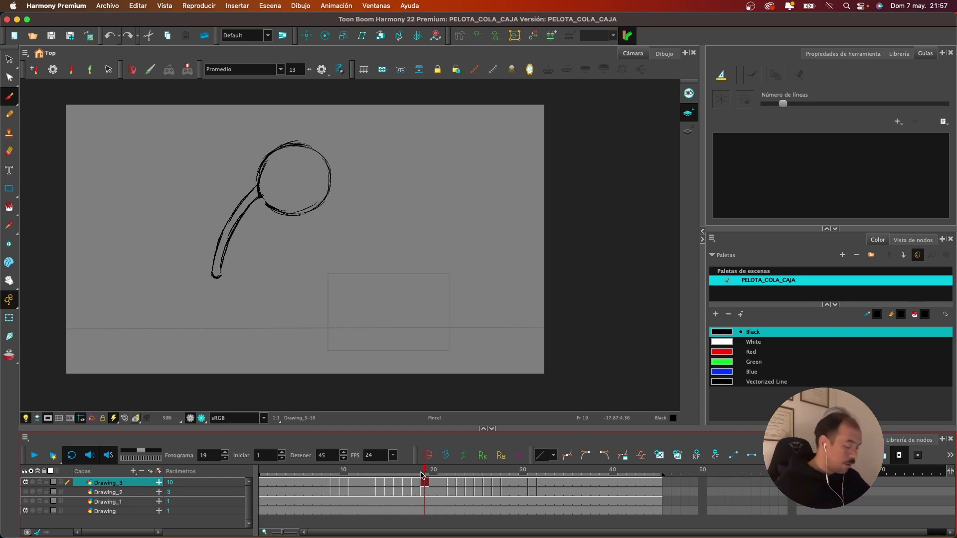
Reinforce both sides of the stretched ball's outline in the Drawing_3 sketch at frame 15 with extra brush strokes
mouse_move(327, 473)
mouse_down()
mouse_move(356, 469)
mouse_move(328, 465)
mouse_move(398, 471)
mouse_move(339, 471)
mouse_move(395, 470)
mouse_move(387, 470)
mouse_up()
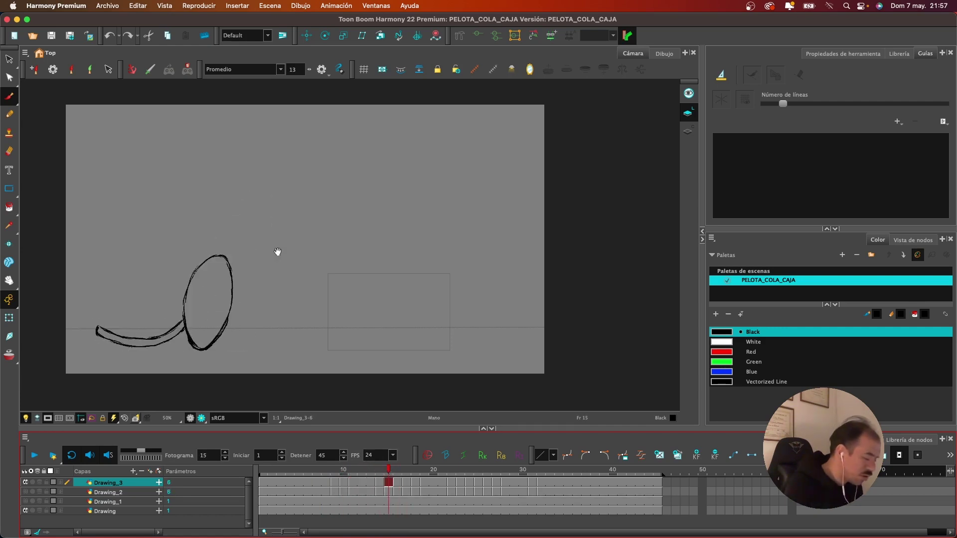
drag(277, 253, 341, 244)
scroll(375, 271, up, 3)
scroll(349, 276, left, 3)
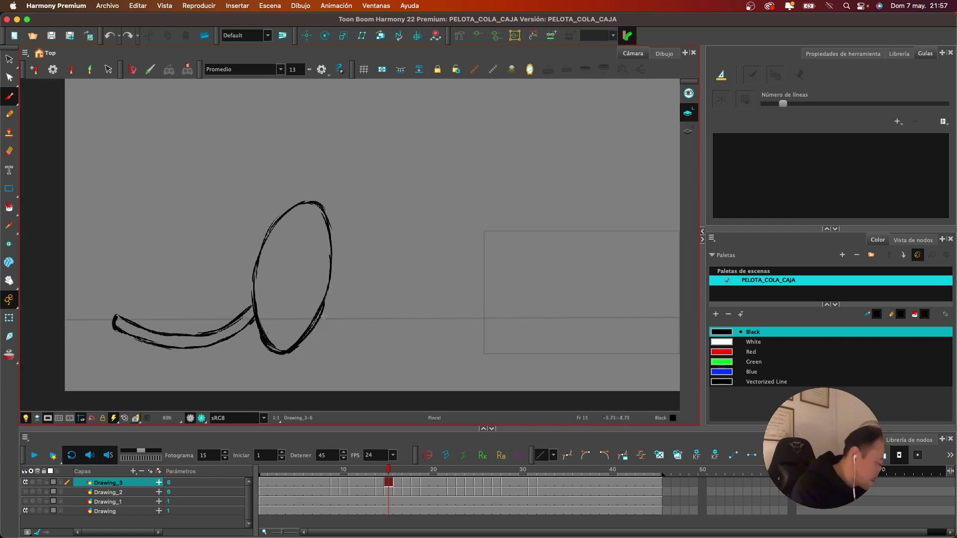
drag(324, 213, 333, 282)
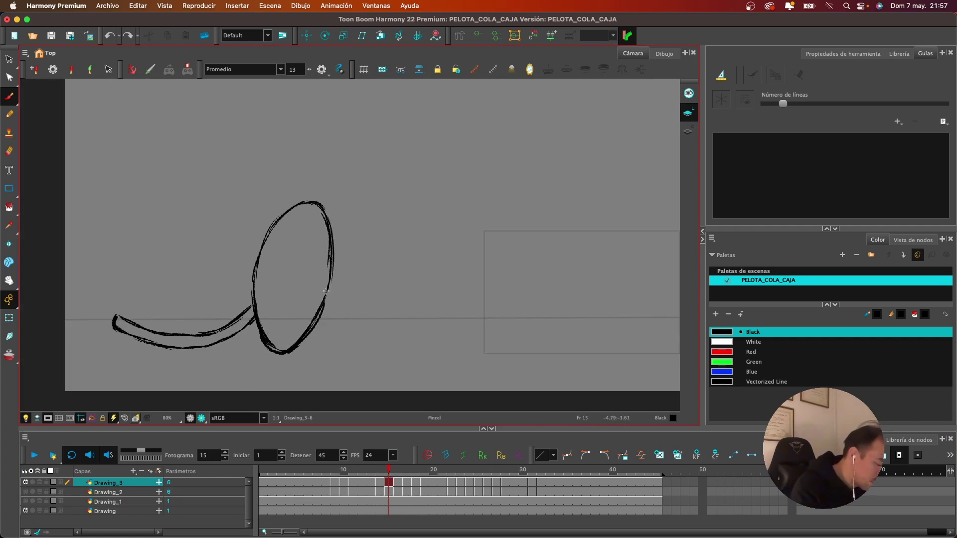
drag(332, 249, 329, 297)
drag(270, 238, 261, 277)
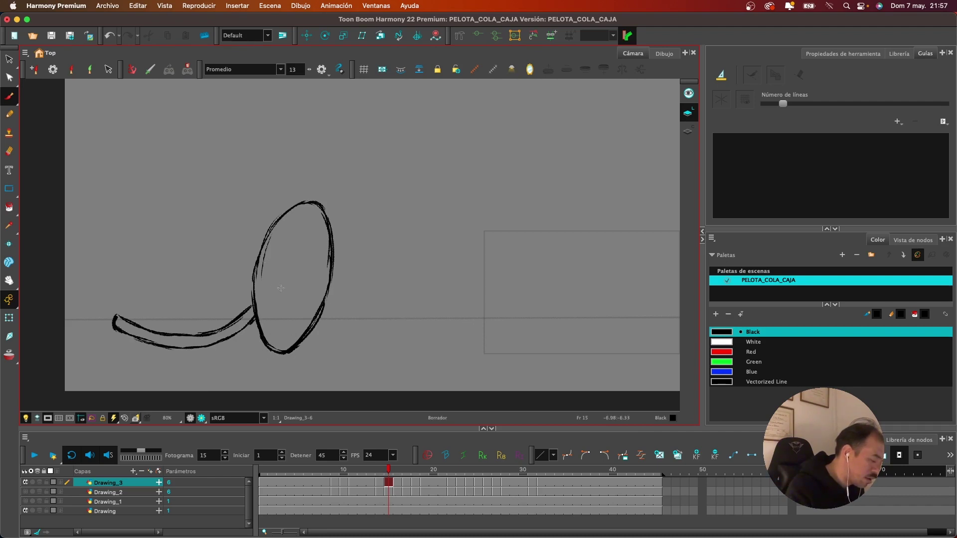
Go back to frame 1 and turn off the camera mask so the area outside the frame shows
scroll(347, 257, down, 3)
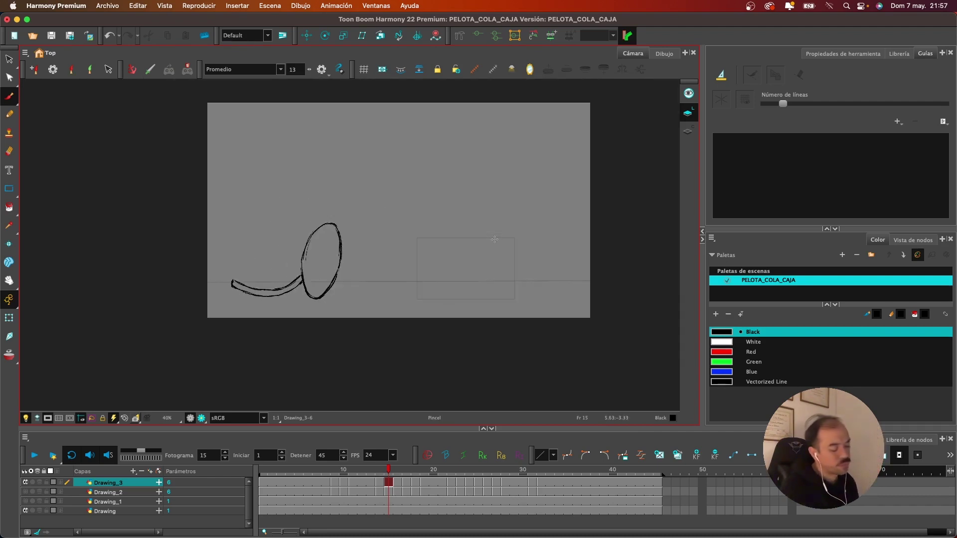
drag(527, 254, 502, 289)
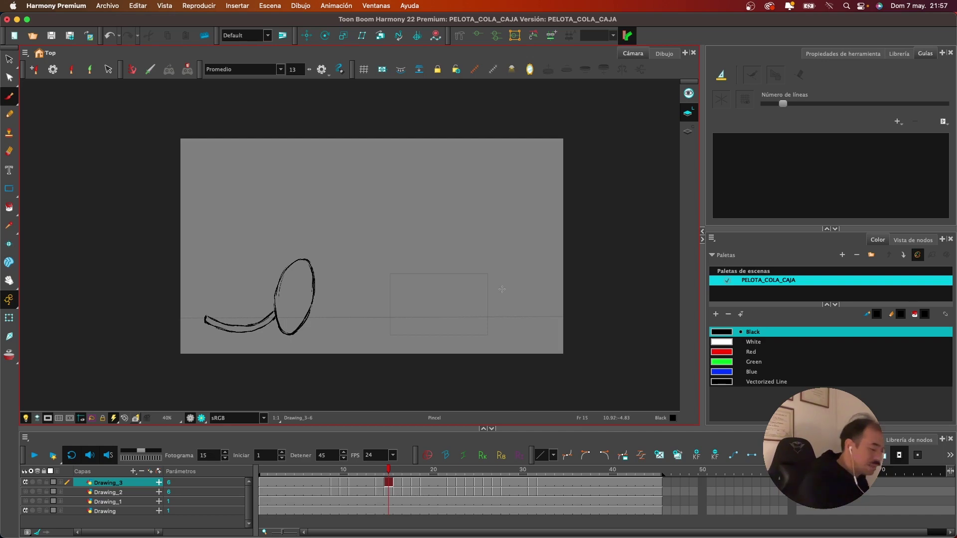
click(264, 481)
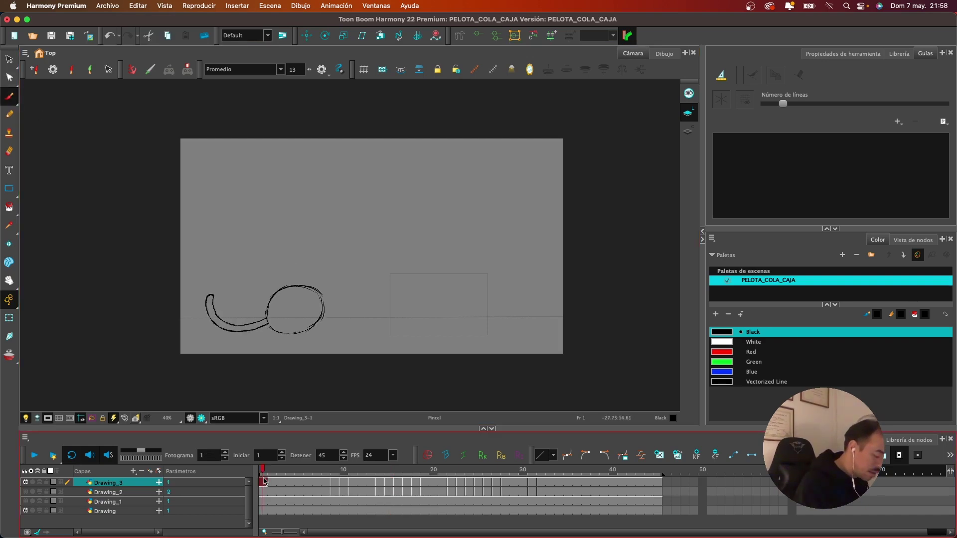
click(46, 419)
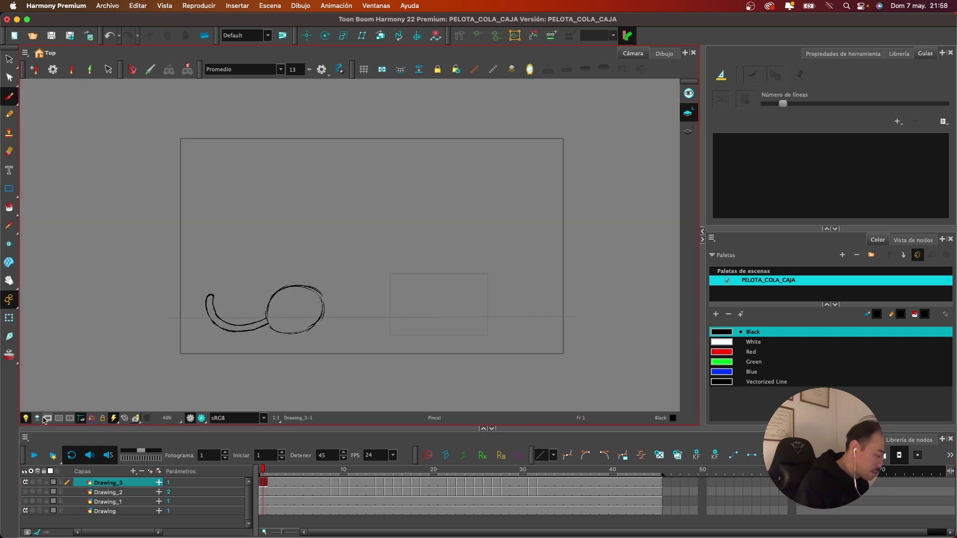
drag(509, 260, 490, 277)
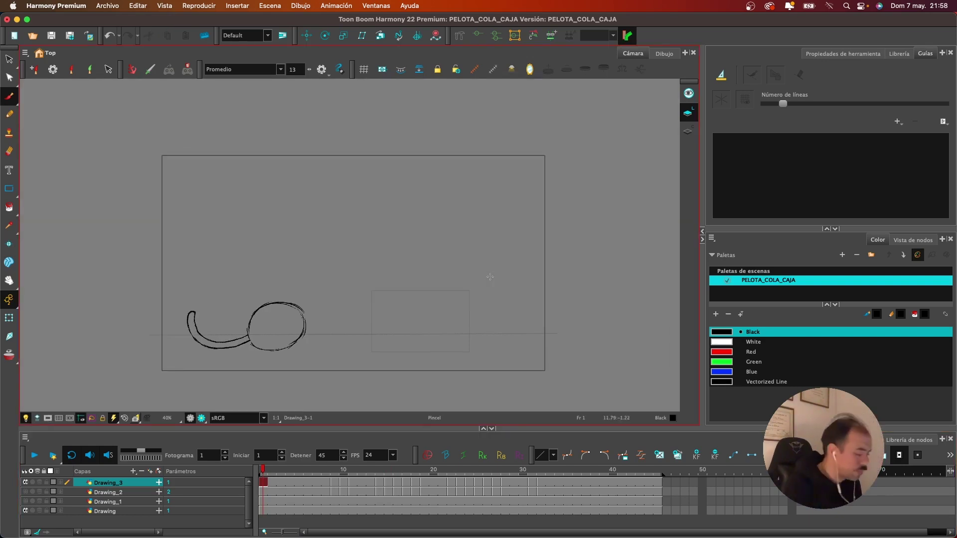
key(2)
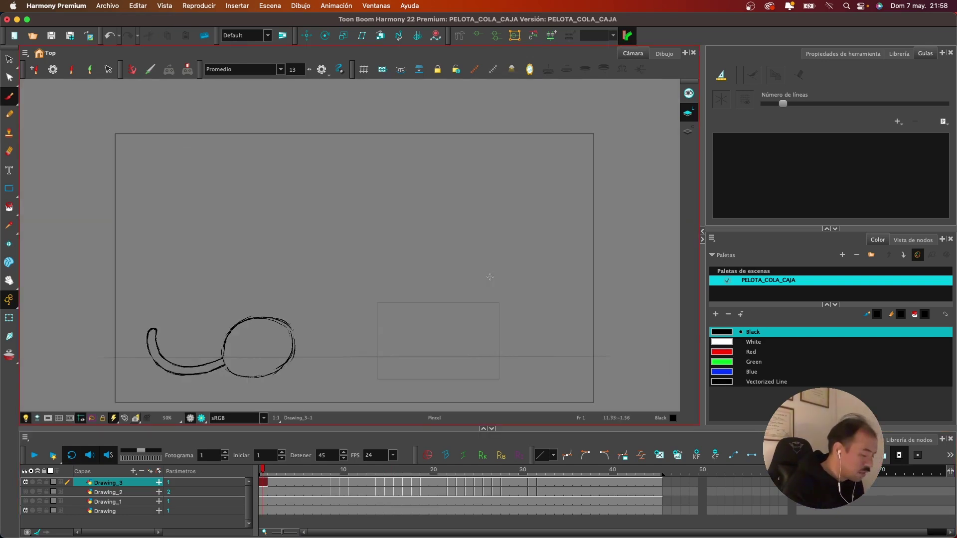
drag(478, 295, 491, 268)
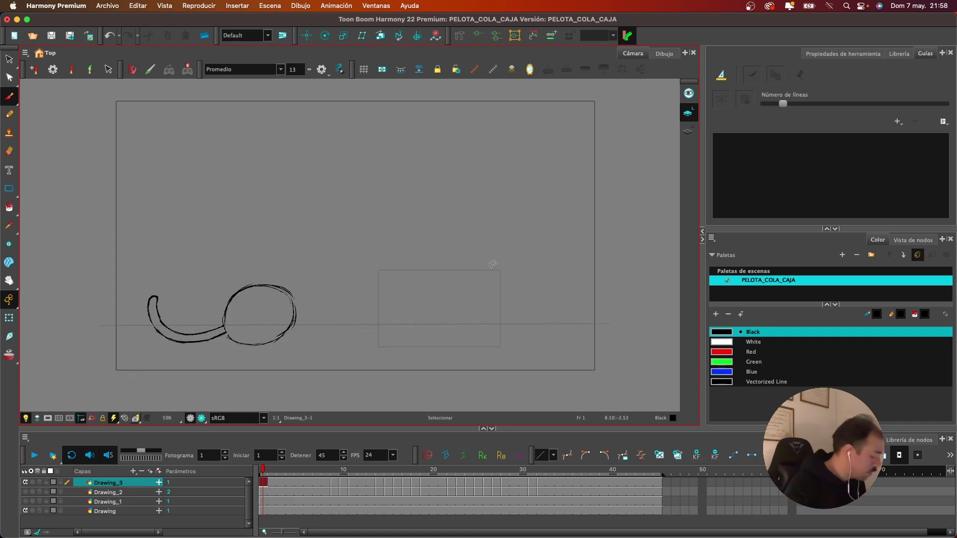
Add a vector drawing layer named CLEAN
key(super+r)
text(c)
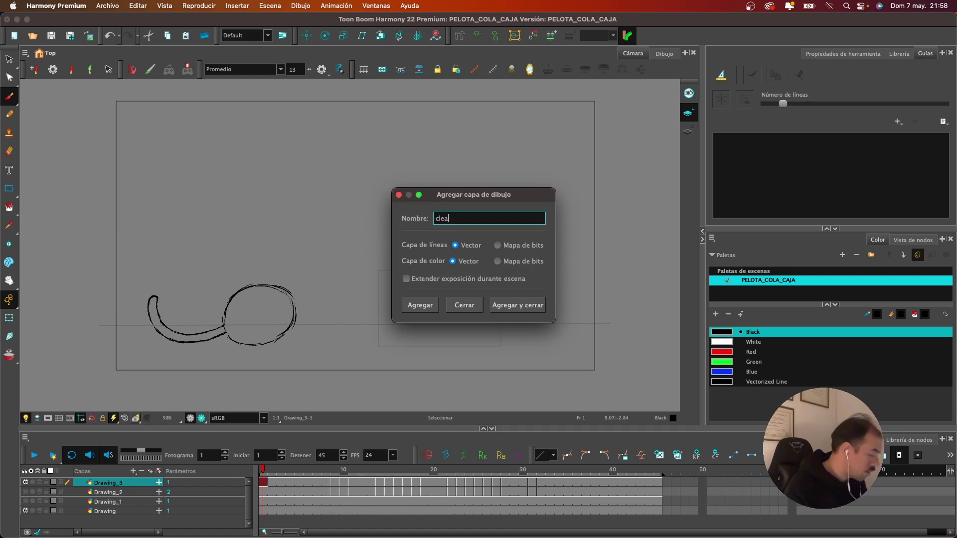
key(BackSpace)
key(BackSpace)
text(CLEAN)
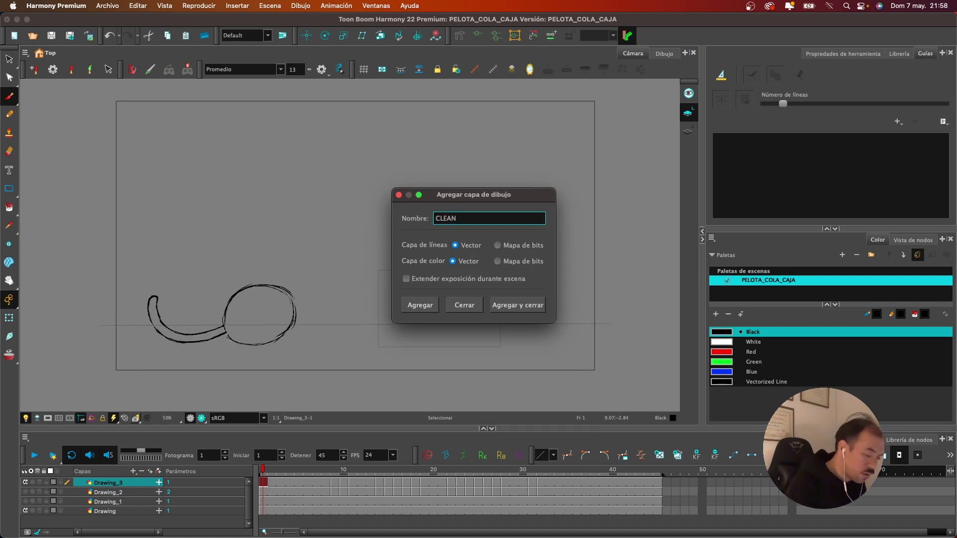
click(518, 305)
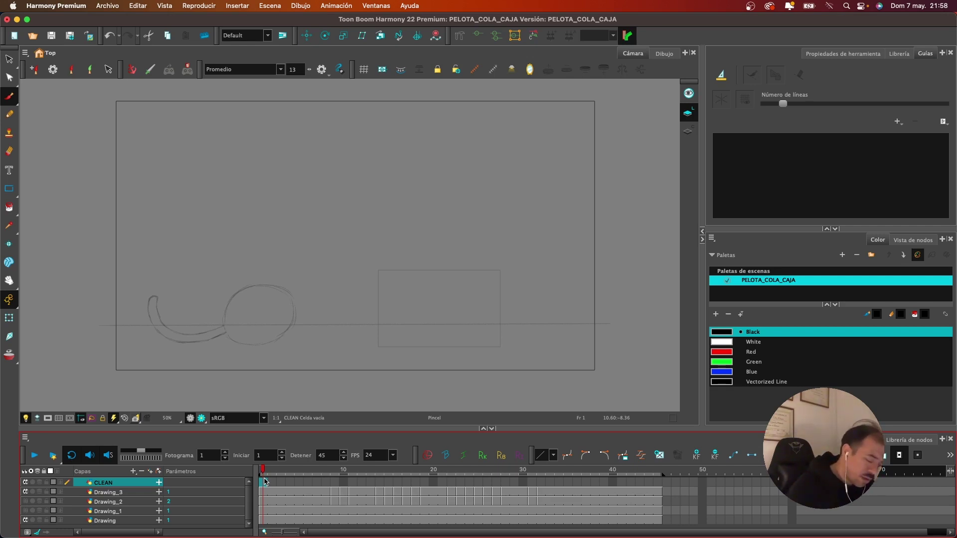
Go to frame 24 on the CLEAN layer and switch to the Pencil tool
mouse_move(317, 470)
mouse_down()
mouse_move(436, 482)
mouse_move(533, 471)
mouse_move(267, 470)
mouse_up()
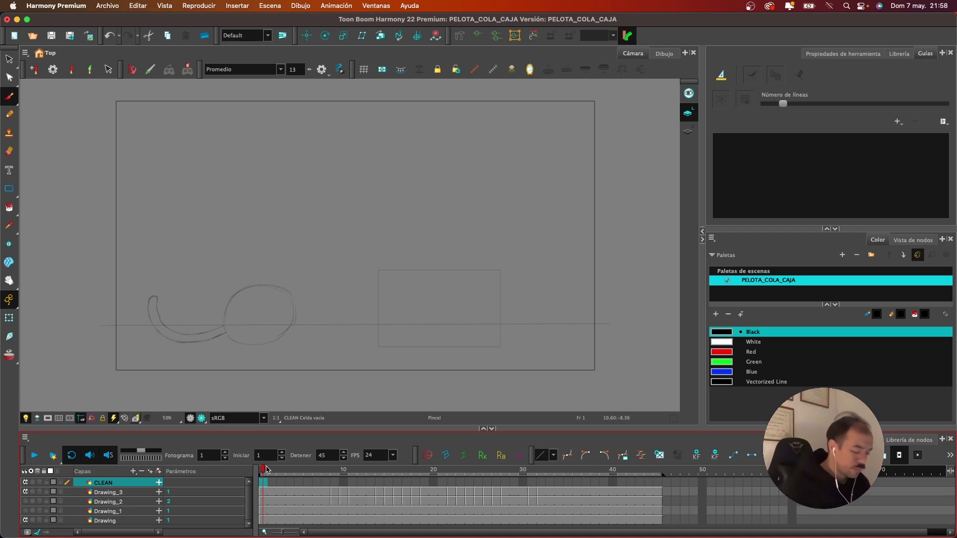
mouse_move(290, 469)
mouse_down()
mouse_move(568, 465)
mouse_move(334, 440)
mouse_move(461, 449)
mouse_move(394, 442)
mouse_move(345, 470)
mouse_move(423, 466)
mouse_move(386, 463)
mouse_move(501, 468)
mouse_move(388, 476)
mouse_move(523, 472)
mouse_move(384, 473)
mouse_move(508, 474)
mouse_move(465, 472)
mouse_up()
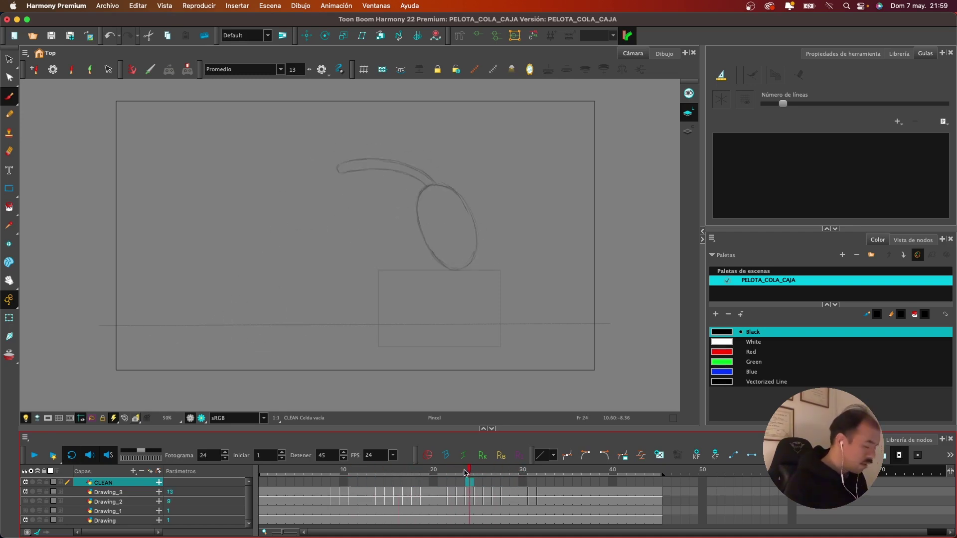
scroll(337, 136, up, 2)
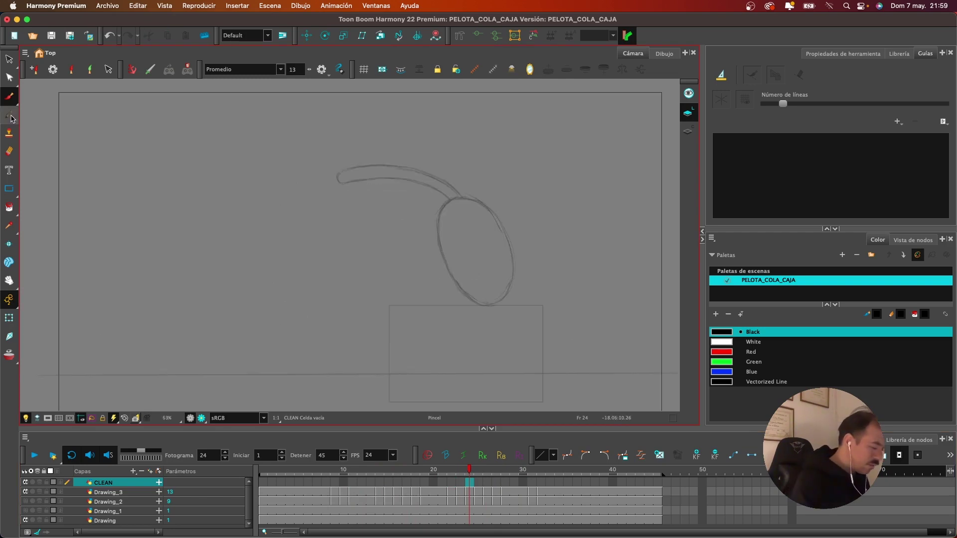
click(9, 115)
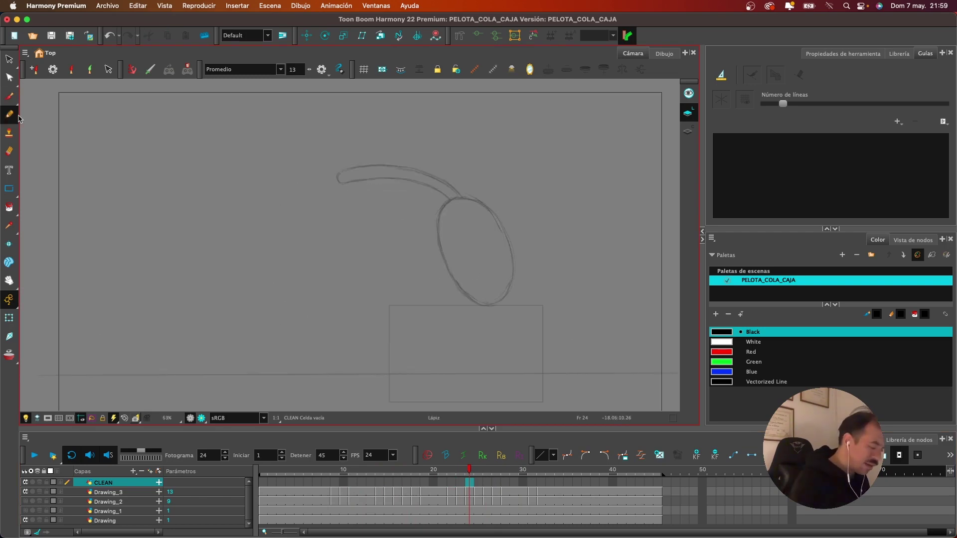
Try the pencil line with two test strokes beside the sketched ball and tail, undoing each one
drag(244, 286, 396, 178)
key(super+z)
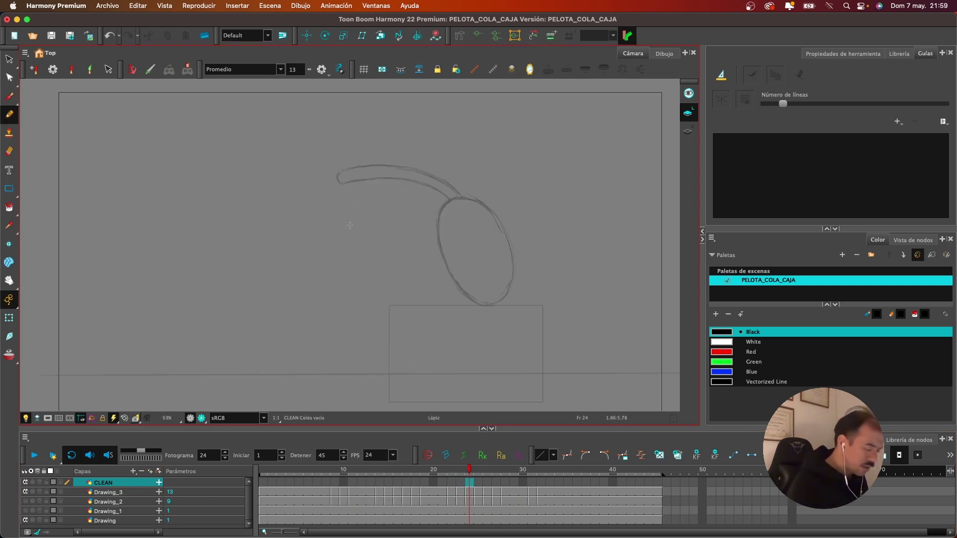
mouse_move(239, 311)
mouse_down()
mouse_move(297, 272)
mouse_move(481, 190)
mouse_up()
key(super+z)
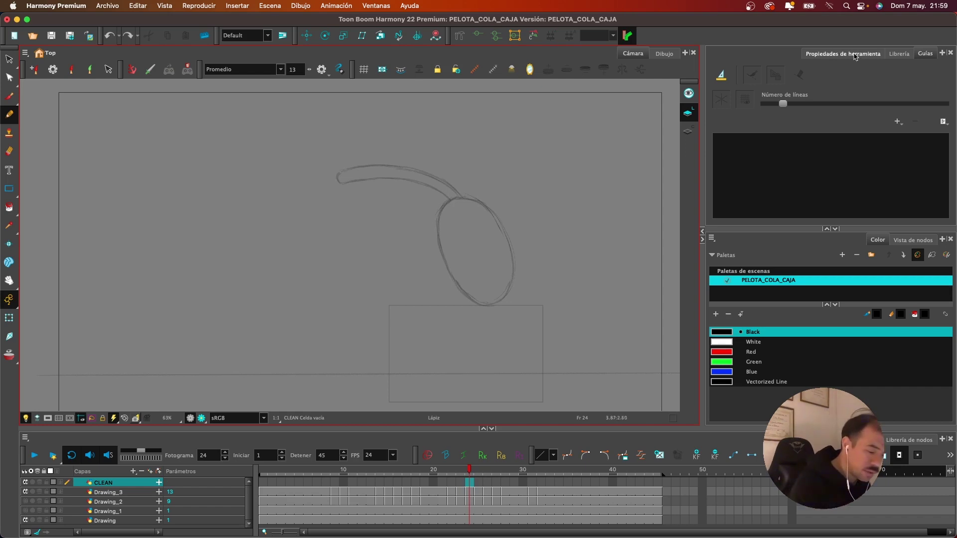
Show the pencil's tool properties and try the Pencil 1 preset with a curved test stroke, undoing it
click(849, 54)
click(836, 230)
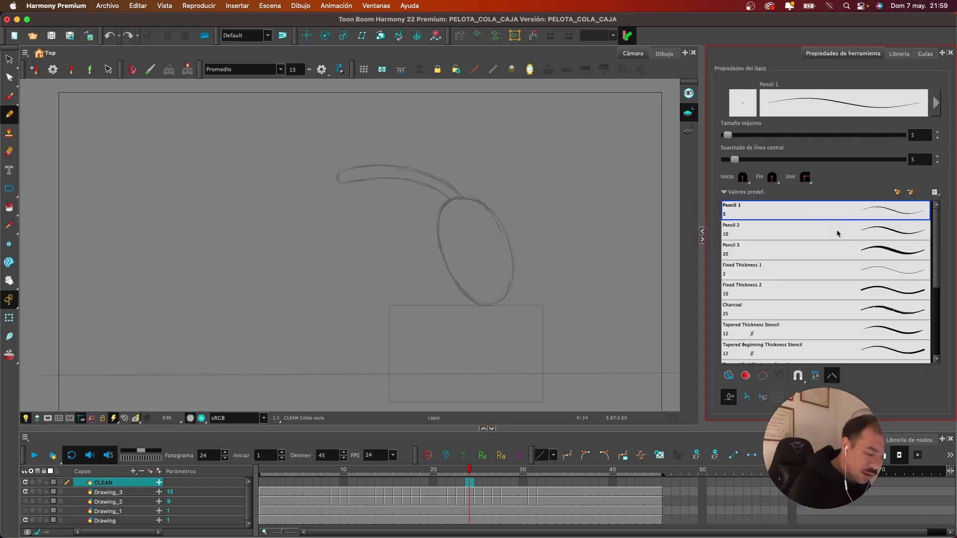
drag(494, 230, 479, 255)
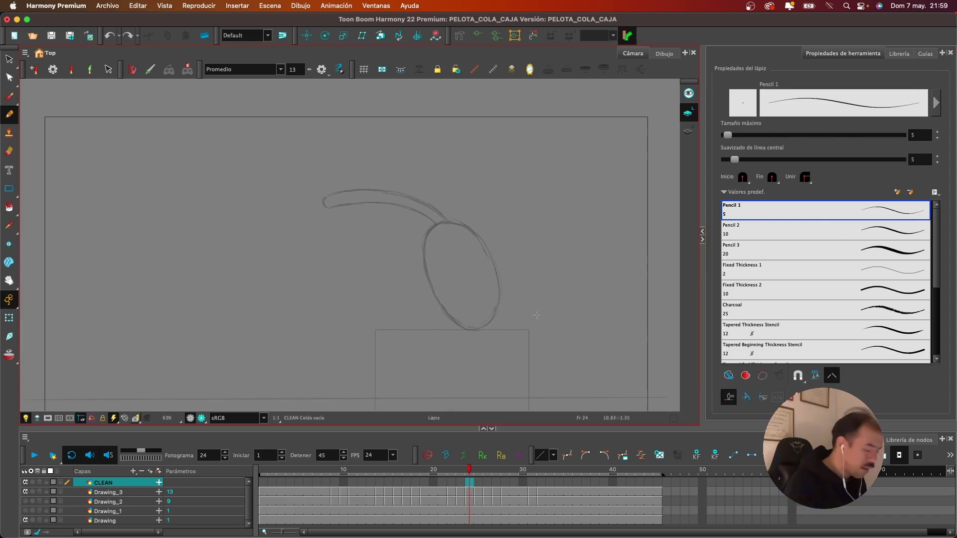
key(2)
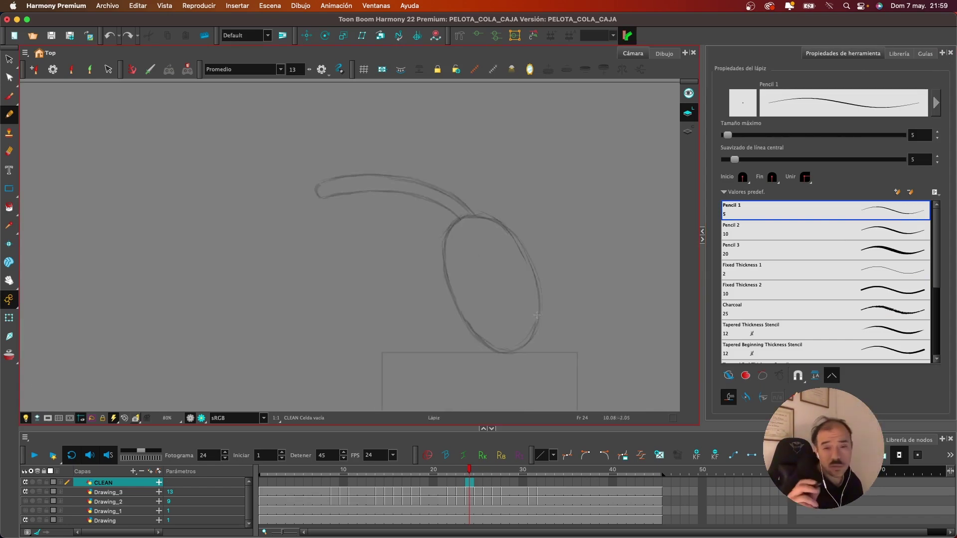
drag(194, 339, 347, 244)
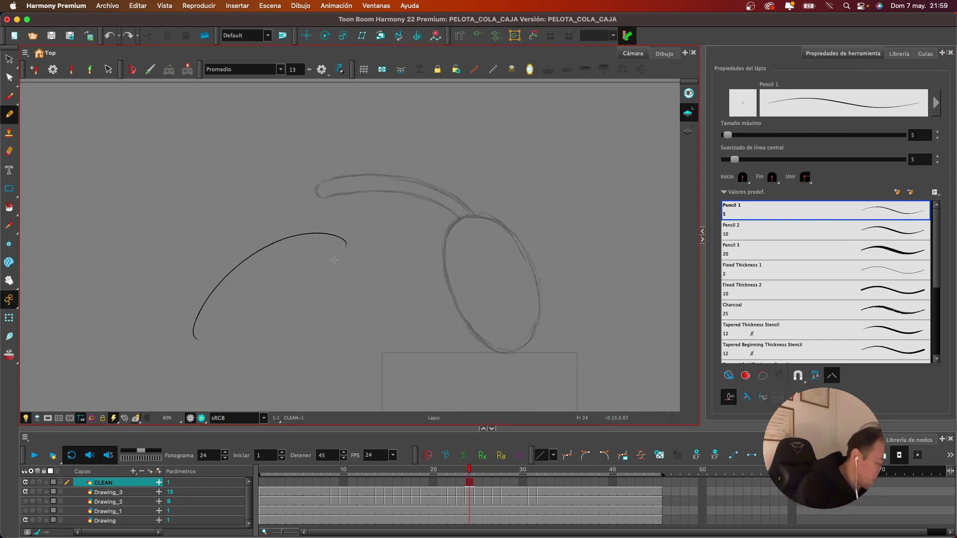
key(super+z)
Set the pencil's maximum size to 10 and try it with two curved test strokes below the tail, undoing each
click(887, 145)
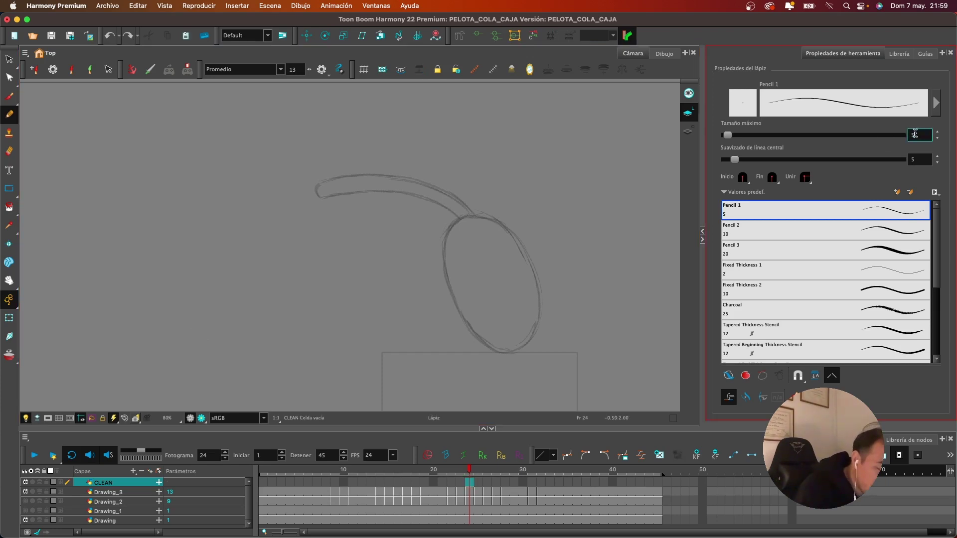
text(10)
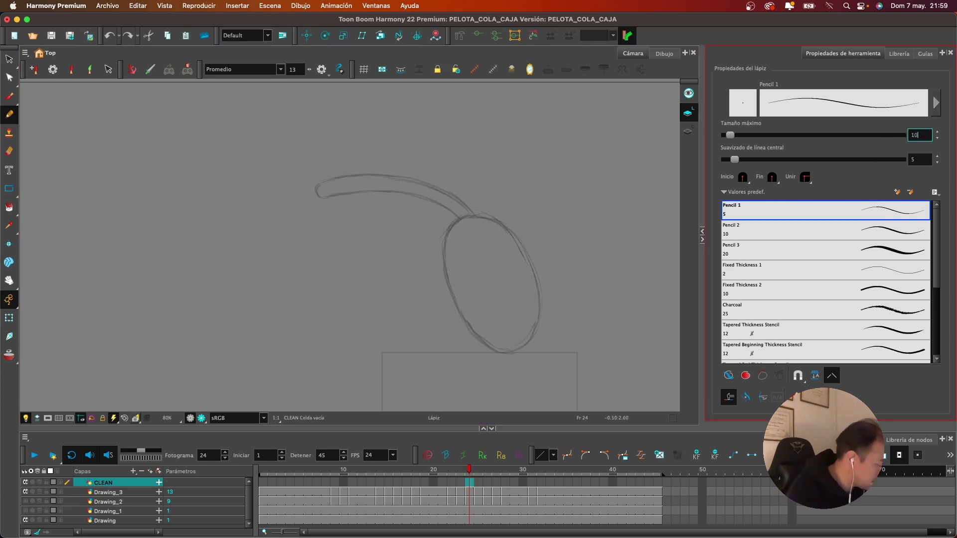
key(Return)
key(space)
drag(365, 227, 368, 250)
drag(213, 353, 395, 240)
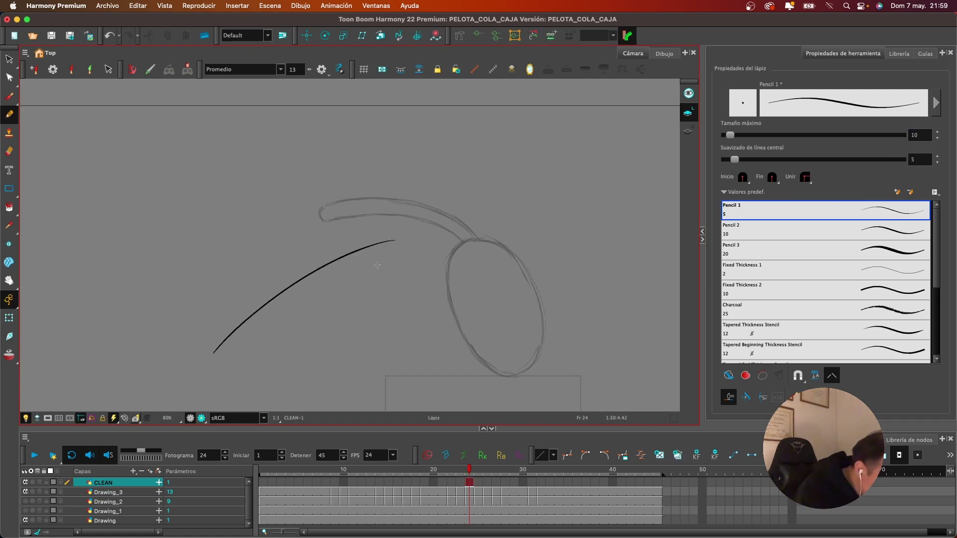
key(super+z)
drag(241, 346, 432, 245)
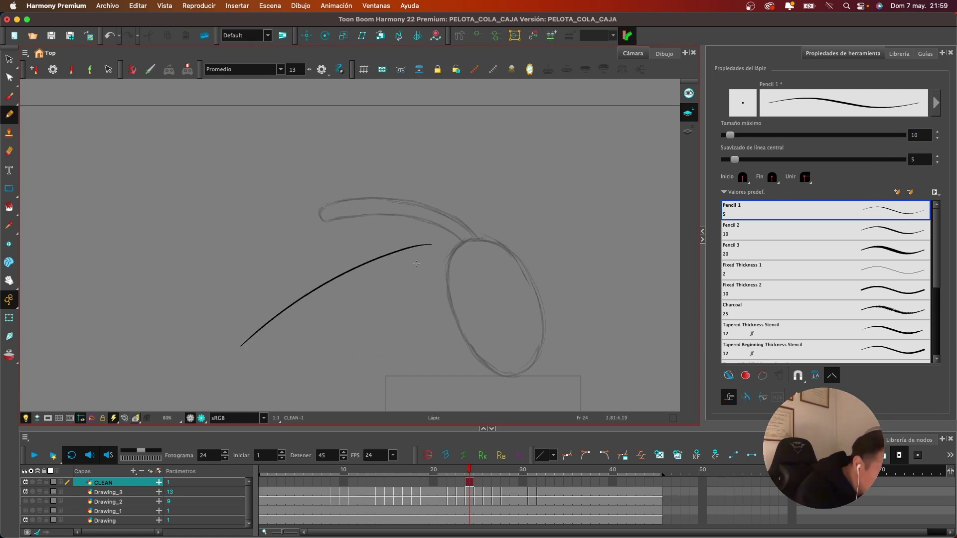
key(super+z)
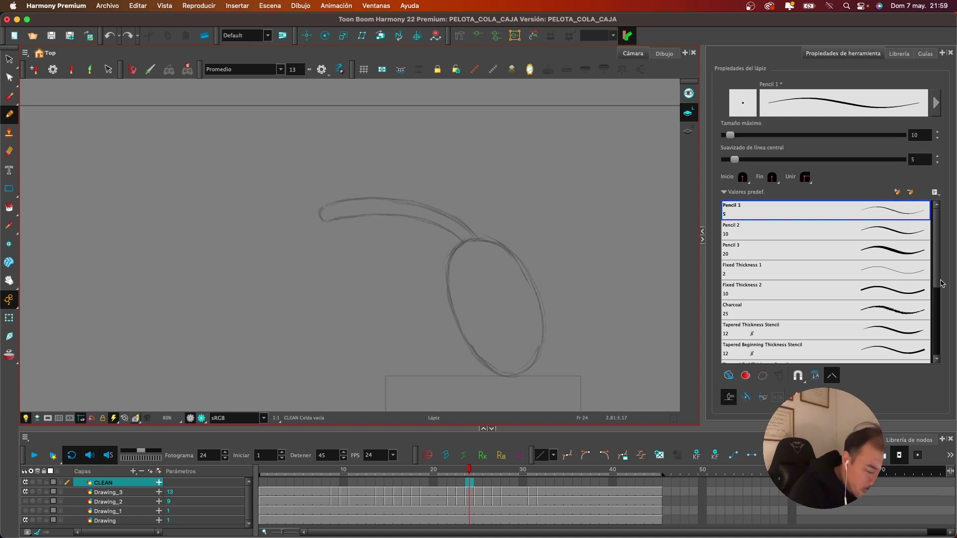
Try the Charcoal pencil preset with a curved test stroke beside the sketch and undo it
mouse_move(936, 285)
mouse_down()
mouse_move(937, 361)
mouse_move(934, 280)
mouse_up()
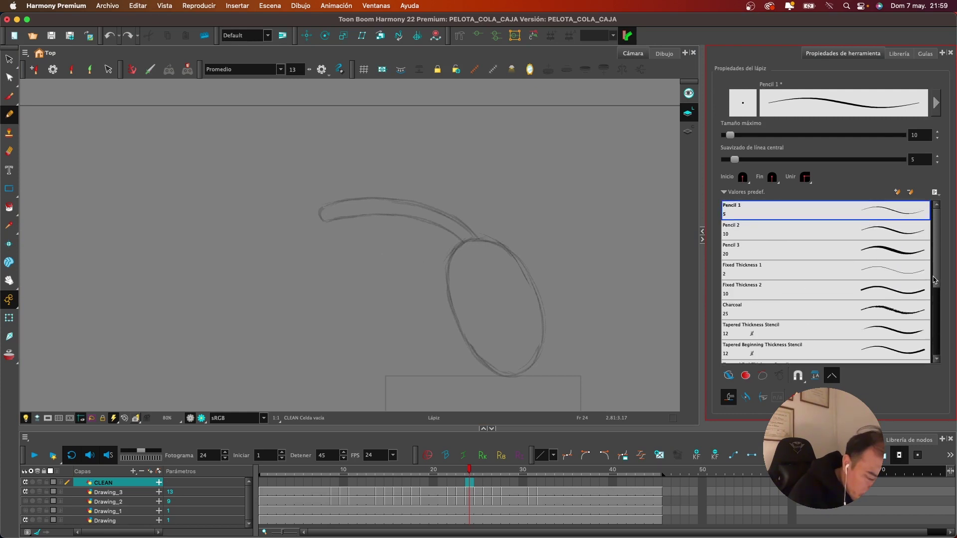
click(896, 315)
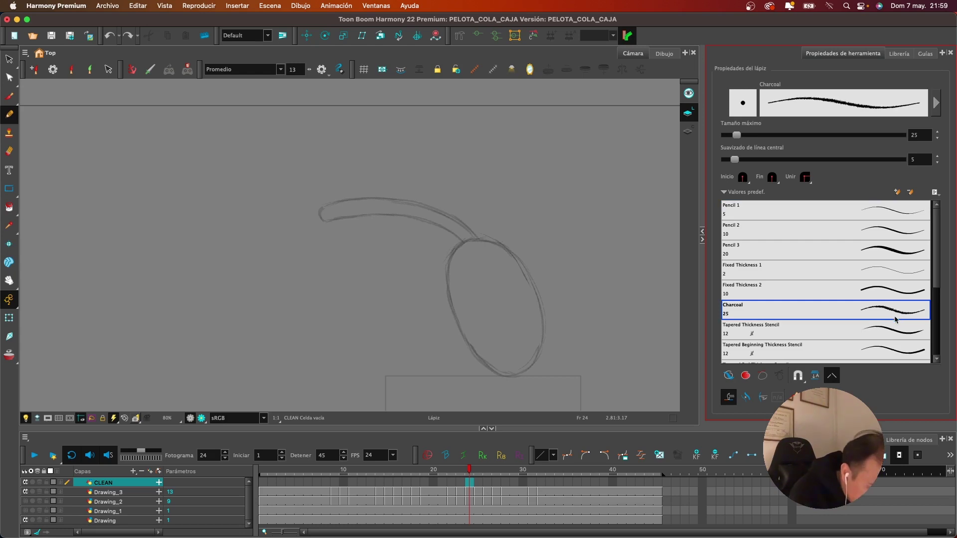
mouse_move(141, 337)
mouse_down()
mouse_move(164, 292)
mouse_move(319, 241)
mouse_up()
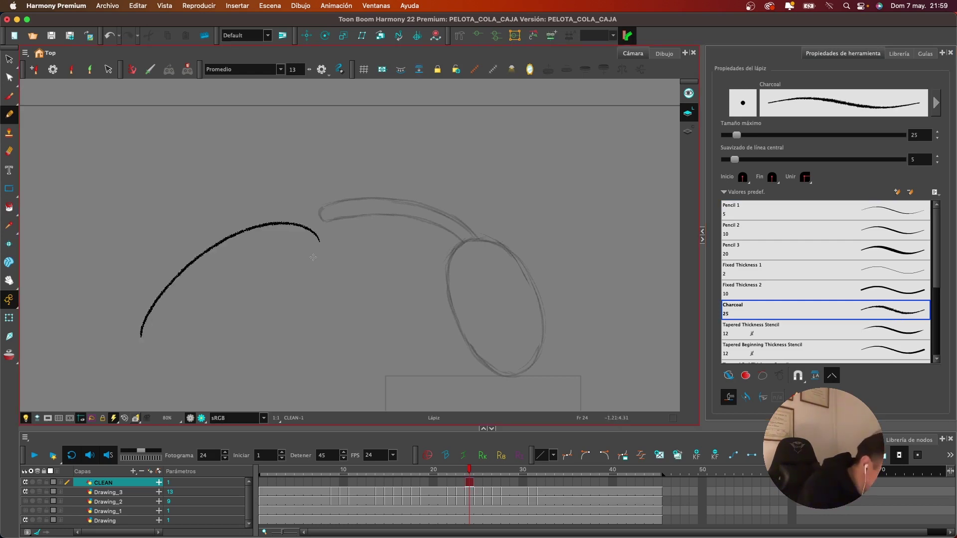
key(super+z)
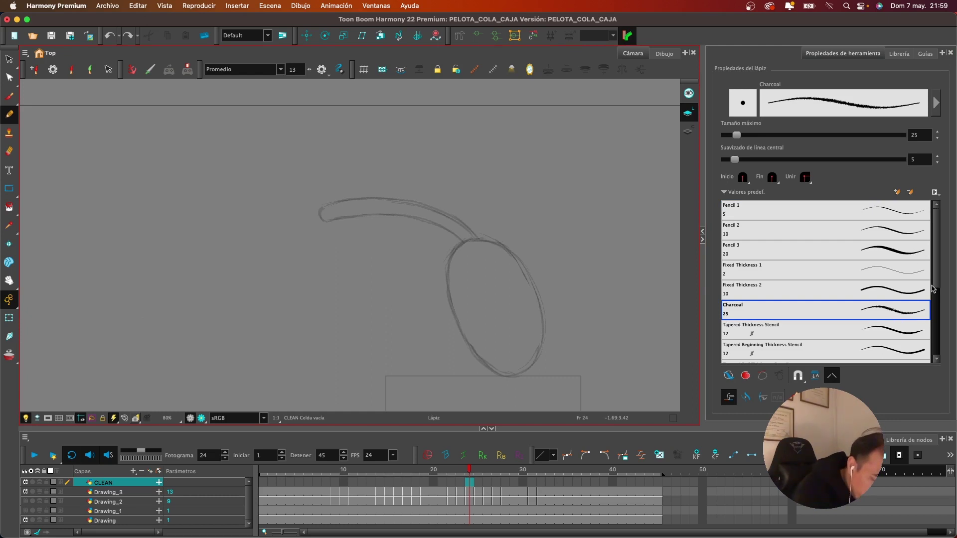
Choose the Fixed Thickness 1 pencil preset and draw a curved test stroke below the tail
click(913, 273)
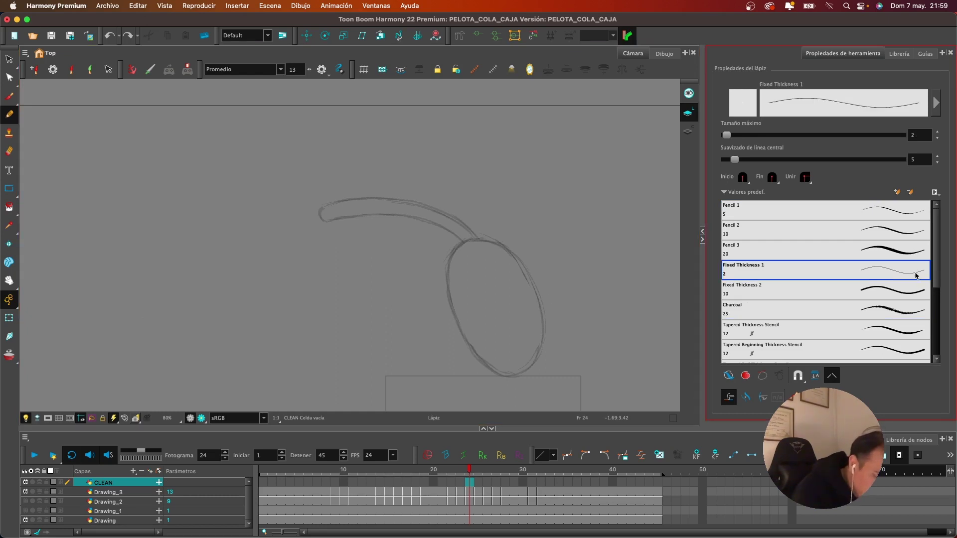
drag(195, 339, 380, 253)
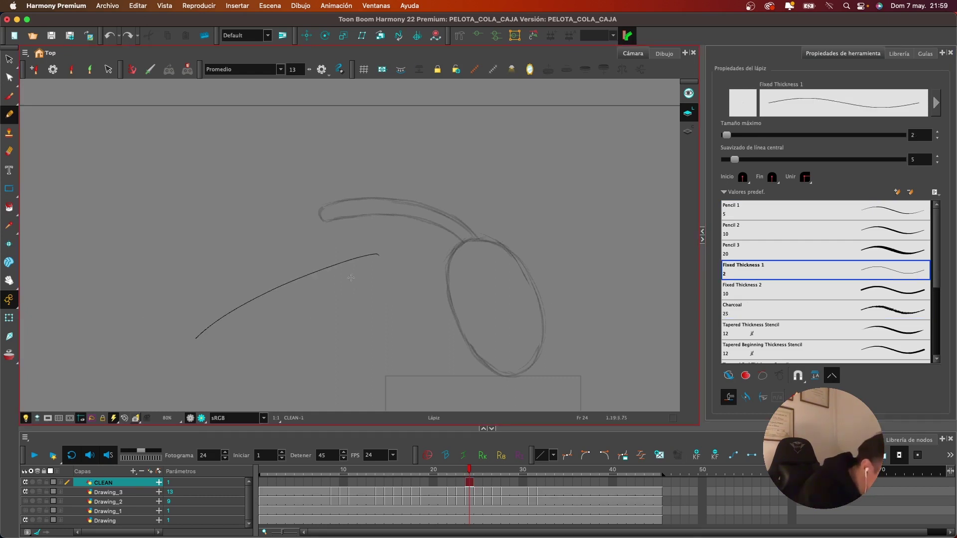
Try the Fixed Thickness 2 pencil preset with two test strokes below the tail, undoing each
click(904, 294)
drag(185, 329, 336, 242)
key(super+z)
drag(233, 352, 390, 257)
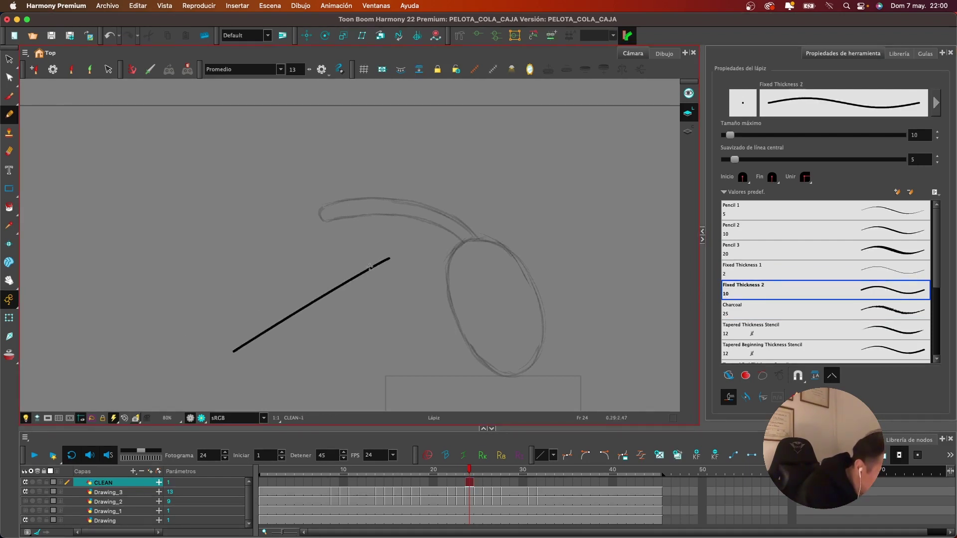
key(super+z)
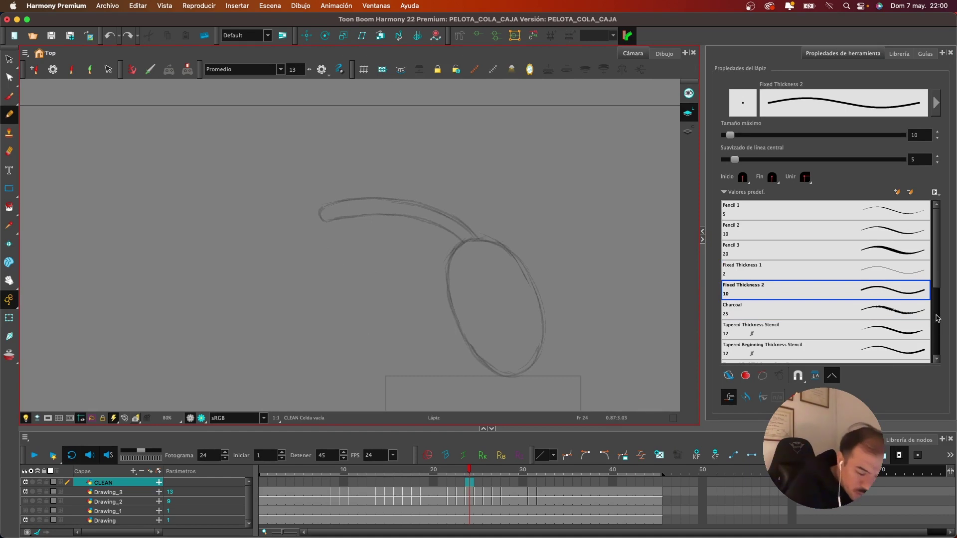
Try the Tapered Beginning Thickness Stencil preset with a curved stroke and a looping stroke beside the ball, and undo both
drag(935, 283, 936, 305)
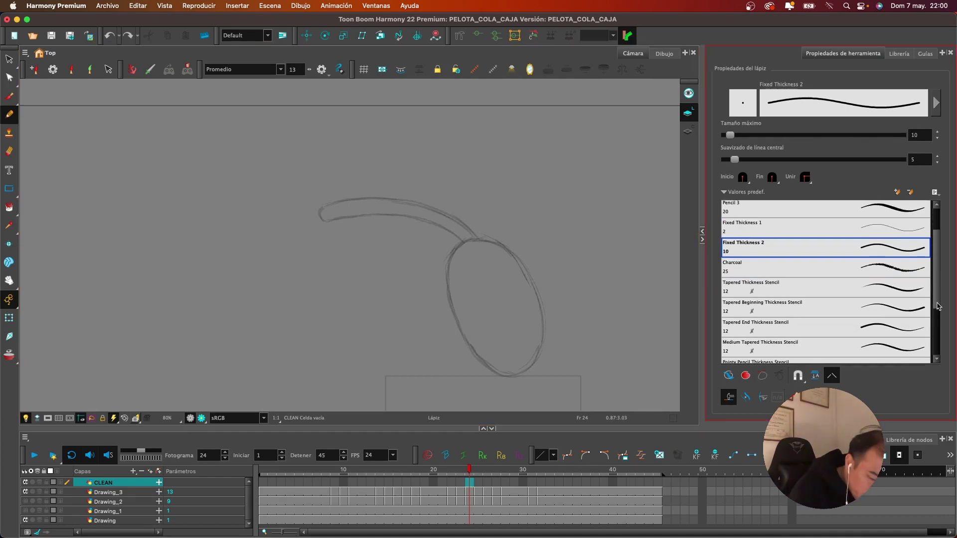
click(911, 313)
drag(142, 335, 335, 224)
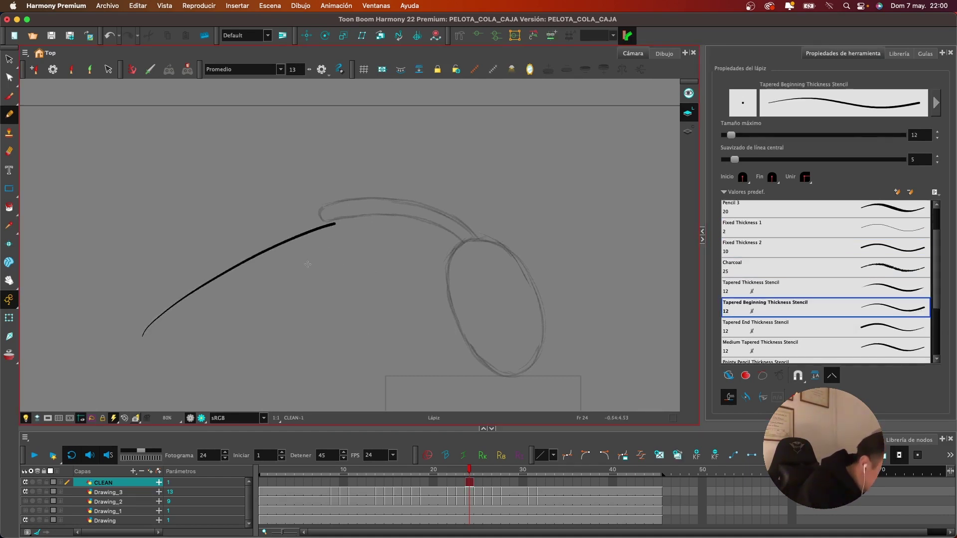
drag(244, 357, 319, 293)
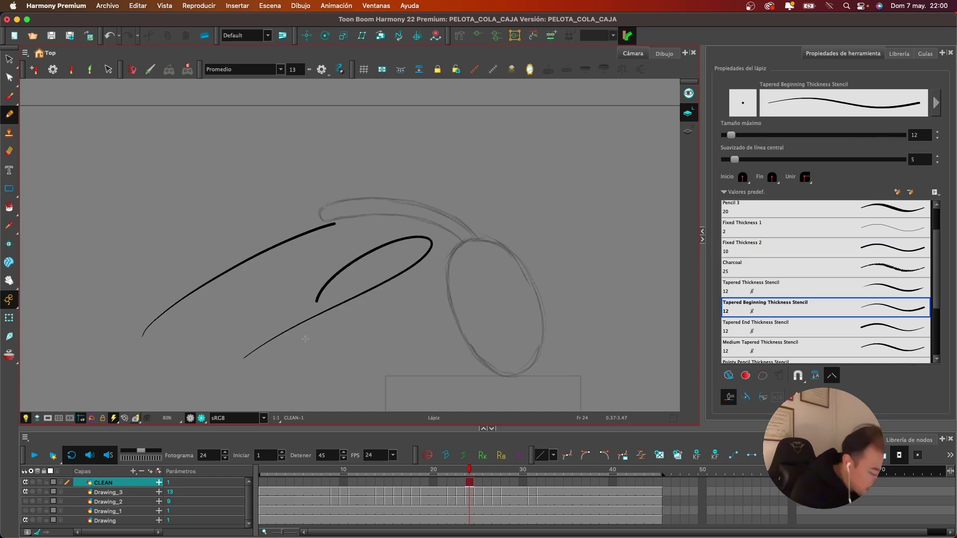
key(super+z)
key(super+z)
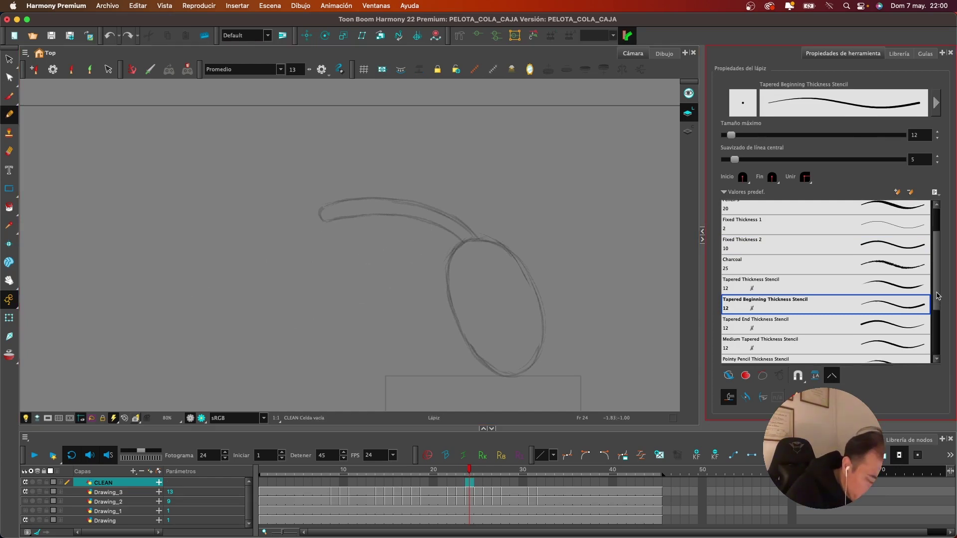
Try the Curved Below Thickness Stencil preset with three curved test strokes around the sketch, undoing each
drag(939, 302, 936, 341)
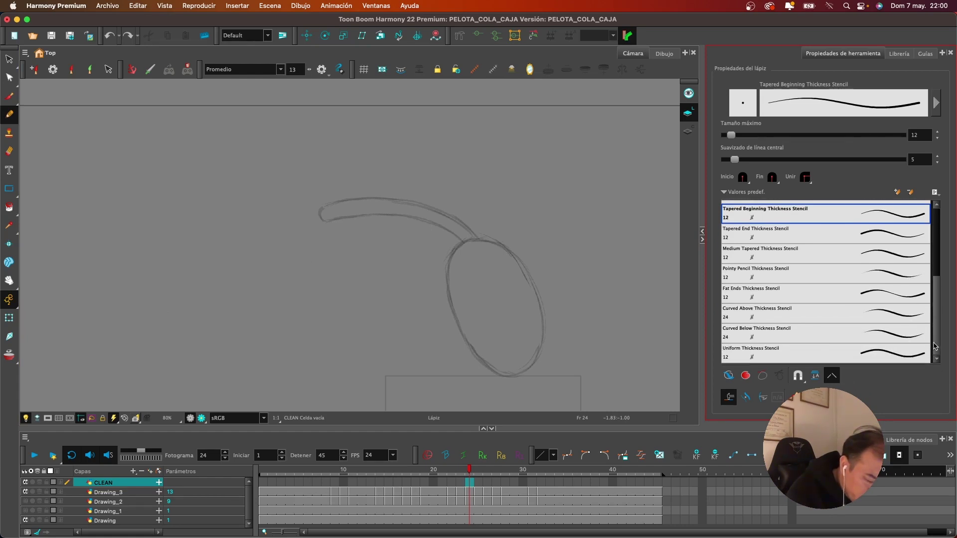
click(908, 338)
drag(202, 350, 448, 288)
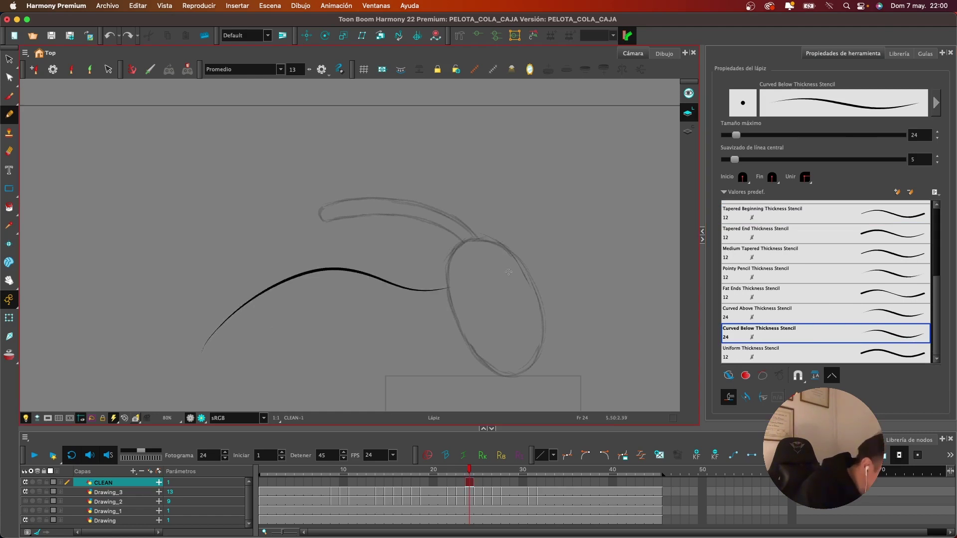
key(super+z)
mouse_move(474, 205)
mouse_down()
mouse_move(451, 208)
mouse_move(229, 340)
mouse_up()
key(super+z)
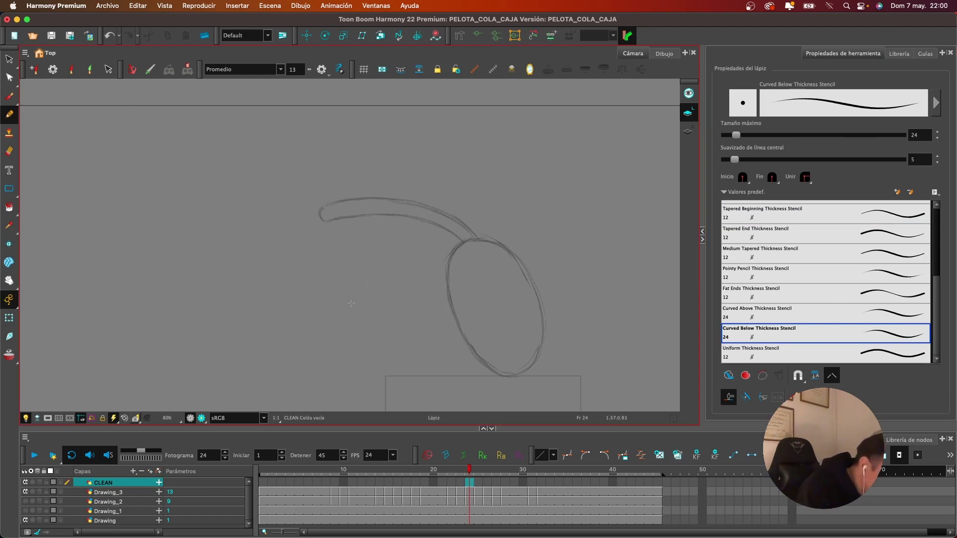
mouse_move(318, 305)
mouse_down()
mouse_move(472, 249)
mouse_move(449, 240)
mouse_up()
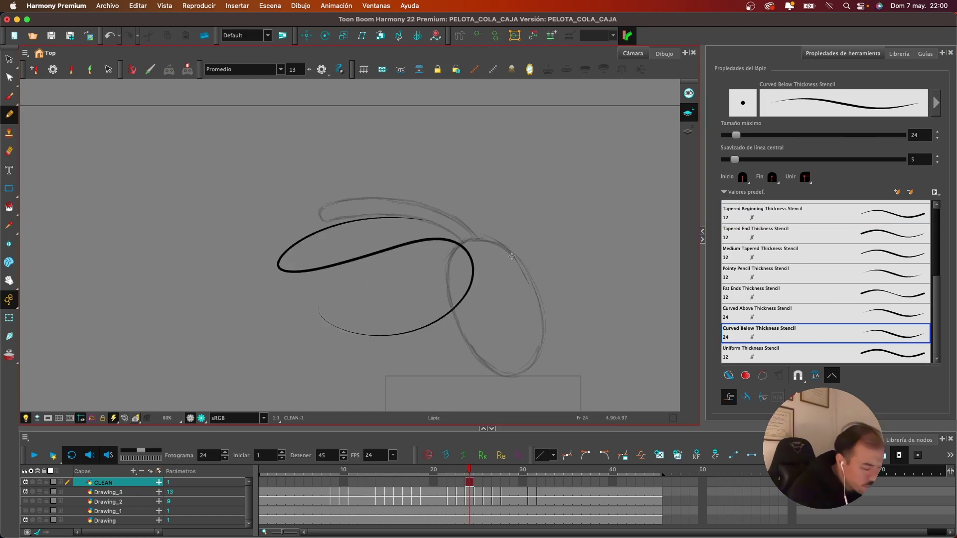
key(super+z)
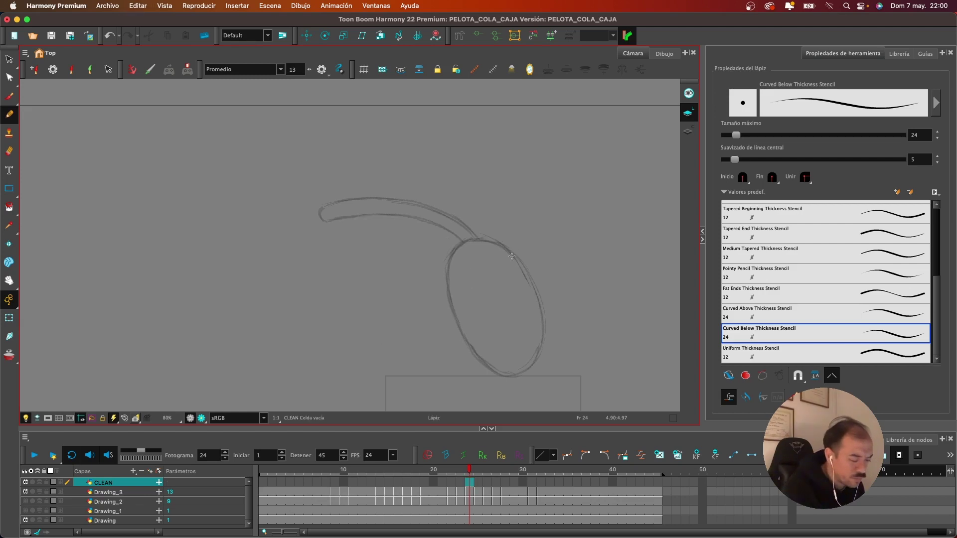
Try tracing the tail's lower edge from the ball to the tip with the curved stencil line, undoing every attempt
mouse_move(460, 238)
mouse_down()
mouse_move(384, 212)
mouse_move(304, 208)
mouse_up()
key(super+z)
drag(475, 242, 342, 218)
key(super+z)
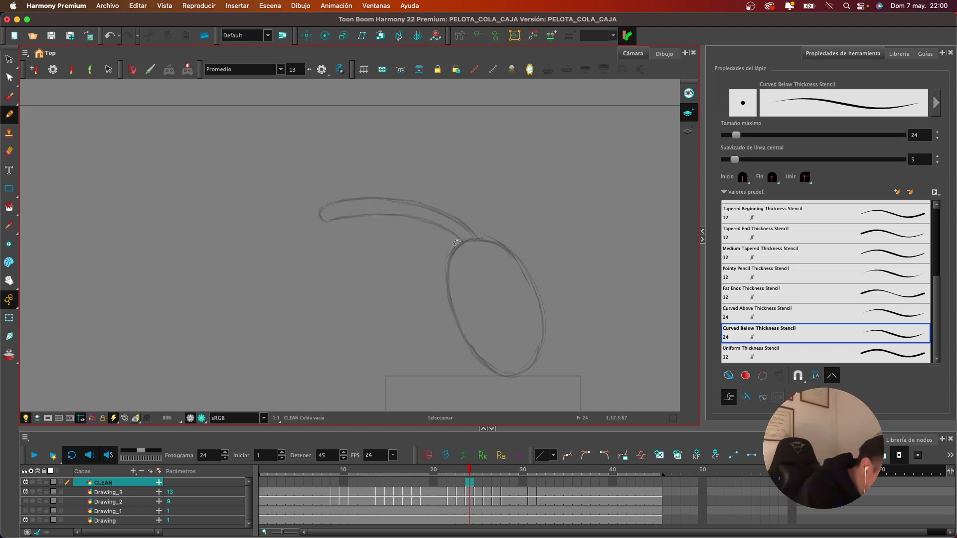
mouse_move(472, 241)
mouse_down()
mouse_move(339, 215)
mouse_move(299, 239)
mouse_up()
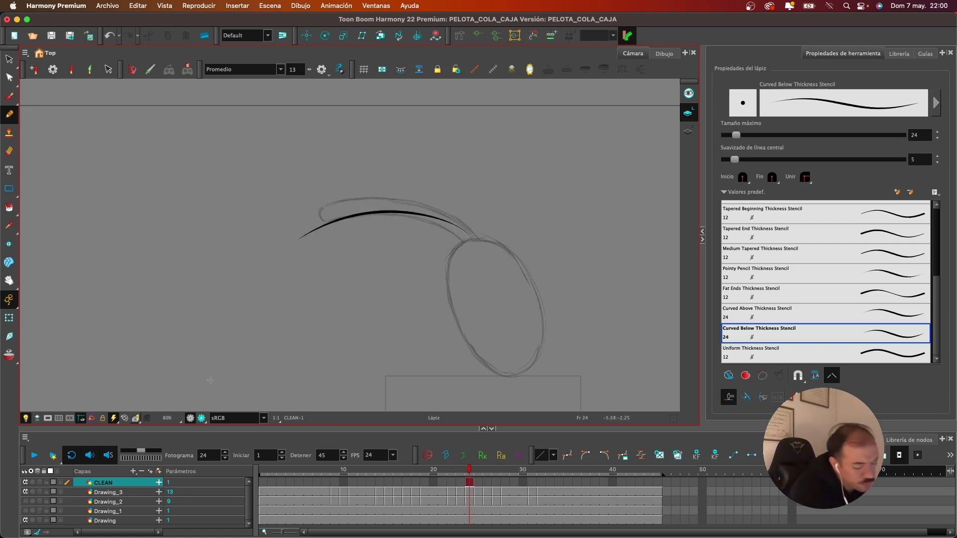
key(super+z)
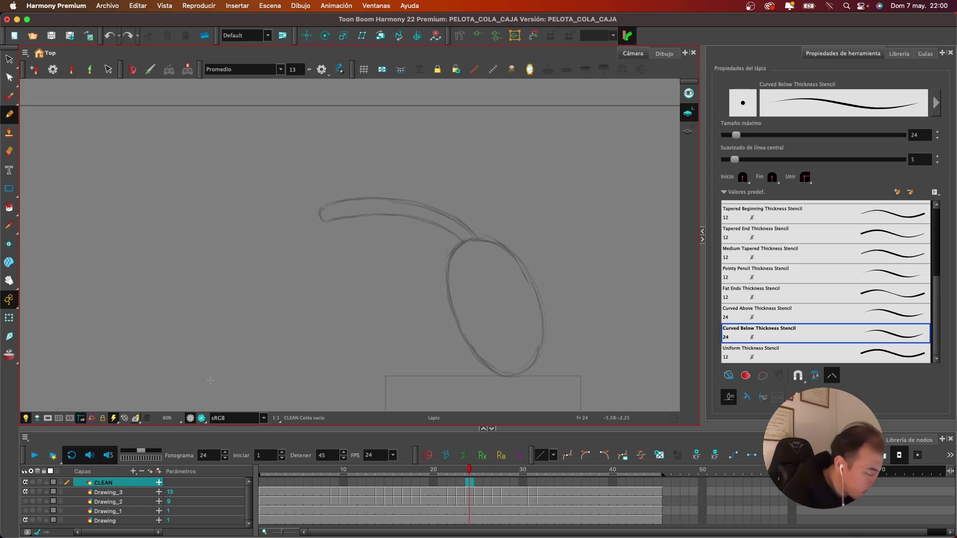
drag(458, 236, 313, 219)
key(super+z)
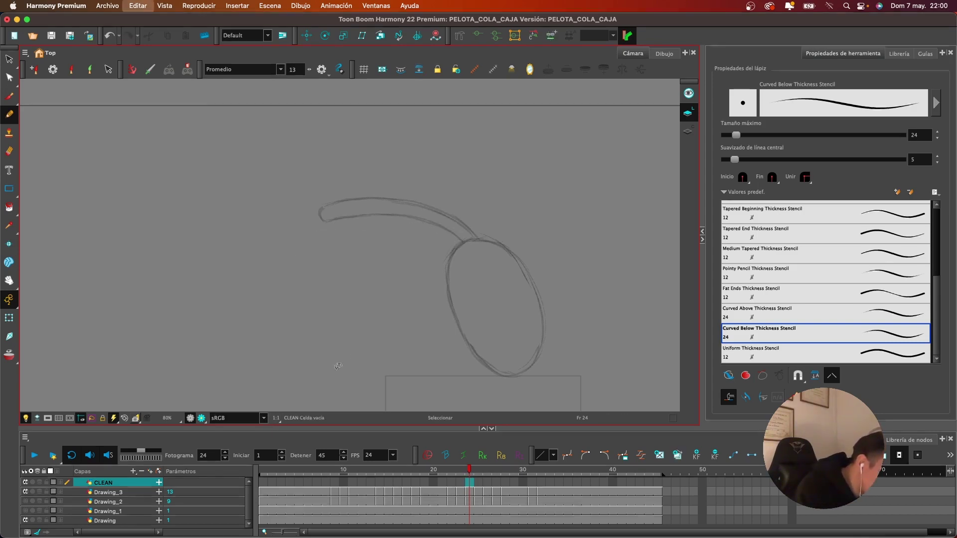
Set the pencil's maximum size to 20 and try it with strokes along the tail's lower edge, undoing each
scroll(416, 329, up, 2)
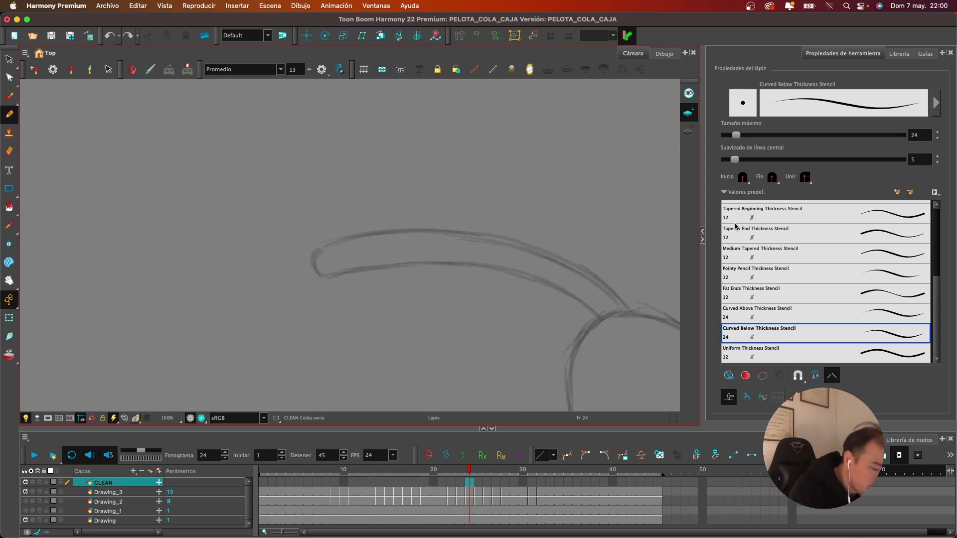
click(919, 135)
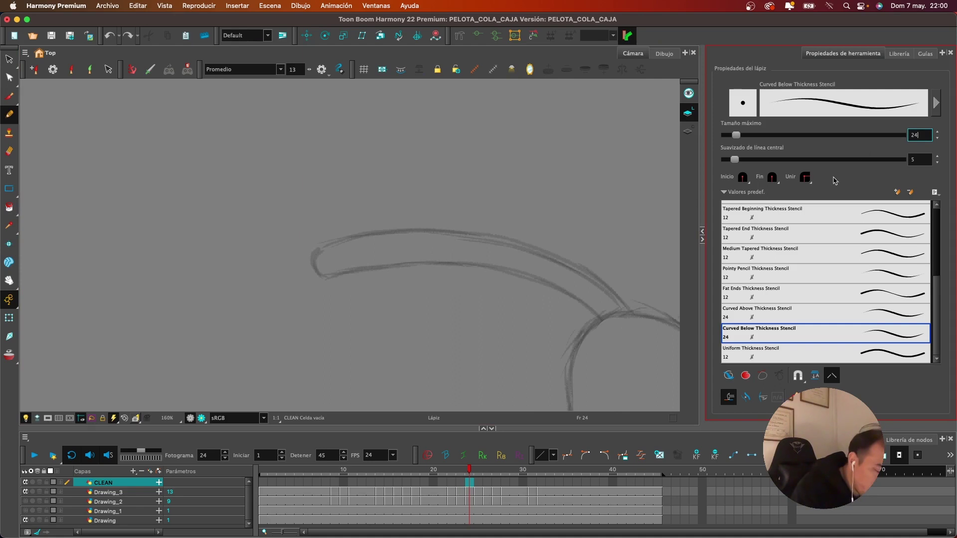
double_click(916, 134)
text(20)
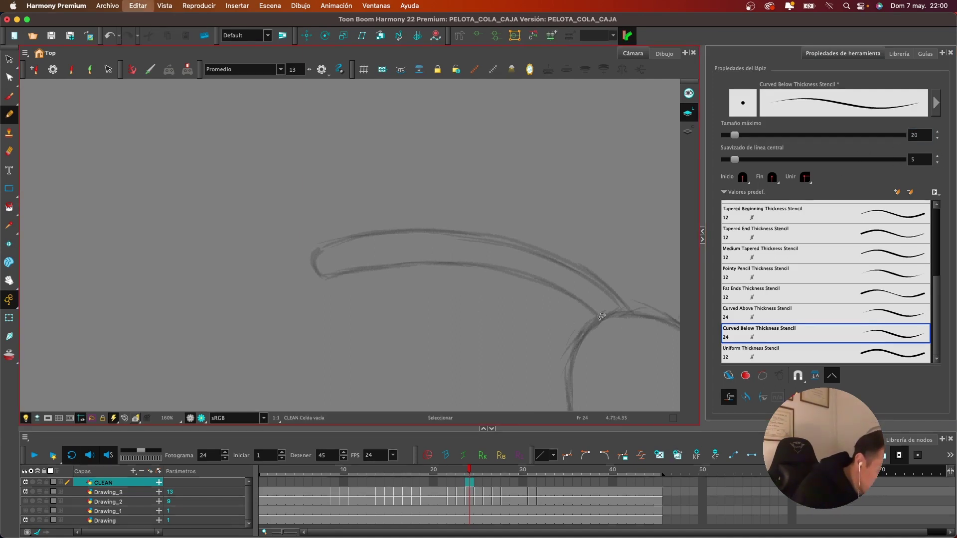
mouse_move(594, 313)
mouse_down()
mouse_move(523, 280)
mouse_move(289, 302)
mouse_up()
key(super+z)
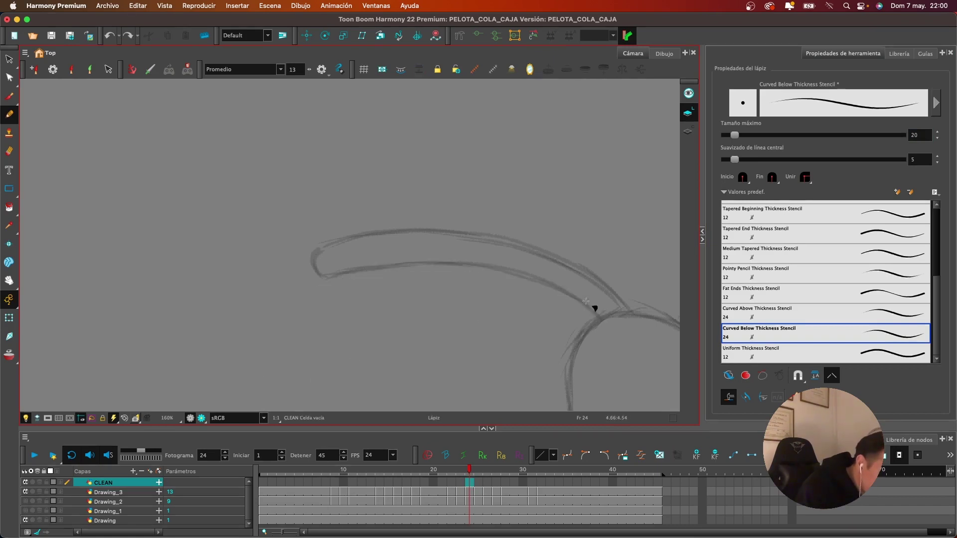
drag(593, 305, 300, 279)
key(super+z)
mouse_move(595, 313)
mouse_down()
mouse_move(399, 267)
mouse_move(300, 279)
mouse_up()
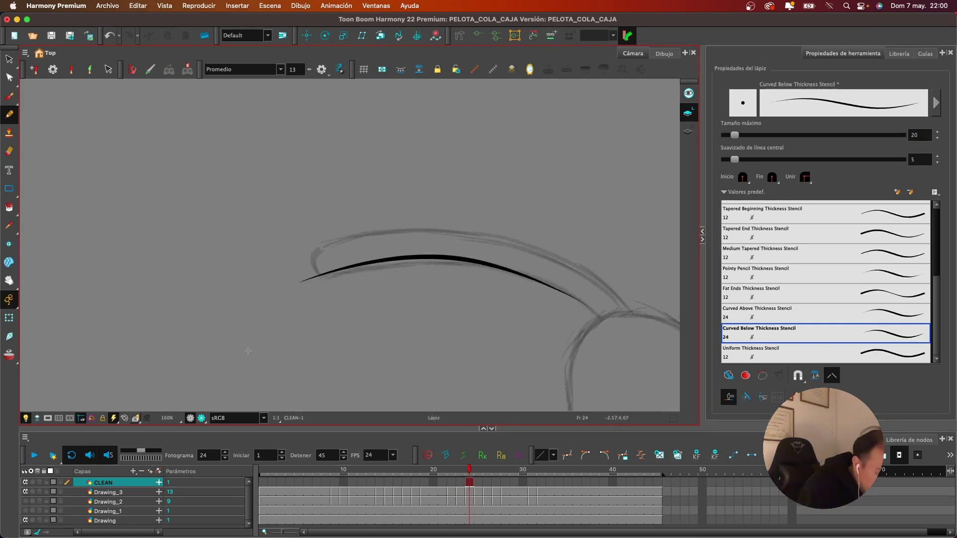
key(super+z)
drag(592, 311, 308, 273)
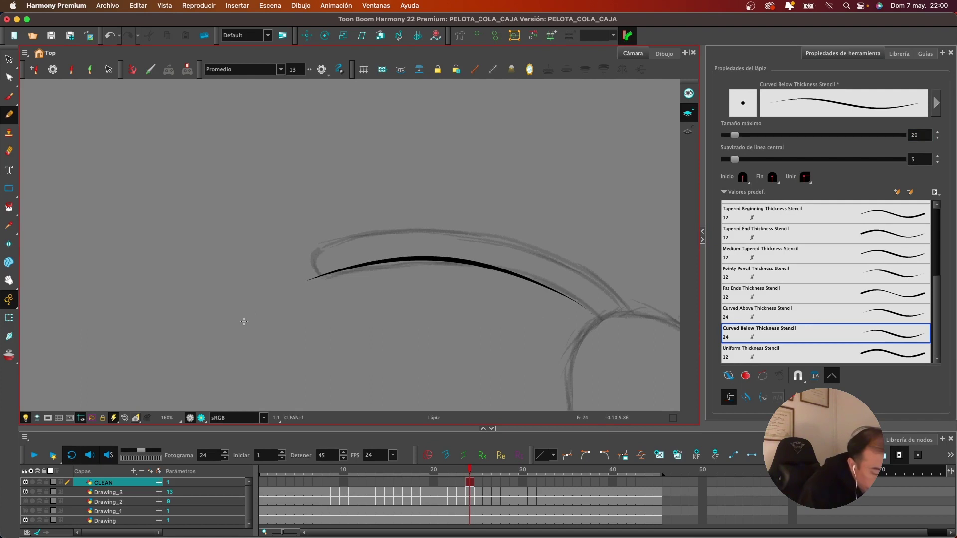
key(super+z)
Switch back to the Fixed Thickness 2 preset and try two strokes along the tail's lower edge, undoing both
click(937, 325)
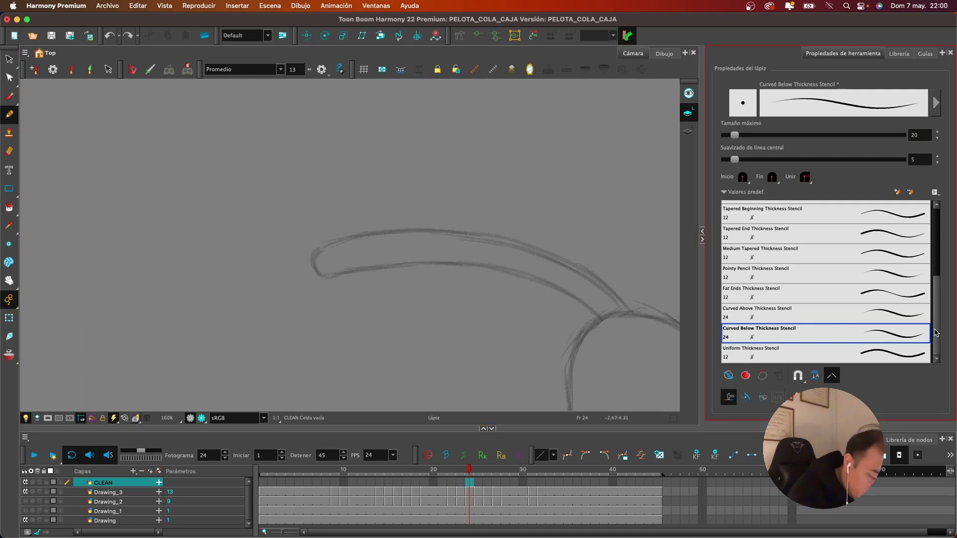
mouse_move(937, 329)
mouse_down()
mouse_move(951, 251)
mouse_move(943, 264)
mouse_up()
click(906, 295)
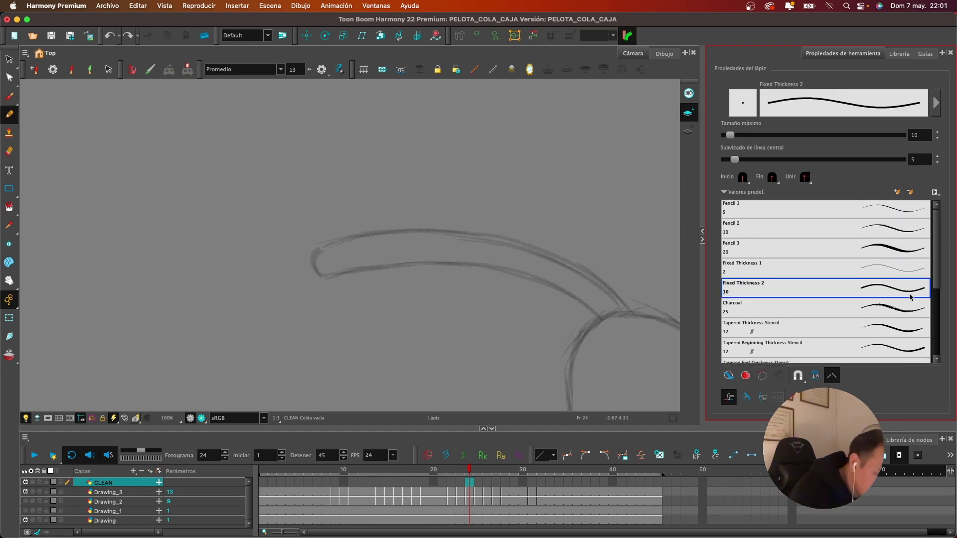
drag(601, 319, 306, 277)
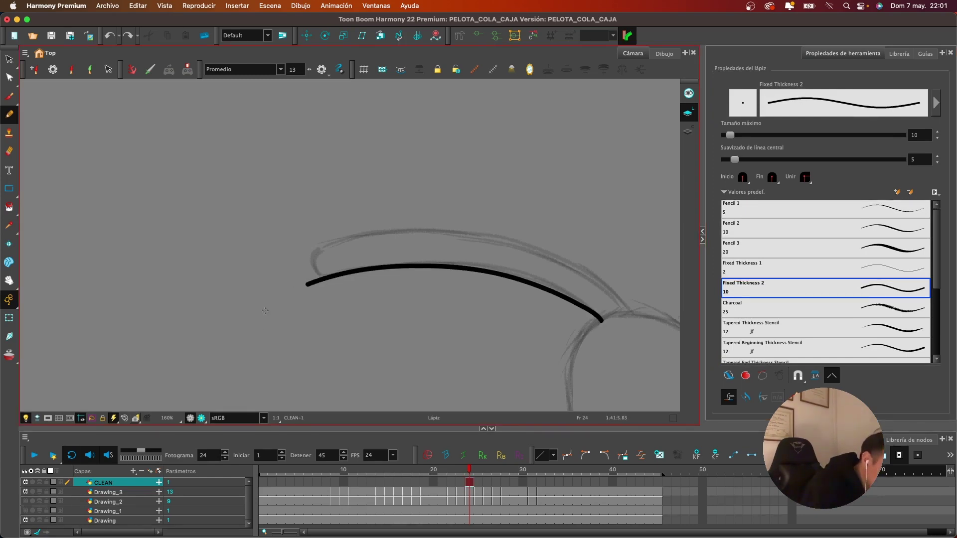
key(super+z)
mouse_move(602, 319)
mouse_down()
mouse_move(474, 270)
mouse_move(268, 291)
mouse_up()
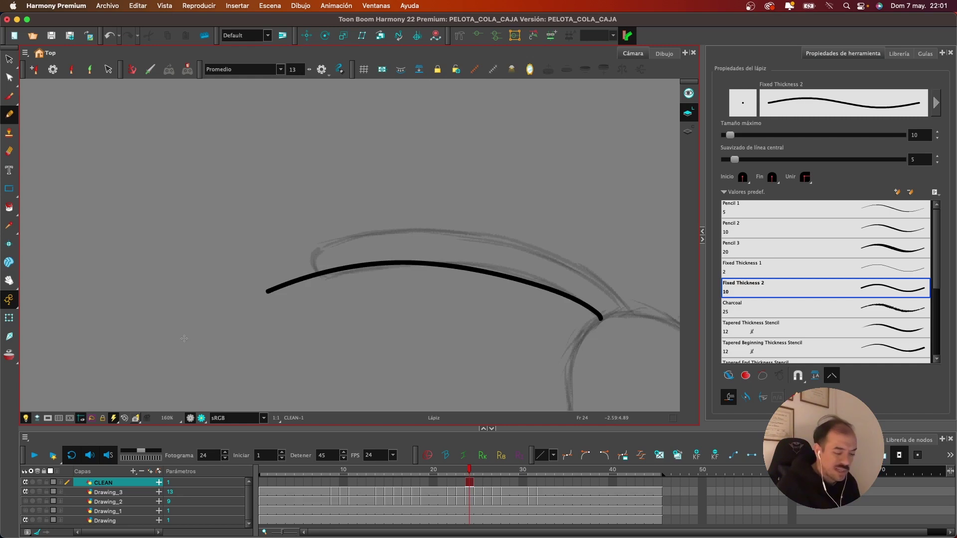
key(super+z)
Choose the Curved Below Thickness Stencil preset again, test it along the tail's lower edge and undo the stroke
drag(940, 279, 942, 354)
click(892, 339)
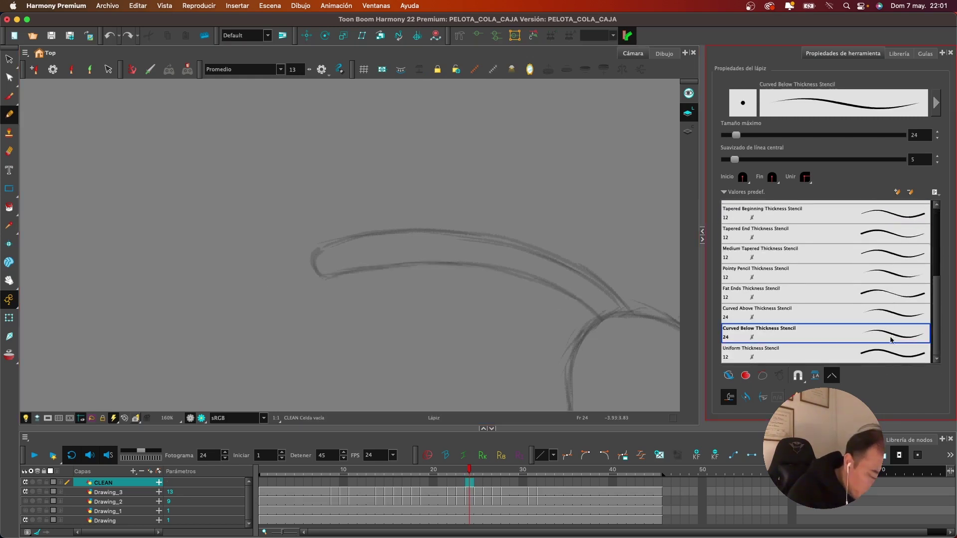
mouse_move(596, 310)
mouse_down()
mouse_move(424, 261)
mouse_move(311, 290)
mouse_up()
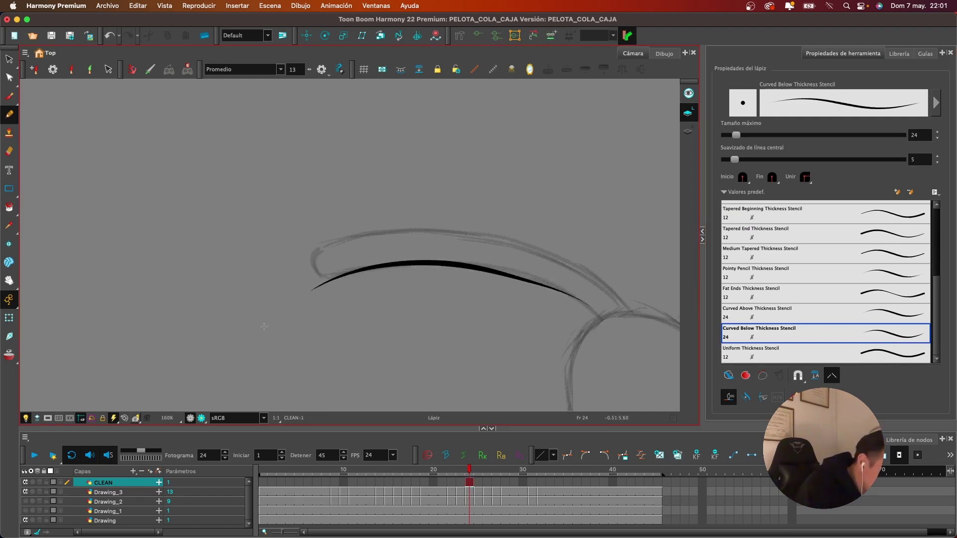
key(ctrl+z)
Trace the ball's outline with curved variable-width strokes along its left side, its bottom and its right side, redoing inaccurate strokes
scroll(536, 252, down, 3)
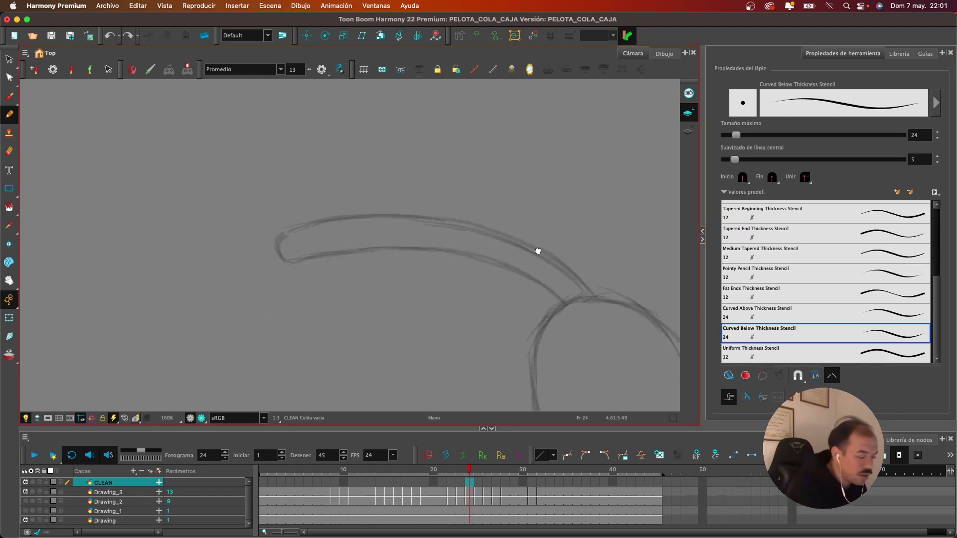
scroll(424, 212, down, 2)
scroll(519, 279, down, 2)
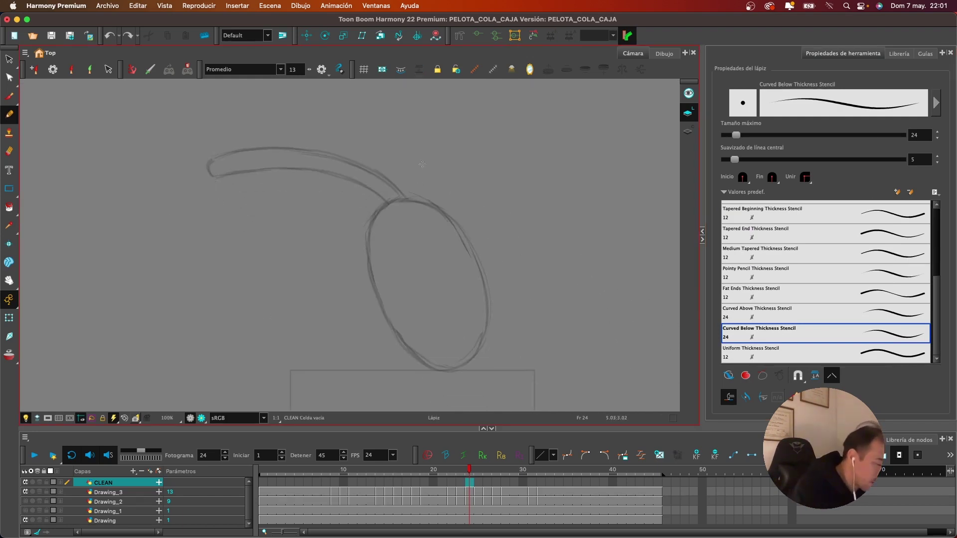
mouse_move(407, 198)
mouse_down()
mouse_move(374, 212)
mouse_move(394, 349)
mouse_move(476, 249)
mouse_move(418, 201)
mouse_move(370, 281)
mouse_move(403, 340)
mouse_up()
key(ctrl+z)
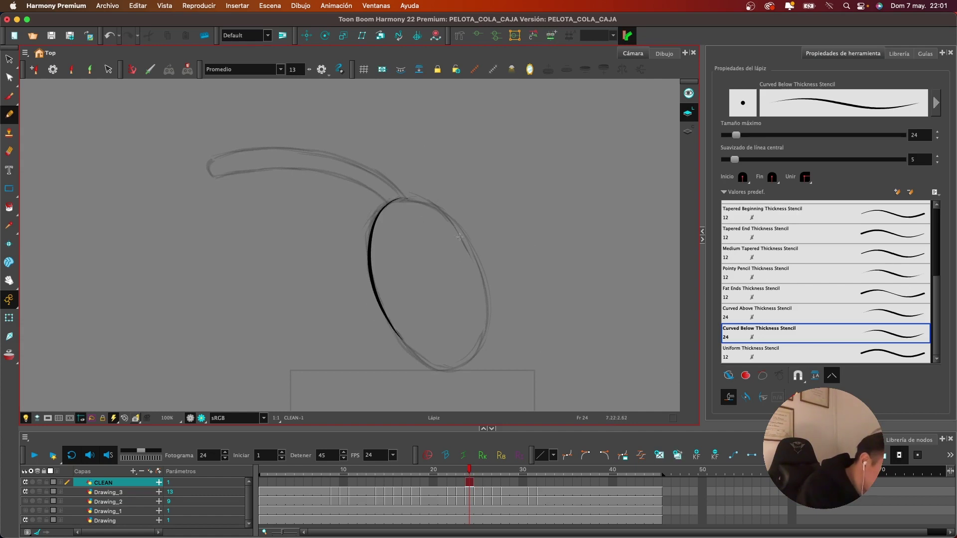
drag(471, 246, 486, 329)
key(ctrl+z)
mouse_move(456, 225)
mouse_down()
mouse_move(485, 285)
mouse_move(447, 370)
mouse_move(498, 295)
mouse_up()
key(ctrl+z)
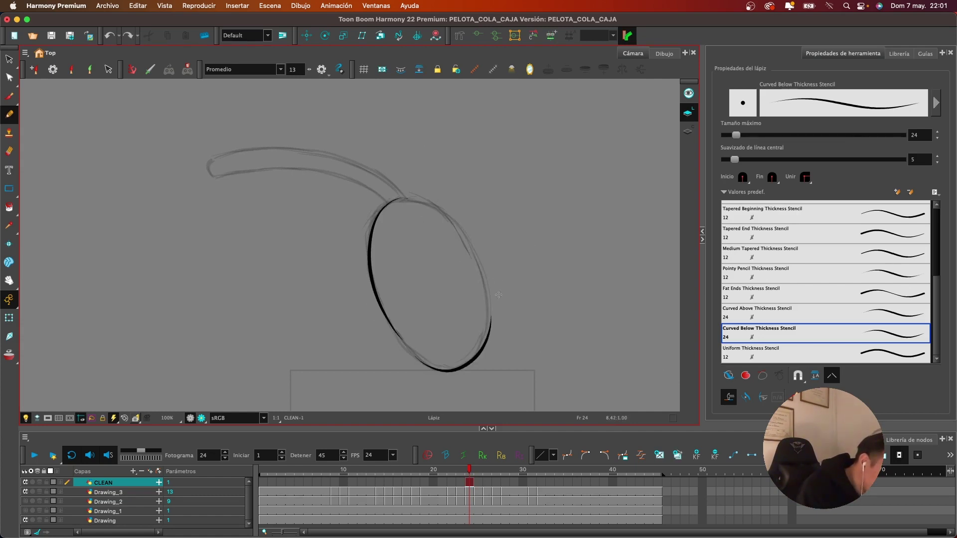
mouse_move(445, 209)
mouse_down()
mouse_move(468, 241)
mouse_move(476, 352)
mouse_up()
Try curved shading strokes inside the ball's upper left edge, undoing each attempt
drag(419, 206, 366, 265)
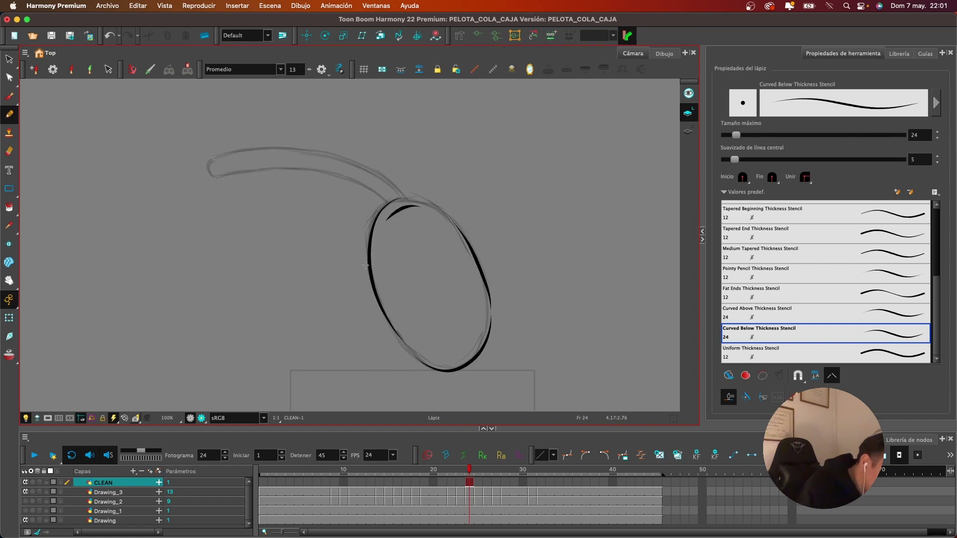
key(super+z)
mouse_move(419, 208)
mouse_down()
mouse_move(359, 260)
mouse_move(373, 269)
mouse_up()
key(super+z)
key(super+z)
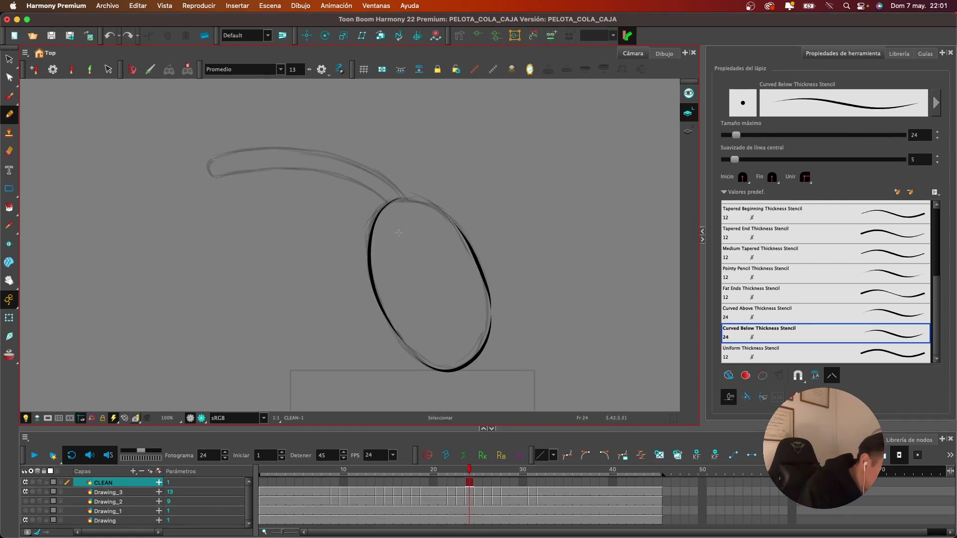
Draw five curved shading strokes inside the ball's left side, from its top down to its bottom
drag(414, 213, 373, 255)
mouse_move(414, 228)
mouse_down()
mouse_move(376, 275)
mouse_move(400, 338)
mouse_up()
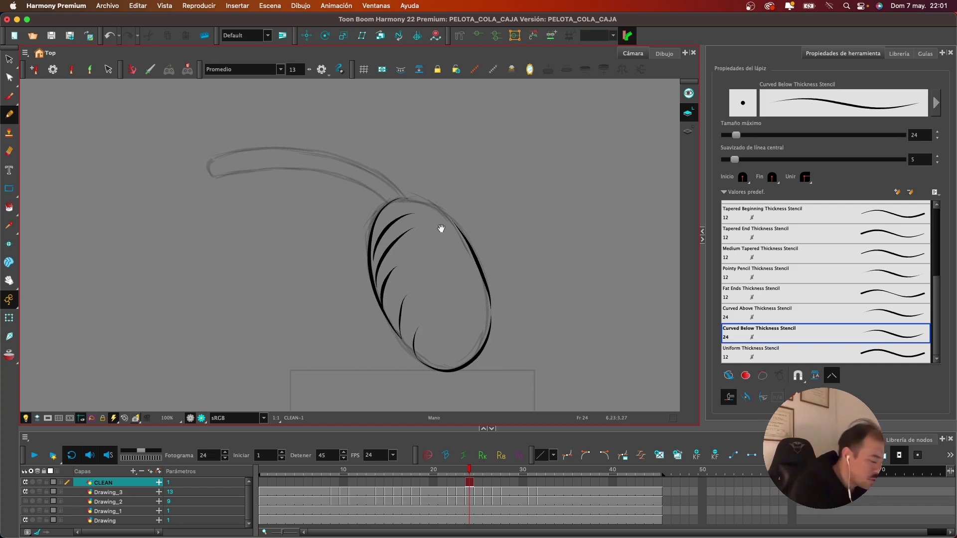
Trace the tail's lower edge, upper edge and rounded tip with curved variable-width strokes, redoing inaccurate ones
drag(442, 228, 536, 245)
key(alt+super)
drag(508, 310, 496, 153)
drag(526, 202, 559, 249)
mouse_move(426, 173)
mouse_down()
mouse_move(377, 205)
mouse_move(319, 310)
mouse_up()
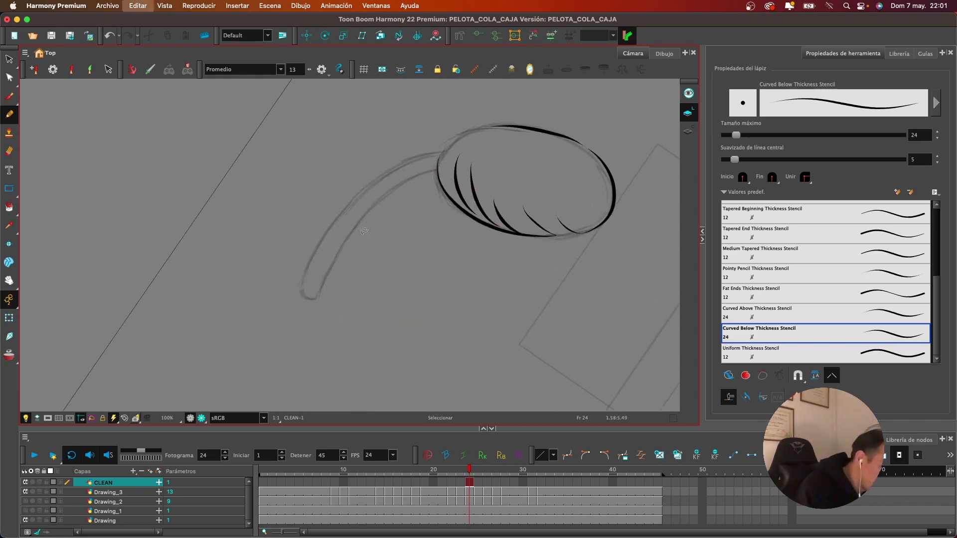
drag(326, 276, 315, 326)
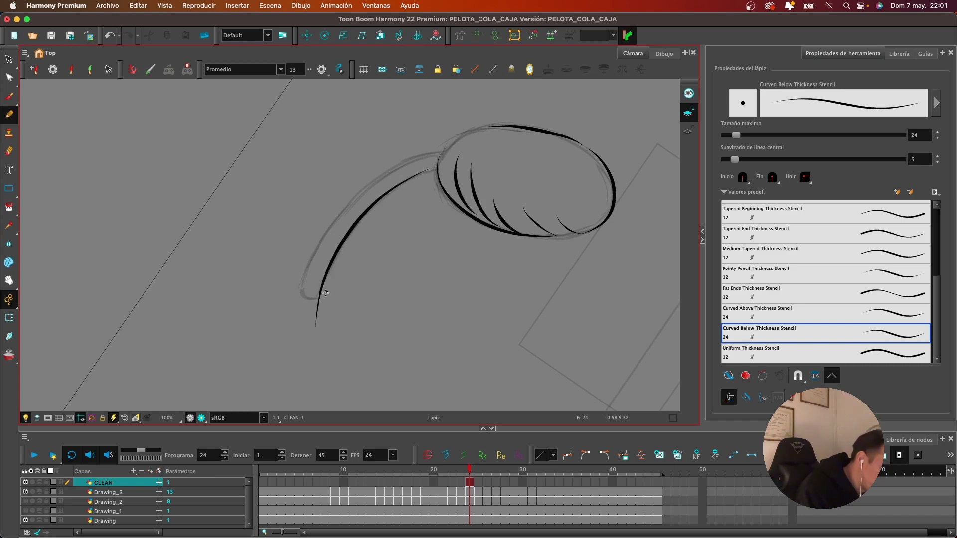
mouse_move(327, 292)
mouse_down()
mouse_move(325, 254)
mouse_move(297, 296)
mouse_move(346, 210)
mouse_move(392, 169)
mouse_move(442, 156)
mouse_up()
key(super+z)
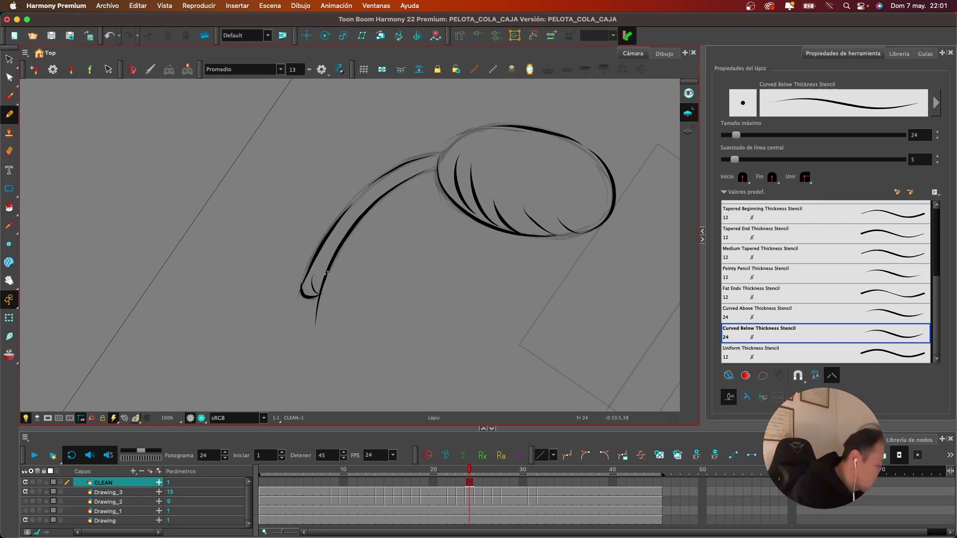
Draw a row of short curved shading strokes inside the tail, from its tip up towards the ball
mouse_move(319, 267)
mouse_down()
mouse_move(328, 279)
mouse_move(330, 267)
mouse_up()
mouse_move(332, 244)
mouse_down()
mouse_move(335, 257)
mouse_move(340, 245)
mouse_up()
drag(347, 220, 348, 222)
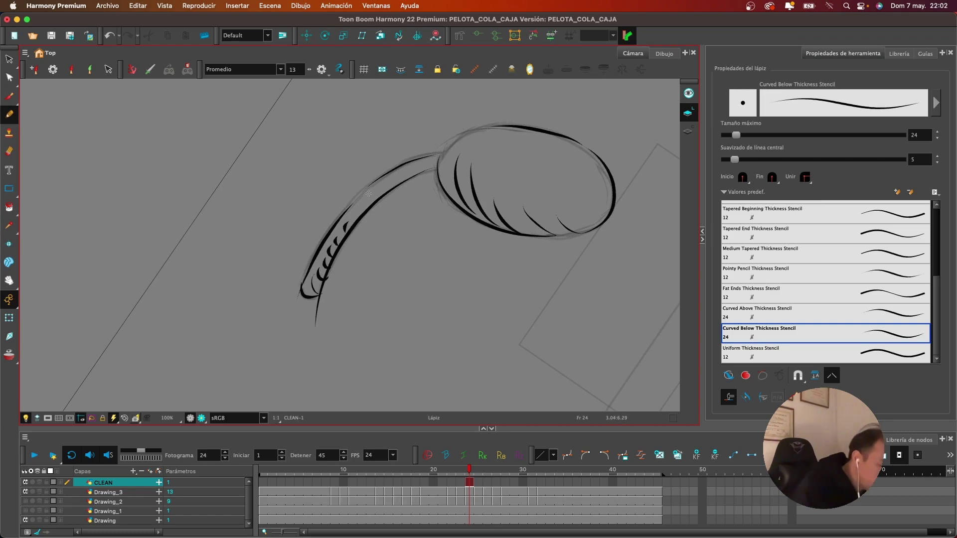
mouse_move(365, 205)
mouse_down()
mouse_move(358, 215)
mouse_move(370, 203)
mouse_up()
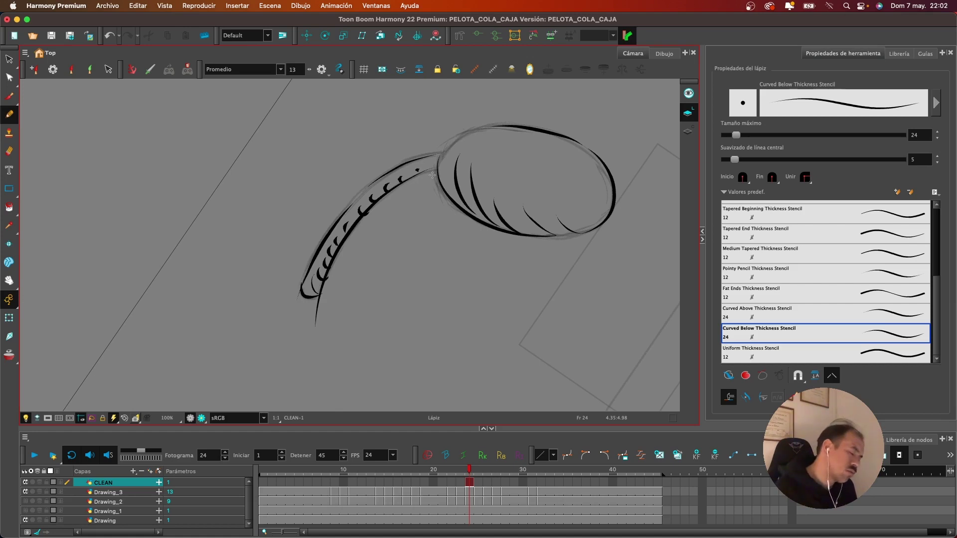
Select all the test strokes of the ball and tail on the CLEAN layer and delete them
key(alt+s)
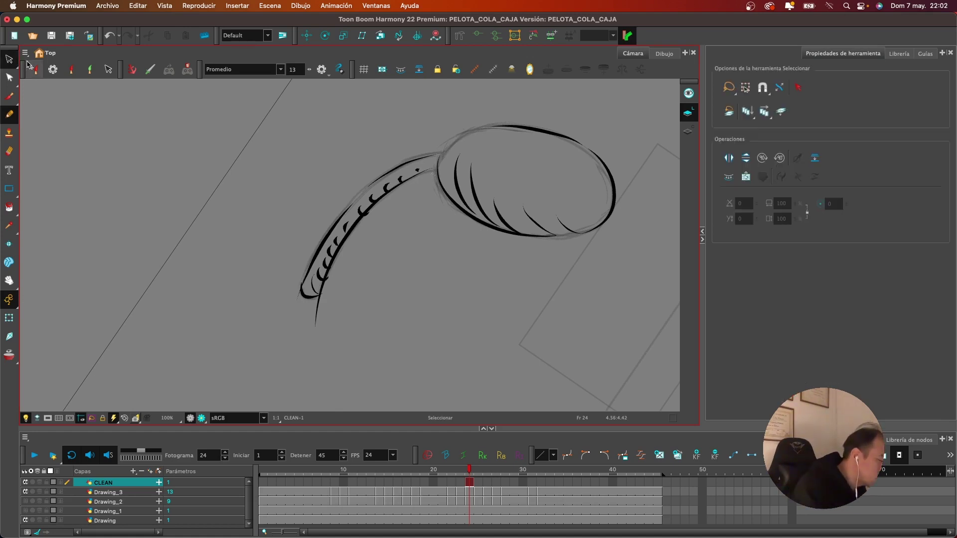
mouse_move(600, 125)
mouse_down()
mouse_move(566, 103)
mouse_move(627, 205)
mouse_move(623, 165)
mouse_up()
key(Delete)
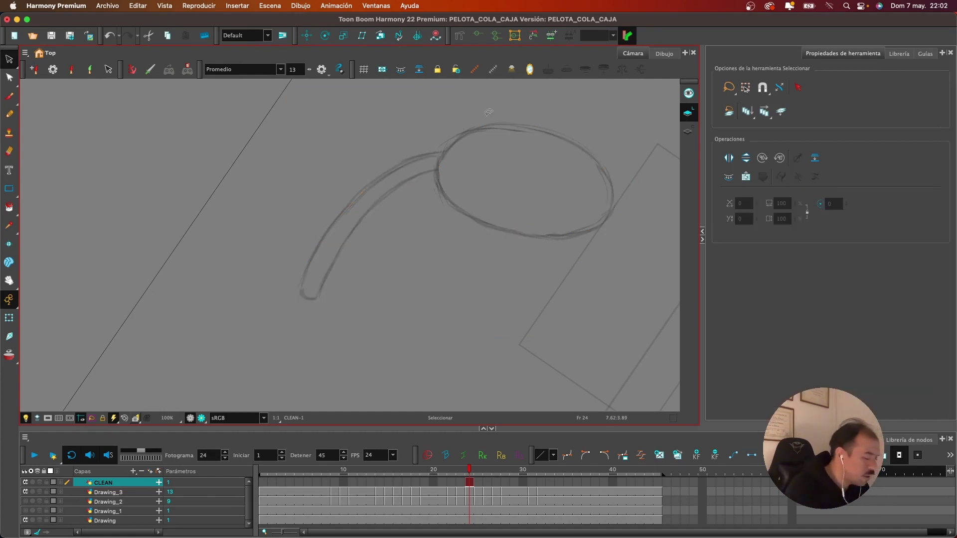
Choose the Medium Tapered Thickness Stencil pencil preset and trace the tail's lower edge, upper edge and tip
click(9, 114)
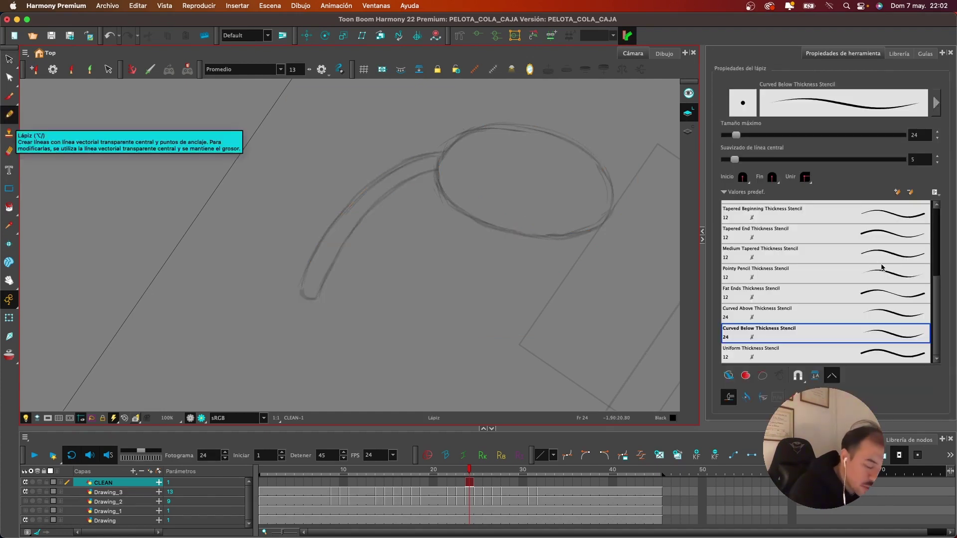
scroll(941, 280, up, 1)
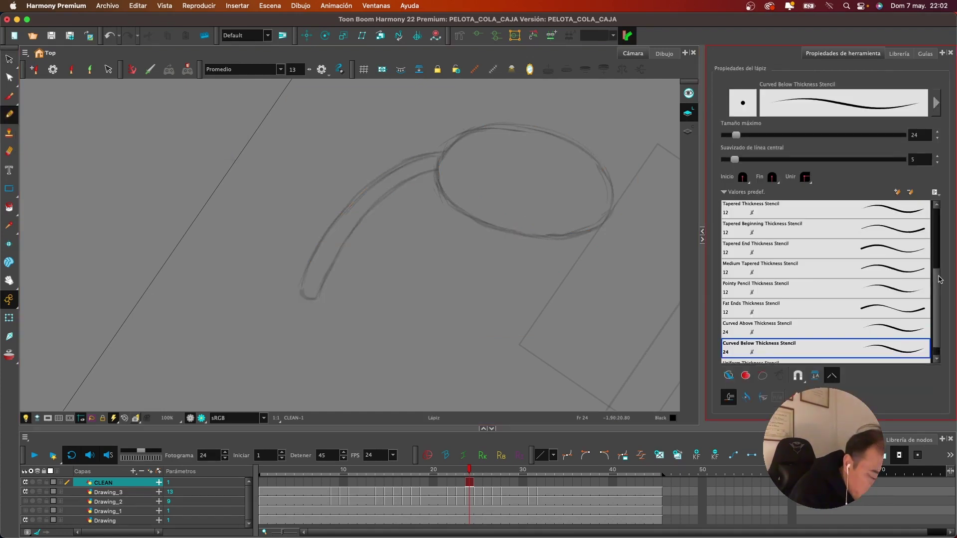
click(907, 271)
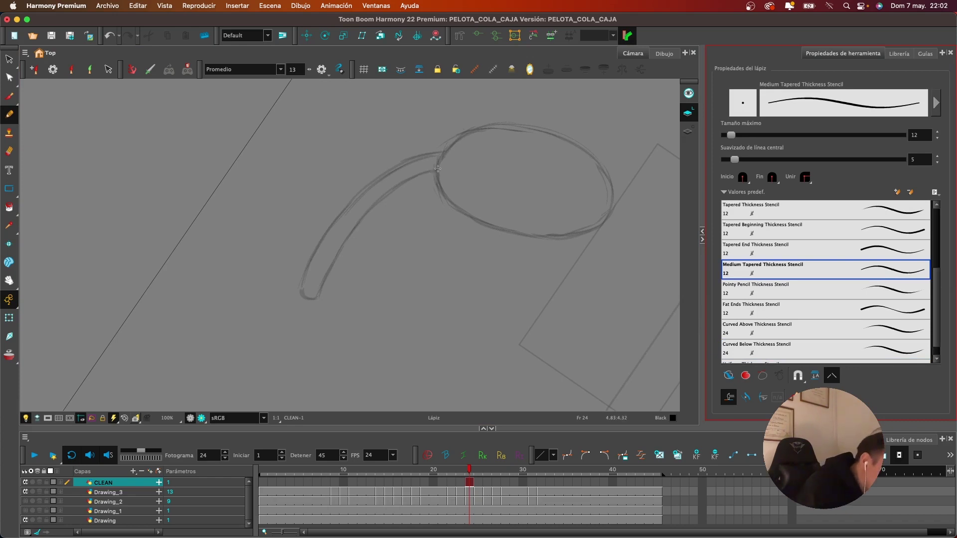
drag(437, 169, 329, 273)
key(super+z)
mouse_move(437, 168)
mouse_down()
mouse_move(407, 181)
mouse_move(315, 298)
mouse_up()
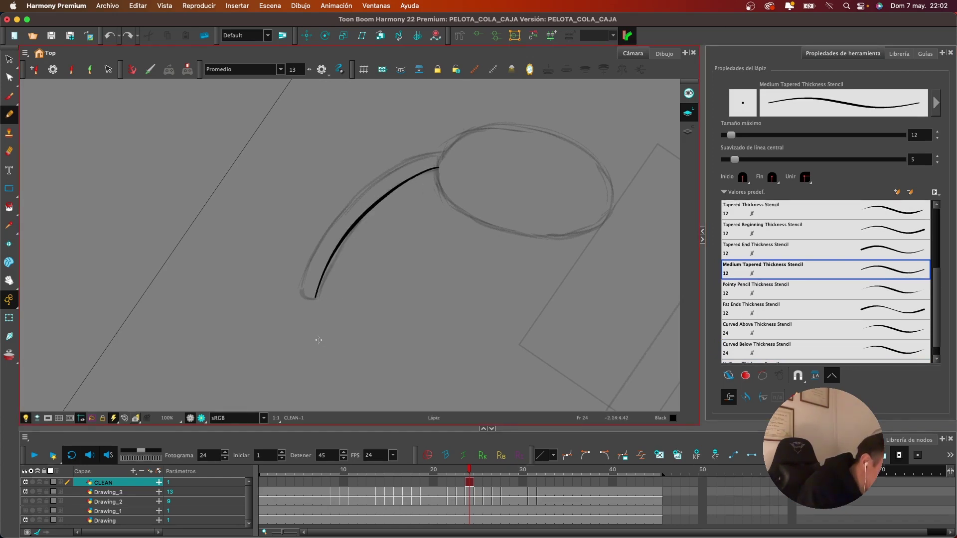
mouse_move(441, 151)
mouse_down()
mouse_move(375, 178)
mouse_move(317, 253)
mouse_move(313, 300)
mouse_up()
Trace the ball's outline with medium tapered strokes around the tail joint and along its lower side, redoing the inaccurate stroke
mouse_move(485, 125)
mouse_down()
mouse_move(439, 172)
mouse_move(441, 206)
mouse_move(473, 127)
mouse_move(437, 189)
mouse_up()
key(super+z)
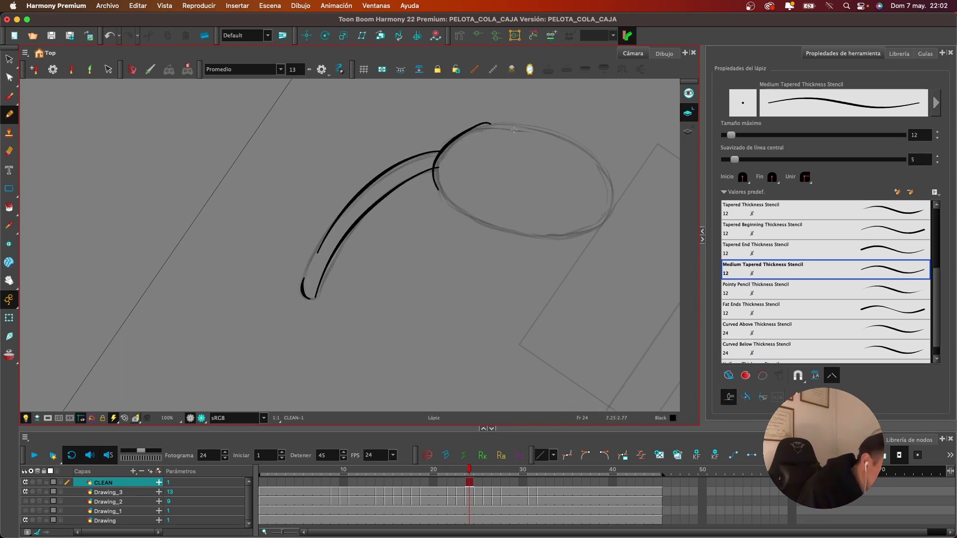
key(super+z)
drag(491, 123, 451, 198)
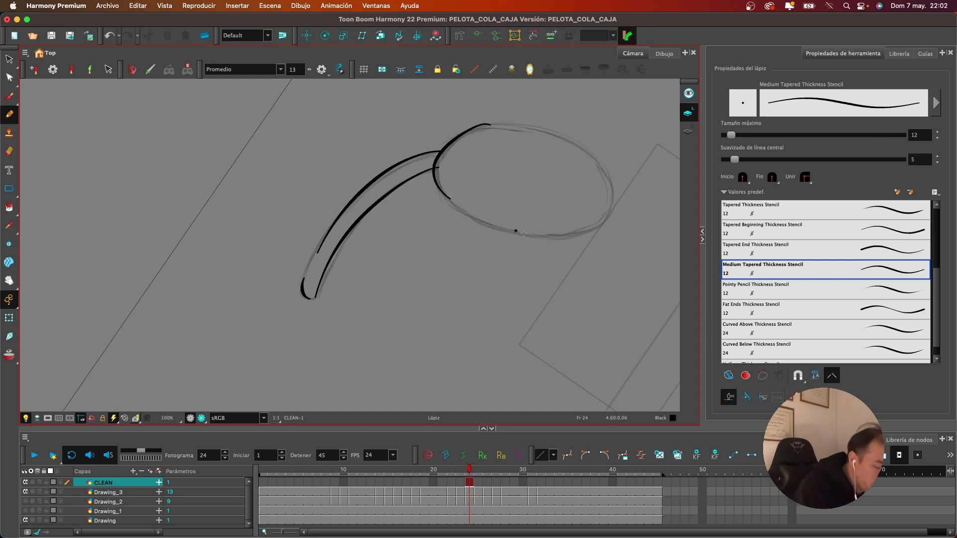
drag(523, 233, 612, 209)
Undo all the medium tapered strokes drawn on the tail and the ball
key(super+z)
key(super+z)
key(super+z)
key(super+z)
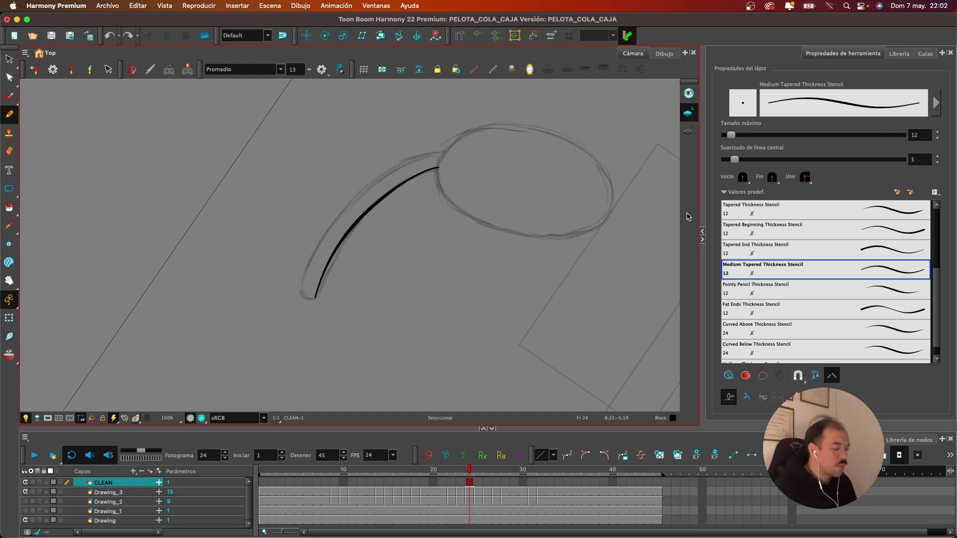
key(super+z)
Draw an ellipse over the rough ball with the Medium Tapered Thickness Stencil line and select it
click(8, 188)
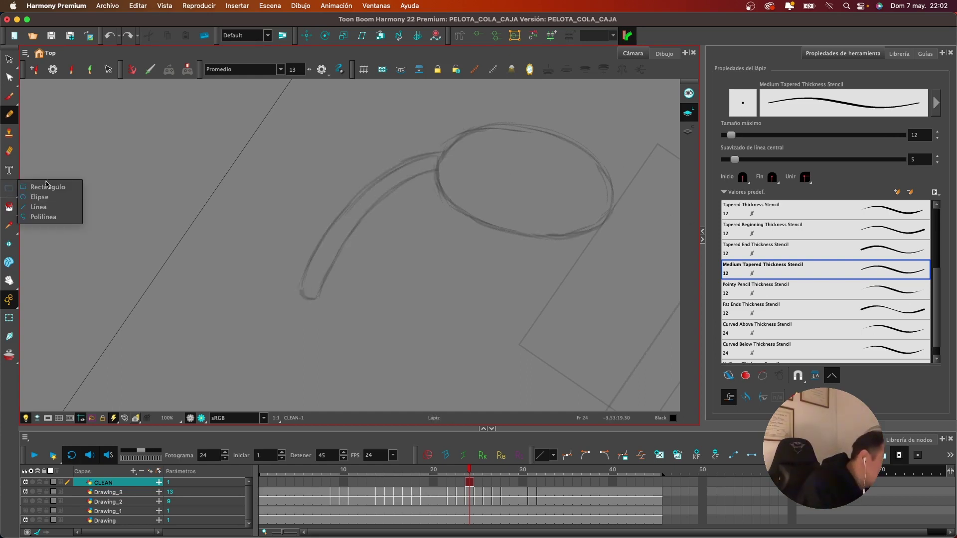
click(40, 197)
drag(447, 141, 633, 251)
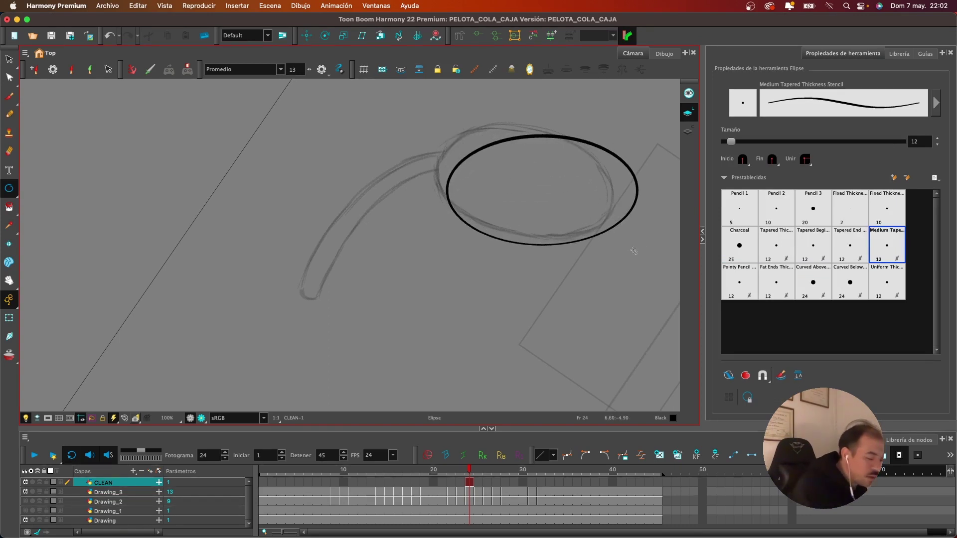
click(9, 59)
click(447, 198)
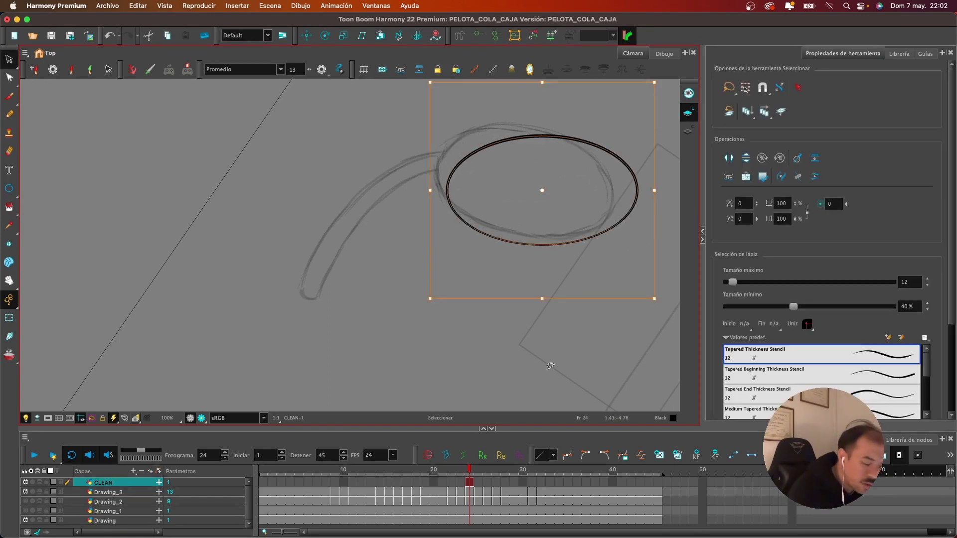
Compare the Curved Below, Uniform and Fat Ends stencils on the selected ellipse and apply Curved Above Thickness Stencil
drag(954, 306, 948, 379)
drag(927, 265, 927, 294)
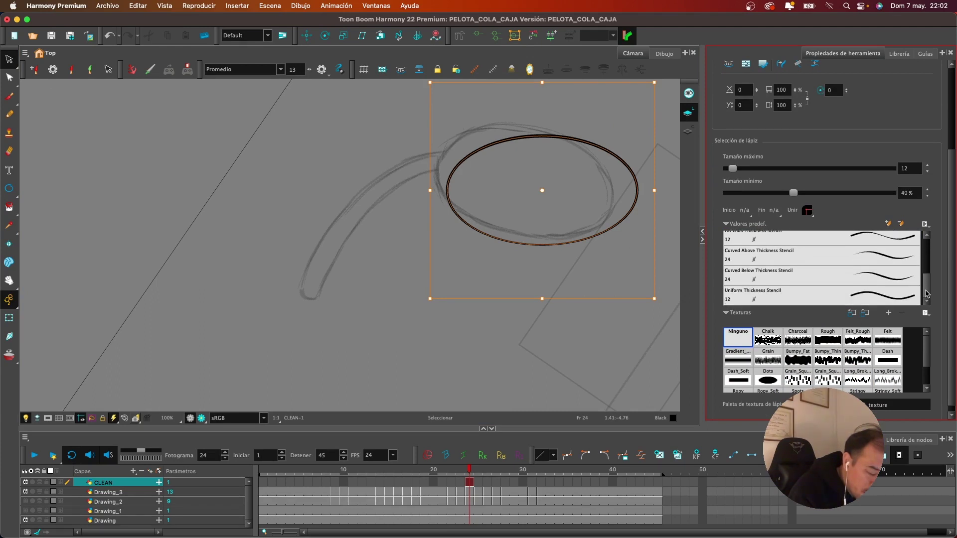
click(899, 281)
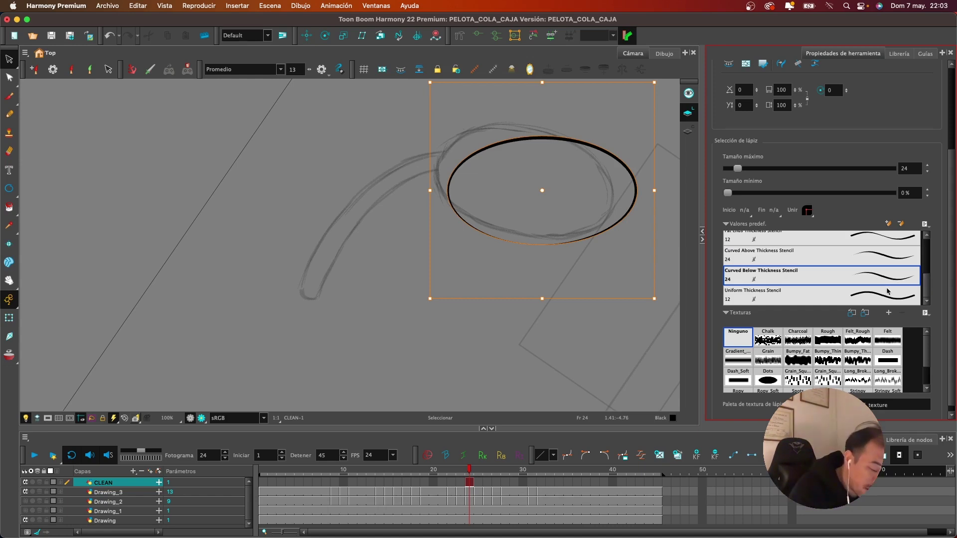
click(888, 294)
click(892, 259)
click(892, 242)
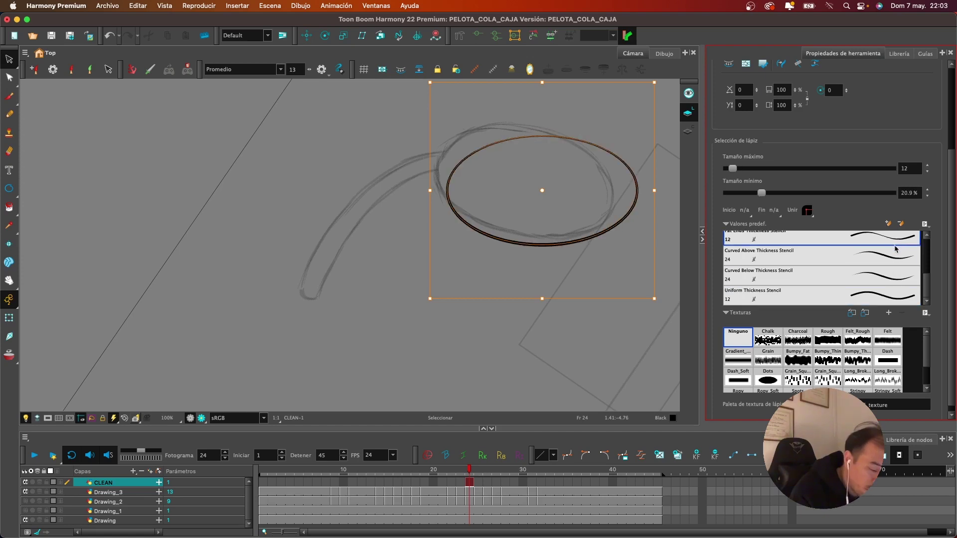
click(896, 262)
Try pencil textures such as Stringy_Soft, Bumpy_Fat, Felt_Rough, Rough and Charcoal on the ellipse and set the texture back to Ninguno
scroll(927, 358, down, 3)
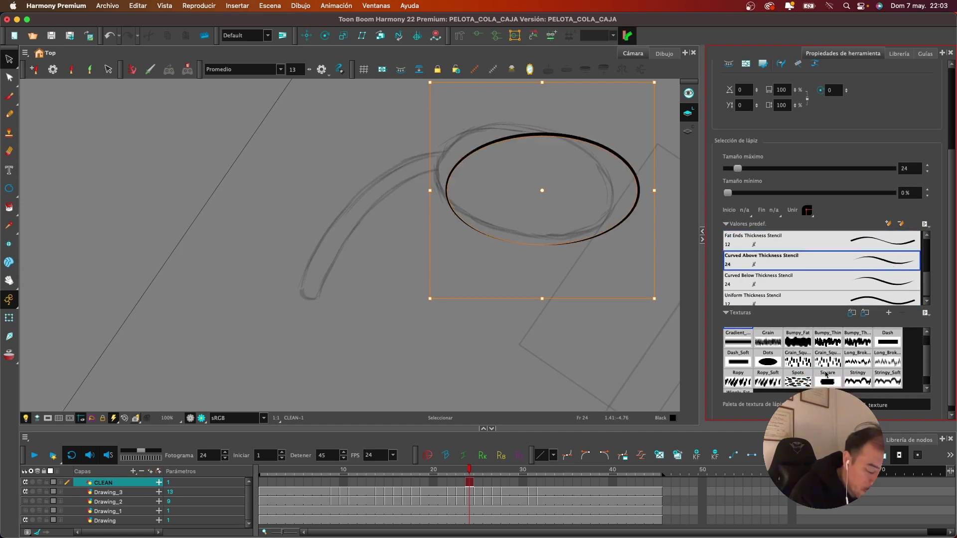
click(780, 383)
click(893, 388)
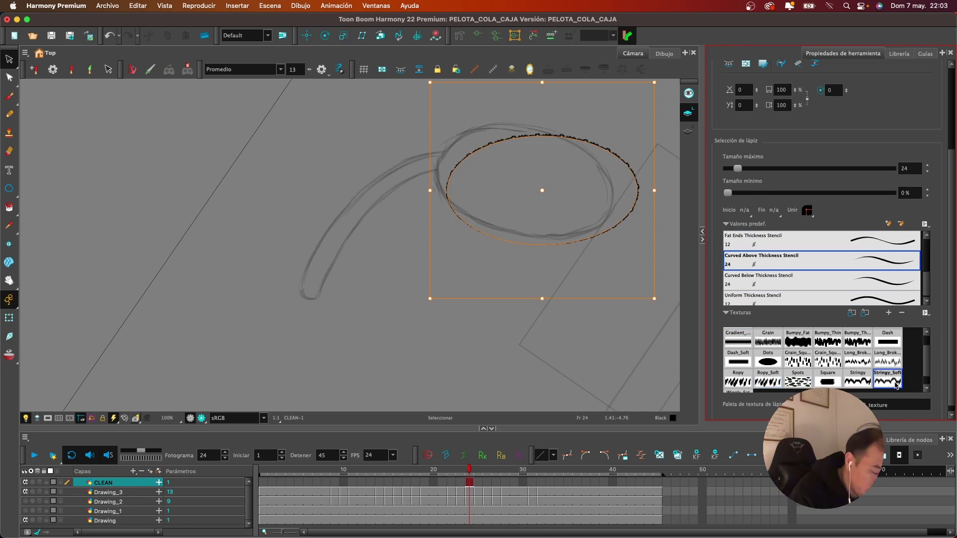
scroll(925, 356, up, 1)
click(856, 352)
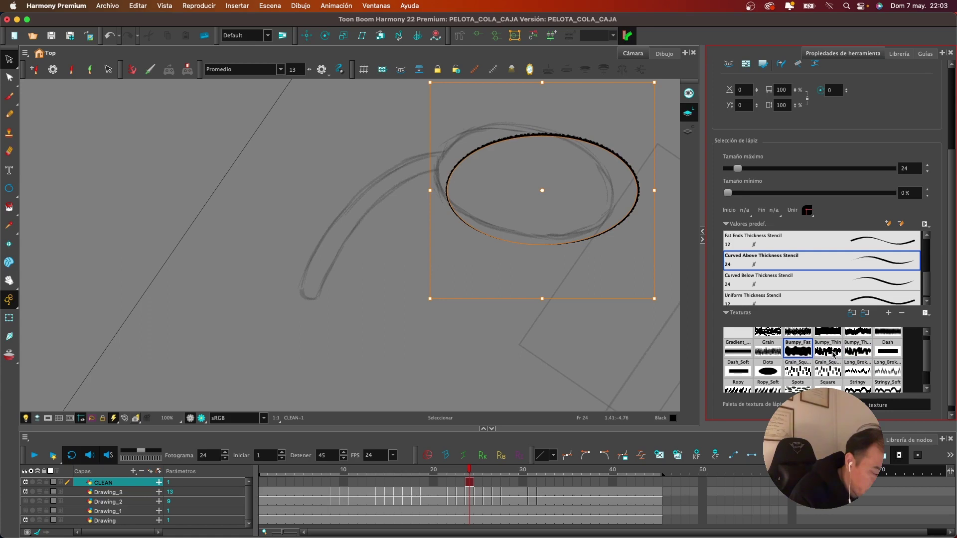
scroll(928, 356, up, 2)
click(859, 341)
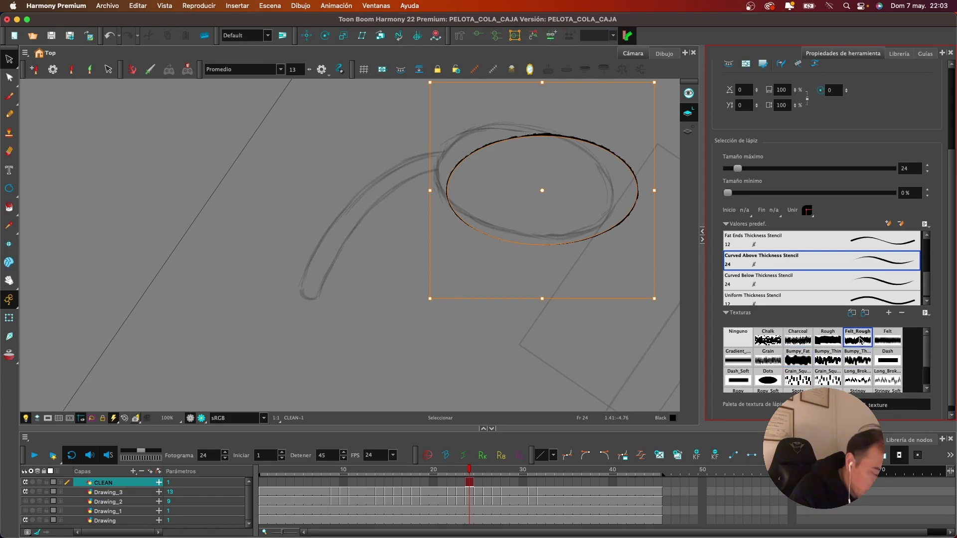
click(831, 341)
click(799, 342)
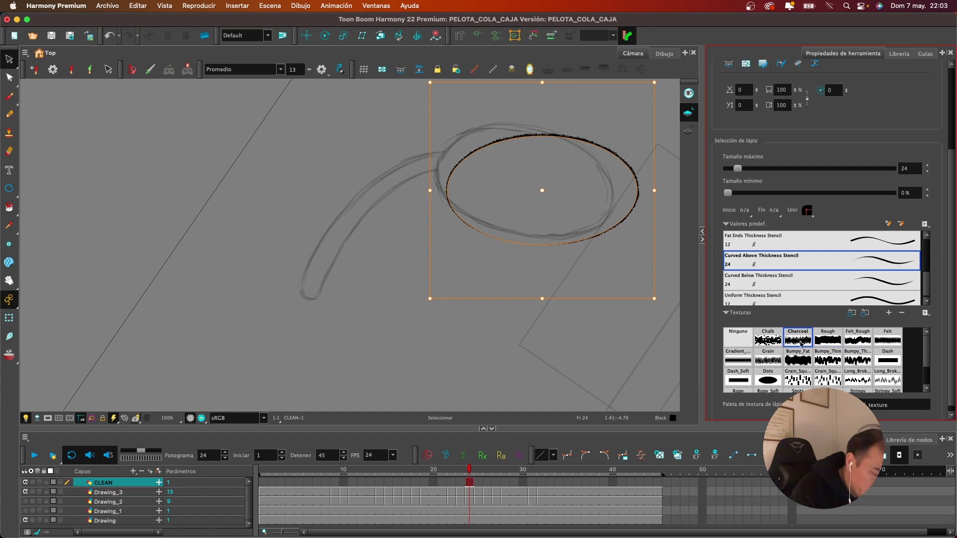
click(832, 341)
click(736, 342)
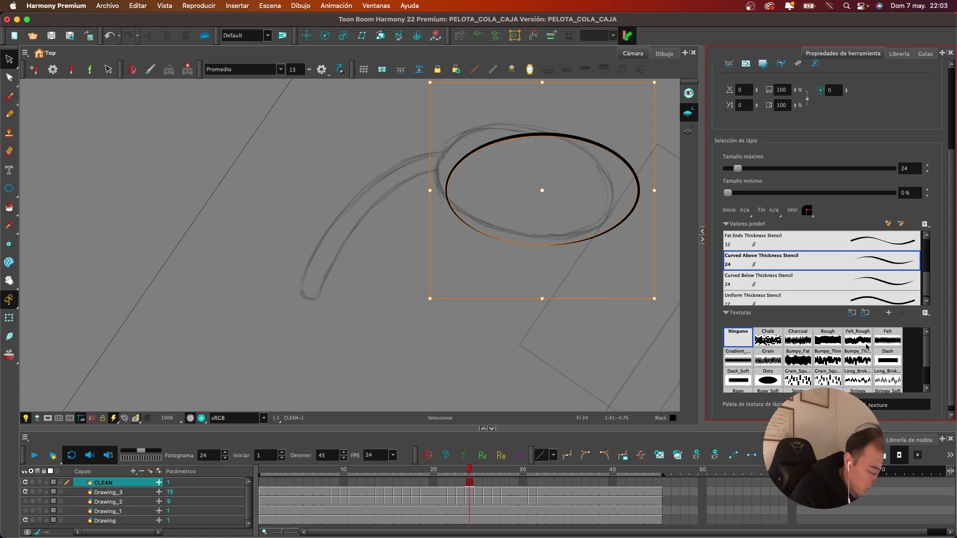
Compare the Felt, Felt_Rough, Rough, Charcoal and Chalk textures on the ellipse and return to Ninguno
click(894, 340)
click(858, 339)
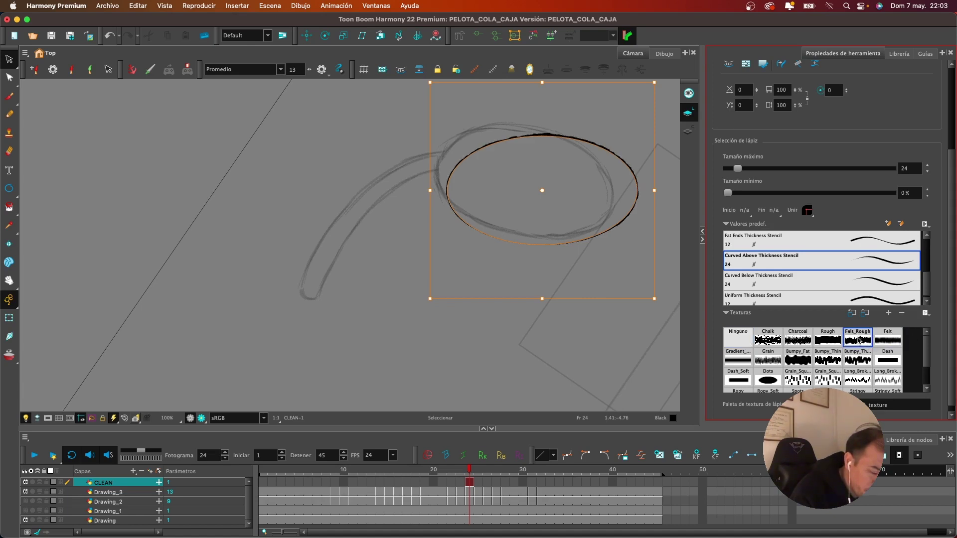
click(830, 340)
click(797, 340)
click(767, 340)
click(738, 338)
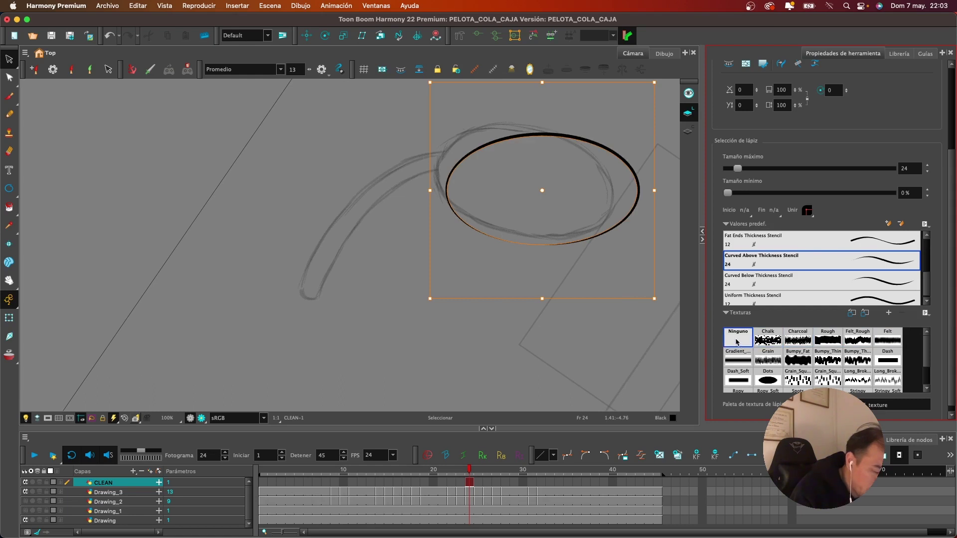
Choose the Curved Above Thickness Stencil preset for the Pencil, test it below the tail's lower edge and undo the stroke
drag(623, 323, 549, 303)
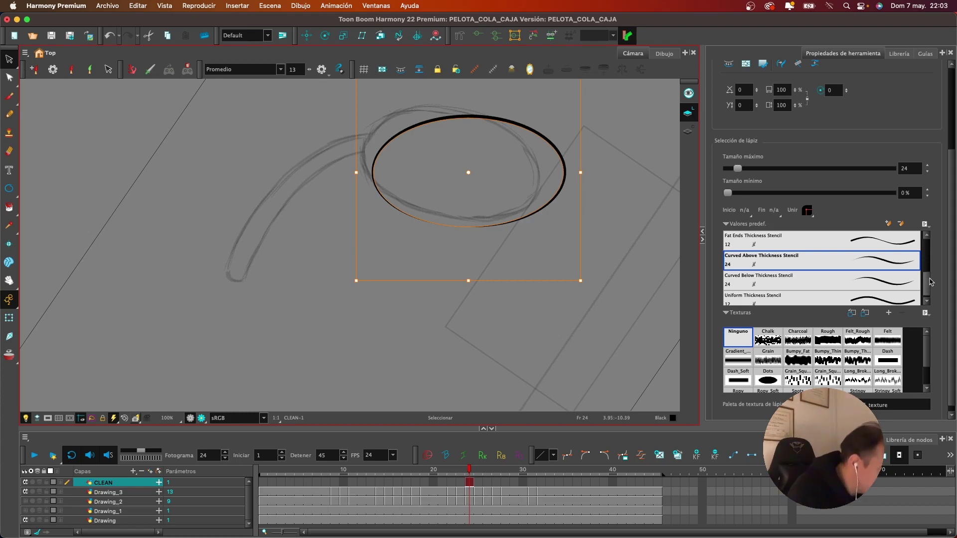
click(16, 119)
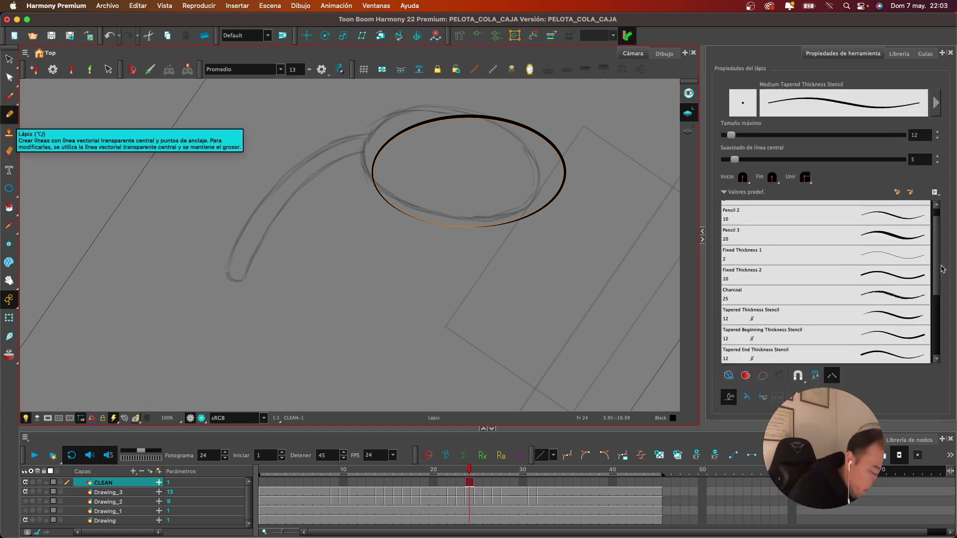
scroll(935, 304, down, 4)
scroll(935, 304, down, 3)
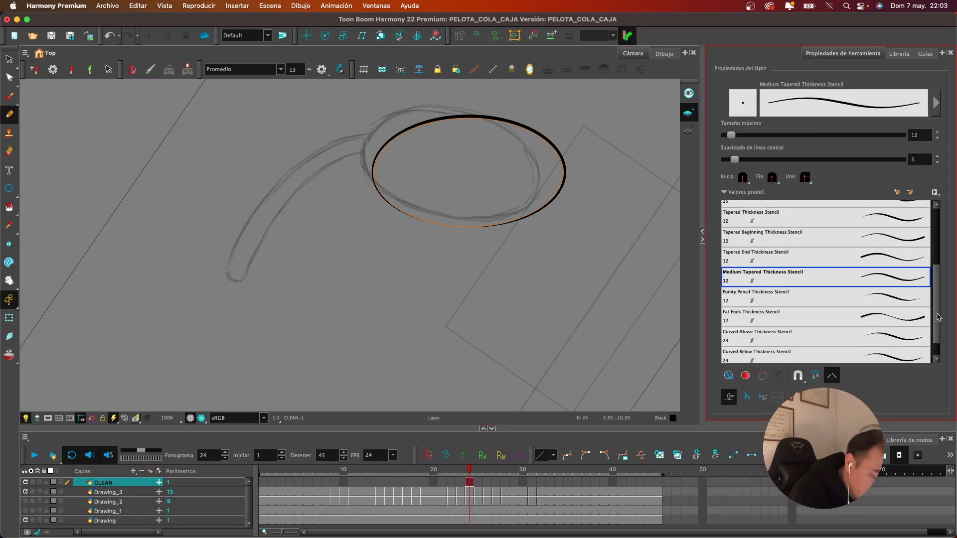
click(792, 319)
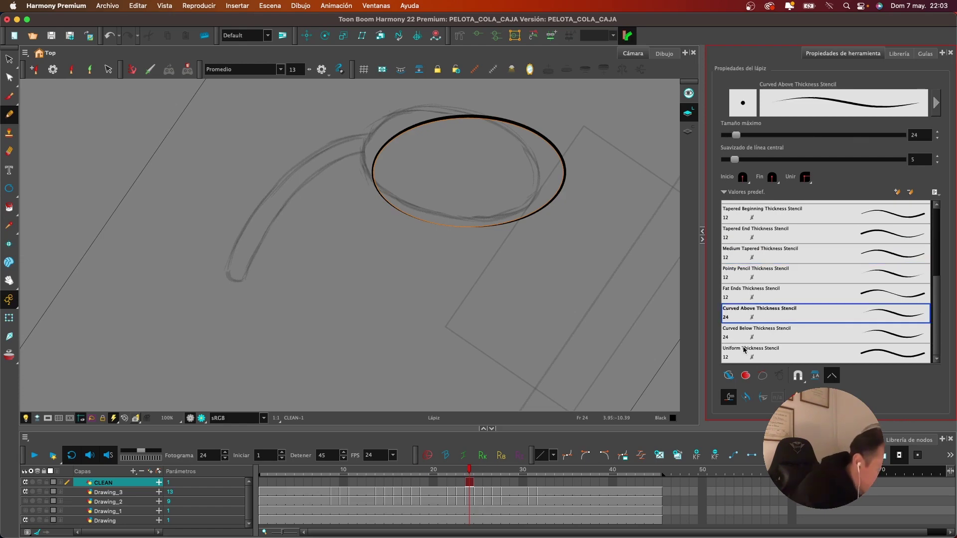
mouse_move(368, 160)
mouse_down()
mouse_move(338, 172)
mouse_move(272, 257)
mouse_up()
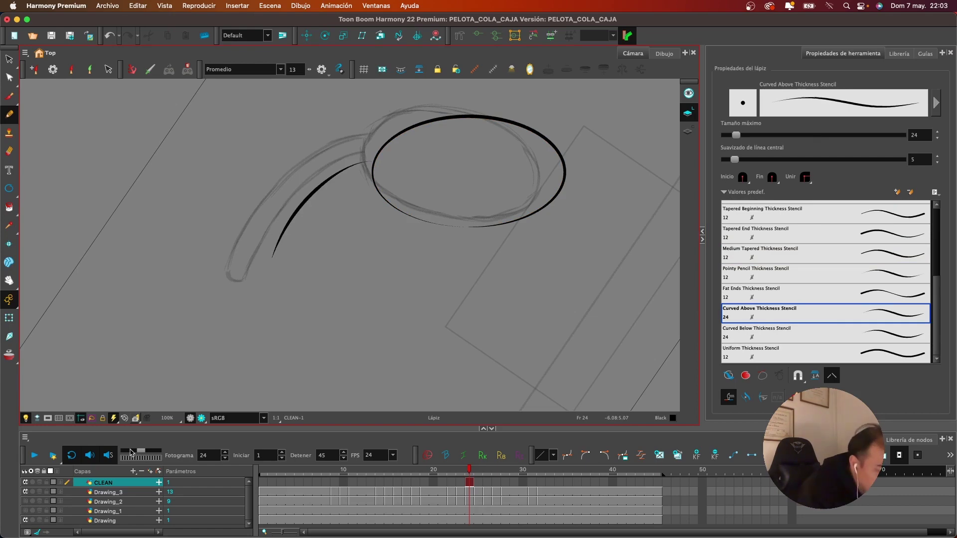
key(super+z)
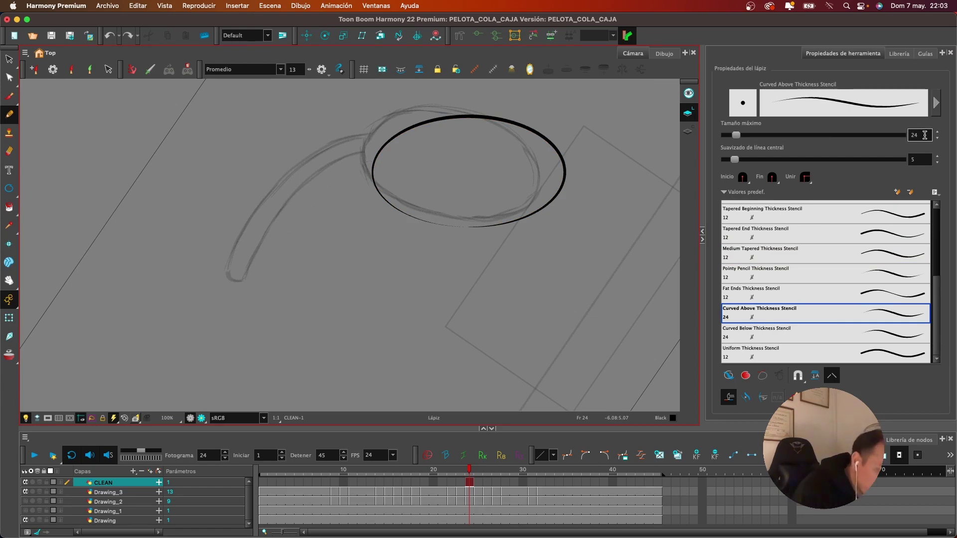
Set the pencil's maximum size to 20
double_click(917, 135)
text(20)
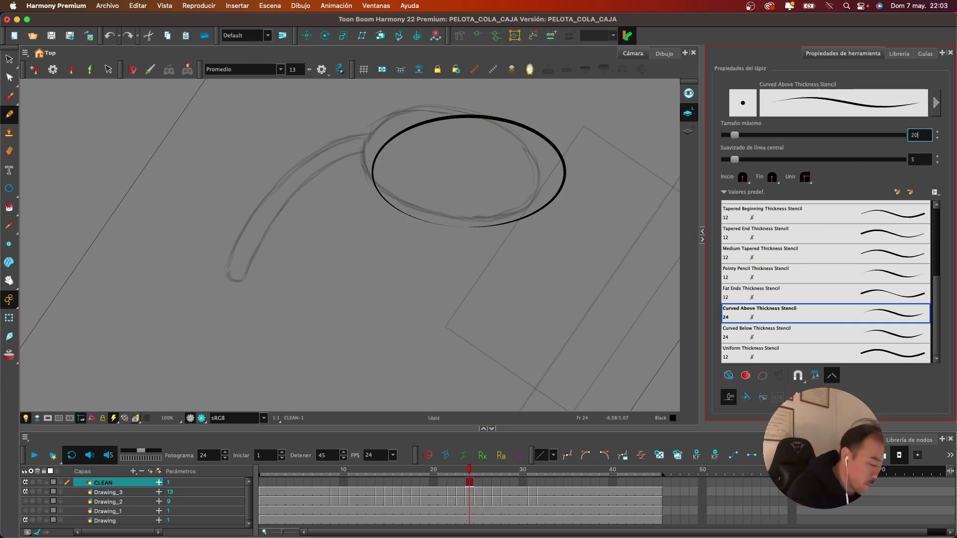
Try several curved pencil strokes running down from the ellipse's edge beside the rough tail and undo them
scroll(598, 259, up, 4)
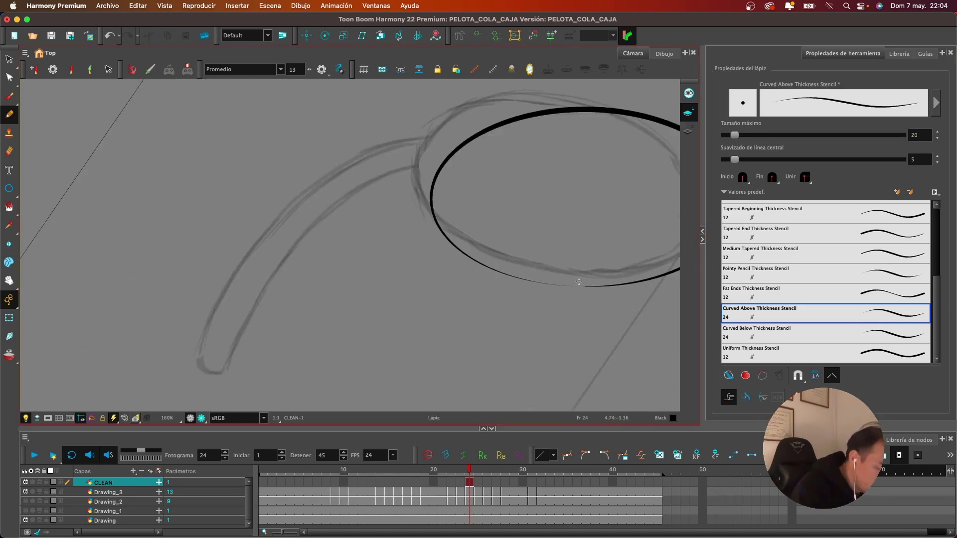
drag(578, 282, 568, 240)
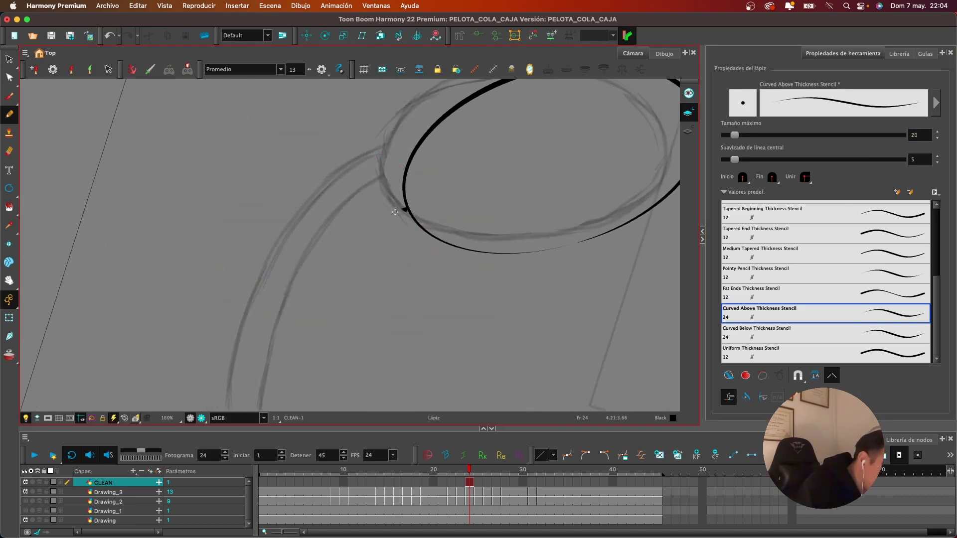
drag(394, 212, 298, 379)
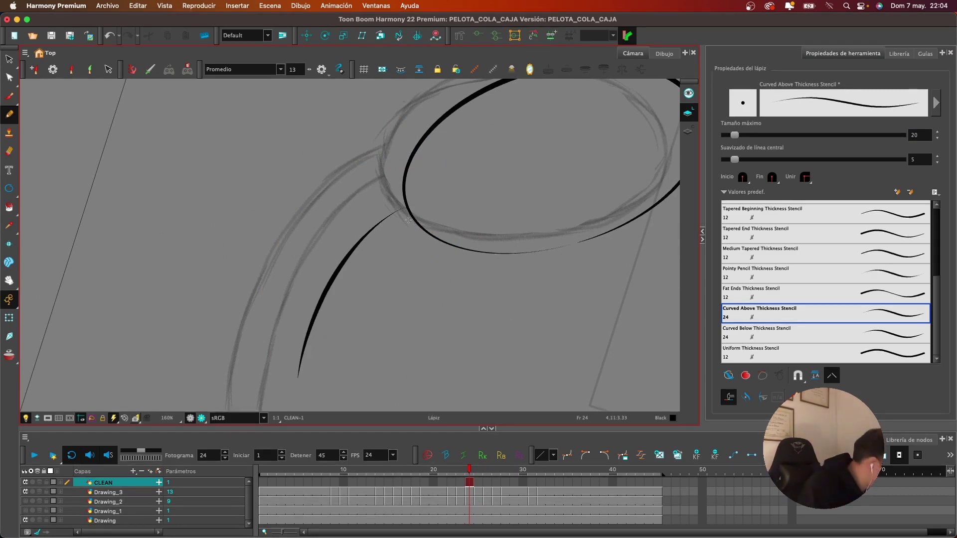
key(s)
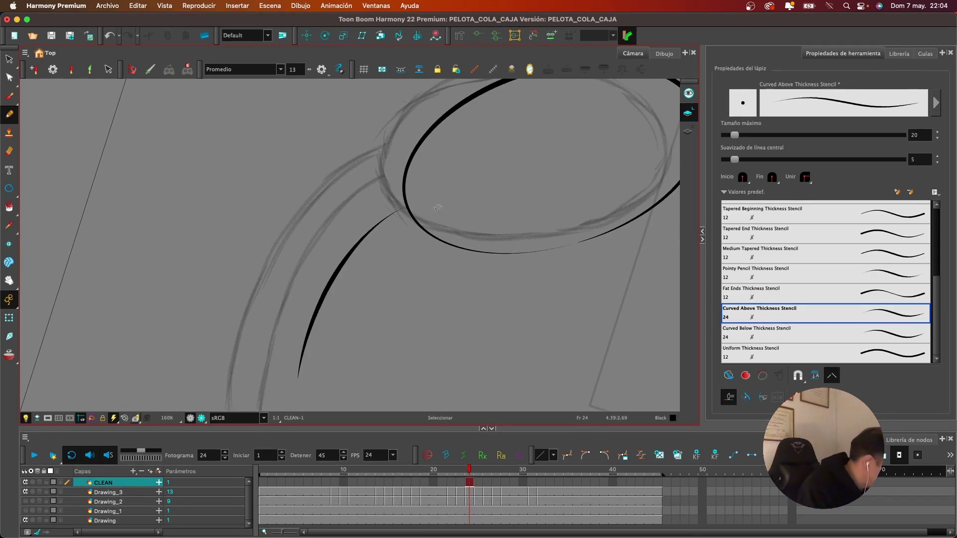
key(super+z)
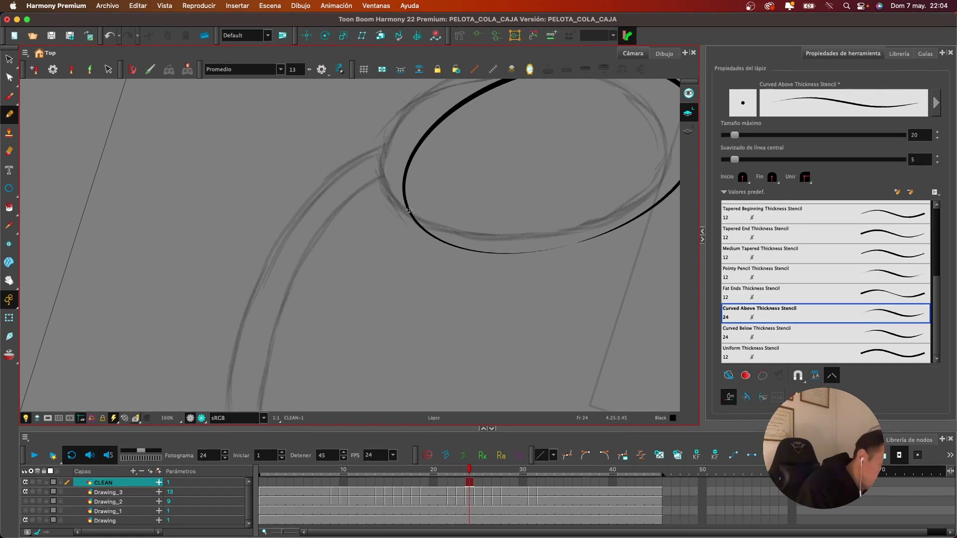
key(alt+/)
drag(400, 213, 316, 358)
key(super+z)
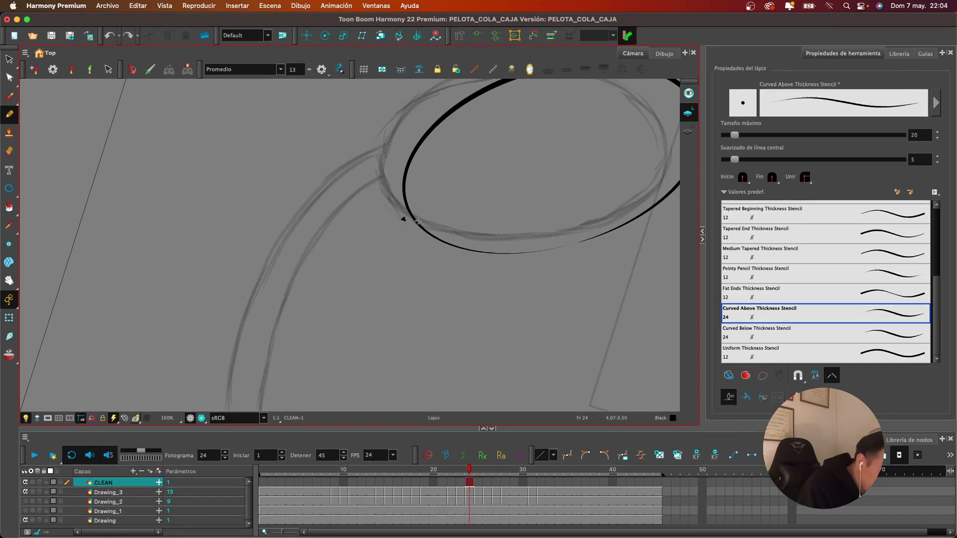
mouse_move(401, 214)
mouse_down()
mouse_move(326, 353)
mouse_move(319, 411)
mouse_up()
key(super+z)
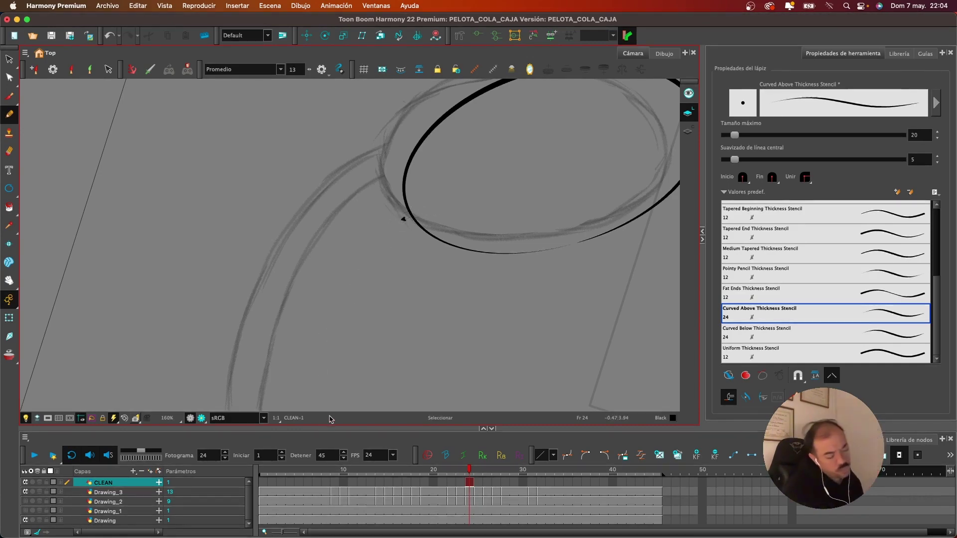
Draw both sides and the closed tip of a test tail beside the rough tail, redoing the inner strokes until they meet the ellipse
mouse_move(411, 217)
mouse_down()
mouse_move(343, 320)
mouse_move(331, 426)
mouse_up()
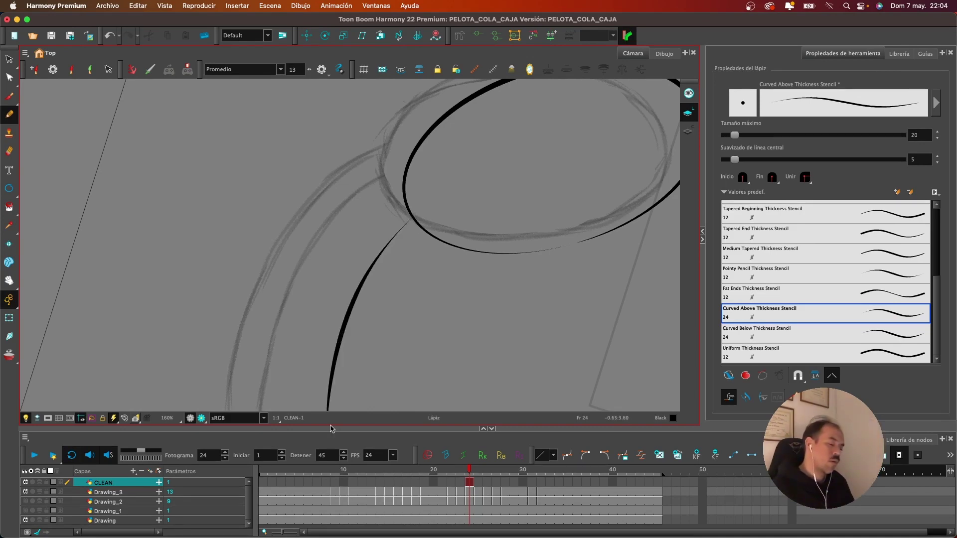
scroll(485, 239, down, 3)
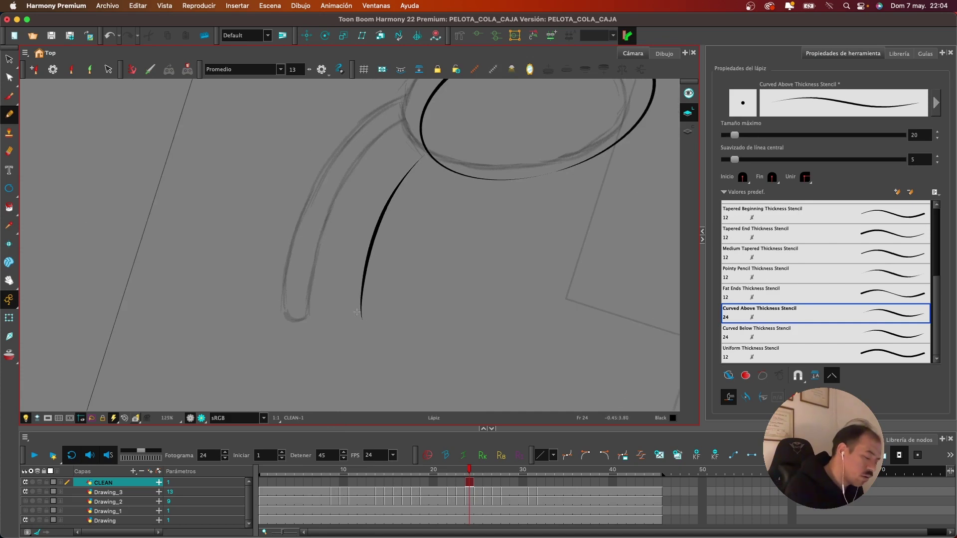
mouse_move(365, 313)
mouse_down()
mouse_move(331, 305)
mouse_move(343, 247)
mouse_move(424, 140)
mouse_move(345, 248)
mouse_move(337, 333)
mouse_up()
key(super+z)
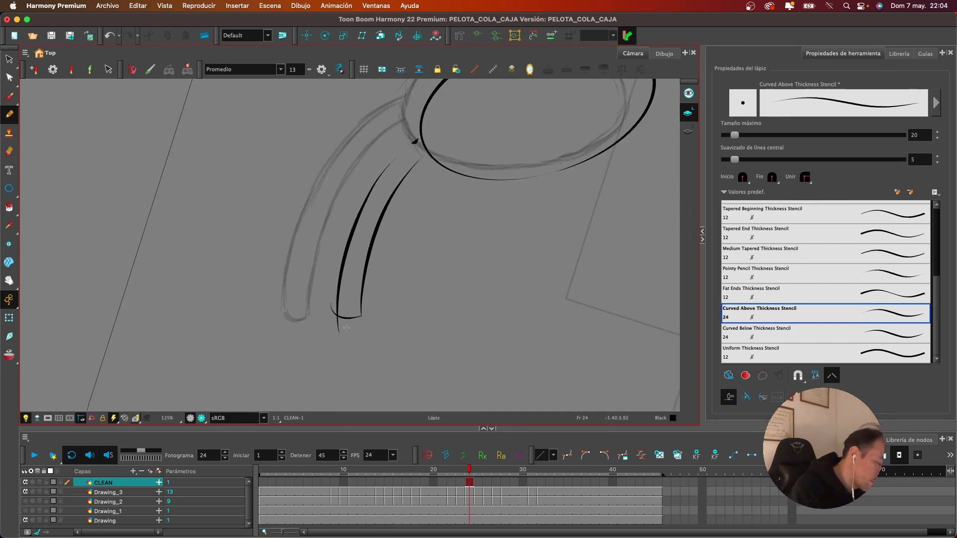
key(super+z)
mouse_move(417, 137)
mouse_down()
mouse_move(349, 241)
mouse_move(337, 319)
mouse_up()
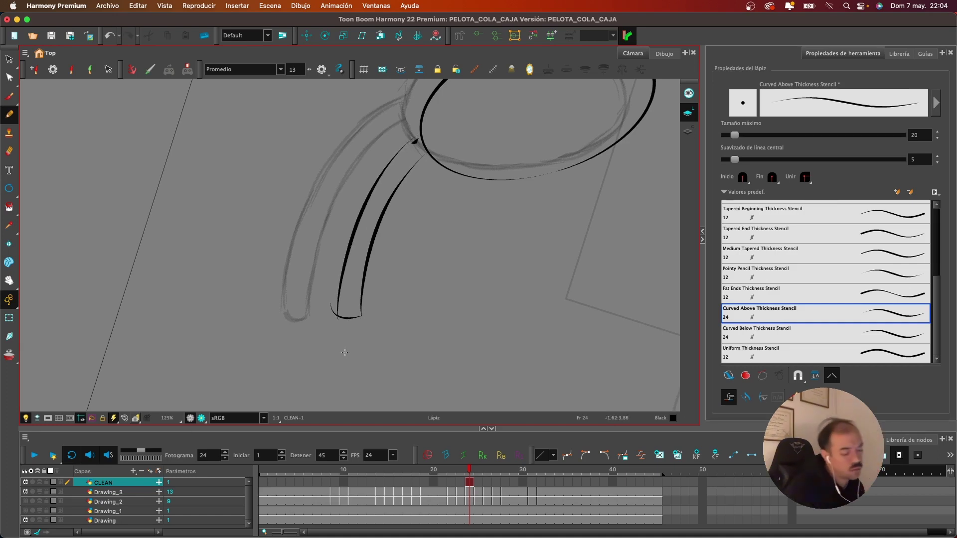
drag(344, 352, 296, 431)
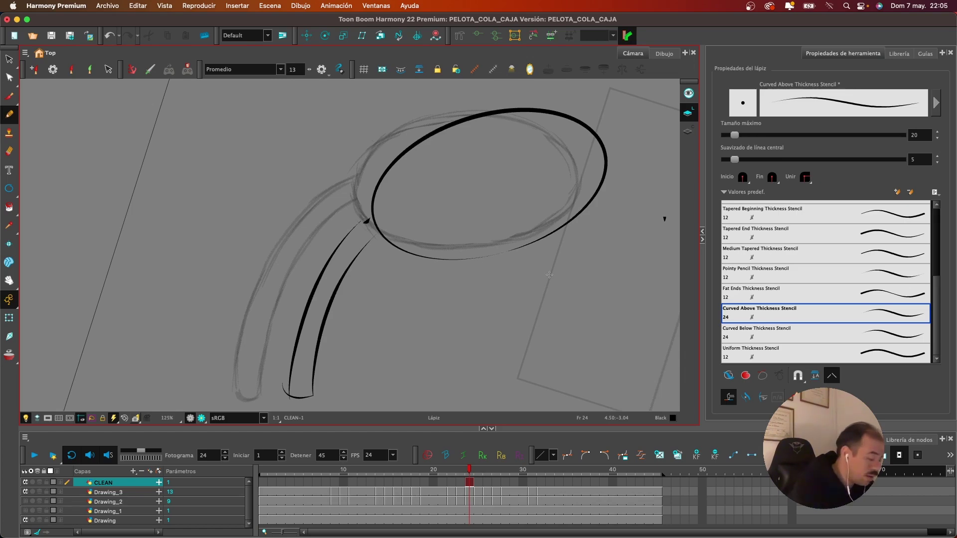
Hatch shading inside the test tail from its tip upwards using the Brush with the Pipe Cleaner preset
click(9, 97)
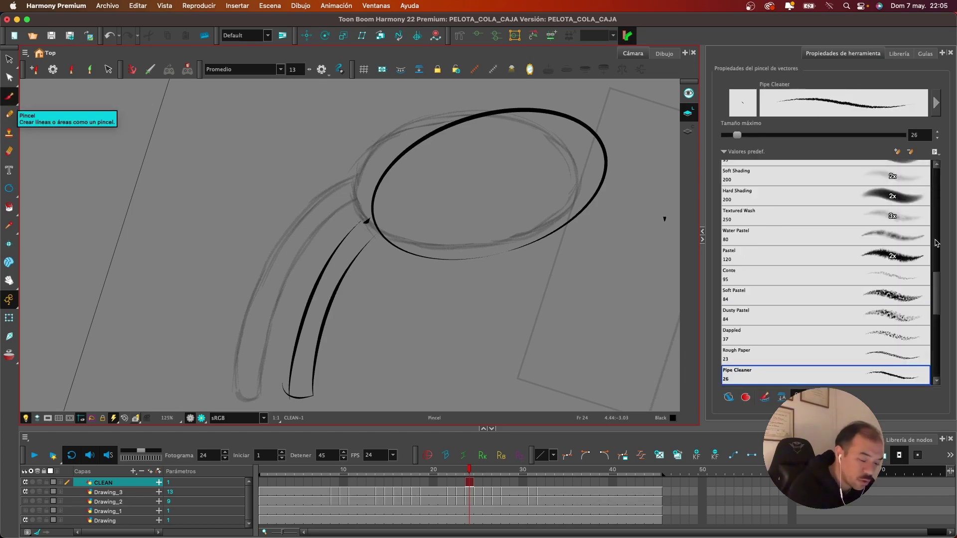
scroll(937, 243, up, 3)
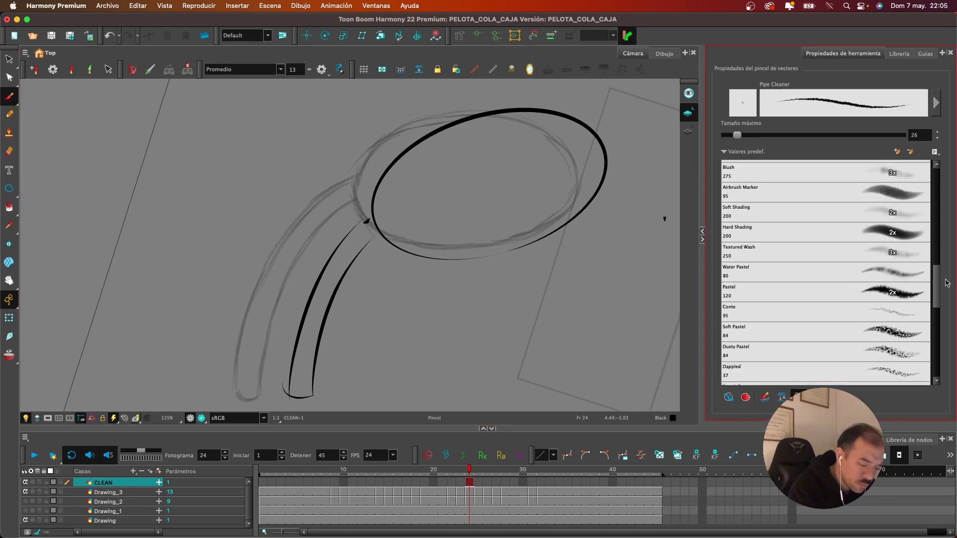
scroll(931, 300, down, 5)
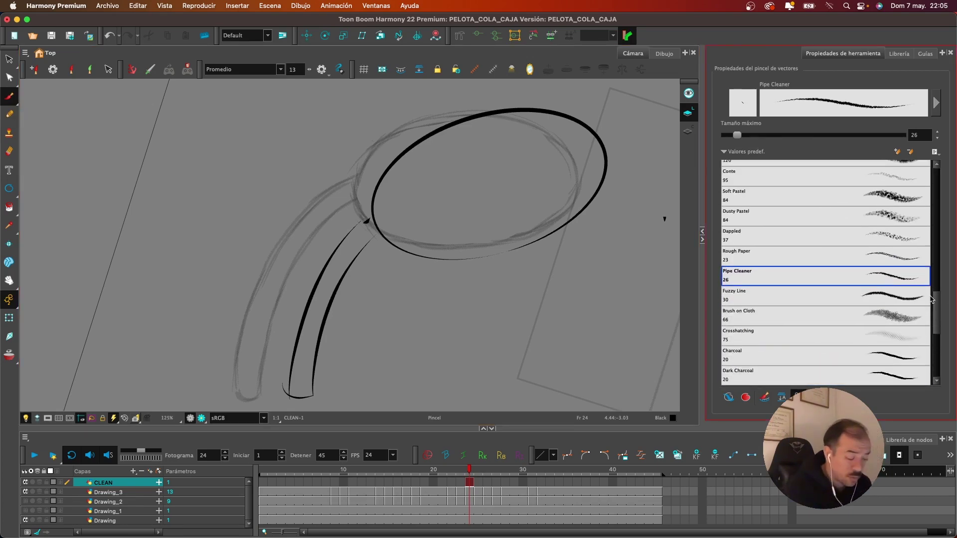
mouse_move(298, 373)
mouse_down()
mouse_move(317, 388)
mouse_move(295, 394)
mouse_up()
drag(309, 369, 301, 393)
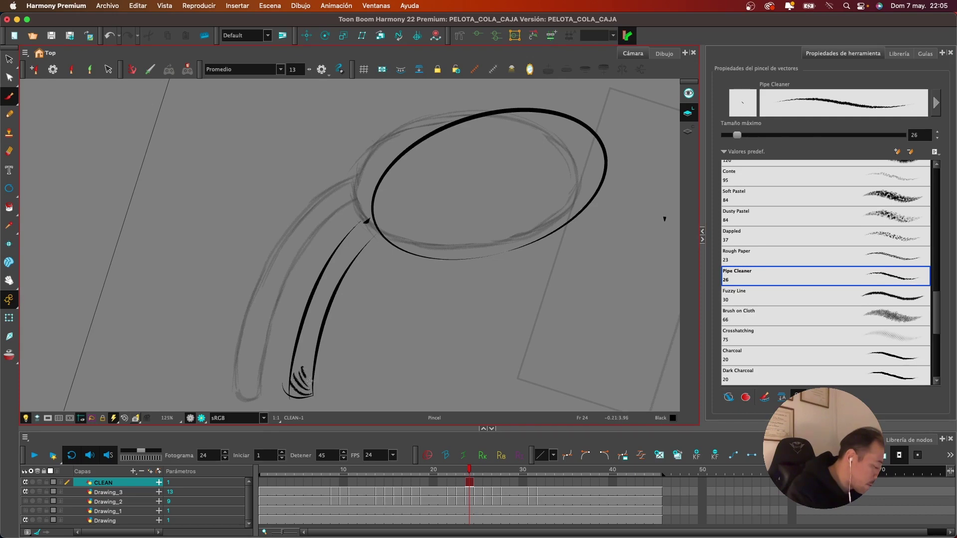
mouse_move(316, 350)
mouse_down()
mouse_move(307, 378)
mouse_move(310, 369)
mouse_up()
mouse_move(323, 325)
mouse_down()
mouse_move(320, 356)
mouse_move(303, 351)
mouse_move(294, 384)
mouse_up()
drag(323, 301, 319, 318)
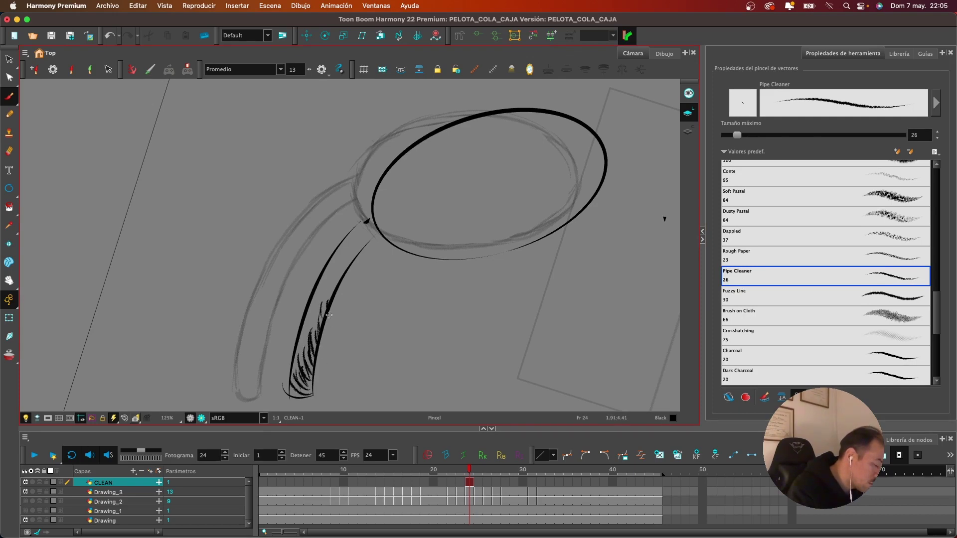
Brush curved hatching strokes inside the ellipse, shading it from the tail side along its lower edge
drag(398, 173, 387, 231)
mouse_move(402, 160)
mouse_down()
mouse_move(422, 219)
mouse_move(383, 244)
mouse_up()
mouse_move(407, 162)
mouse_down()
mouse_move(375, 228)
mouse_move(399, 236)
mouse_up()
mouse_move(421, 176)
mouse_down()
mouse_move(405, 225)
mouse_move(418, 252)
mouse_up()
mouse_move(435, 210)
mouse_down()
mouse_move(448, 251)
mouse_move(521, 245)
mouse_up()
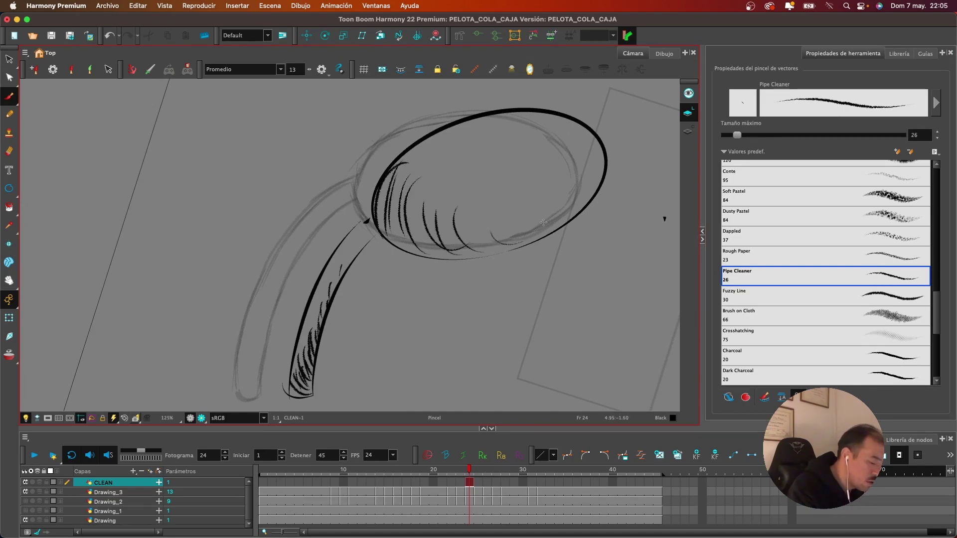
mouse_move(478, 220)
mouse_down()
mouse_move(513, 248)
mouse_move(549, 237)
mouse_up()
drag(556, 212, 575, 219)
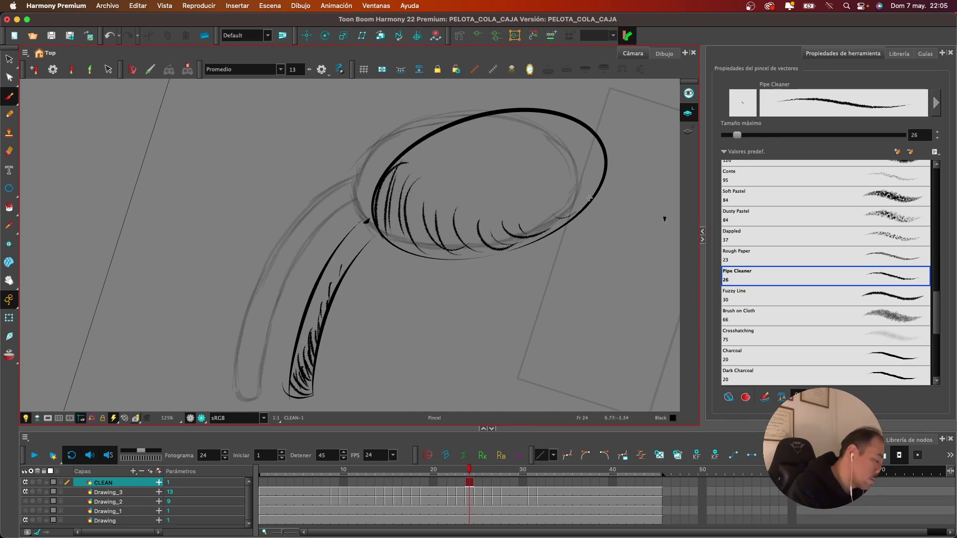
drag(594, 188, 582, 206)
mouse_move(385, 209)
mouse_down()
mouse_move(488, 233)
mouse_move(374, 190)
mouse_move(476, 232)
mouse_move(387, 189)
mouse_move(496, 218)
mouse_move(520, 244)
mouse_up()
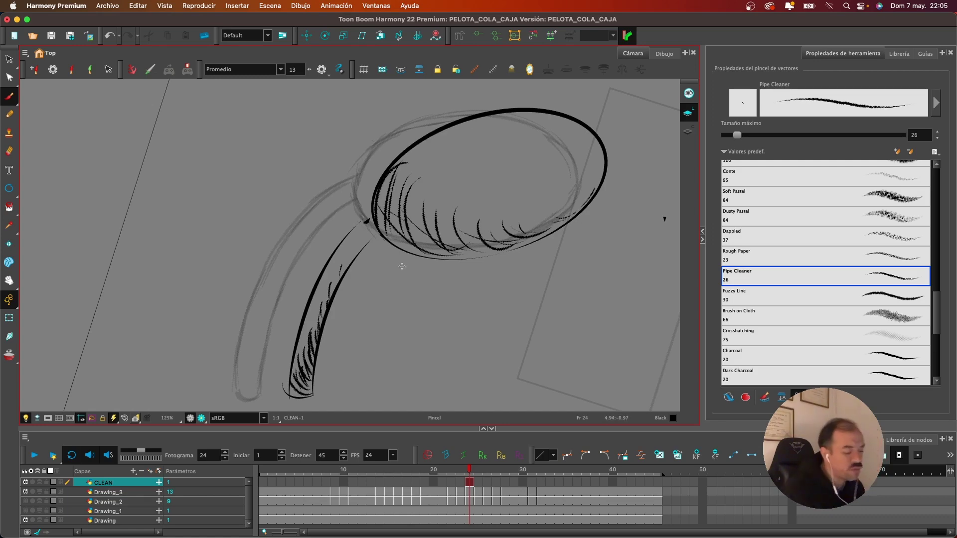
mouse_move(615, 230)
mouse_down()
mouse_move(596, 259)
mouse_move(598, 279)
mouse_move(424, 417)
mouse_move(444, 408)
mouse_move(576, 241)
mouse_up()
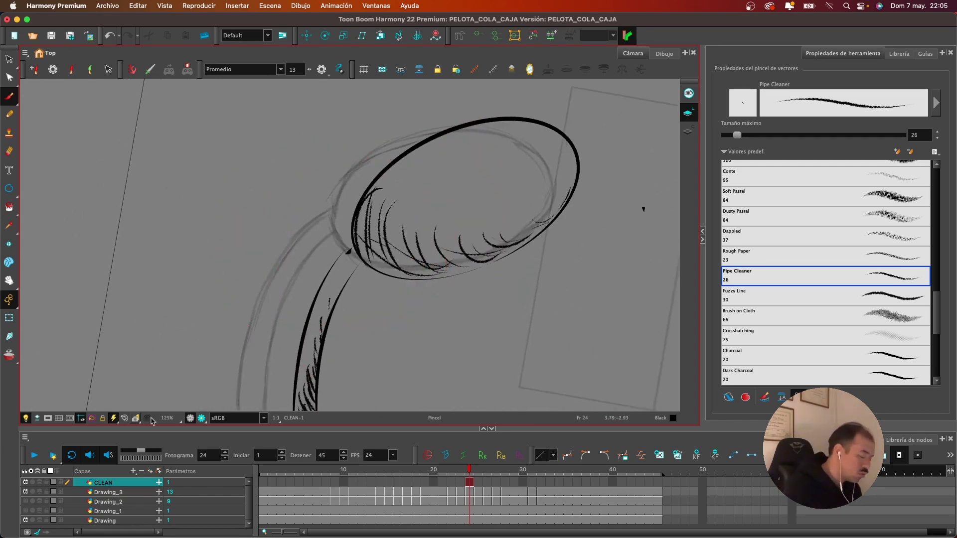
Reset the view, isolate the CLEAN layer and delete its test drawing at frame 24
click(125, 418)
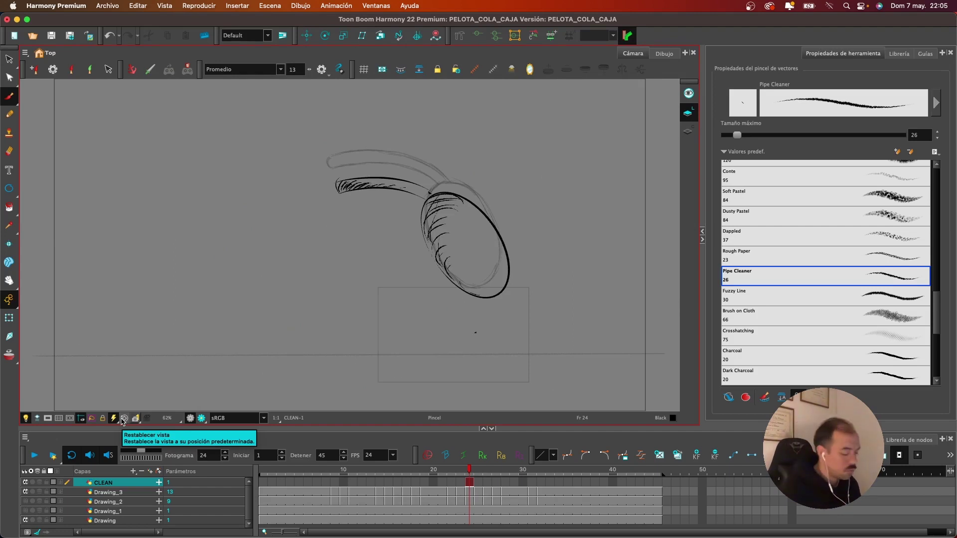
click(33, 483)
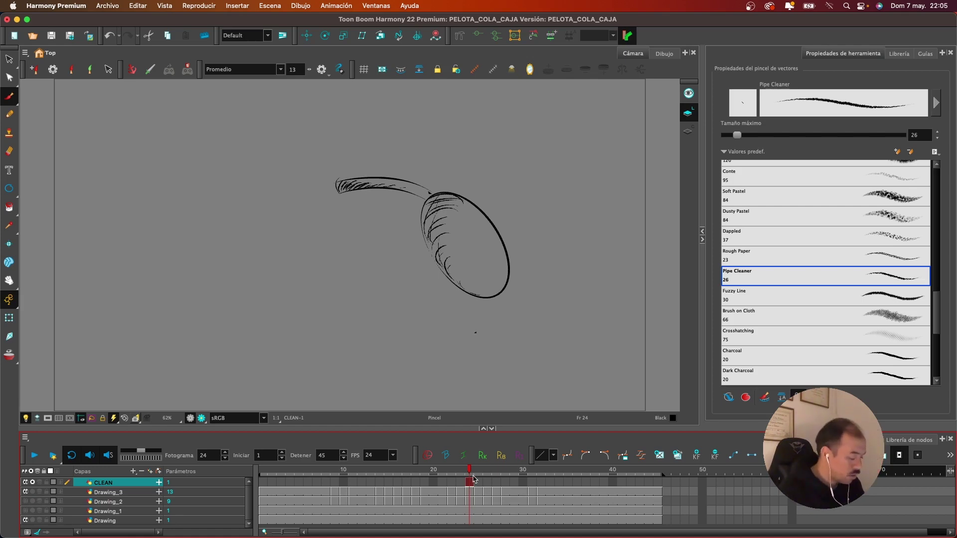
key(Delete)
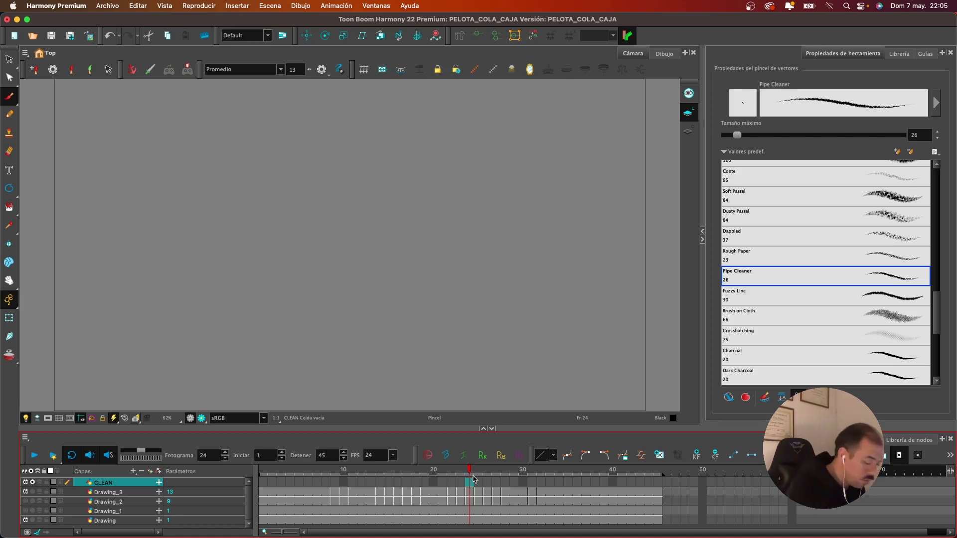
Draw an ellipse over the rough ball on the CLEAN layer at frame 1, with the other layers shown again
click(264, 482)
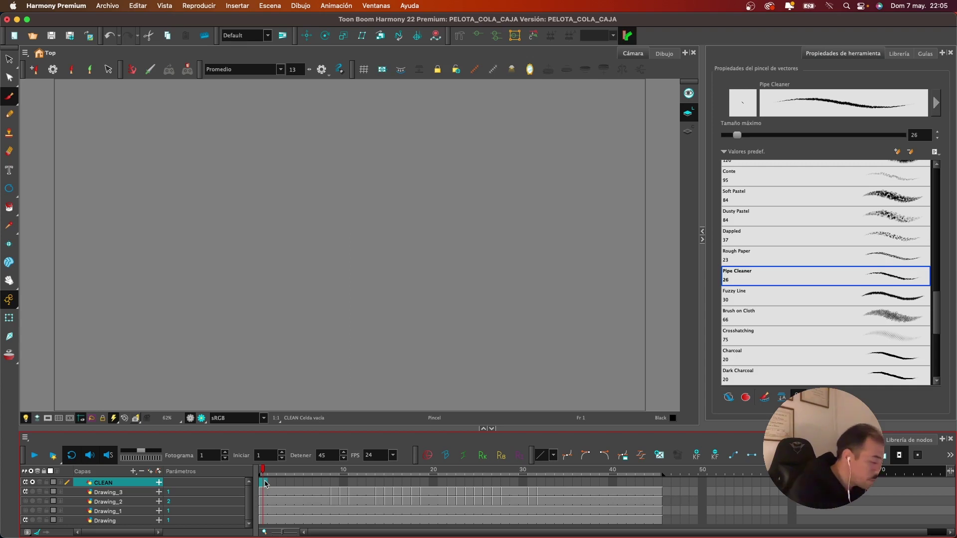
click(17, 189)
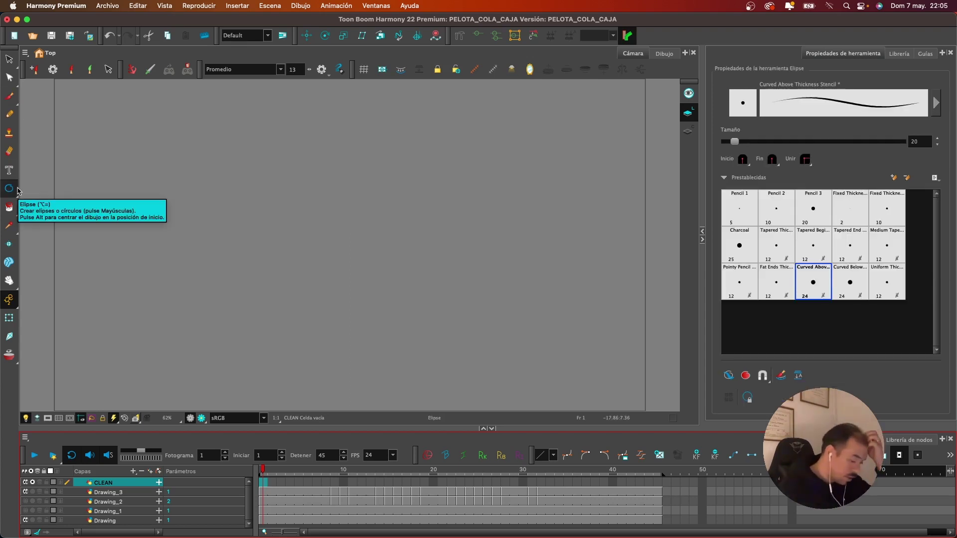
click(32, 483)
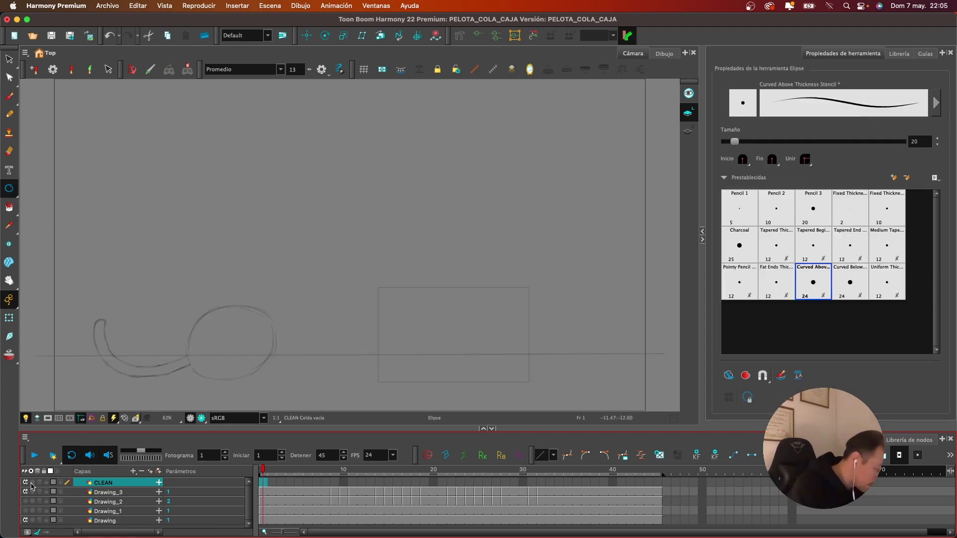
drag(371, 251, 452, 211)
key(2)
key(2)
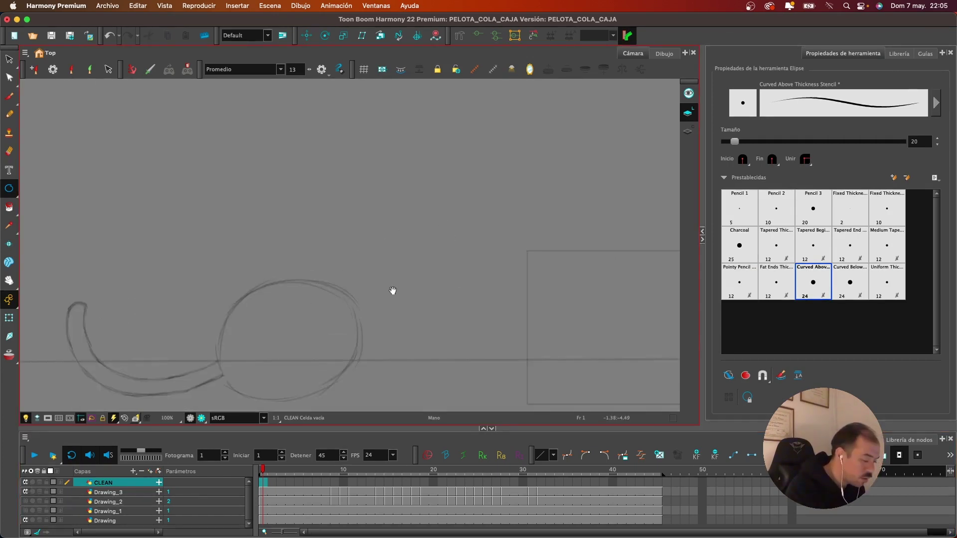
drag(393, 291, 498, 200)
mouse_move(327, 199)
mouse_down()
mouse_move(448, 313)
mouse_move(461, 313)
mouse_up()
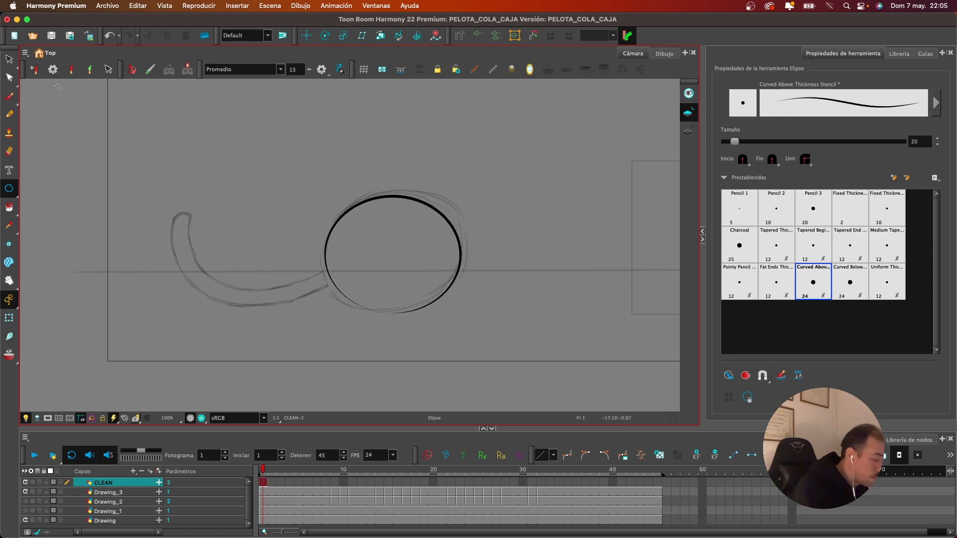
Stretch the new ellipse upwards and out to both sides to fit the rough ball, leaving it selected
click(9, 59)
click(393, 197)
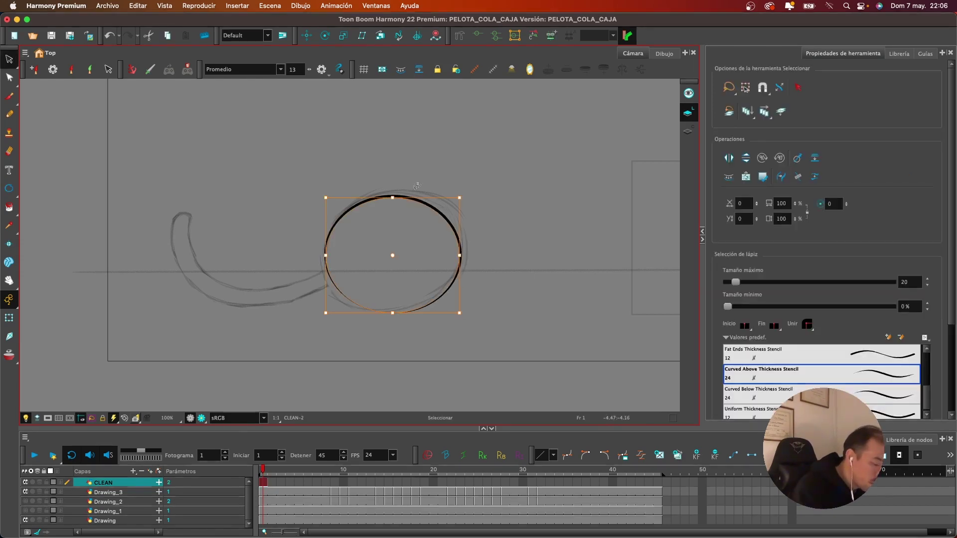
drag(393, 197, 393, 192)
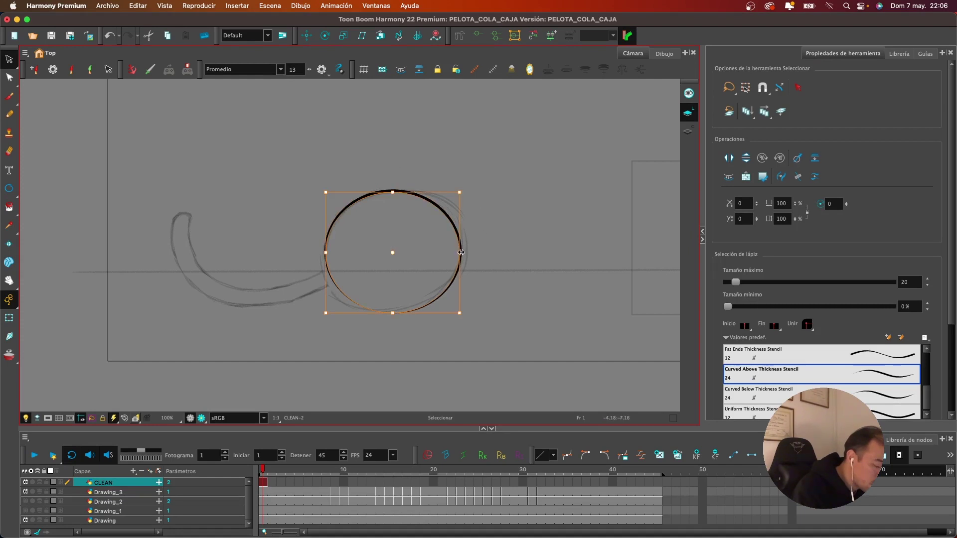
drag(461, 253, 465, 253)
scroll(530, 237, up, 3)
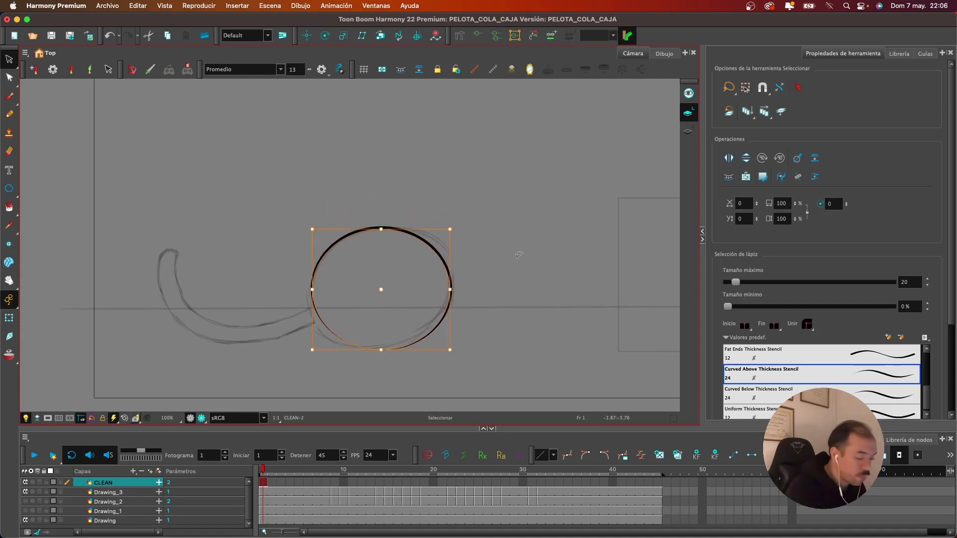
drag(311, 289, 307, 289)
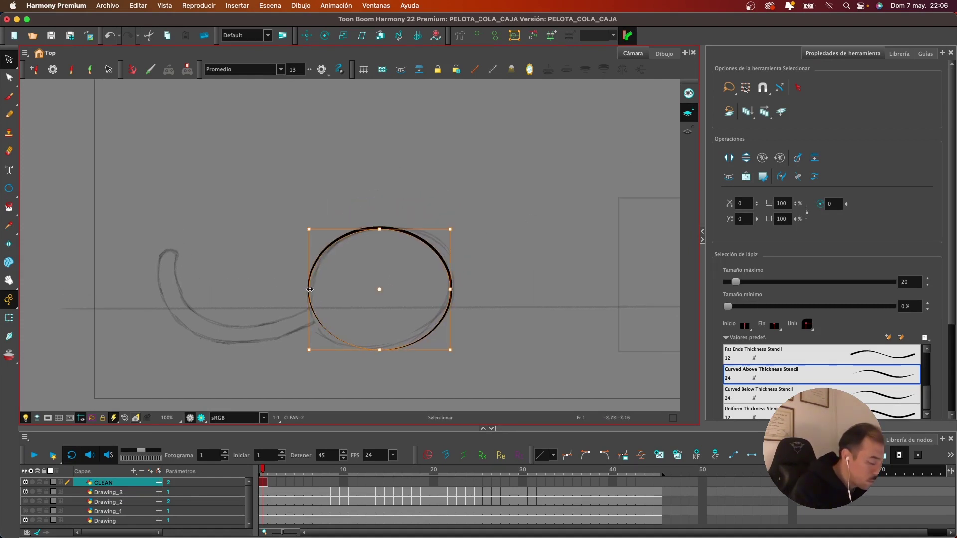
click(506, 271)
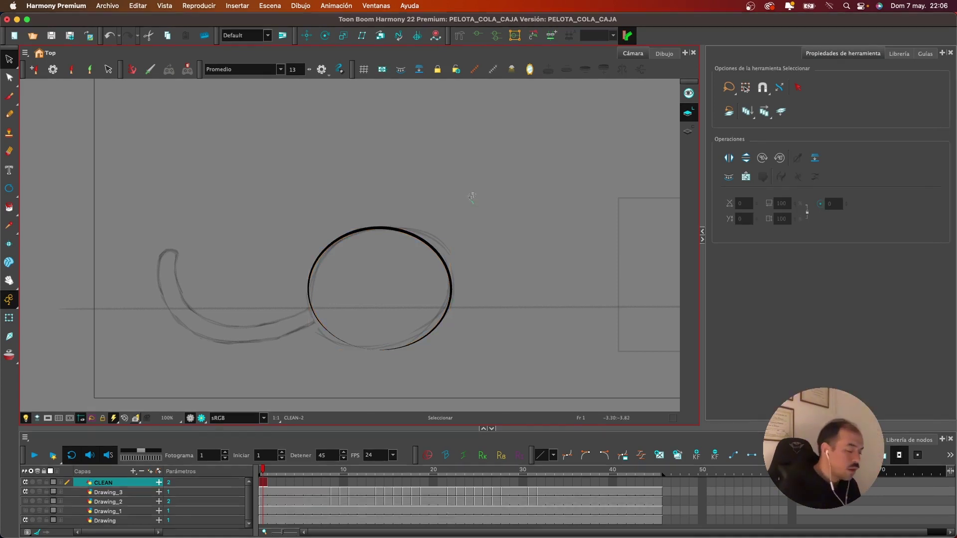
drag(472, 194, 353, 423)
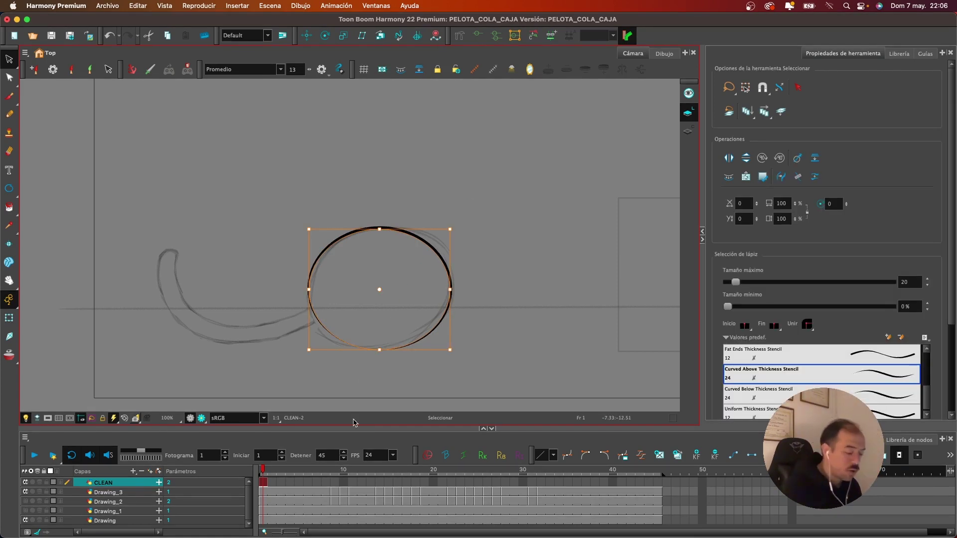
drag(380, 229, 376, 274)
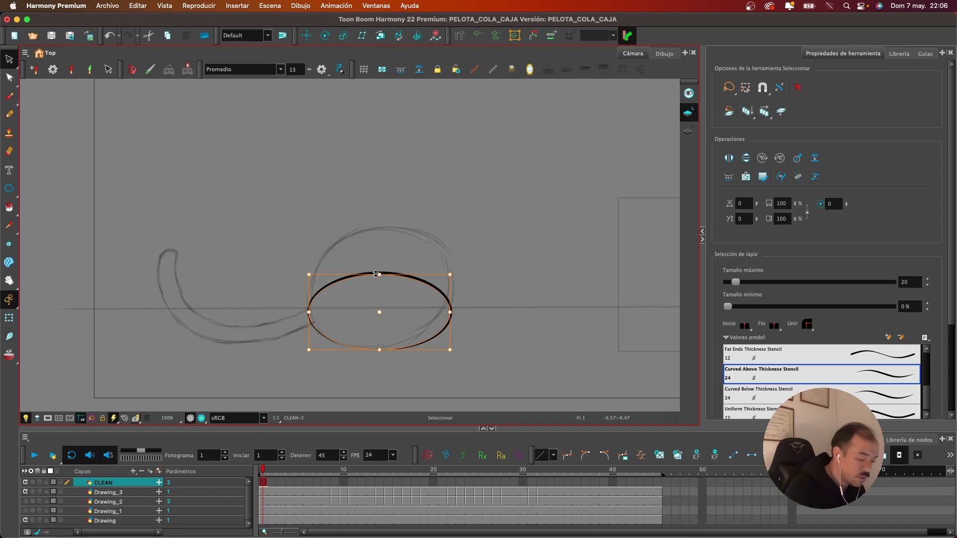
key(super+z)
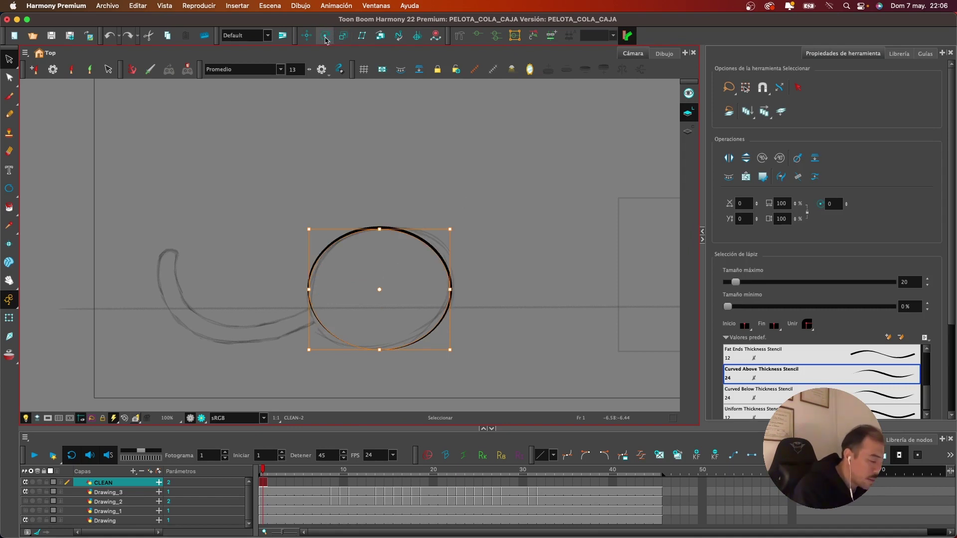
click(325, 36)
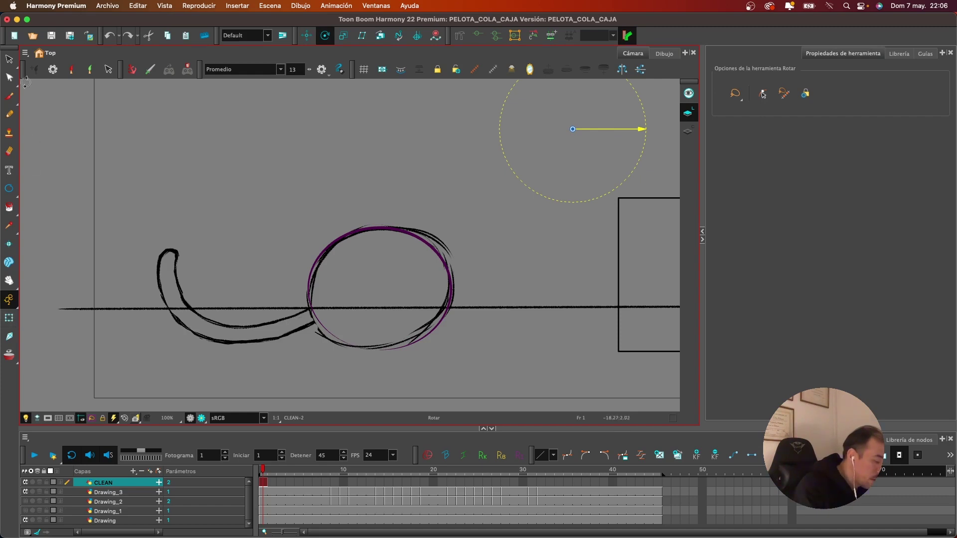
click(9, 59)
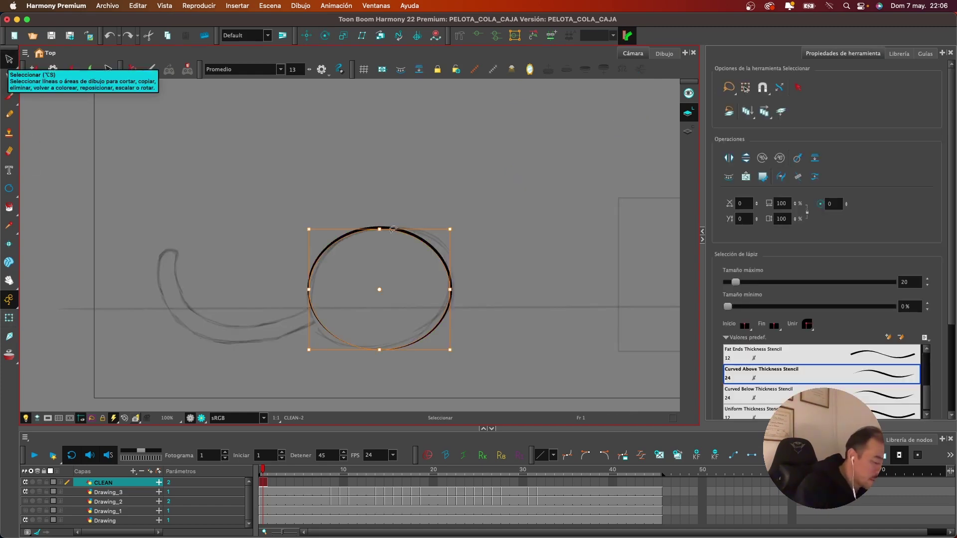
drag(380, 229, 384, 273)
drag(450, 311, 459, 311)
drag(309, 311, 298, 310)
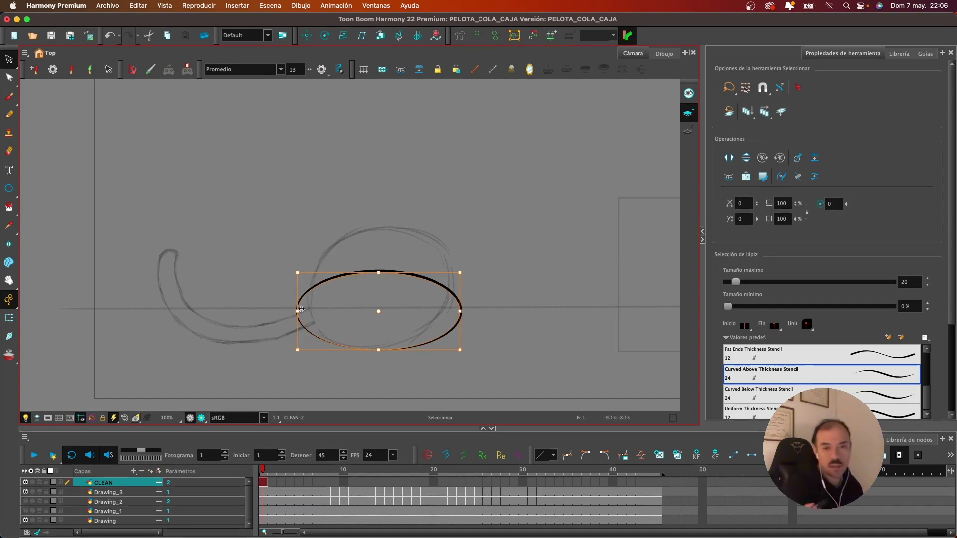
key(super+z)
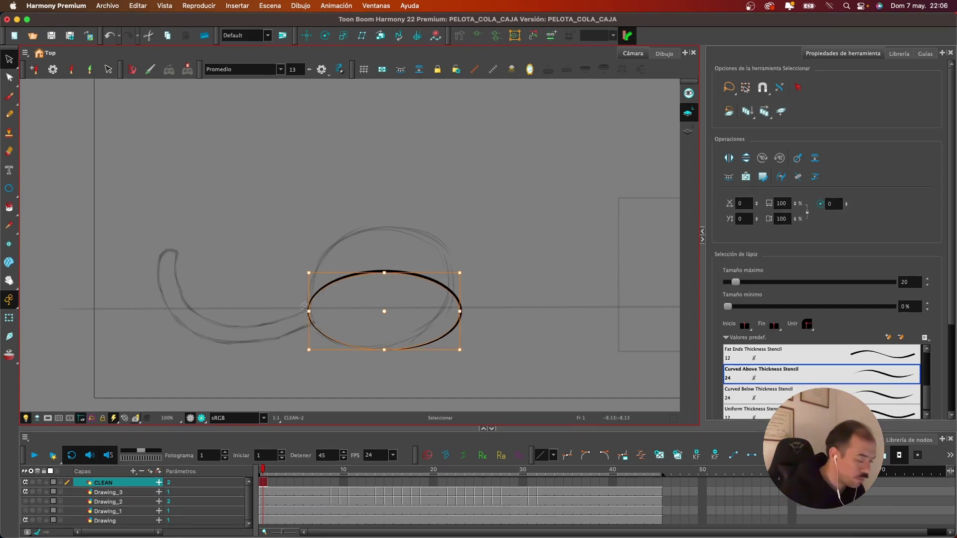
key(super+z)
key(super+z)
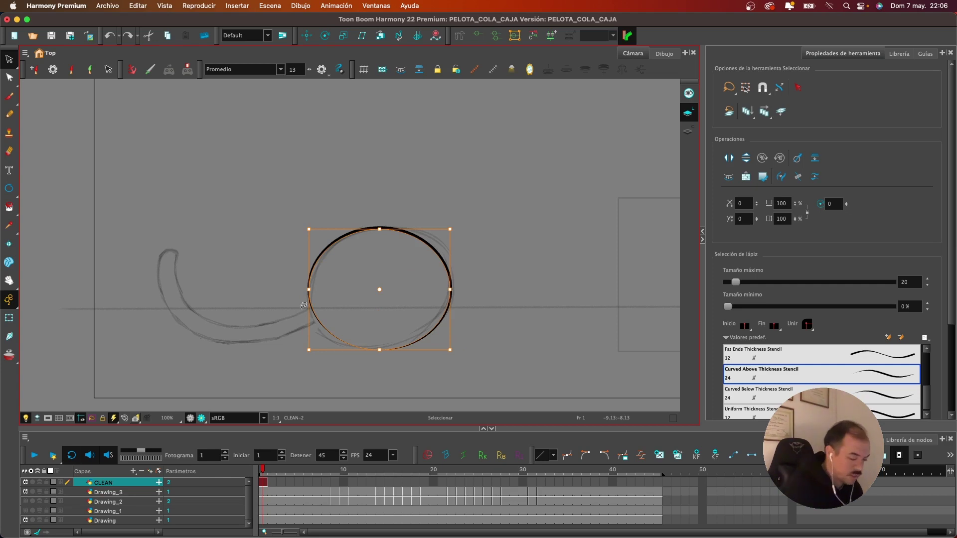
Copy the frame 1 ellipse to frame 9 of the CLEAN layer, turning on onion skin for that layer
scroll(497, 237, left, 2)
mouse_move(468, 187)
mouse_down()
mouse_move(349, 357)
mouse_move(473, 338)
mouse_up()
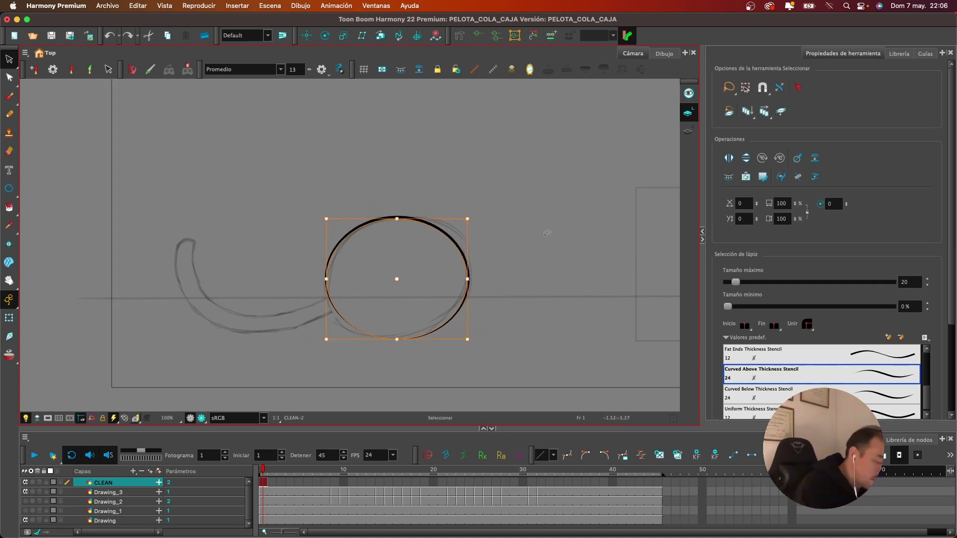
click(335, 482)
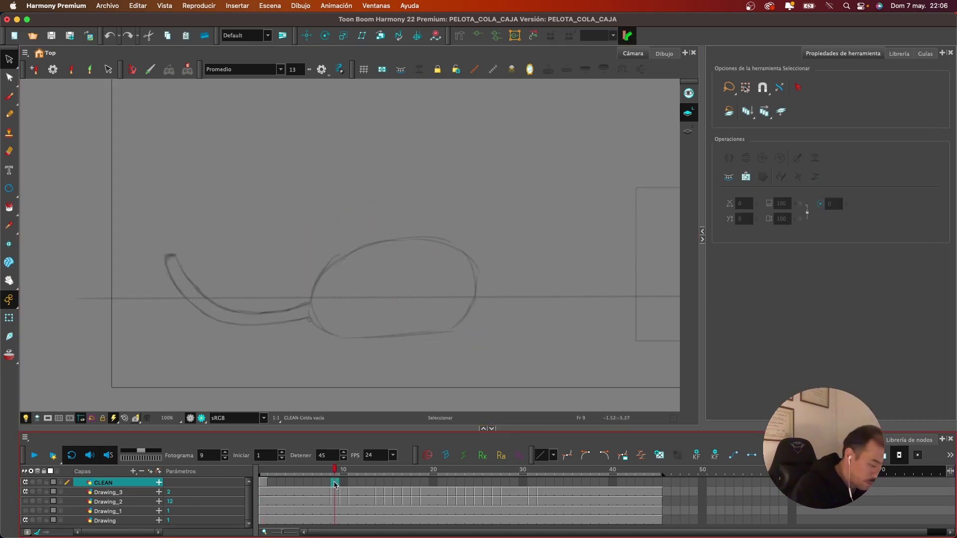
click(39, 482)
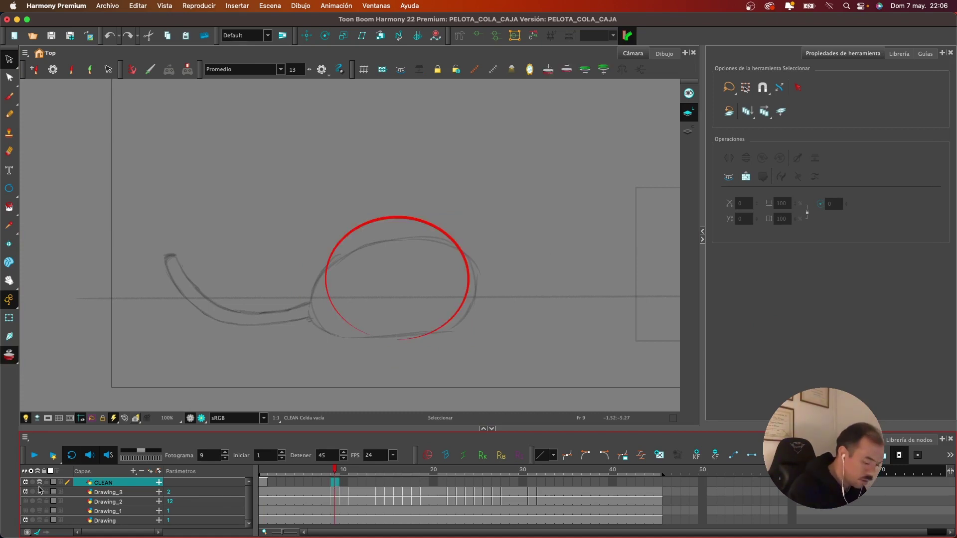
key(super+v)
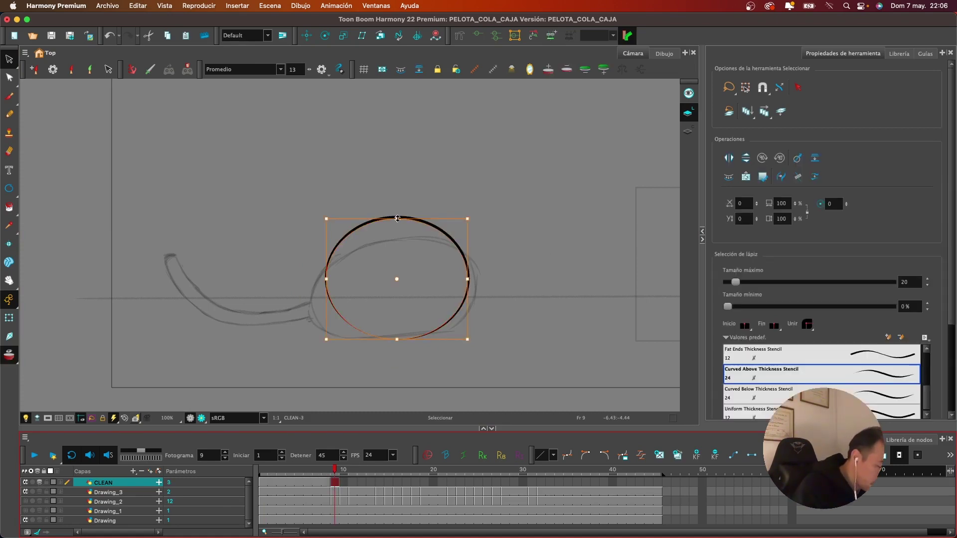
Squash the frame 9 ellipse from above and widen it on both sides to fit the rough ball
drag(397, 218, 395, 237)
drag(324, 289, 315, 289)
drag(468, 287, 482, 284)
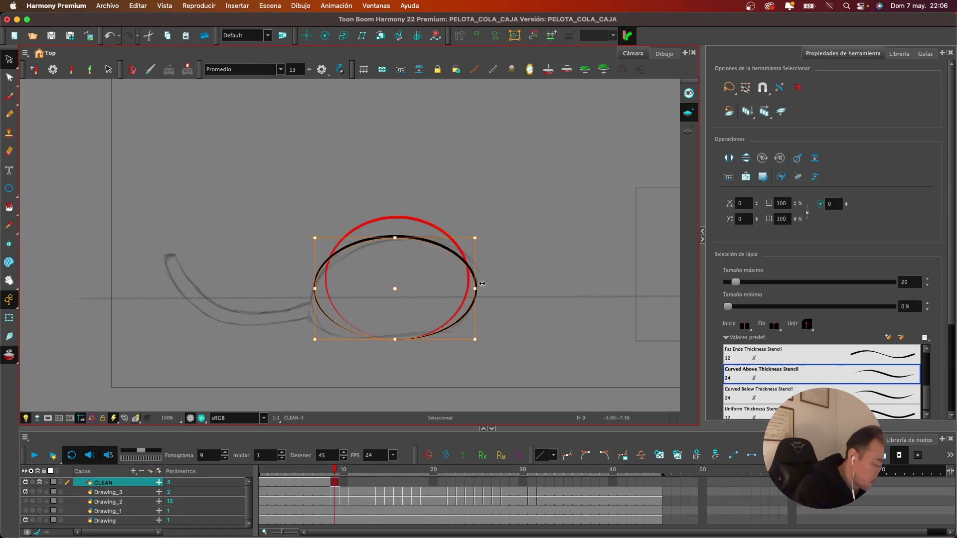
Paste the ellipse at frame 10 of the CLEAN layer, then flatten and widen it to match the rough ball
click(346, 483)
key(ctrl+v)
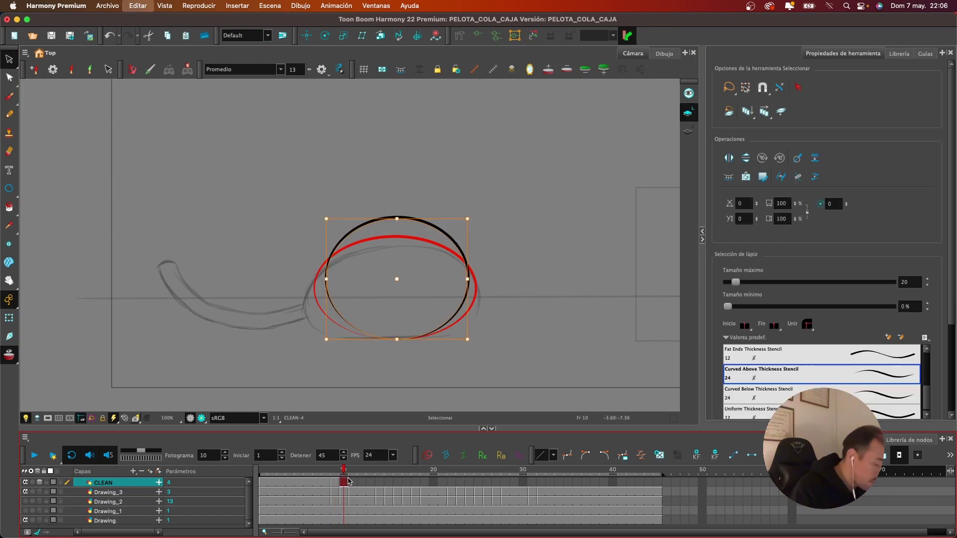
click(396, 245)
drag(396, 245, 397, 246)
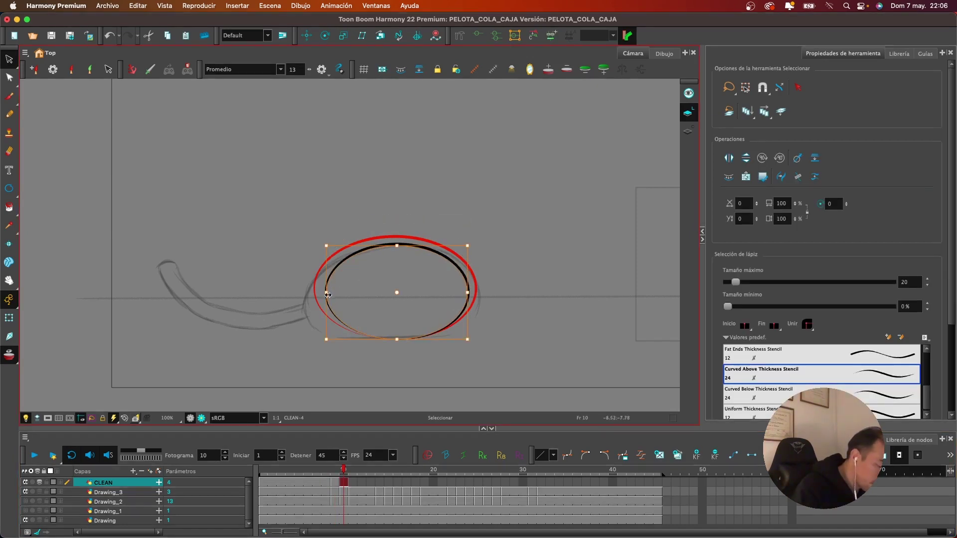
drag(323, 292, 315, 290)
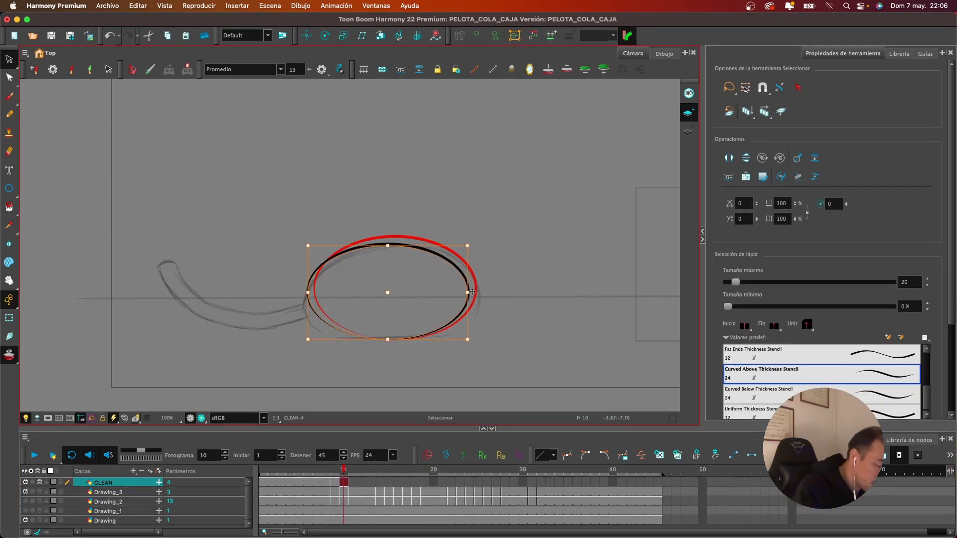
drag(472, 292, 482, 290)
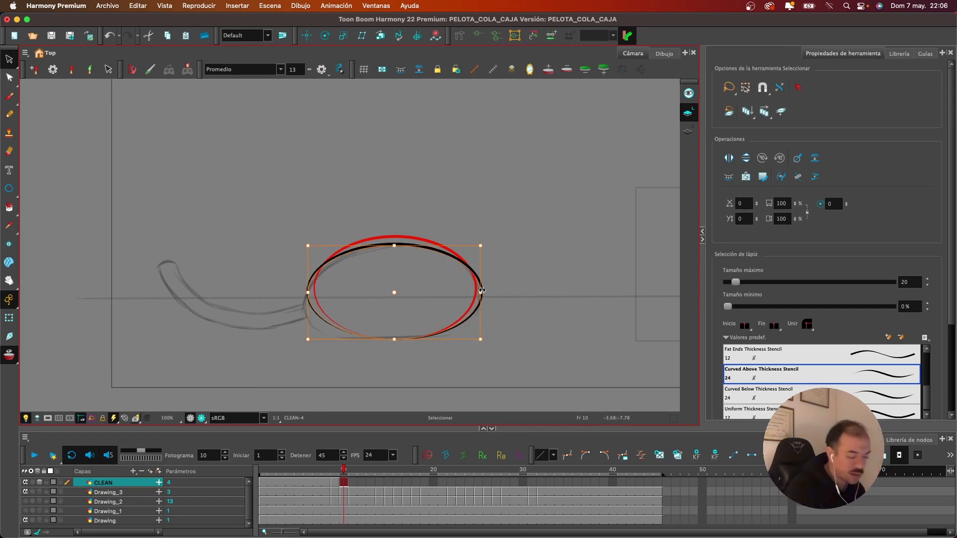
Paste the ellipse at frame 11 of the CLEAN layer and squash it down and outwards over the flattened rough ball
click(353, 481)
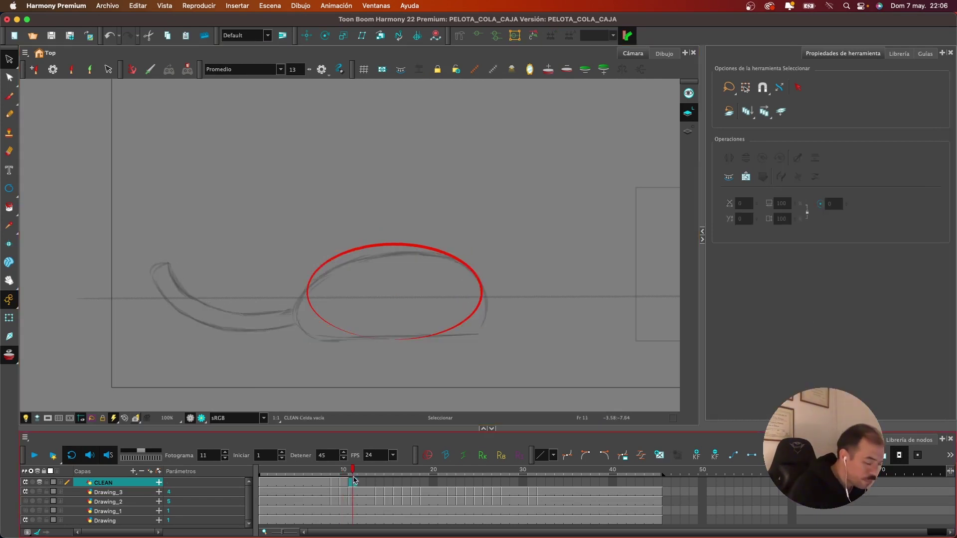
key(super+v)
drag(397, 216, 395, 252)
drag(321, 296, 303, 295)
drag(467, 296, 489, 296)
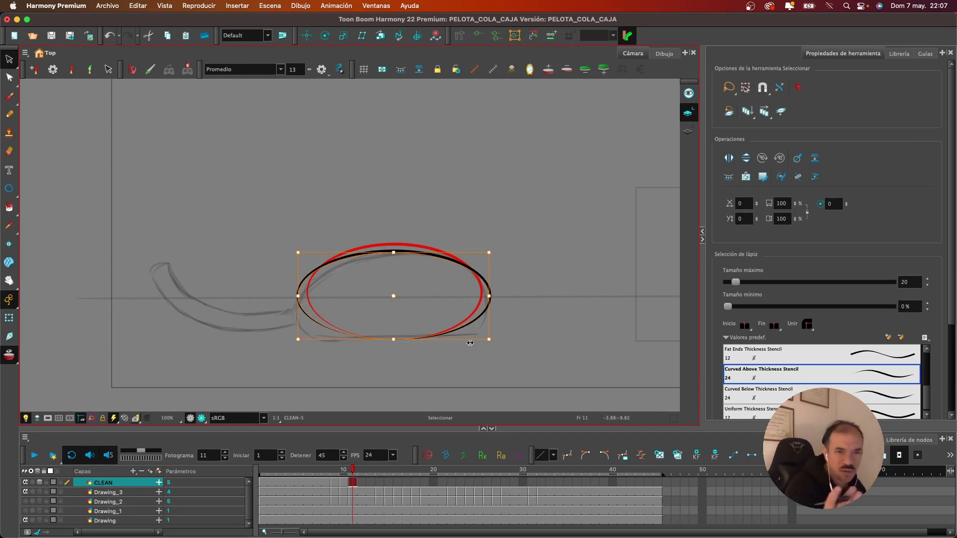
Paste the ellipse at frame 14 of the CLEAN layer and stretch it slightly upwards to the rough ball's height
click(379, 485)
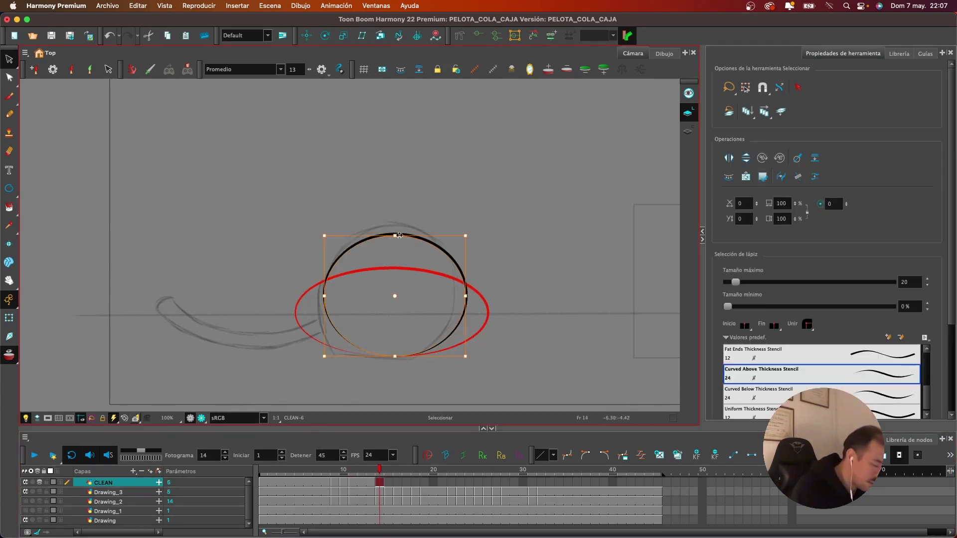
drag(396, 236, 398, 225)
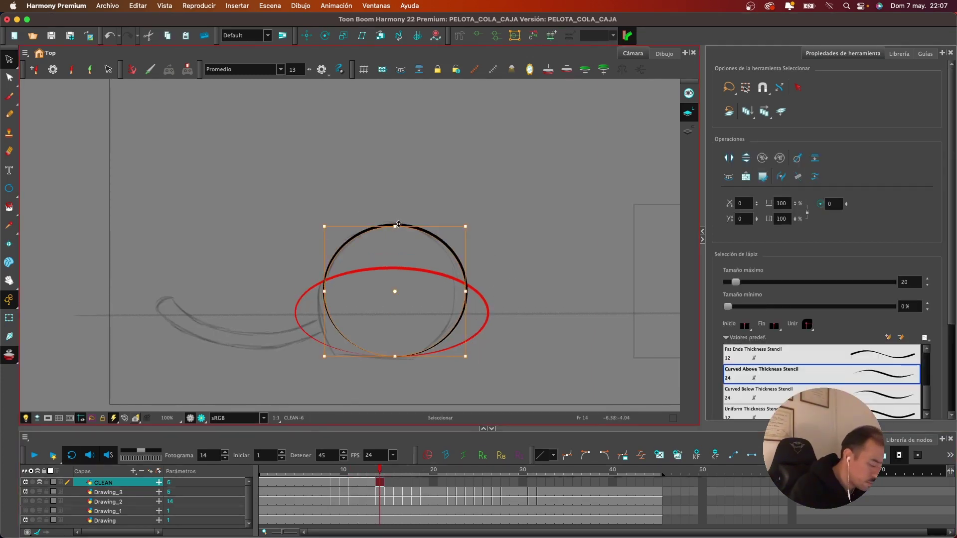
Paste the ellipse at frame 15 of the CLEAN layer, then stretch it tall, narrow it and tilt it to fit the rough ball
click(392, 482)
key(super+v)
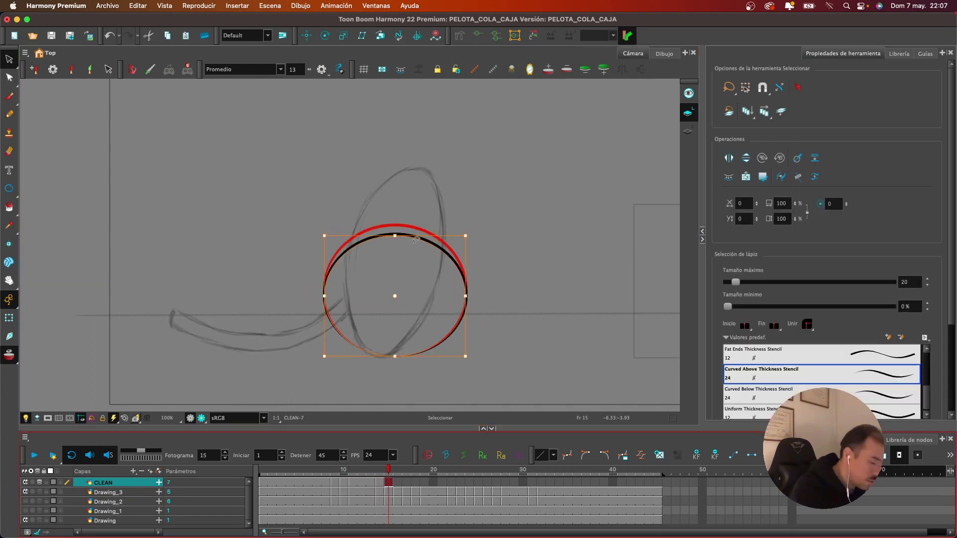
drag(396, 235, 420, 171)
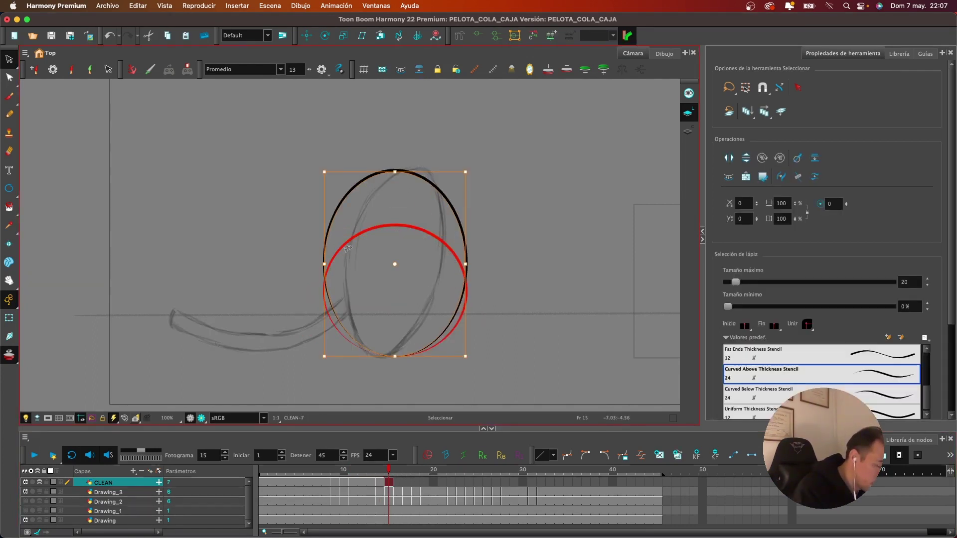
drag(324, 263, 354, 254)
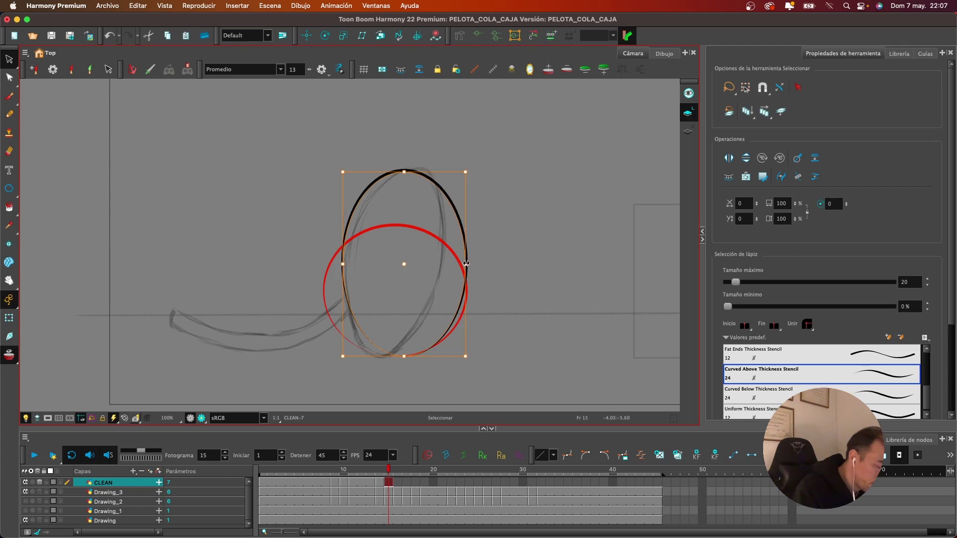
drag(466, 263, 447, 262)
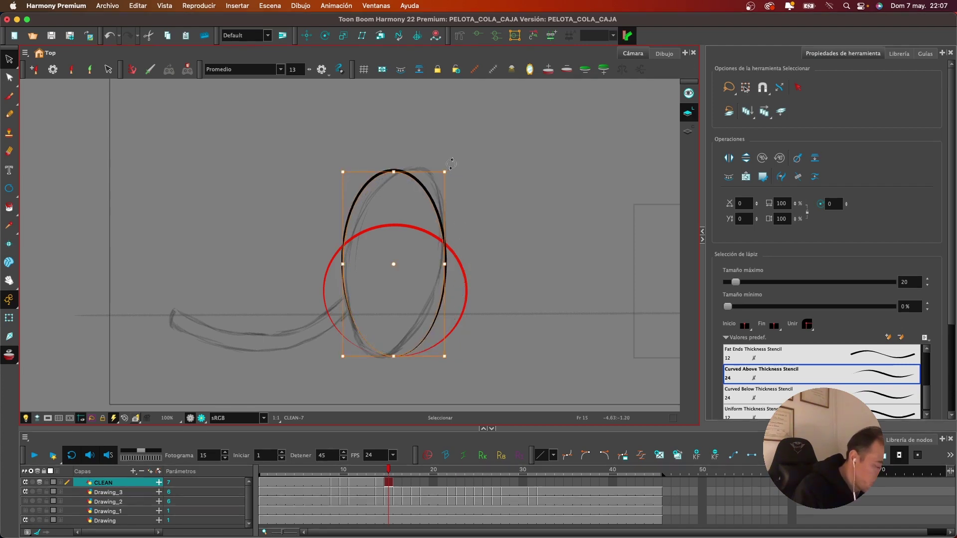
drag(451, 164, 478, 154)
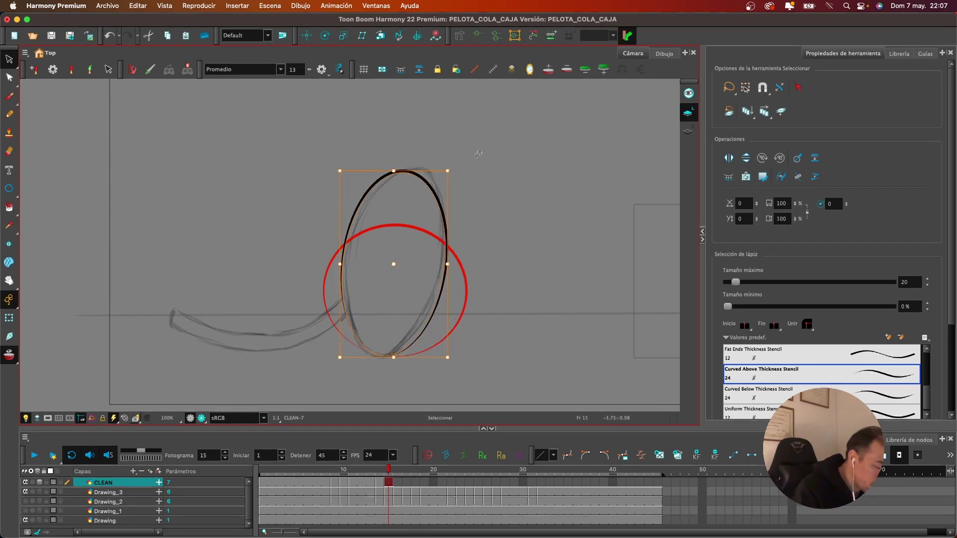
drag(448, 264, 445, 263)
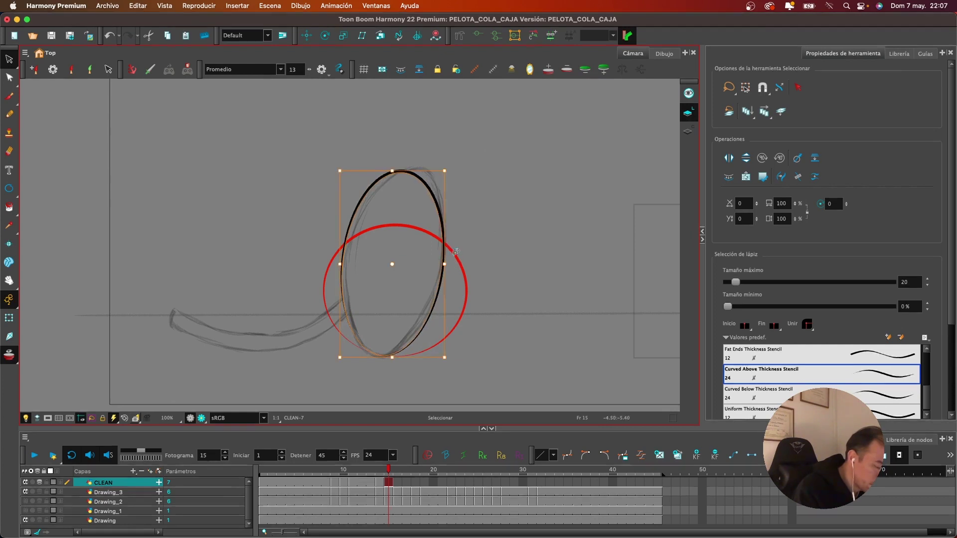
drag(455, 157, 456, 159)
drag(338, 263, 343, 265)
click(535, 226)
Paste the ellipse at frame 16 of the CLEAN layer and move it up onto the airborne rough ball
drag(541, 216, 492, 268)
key(1)
key(1)
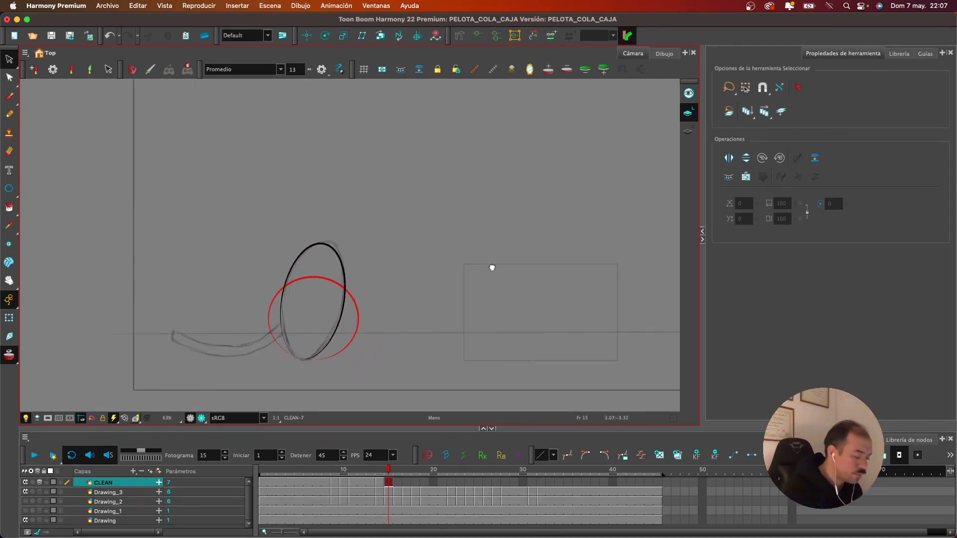
click(401, 480)
scroll(499, 252, up, 1)
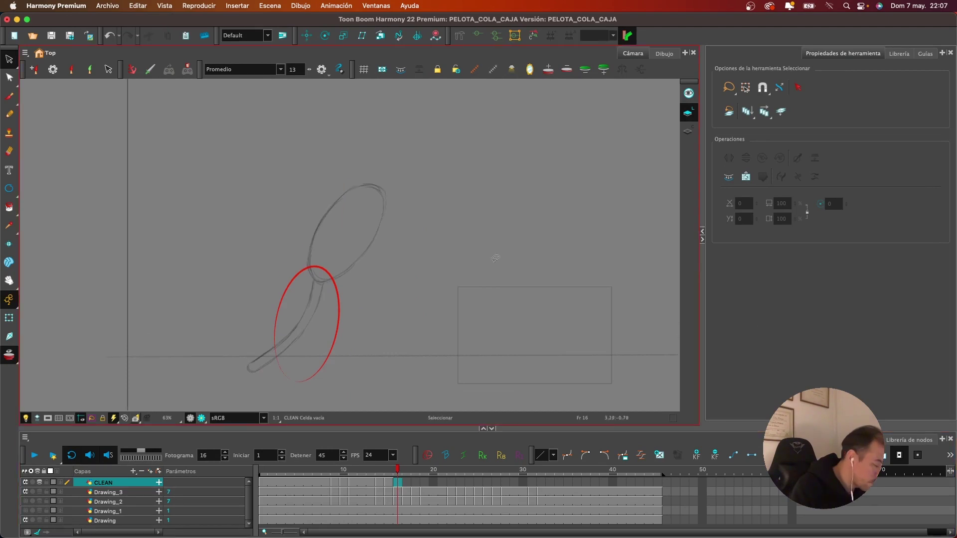
key(ctrl+v)
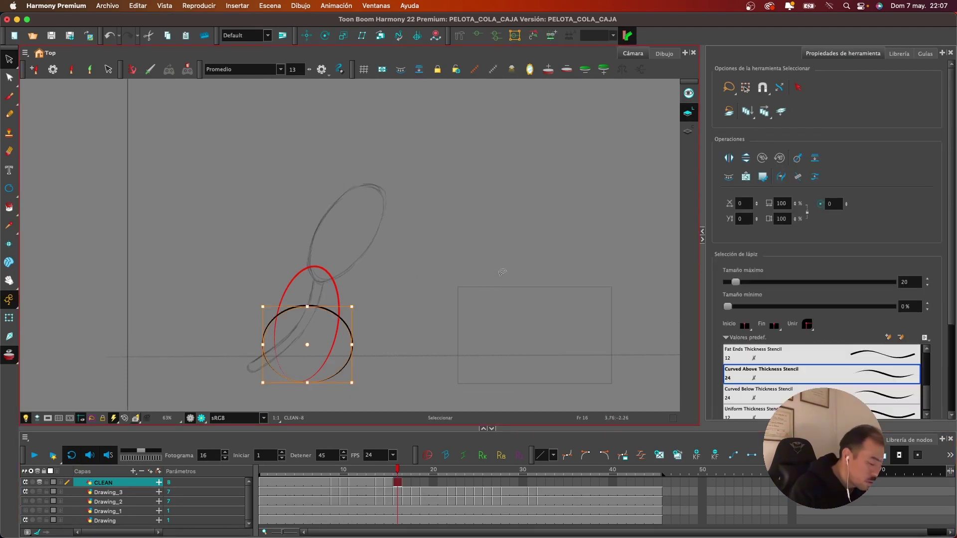
drag(339, 318, 391, 197)
Narrow the frame 16 ellipse from both sides and rotate it clockwise to follow the rough ball's diagonal tilt
drag(412, 265, 358, 278)
key(super+z)
drag(316, 232, 329, 232)
drag(404, 233, 399, 232)
drag(404, 283, 368, 299)
drag(389, 256, 367, 260)
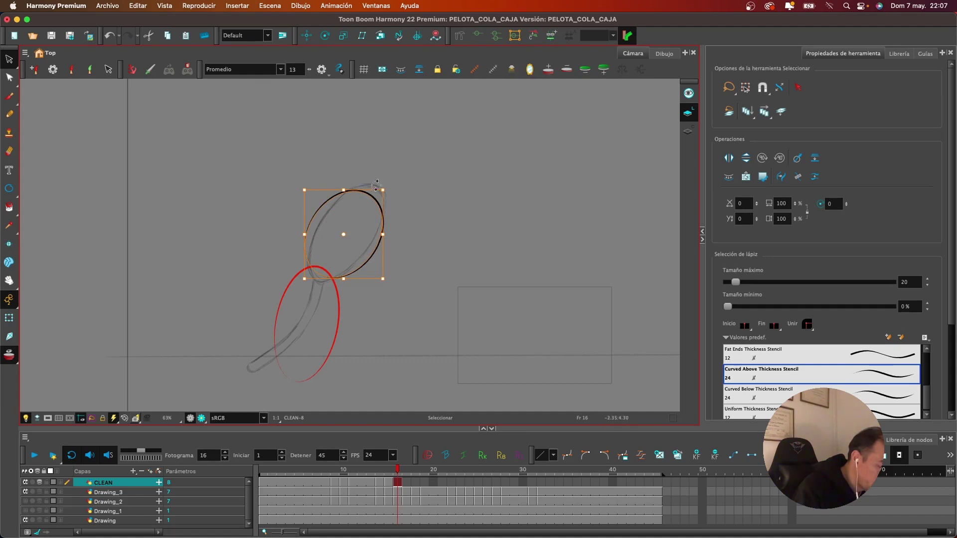
Try to fit the frame 16 ellipse to the rough ball by resizing it from its corners
drag(383, 185, 391, 182)
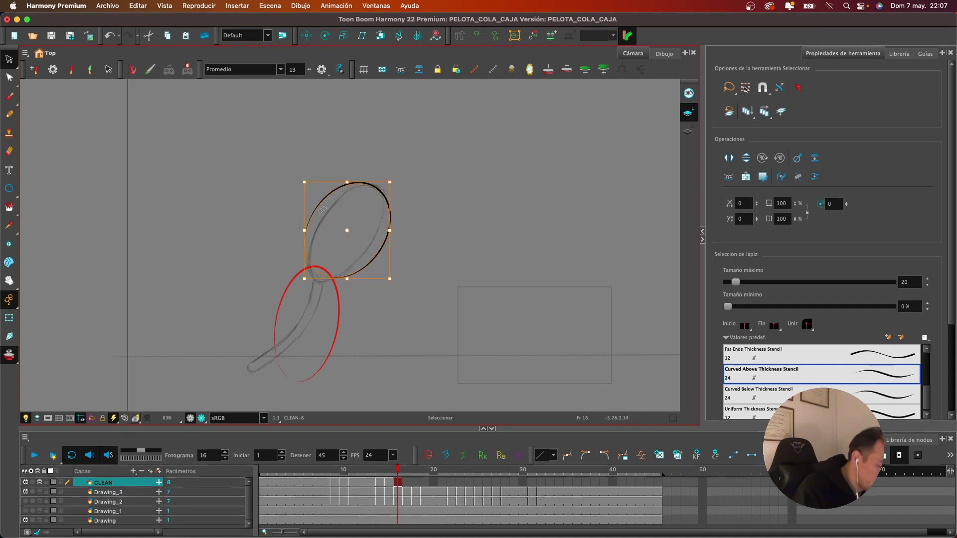
drag(306, 182, 311, 191)
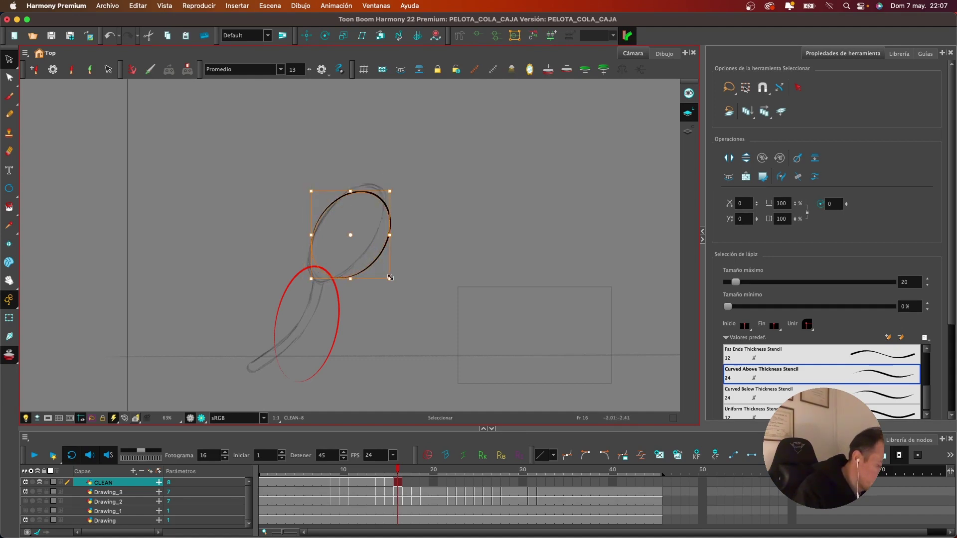
drag(391, 277, 382, 272)
drag(311, 273, 303, 286)
drag(384, 188, 389, 184)
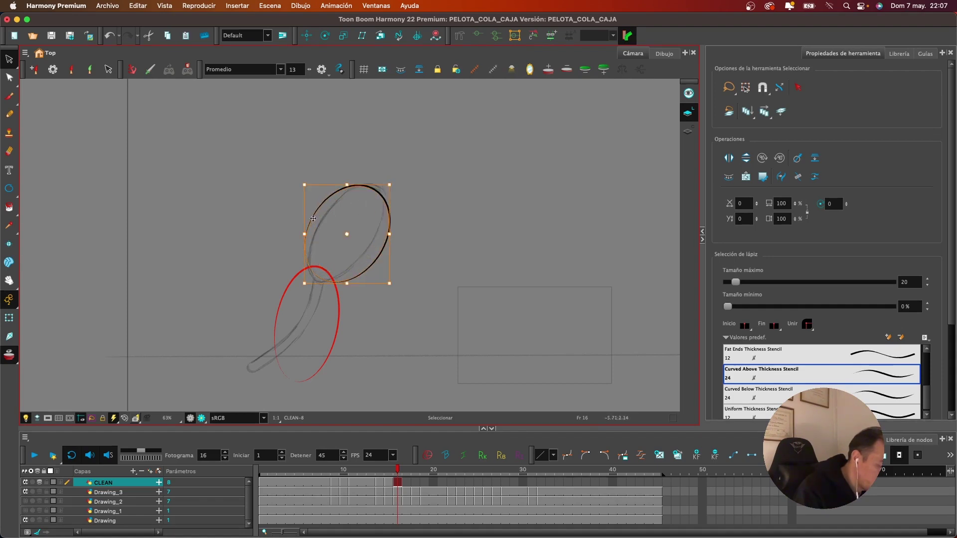
drag(305, 185, 310, 186)
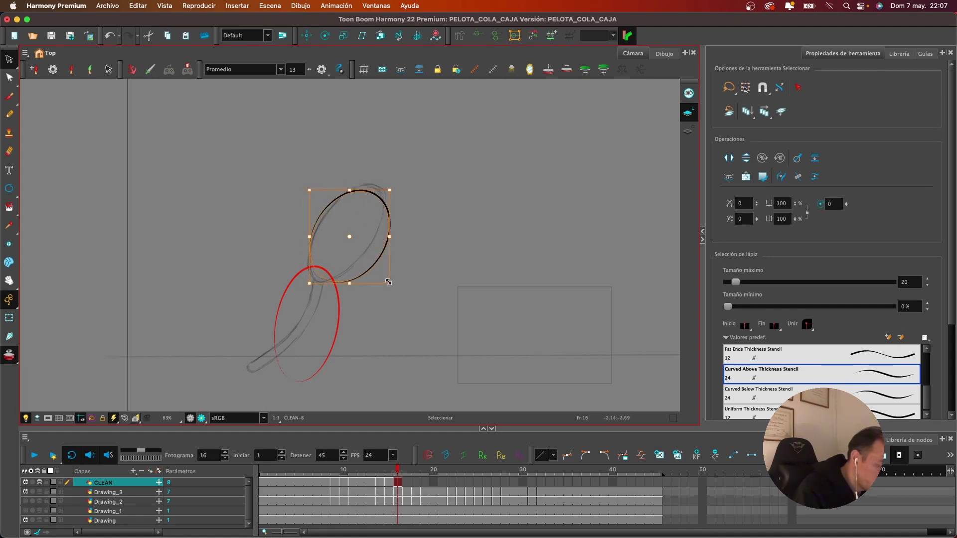
drag(388, 282, 384, 274)
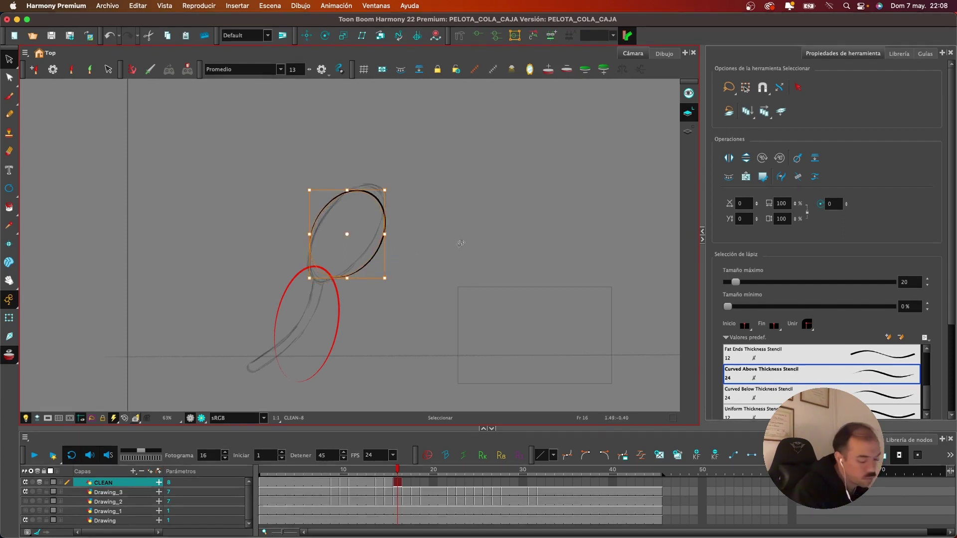
click(475, 234)
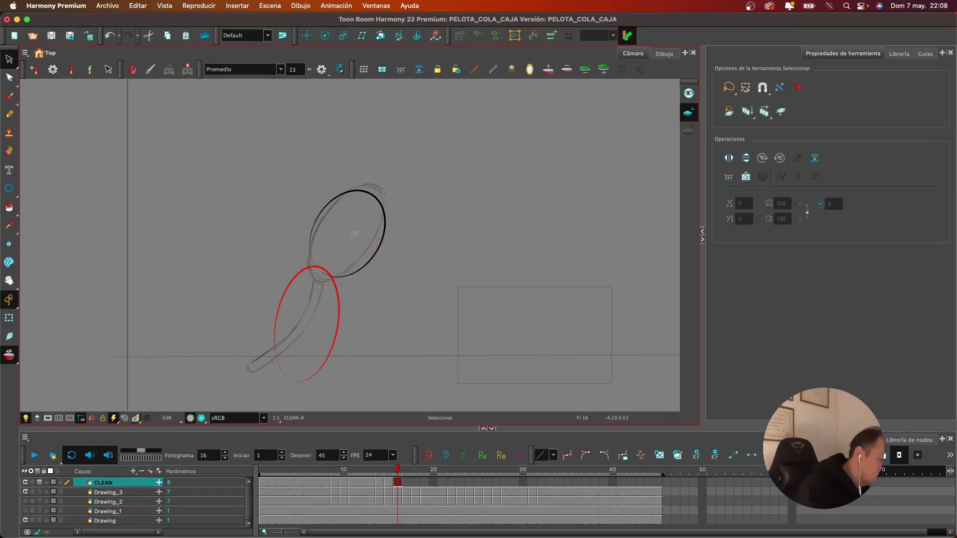
Delete the frame 16 ellipse on the CLEAN layer and replace it with a copy of frame 15's tall tilted ellipse
mouse_move(360, 165)
mouse_down()
mouse_move(300, 284)
mouse_move(444, 207)
mouse_up()
key(Delete)
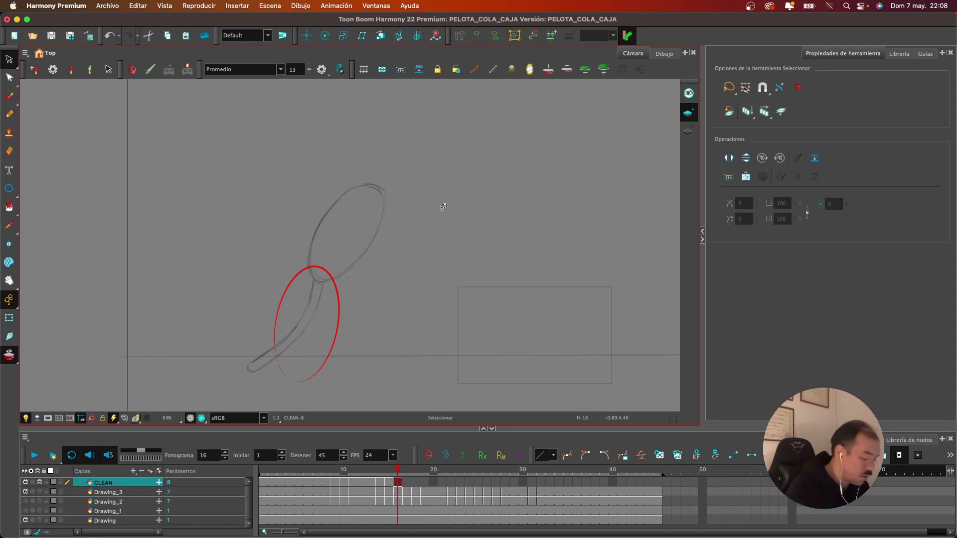
click(392, 474)
mouse_move(324, 214)
mouse_down()
mouse_move(259, 309)
mouse_move(359, 239)
mouse_up()
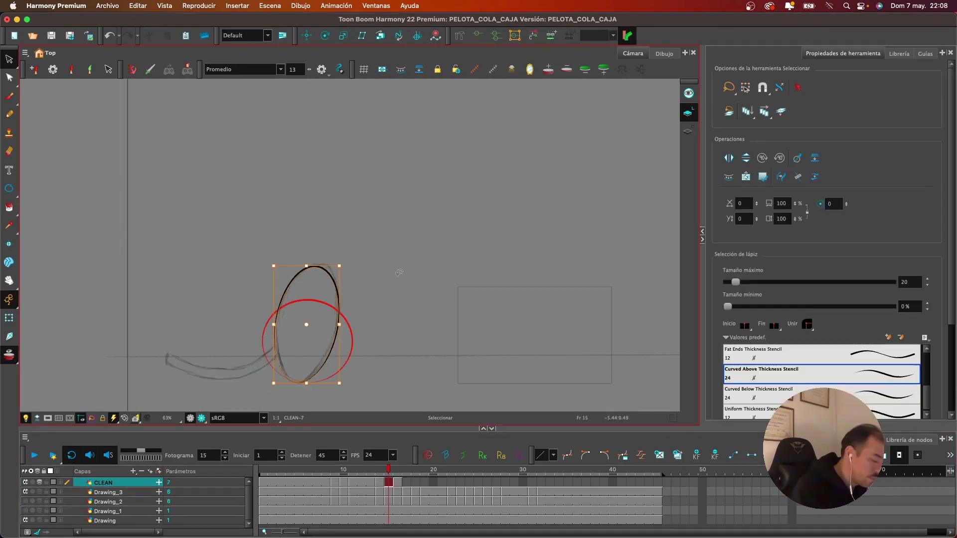
click(408, 482)
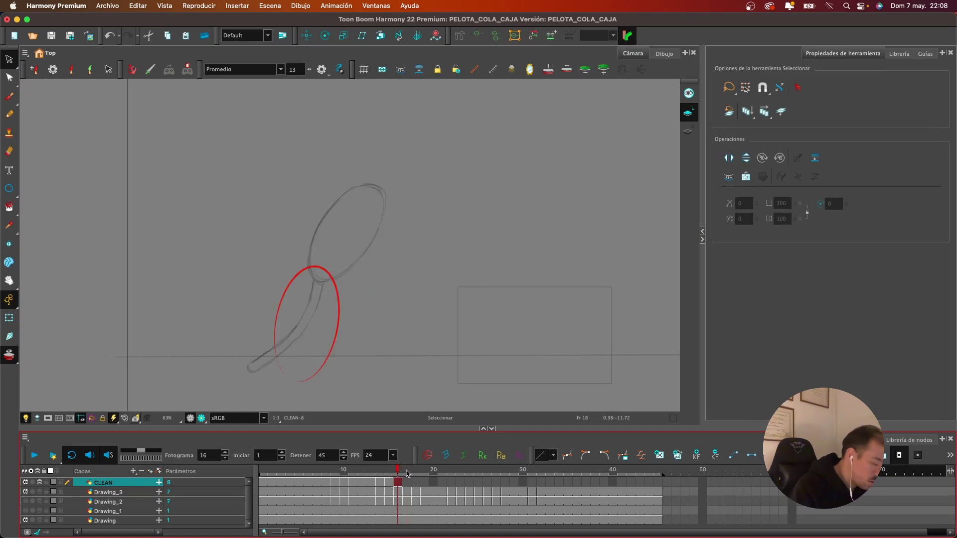
click(291, 282)
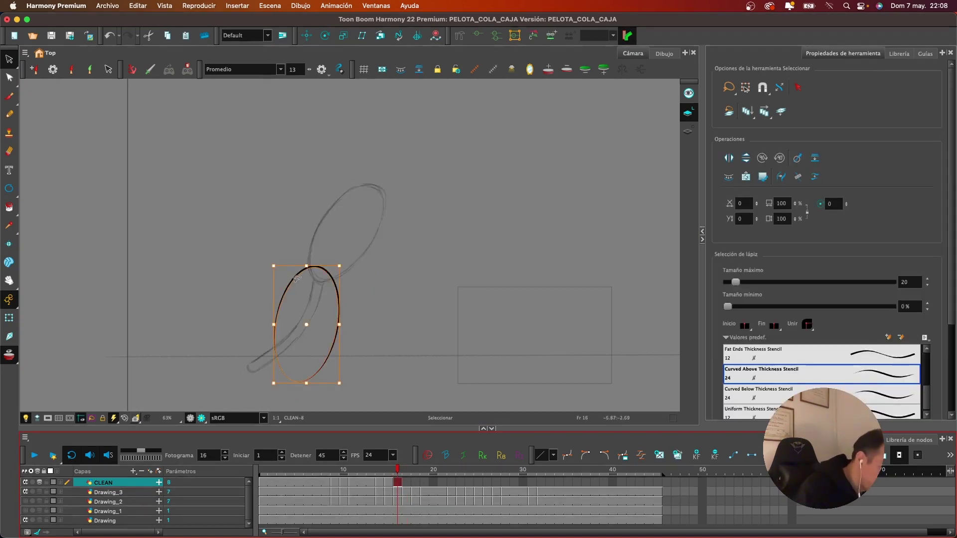
Move the copied ellipse up onto the rough ball at frame 16 and rotate it clockwise to match the ball's diagonal tilt
drag(291, 282, 344, 196)
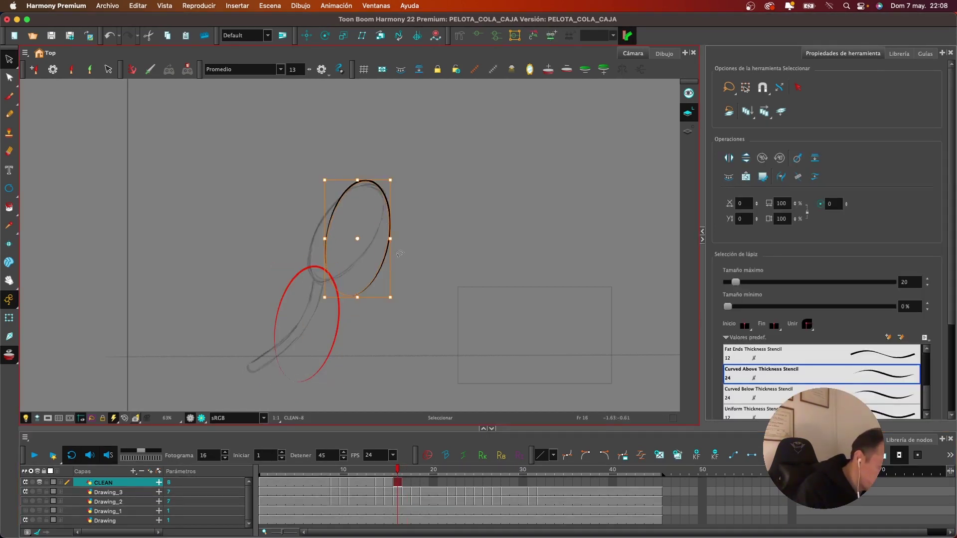
drag(395, 305, 365, 302)
drag(377, 263, 365, 255)
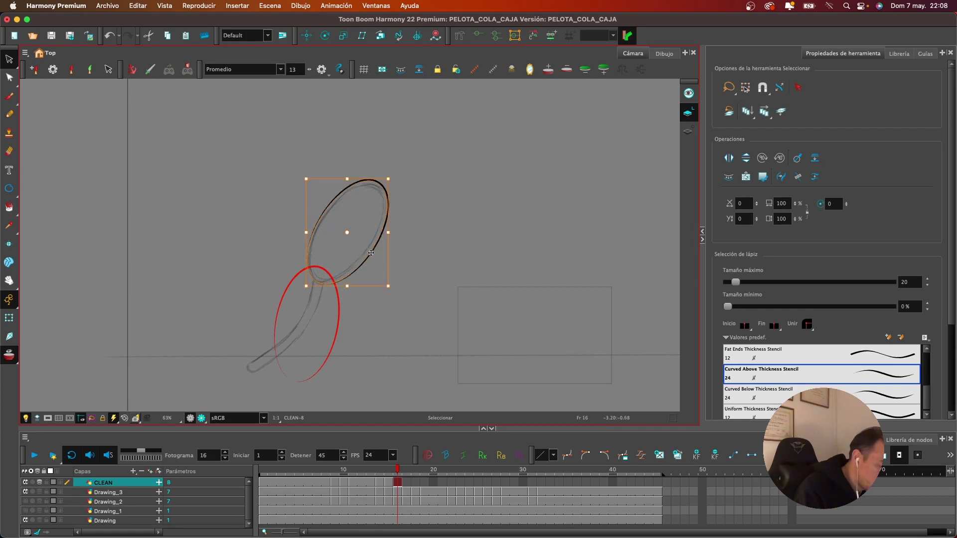
click(469, 253)
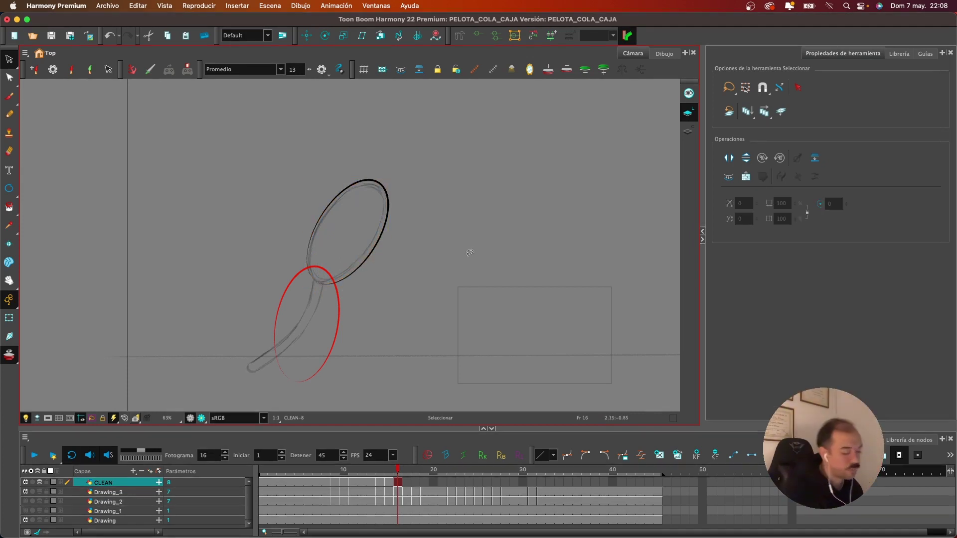
Copy the ellipse from frame 8 to frame 17 of the CLEAN layer and move it up onto the rough ball
click(408, 483)
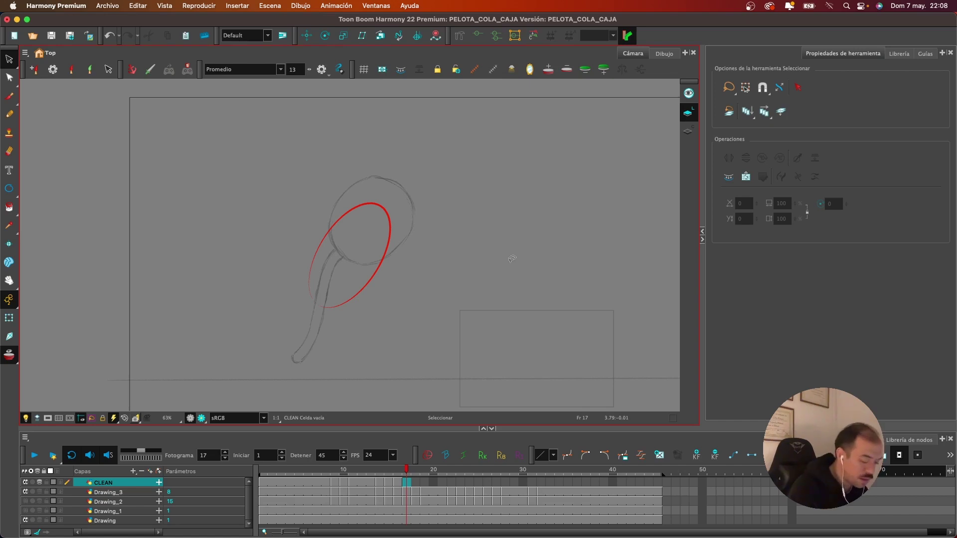
click(381, 483)
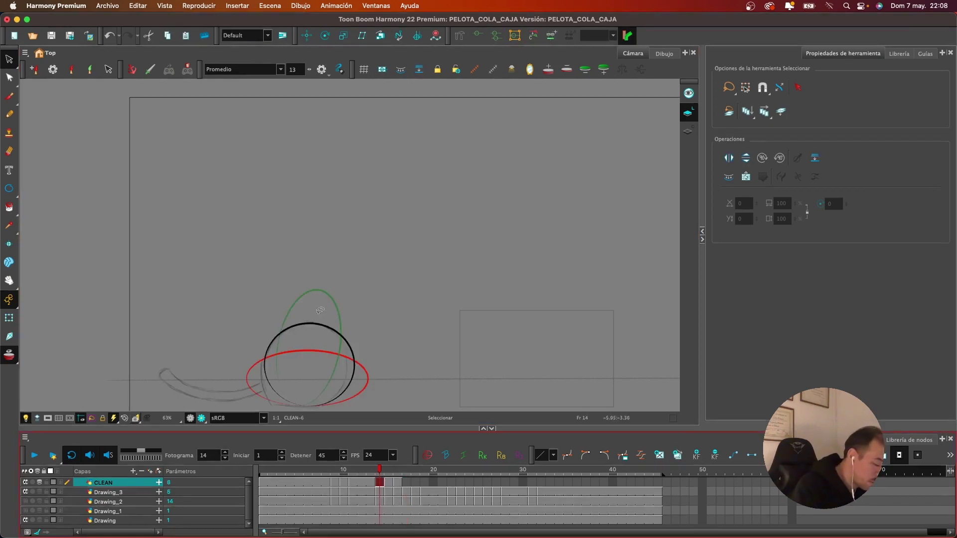
mouse_move(386, 310)
mouse_down()
mouse_move(416, 261)
mouse_move(285, 360)
mouse_move(368, 258)
mouse_up()
click(328, 482)
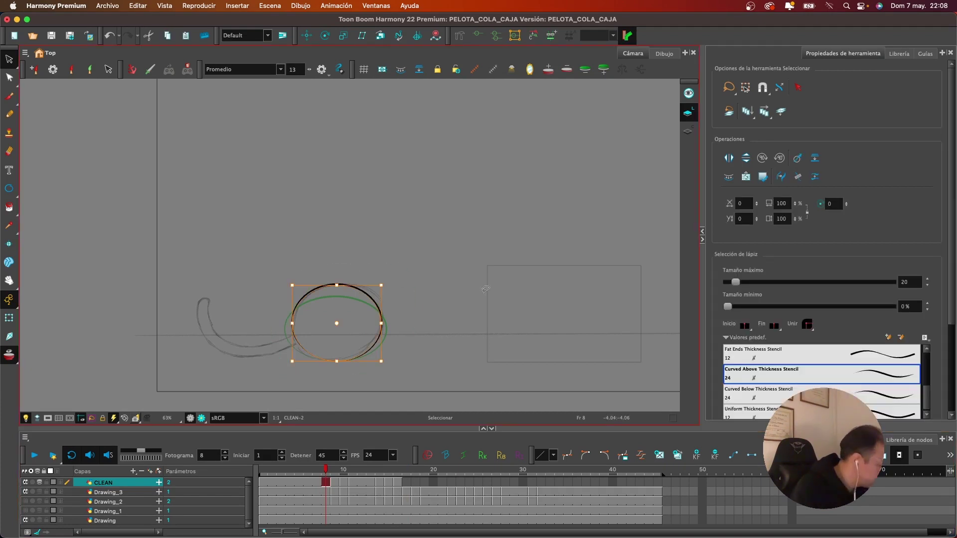
click(407, 482)
scroll(465, 273, up, 2)
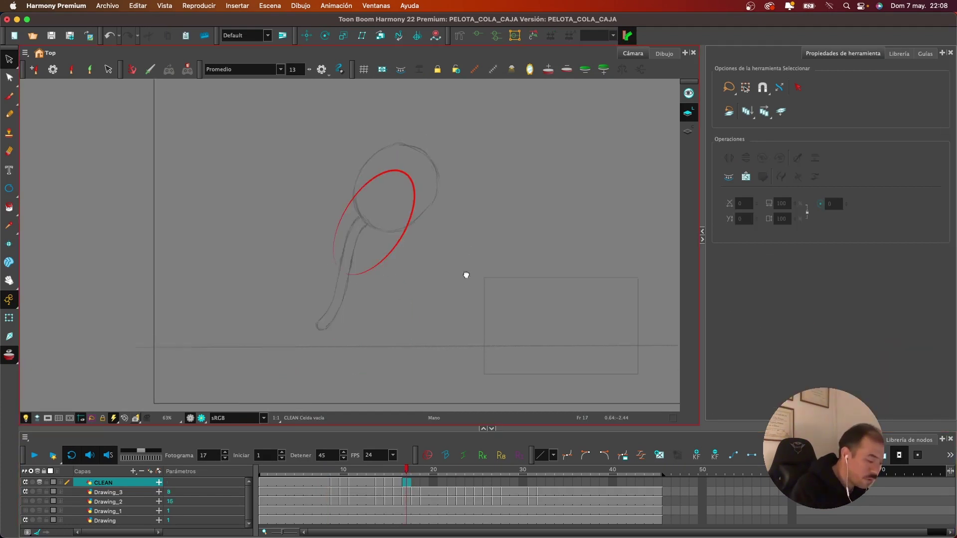
key(super+v)
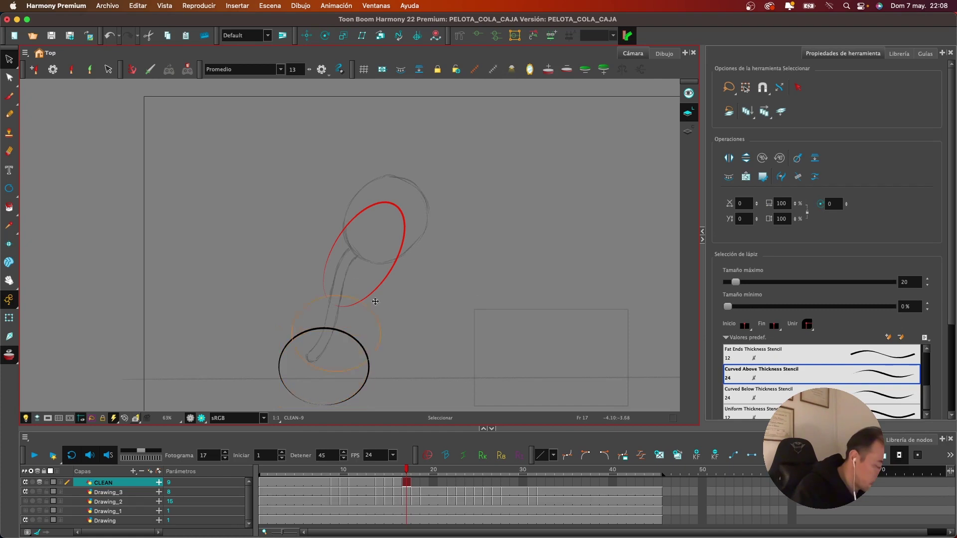
drag(423, 192, 428, 187)
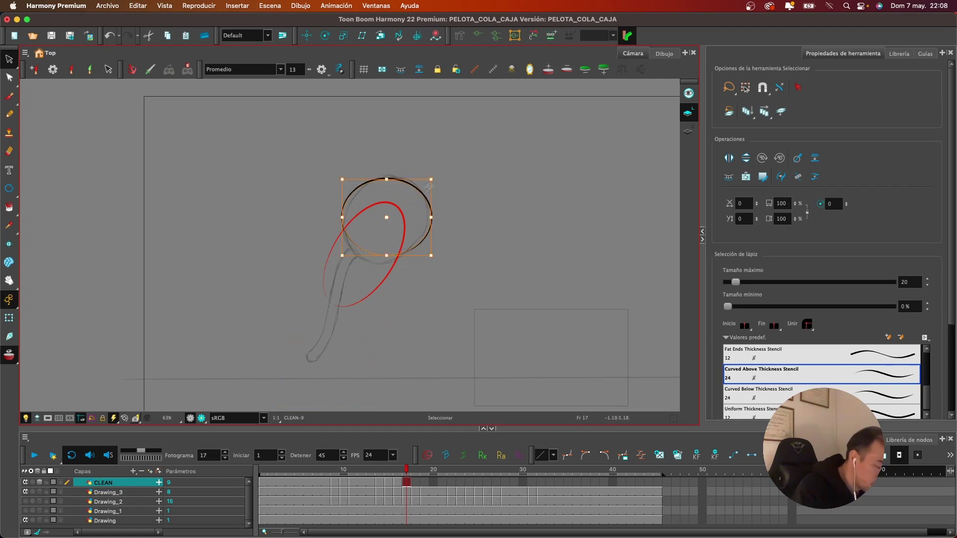
Stretch the frame 17 ellipse downwards and narrow it from both sides to fit the rounder rough ball
drag(387, 255, 387, 261)
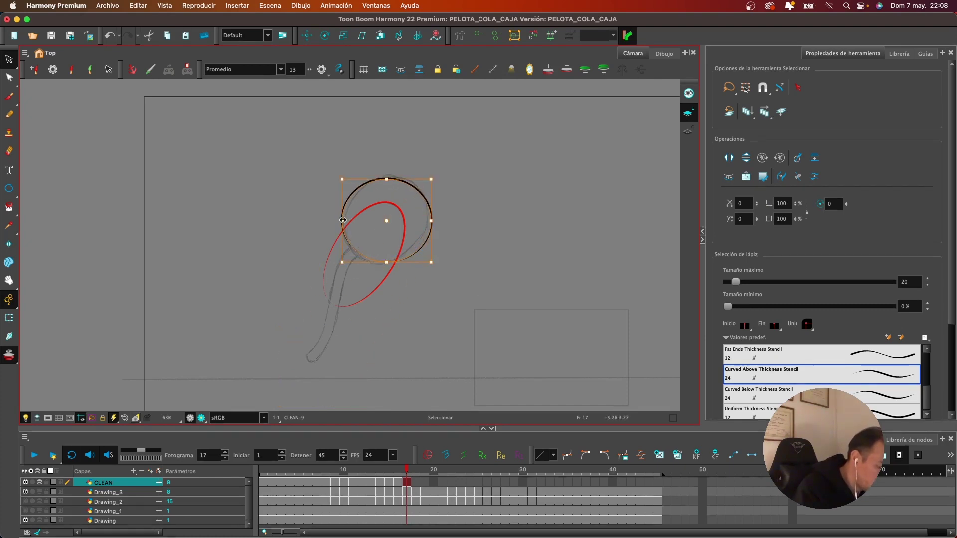
drag(343, 218, 345, 221)
drag(433, 221, 428, 221)
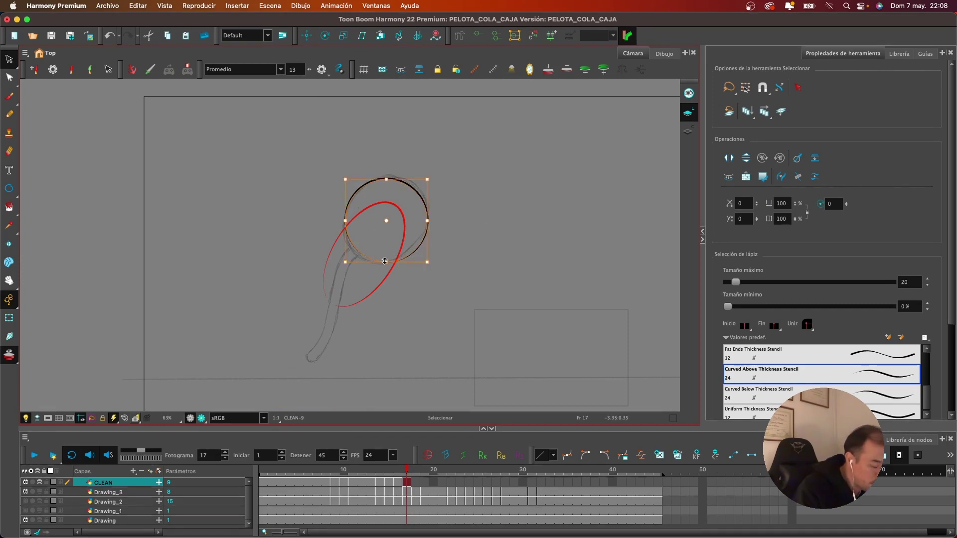
mouse_move(434, 269)
mouse_down()
mouse_move(411, 276)
mouse_move(426, 273)
mouse_move(424, 262)
mouse_up()
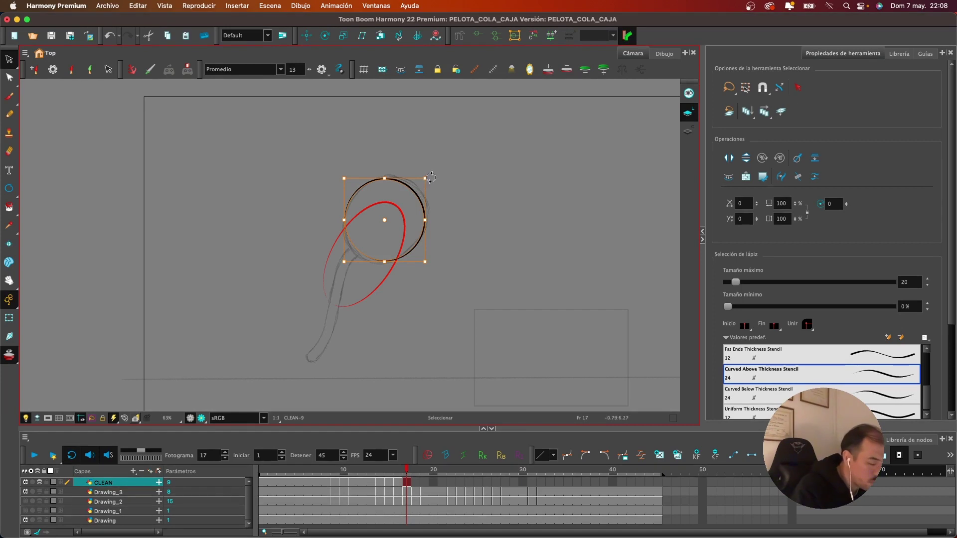
drag(431, 176, 443, 176)
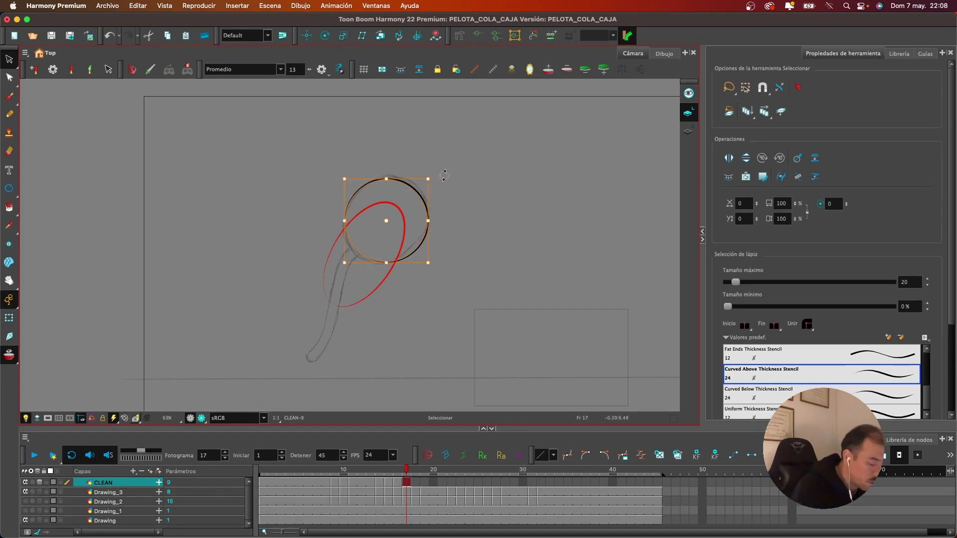
Paste the ellipse at frame 18 of the CLEAN layer, move it onto the rough ball, and make it slightly taller and narrower
click(418, 482)
key(ctrl+v)
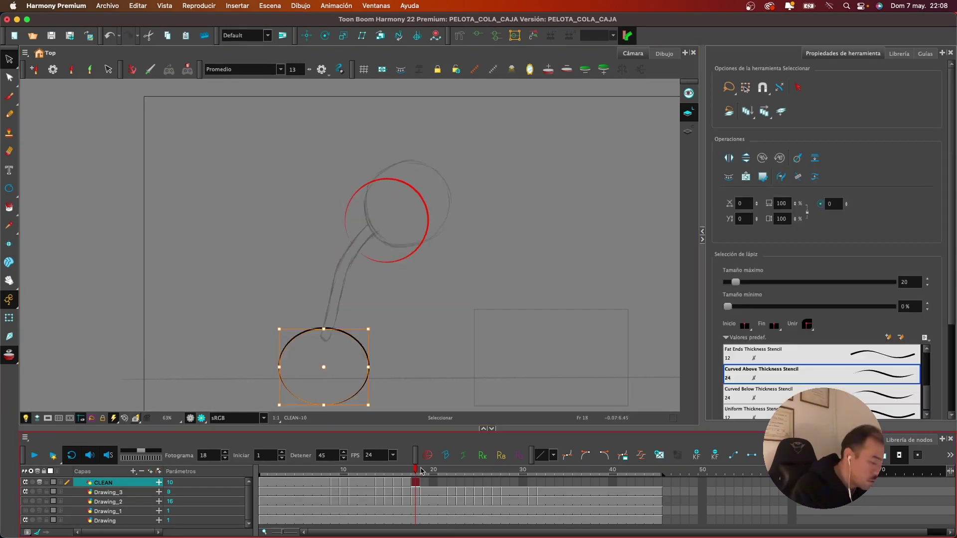
drag(361, 390, 445, 226)
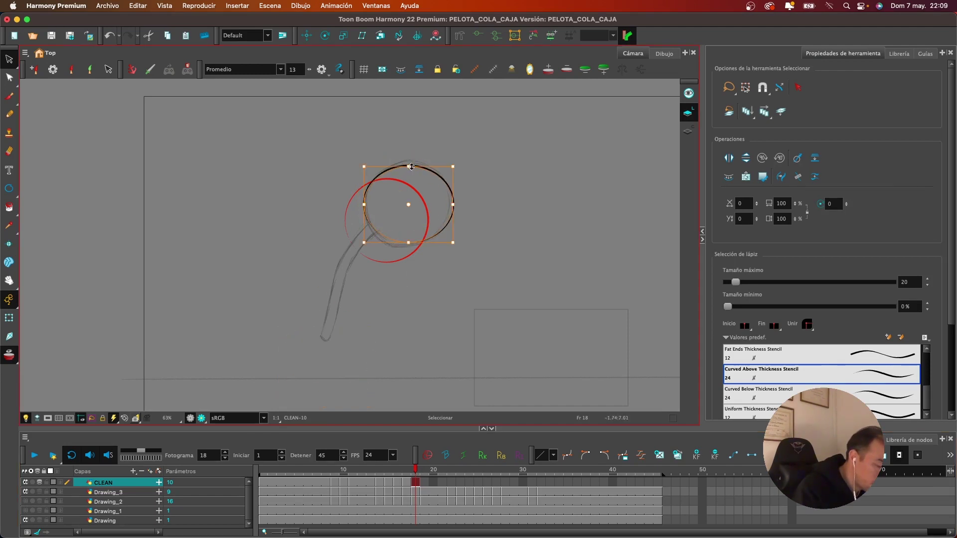
drag(412, 167, 411, 163)
drag(409, 242, 411, 244)
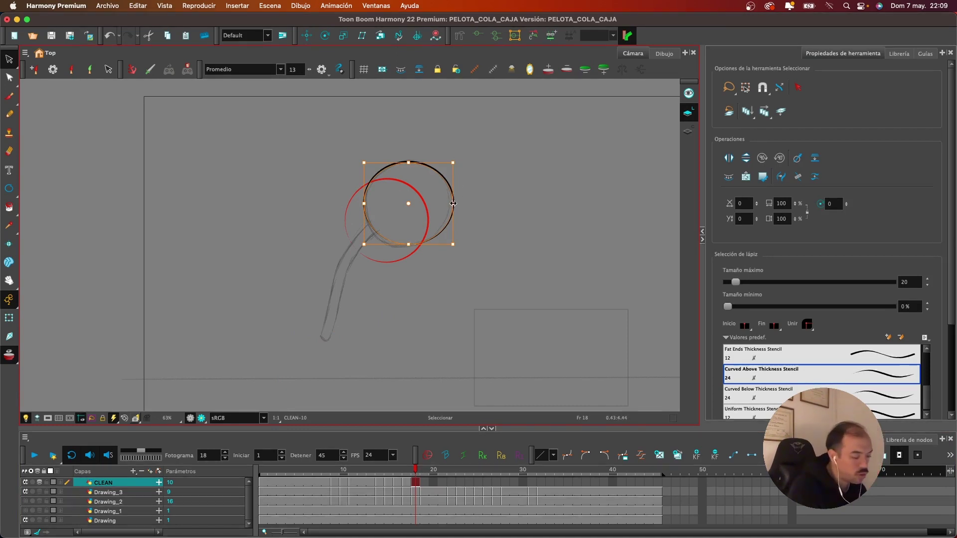
drag(453, 203, 450, 203)
Paste the ellipse at frame 19 of the CLEAN layer and move it up onto the rough ball
click(424, 482)
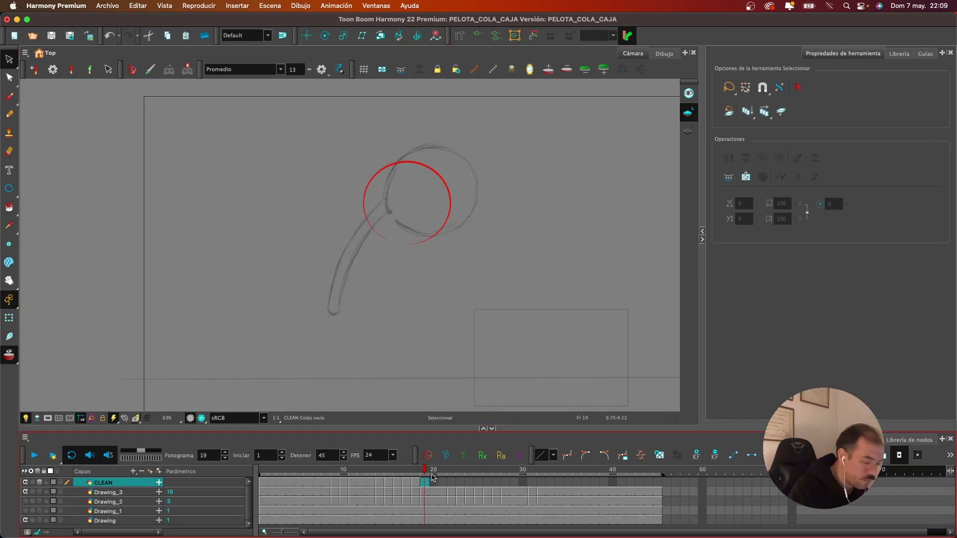
key(super+v)
drag(359, 344, 459, 179)
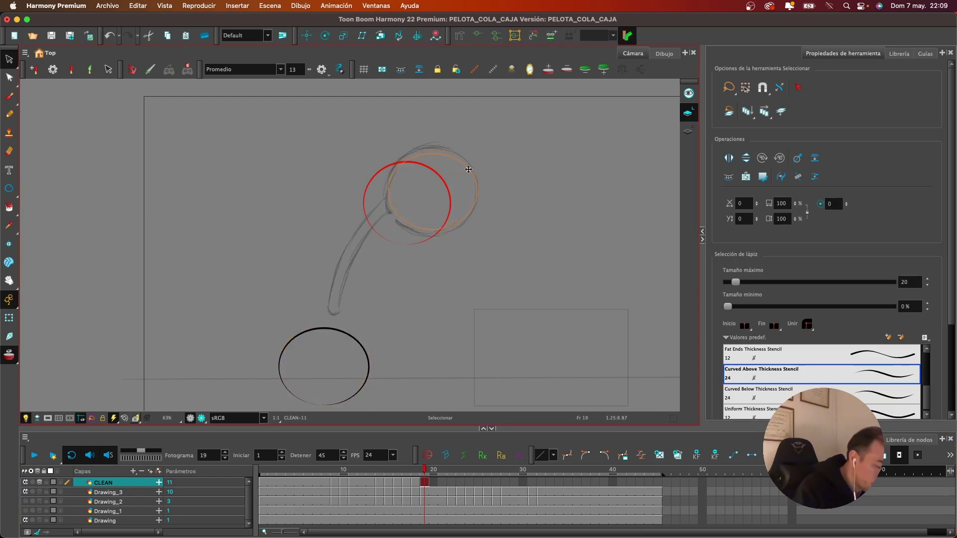
drag(469, 170, 469, 170)
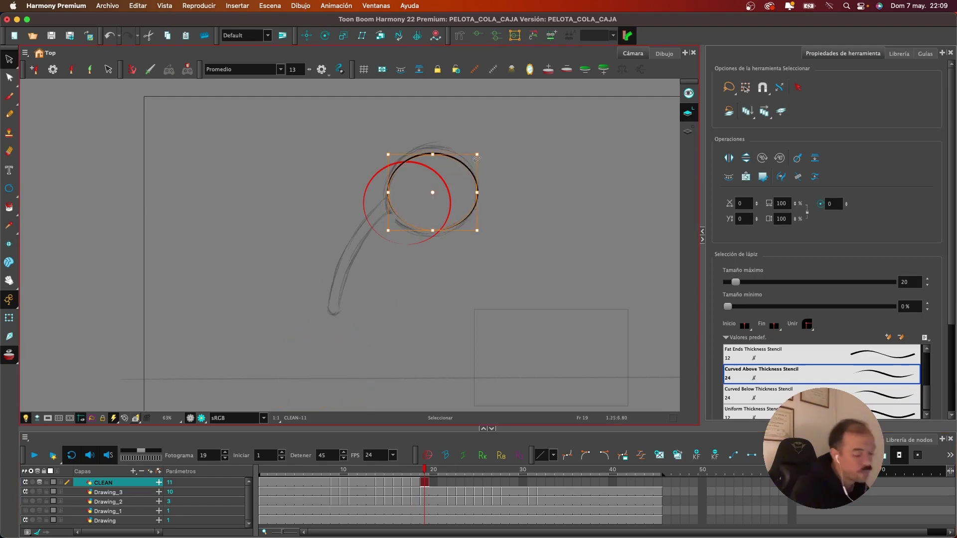
Paste the ellipse at frame 22 of the CLEAN layer, move it over the rough ball and adjust its size to fit
click(451, 482)
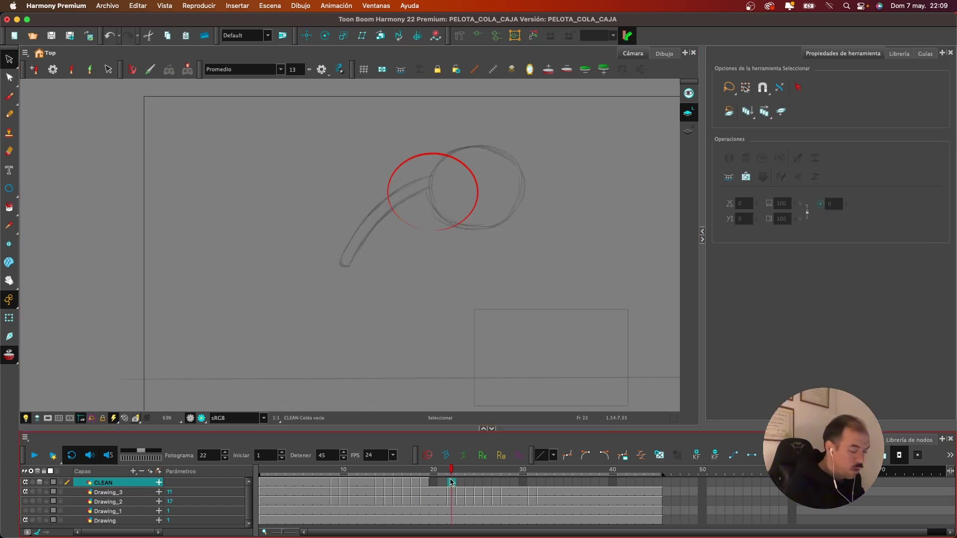
key(ctrl+v)
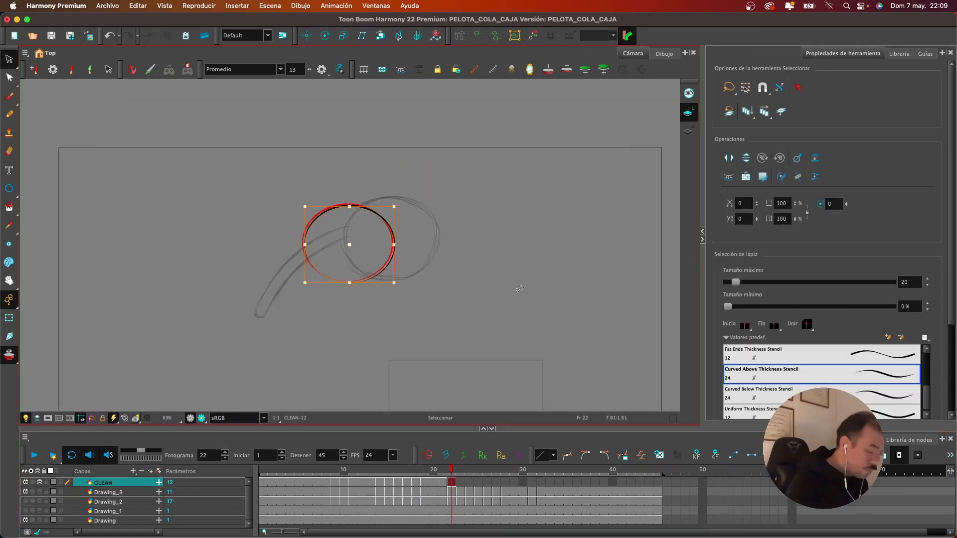
click(401, 257)
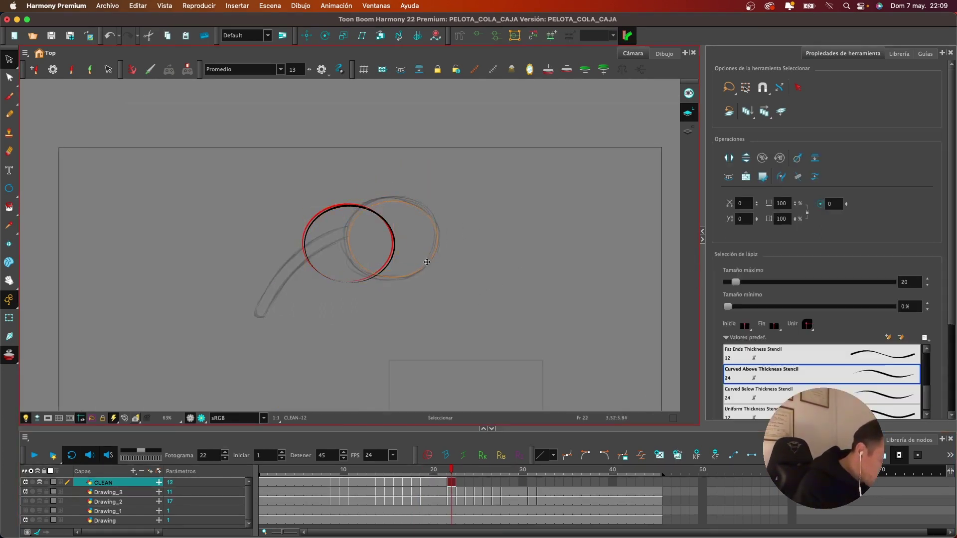
drag(425, 262, 437, 240)
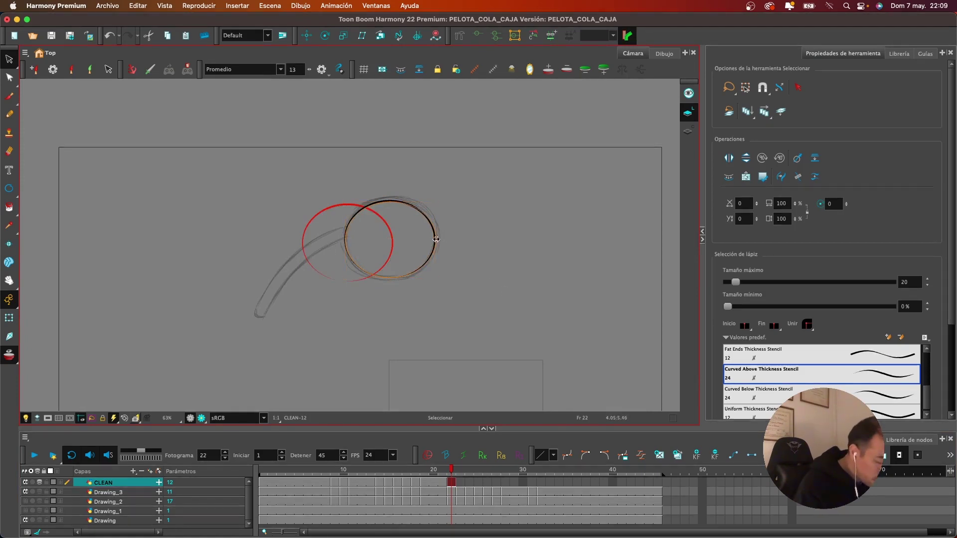
drag(436, 277, 426, 265)
Copy the tilted ellipse from frame 16 of the CLEAN layer and paste it at frame 23
click(463, 481)
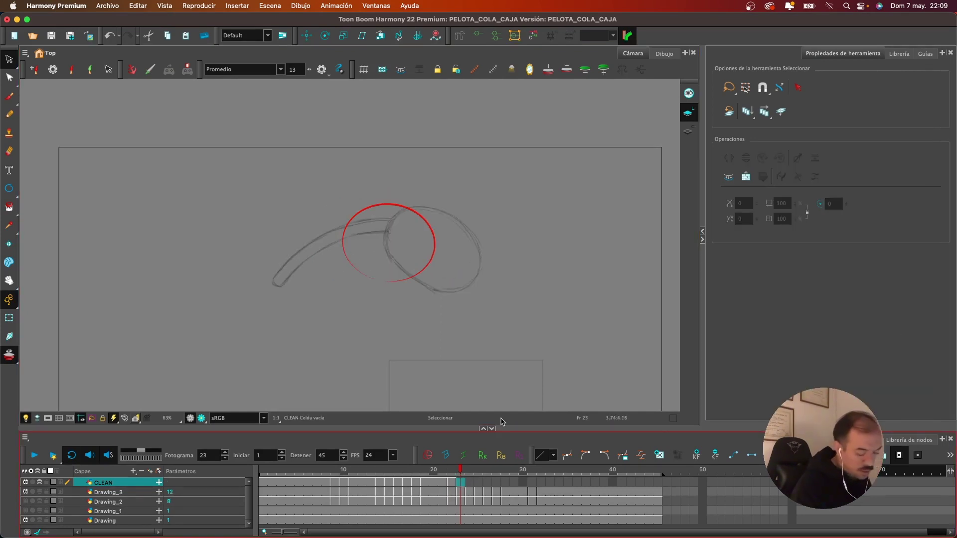
click(417, 483)
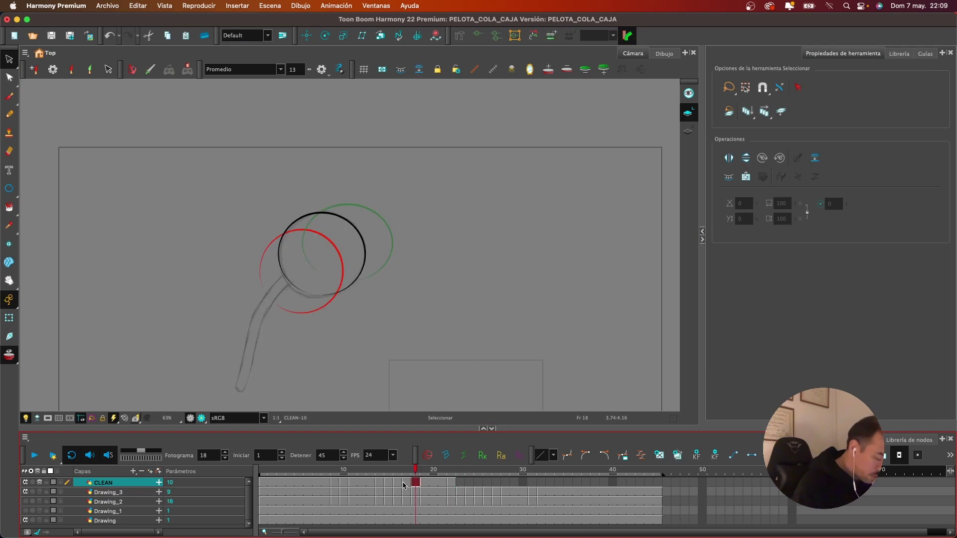
click(406, 482)
click(398, 482)
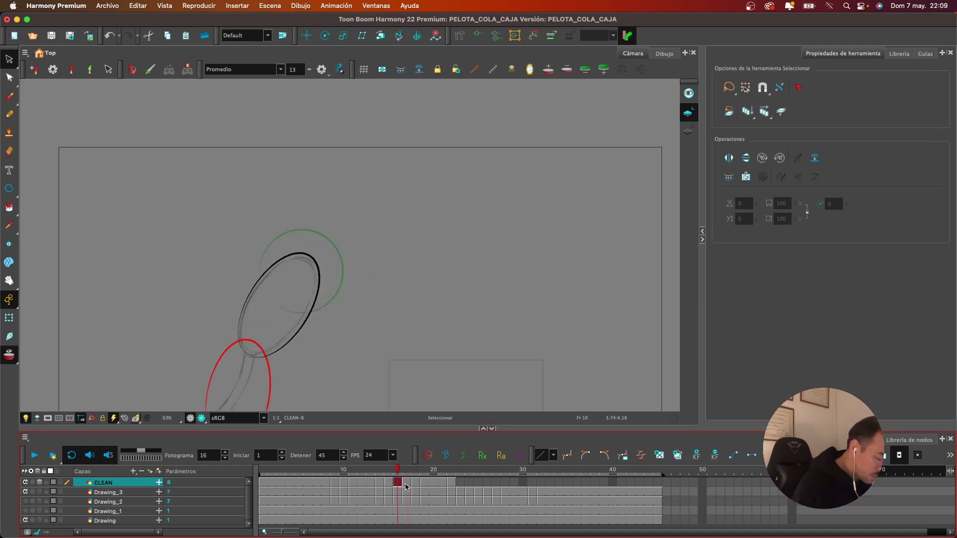
click(406, 483)
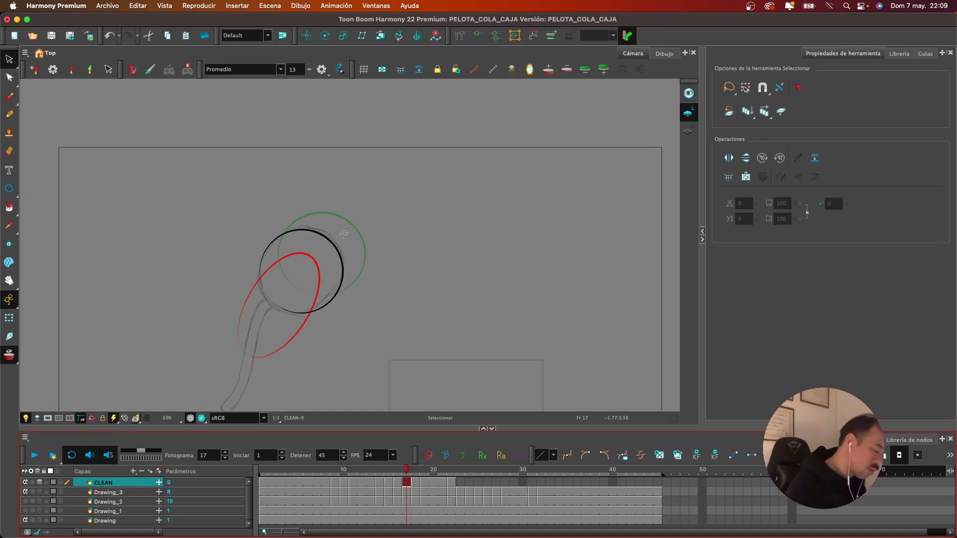
click(398, 483)
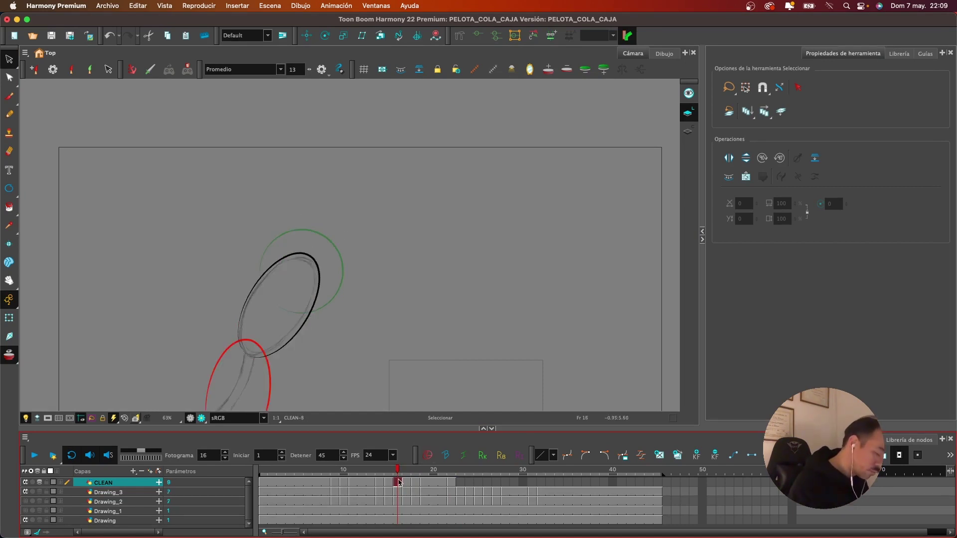
drag(298, 231, 385, 254)
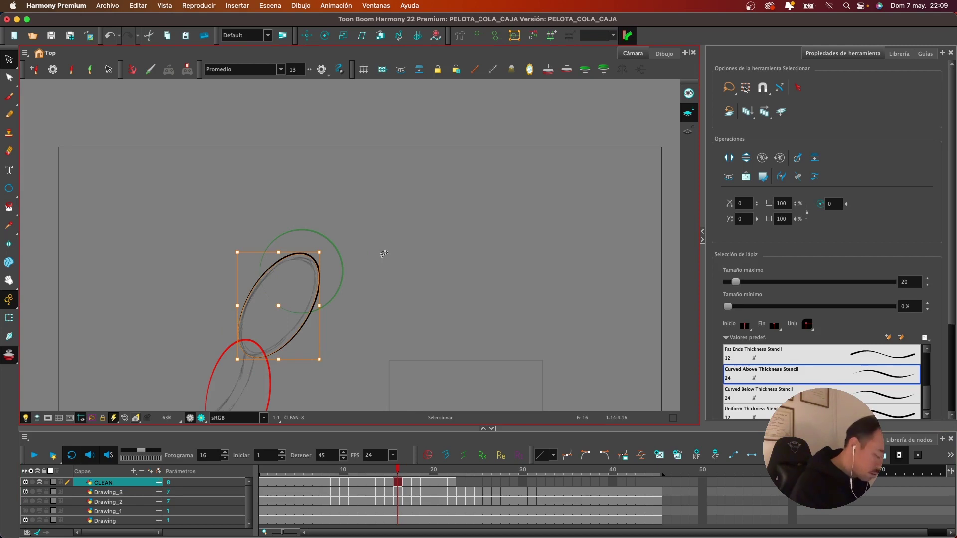
click(465, 482)
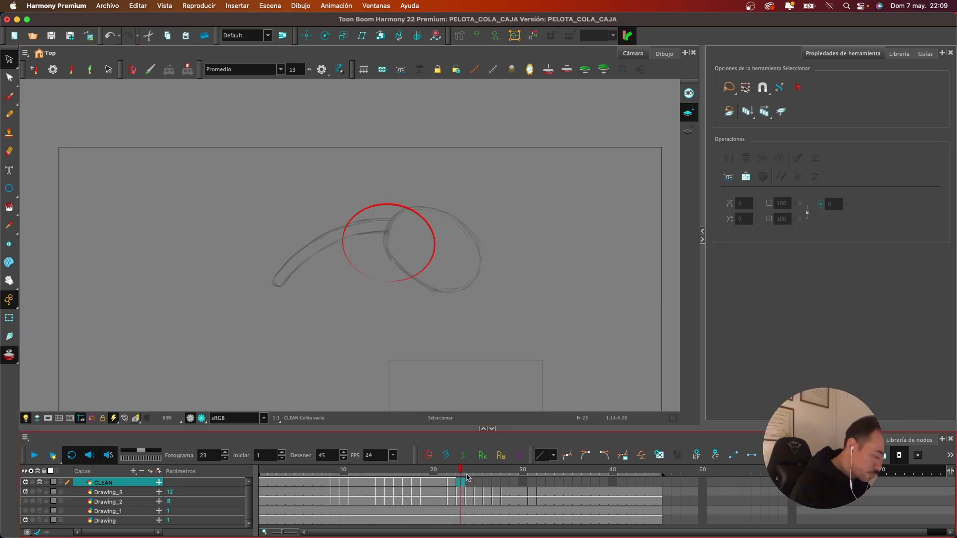
key(ctrl+v)
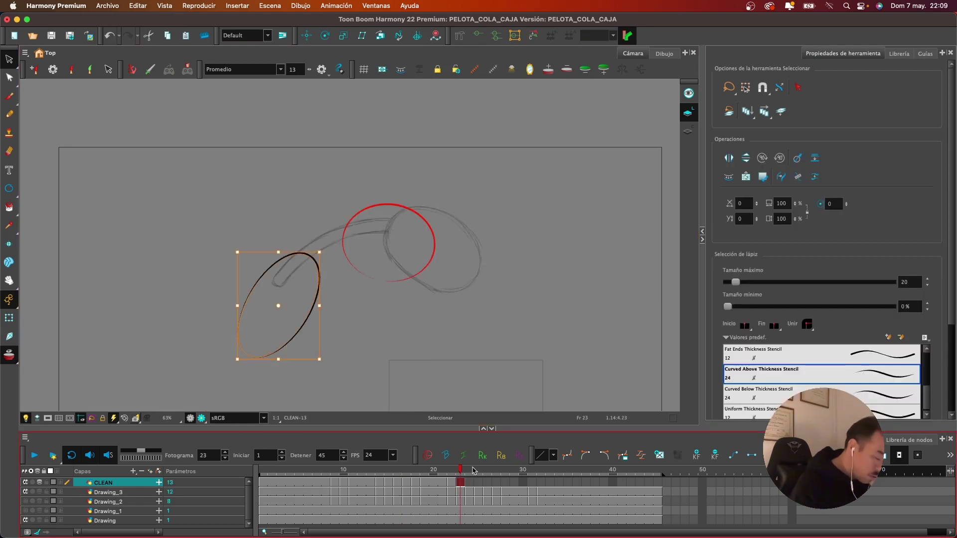
Move the frame 23 ellipse onto the rough ball and rotate it to match the ball's downward tilt
click(424, 278)
mouse_move(318, 279)
mouse_down()
mouse_move(471, 237)
mouse_move(487, 213)
mouse_up()
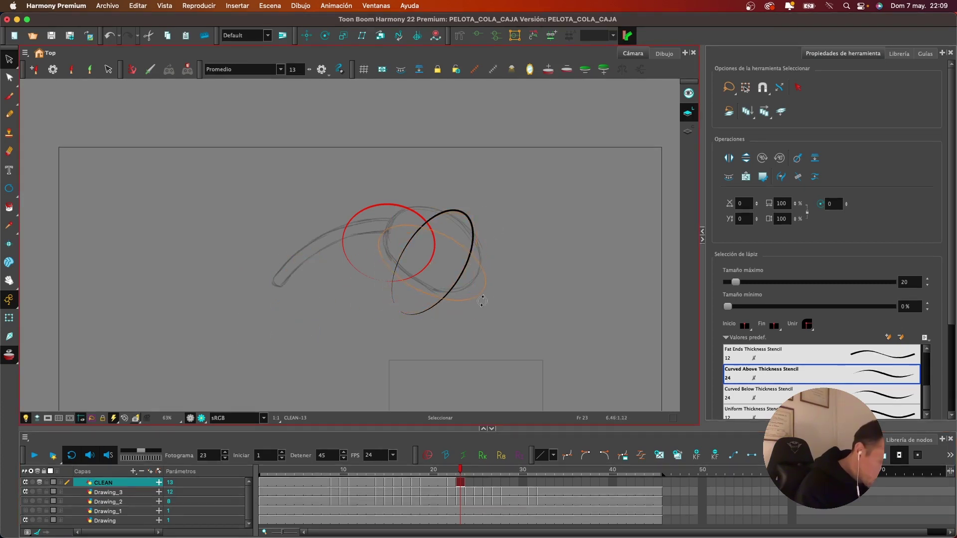
drag(479, 305, 436, 275)
click(440, 276)
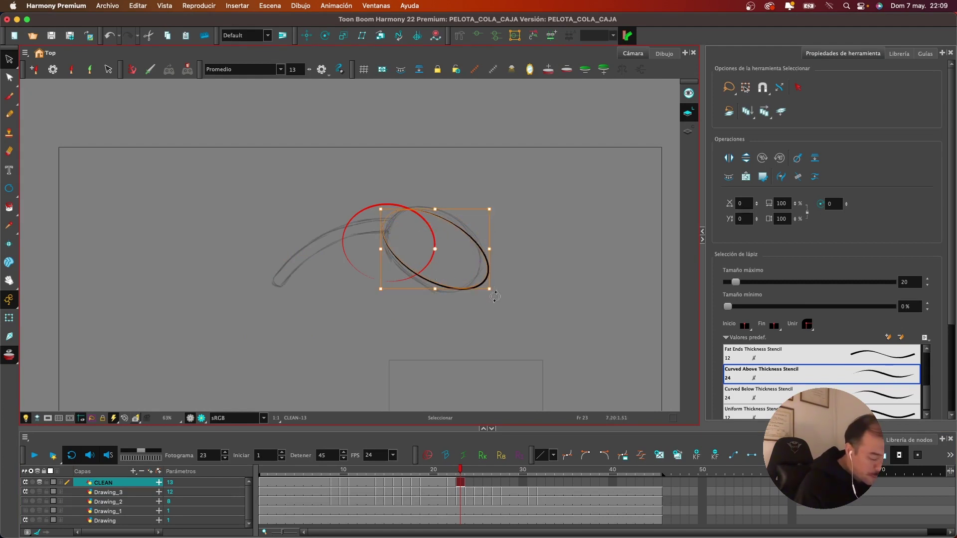
drag(494, 297, 467, 292)
drag(435, 285, 429, 285)
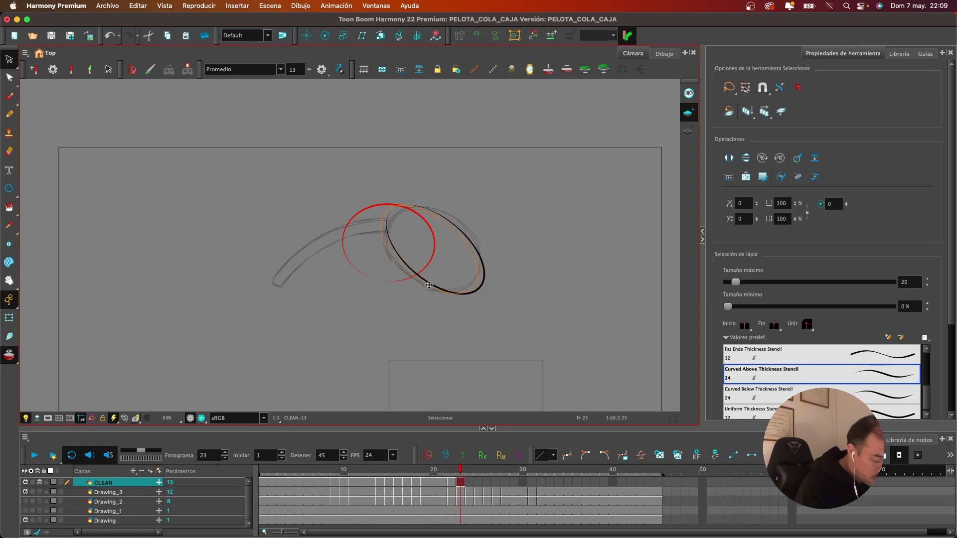
click(428, 285)
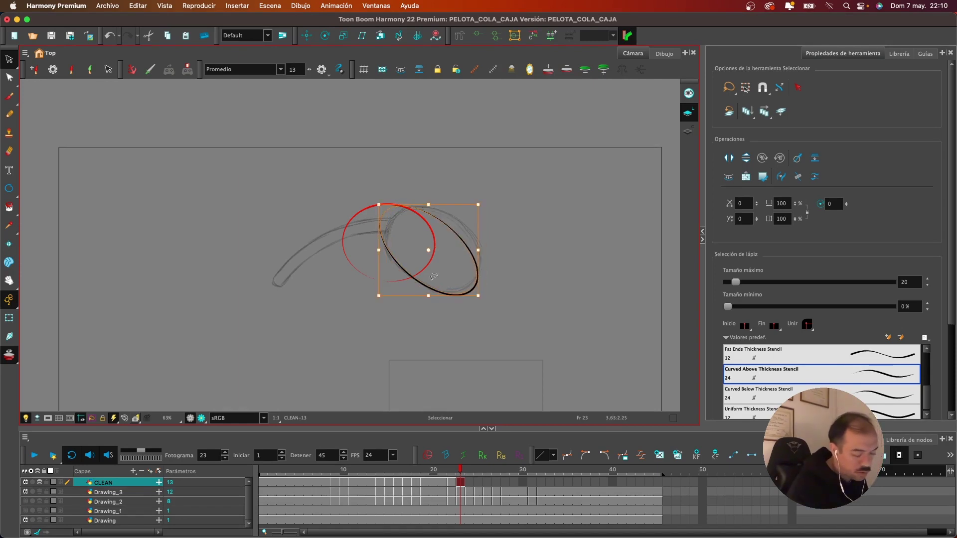
Paste the tilted ellipse at frame 24 of the CLEAN layer, move it over the rough ball and rotate it to match
click(469, 482)
drag(546, 295, 519, 271)
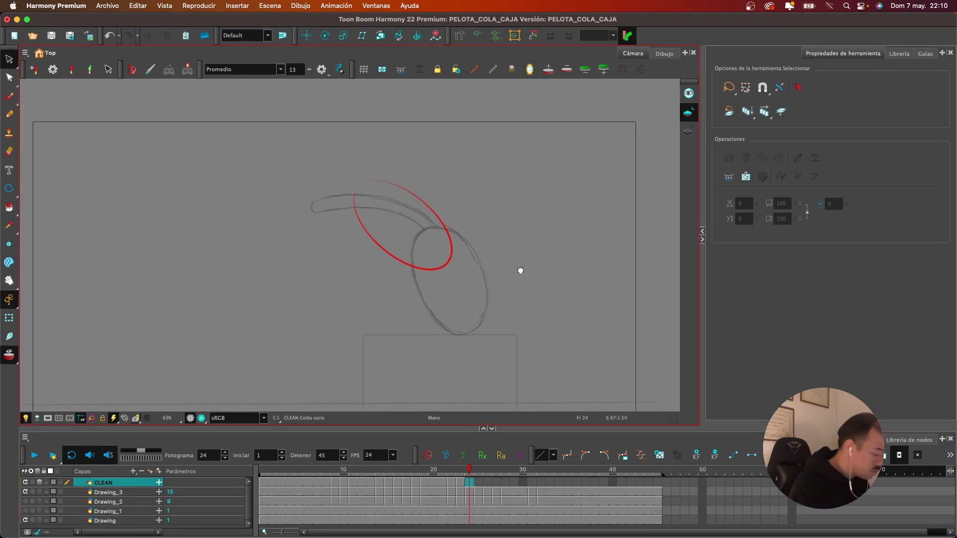
key(ctrl+v)
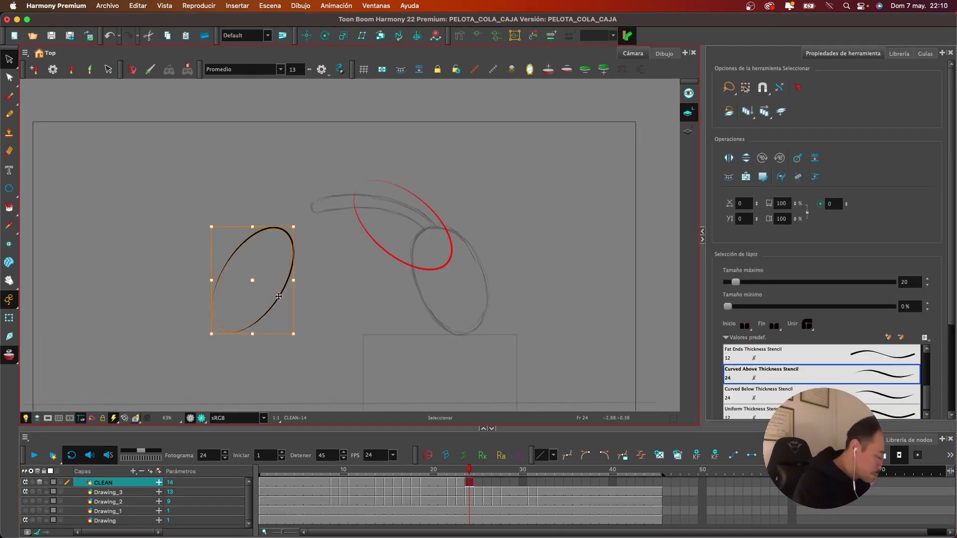
click(477, 298)
drag(477, 298, 472, 295)
mouse_move(499, 225)
mouse_down()
mouse_move(528, 250)
mouse_move(498, 368)
mouse_up()
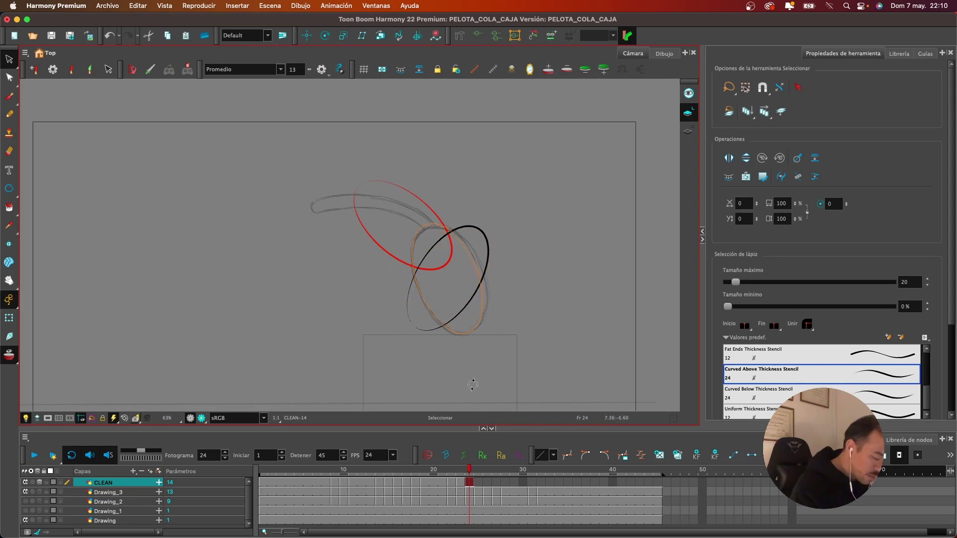
key(ctrl+z)
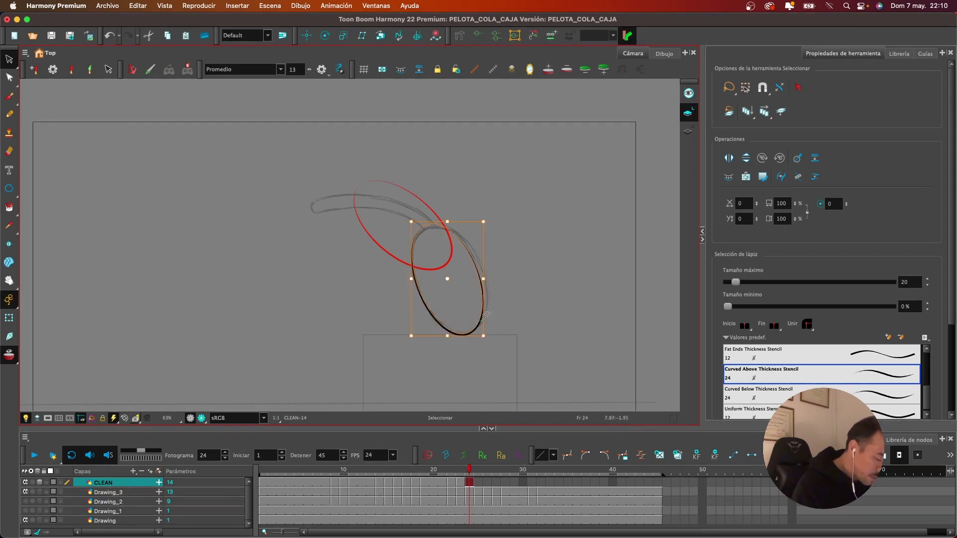
click(443, 324)
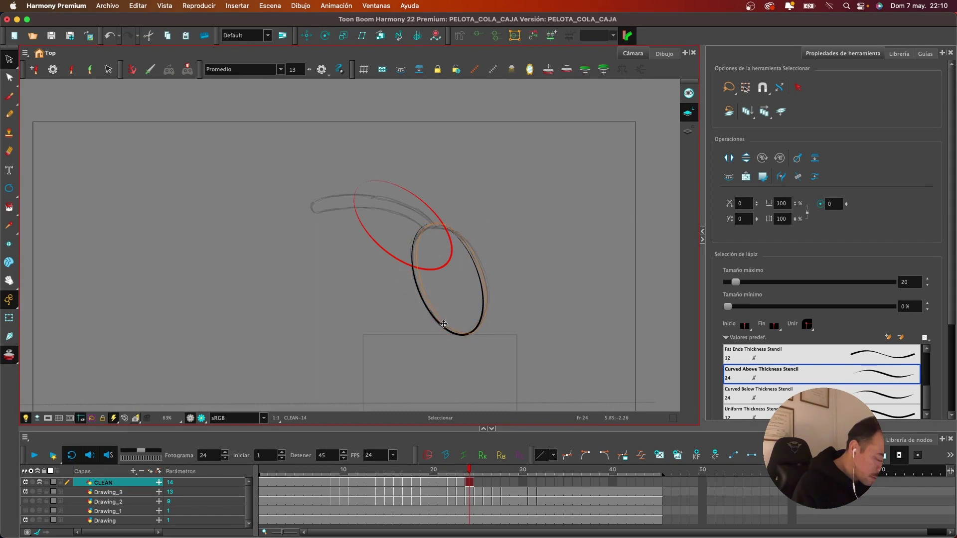
click(441, 322)
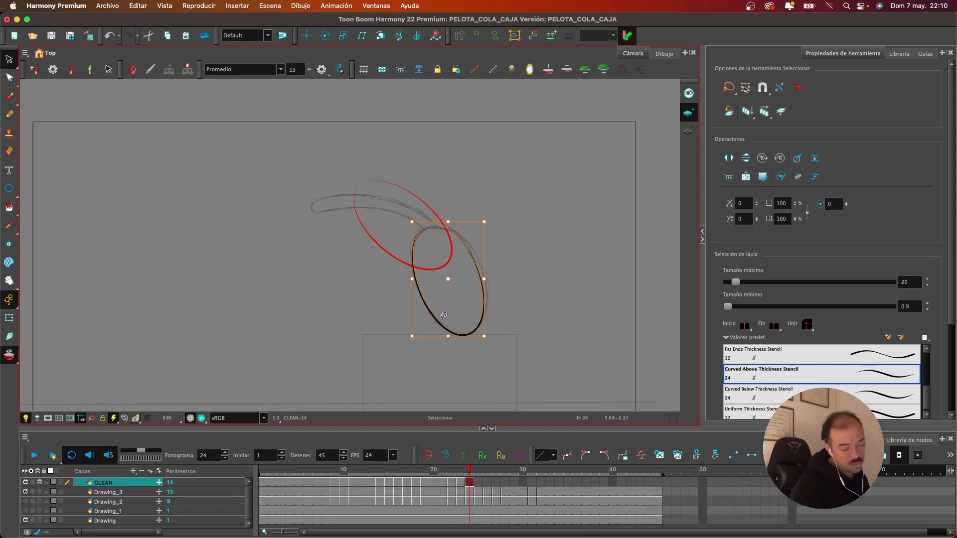
Copy the round ellipse from frame 8 of the CLEAN layer to frame 25 and move it onto the rough ball on the box
click(479, 482)
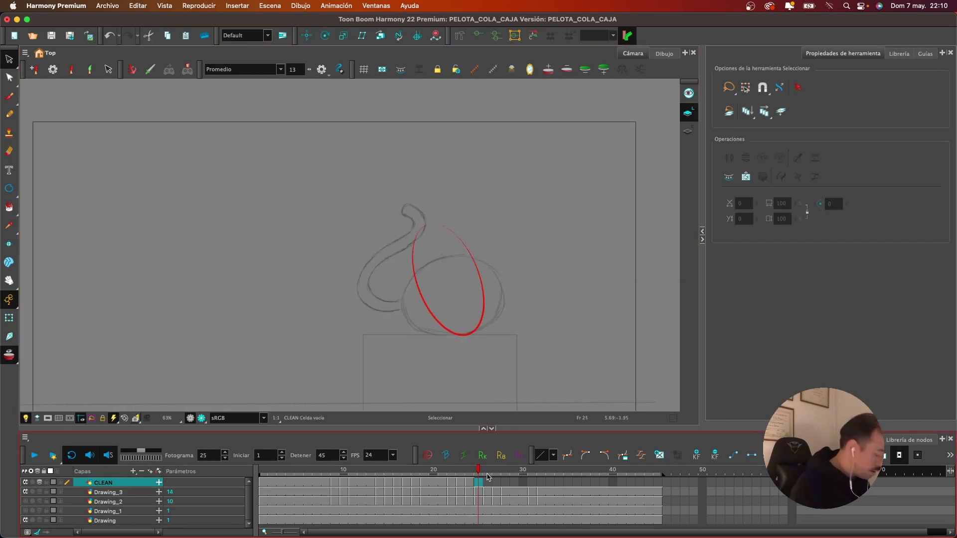
click(325, 482)
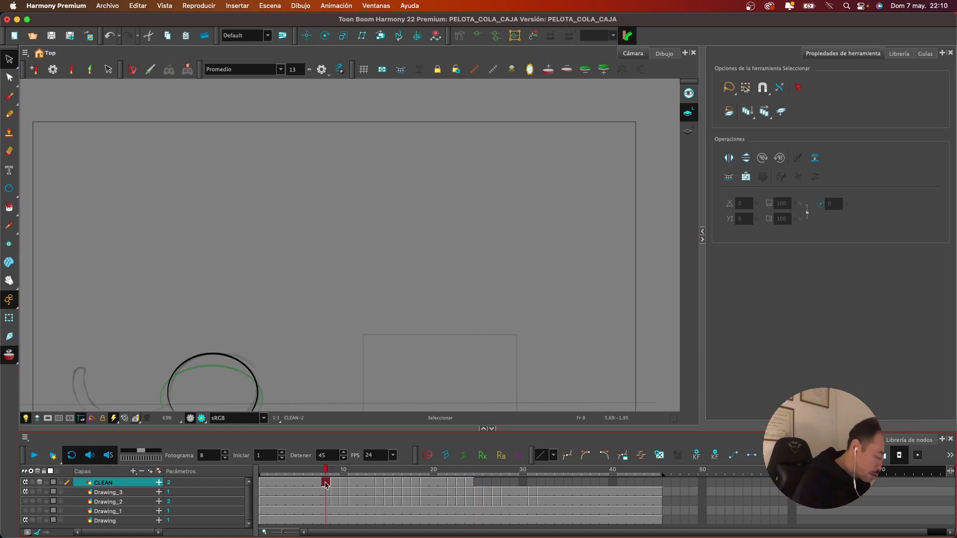
drag(356, 309, 410, 221)
drag(306, 245, 416, 246)
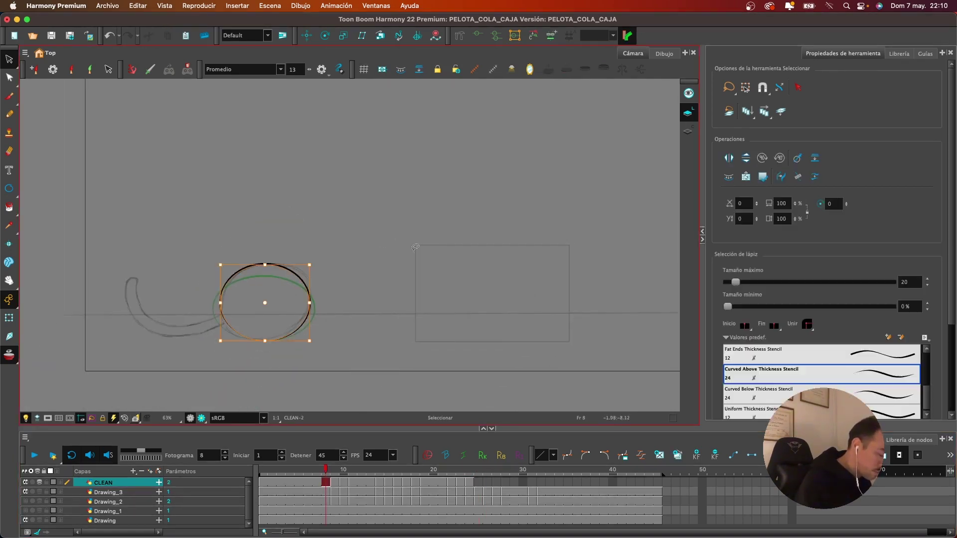
click(481, 481)
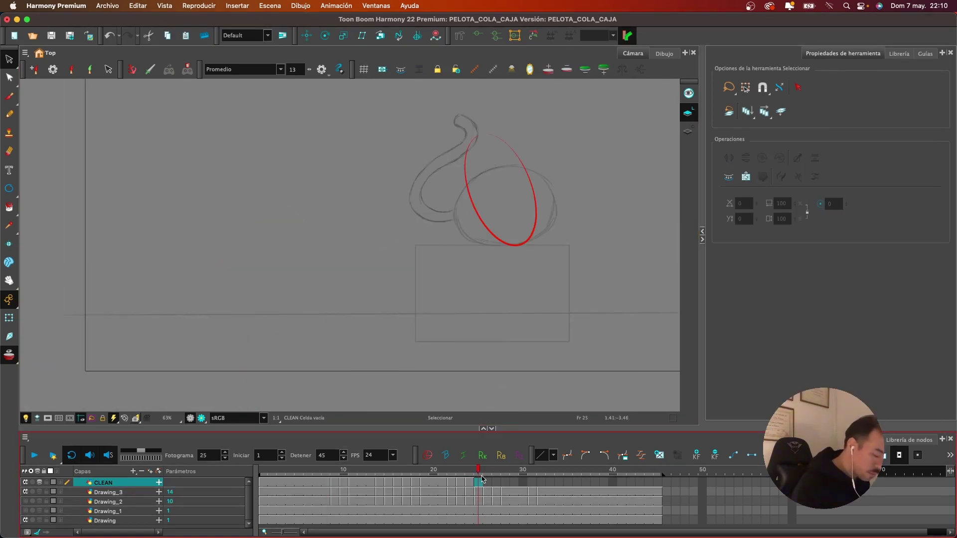
drag(309, 314, 545, 228)
Paste the round ellipse at frame 26 of the CLEAN layer and move it onto the rough ball
key(space)
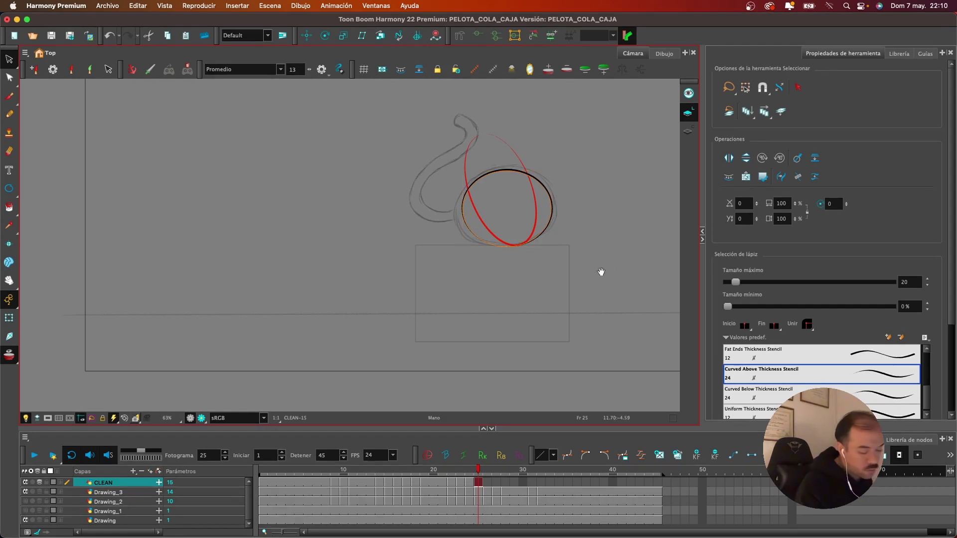
drag(601, 273, 560, 291)
key(space)
drag(537, 260, 532, 275)
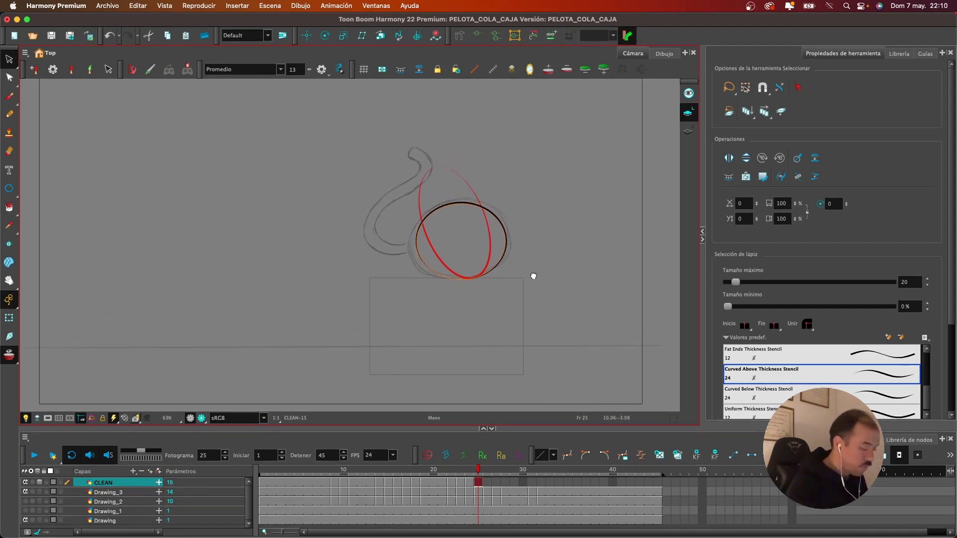
key(2)
key(space)
drag(591, 297, 526, 316)
key(.)
key(space)
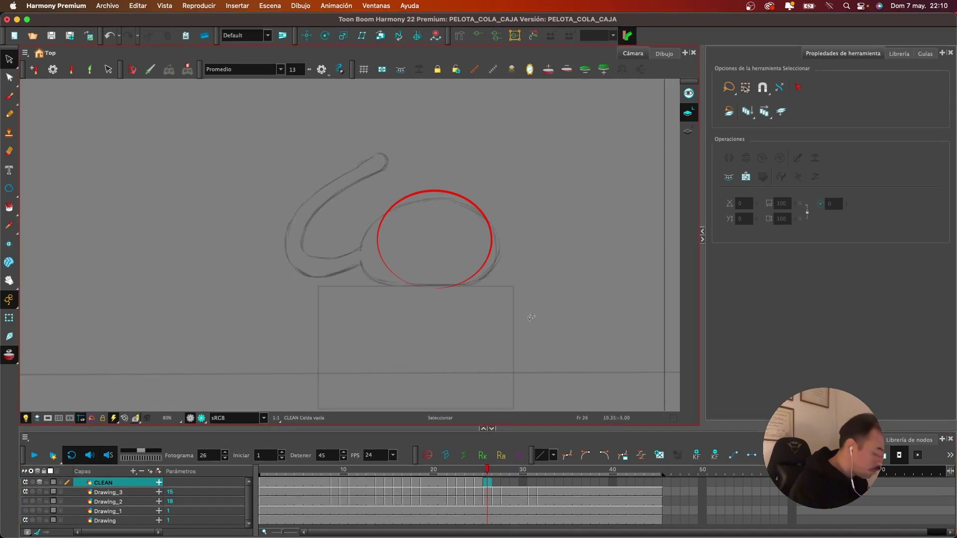
key(ctrl+v)
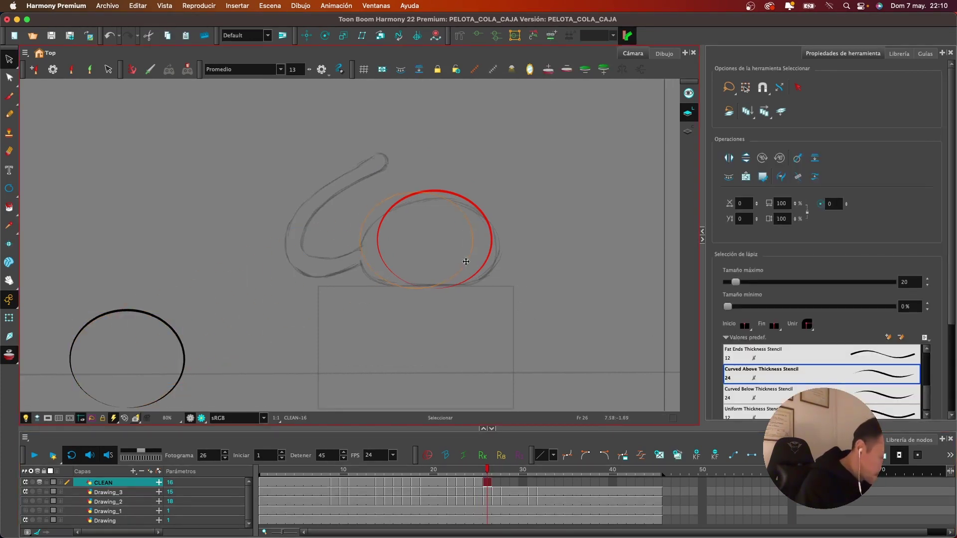
drag(465, 261, 484, 258)
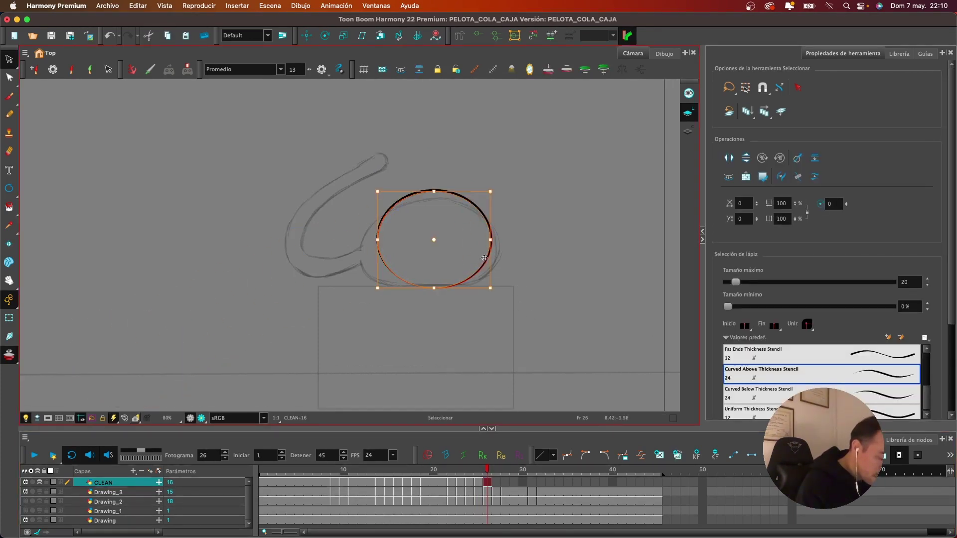
Widen the frame 26 ellipse on both sides and lower its top to fit the squashed rough ball
drag(377, 241, 364, 241)
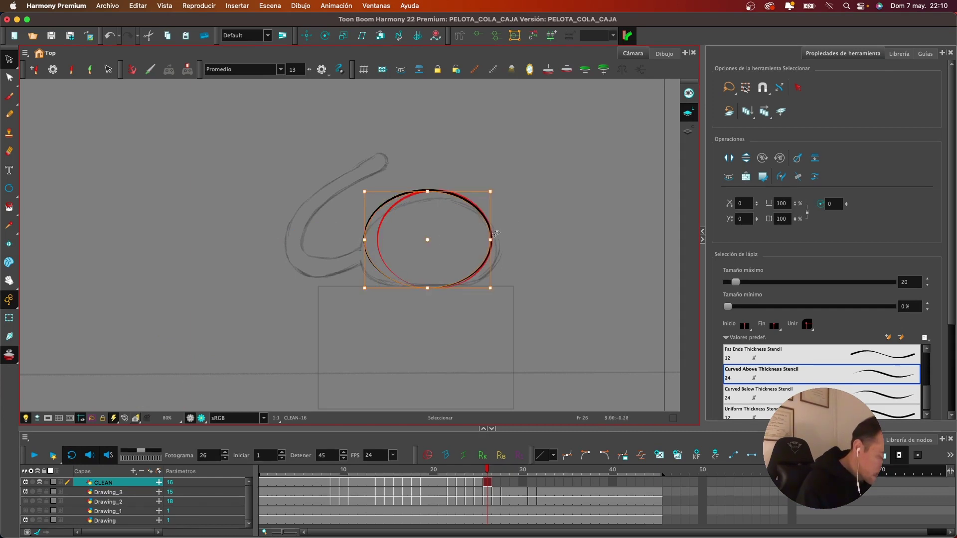
drag(490, 240, 499, 244)
drag(433, 190, 434, 196)
Copy the widened ellipse from frame 26 and paste it at frame 27 of the CLEAN layer
click(497, 482)
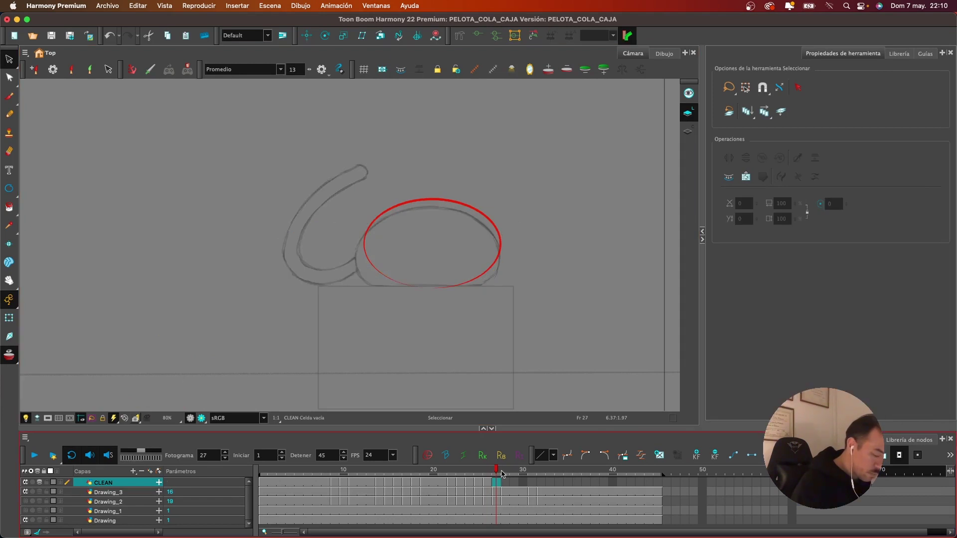
key(cmd+v)
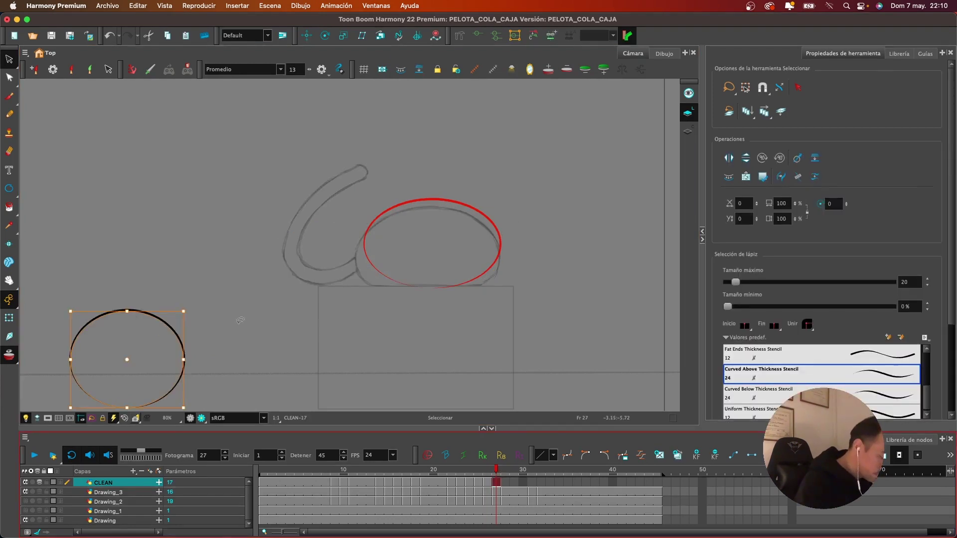
click(489, 481)
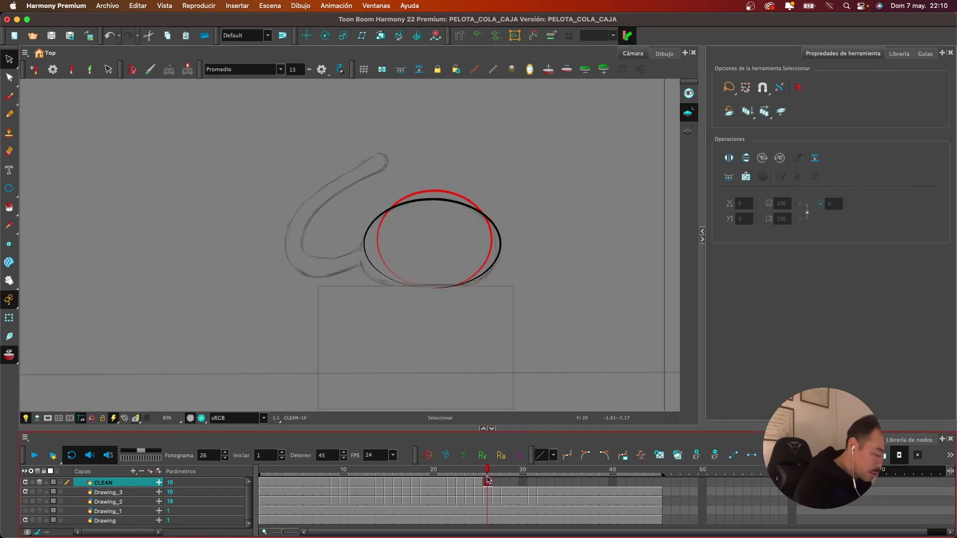
mouse_move(459, 171)
mouse_down()
mouse_move(374, 288)
mouse_move(509, 184)
mouse_up()
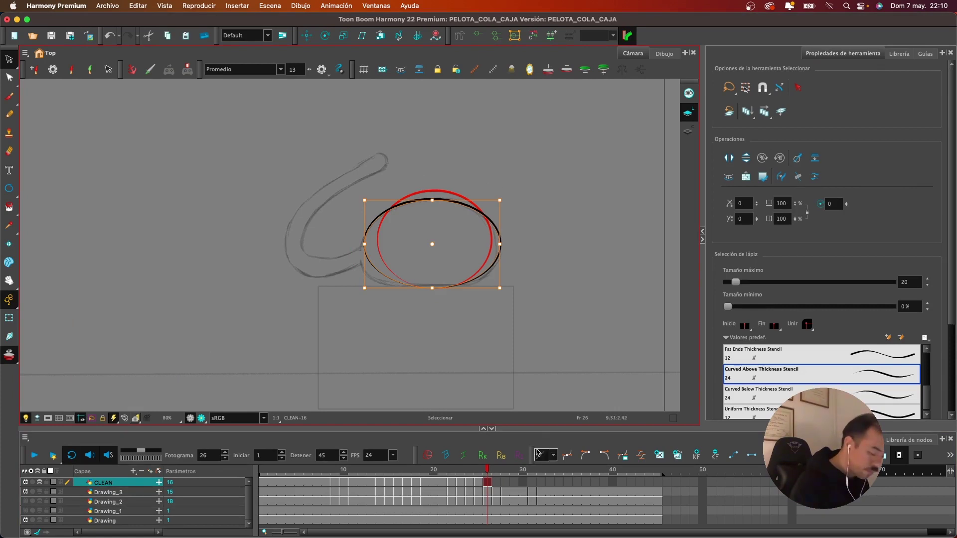
key(.)
key(cmd+v)
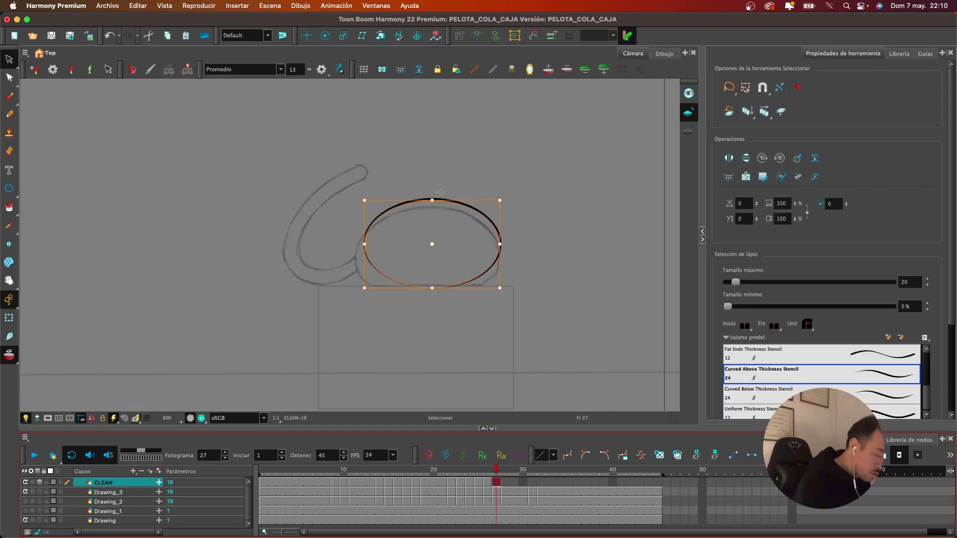
Lower the top of the frame 27 ellipse, widen it on both sides to fit the rough ball, and go to frame 28
drag(432, 200, 432, 207)
drag(364, 248, 364, 246)
drag(500, 247, 506, 248)
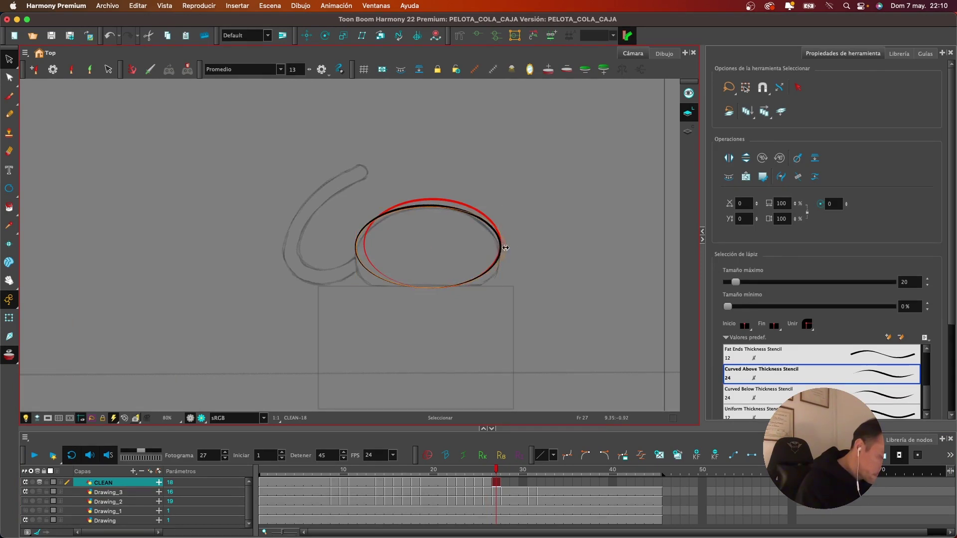
click(509, 482)
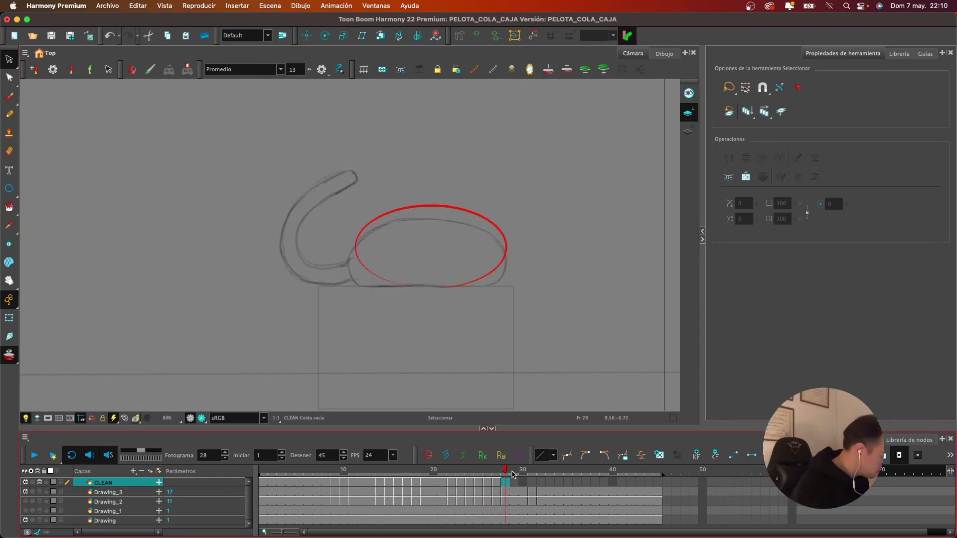
Paste the ellipse at frame 28 of the CLEAN layer, lower its top and widen both sides to fit the rough ball
key(ctrl+v)
drag(432, 202, 430, 216)
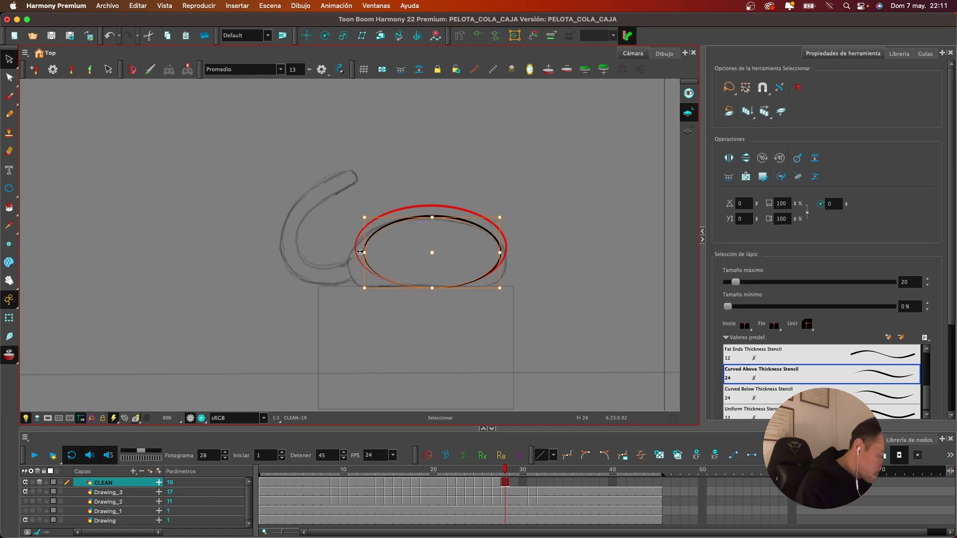
drag(359, 252, 350, 257)
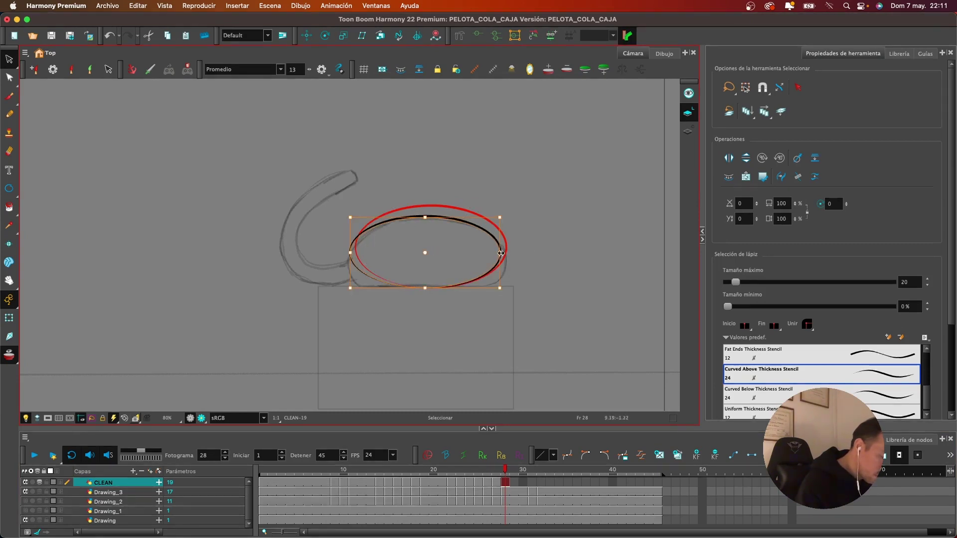
drag(504, 253, 509, 254)
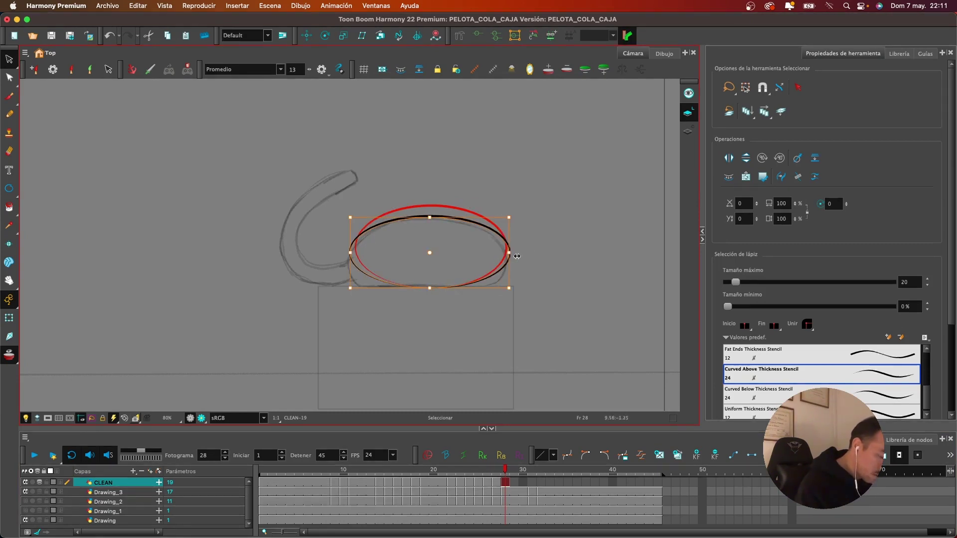
Paste the ellipse at frame 31 of the CLEAN layer, lower its top slightly and widen it on both sides
click(532, 482)
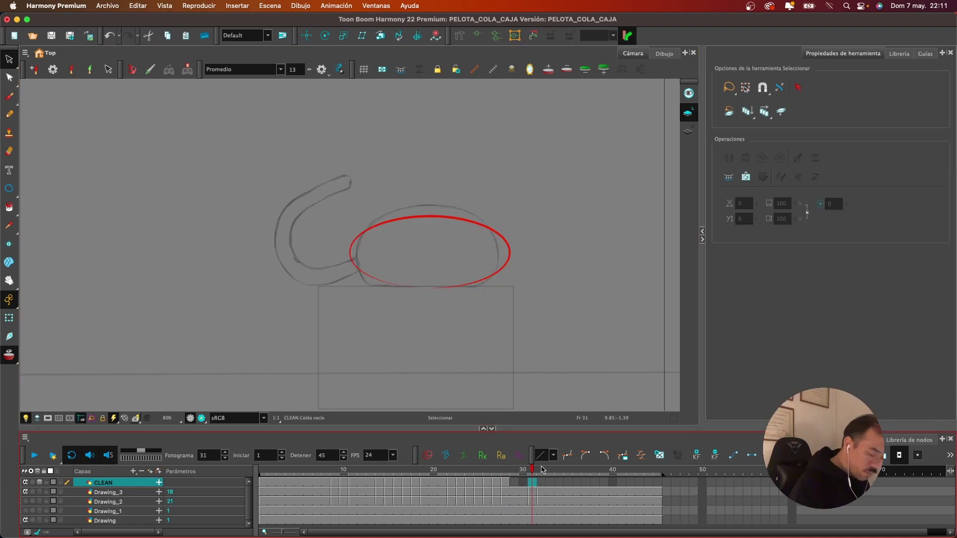
key(ctrl+v)
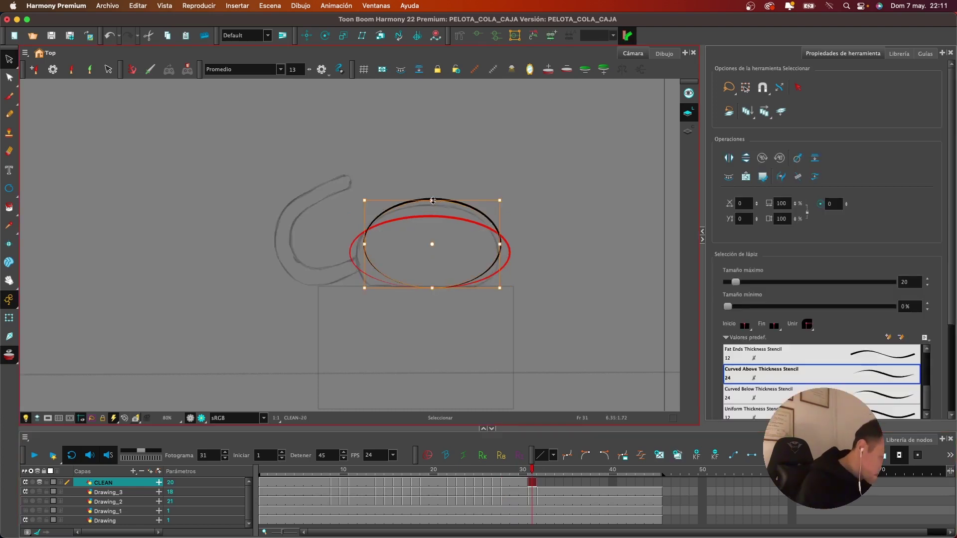
drag(364, 246, 358, 246)
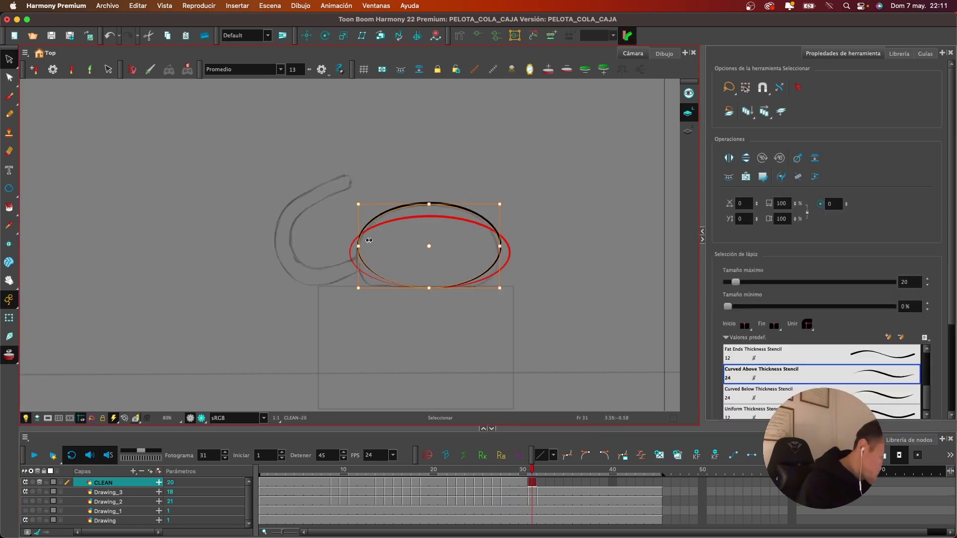
drag(500, 248, 512, 246)
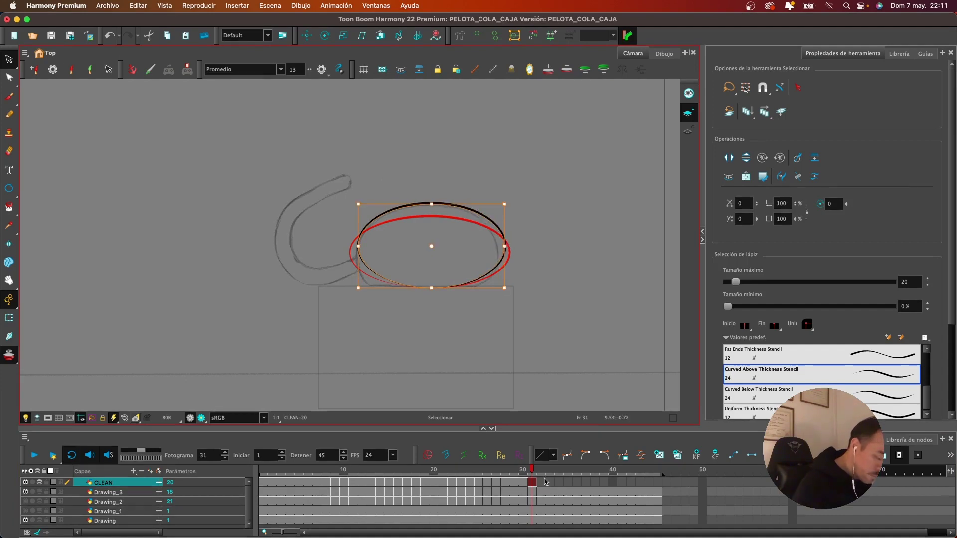
Copy the rounder ellipse from frame 25 and paste it at frame 32 of the CLEAN layer
click(544, 480)
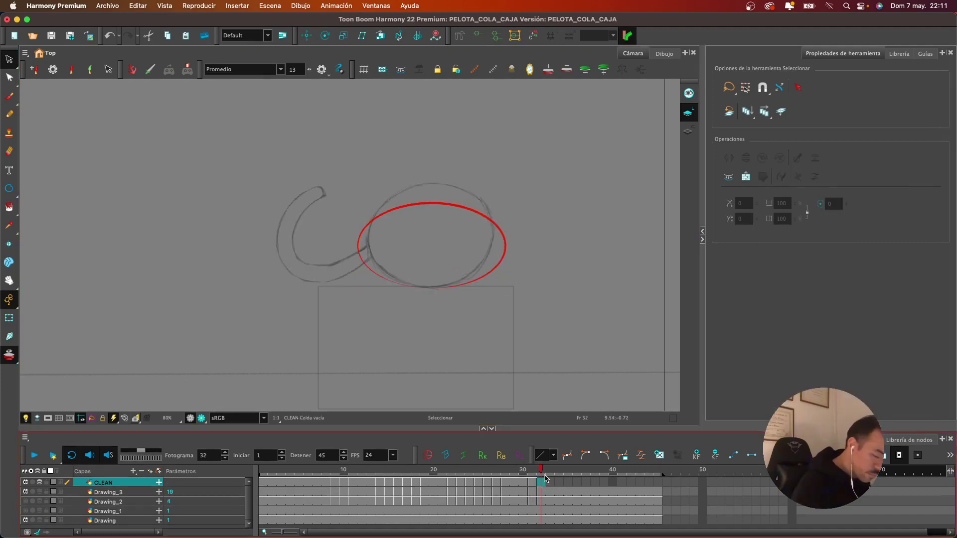
click(496, 483)
click(487, 483)
click(478, 482)
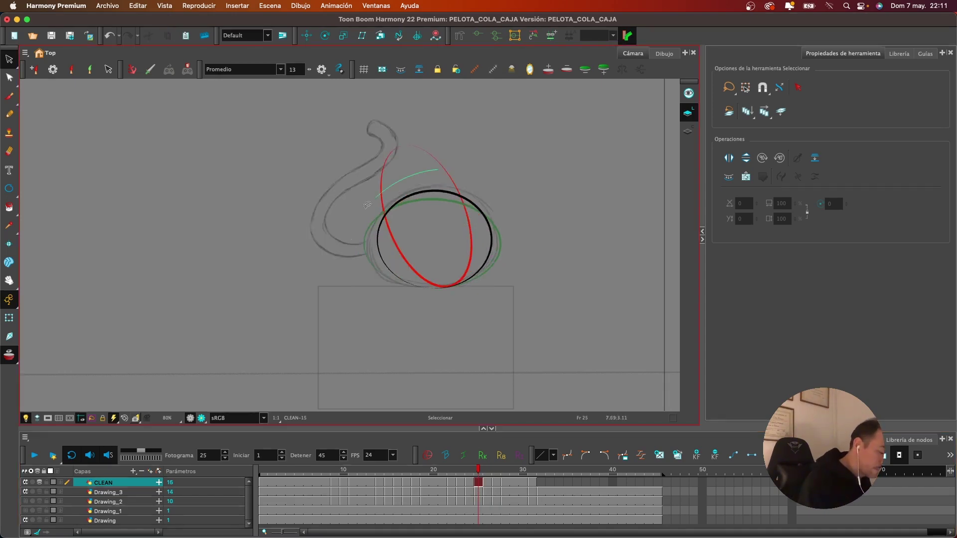
click(383, 207)
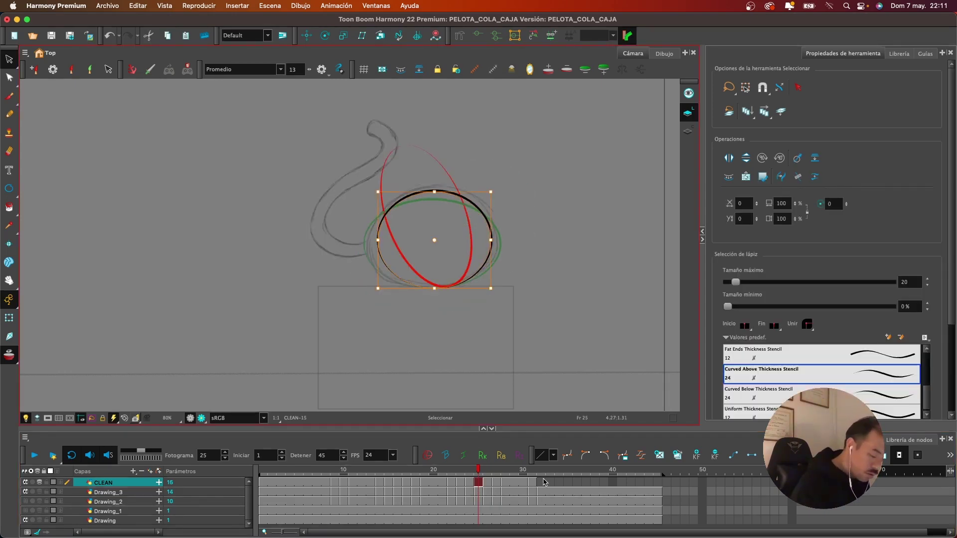
click(543, 482)
key(super+v)
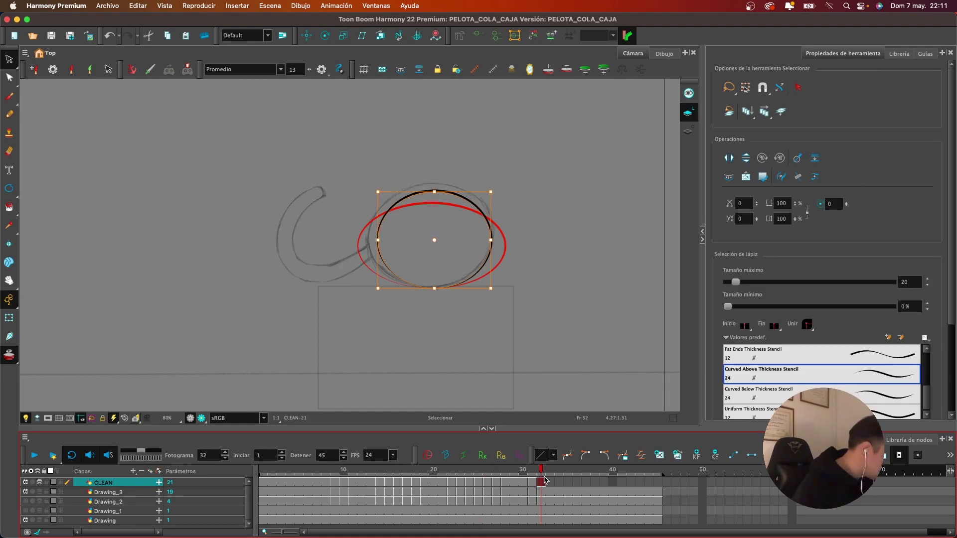
Extend the exposure of the frame 32 ellipse on the CLEAN layer to the end of the scene at frame 45
key(plus)
key(plus)
key(plus)
key(plus)
key(plus)
key(plus)
key(plus)
key(plus)
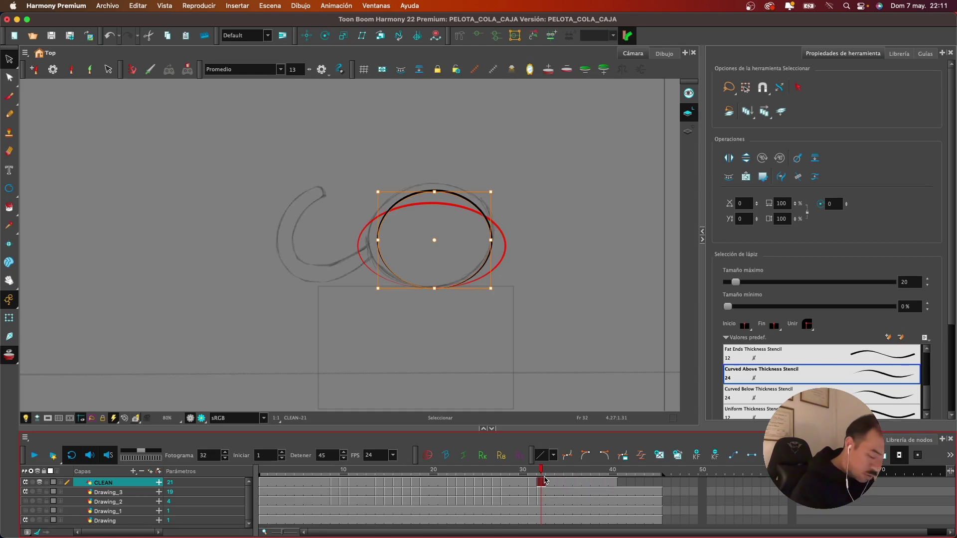
key(plus)
key(plus)
key(plus)
key(plus)
key(plus)
Scrub through the timeline to review the cleaned ball against the rough animation
drag(476, 224, 528, 233)
key(1)
key(1)
drag(496, 289, 543, 291)
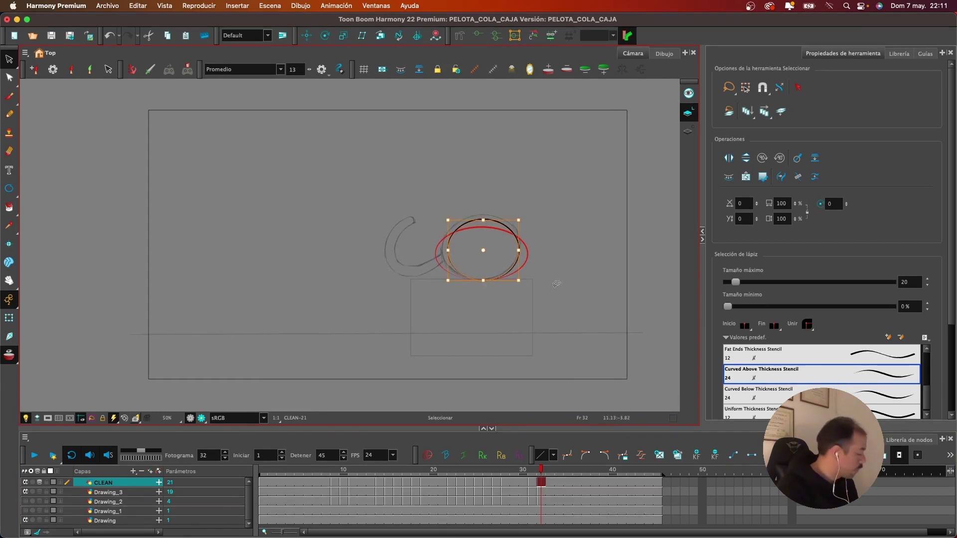
scroll(594, 273, up, 1)
scroll(567, 336, up, 1)
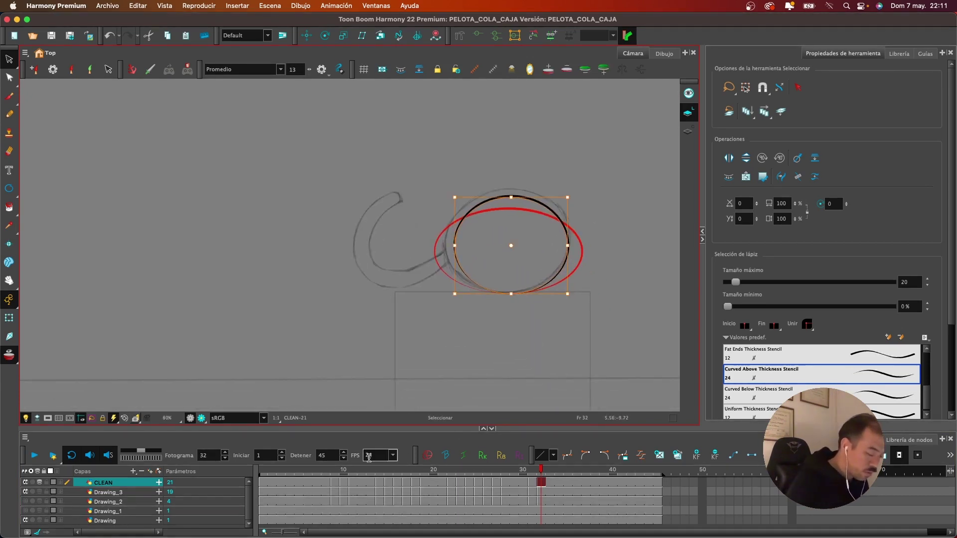
mouse_move(306, 472)
mouse_down()
mouse_move(542, 463)
mouse_move(316, 471)
mouse_move(515, 471)
mouse_move(451, 458)
mouse_move(316, 471)
mouse_move(538, 471)
mouse_move(316, 471)
mouse_move(524, 471)
mouse_move(391, 456)
mouse_move(484, 459)
mouse_up()
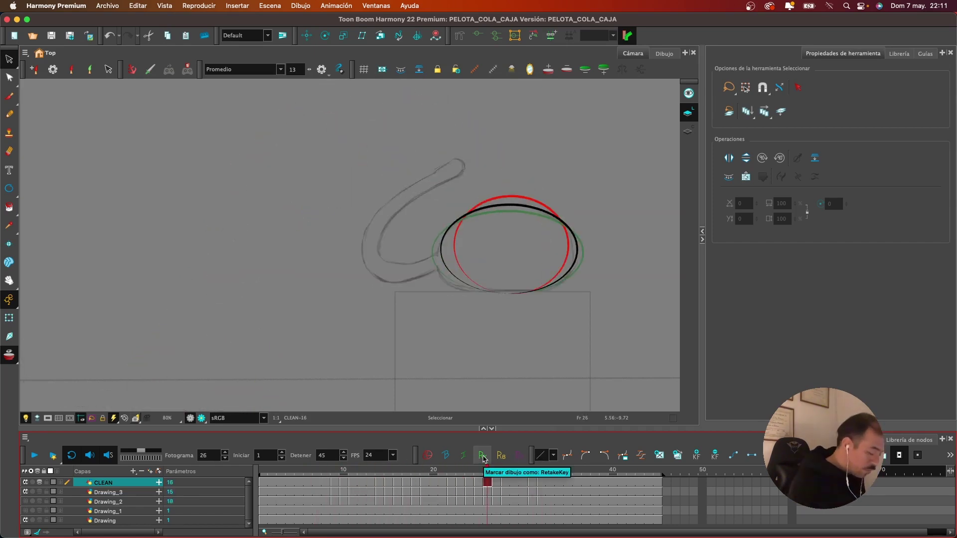
Add a vector drawing layer named CLEAN_COLA directly above Drawing_3 and go to its first frame
click(115, 491)
key(super+r)
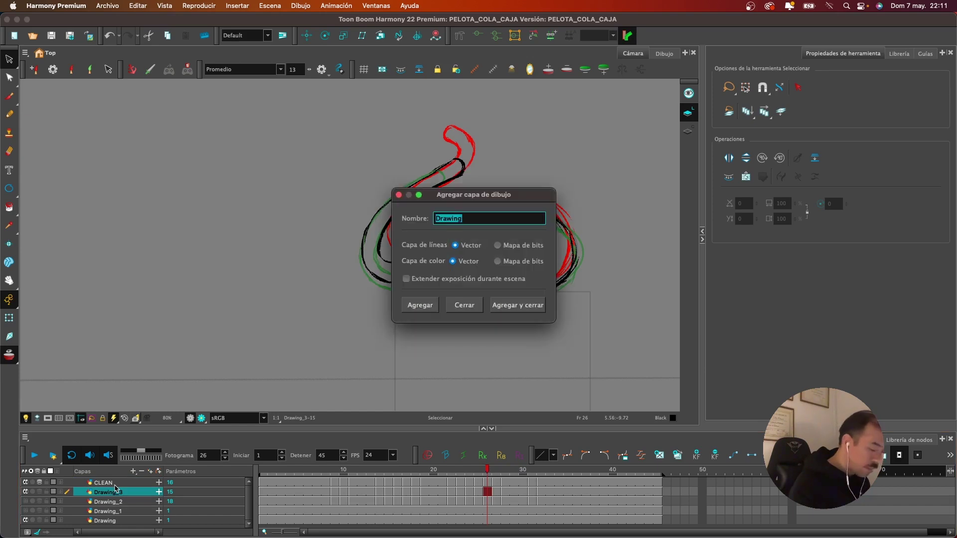
text(CLEAN_COLA)
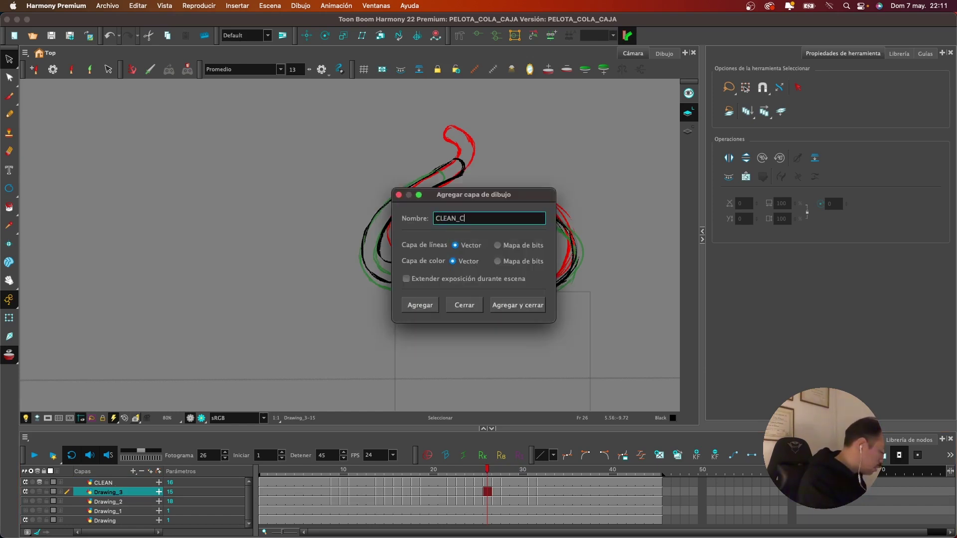
click(513, 301)
click(265, 492)
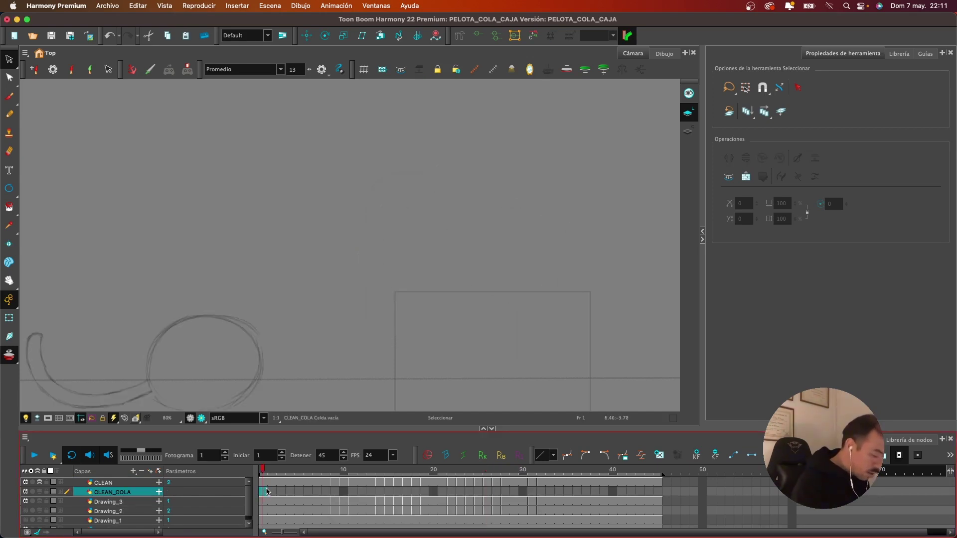
Select the empty frame 1 cell of CLEAN_COLA and activate the Pencil tool for tracing the rough tail
drag(387, 286, 447, 237)
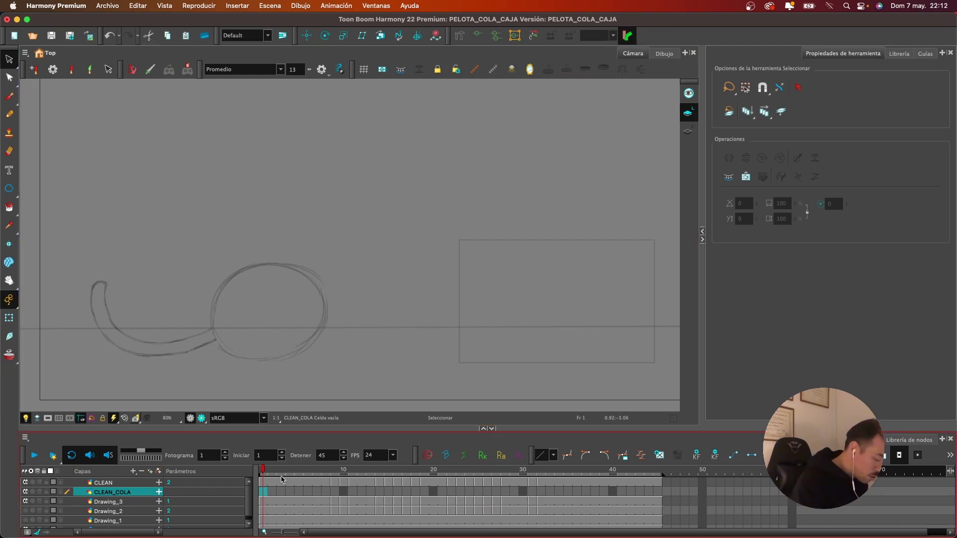
click(267, 482)
click(266, 500)
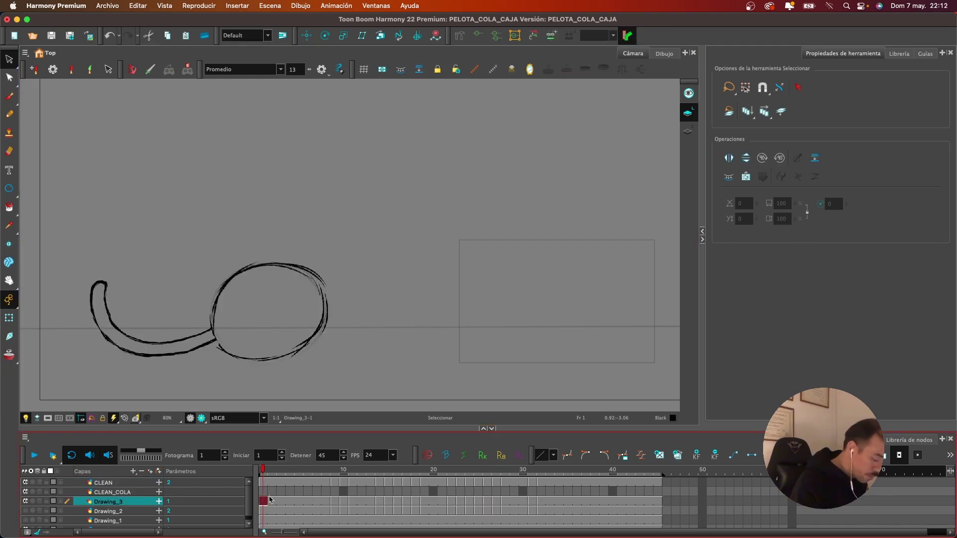
click(270, 492)
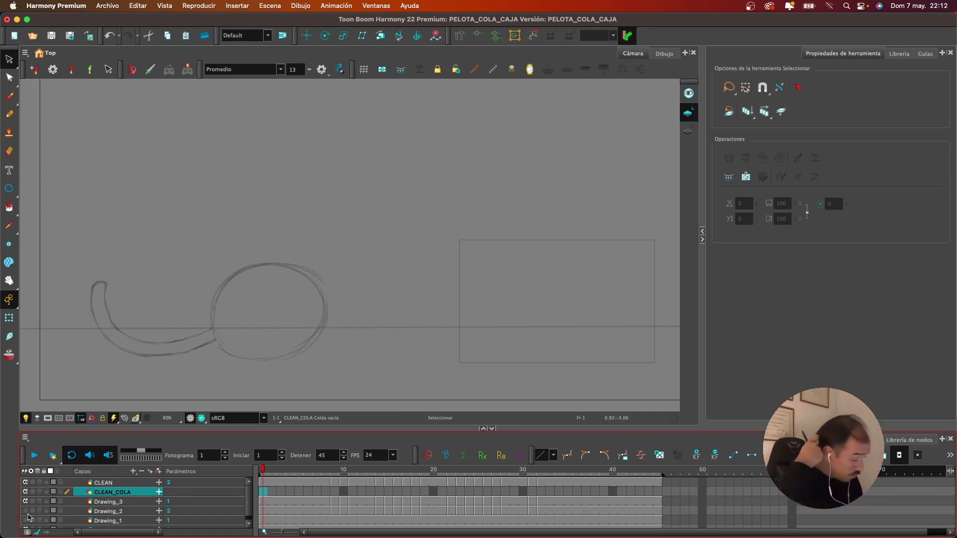
click(9, 114)
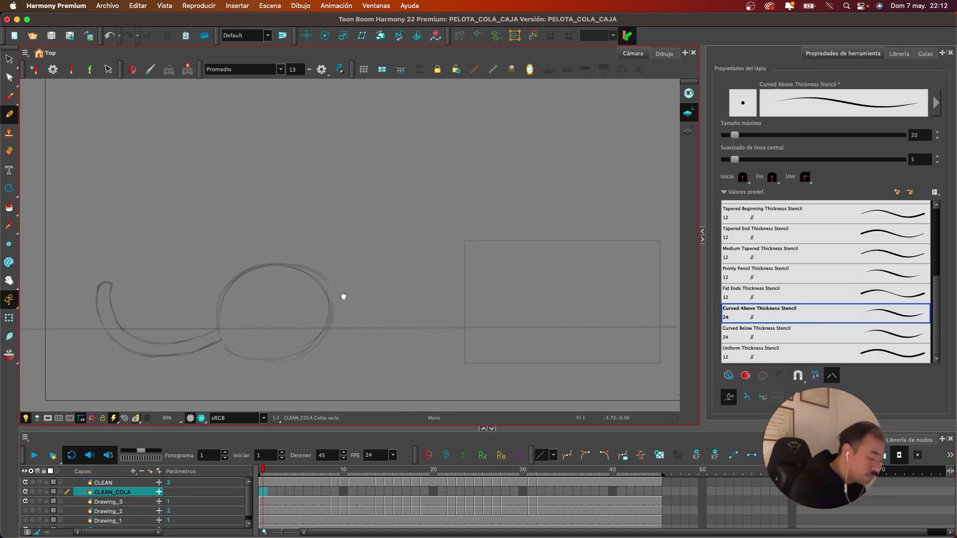
drag(337, 309, 448, 260)
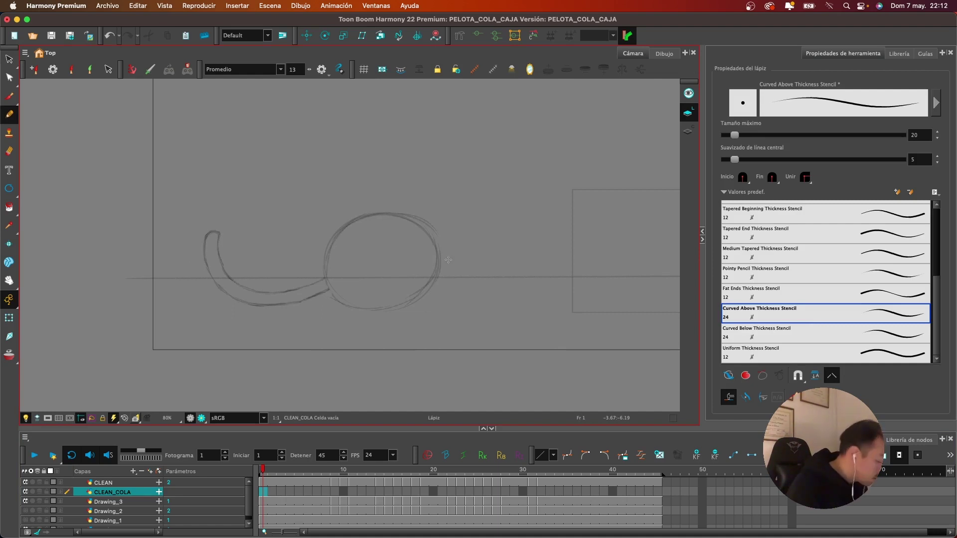
Examine the available line stabilizer modes, leaving Promedio selected
click(294, 70)
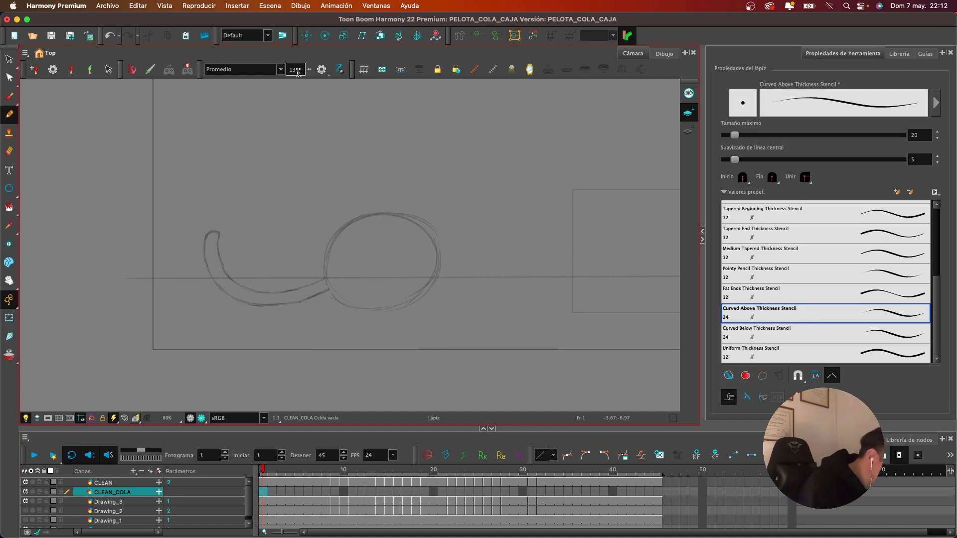
drag(401, 145, 408, 214)
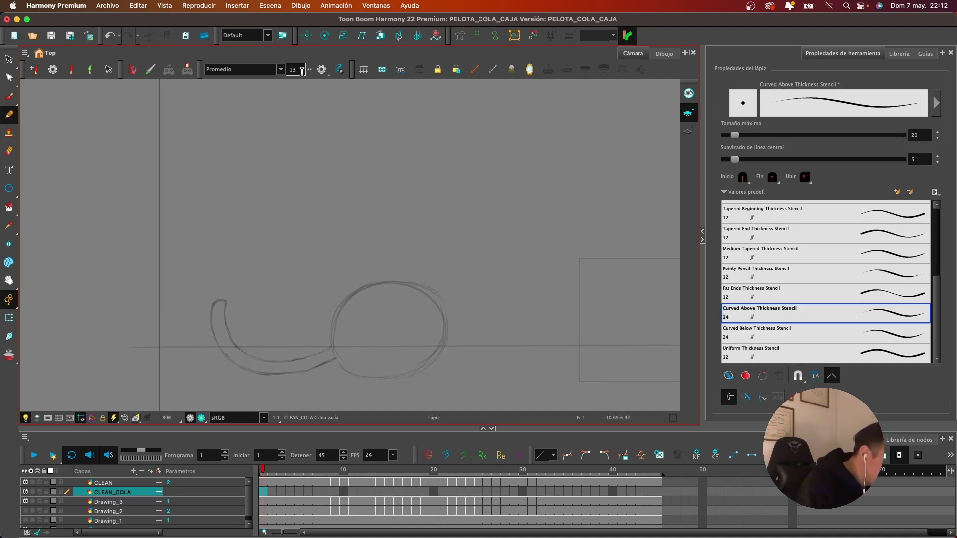
click(280, 69)
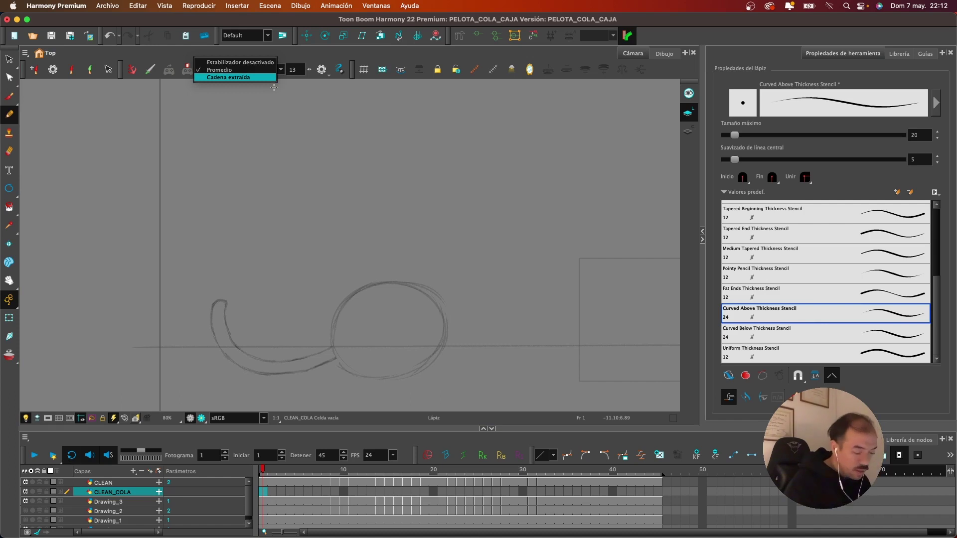
click(545, 51)
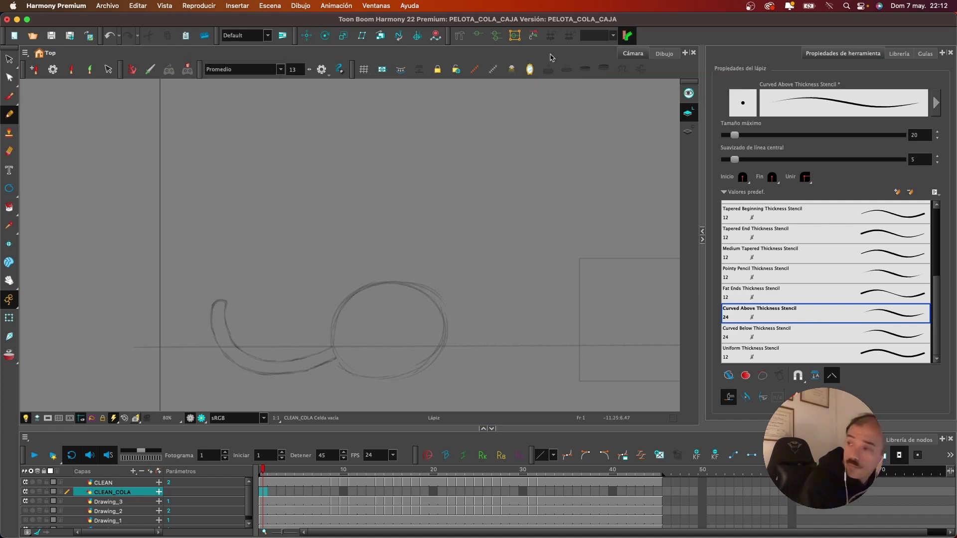
Examine the list of toolbars available for the camera view, including the Configuración de pluma entry
right_click(553, 58)
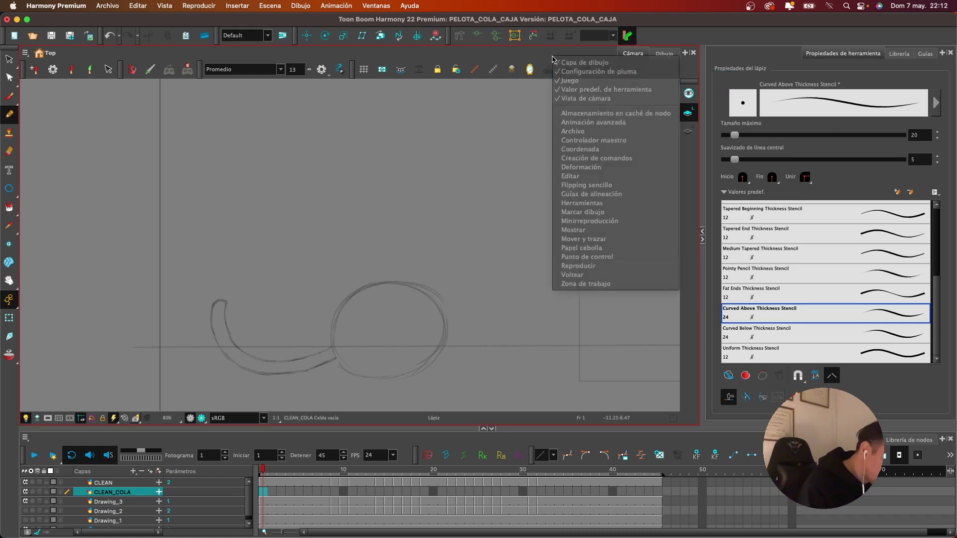
right_click(552, 56)
right_click(553, 56)
right_click(552, 57)
right_click(552, 56)
right_click(550, 56)
right_click(549, 57)
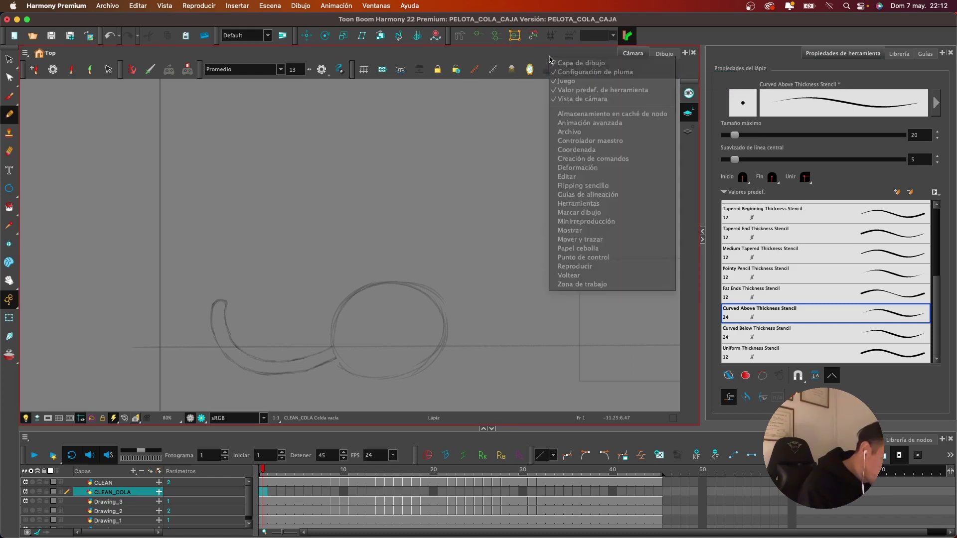
click(549, 57)
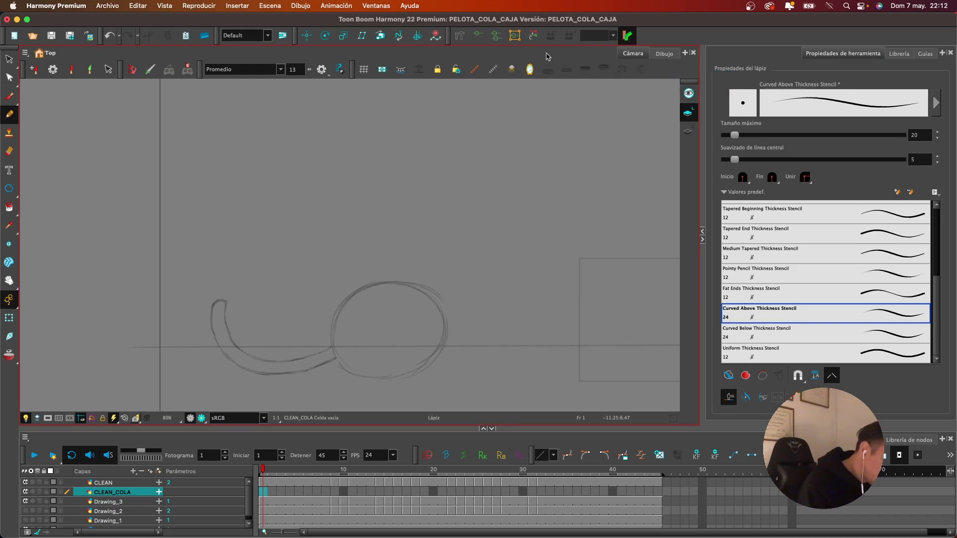
right_click(548, 56)
click(551, 57)
right_click(558, 58)
click(559, 58)
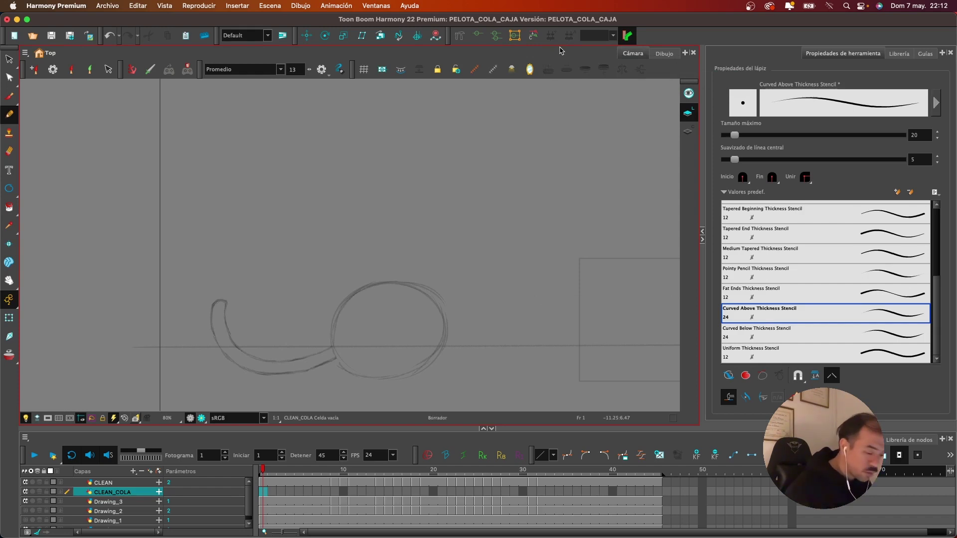
right_click(547, 60)
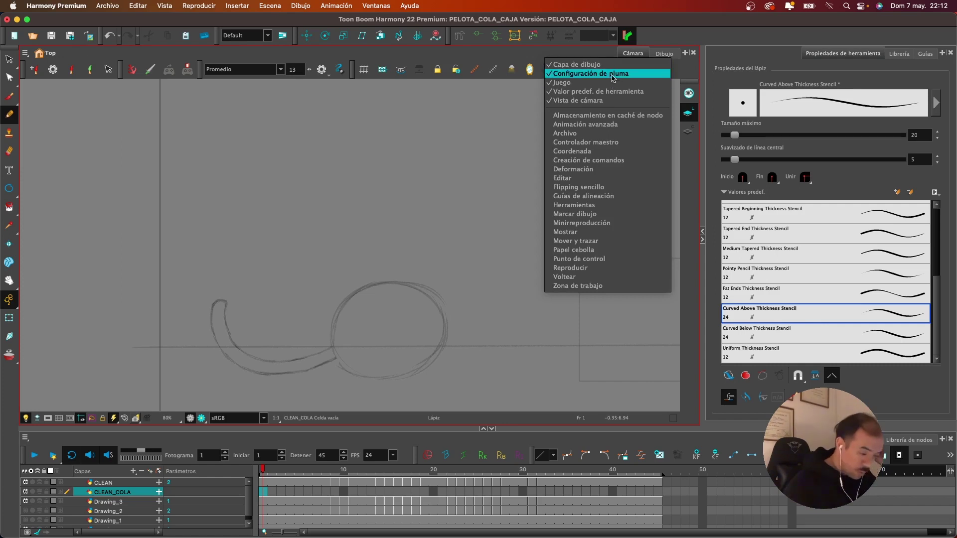
click(523, 54)
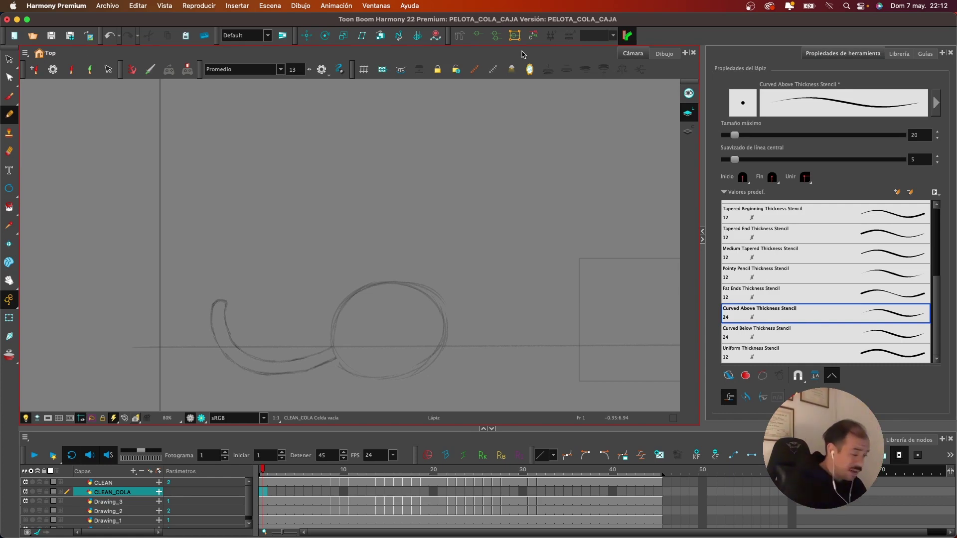
Set the line stabilizer amount to 70 and undo the test mark made on the canvas
double_click(296, 70)
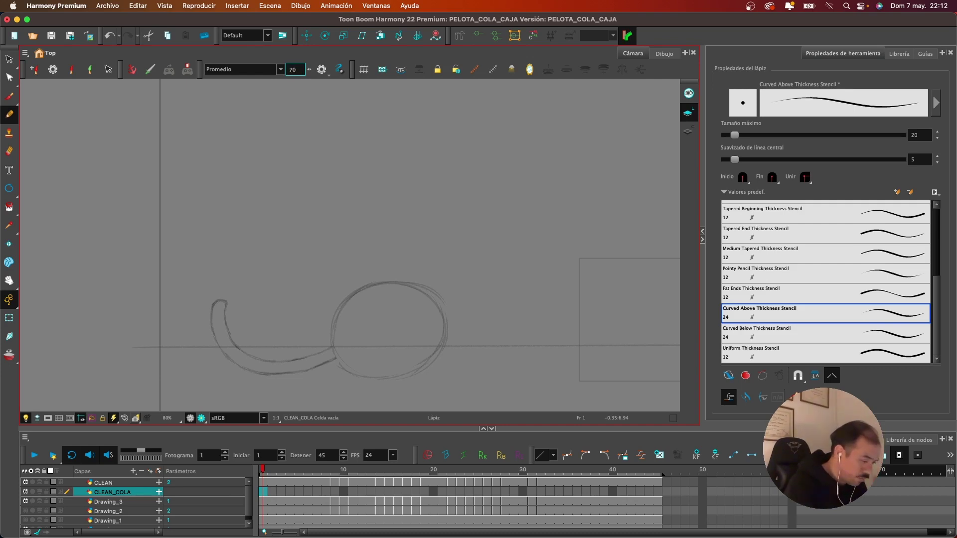
click(485, 231)
key(super+z)
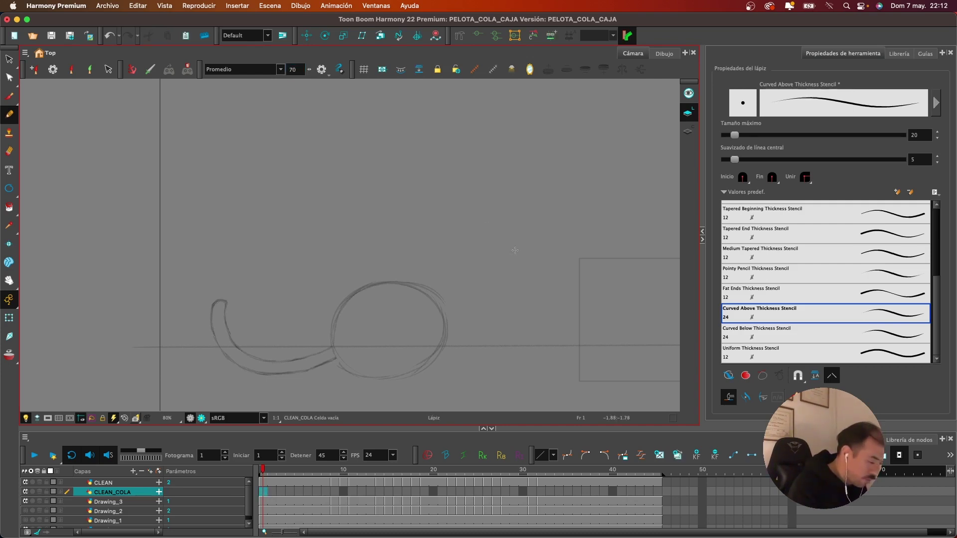
Trace the tail's tip and inner edge up to the ball on frame 1 of CLEAN_COLA
drag(498, 281, 527, 261)
key(2)
key(2)
key(2)
drag(442, 286, 500, 192)
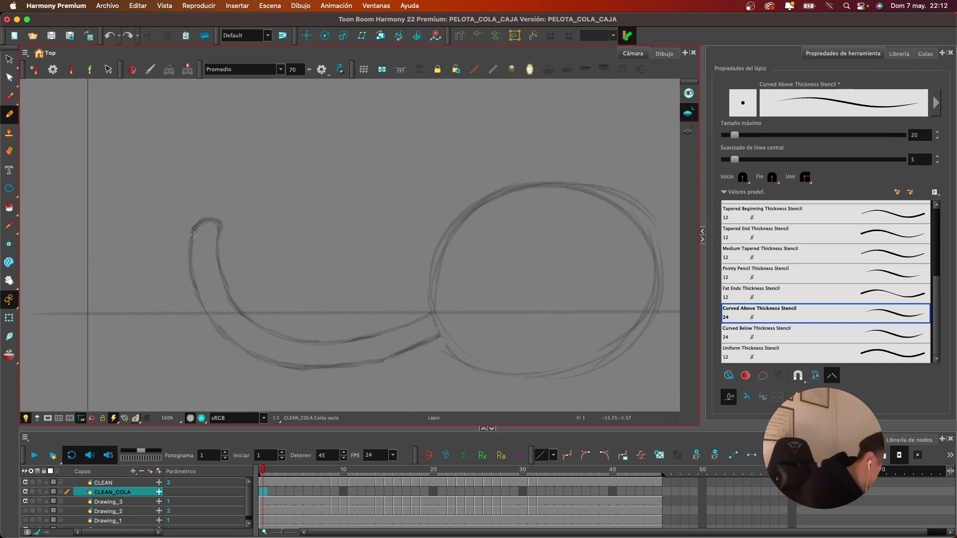
mouse_move(191, 229)
mouse_down()
mouse_move(224, 231)
mouse_move(223, 278)
mouse_move(242, 317)
mouse_move(292, 345)
mouse_move(340, 350)
mouse_move(423, 313)
mouse_up()
key(ctrl+z)
key(ctrl+z)
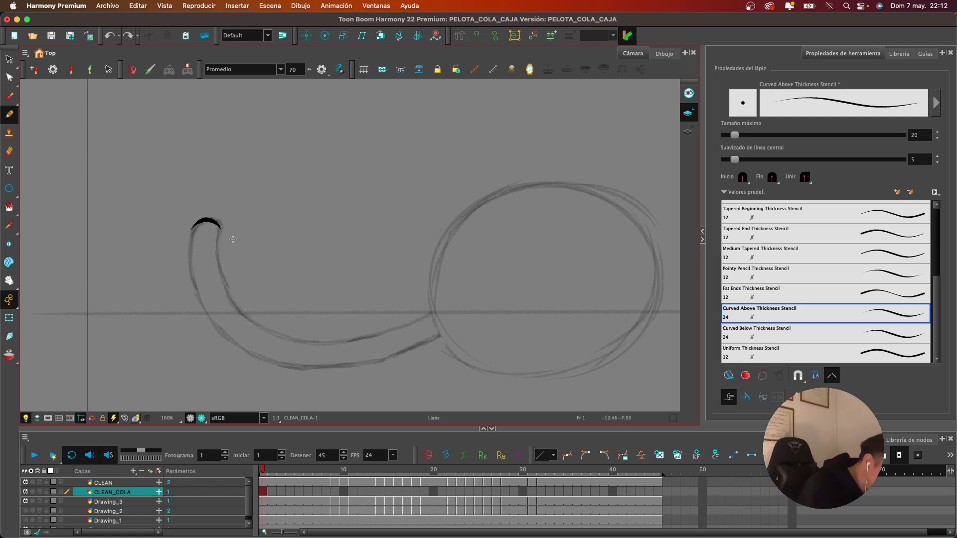
mouse_move(220, 225)
mouse_down()
mouse_move(269, 324)
mouse_move(450, 295)
mouse_up()
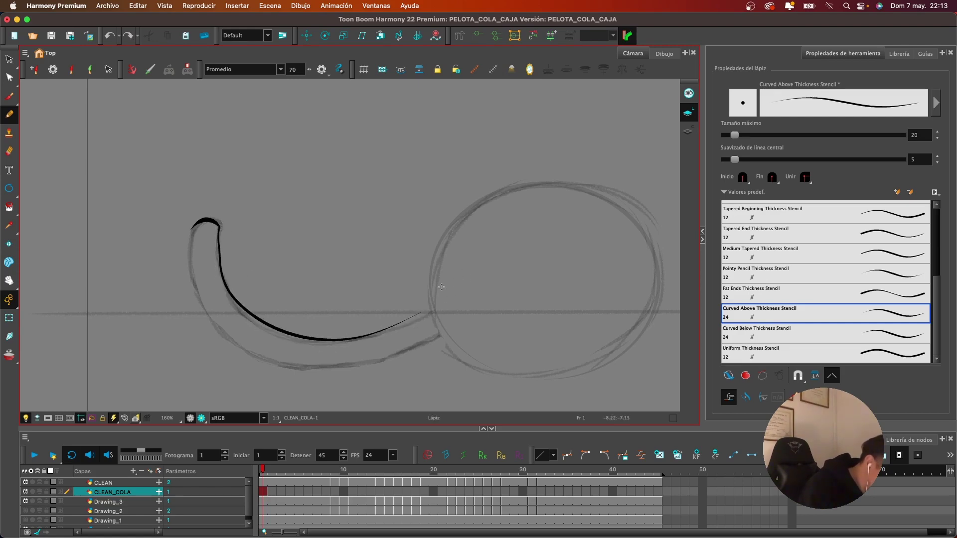
Try to trace the tail's outer edge between the tip and the ball with the Promedio stabilizer, undoing each attempt
mouse_move(197, 231)
mouse_down()
mouse_move(193, 252)
mouse_move(239, 335)
mouse_move(376, 355)
mouse_up()
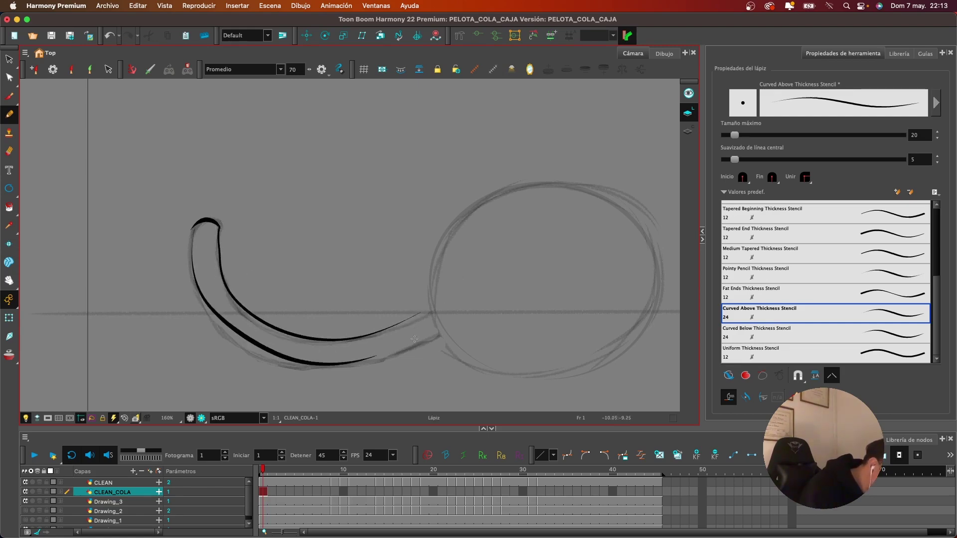
key(ctrl+z)
drag(450, 319, 529, 202)
drag(505, 257, 450, 210)
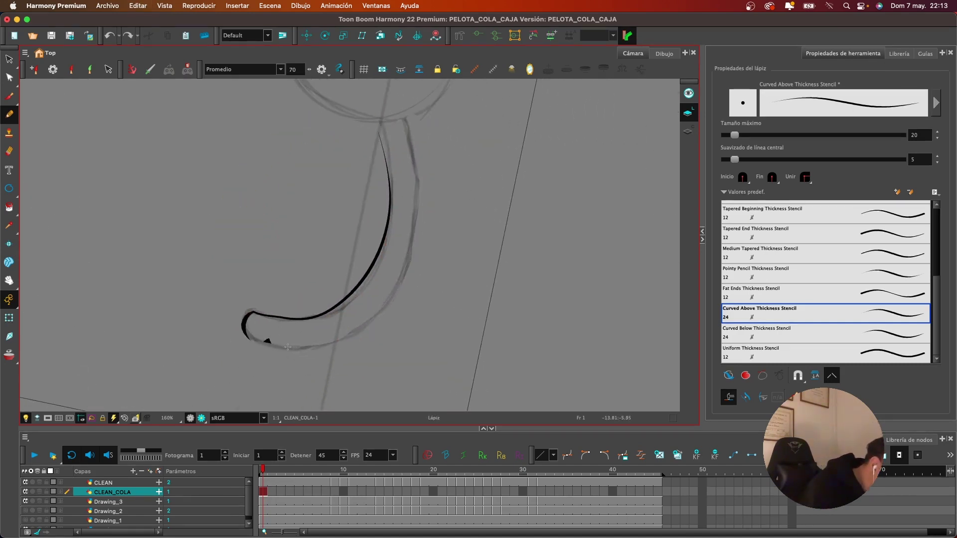
mouse_move(288, 347)
mouse_down()
mouse_move(385, 302)
mouse_move(419, 216)
mouse_move(400, 114)
mouse_move(416, 165)
mouse_move(414, 238)
mouse_move(396, 294)
mouse_move(355, 335)
mouse_move(269, 341)
mouse_up()
key(ctrl+z)
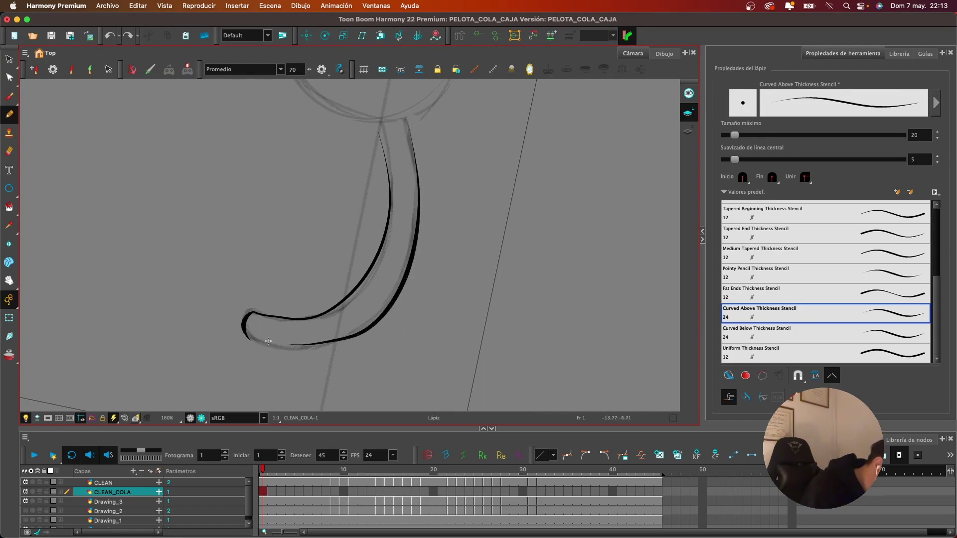
key(ctrl+z)
mouse_move(405, 122)
mouse_down()
mouse_move(414, 242)
mouse_move(376, 318)
mouse_move(332, 350)
mouse_move(268, 354)
mouse_move(328, 340)
mouse_move(377, 303)
mouse_move(409, 251)
mouse_move(407, 137)
mouse_move(409, 159)
mouse_up()
key(ctrl+z)
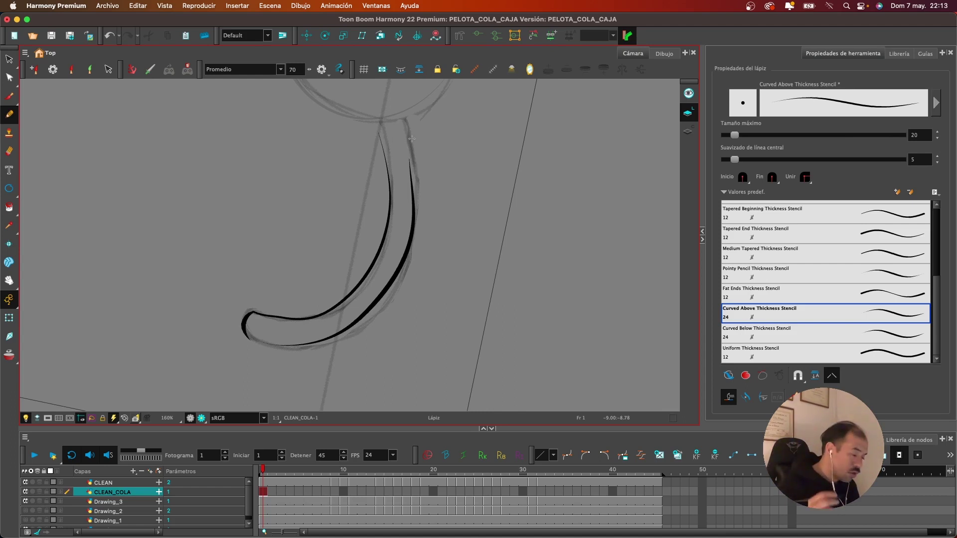
key(super+z)
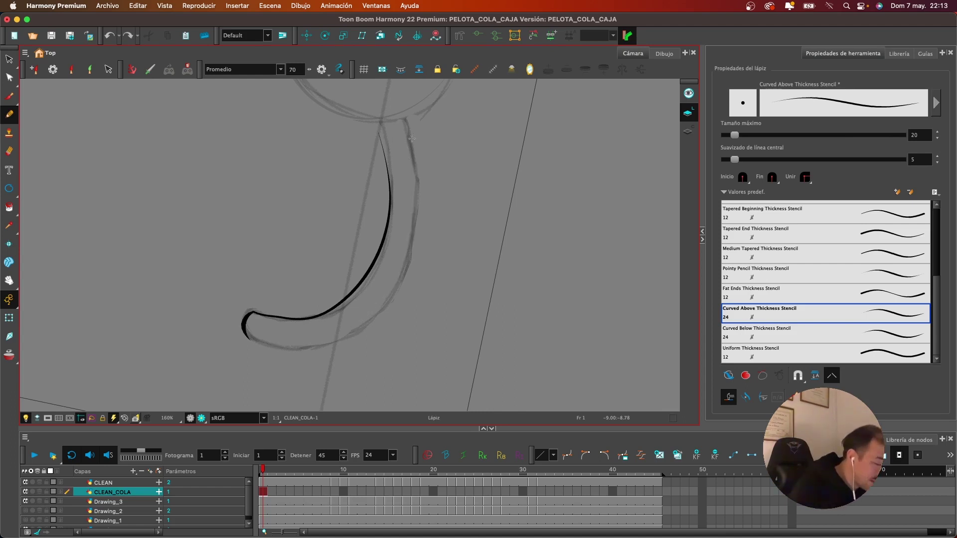
Switch the line stabilizer to Cadena extraída and trace the tail's outer edge from the tip up to the ball
click(281, 69)
click(276, 76)
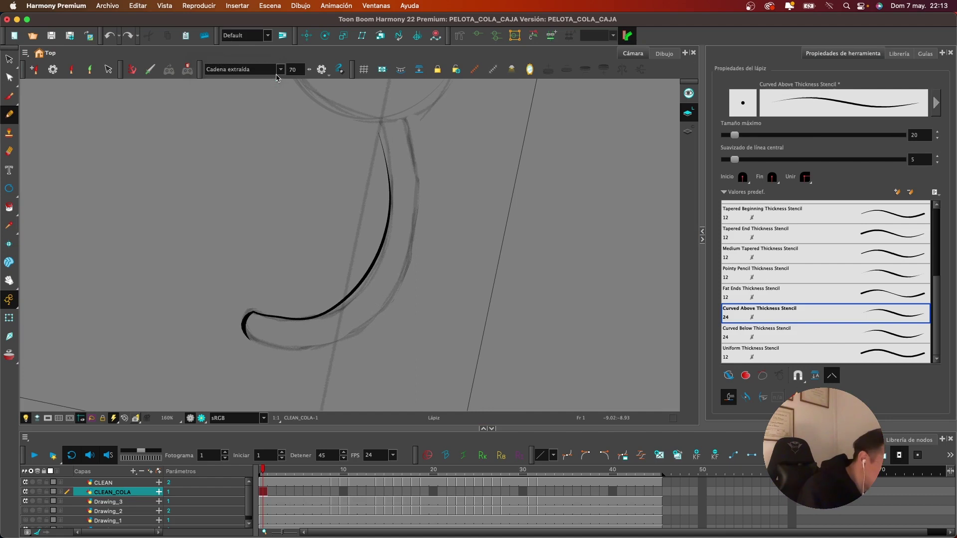
scroll(383, 159, up, 1)
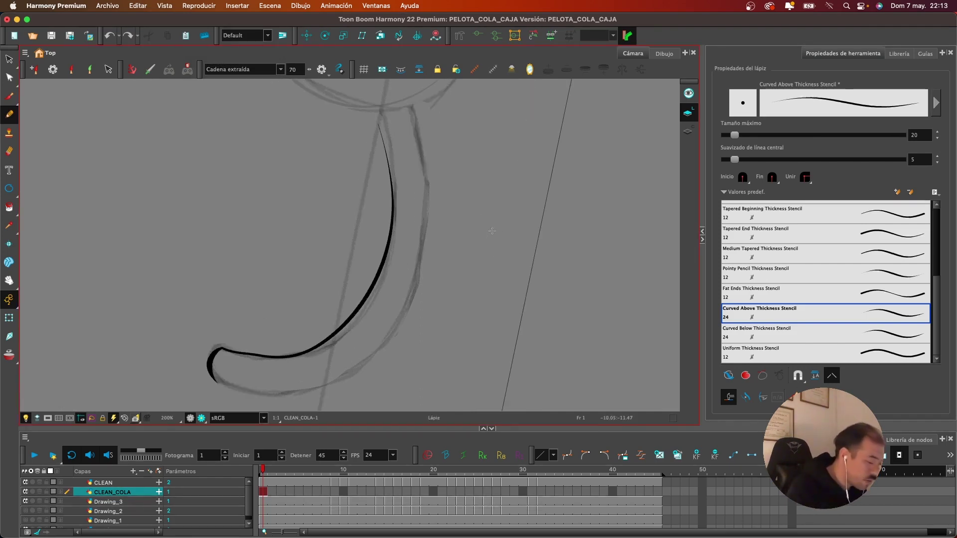
drag(478, 282, 456, 274)
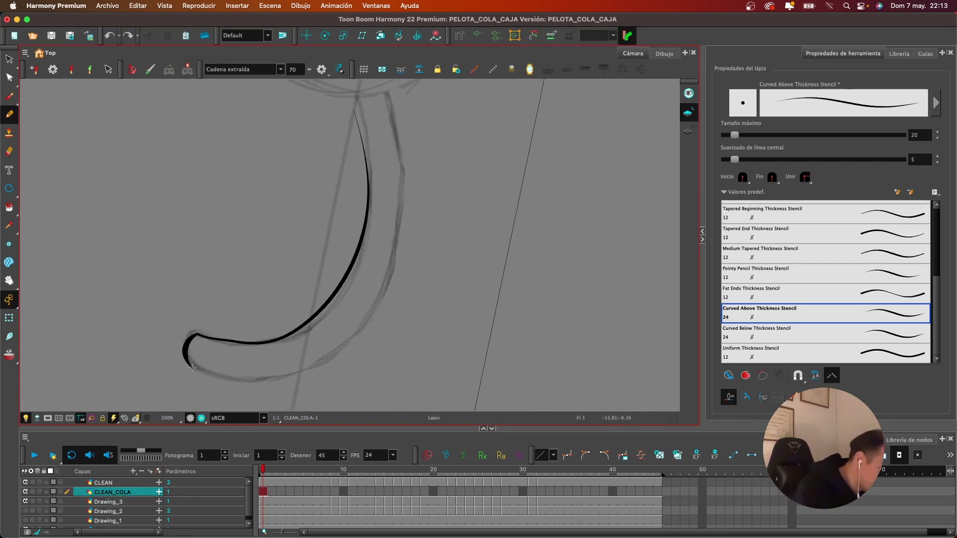
mouse_move(192, 366)
mouse_down()
mouse_move(270, 384)
mouse_move(318, 374)
mouse_move(379, 297)
mouse_move(393, 272)
mouse_move(400, 164)
mouse_move(386, 77)
mouse_up()
key(super+z)
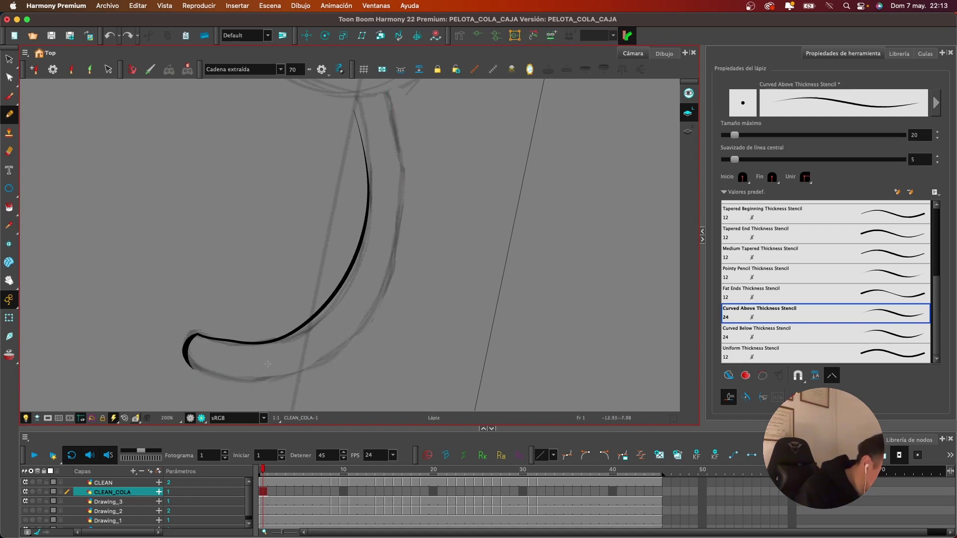
mouse_move(195, 364)
mouse_down()
mouse_move(244, 376)
mouse_move(289, 374)
mouse_move(340, 349)
mouse_move(385, 289)
mouse_move(402, 172)
mouse_move(383, 69)
mouse_up()
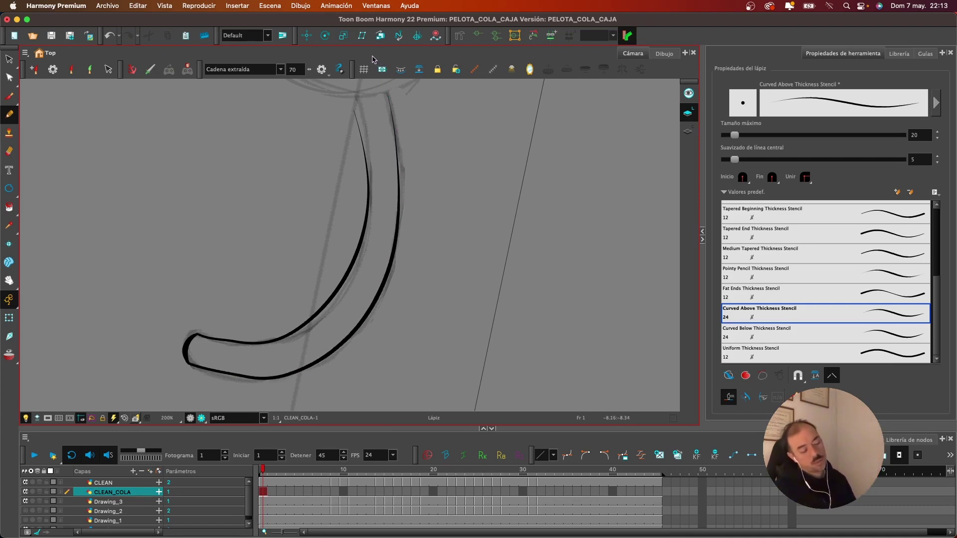
Erase the tail's inner edge line, redraw it from the tip to the ball, and undo the redrawn stroke
drag(486, 216, 546, 243)
mouse_move(336, 366)
mouse_down()
mouse_move(371, 337)
mouse_move(318, 361)
mouse_move(274, 362)
mouse_move(404, 288)
mouse_move(398, 305)
mouse_move(421, 194)
mouse_move(415, 137)
mouse_up()
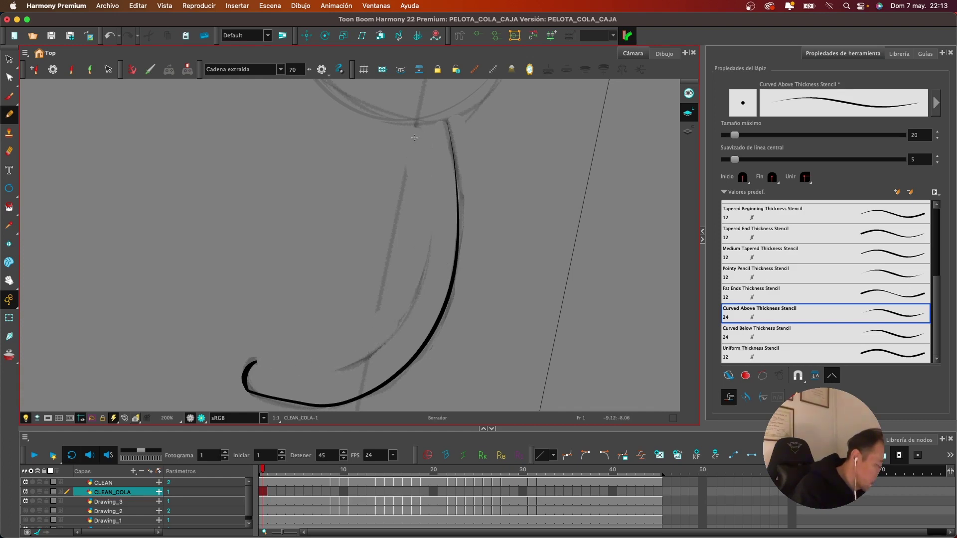
key(alt+/)
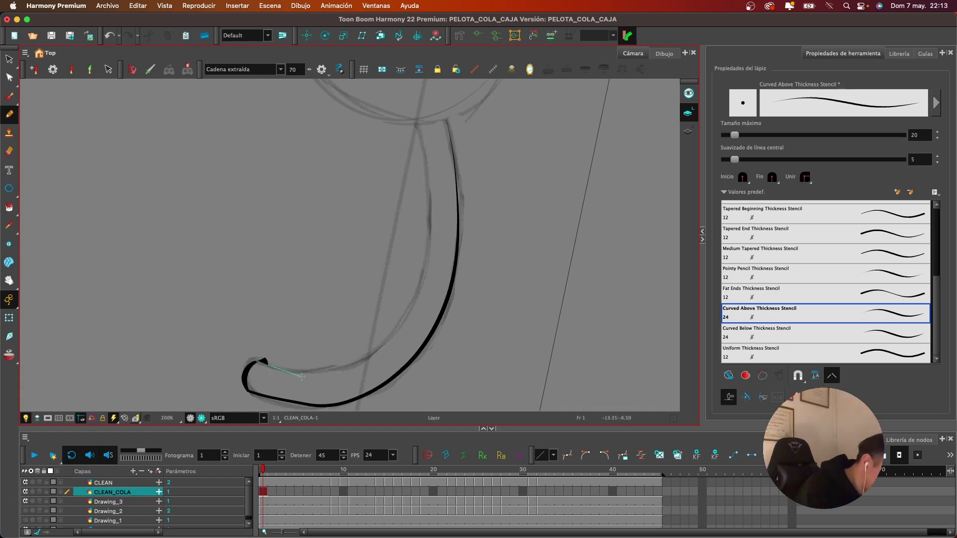
mouse_move(302, 378)
mouse_down()
mouse_move(345, 371)
mouse_move(379, 351)
mouse_move(419, 294)
mouse_move(436, 216)
mouse_move(417, 114)
mouse_up()
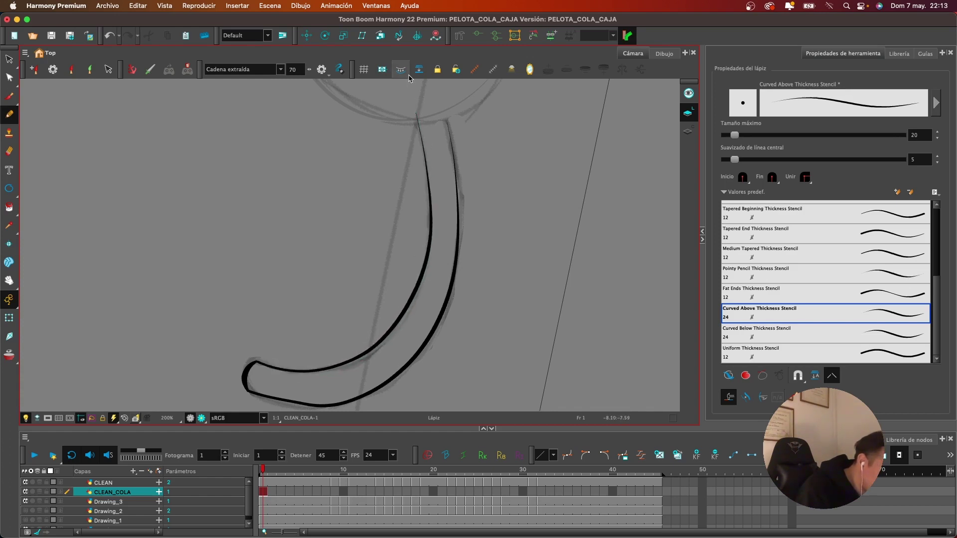
scroll(519, 231, down, 3)
key(super+z)
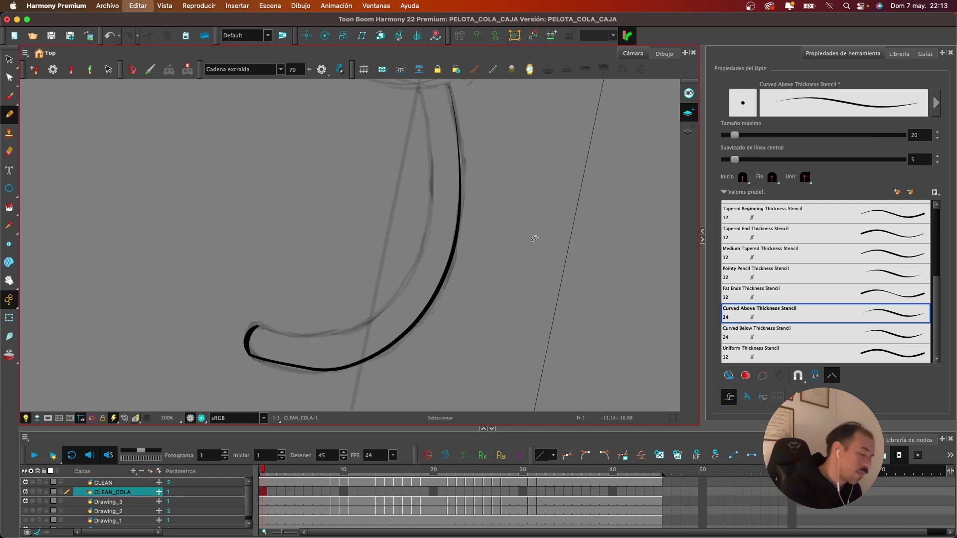
Retrace the tail's inner edge from the tip to the ball in one continuous stroke
scroll(535, 238, down, 3)
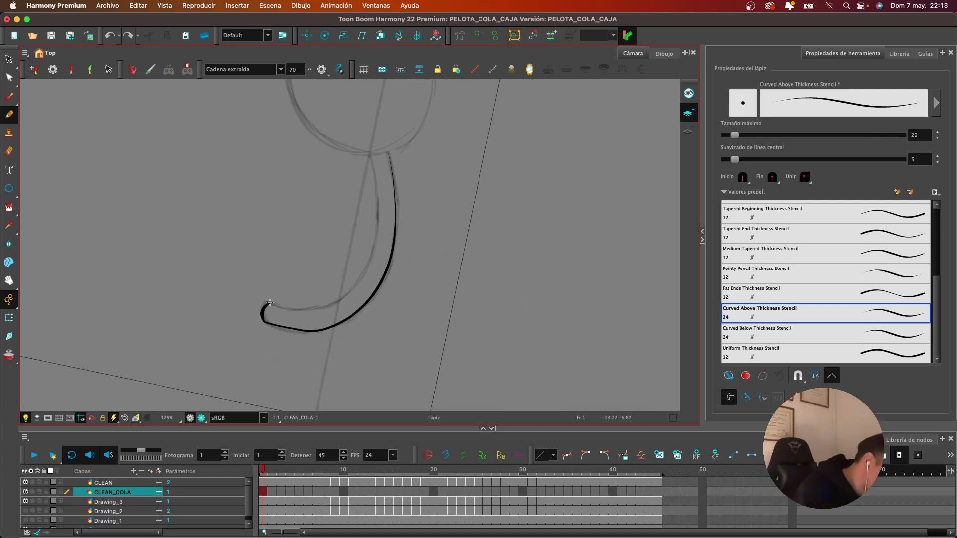
drag(329, 314, 343, 310)
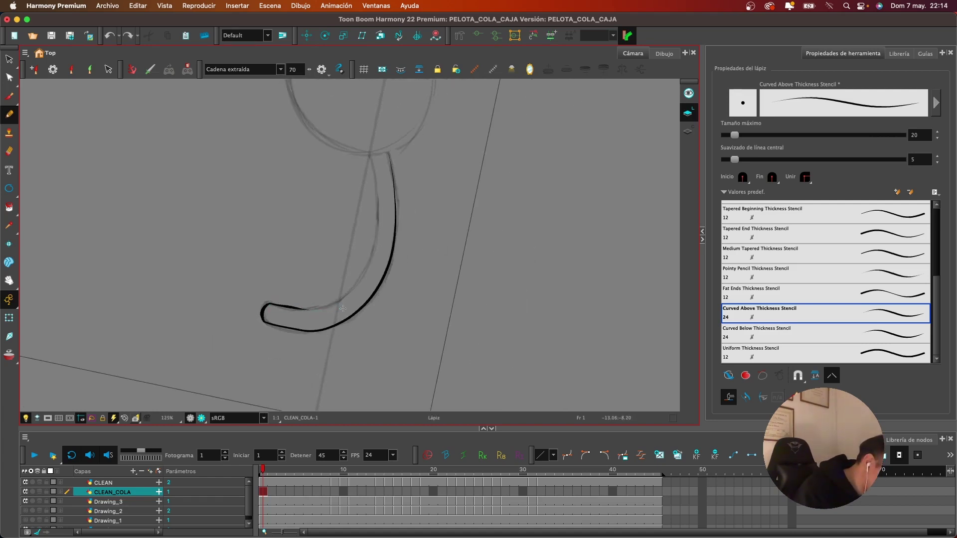
key(super+z)
key(2)
key(2)
drag(411, 301, 419, 287)
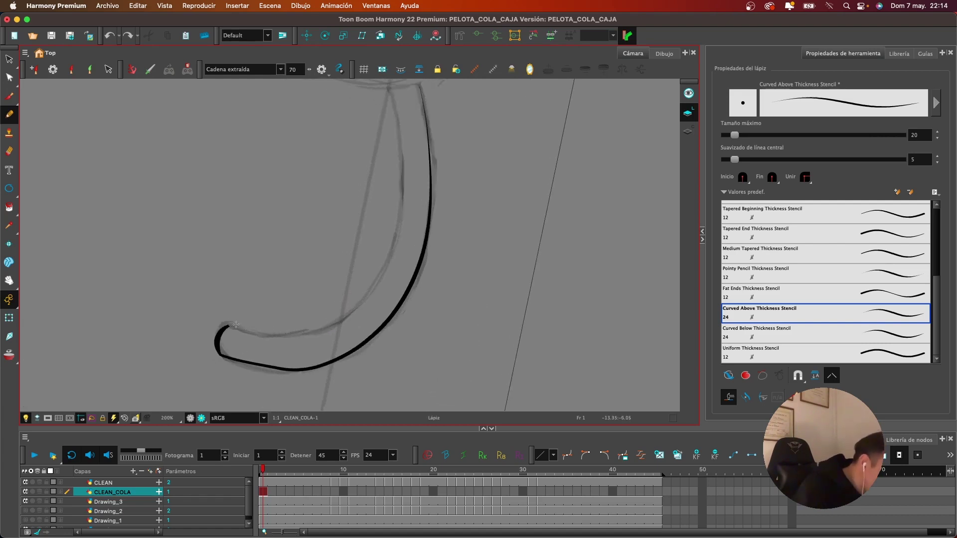
mouse_move(260, 342)
mouse_down()
mouse_move(338, 328)
mouse_move(394, 267)
mouse_move(407, 156)
mouse_move(383, 70)
mouse_up()
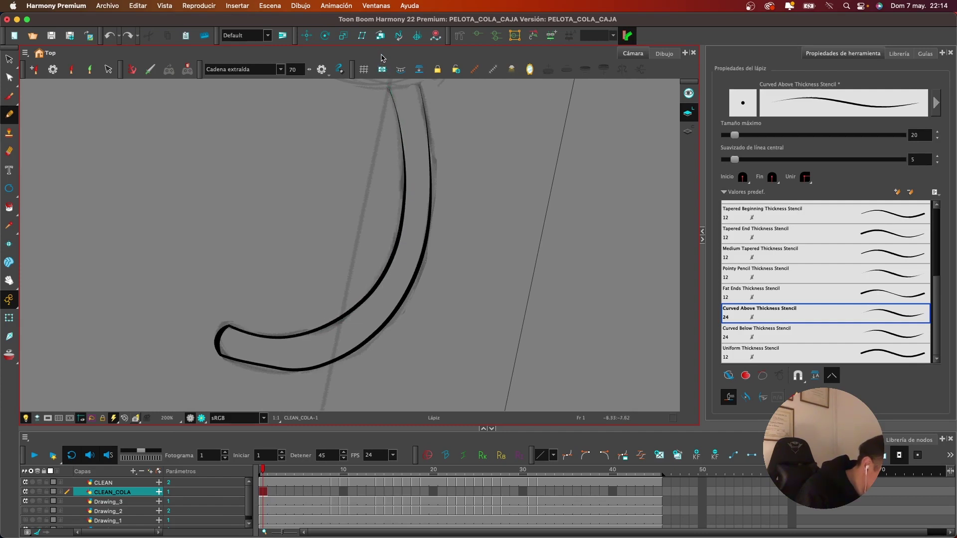
drag(578, 222, 545, 276)
key(2)
key(2)
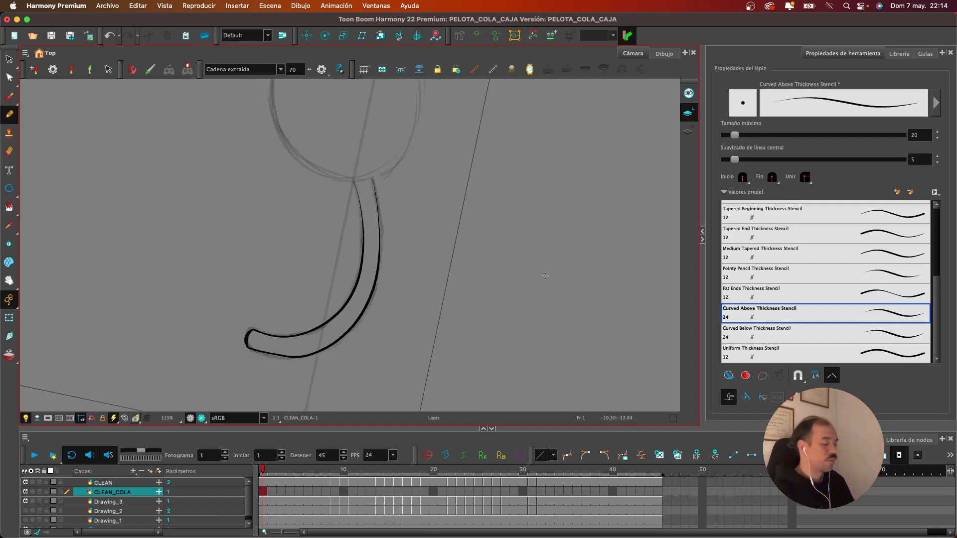
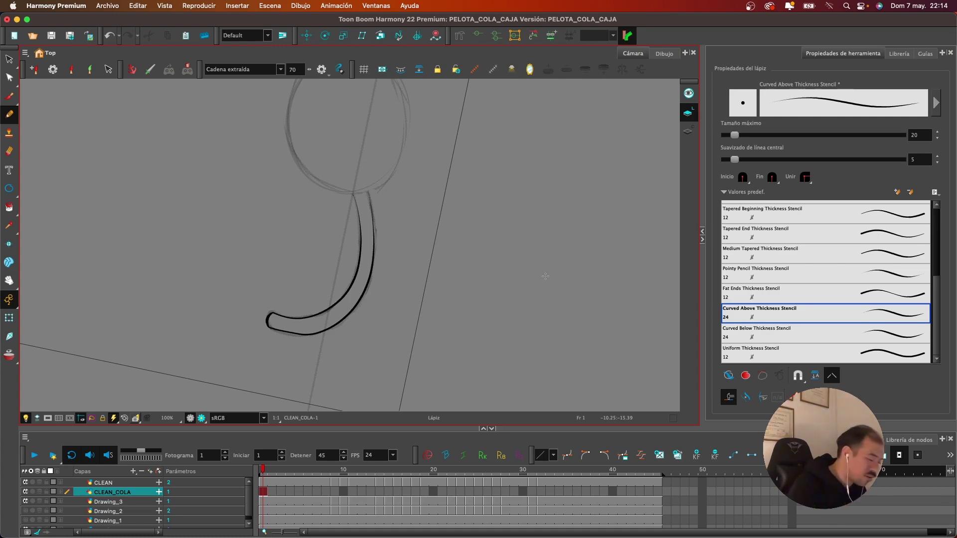
Delete all the traced tail strokes on frame 1 and return the line stabilizer to Promedio
key(alt+s)
mouse_move(357, 193)
mouse_down()
mouse_move(394, 349)
mouse_move(352, 195)
mouse_up()
key(Delete)
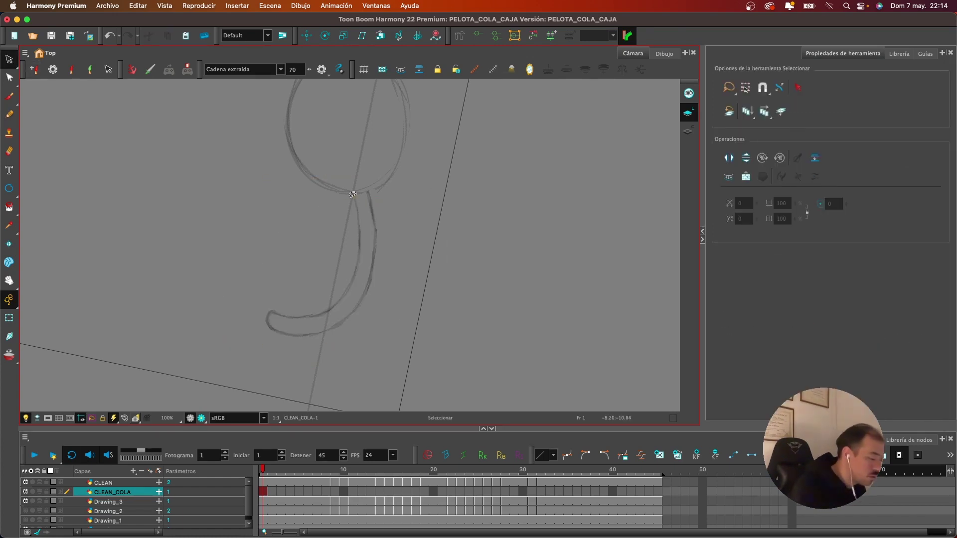
click(280, 71)
click(271, 65)
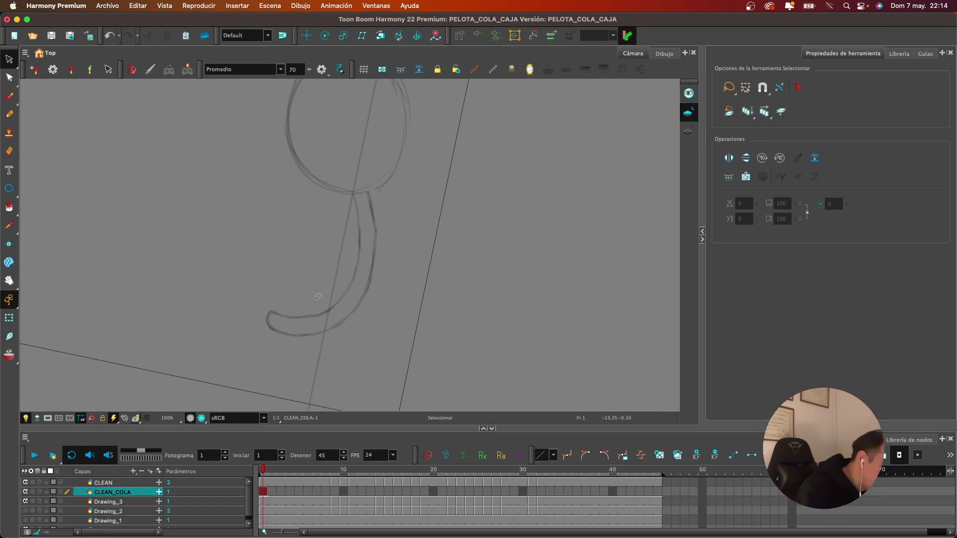
Activate the Pencil tool, undo the test strokes on the tail, and set the line stabilizer amount to 50
drag(318, 294, 292, 296)
key(2)
click(12, 114)
key(2)
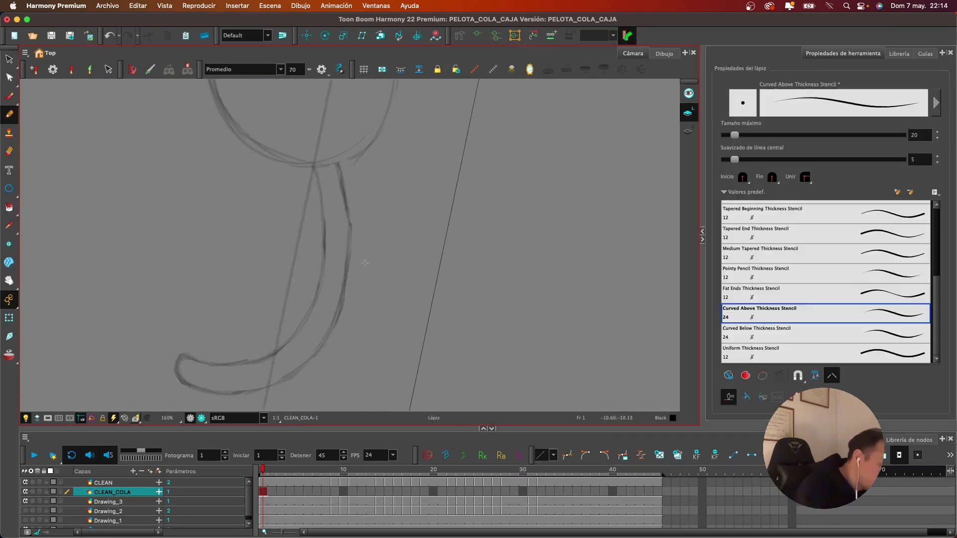
drag(355, 233, 393, 179)
drag(250, 294, 262, 328)
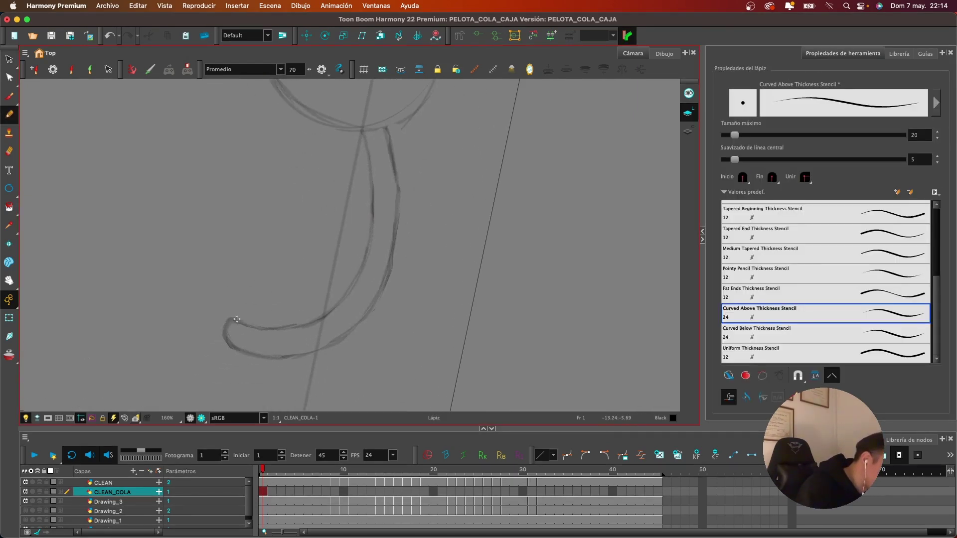
key(super+z)
key(super+z)
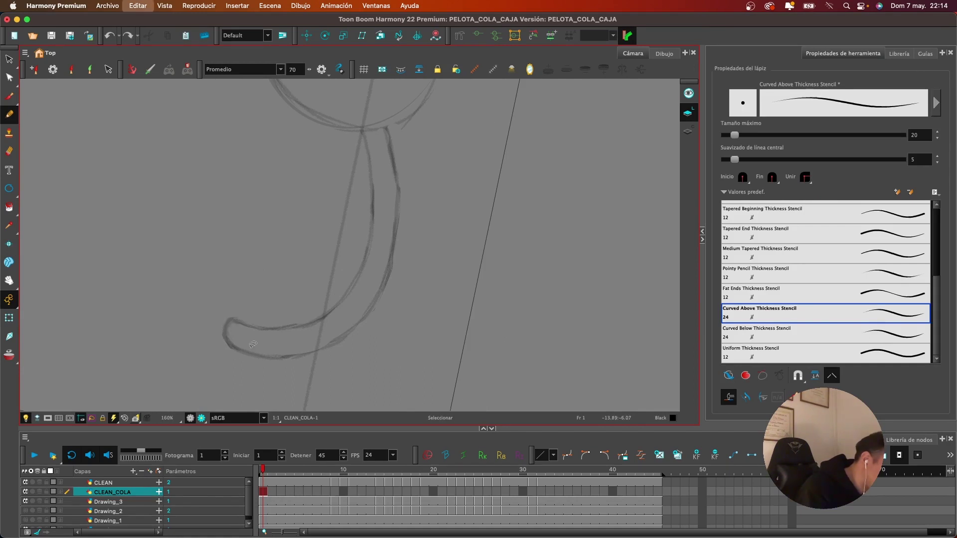
drag(298, 65, 281, 68)
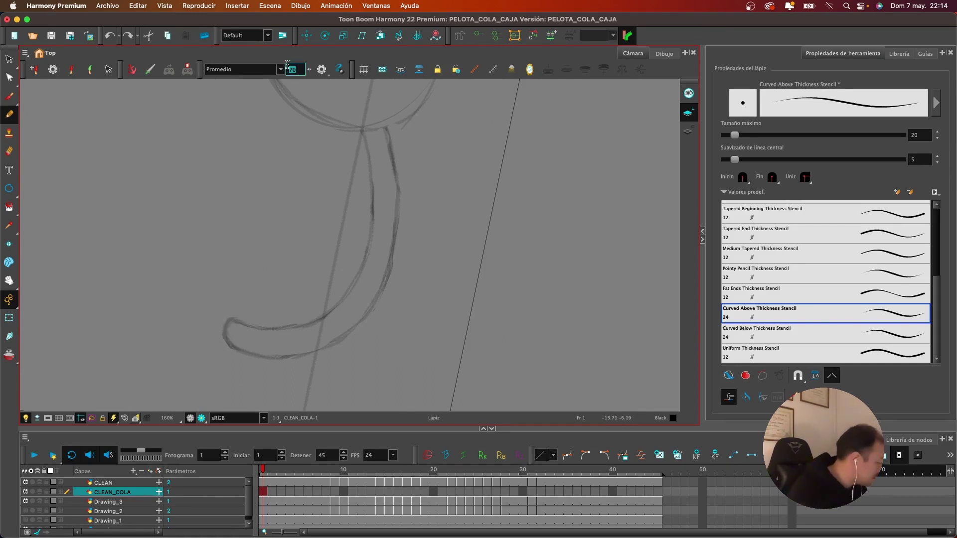
key(Return)
Trace the tail's tip on frame 1 and its inner edge up to the ball in separate tapered strokes
drag(430, 221, 429, 240)
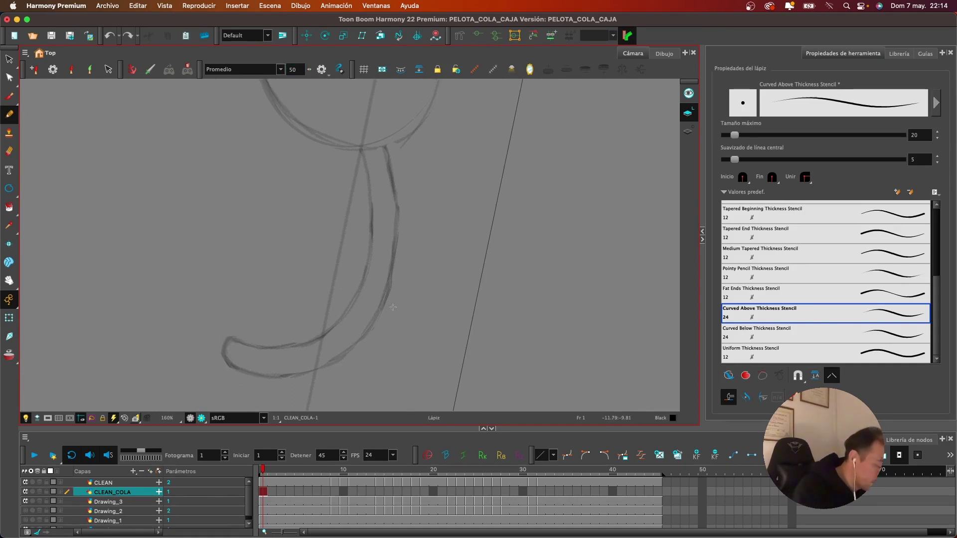
mouse_move(236, 340)
mouse_down()
mouse_move(222, 354)
mouse_move(291, 349)
mouse_move(364, 285)
mouse_move(380, 229)
mouse_move(380, 162)
mouse_up()
key(super+z)
mouse_move(348, 308)
mouse_down()
mouse_move(372, 241)
mouse_move(362, 134)
mouse_up()
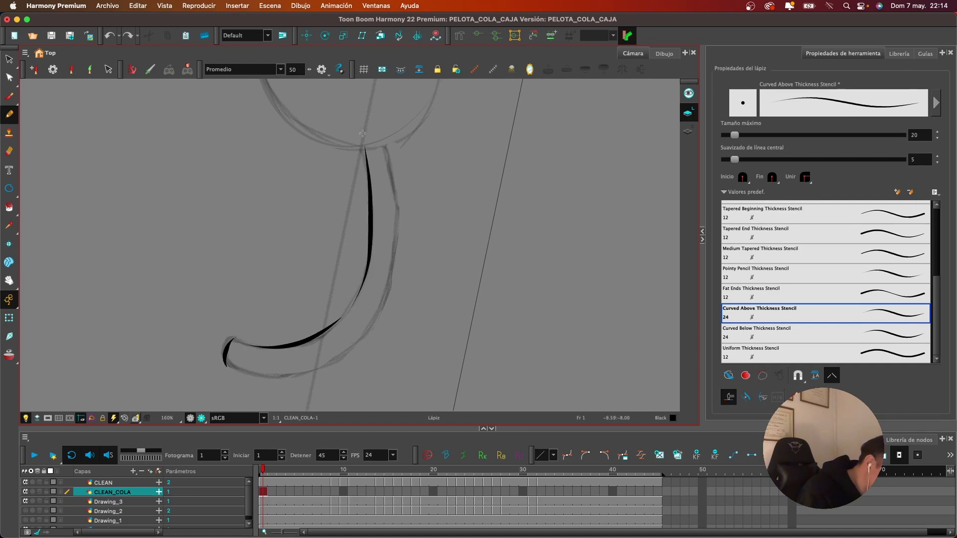
Trace the tail's outer edge from near the tip to the ball in two tapered strokes, undoing unsatisfactory attempts
mouse_move(241, 369)
mouse_down()
mouse_move(280, 374)
mouse_move(338, 350)
mouse_move(372, 311)
mouse_move(391, 240)
mouse_move(307, 371)
mouse_move(356, 333)
mouse_move(393, 254)
mouse_up()
key(super+z)
key(super+z)
mouse_move(303, 369)
mouse_down()
mouse_move(358, 333)
mouse_move(400, 257)
mouse_up()
key(super+z)
mouse_move(239, 371)
mouse_down()
mouse_move(288, 376)
mouse_move(352, 341)
mouse_move(398, 277)
mouse_up()
key(super+z)
mouse_move(257, 374)
mouse_down()
mouse_move(322, 367)
mouse_move(369, 324)
mouse_move(399, 249)
mouse_move(383, 132)
mouse_up()
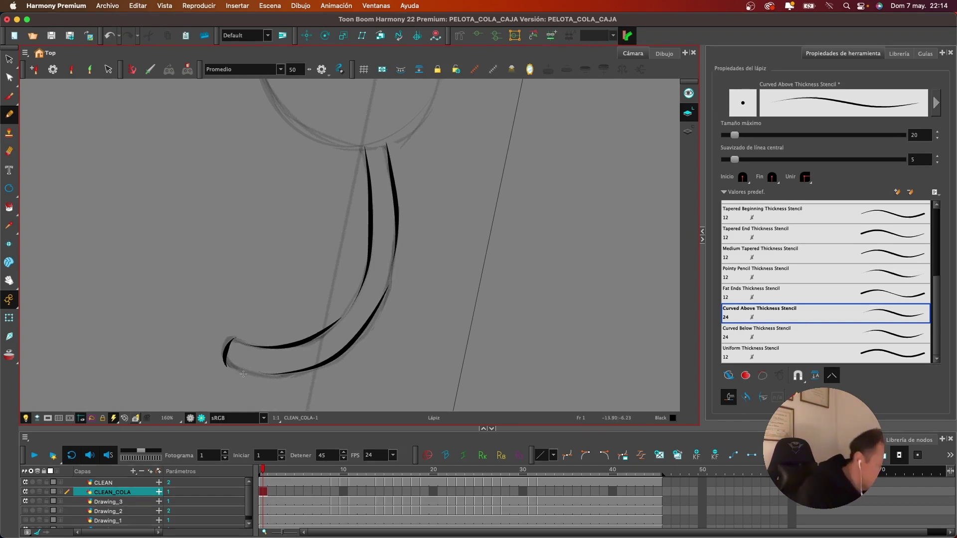
Select the empty frame 9 cell of CLEAN_COLA, undo the stroke tried at the tail tip, and enable the layer's onion skin
click(334, 492)
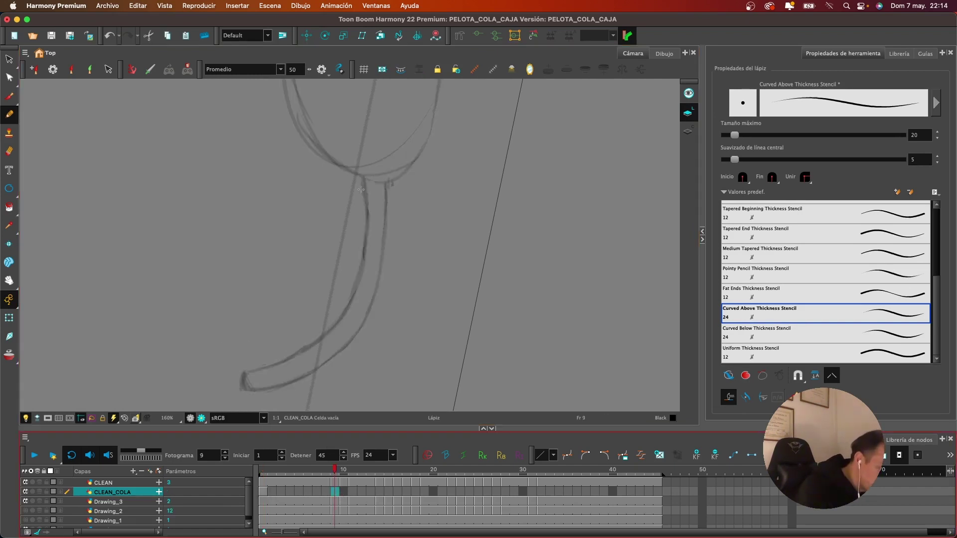
drag(246, 368, 242, 388)
key(super+z)
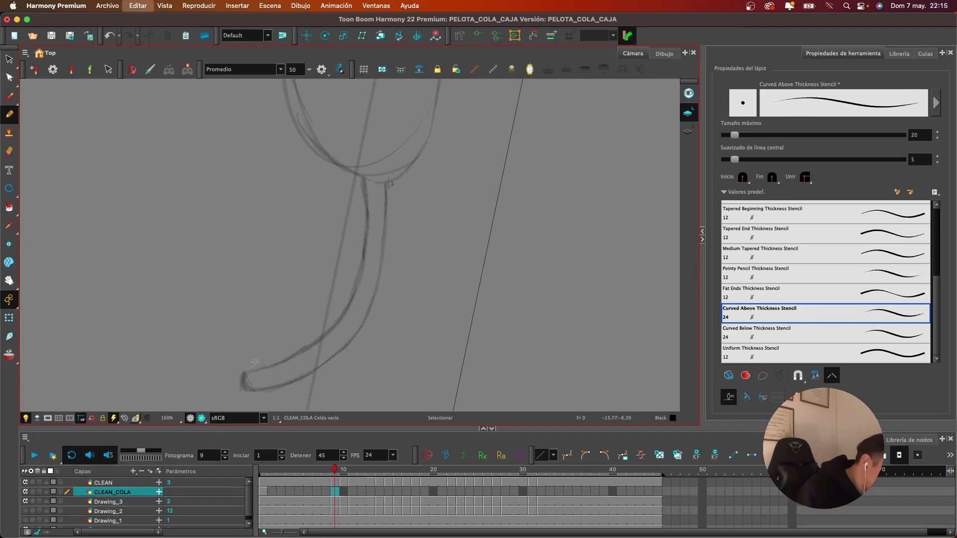
click(39, 492)
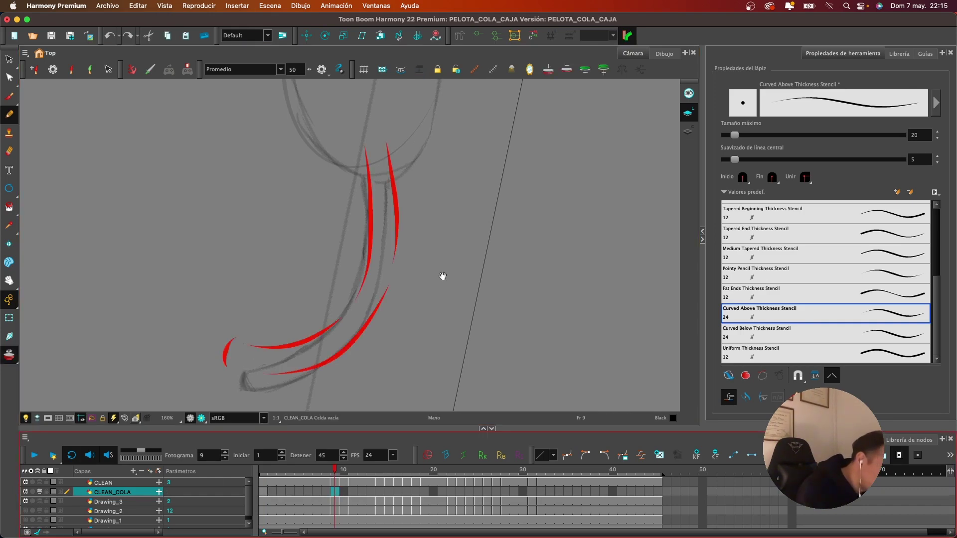
Trace the tail's tip, inner edge and outer edge on frame 9 of CLEAN_COLA in tapered strokes, redoing the lower outer stroke
drag(442, 275, 448, 208)
drag(253, 296, 256, 329)
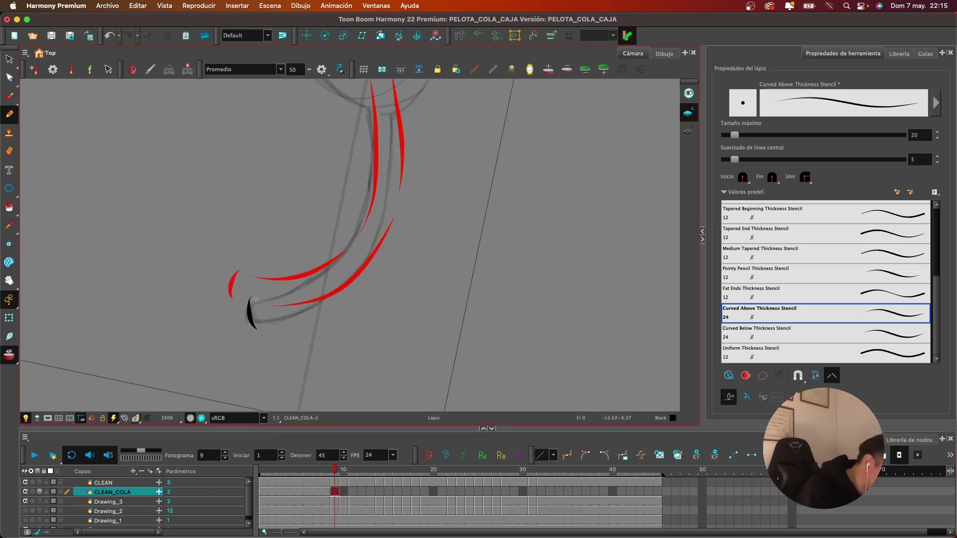
mouse_move(295, 292)
mouse_down()
mouse_move(340, 254)
mouse_move(366, 200)
mouse_move(367, 90)
mouse_move(394, 137)
mouse_move(377, 242)
mouse_move(352, 280)
mouse_move(302, 315)
mouse_move(371, 258)
mouse_up()
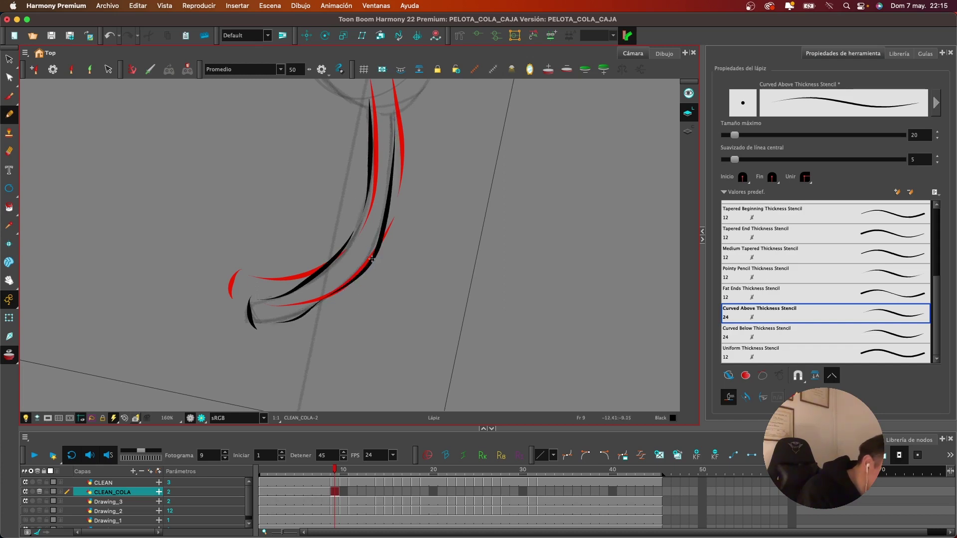
key(super+z)
key(super+z)
mouse_move(294, 321)
mouse_down()
mouse_move(361, 277)
mouse_move(280, 320)
mouse_move(340, 292)
mouse_move(365, 266)
mouse_up()
Trace the tail's tip, inner edge and outer edge on frame 10 of CLEAN_COLA, redoing the outer stroke near the ball
key(period)
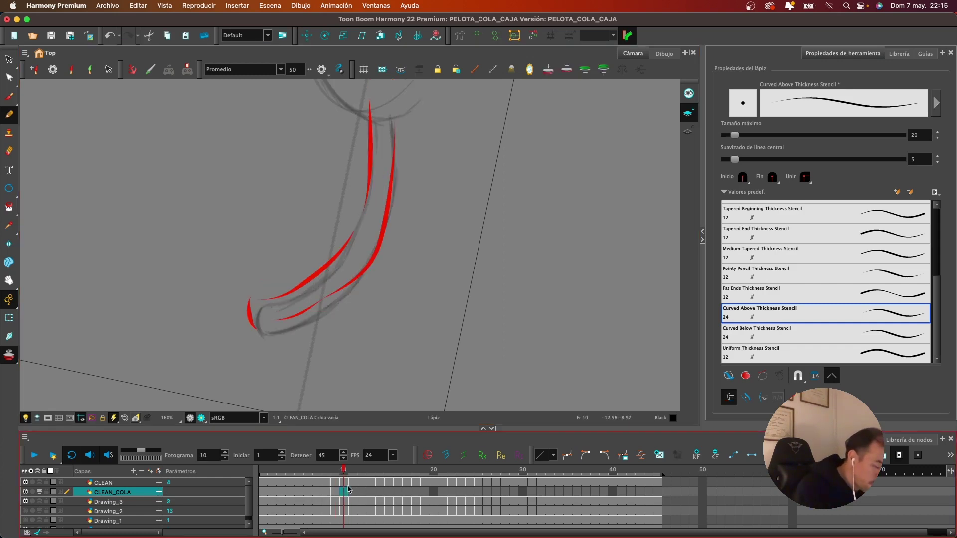
drag(260, 304, 272, 335)
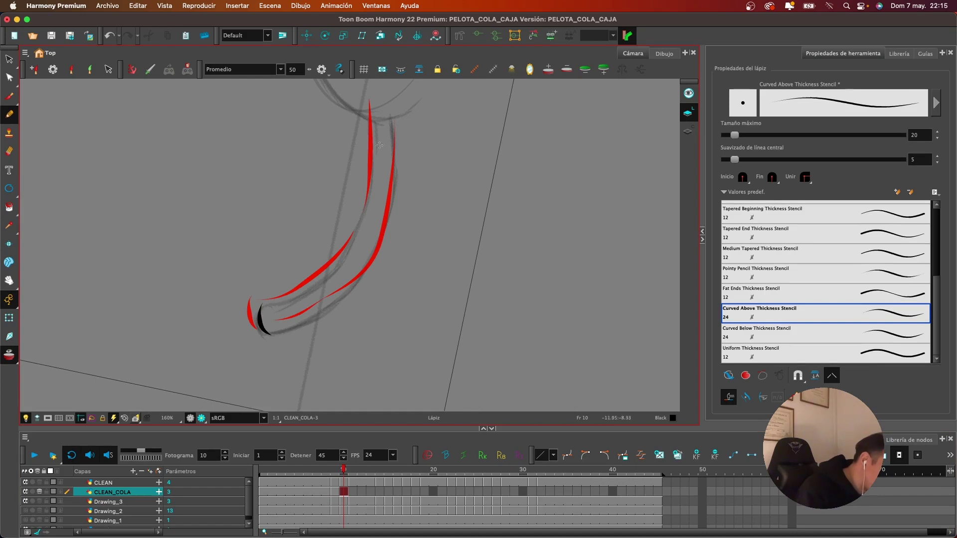
mouse_move(373, 126)
mouse_down()
mouse_move(359, 218)
mouse_move(329, 272)
mouse_up()
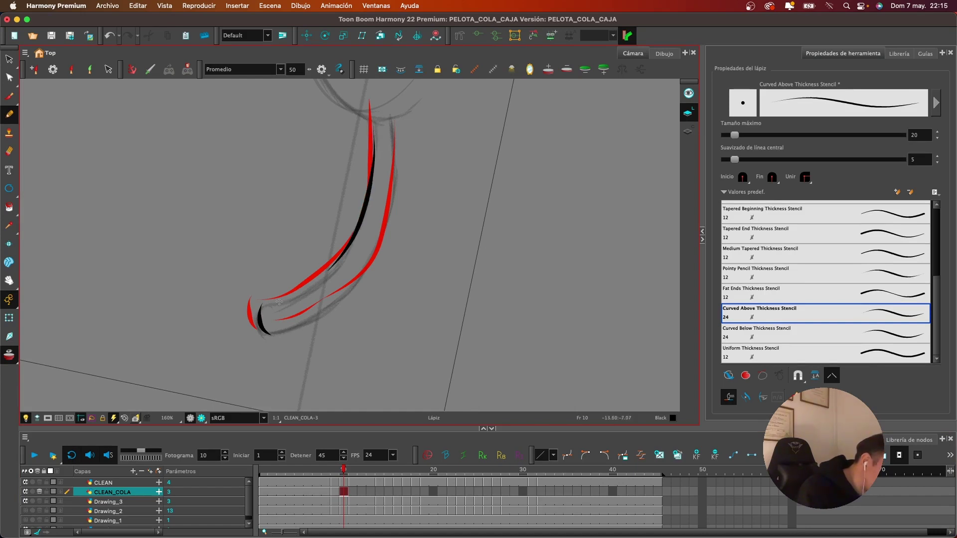
mouse_move(283, 330)
mouse_down()
mouse_move(335, 304)
mouse_move(392, 215)
mouse_move(400, 125)
mouse_up()
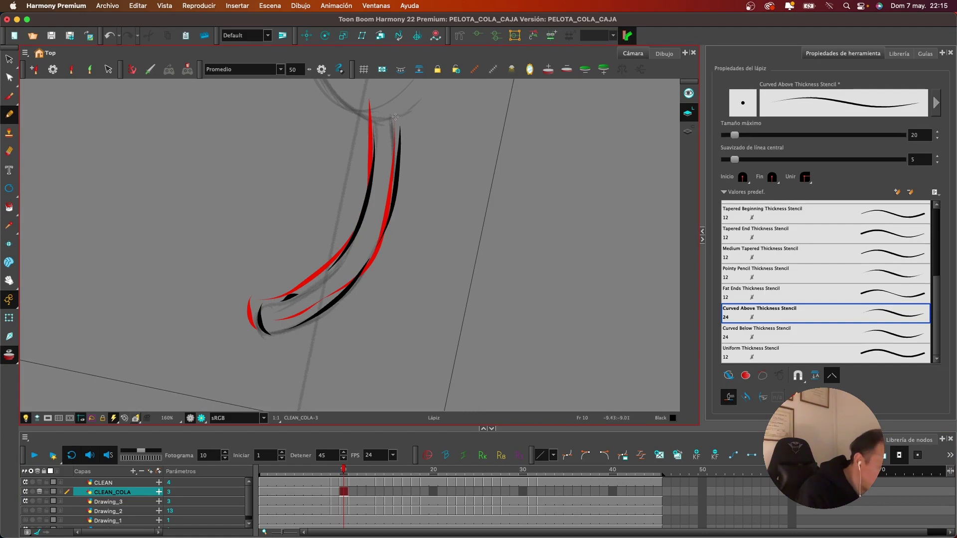
key(super+z)
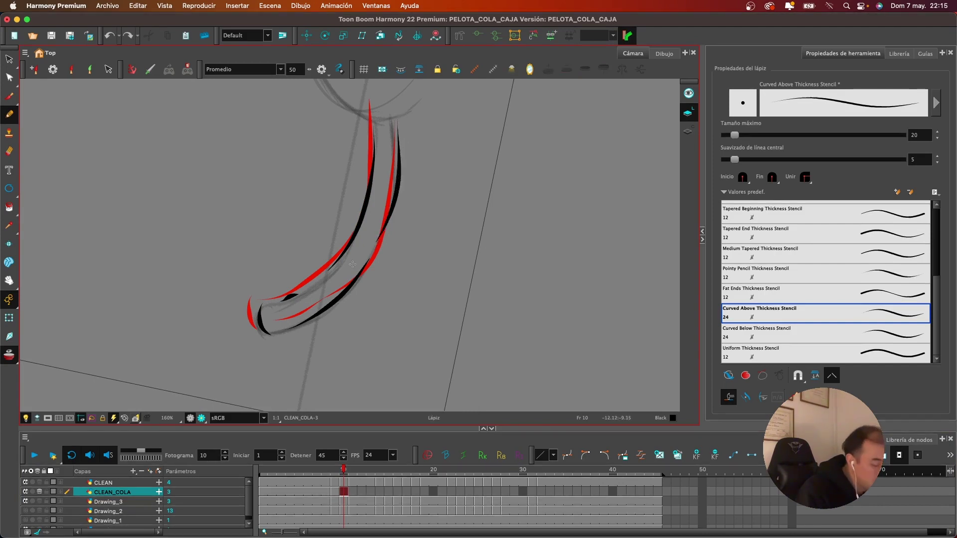
key(super+z)
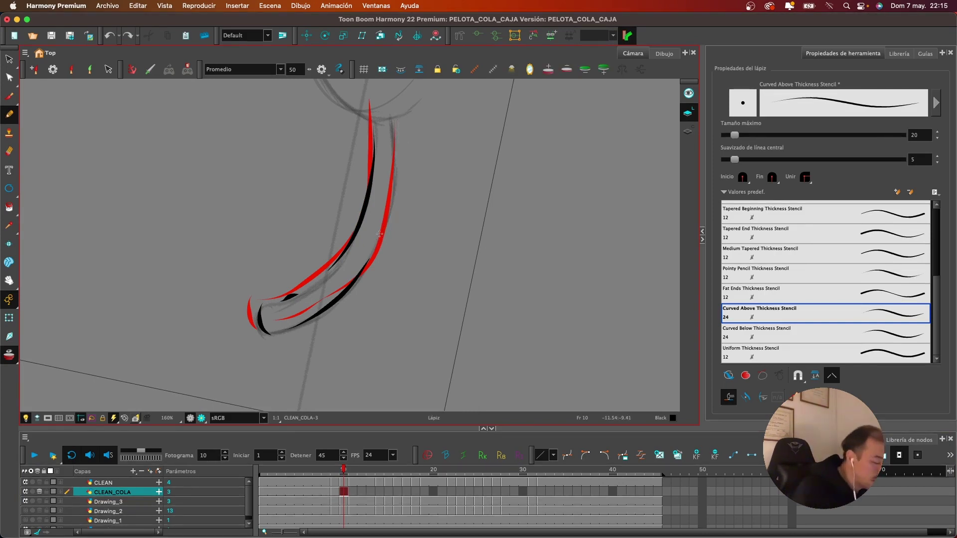
drag(375, 247, 399, 120)
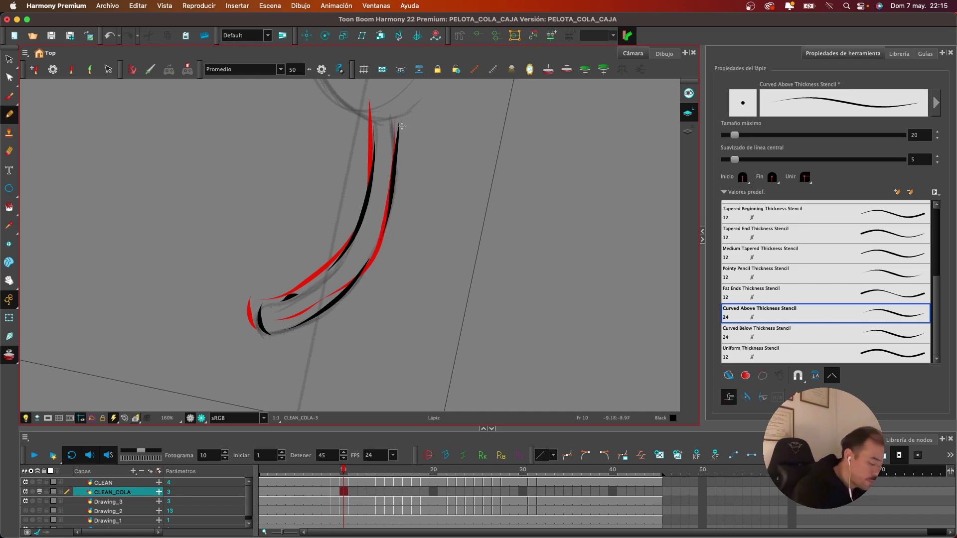
Trace the tail's tip, inner edge and outer edge on frame 11 of CLEAN_COLA, undoing unsatisfactory strokes
click(356, 492)
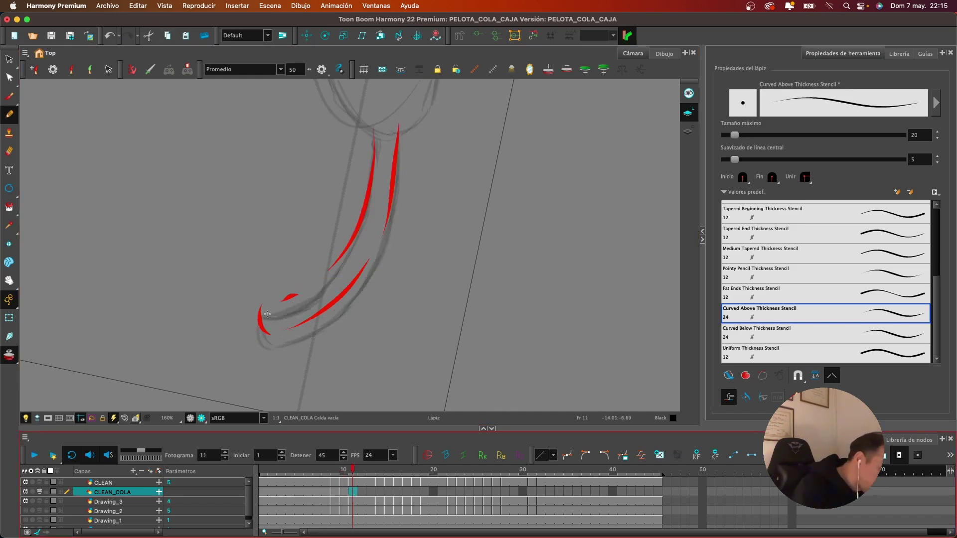
drag(267, 314, 272, 351)
mouse_move(267, 317)
mouse_down()
mouse_move(318, 297)
mouse_move(343, 269)
mouse_move(371, 198)
mouse_move(375, 139)
mouse_move(400, 161)
mouse_move(380, 262)
mouse_move(346, 314)
mouse_move(283, 352)
mouse_up()
key(super+z)
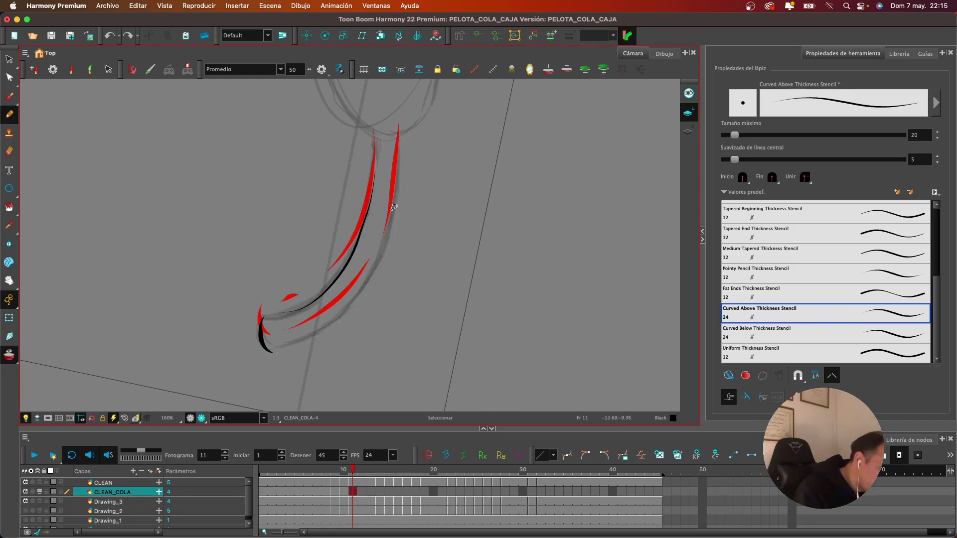
mouse_move(398, 139)
mouse_down()
mouse_move(376, 258)
mouse_move(300, 338)
mouse_move(353, 299)
mouse_move(380, 250)
mouse_up()
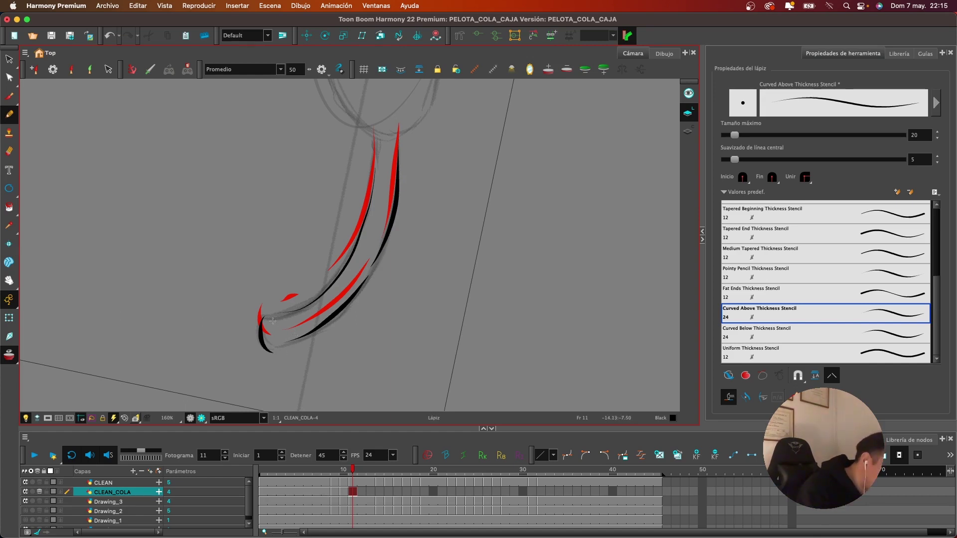
key(super+z)
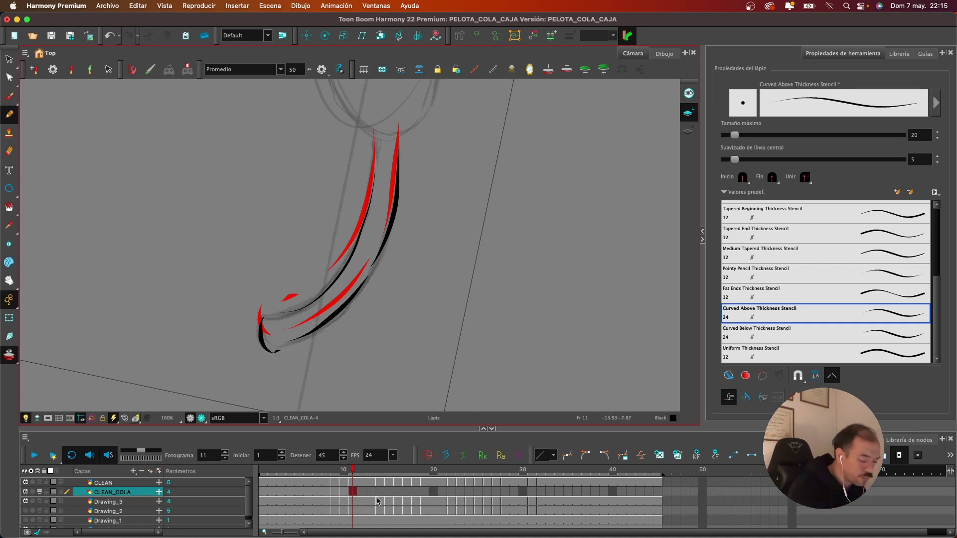
Trace the tail's tip and the lower part of its inner edge on frame 14 of CLEAN_COLA
key(period)
key(period)
key(period)
drag(298, 305, 301, 344)
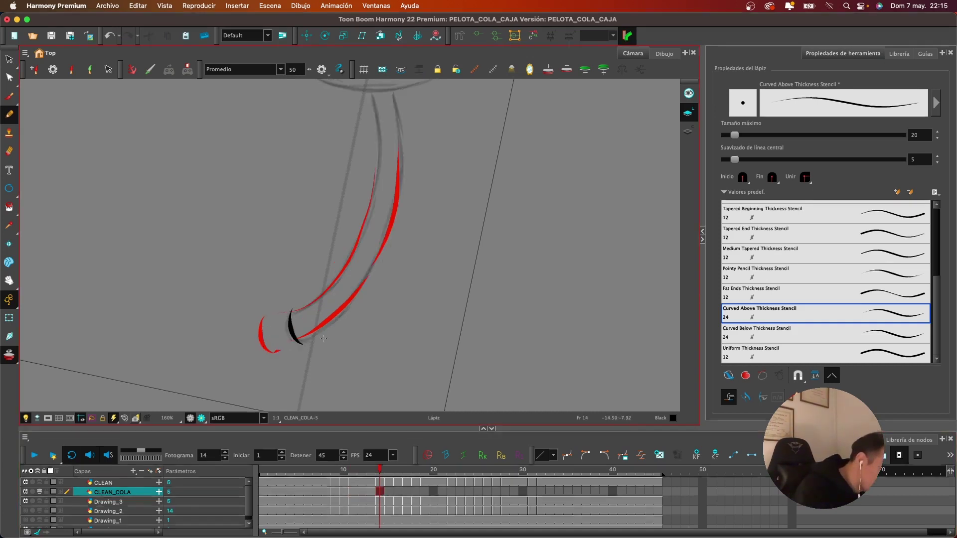
mouse_move(306, 305)
mouse_down()
mouse_move(348, 263)
mouse_move(380, 167)
mouse_up()
Trace the upper part of the tail's inner edge below the ball on frame 14, undoing unsatisfactory attempts
key(space)
mouse_move(398, 120)
mouse_down()
mouse_move(415, 185)
mouse_move(390, 252)
mouse_up()
key(super+z)
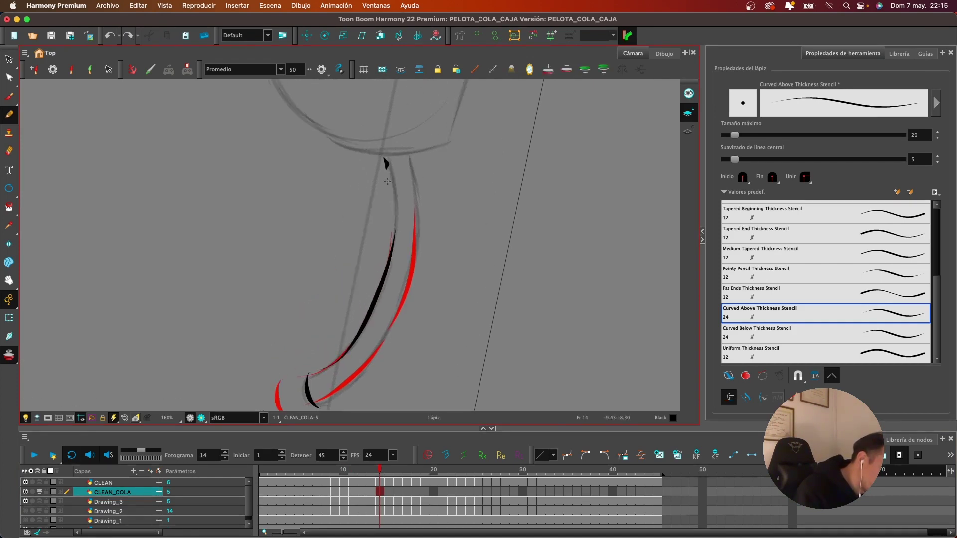
drag(387, 181, 390, 257)
key(super+z)
drag(387, 162, 392, 257)
key(super+z)
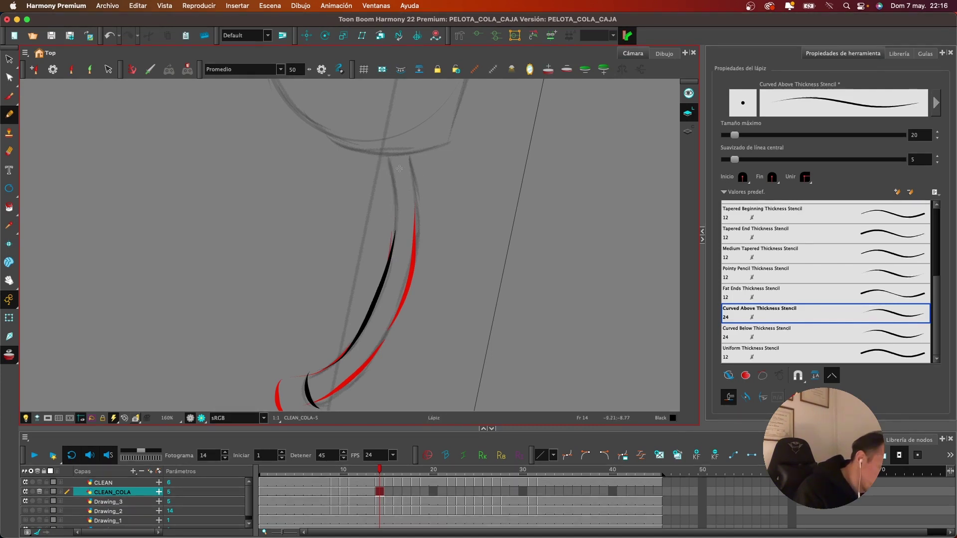
mouse_move(386, 161)
mouse_down()
mouse_move(394, 229)
mouse_move(419, 202)
mouse_move(418, 247)
mouse_move(403, 299)
mouse_move(364, 358)
mouse_up()
key(super+z)
Trace the tail's outer edge on frame 14 from the ball towards the tip in separate tapered strokes
key(space)
drag(440, 260, 422, 208)
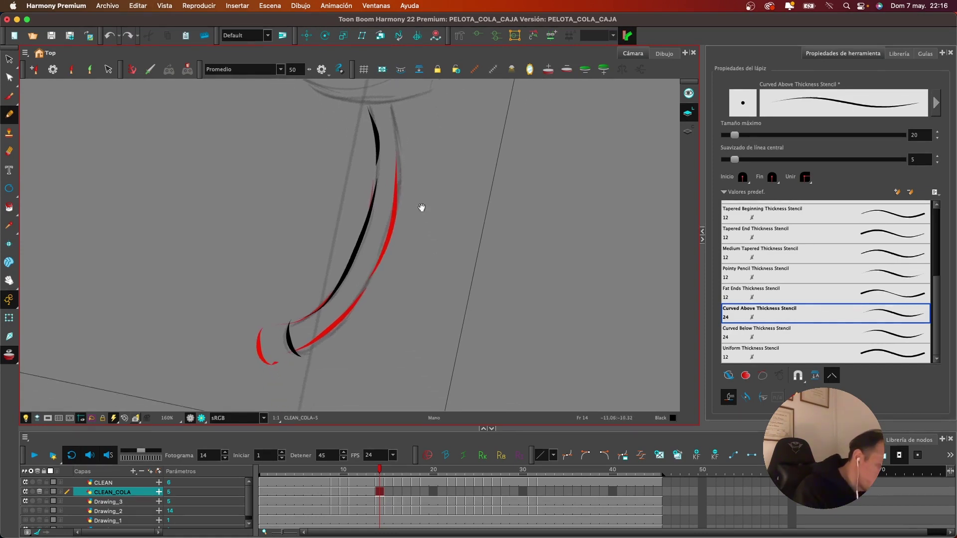
mouse_move(396, 144)
mouse_down()
mouse_move(393, 206)
mouse_move(355, 313)
mouse_up()
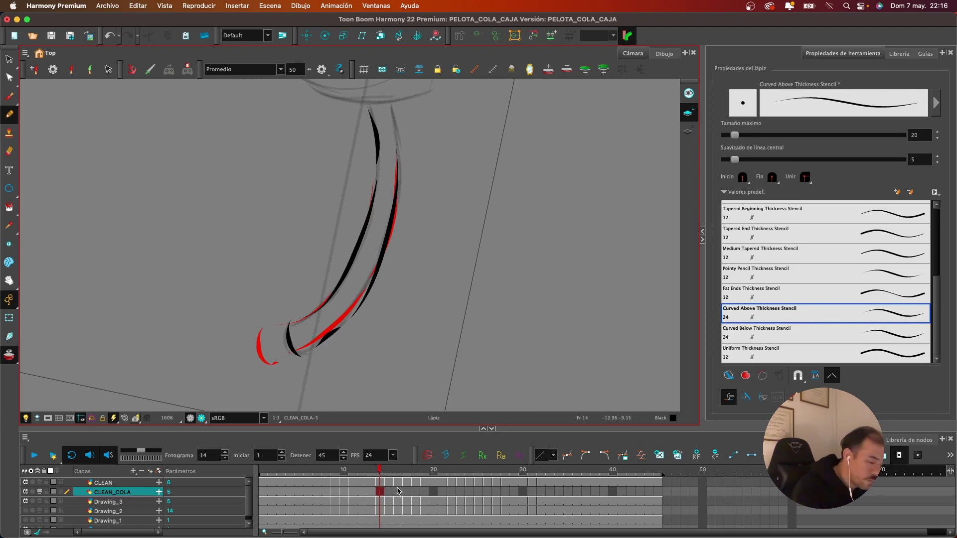
drag(393, 106, 399, 161)
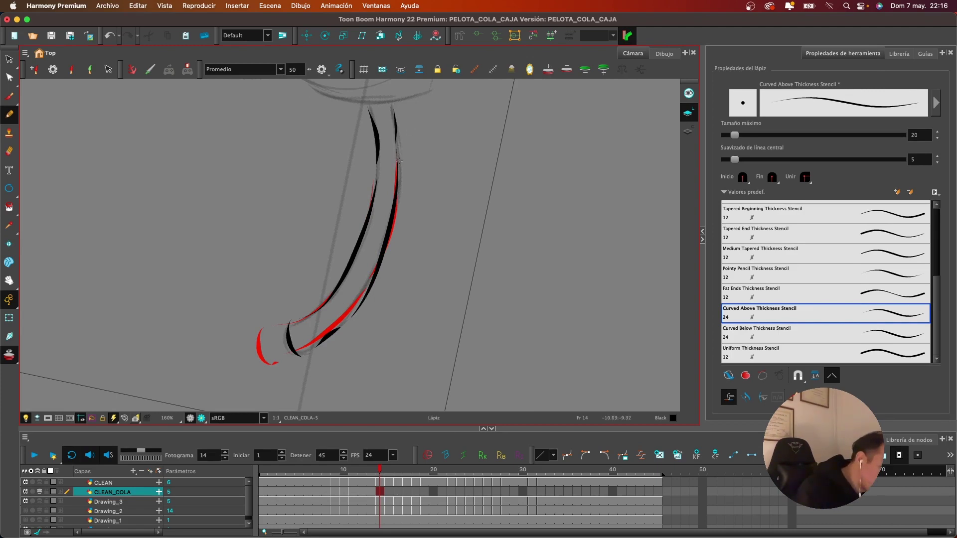
key(super+z)
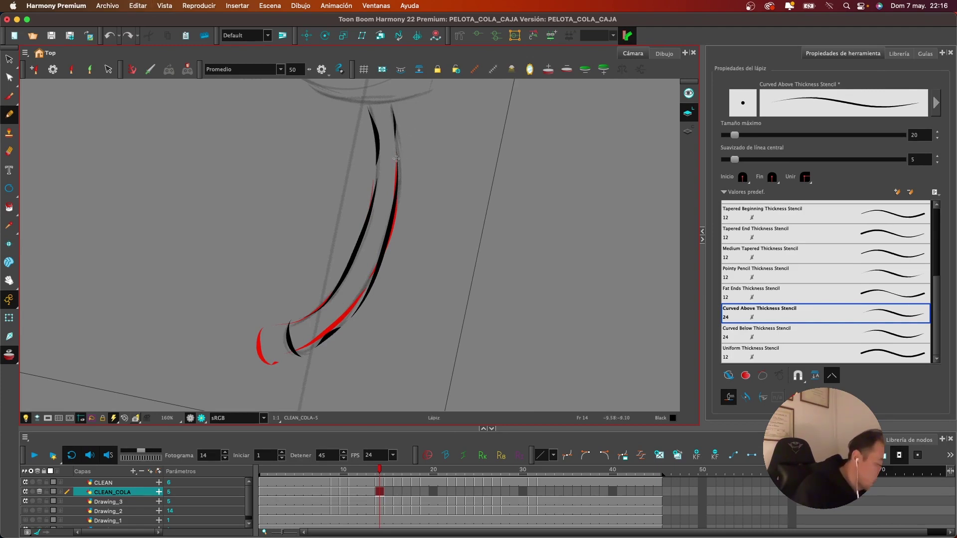
Trace the tail's tip and its inner edge up to the ball on frame 15 of CLEAN_COLA
click(392, 491)
drag(308, 324, 335, 338)
key(super+z)
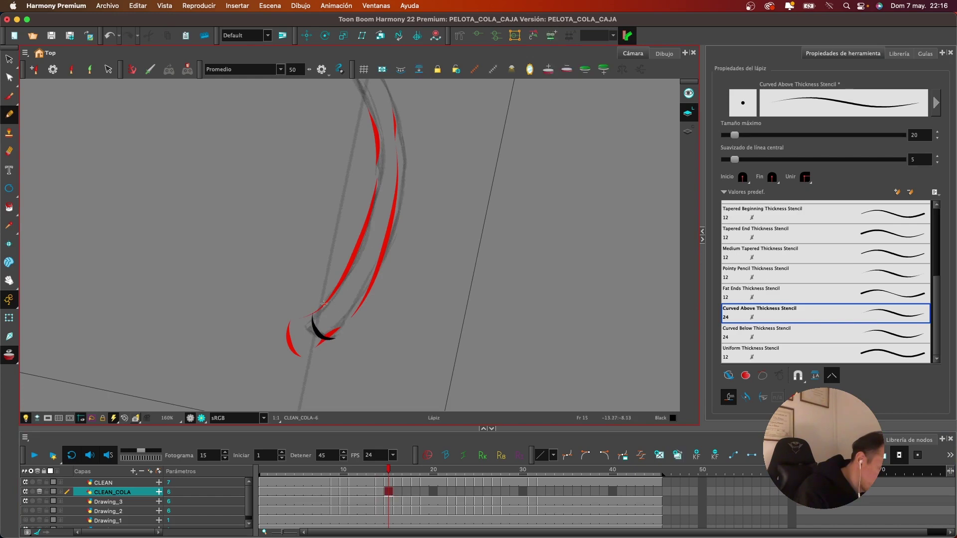
mouse_move(323, 305)
mouse_down()
mouse_move(380, 182)
mouse_move(407, 249)
mouse_up()
scroll(424, 164, up, 5)
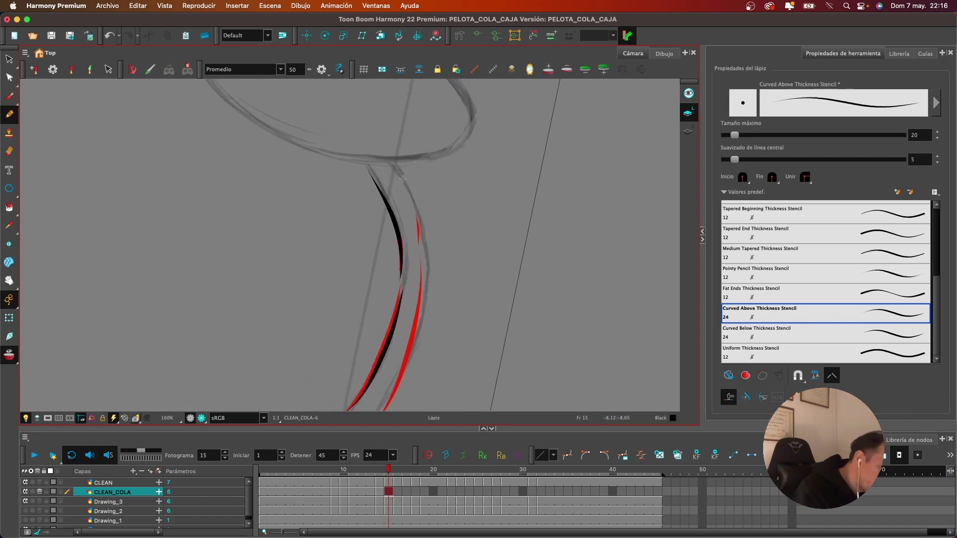
Try a tapered stroke along the upper part of the tail's outer edge on frame 15 and undo it
mouse_move(402, 178)
mouse_down()
mouse_move(424, 238)
mouse_move(406, 354)
mouse_up()
scroll(462, 259, down, 5)
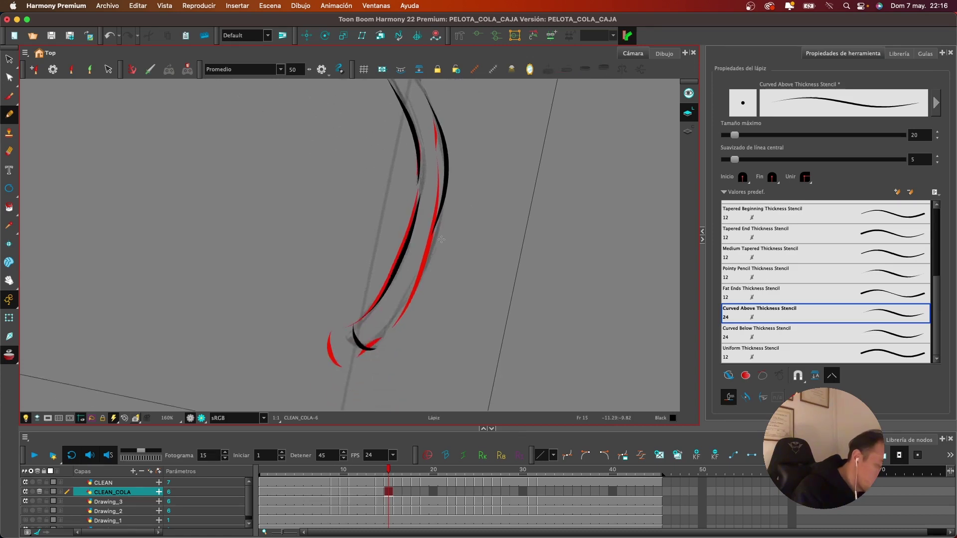
key(super+z)
scroll(412, 125, up, 5)
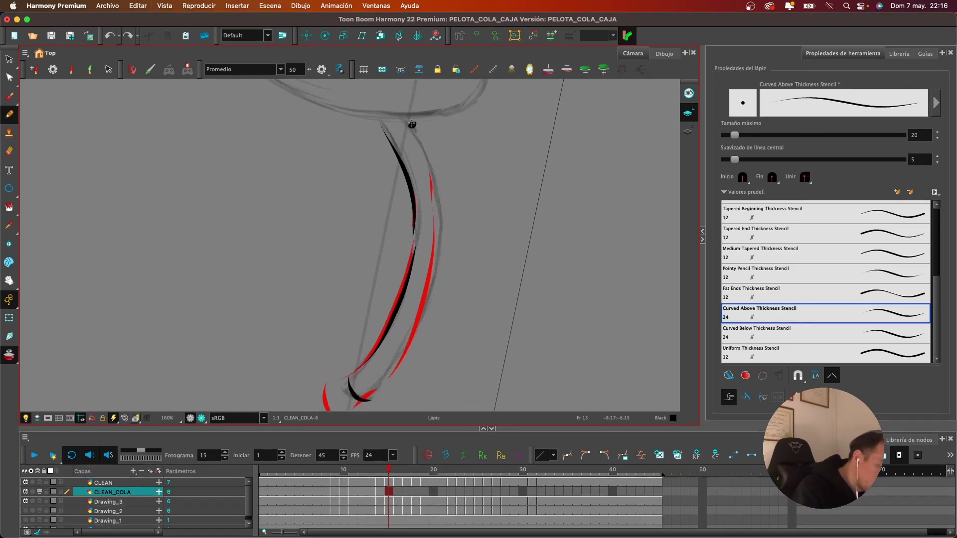
Ink the upper right outline of the tail at frame 15 on the CLEAN_COLA layer, retrying the stroke along the sketch
mouse_move(412, 124)
mouse_down()
mouse_move(432, 179)
mouse_move(438, 255)
mouse_move(421, 342)
mouse_move(381, 385)
mouse_move(414, 328)
mouse_up()
key(super+z)
drag(501, 300, 482, 319)
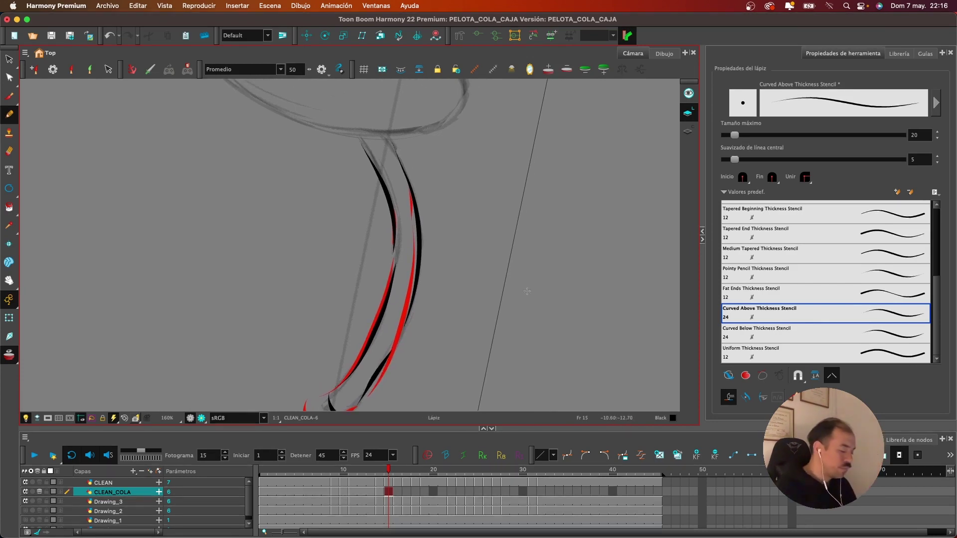
Turn off onion skin for CLEAN_COLA and hide the Drawing_3 sketch layer so only the inked tail lines remain
click(52, 460)
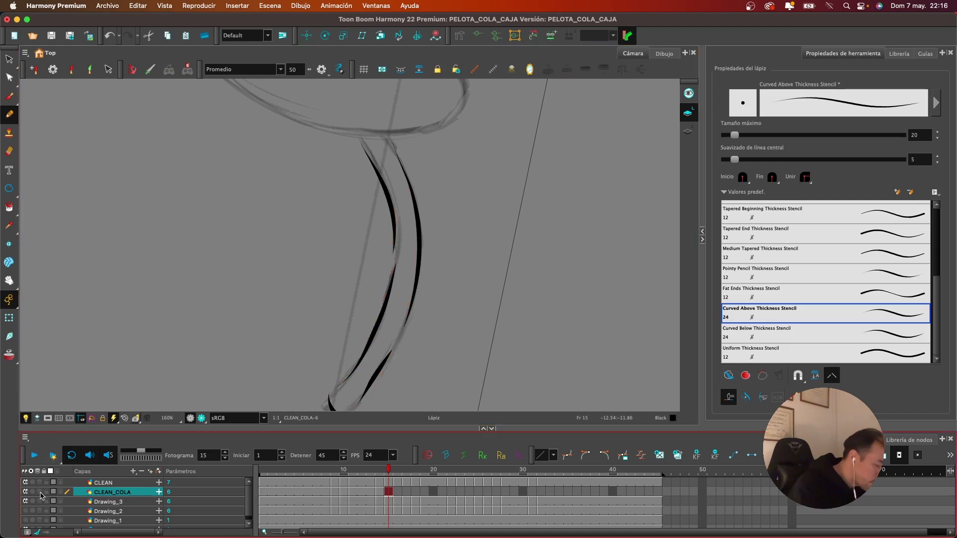
click(26, 502)
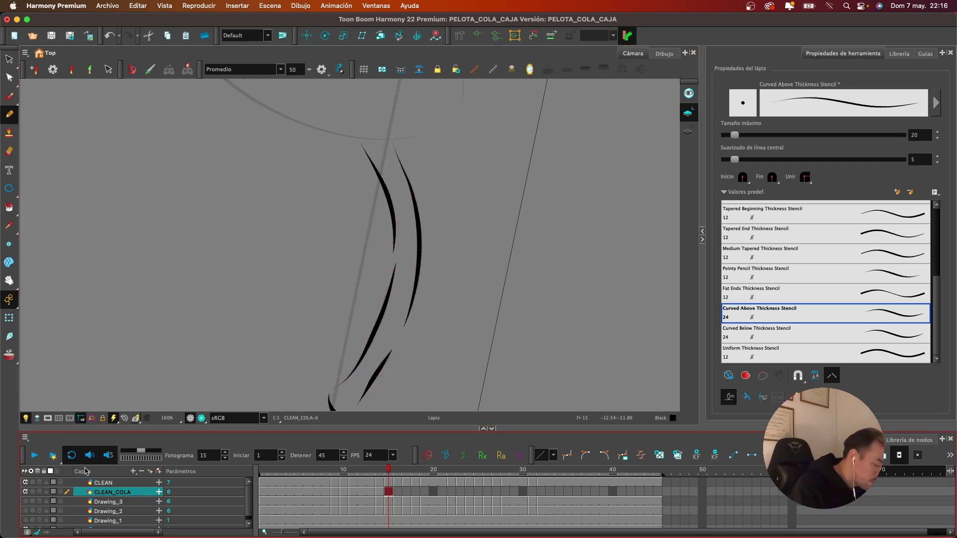
drag(528, 147, 513, 256)
key(1)
key(1)
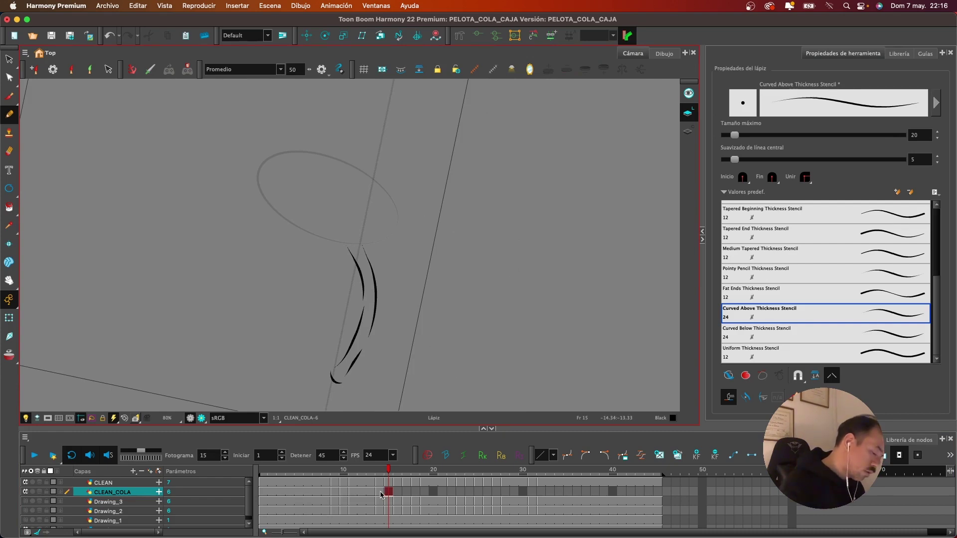
Compare the inked tail drawings on CLEAN_COLA from frame 7 to frame 10
click(344, 492)
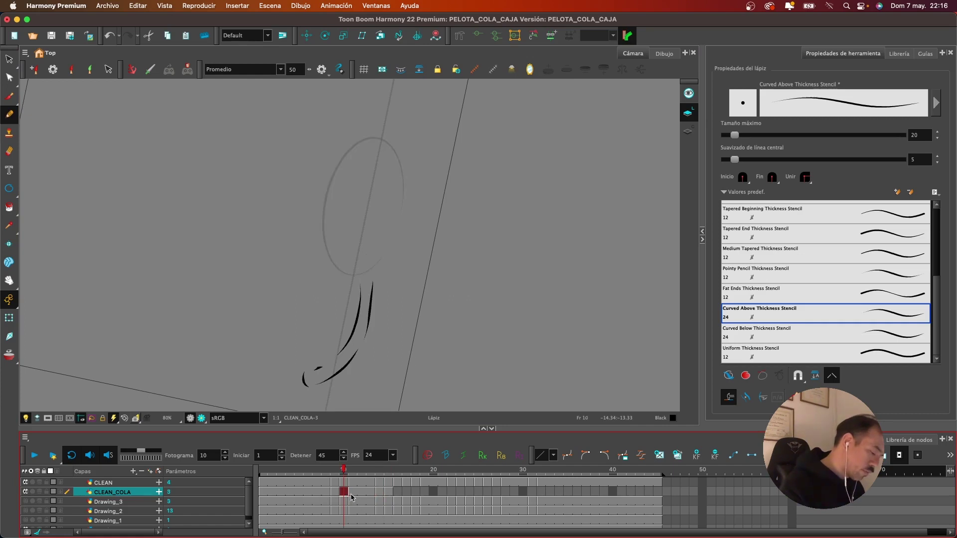
click(334, 496)
click(328, 495)
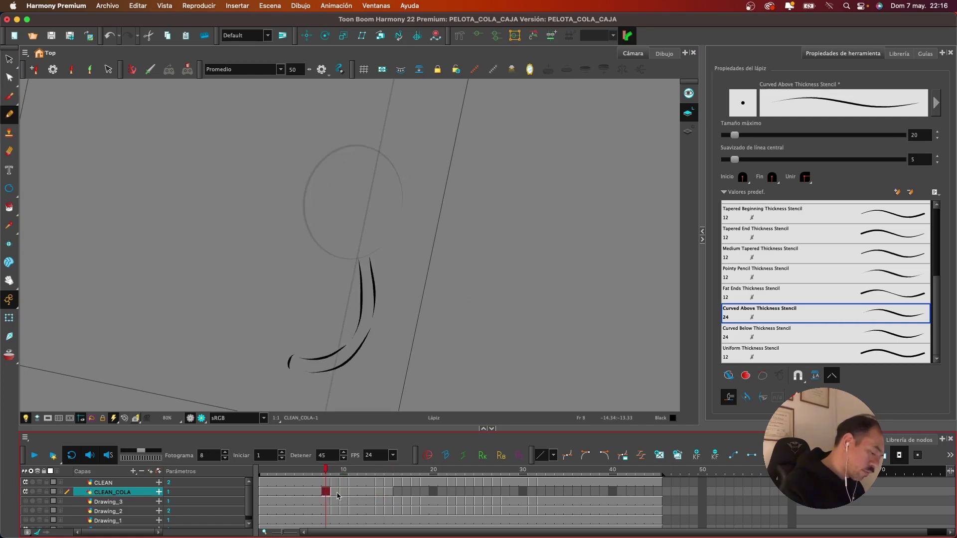
click(336, 493)
click(345, 491)
click(336, 492)
click(320, 492)
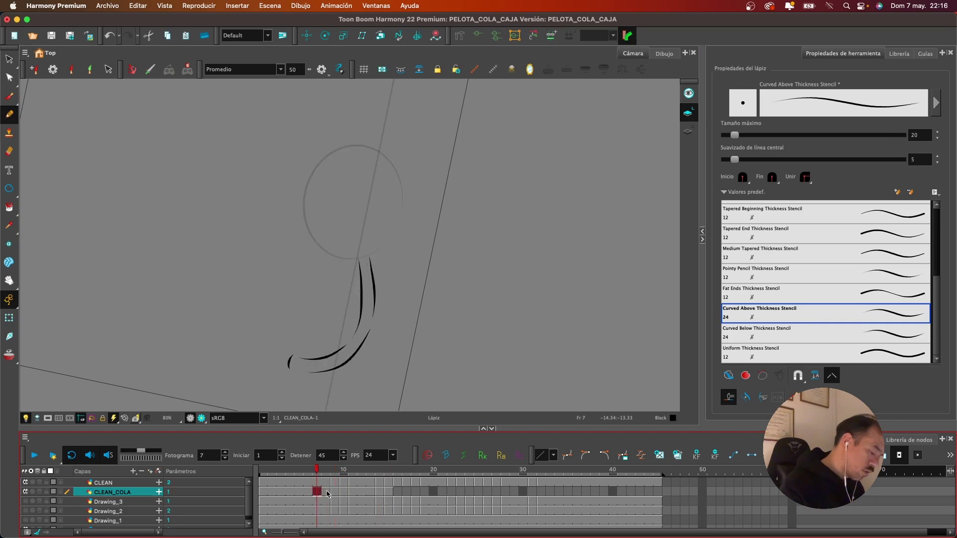
click(334, 493)
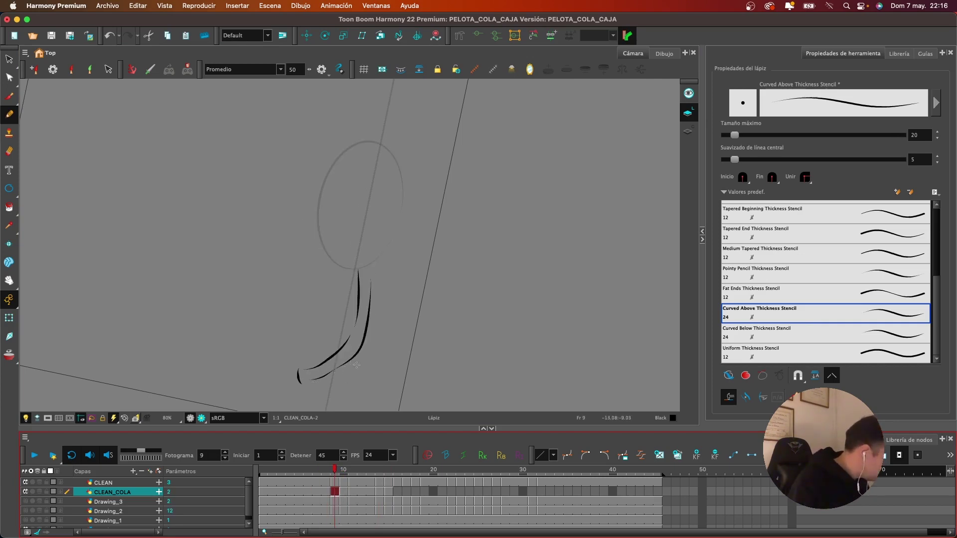
Erase the bend of the tail's lower right outline at frame 9
scroll(357, 364, up, 3)
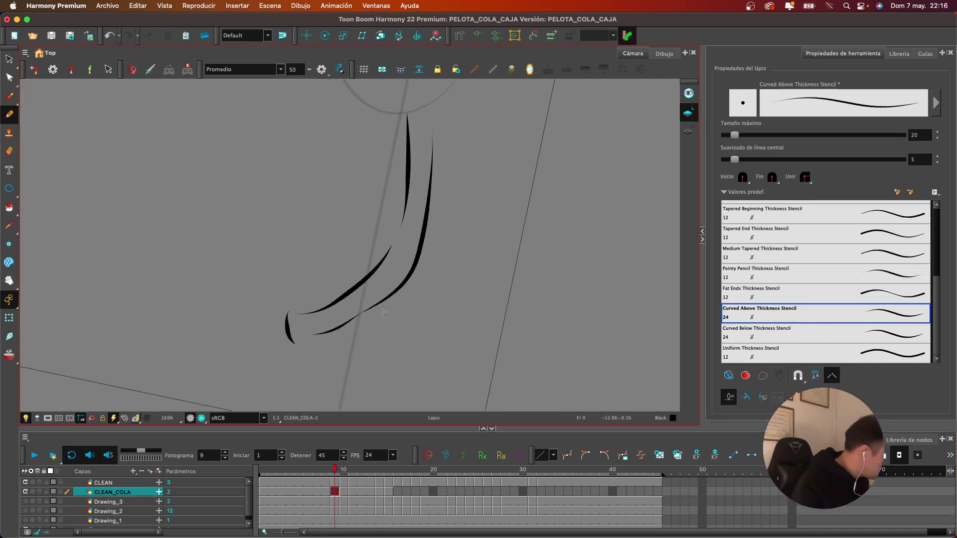
key(alt+e)
mouse_move(319, 332)
mouse_down()
mouse_move(387, 298)
mouse_move(419, 253)
mouse_up()
key(alt+e)
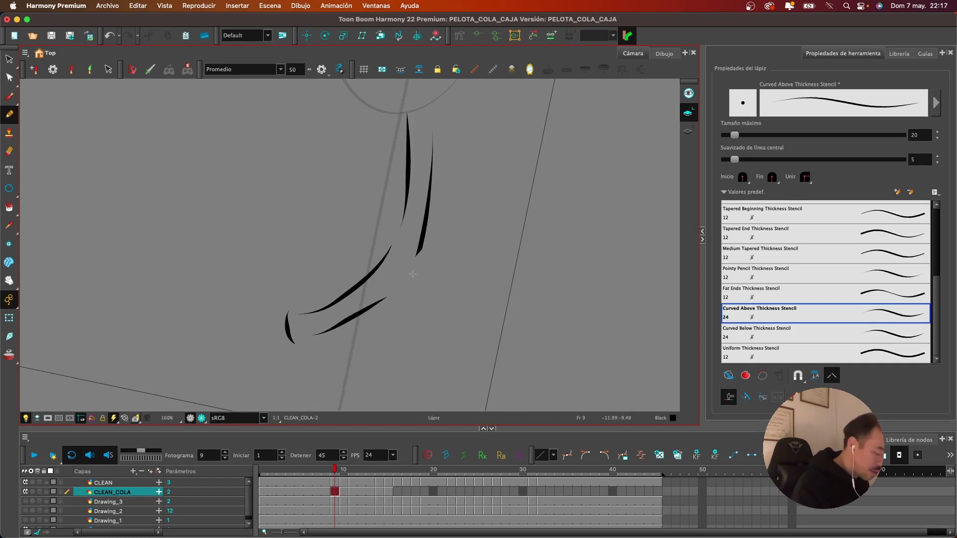
Show the Drawing_3 sketch again and re-ink the tail's right outline at frame 9 along it, replacing the old upper stroke
click(26, 501)
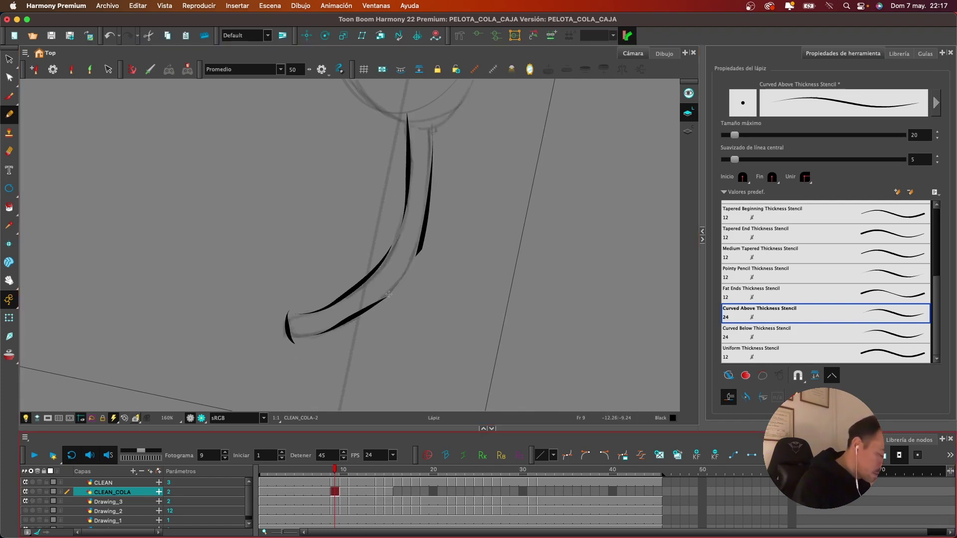
mouse_move(388, 294)
mouse_down()
mouse_move(428, 231)
mouse_move(432, 132)
mouse_up()
key(alt+e)
key(alt+slash)
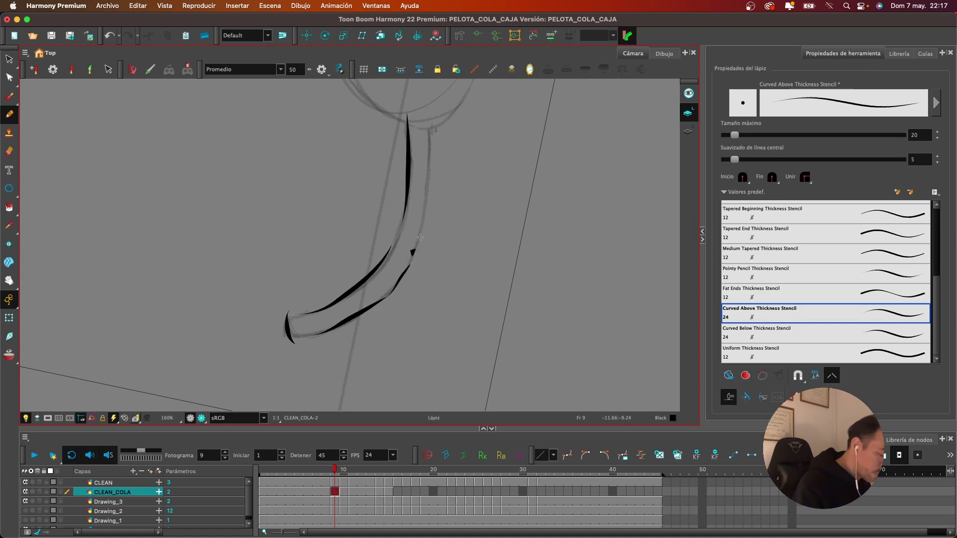
drag(413, 252, 431, 132)
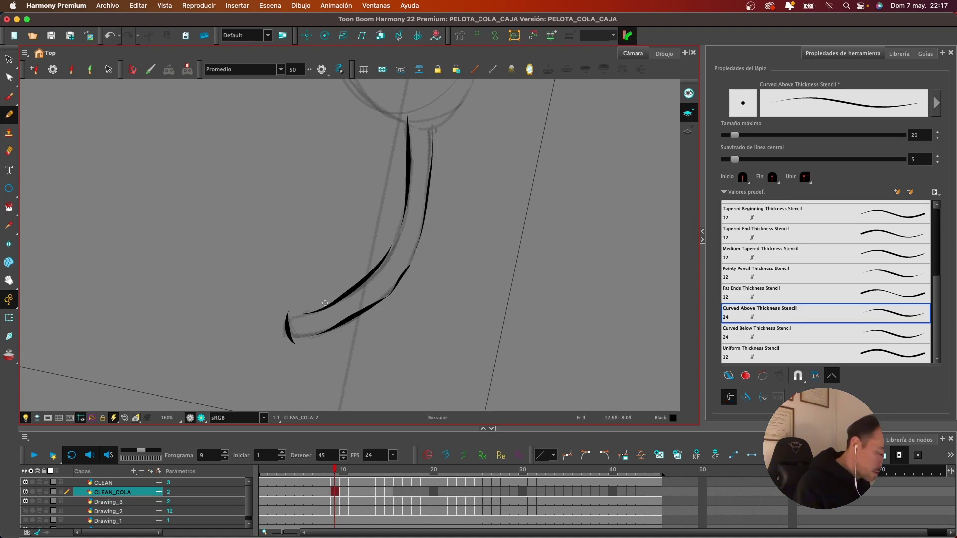
Replace the tail's lower left outline at frame 9 with a thinner stroke that joins the upper line
drag(325, 303, 390, 245)
mouse_move(308, 314)
mouse_down()
mouse_move(358, 287)
mouse_move(400, 233)
mouse_up()
key(super+z)
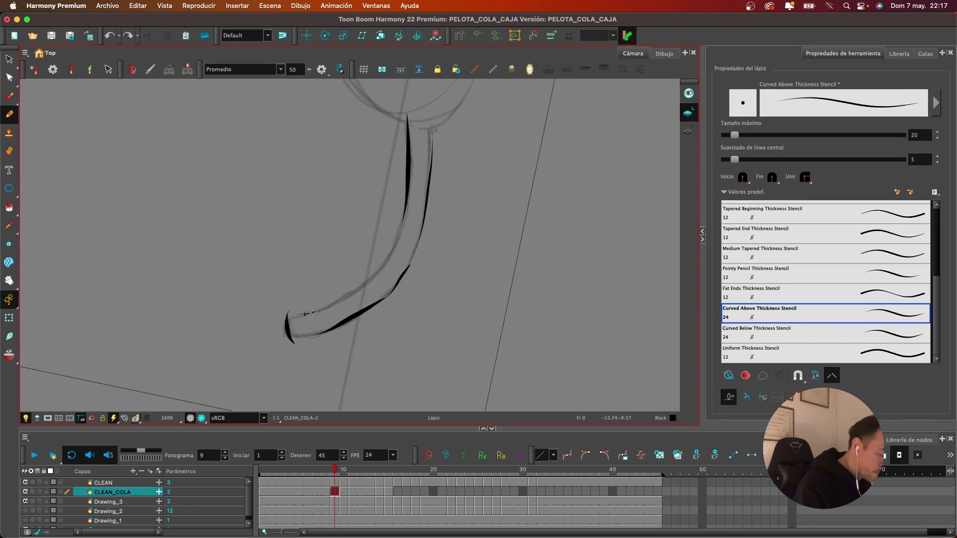
mouse_move(312, 313)
mouse_down()
mouse_move(378, 272)
mouse_move(403, 222)
mouse_up()
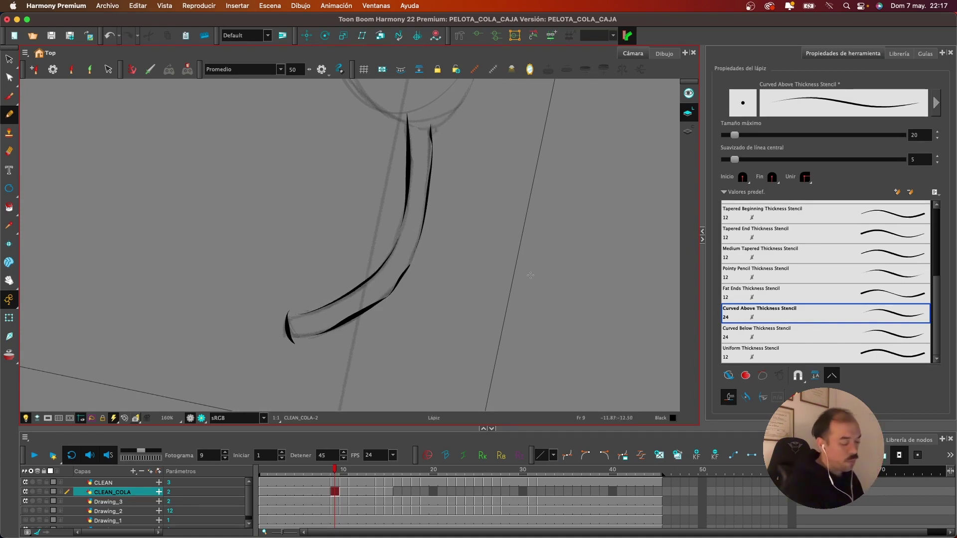
Redraw the upper right outline of the tail at frame 10 so it follows the sketch
click(345, 492)
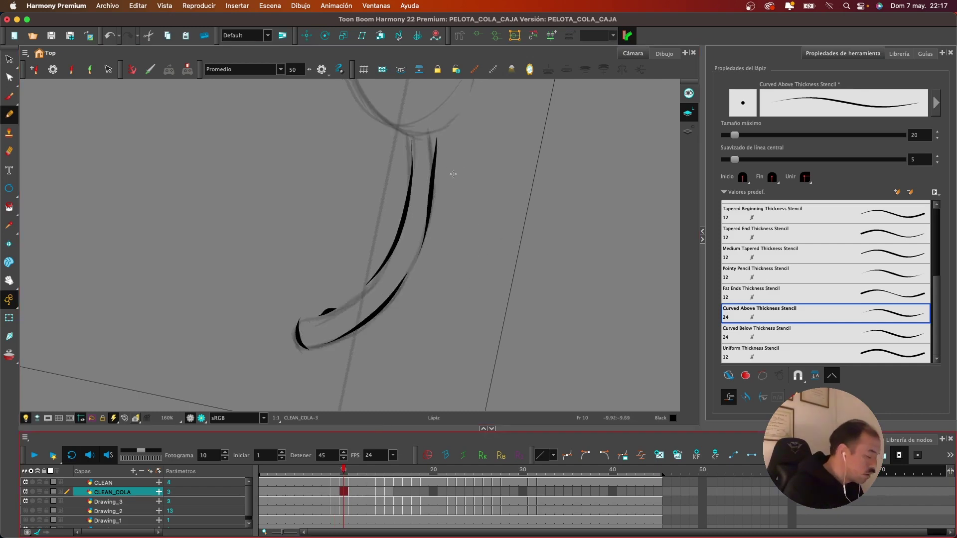
mouse_move(437, 142)
mouse_down()
mouse_move(442, 168)
mouse_move(408, 268)
mouse_up()
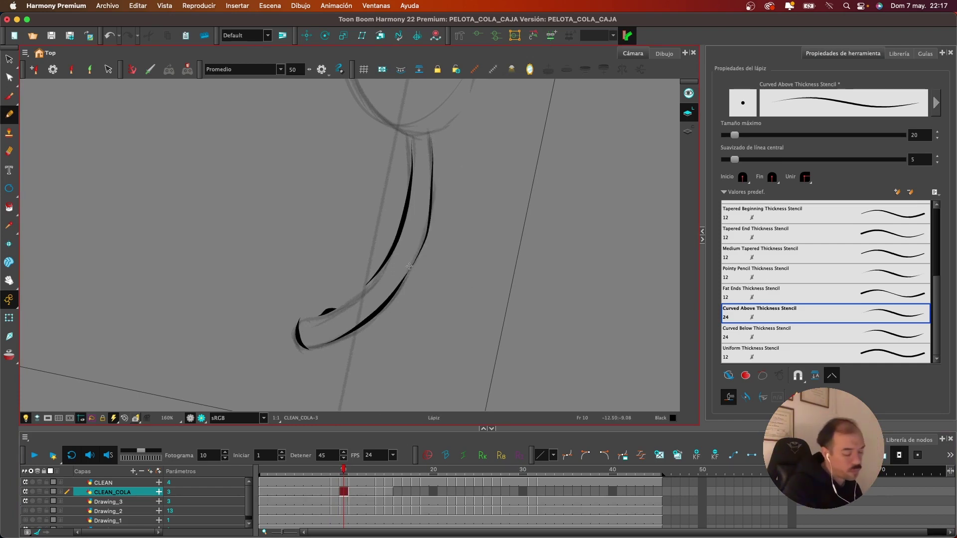
Check the tail at frames 11 and 14, and redraw its upper left outline at frame 15
click(354, 491)
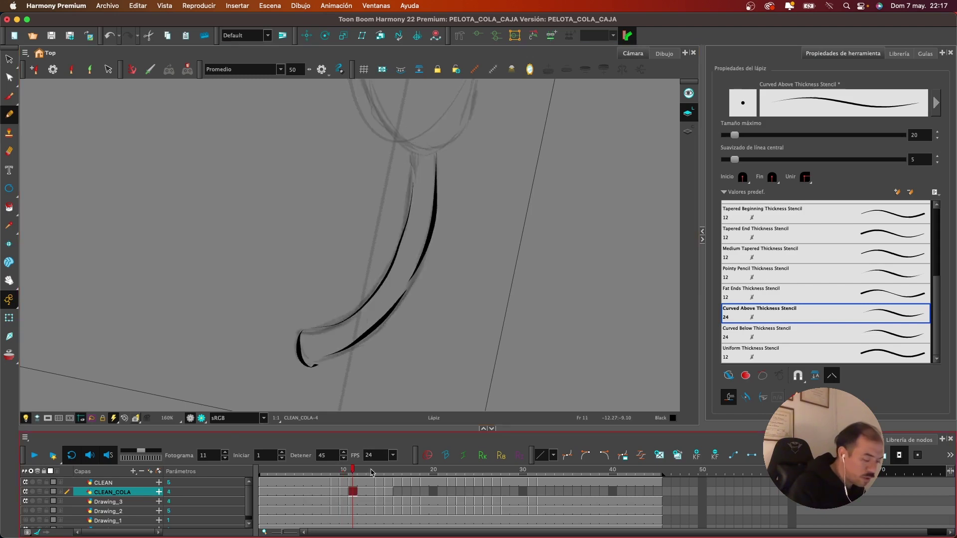
click(381, 491)
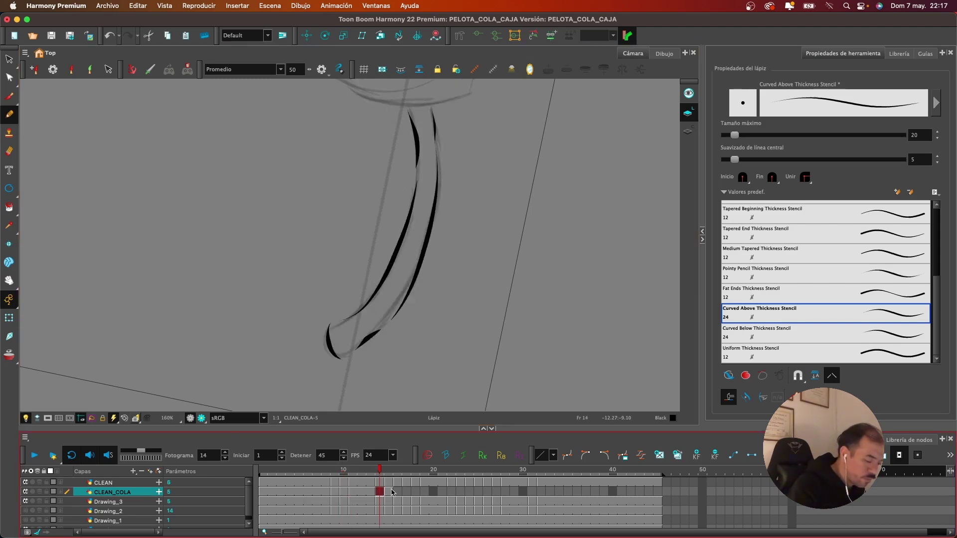
click(392, 492)
scroll(507, 206, up, 3)
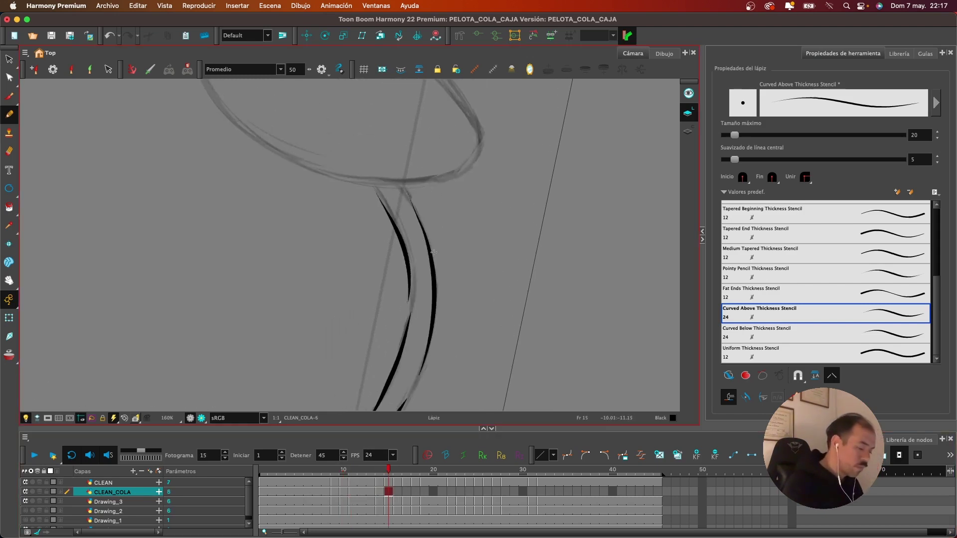
drag(379, 199, 396, 215)
mouse_move(375, 183)
mouse_down()
mouse_move(410, 265)
mouse_move(412, 296)
mouse_up()
key(2)
key(2)
drag(472, 295, 500, 245)
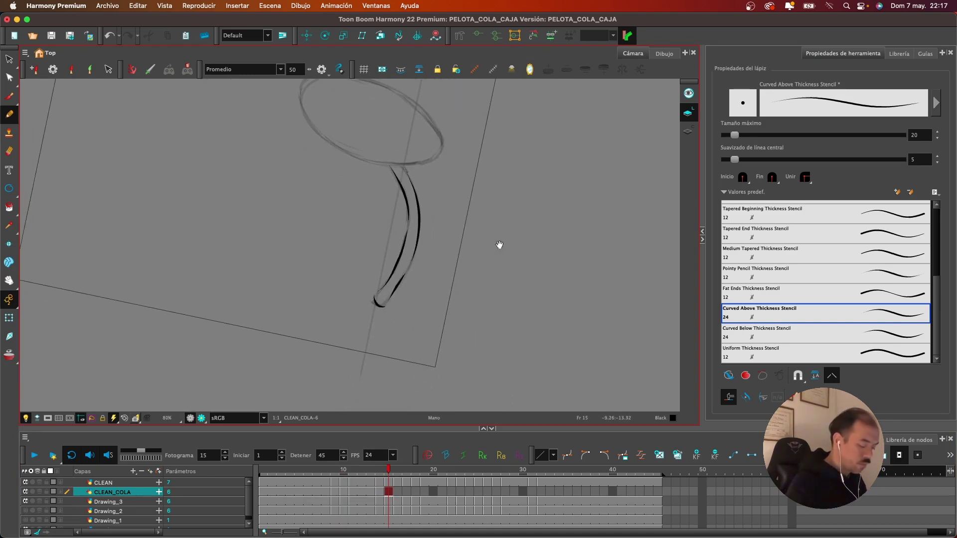
Ink the tail's left outline, lower right outline and tip at frame 16 over the sketch
click(398, 493)
mouse_move(503, 165)
mouse_down()
mouse_move(493, 282)
mouse_move(340, 196)
mouse_move(352, 287)
mouse_move(337, 307)
mouse_up()
key(super+z)
mouse_move(345, 201)
mouse_down()
mouse_move(351, 240)
mouse_move(333, 315)
mouse_move(321, 322)
mouse_move(350, 263)
mouse_move(328, 326)
mouse_up()
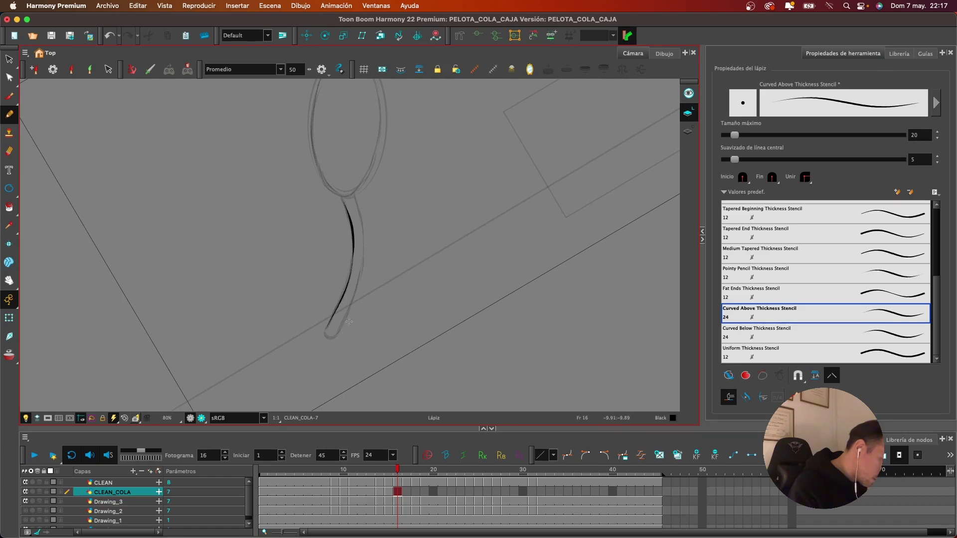
scroll(328, 335, up, 4)
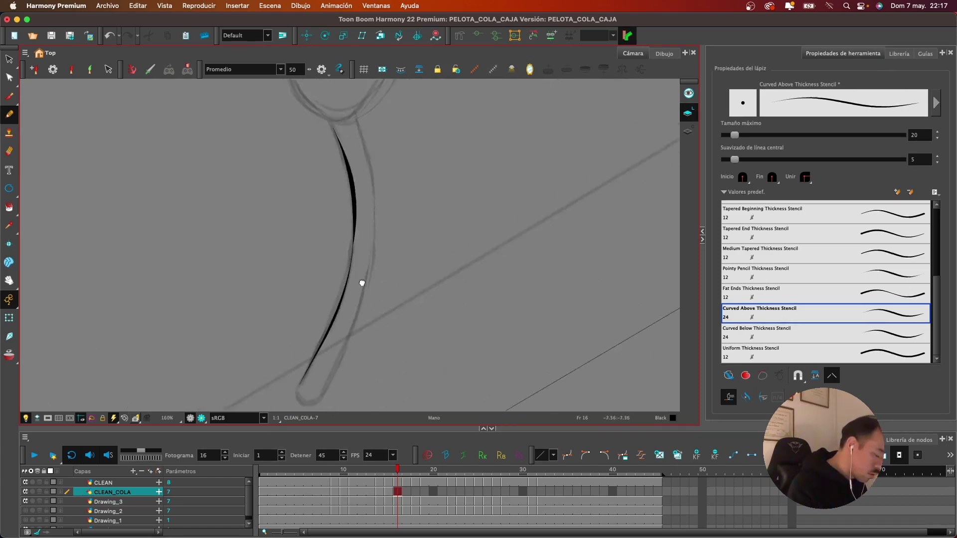
mouse_move(302, 291)
mouse_down()
mouse_move(348, 282)
mouse_move(367, 214)
mouse_up()
scroll(389, 239, up, 5)
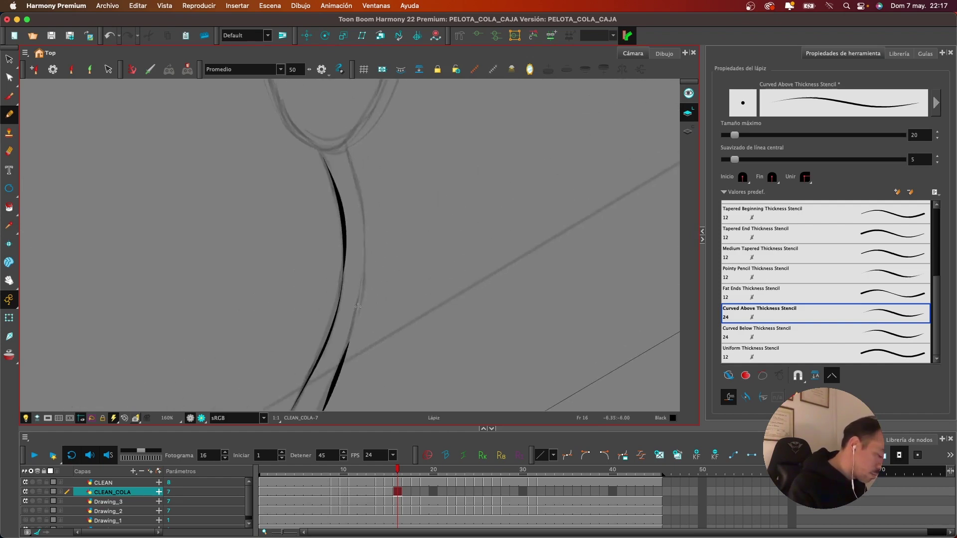
Ink the tail's upper right outline at frame 16, undoing and redrawing the stroke until it follows the sketch
mouse_move(356, 316)
mouse_down()
mouse_move(365, 211)
mouse_move(349, 145)
mouse_move(367, 227)
mouse_move(345, 339)
mouse_up()
key(ctrl+z)
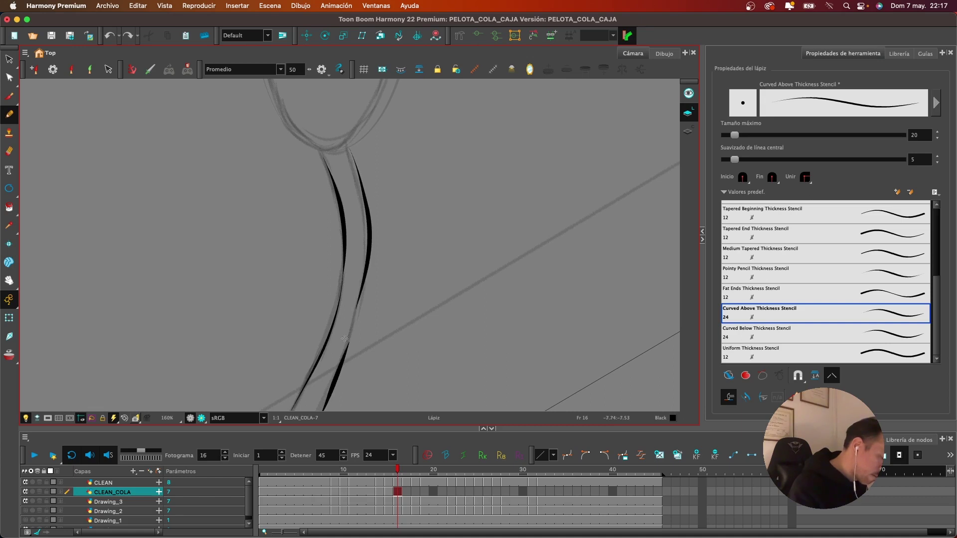
key(ctrl+z)
mouse_move(348, 141)
mouse_down()
mouse_move(363, 247)
mouse_move(341, 353)
mouse_up()
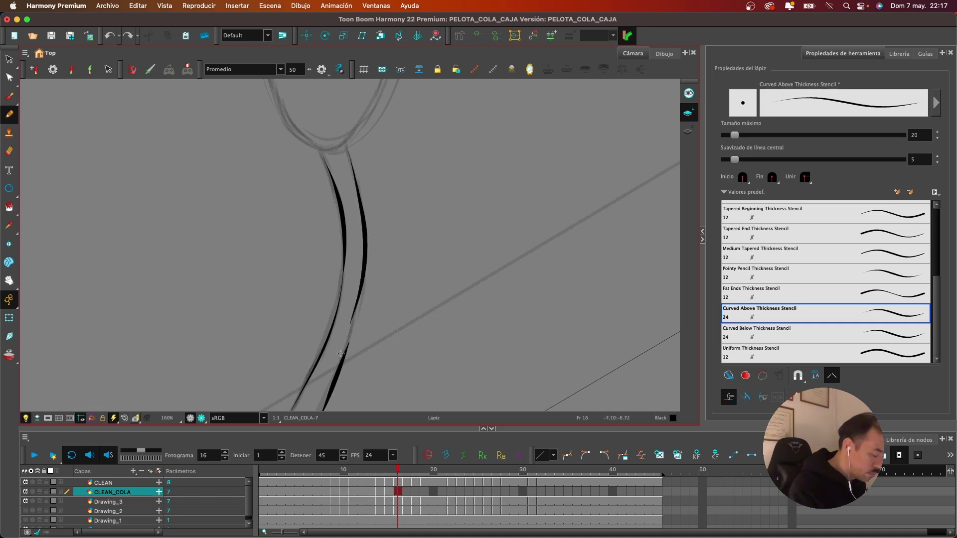
key(ctrl+z)
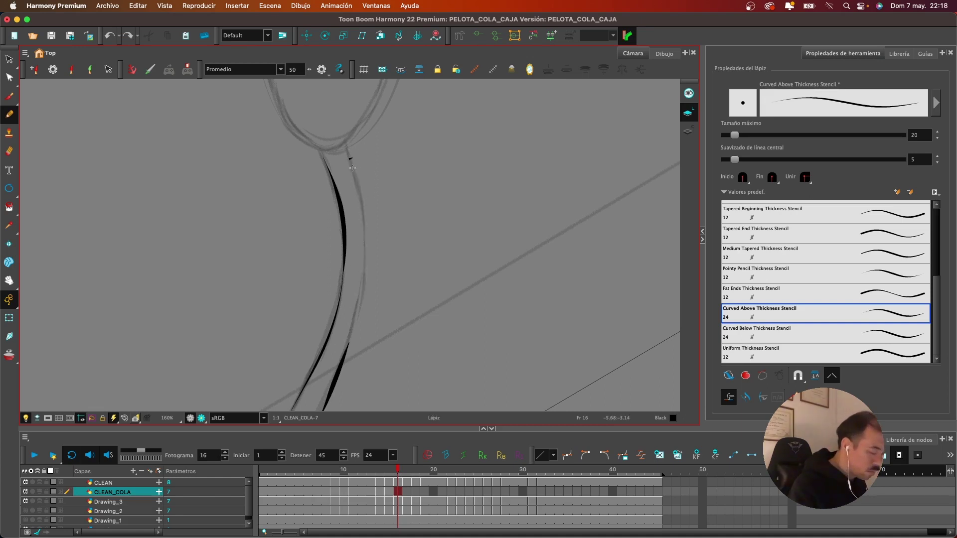
mouse_move(352, 168)
mouse_down()
mouse_move(362, 264)
mouse_move(345, 348)
mouse_up()
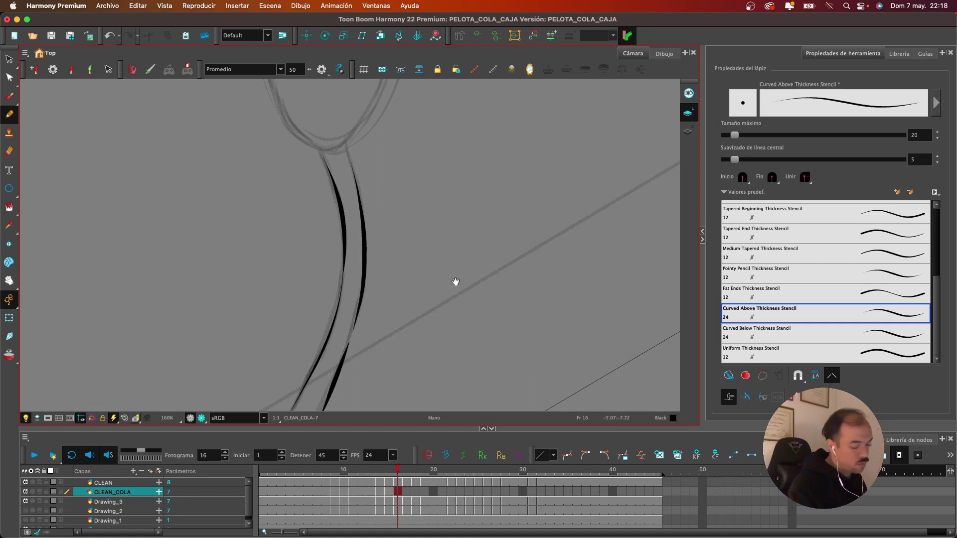
drag(455, 282, 481, 194)
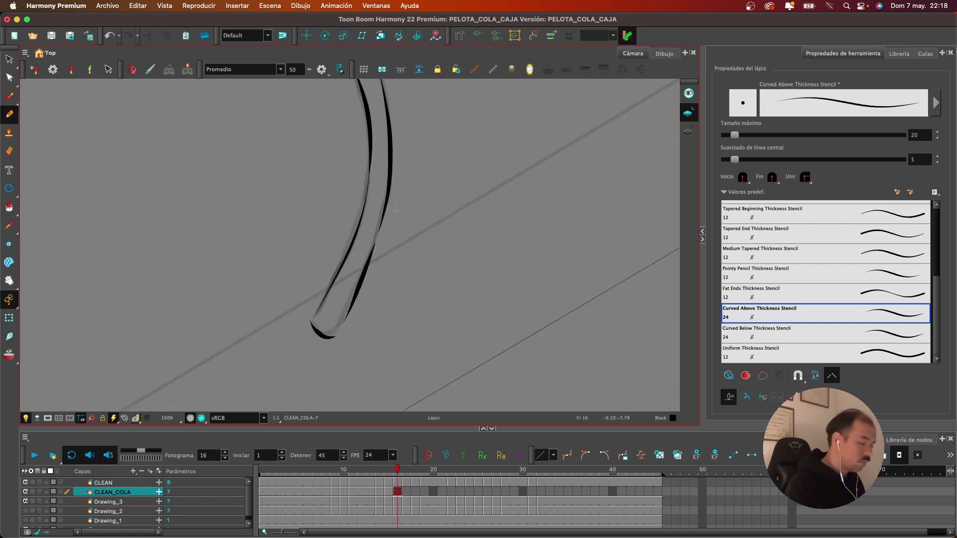
Ink both side outlines and the rounded tip of the tail at frame 17 on CLEAN_COLA
click(405, 492)
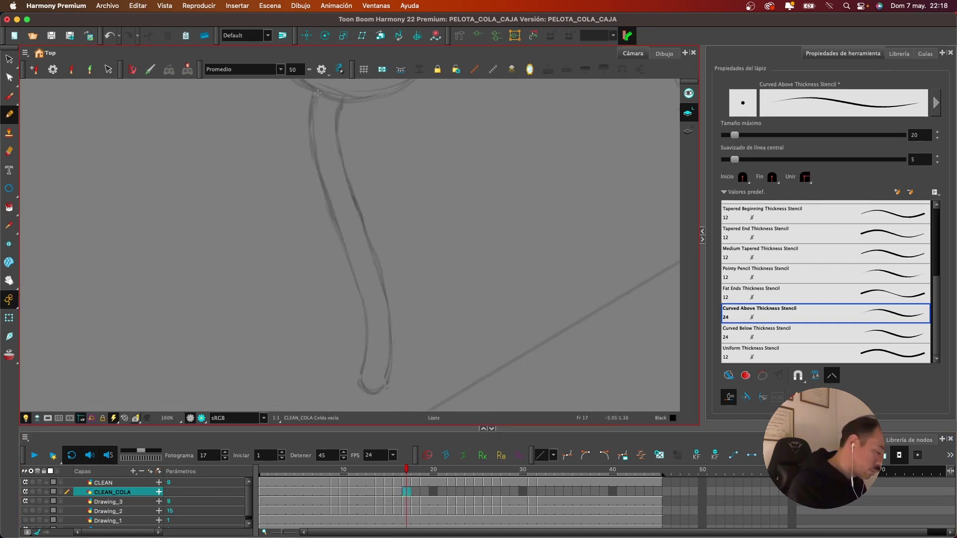
mouse_move(318, 93)
mouse_down()
mouse_move(322, 197)
mouse_move(361, 307)
mouse_move(349, 396)
mouse_move(389, 392)
mouse_up()
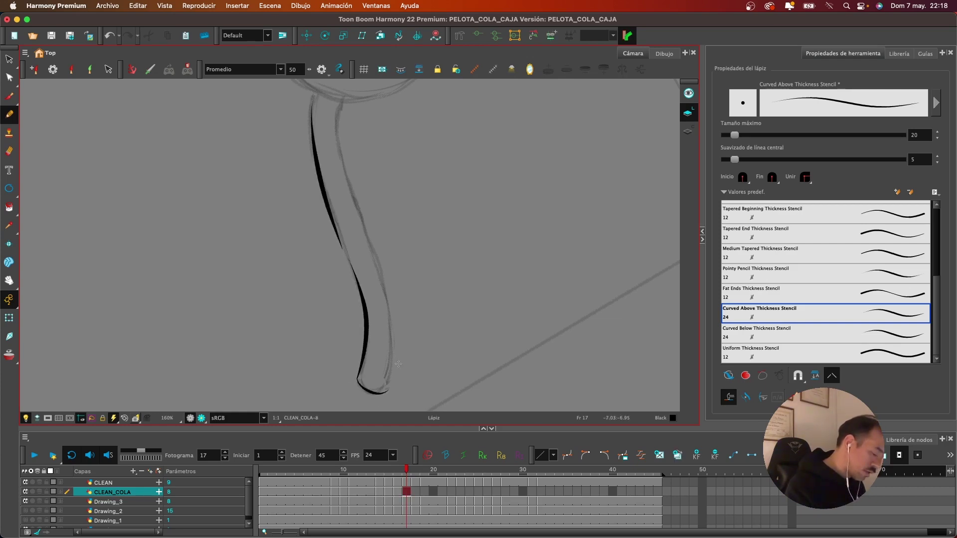
mouse_move(345, 103)
mouse_down()
mouse_move(341, 159)
mouse_move(384, 289)
mouse_move(391, 333)
mouse_move(380, 391)
mouse_up()
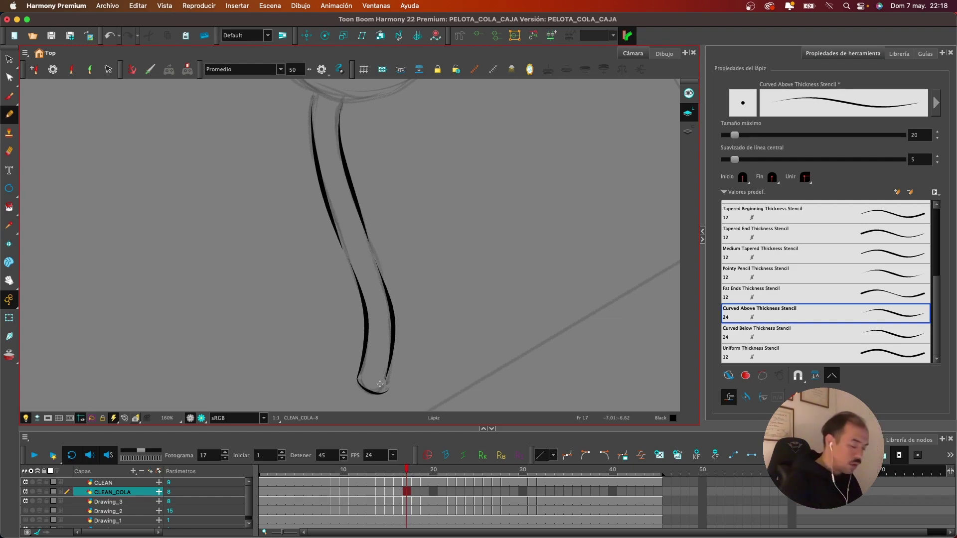
Ink the tail's right outline and rounded tip at frame 18 on CLEAN_COLA, following the sketch
key(period)
drag(433, 191, 397, 272)
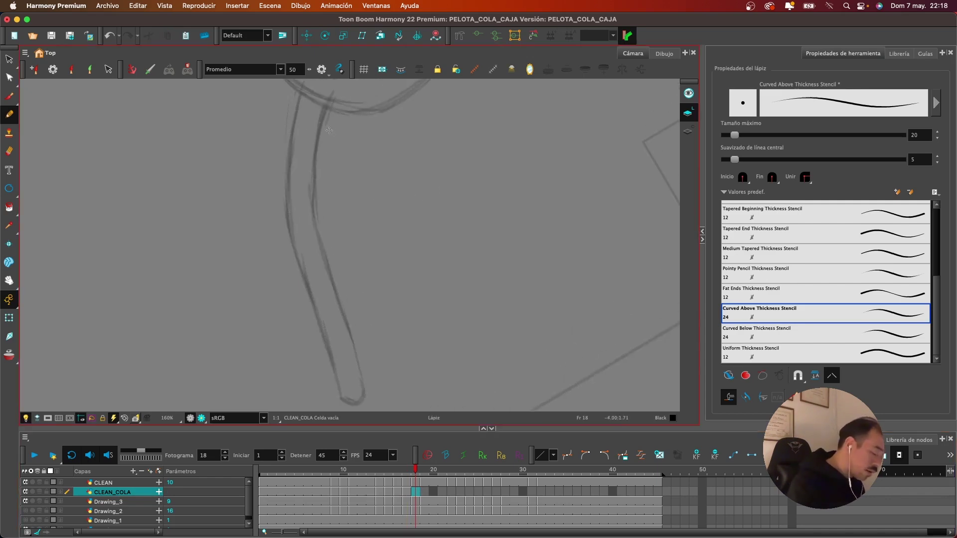
mouse_move(326, 112)
mouse_down()
mouse_move(315, 139)
mouse_move(322, 234)
mouse_move(339, 291)
mouse_up()
key(super+z)
mouse_move(327, 107)
mouse_down()
mouse_move(311, 199)
mouse_move(347, 318)
mouse_up()
scroll(366, 277, down, 5)
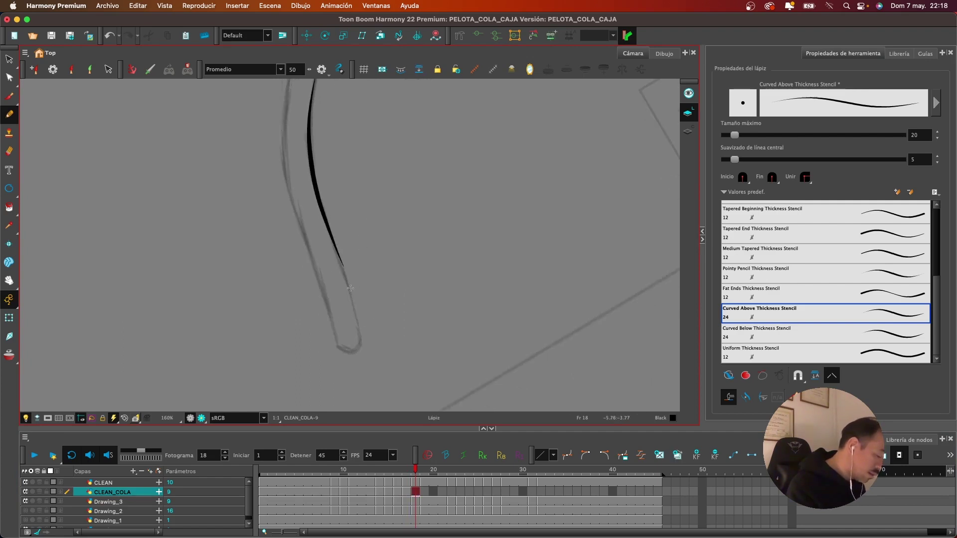
mouse_move(343, 272)
mouse_down()
mouse_move(359, 353)
mouse_move(337, 347)
mouse_move(358, 341)
mouse_up()
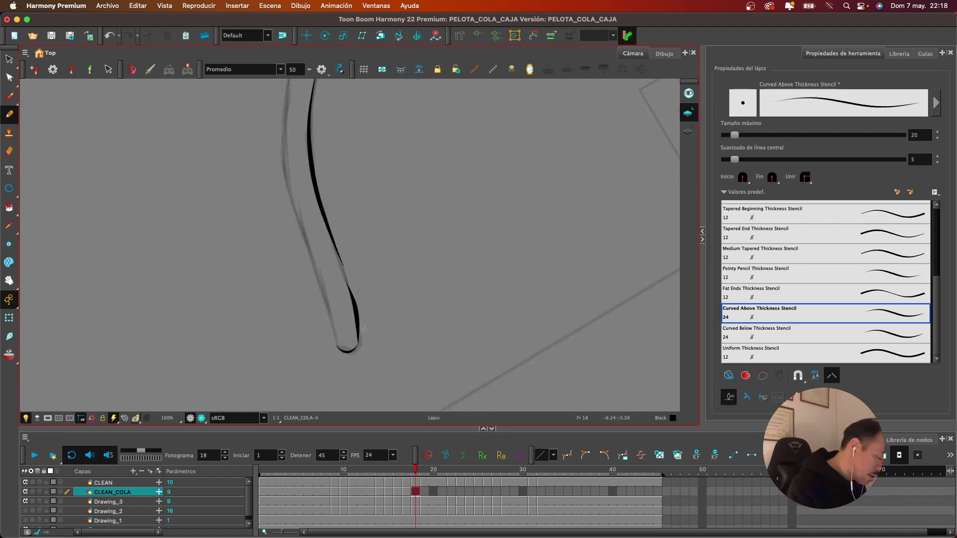
Ink the tail's left outline at frame 18, redrawing its upper stroke, and trim the end that overlaps the ball
drag(387, 203, 386, 271)
drag(313, 297, 290, 246)
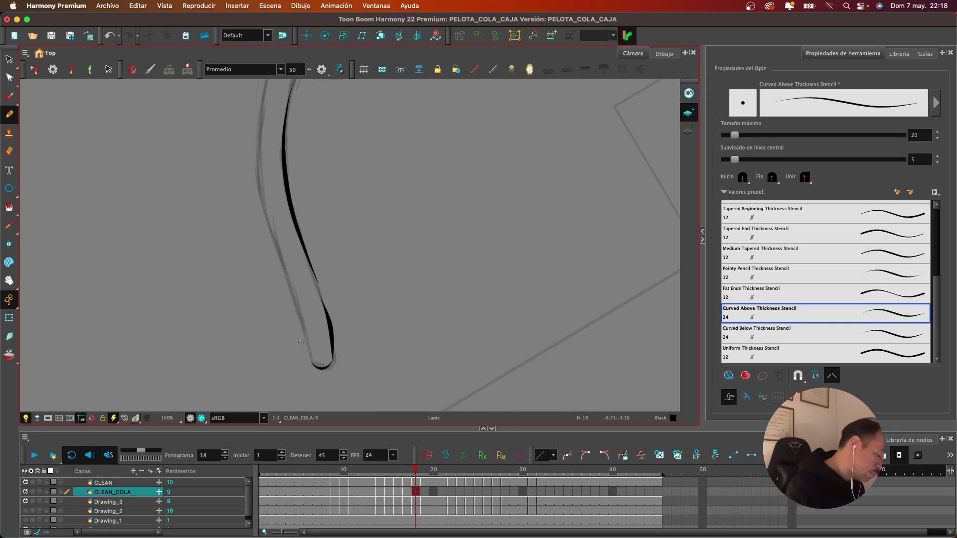
mouse_move(308, 350)
mouse_down()
mouse_move(262, 204)
mouse_move(302, 242)
mouse_move(272, 210)
mouse_up()
mouse_move(270, 254)
mouse_down()
mouse_move(268, 205)
mouse_move(284, 140)
mouse_up()
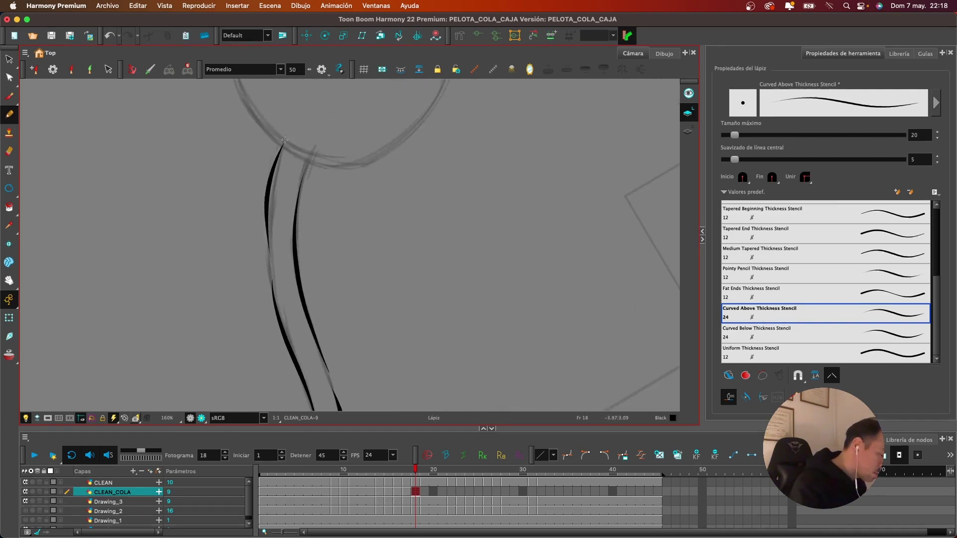
key(super+z)
mouse_move(269, 256)
mouse_down()
mouse_move(267, 202)
mouse_move(287, 132)
mouse_up()
key(super+z)
drag(271, 232, 289, 120)
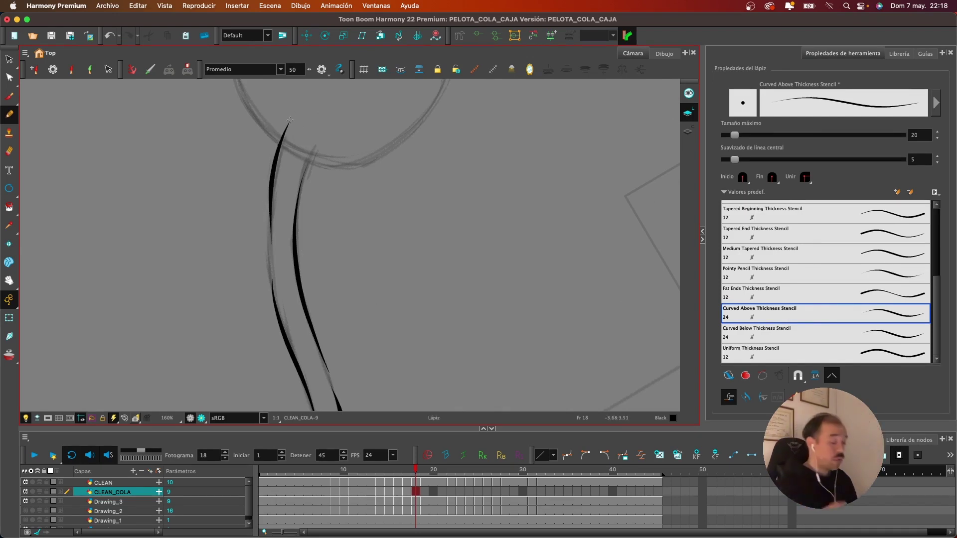
key(e)
drag(284, 125, 293, 134)
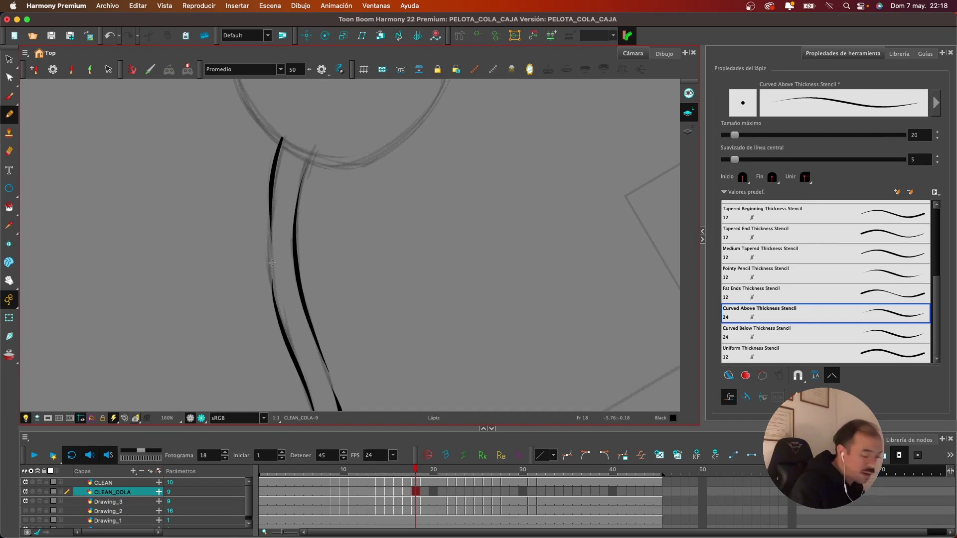
Go to frame 19 and turn on onion skin for the CLEAN_COLA layer
key(space)
mouse_move(390, 258)
mouse_down()
mouse_move(352, 153)
mouse_move(395, 254)
mouse_up()
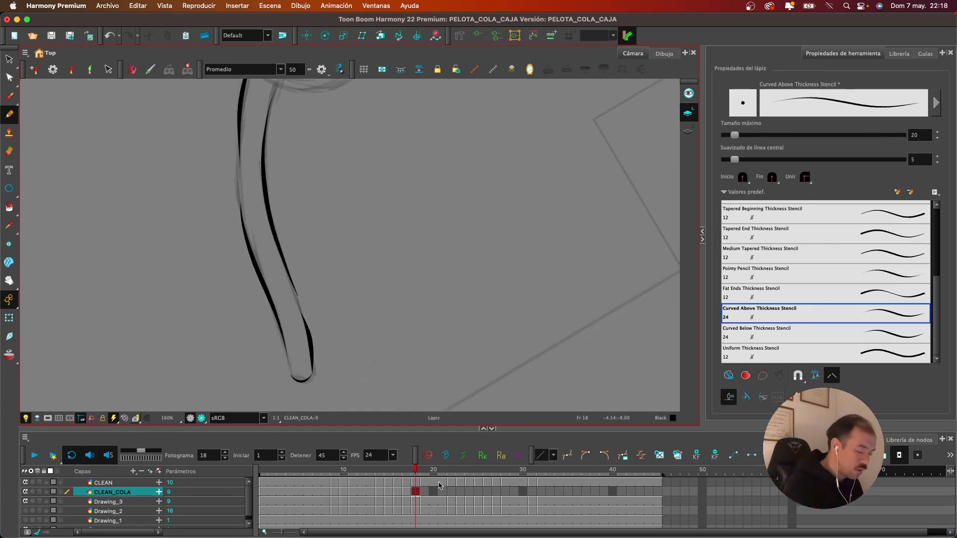
click(426, 492)
key(space)
drag(429, 203, 432, 304)
key(1)
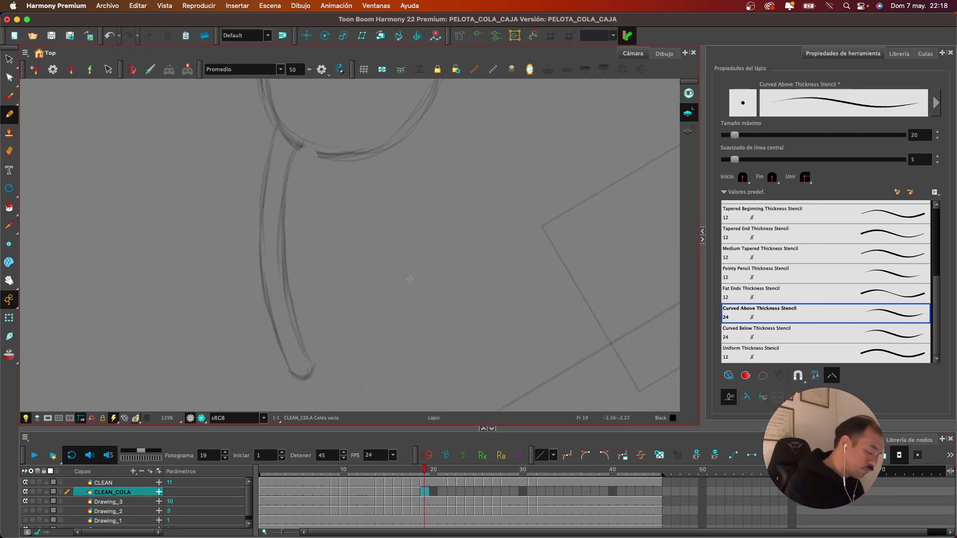
click(40, 492)
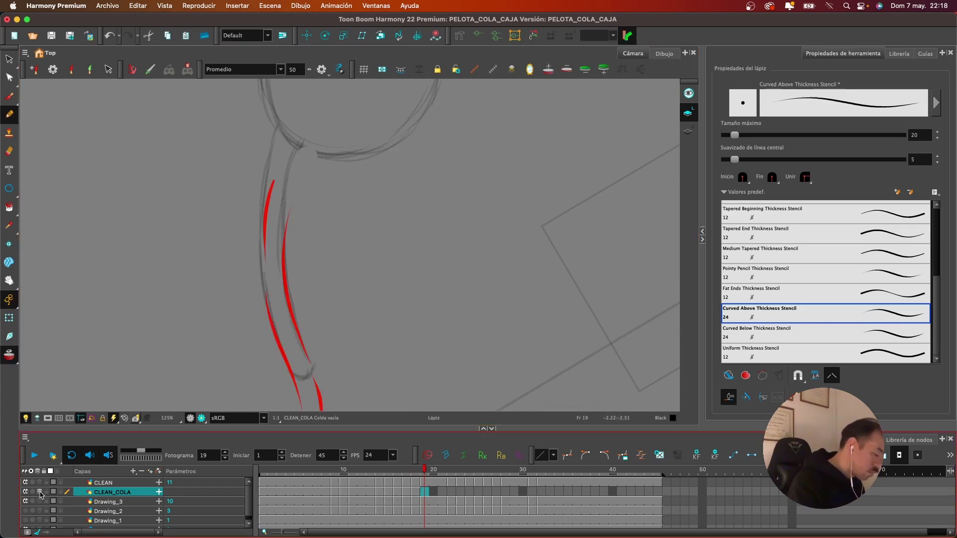
Scrub through the timeline to review the inked tail frames and return to frame 19 on CLEAN_COLA
scroll(453, 224, down, 2)
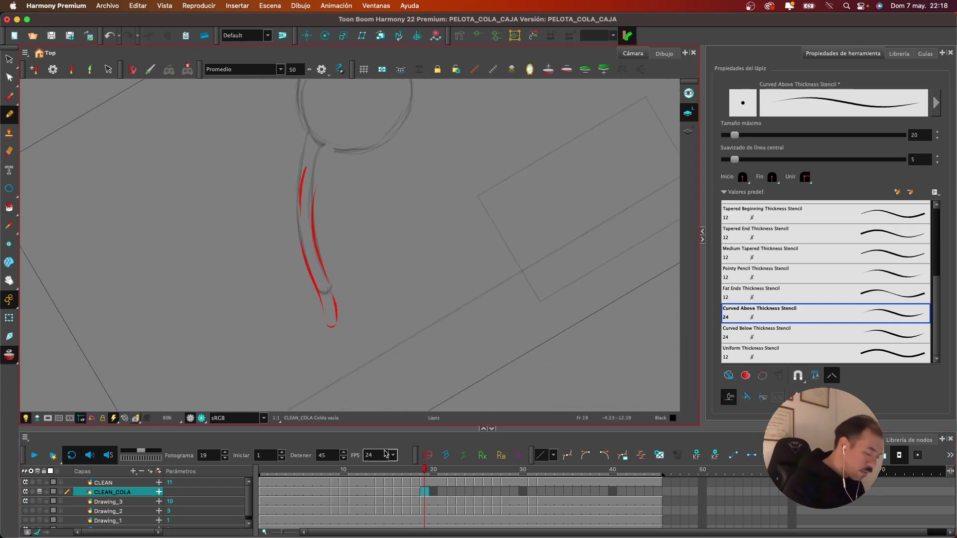
scroll(448, 312, down, 2)
click(310, 472)
drag(310, 472, 442, 469)
click(442, 492)
click(425, 492)
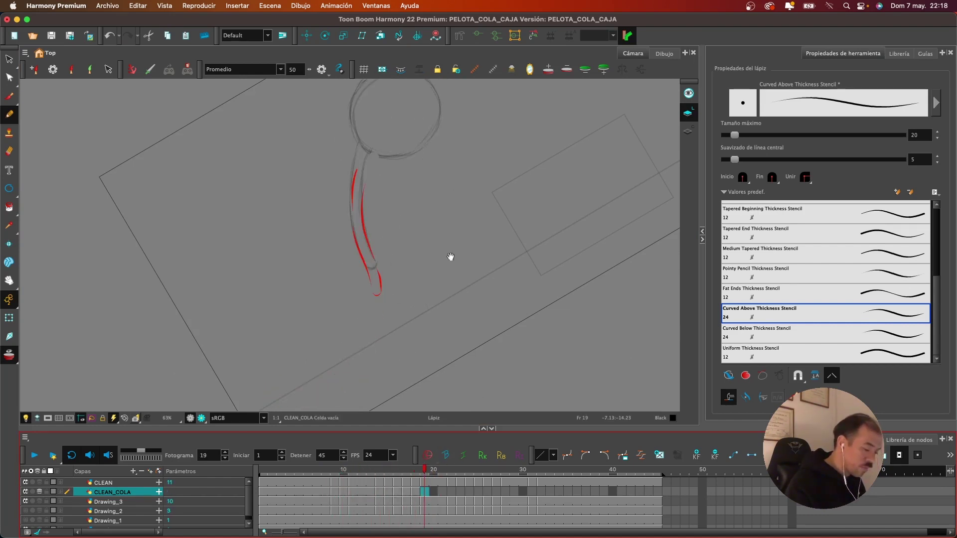
scroll(451, 258, up, 4)
scroll(378, 299, down, 3)
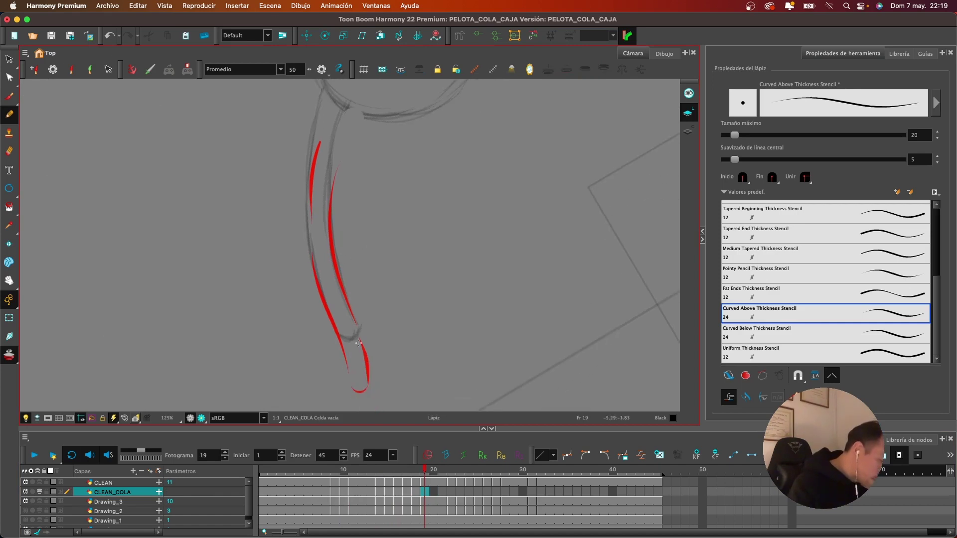
Ink the tail's rounded tip and both side outlines at frame 19 on CLEAN_COLA, following the sketch
drag(338, 335, 359, 323)
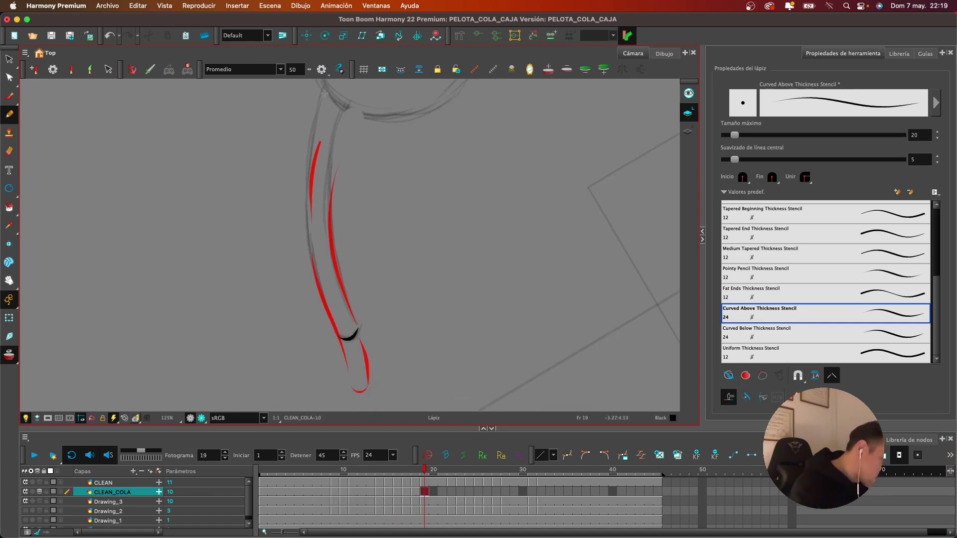
drag(316, 113, 313, 257)
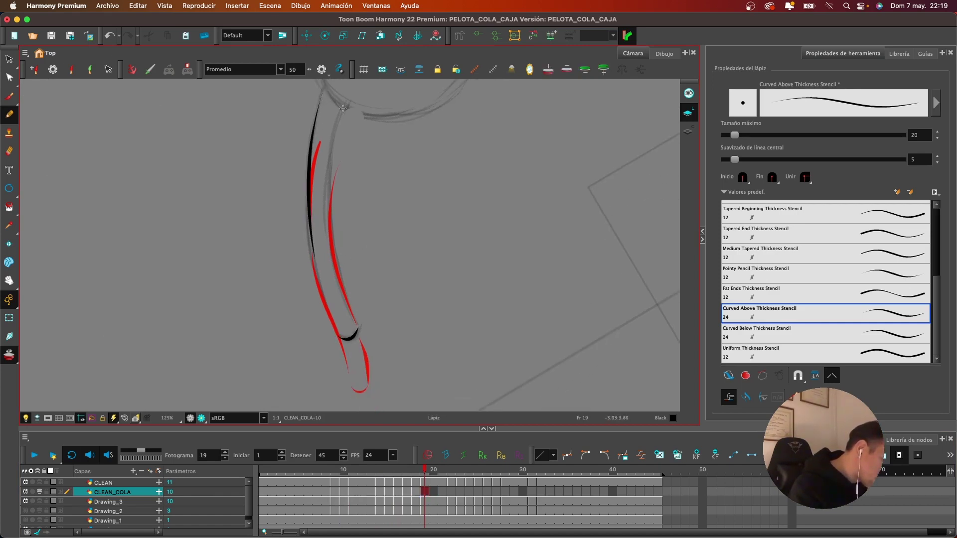
mouse_move(342, 108)
mouse_down()
mouse_move(327, 191)
mouse_move(330, 244)
mouse_move(353, 314)
mouse_up()
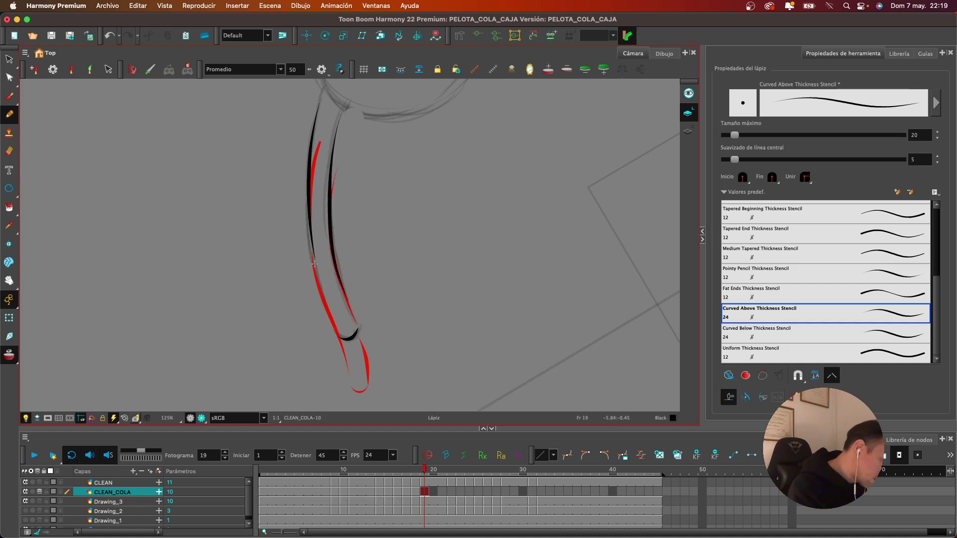
drag(314, 264, 341, 339)
click(321, 95)
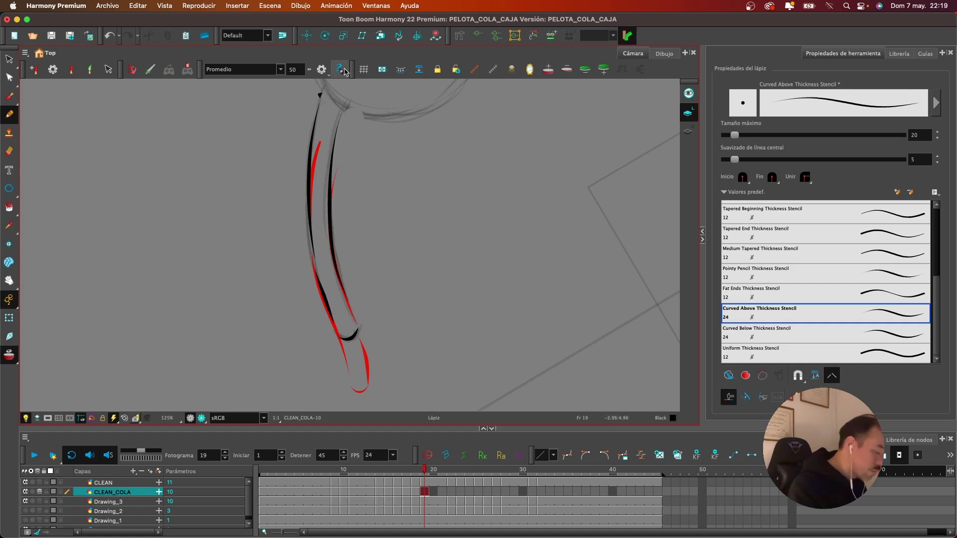
key(super+z)
key(space)
drag(421, 143, 419, 264)
click(319, 211)
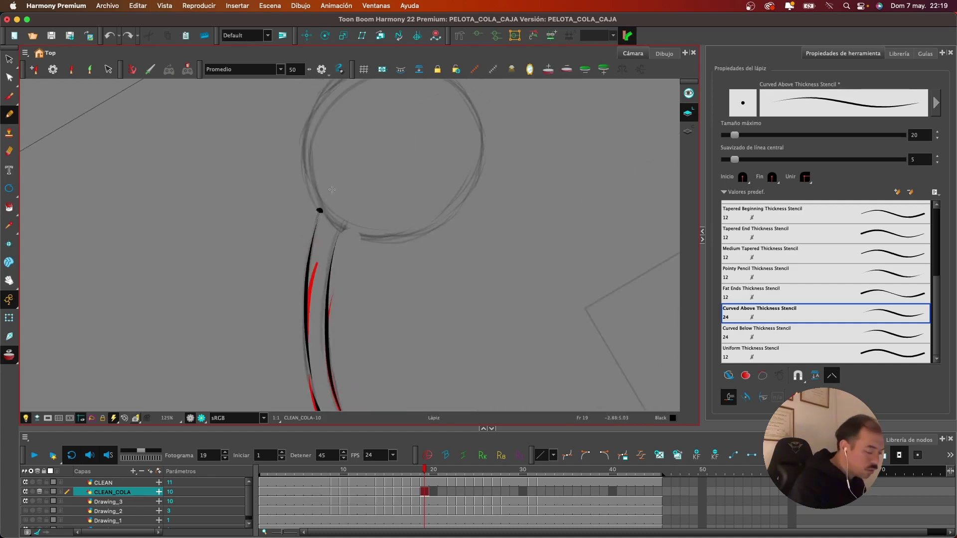
key(super+z)
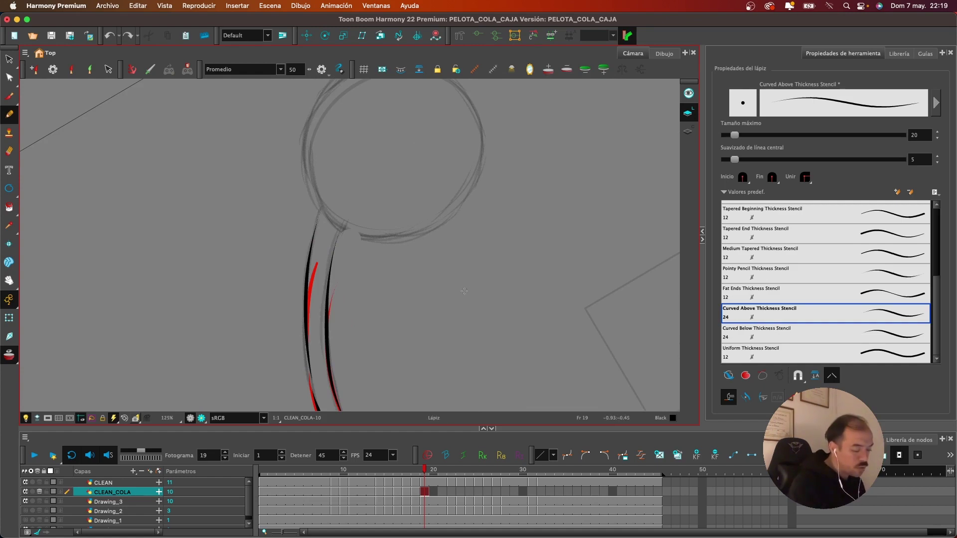
Ink the tail's tip and both side outlines at frame 22 on CLEAN_COLA, redrawing the left stroke up to the ball
key(space)
drag(447, 363, 396, 310)
click(452, 492)
key(space)
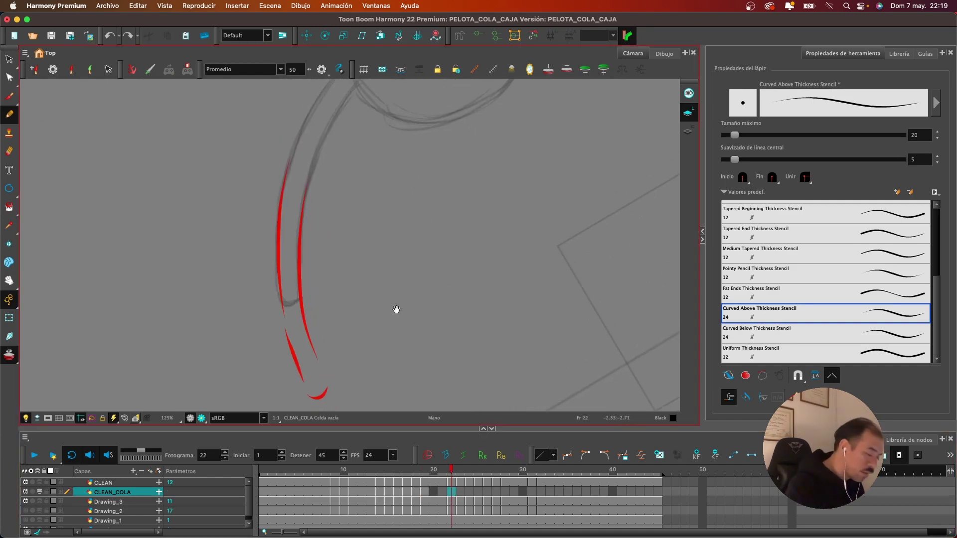
drag(282, 299, 301, 298)
key(space)
drag(297, 228, 291, 286)
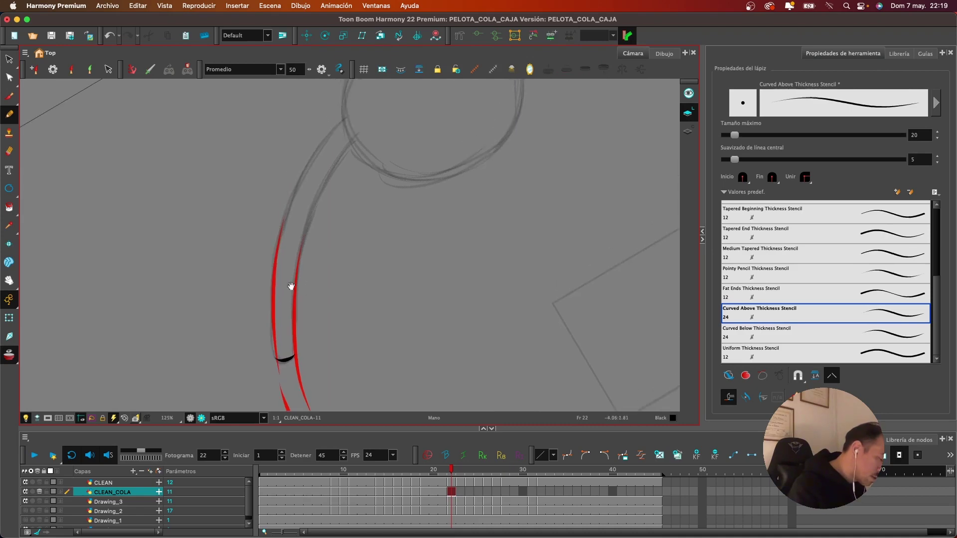
mouse_move(275, 348)
mouse_down()
mouse_move(270, 299)
mouse_move(294, 189)
mouse_up()
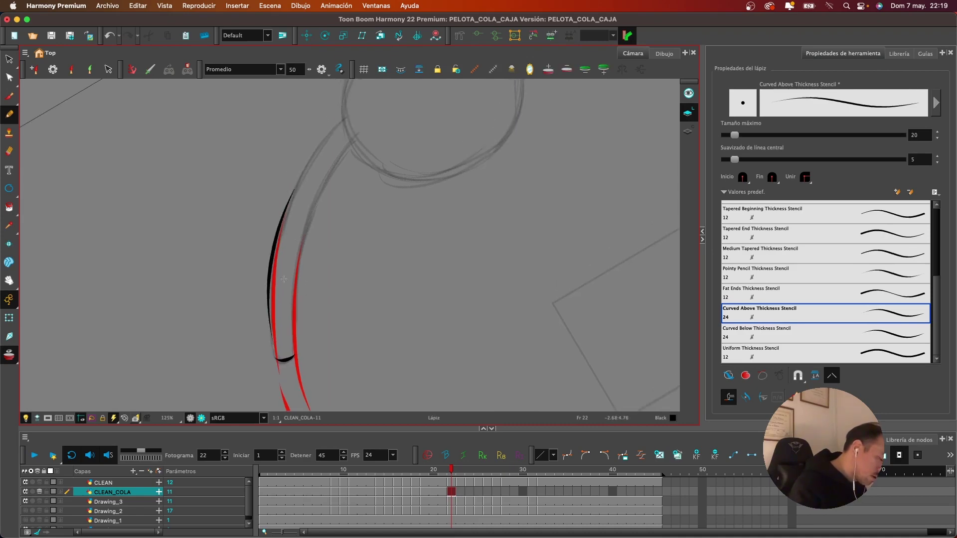
key(super+z)
mouse_move(275, 356)
mouse_down()
mouse_move(270, 279)
mouse_move(294, 189)
mouse_move(352, 117)
mouse_up()
mouse_move(295, 343)
mouse_down()
mouse_move(311, 219)
mouse_move(351, 143)
mouse_up()
Ink the tail's tip and both curved outlines at frame 23, redrawing the upper stroke where it meets the ball
click(463, 492)
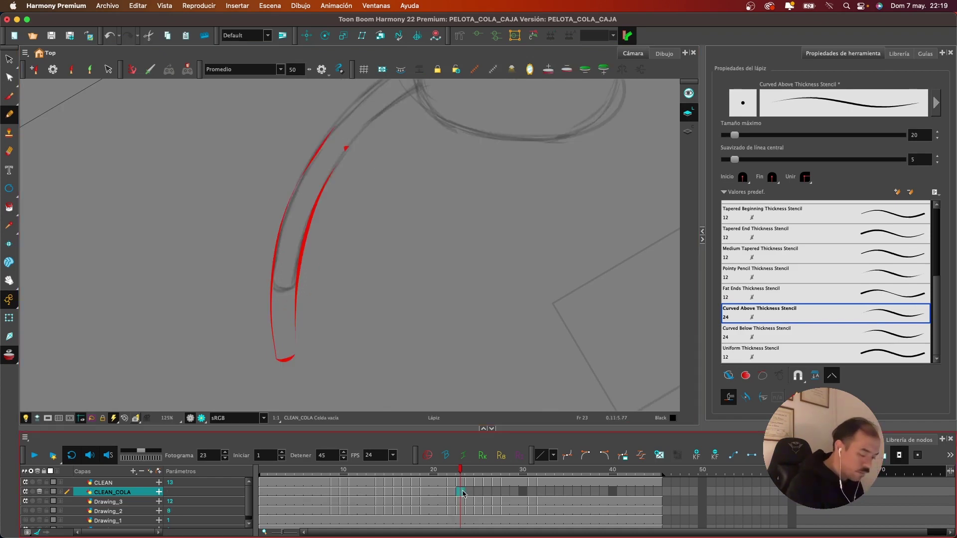
mouse_move(274, 282)
mouse_down()
mouse_move(296, 283)
mouse_move(299, 174)
mouse_move(338, 121)
mouse_move(332, 237)
mouse_up()
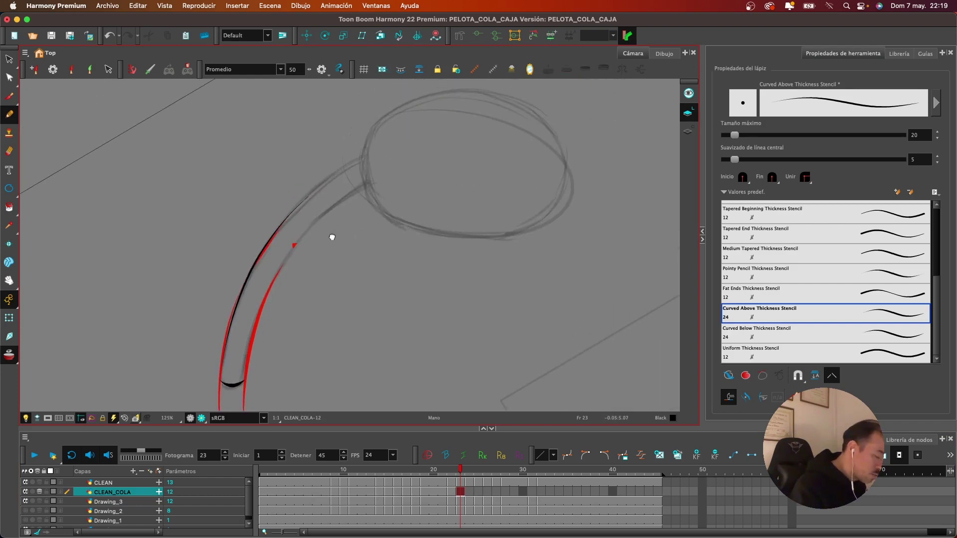
mouse_move(248, 355)
mouse_down()
mouse_move(276, 279)
mouse_move(370, 181)
mouse_up()
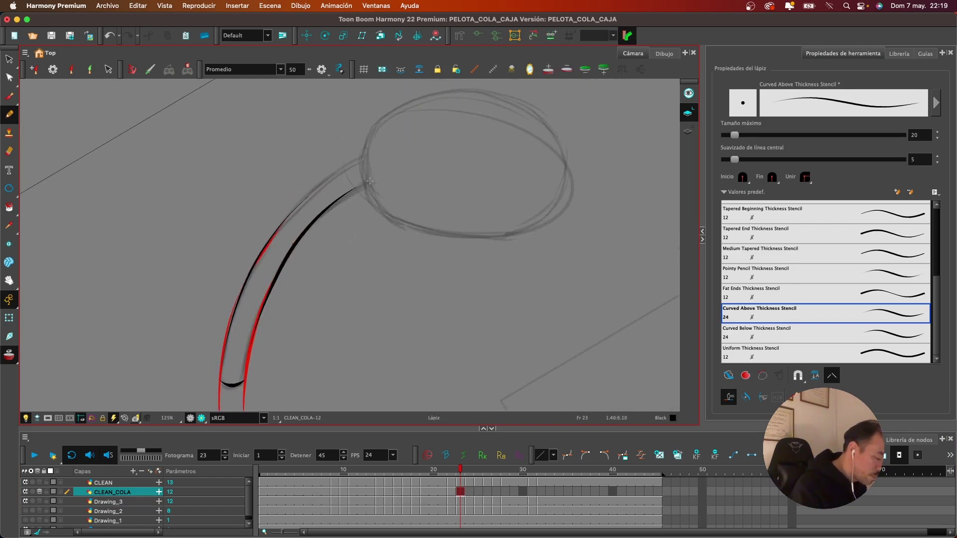
drag(296, 205, 343, 169)
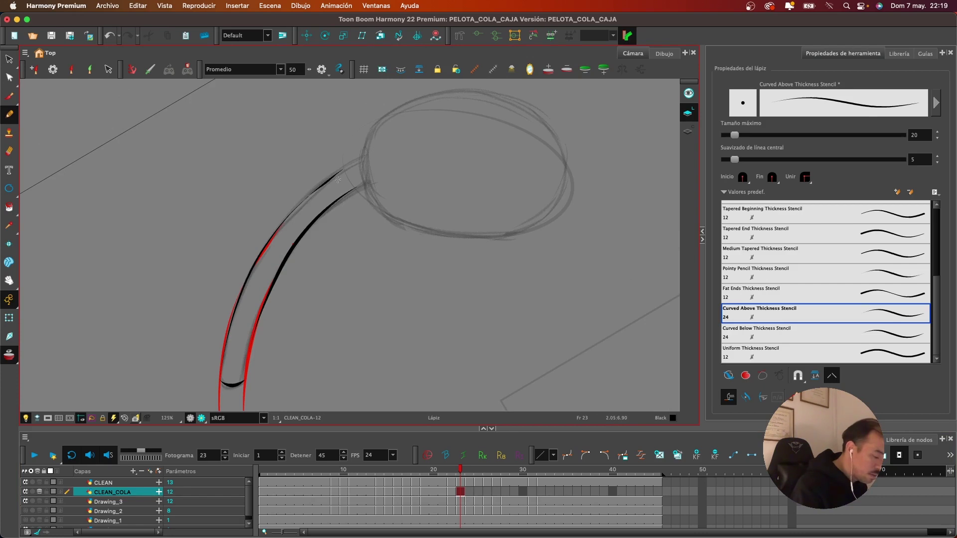
key(super+z)
drag(284, 219, 374, 150)
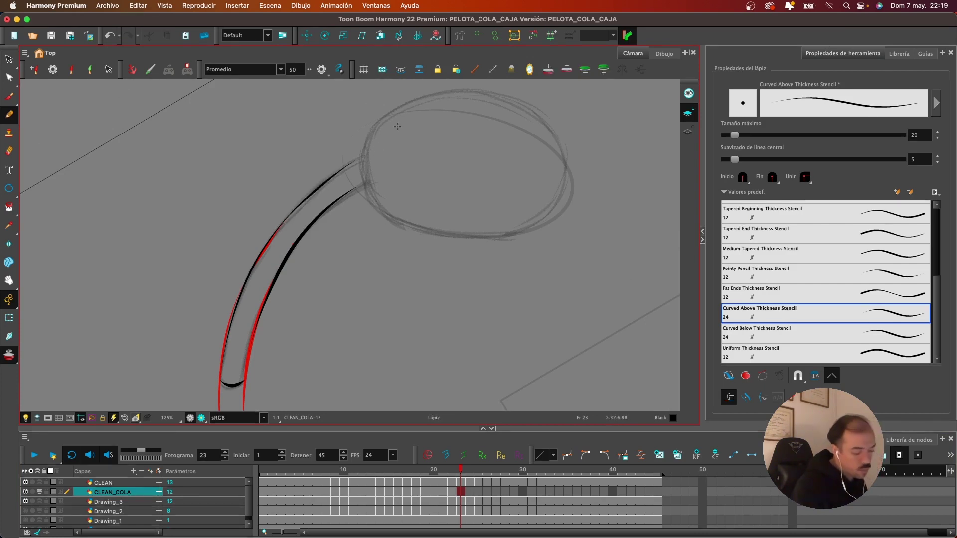
Ink the tail's rounded tip and the upper and lower outlines of its arc at frame 24 on CLEAN_COLA
click(471, 495)
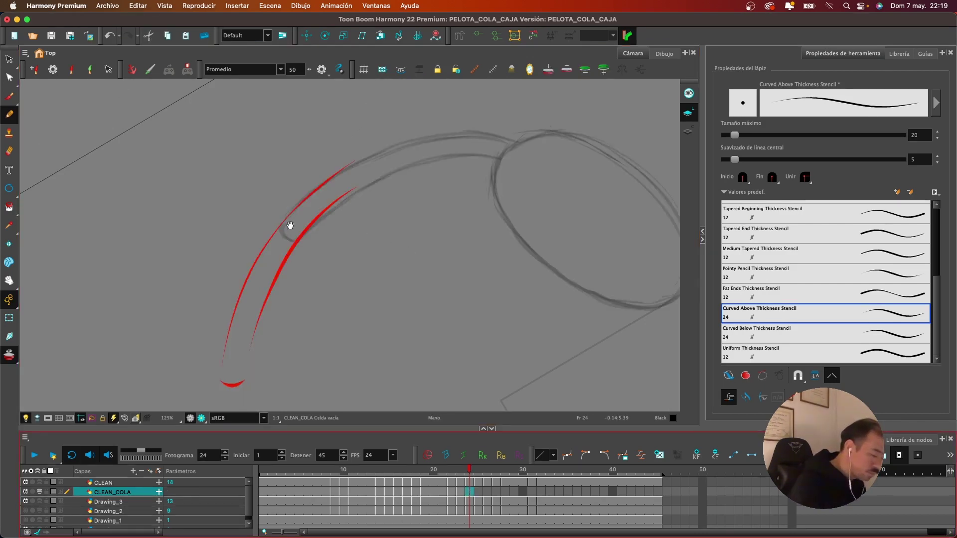
drag(283, 220, 299, 238)
drag(356, 202, 352, 258)
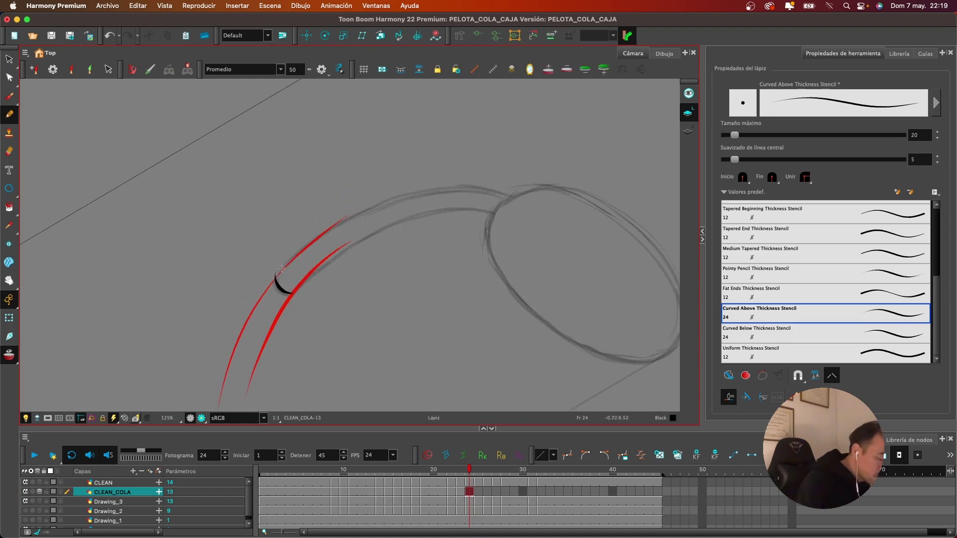
mouse_move(282, 266)
mouse_down()
mouse_move(330, 229)
mouse_move(397, 200)
mouse_up()
mouse_move(296, 282)
mouse_down()
mouse_move(381, 230)
mouse_move(474, 212)
mouse_up()
drag(415, 194, 520, 205)
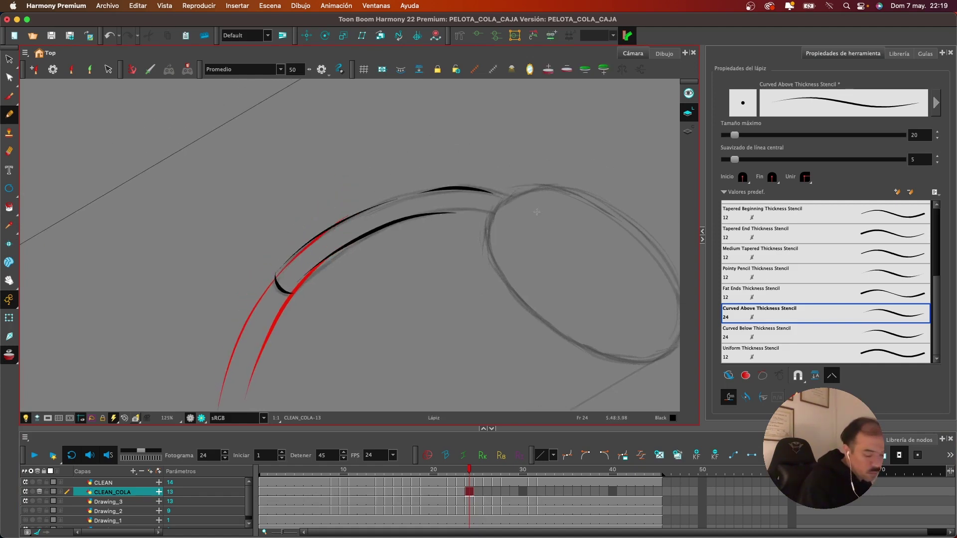
Ink the tip, inner bend and left outline of the S-shaped tail at frame 25 on CLEAN_COLA
drag(552, 276, 444, 265)
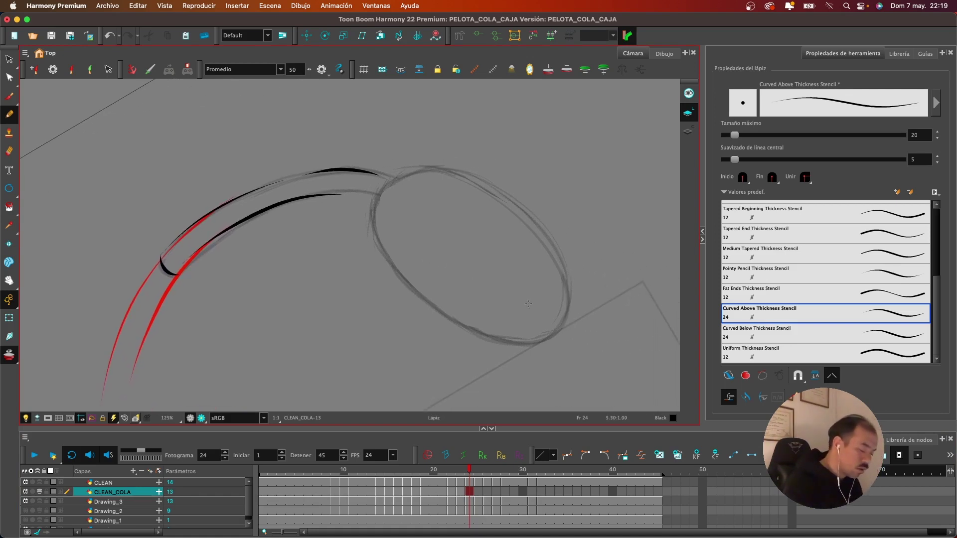
click(477, 491)
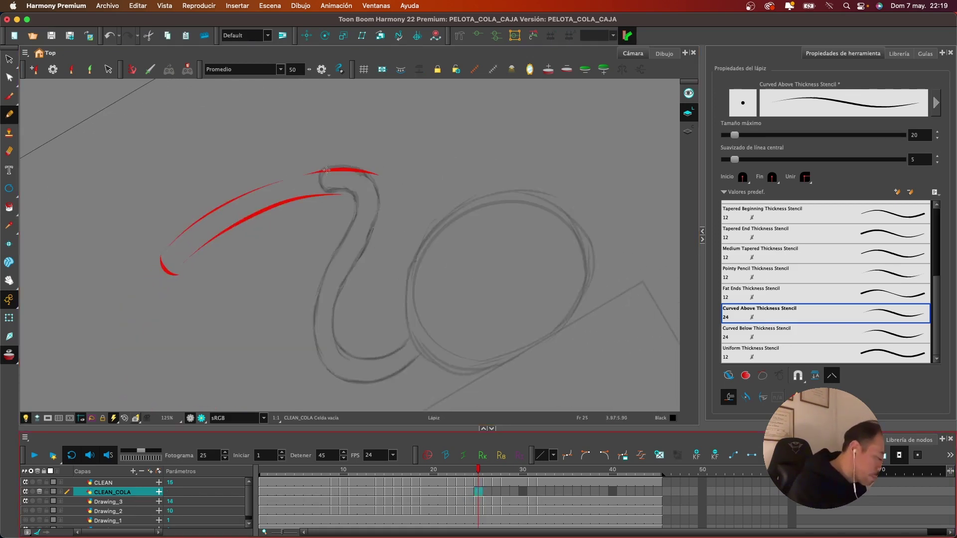
mouse_move(321, 171)
mouse_down()
mouse_move(319, 187)
mouse_move(351, 193)
mouse_move(357, 205)
mouse_move(321, 294)
mouse_move(320, 349)
mouse_up()
key(super+z)
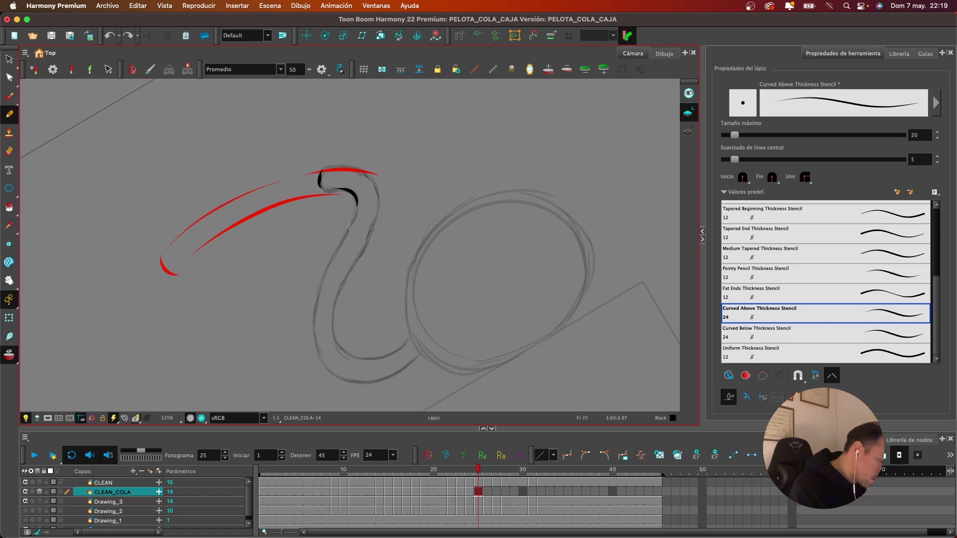
mouse_move(350, 226)
mouse_down()
mouse_move(326, 264)
mouse_move(316, 356)
mouse_move(328, 371)
mouse_up()
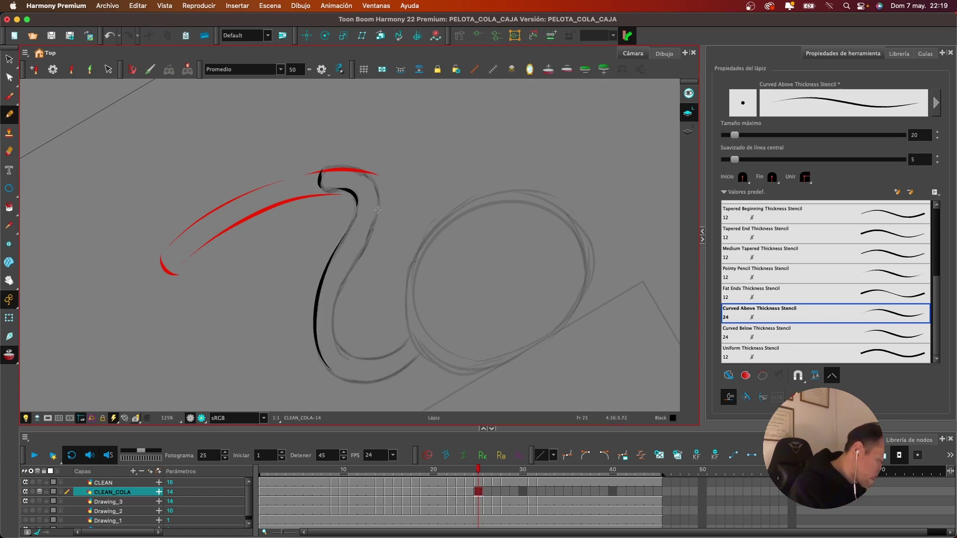
Ink the right outline of the S-shaped tail at frame 25, redrawing the stroke until it follows the rough sketch
mouse_move(376, 216)
mouse_down()
mouse_move(331, 325)
mouse_move(348, 357)
mouse_up()
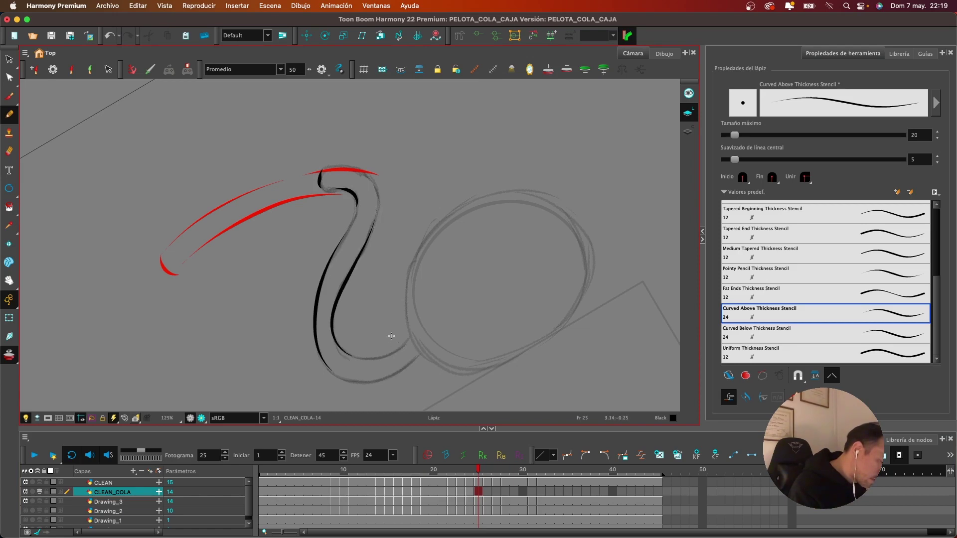
key(super+z)
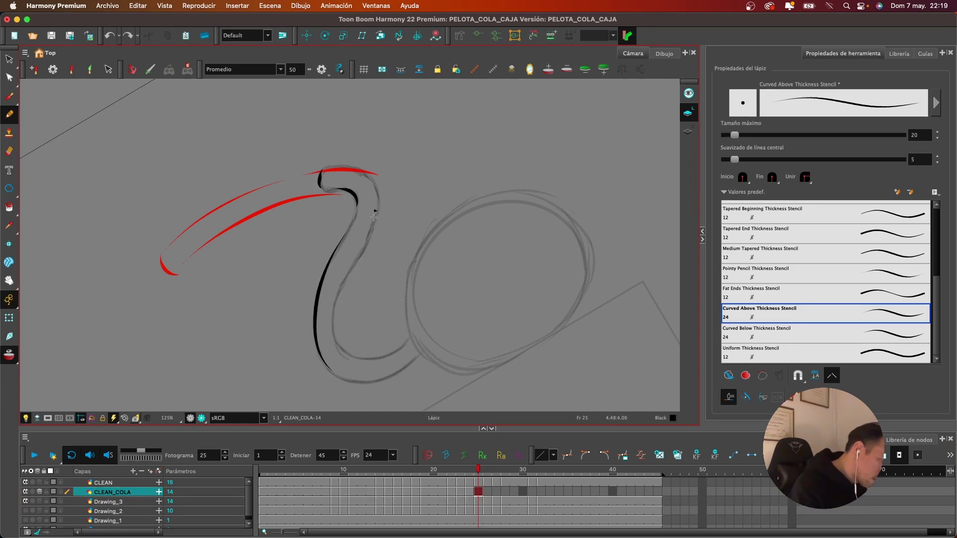
drag(348, 269, 333, 331)
key(super+z)
mouse_move(375, 200)
mouse_down()
mouse_move(371, 236)
mouse_move(343, 284)
mouse_move(336, 344)
mouse_up()
key(super+z)
mouse_move(377, 193)
mouse_down()
mouse_move(378, 221)
mouse_move(332, 314)
mouse_move(347, 358)
mouse_up()
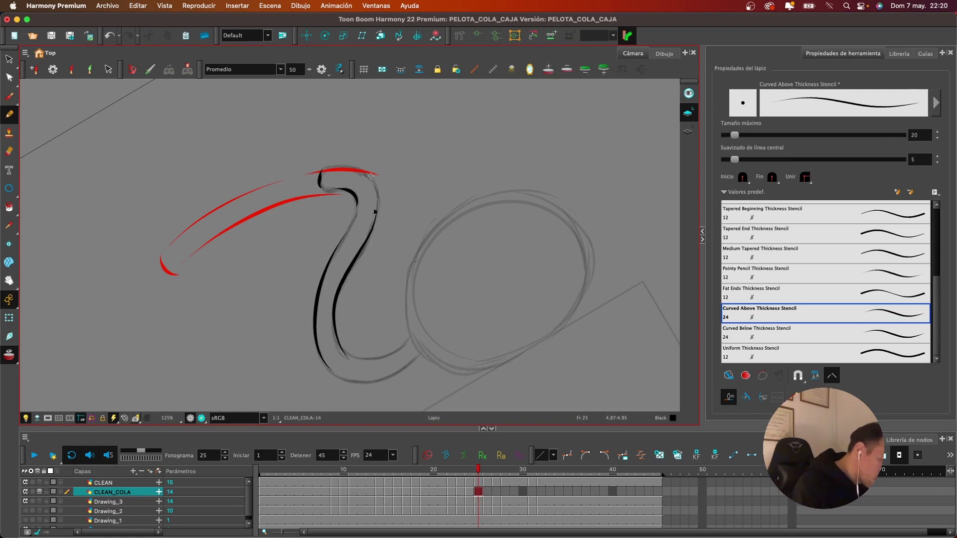
key(ctrl+z)
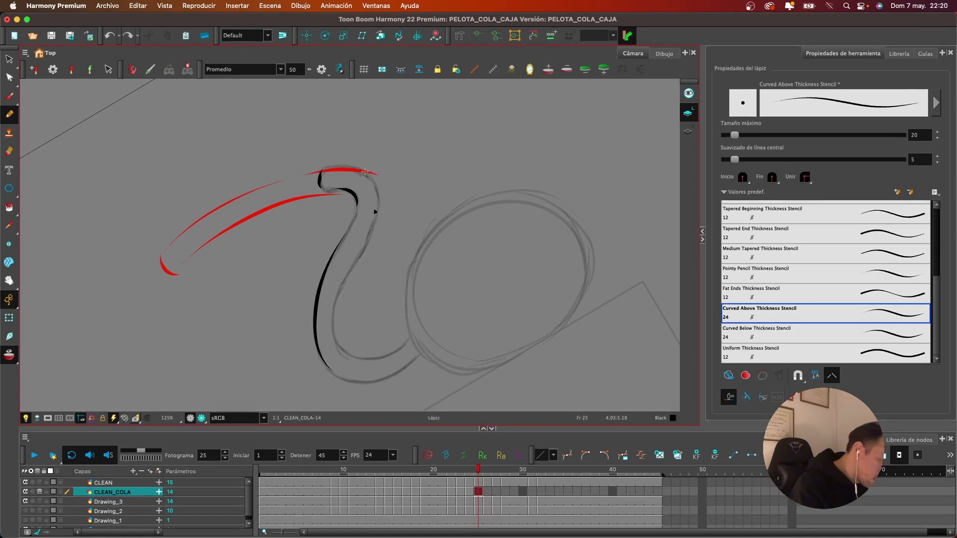
mouse_move(375, 192)
mouse_down()
mouse_move(334, 301)
mouse_move(342, 350)
mouse_up()
Ink the inner and outer outlines of the tail's lower bend up to the ball at frame 25
scroll(468, 284, up, 3)
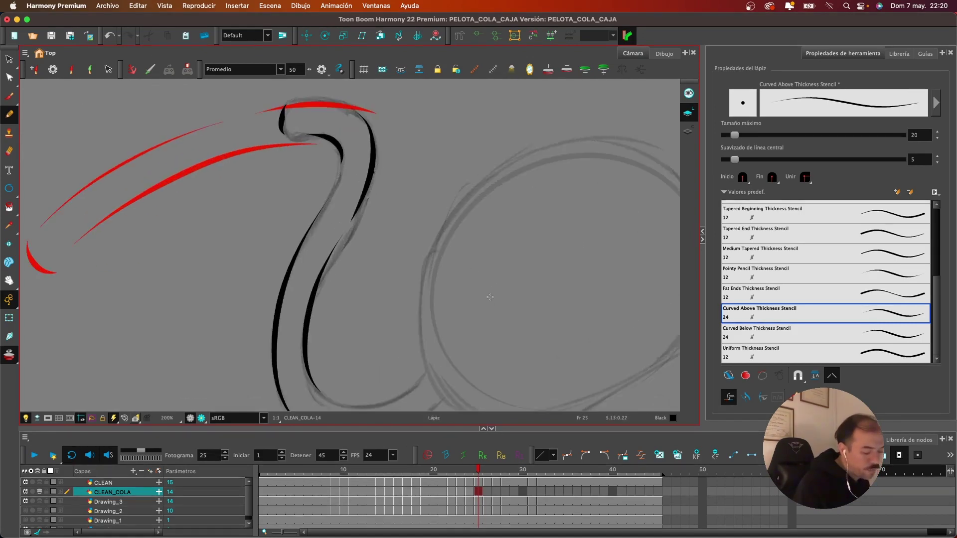
key(2)
drag(477, 314, 421, 229)
mouse_move(283, 295)
mouse_down()
mouse_move(317, 302)
mouse_move(381, 271)
mouse_up()
mouse_move(246, 335)
mouse_down()
mouse_move(319, 349)
mouse_move(402, 305)
mouse_up()
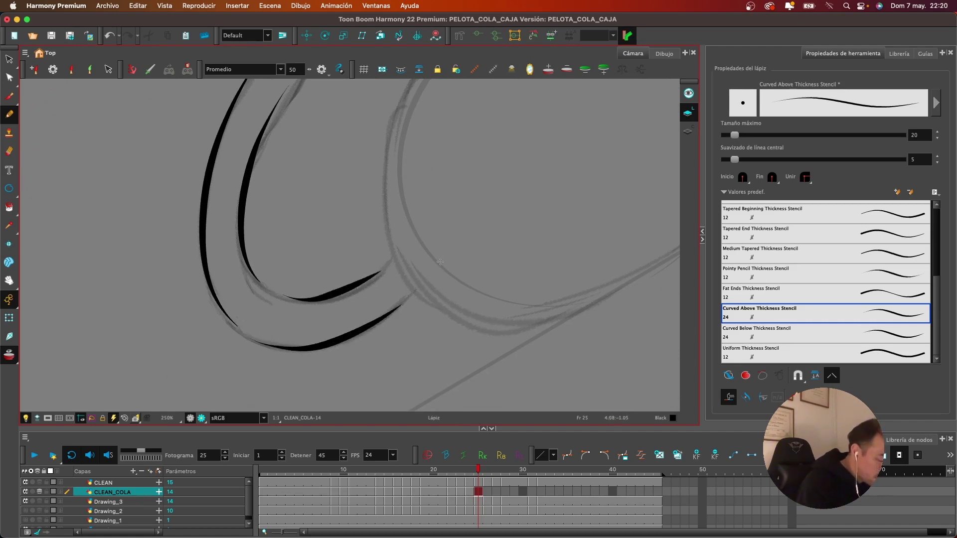
Ink the tail's rounded tip, long left outline and inner outline at frame 26 on CLEAN_COLA
scroll(479, 240, down, 4)
drag(501, 207, 495, 245)
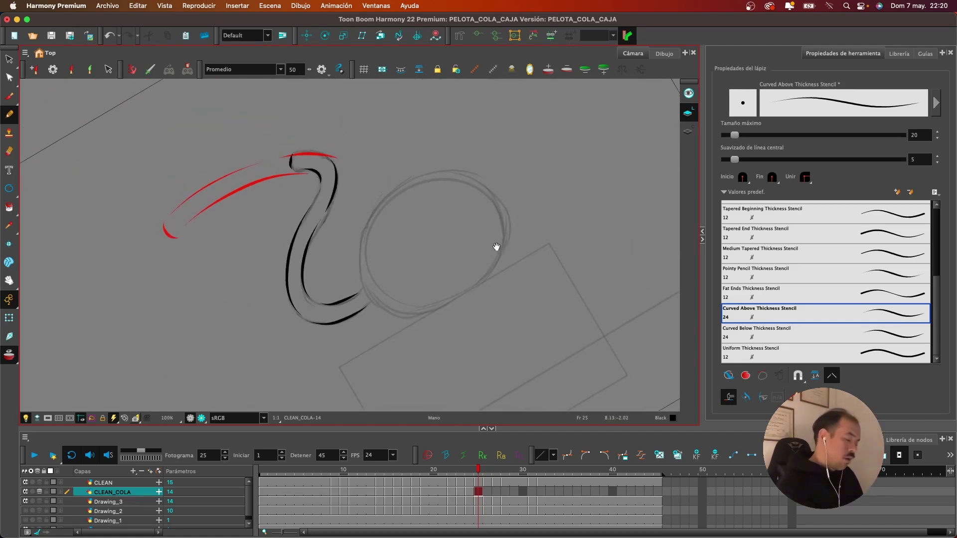
click(488, 491)
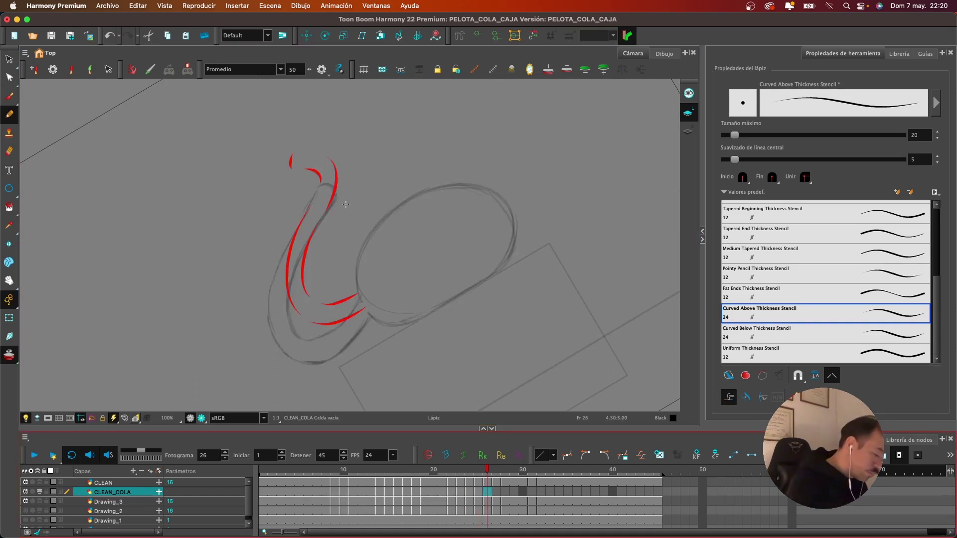
mouse_move(320, 186)
mouse_down()
mouse_move(335, 188)
mouse_move(275, 282)
mouse_move(304, 356)
mouse_up()
key(ctrl+z)
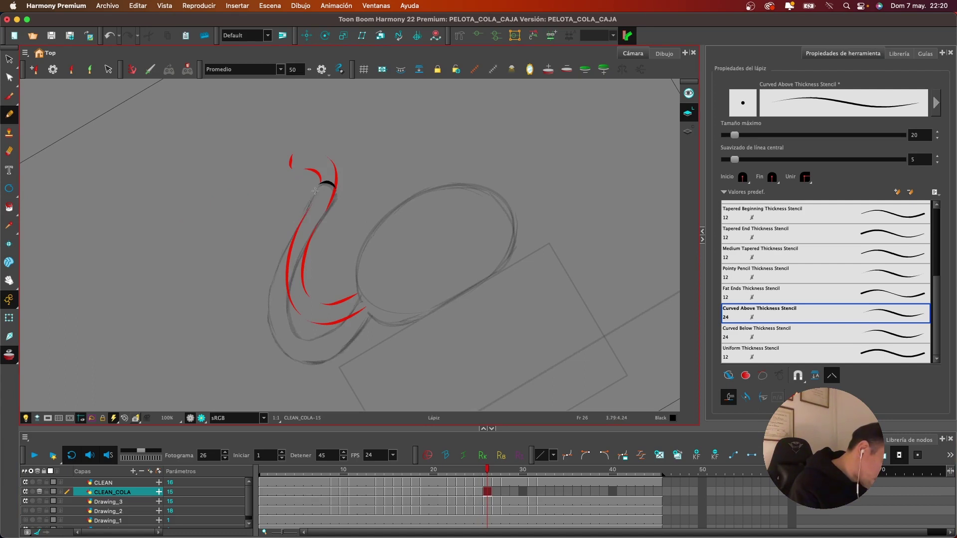
mouse_move(314, 195)
mouse_down()
mouse_move(281, 257)
mouse_move(275, 344)
mouse_up()
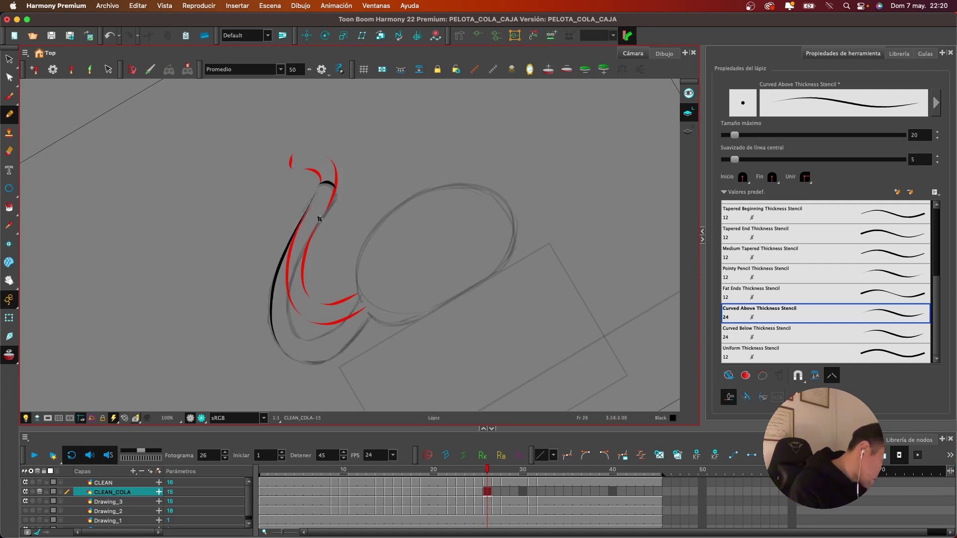
mouse_move(320, 219)
mouse_down()
mouse_move(289, 294)
mouse_move(291, 327)
mouse_move(318, 341)
mouse_up()
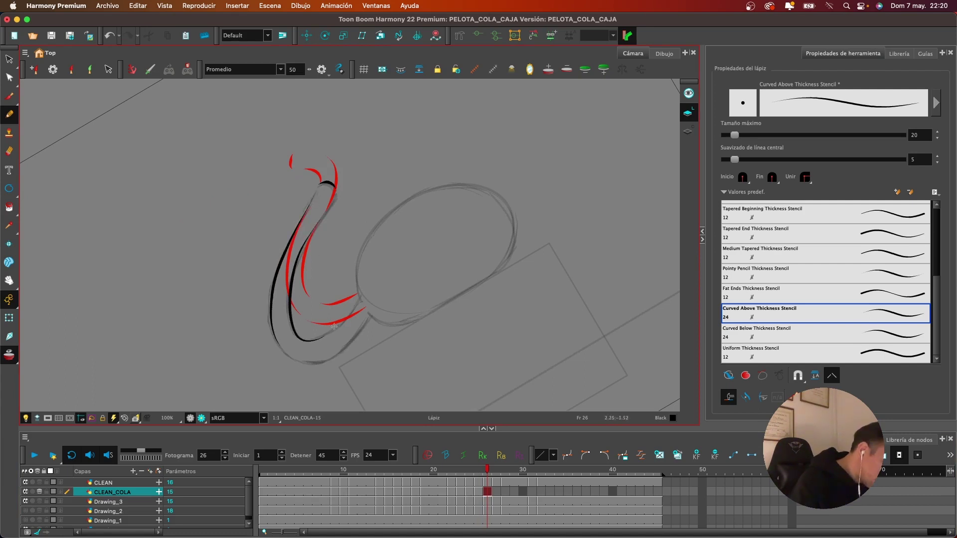
Ink the lower outer and inner strokes joining the tail to the ball at frame 26, redrawing both near the ball
drag(321, 359, 364, 326)
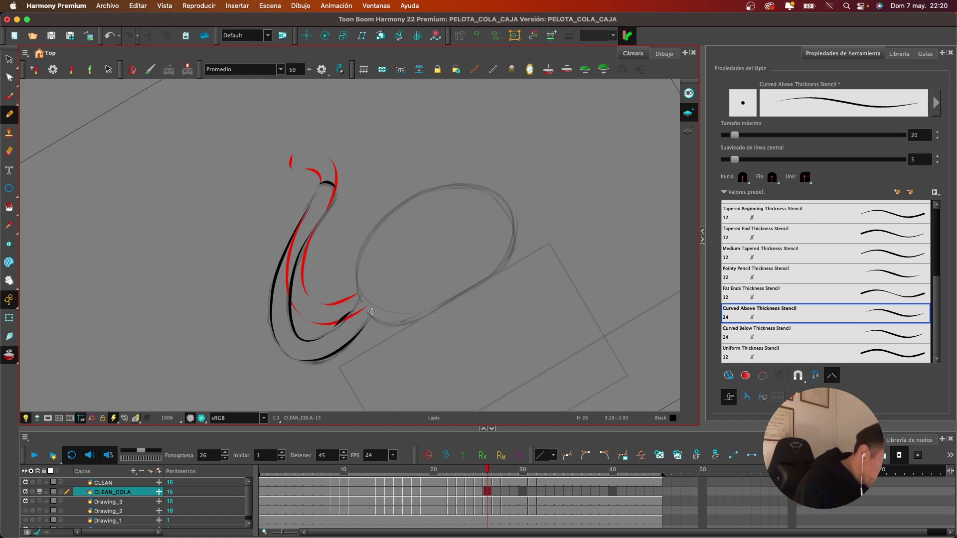
key(ctrl+z)
drag(336, 357, 366, 319)
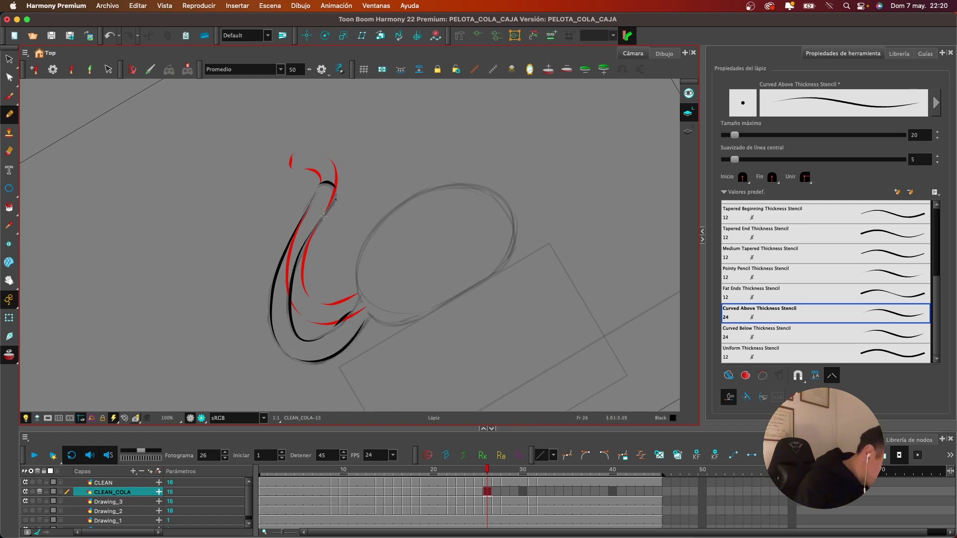
key(ctrl+z)
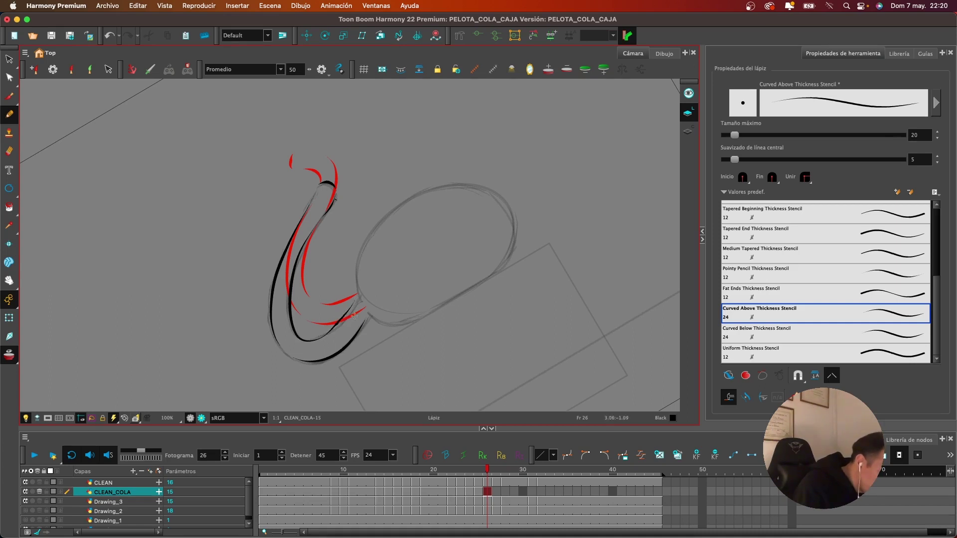
key(ctrl+z)
drag(322, 337, 355, 310)
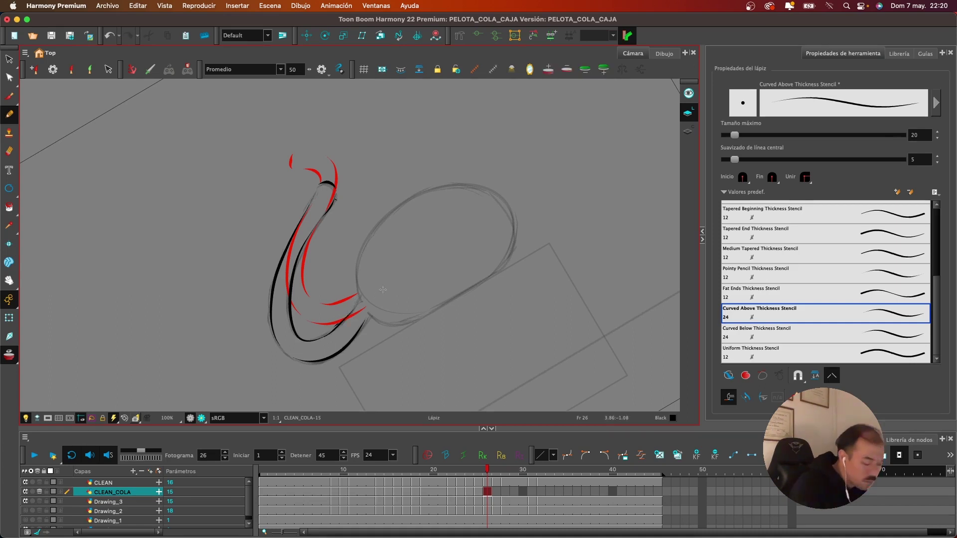
Ink the tail's rounded tip, inner curve and bottom outer curve at frame 27 on CLEAN_COLA
click(496, 493)
drag(438, 318, 439, 285)
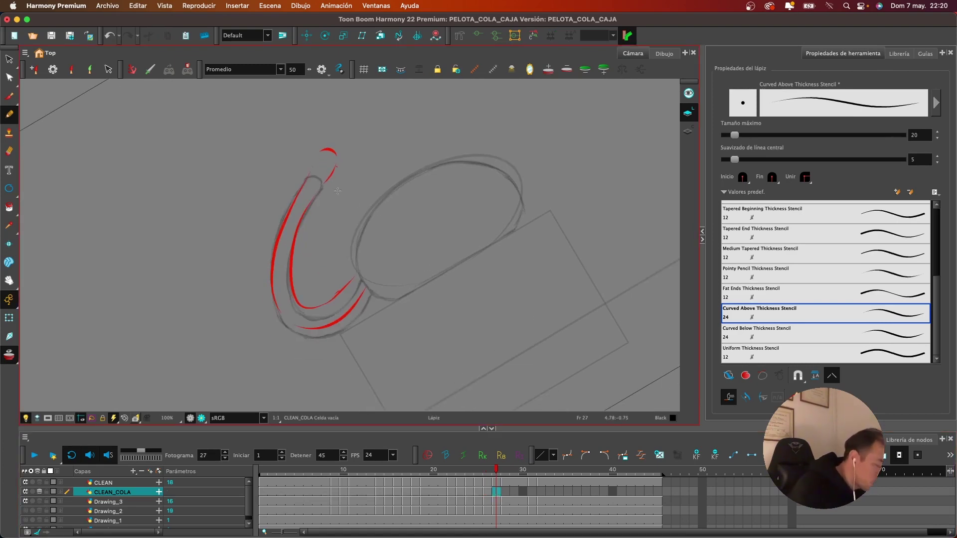
drag(305, 177, 322, 185)
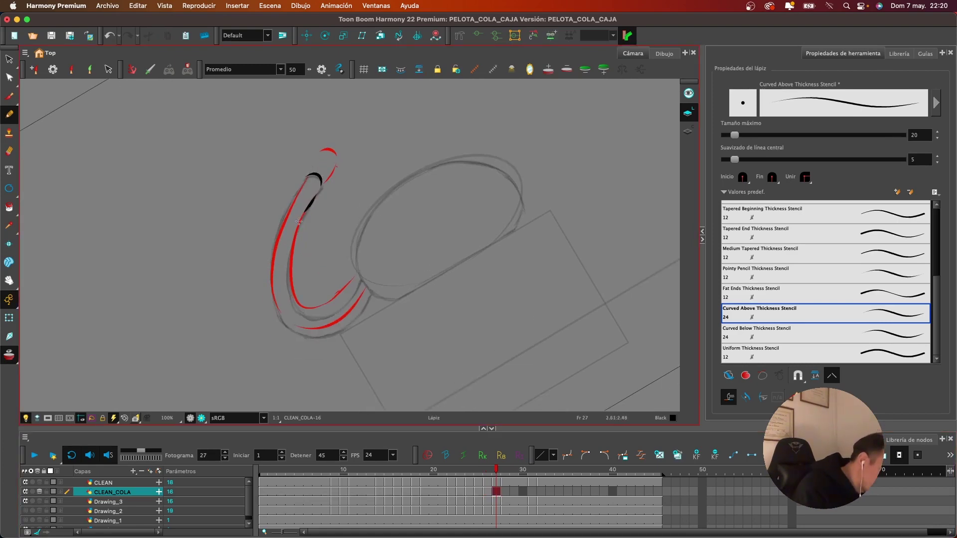
mouse_move(299, 221)
mouse_down()
mouse_move(286, 291)
mouse_move(296, 315)
mouse_move(326, 319)
mouse_up()
key(ctrl+z)
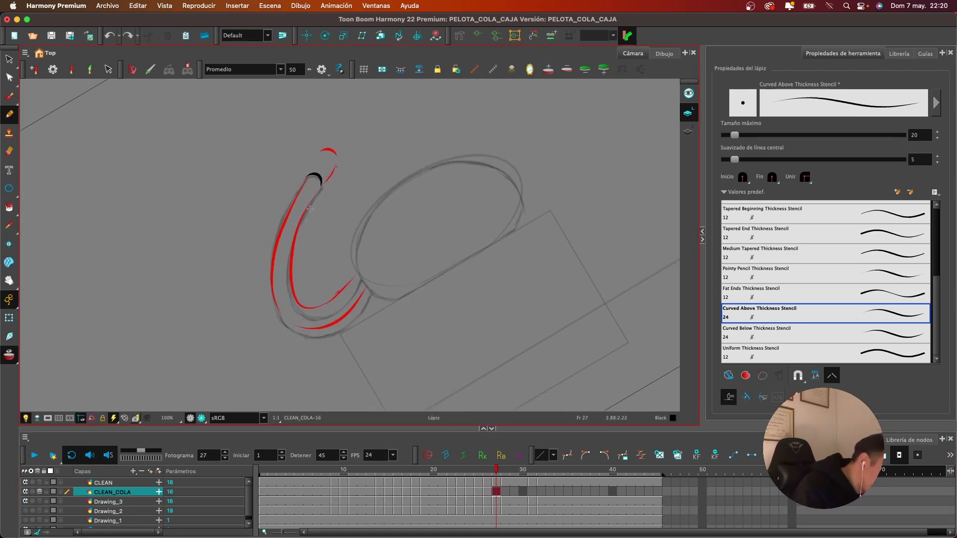
mouse_move(287, 260)
mouse_down()
mouse_move(313, 315)
mouse_move(347, 311)
mouse_move(301, 340)
mouse_move(276, 307)
mouse_up()
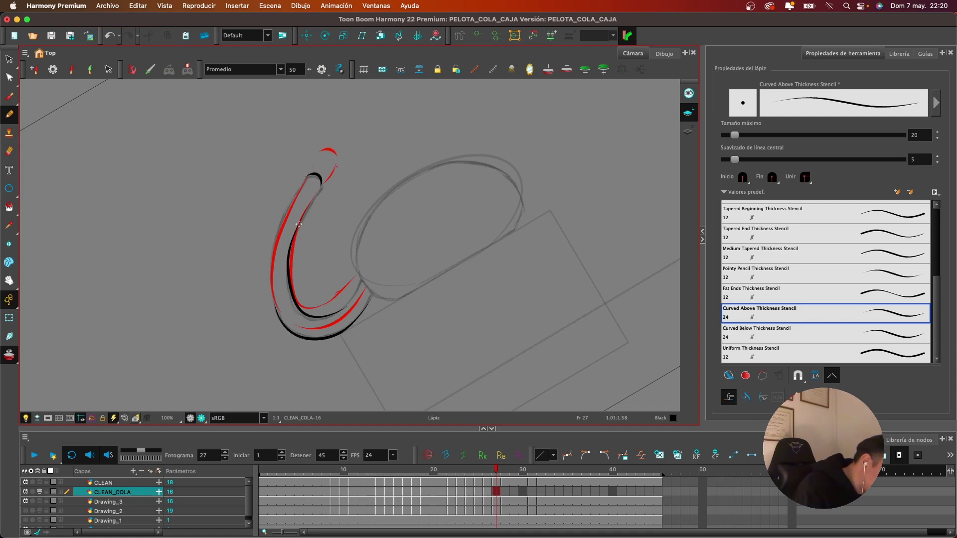
Ink the left outline of the tail at frame 27, redrawing it from the tip to the bottom curve
drag(272, 257, 272, 282)
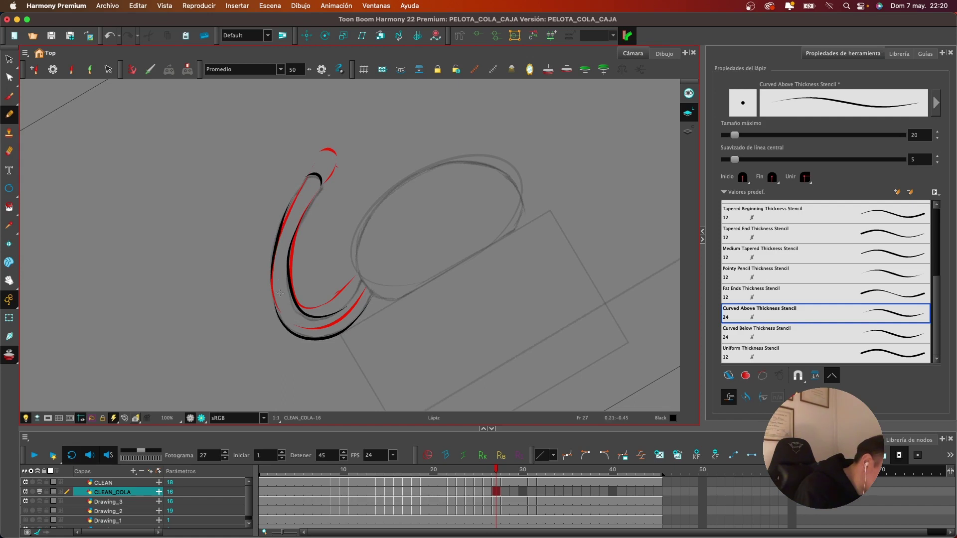
key(ctrl+z)
drag(280, 221, 274, 282)
key(ctrl+z)
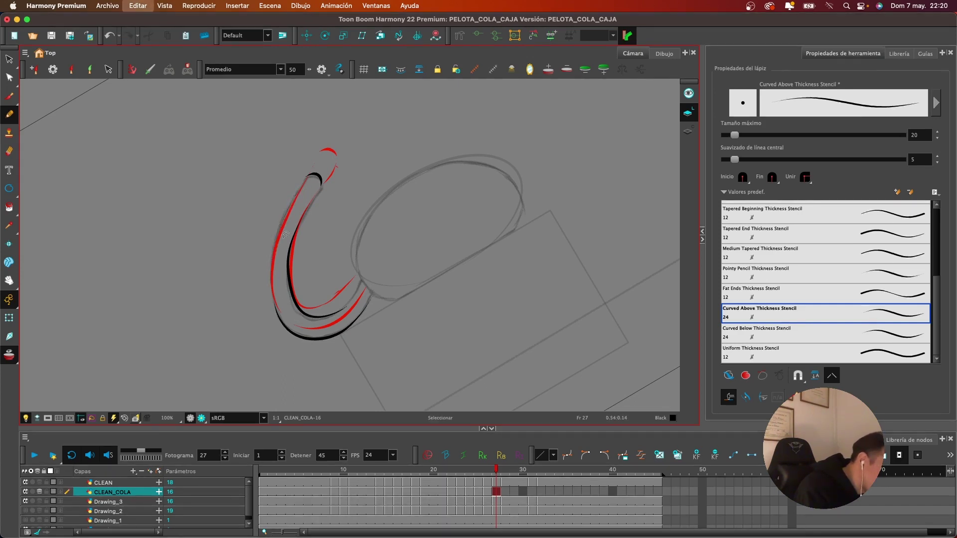
mouse_move(297, 196)
mouse_down()
mouse_move(272, 295)
mouse_move(280, 310)
mouse_up()
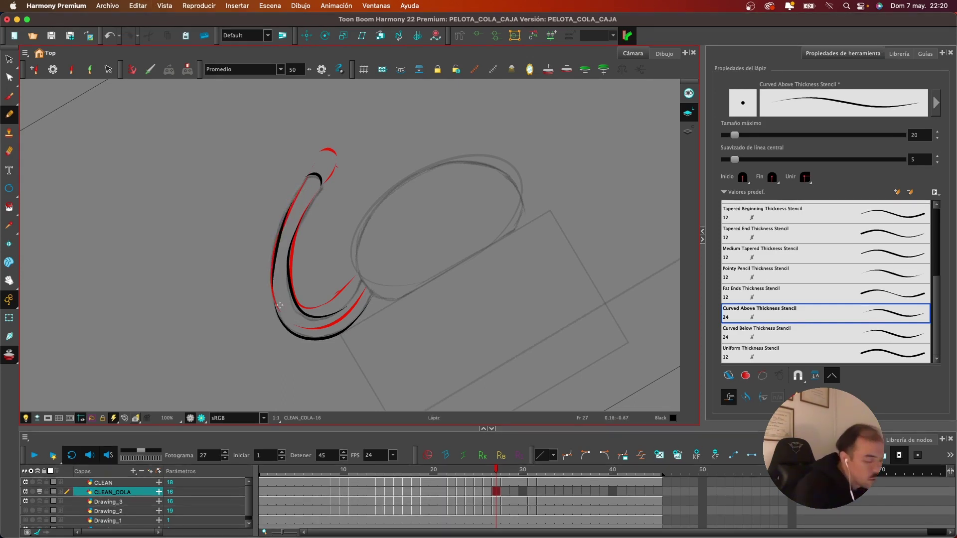
Ink the tail's tip and inner curve at frame 28 on CLEAN_COLA, redrawing the inner stroke over the rough sketch
click(505, 492)
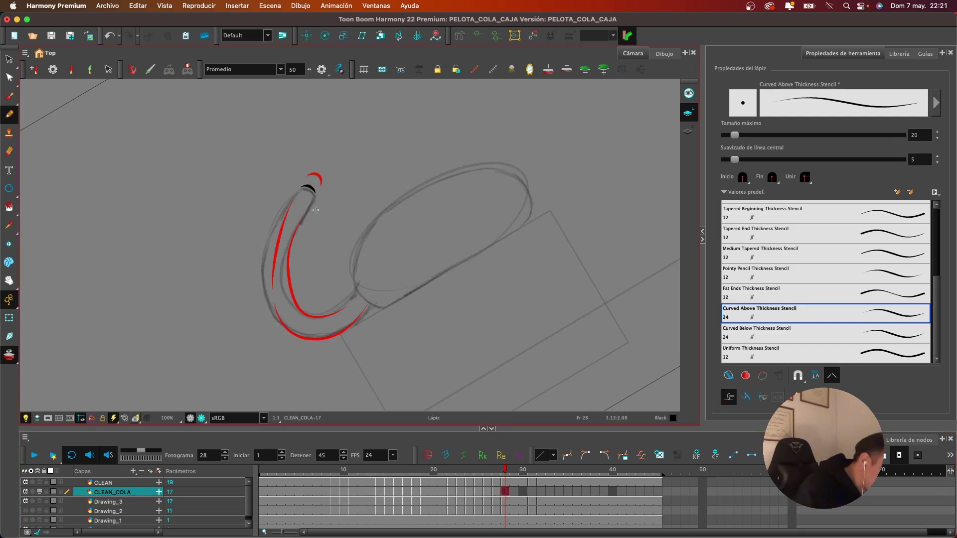
mouse_move(283, 272)
mouse_down()
mouse_move(308, 315)
mouse_move(337, 314)
mouse_up()
key(super+z)
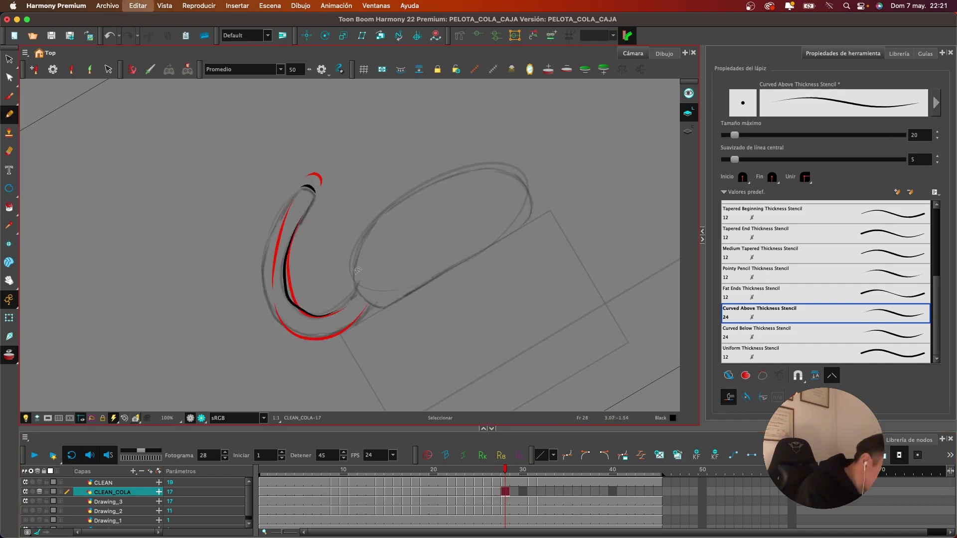
mouse_move(305, 217)
mouse_down()
mouse_move(279, 261)
mouse_move(288, 305)
mouse_move(341, 314)
mouse_up()
key(super+z)
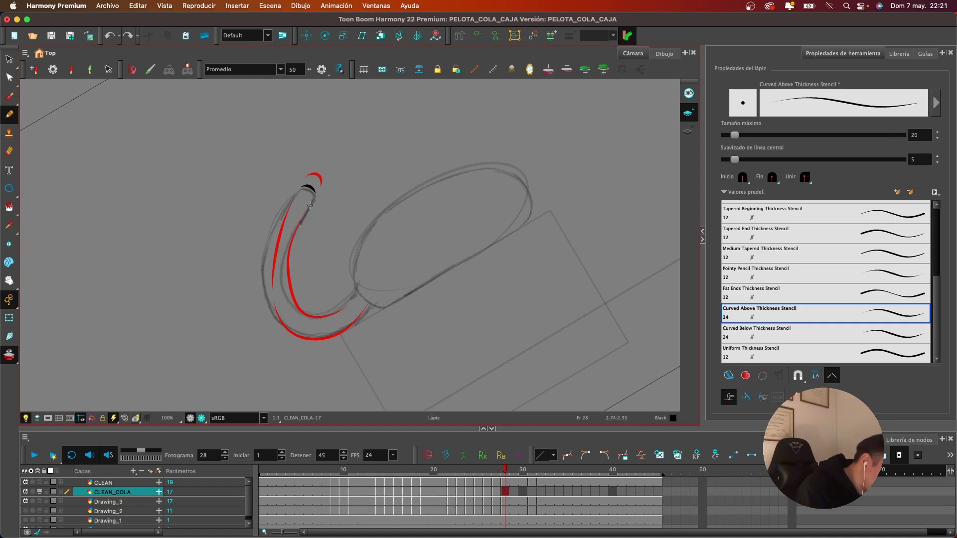
mouse_move(309, 203)
mouse_down()
mouse_move(285, 251)
mouse_move(287, 292)
mouse_move(339, 314)
mouse_up()
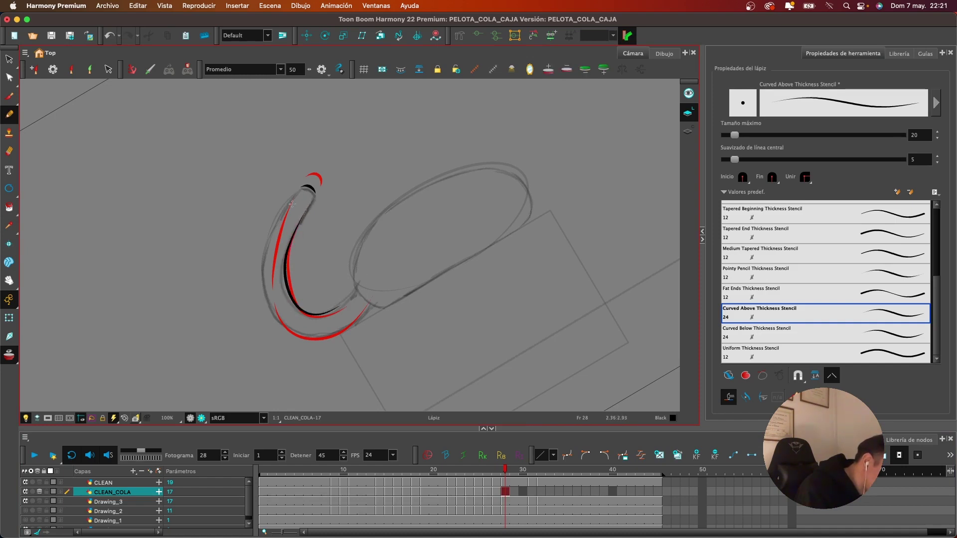
mouse_move(263, 250)
mouse_down()
mouse_move(269, 294)
mouse_move(297, 339)
mouse_move(352, 327)
mouse_up()
key(super+z)
mouse_move(284, 207)
mouse_down()
mouse_move(262, 267)
mouse_move(276, 314)
mouse_move(360, 321)
mouse_move(390, 297)
mouse_move(269, 245)
mouse_move(270, 302)
mouse_move(351, 324)
mouse_up()
key(super+z)
key(super+z)
mouse_move(282, 211)
mouse_down()
mouse_move(263, 252)
mouse_move(272, 319)
mouse_move(341, 331)
mouse_up()
key(super+z)
Redraw the tail's rounded tip and ink its long left outer outline at frame 28
drag(447, 245, 424, 217)
key(2)
key(2)
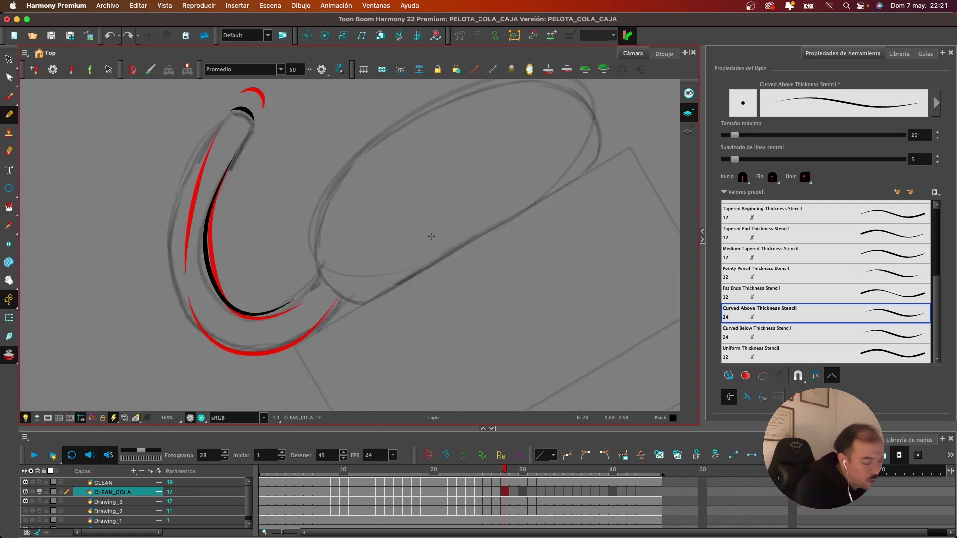
drag(382, 256, 473, 249)
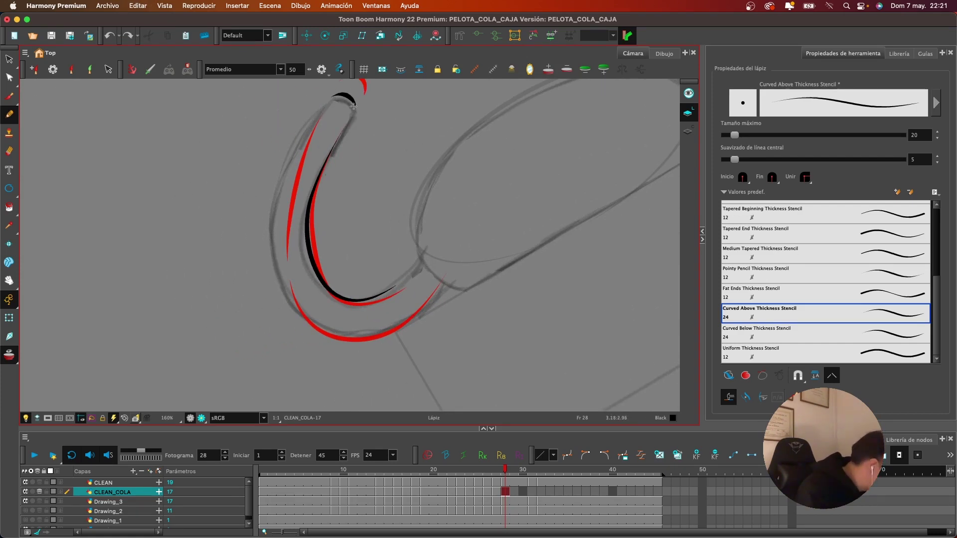
drag(414, 157, 414, 207)
key(super+z)
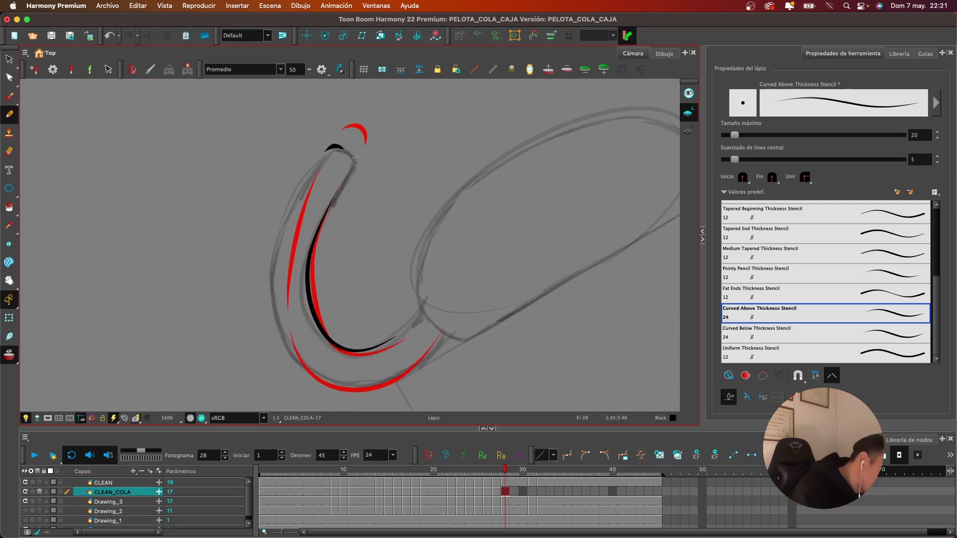
mouse_move(357, 164)
mouse_down()
mouse_move(325, 150)
mouse_move(288, 215)
mouse_move(278, 321)
mouse_up()
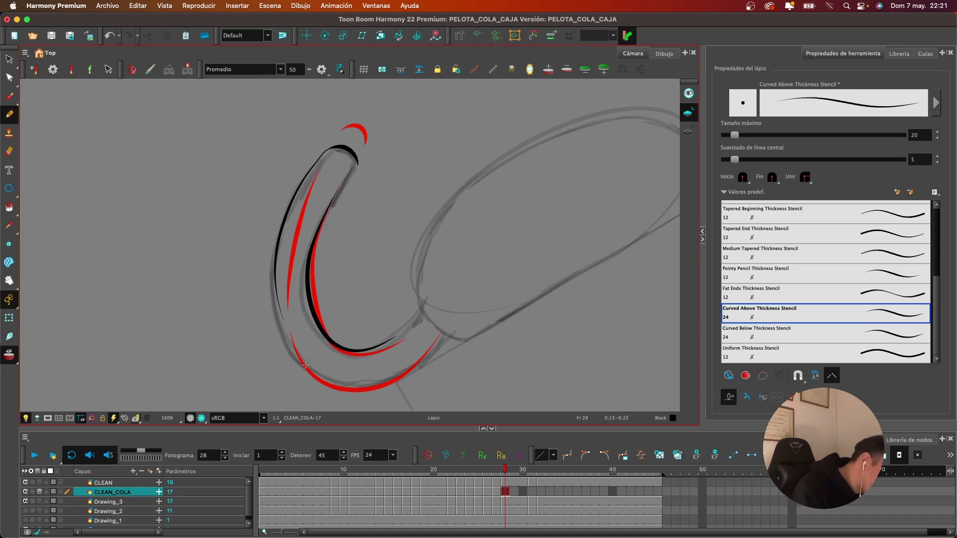
key(super+z)
mouse_move(322, 155)
mouse_down()
mouse_move(296, 192)
mouse_move(272, 279)
mouse_move(288, 348)
mouse_up()
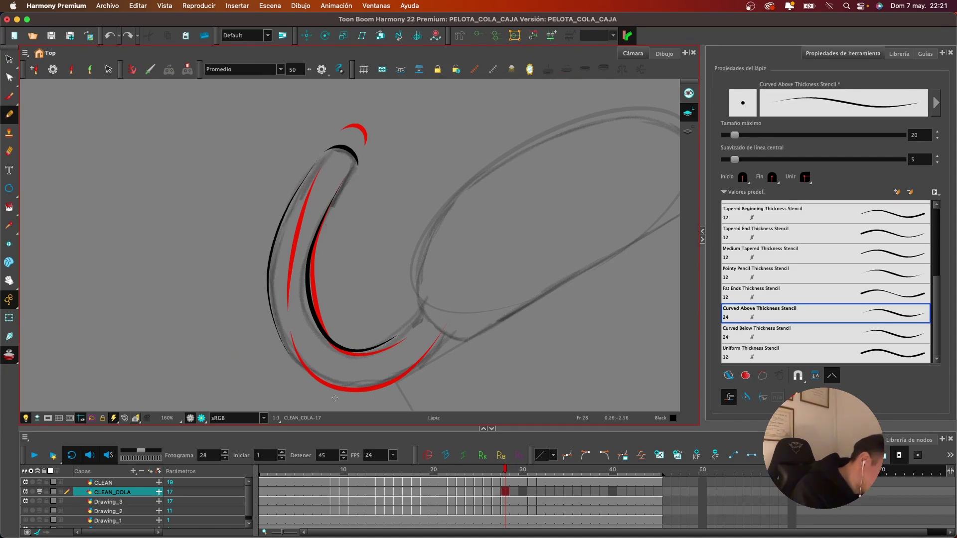
Ink the tail's bottom outer curve up to the ball at frame 28 on CLEAN_COLA, redrawing the stroke over the rough sketch
drag(491, 341, 532, 229)
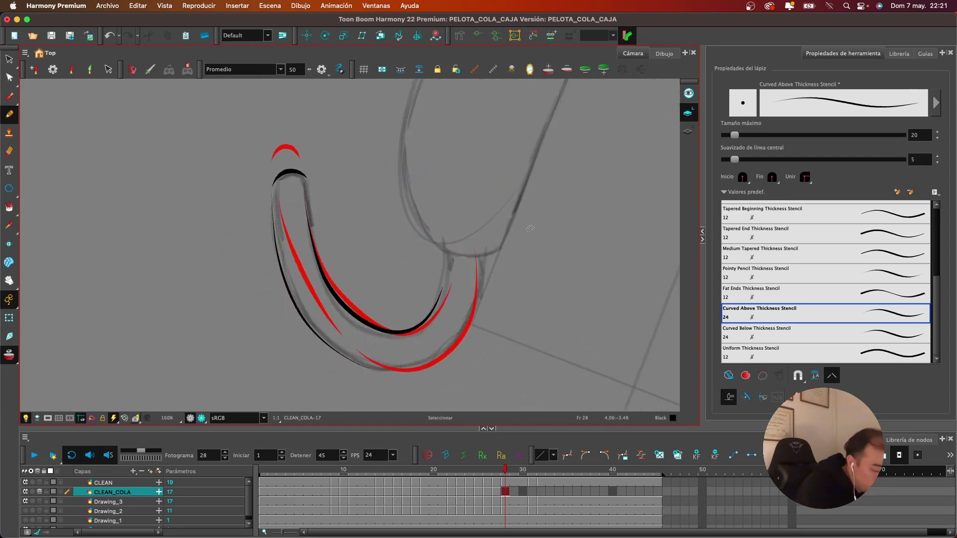
drag(540, 292, 500, 260)
drag(391, 333, 439, 278)
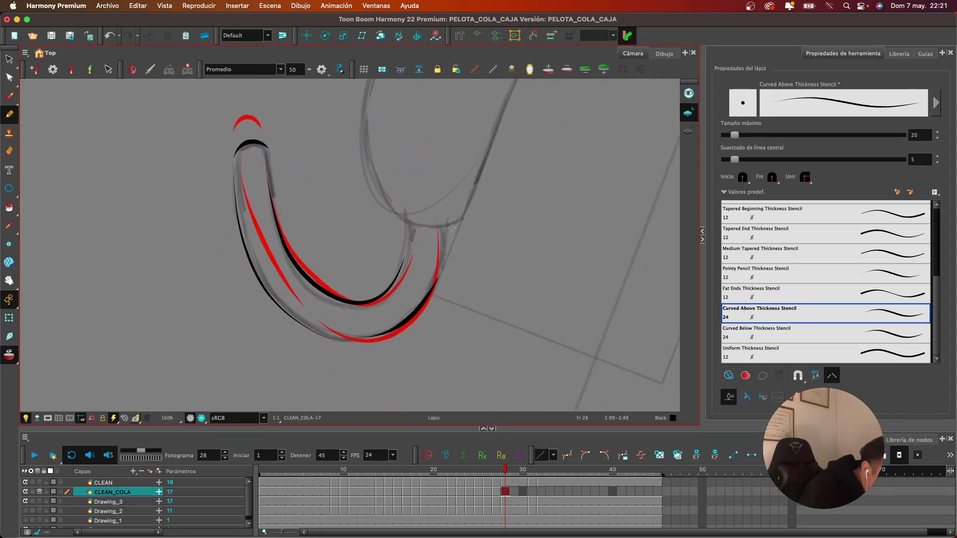
key(super+z)
mouse_move(345, 339)
mouse_down()
mouse_move(381, 334)
mouse_move(425, 301)
mouse_move(441, 252)
mouse_up()
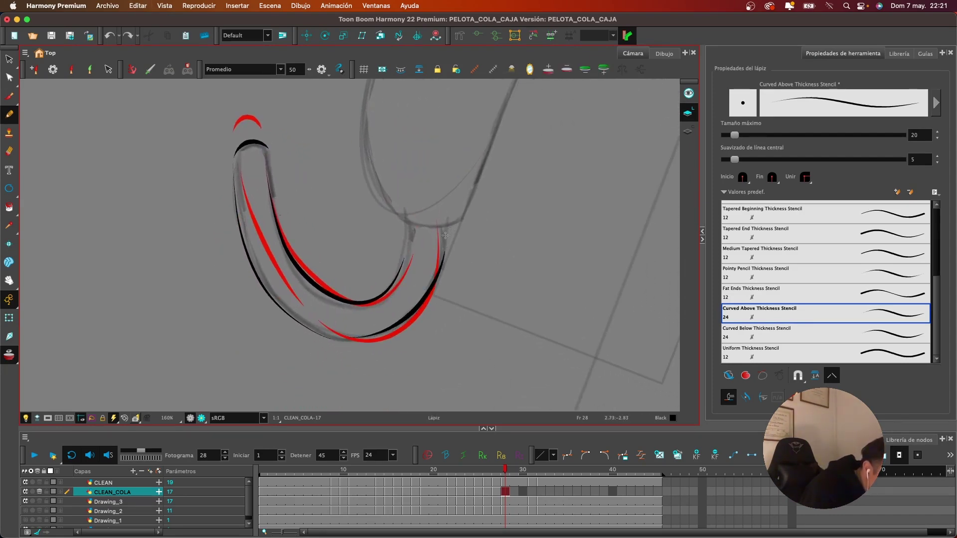
key(super+z)
Ink the short inner line joining the tail to the ball at frame 28, redrawing it over the rough sketch
mouse_move(392, 334)
mouse_down()
mouse_move(427, 300)
mouse_move(445, 220)
mouse_move(405, 251)
mouse_up()
key(super+z)
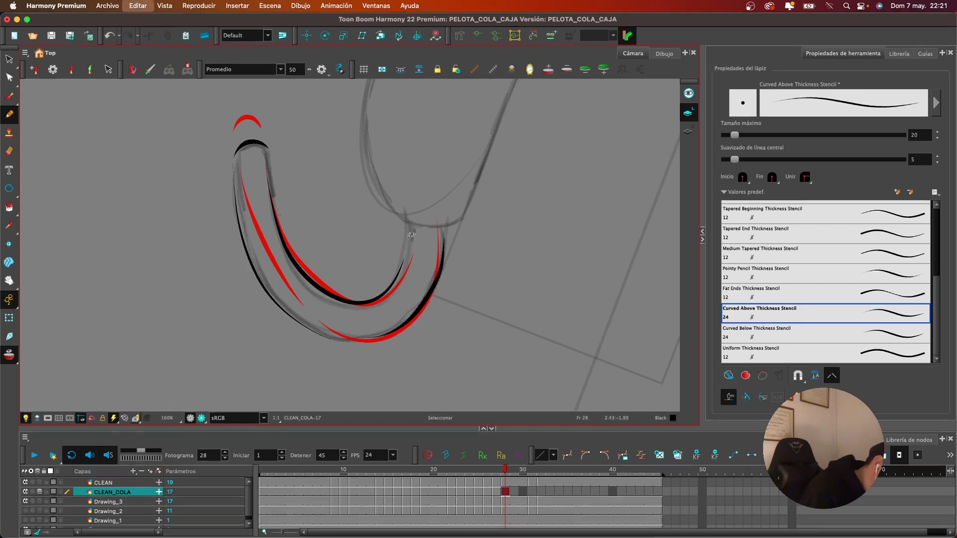
drag(406, 218, 394, 280)
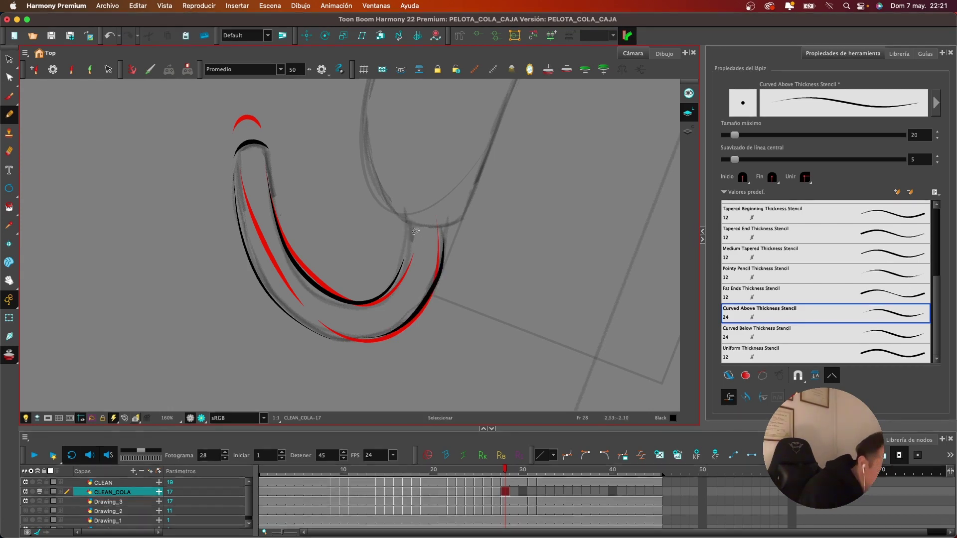
key(super+z)
key(super+z)
drag(409, 223, 406, 251)
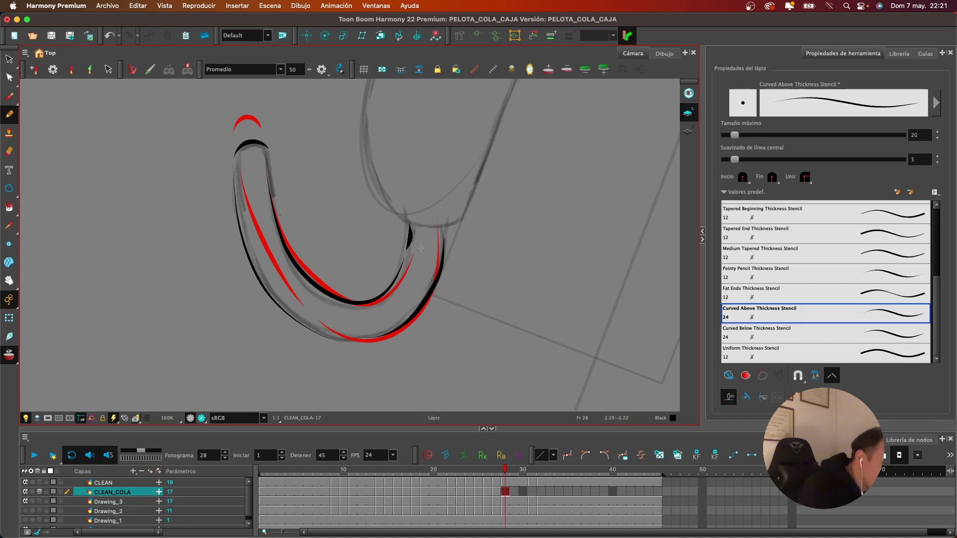
drag(538, 257, 534, 287)
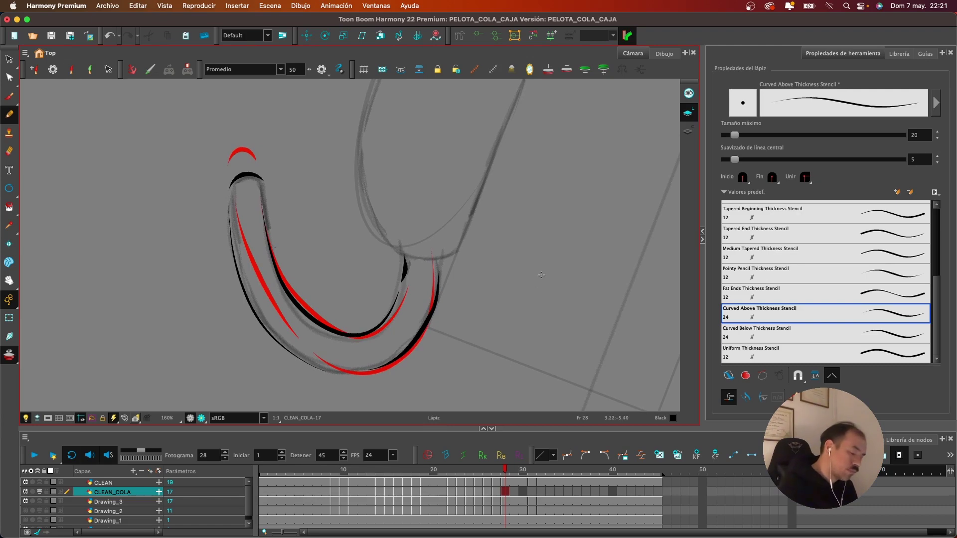
Ink the tail's rounded tip and its outer outline around to the ball at frame 31 on CLEAN_COLA
click(533, 492)
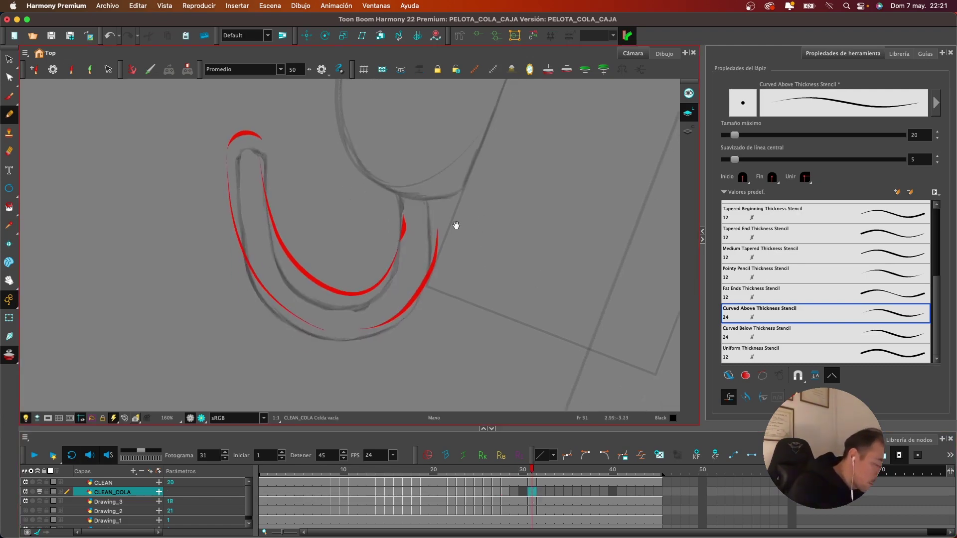
mouse_move(236, 154)
mouse_down()
mouse_move(269, 159)
mouse_move(235, 186)
mouse_move(251, 294)
mouse_move(304, 337)
mouse_up()
key(ctrl+z)
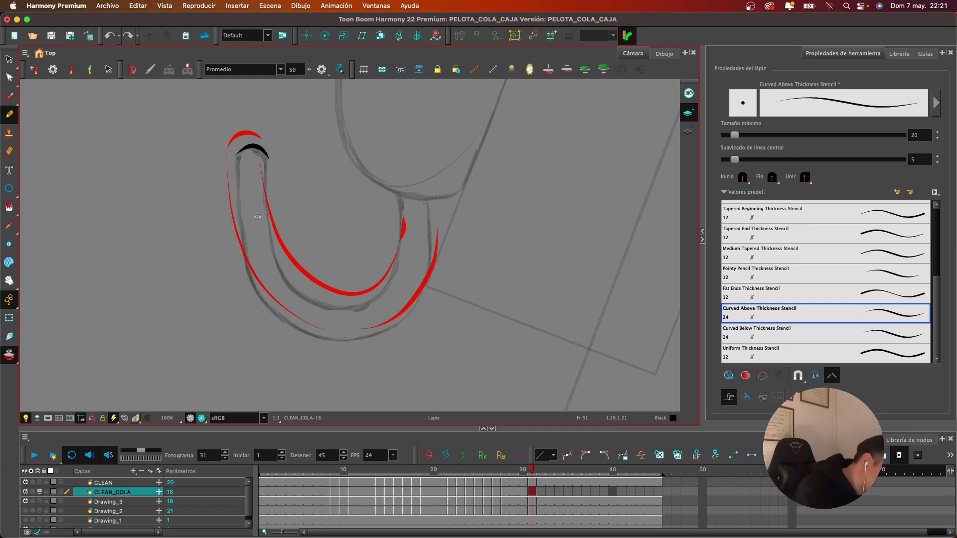
mouse_move(238, 164)
mouse_down()
mouse_move(235, 232)
mouse_move(270, 304)
mouse_move(351, 343)
mouse_move(465, 268)
mouse_move(405, 318)
mouse_move(426, 279)
mouse_move(430, 209)
mouse_up()
key(ctrl+z)
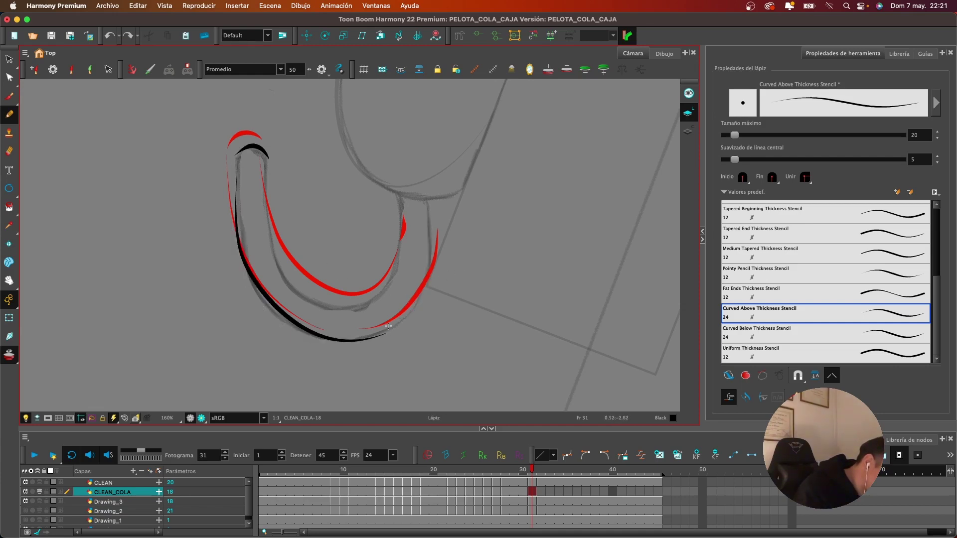
mouse_move(388, 330)
mouse_down()
mouse_move(407, 315)
mouse_move(430, 262)
mouse_move(427, 205)
mouse_up()
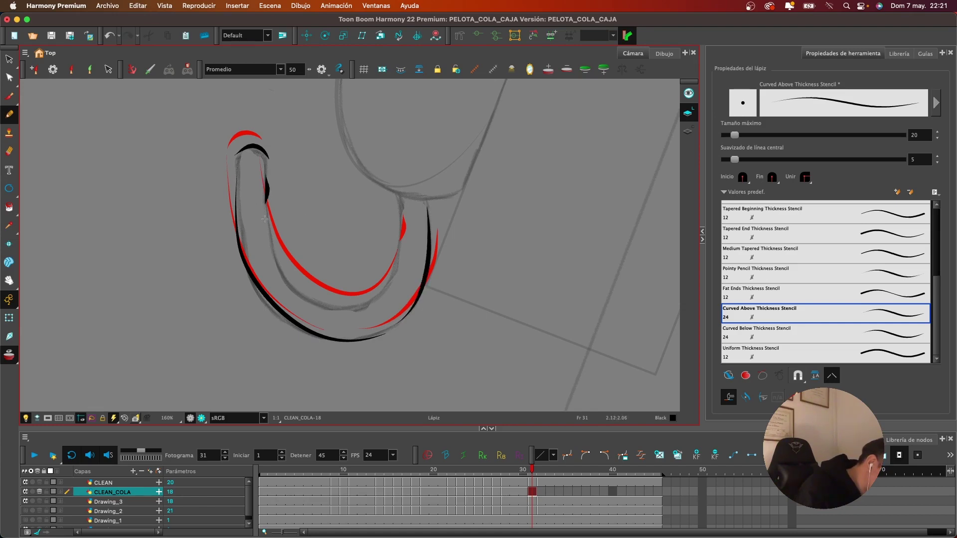
Ink the tail's inner curve from the tip to the ball at frame 31, redrawing it until it follows the rough sketch
mouse_move(264, 219)
mouse_down()
mouse_move(274, 267)
mouse_move(316, 302)
mouse_move(362, 298)
mouse_move(398, 250)
mouse_up()
key(super+z)
mouse_move(262, 193)
mouse_down()
mouse_move(273, 258)
mouse_move(329, 302)
mouse_move(389, 282)
mouse_move(398, 192)
mouse_up()
key(ctrl+z)
mouse_move(262, 210)
mouse_down()
mouse_move(282, 278)
mouse_move(367, 307)
mouse_move(401, 244)
mouse_up()
key(ctrl+z)
mouse_move(262, 180)
mouse_down()
mouse_move(269, 238)
mouse_move(318, 306)
mouse_move(381, 295)
mouse_move(405, 211)
mouse_up()
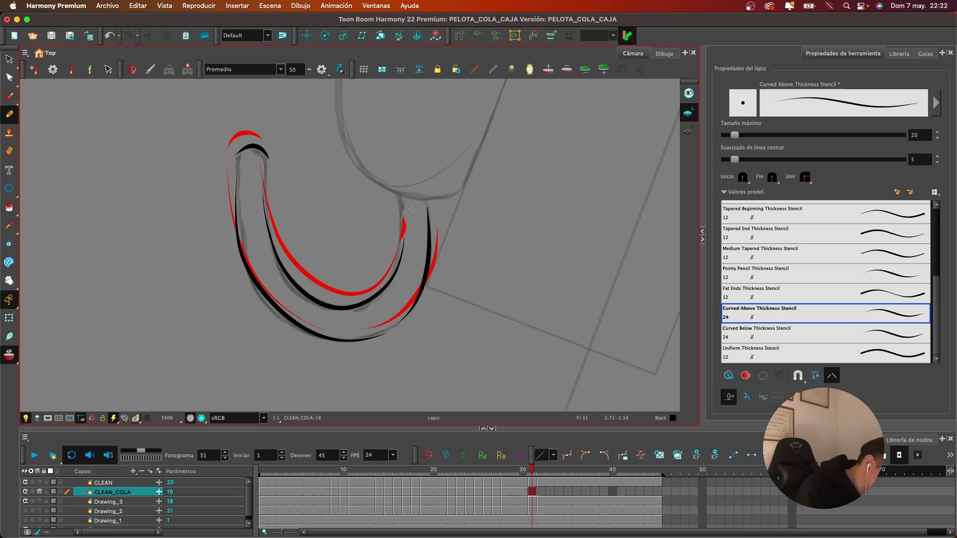
key(ctrl+z)
mouse_move(264, 184)
mouse_down()
mouse_move(278, 271)
mouse_move(396, 266)
mouse_move(405, 234)
mouse_up()
key(ctrl+z)
mouse_move(262, 178)
mouse_down()
mouse_move(304, 297)
mouse_move(396, 262)
mouse_move(404, 225)
mouse_up()
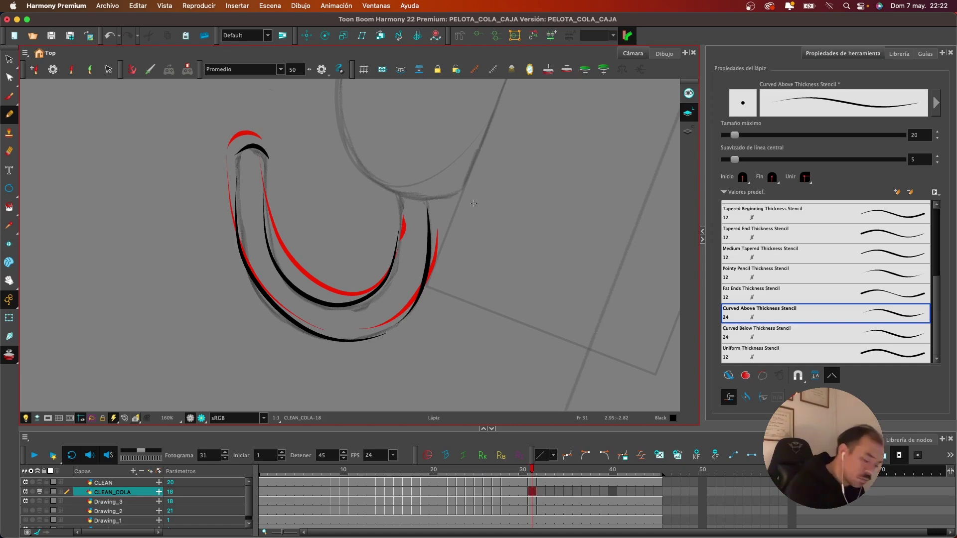
Ink the tail's tip and its outer outline up to the ball at frame 32 on CLEAN_COLA, trimming the tip's overshoot
key(period)
mouse_move(234, 224)
mouse_down()
mouse_move(265, 209)
mouse_move(273, 221)
mouse_move(241, 260)
mouse_up()
key(super+z)
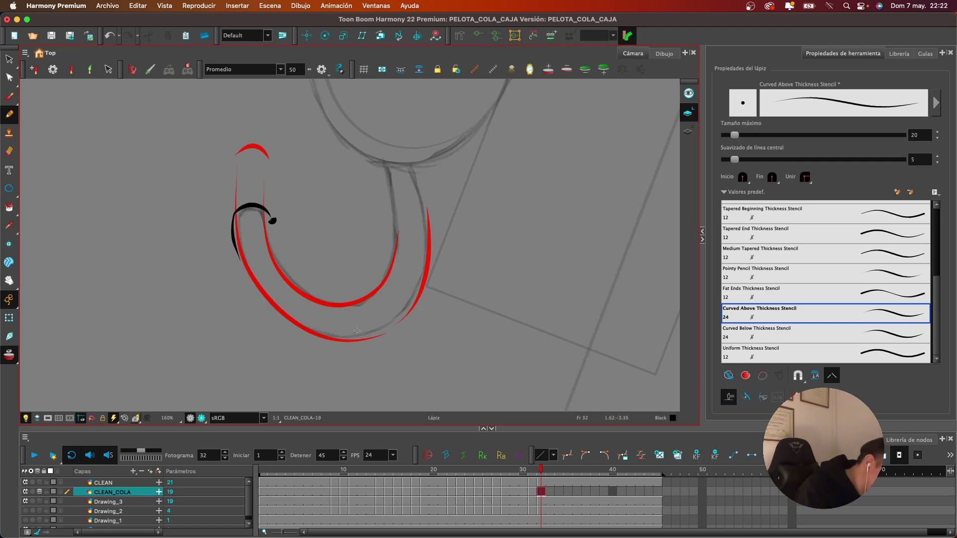
key(2)
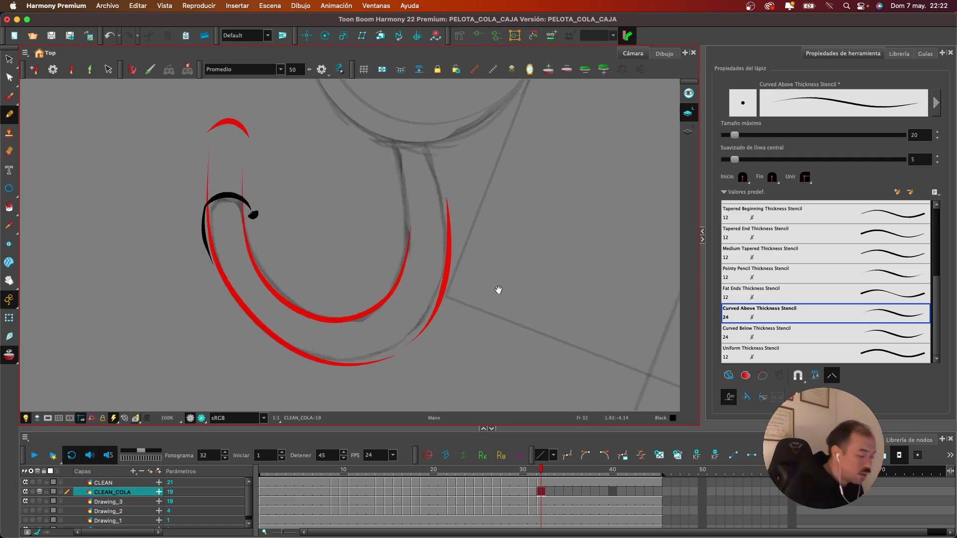
drag(498, 291, 504, 261)
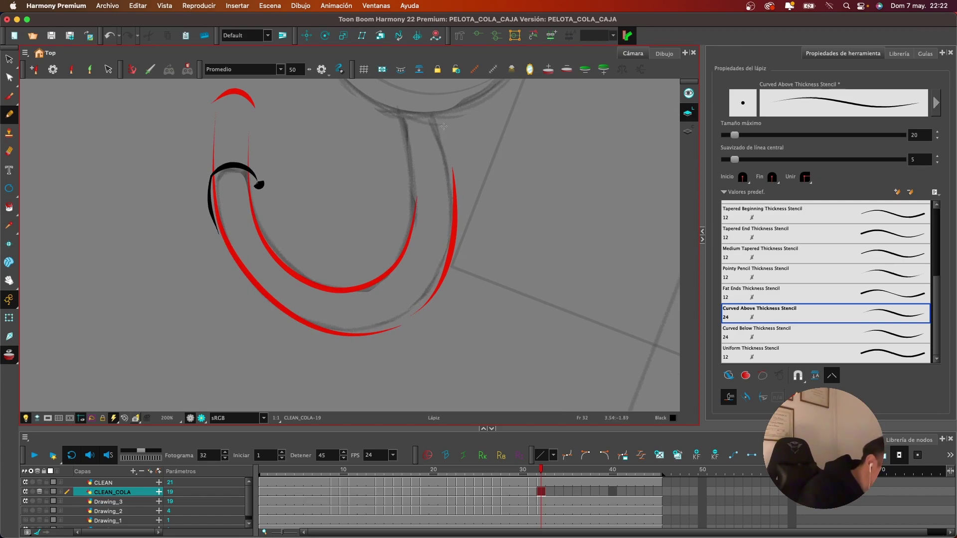
mouse_move(445, 129)
mouse_down()
mouse_move(464, 178)
mouse_move(409, 323)
mouse_up()
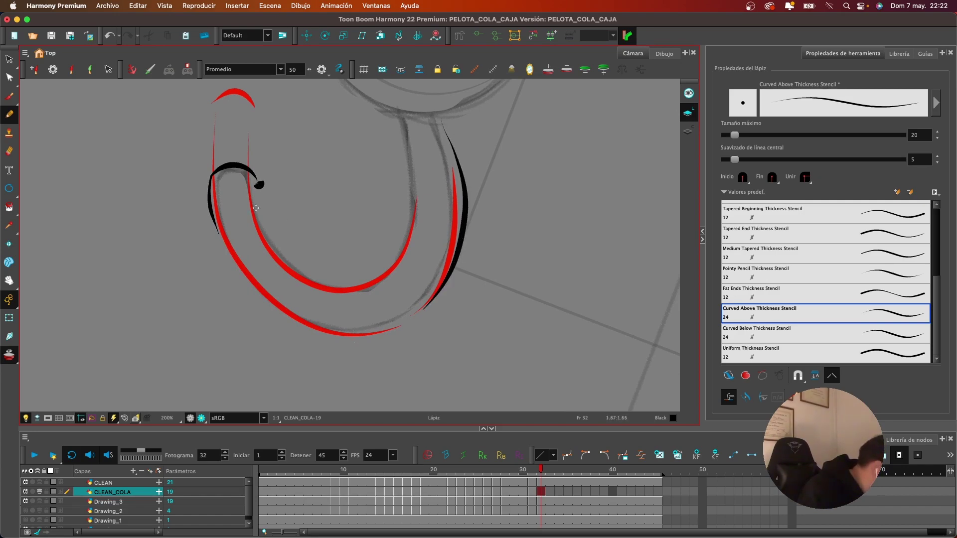
drag(251, 175, 243, 168)
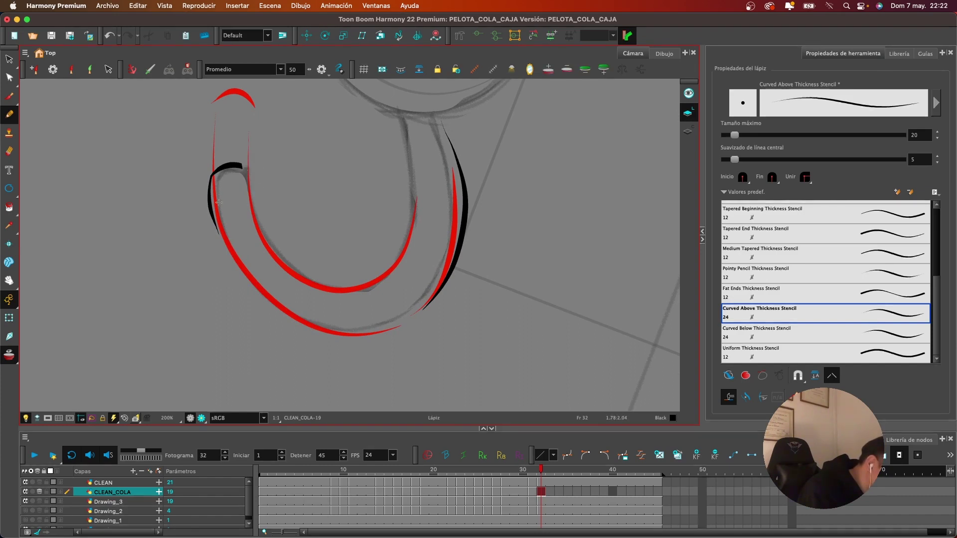
mouse_move(231, 268)
mouse_down()
mouse_move(282, 320)
mouse_move(359, 342)
mouse_move(449, 273)
mouse_up()
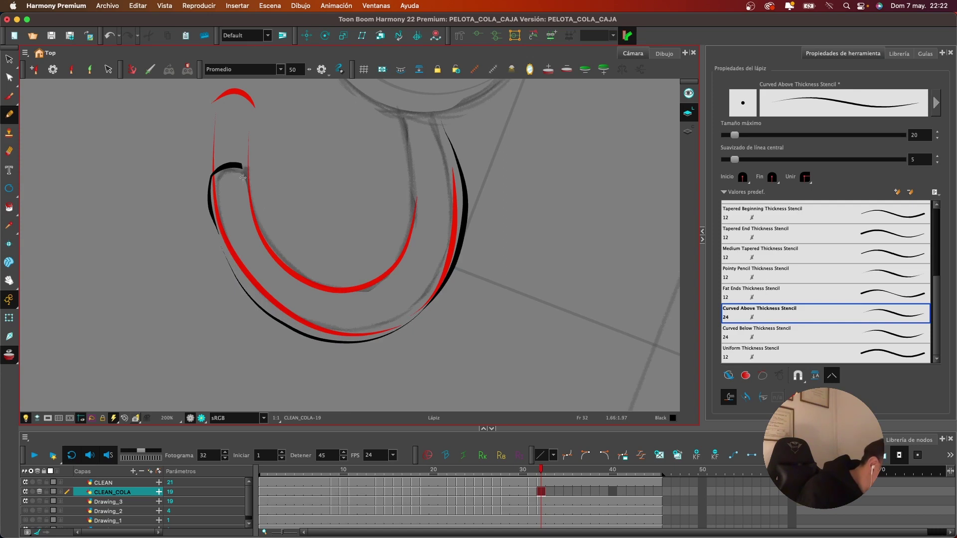
Ink the tail's inner curve at frame 32 with repeated strokes and extend it up to the ball
mouse_move(250, 229)
mouse_down()
mouse_move(284, 276)
mouse_move(351, 295)
mouse_move(403, 246)
mouse_move(421, 184)
mouse_up()
key(super+z)
mouse_move(244, 180)
mouse_down()
mouse_move(264, 262)
mouse_move(374, 291)
mouse_move(419, 225)
mouse_move(424, 197)
mouse_up()
key(super+z)
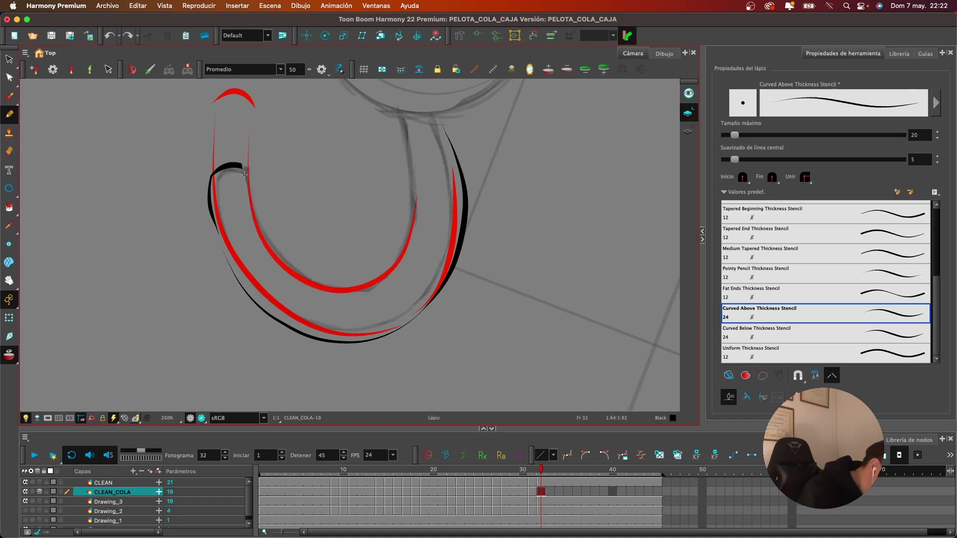
mouse_move(245, 173)
mouse_down()
mouse_move(251, 227)
mouse_move(312, 290)
mouse_move(402, 261)
mouse_move(416, 172)
mouse_up()
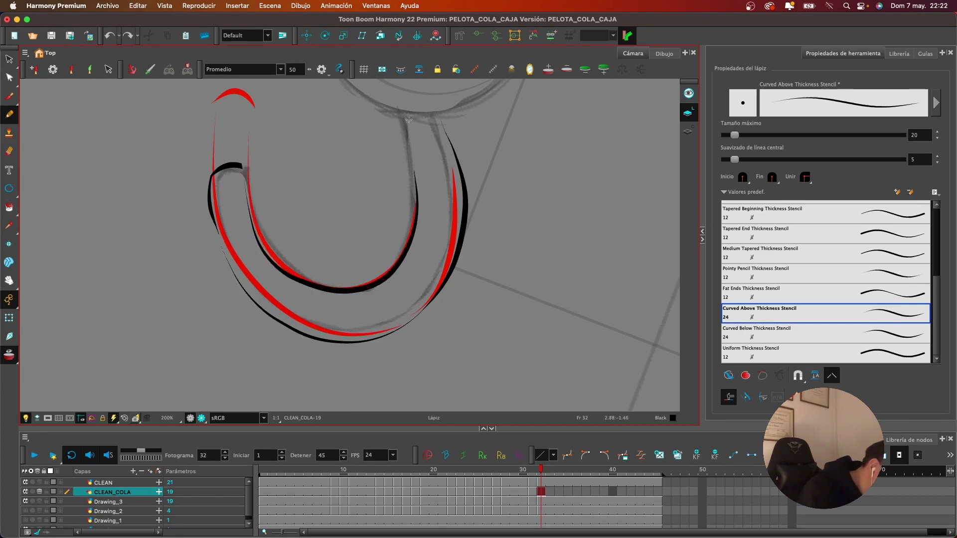
mouse_move(405, 127)
mouse_down()
mouse_move(414, 155)
mouse_move(404, 125)
mouse_up()
key(super+z)
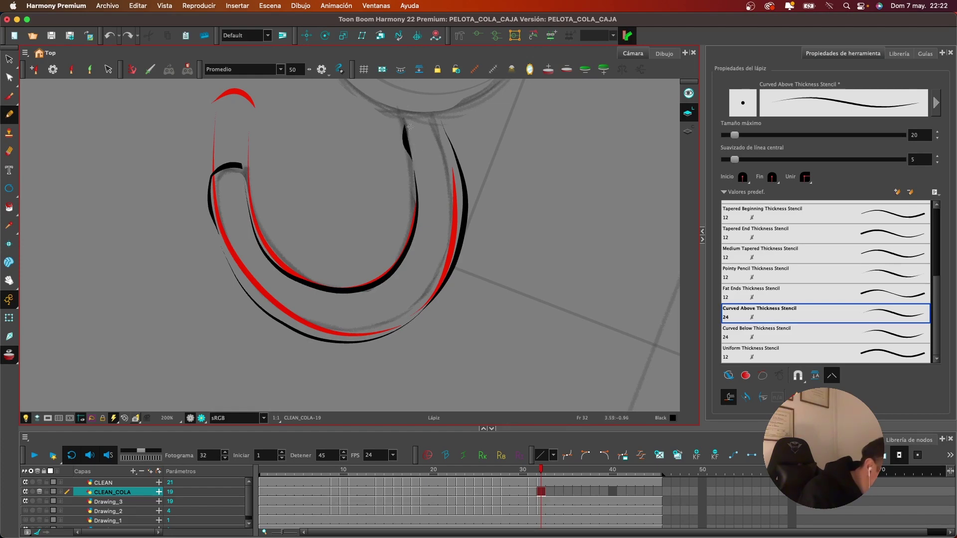
key(super+z)
drag(415, 172, 405, 113)
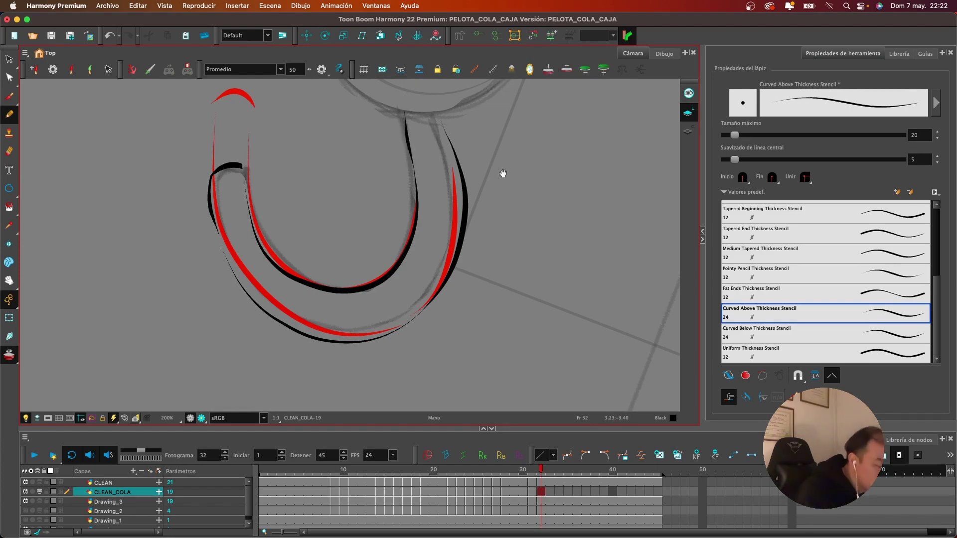
Erase the upper end of the tail's outer outline near the ball at frame 32 and try replacement strokes there
drag(517, 172, 531, 238)
key(e)
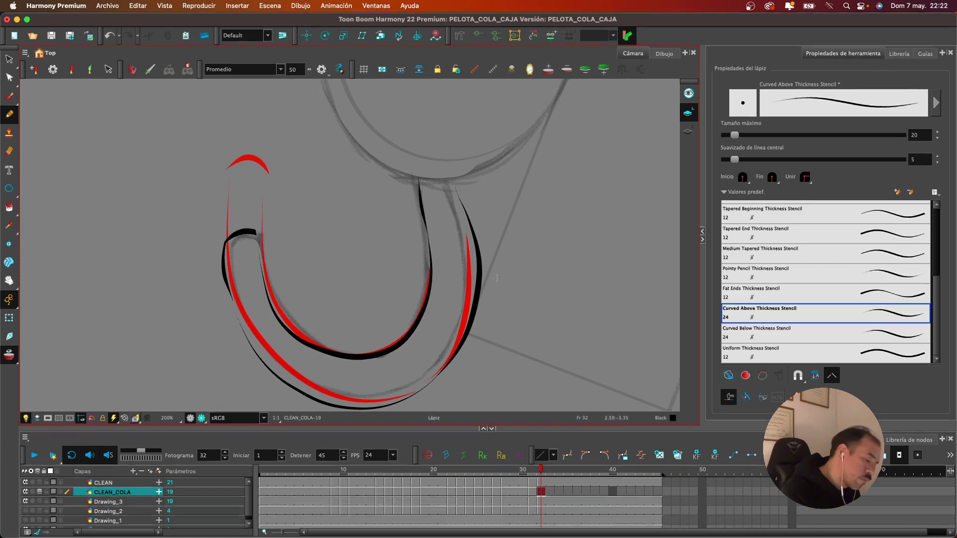
drag(458, 192, 471, 226)
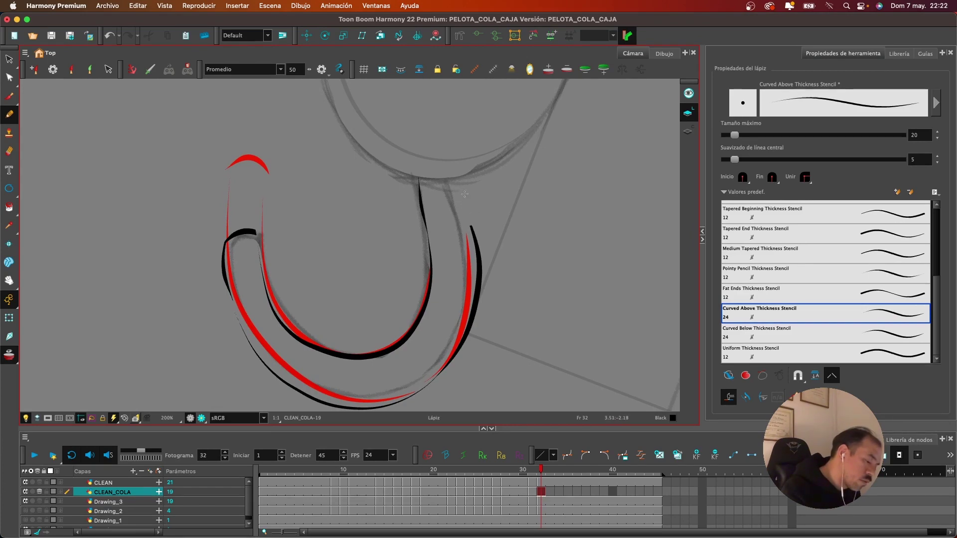
drag(460, 179, 472, 244)
drag(468, 197, 470, 245)
mouse_move(460, 179)
mouse_down()
mouse_move(475, 238)
mouse_move(470, 221)
mouse_up()
key(ctrl+z)
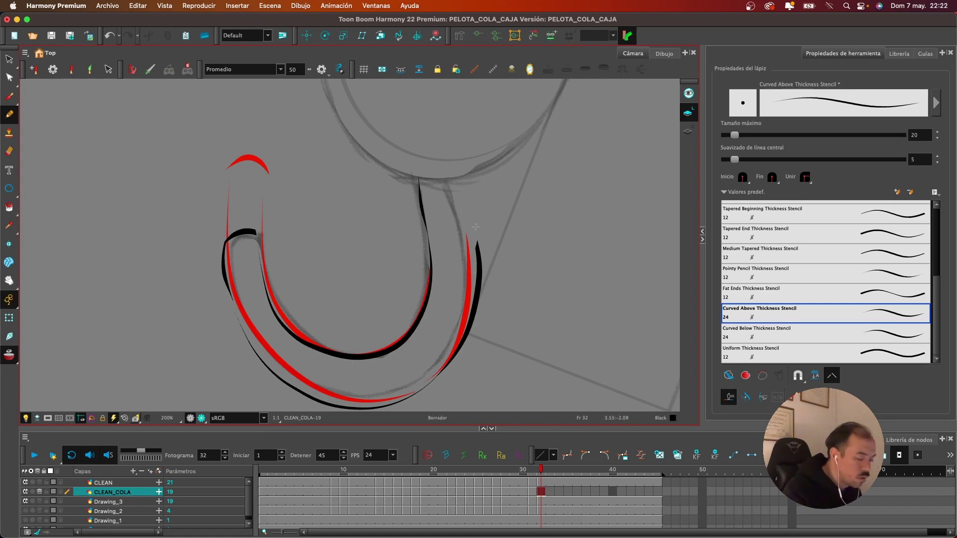
Erase the upper end of the tail's inner line at frame 32 and redraw it with a thicker stroke near the ball
drag(418, 181, 429, 268)
drag(427, 204, 434, 282)
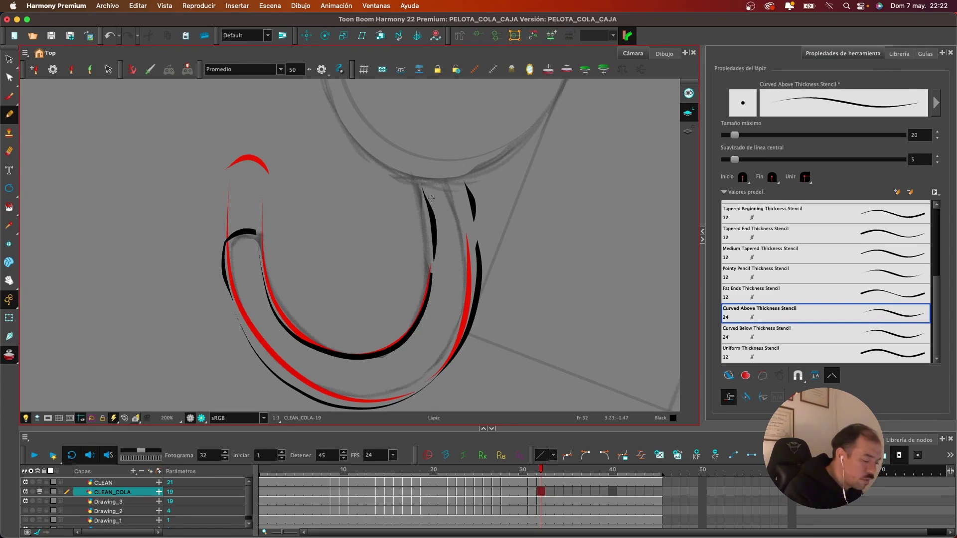
key(ctrl+z)
drag(425, 185, 434, 267)
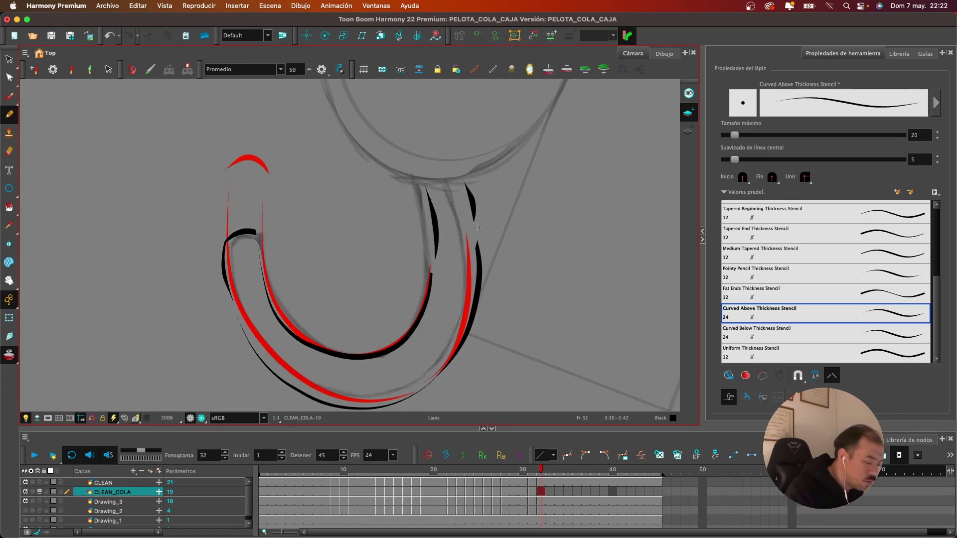
Redraw the short outer stroke joining the tail to the ball at frame 32
key(ctrl+z)
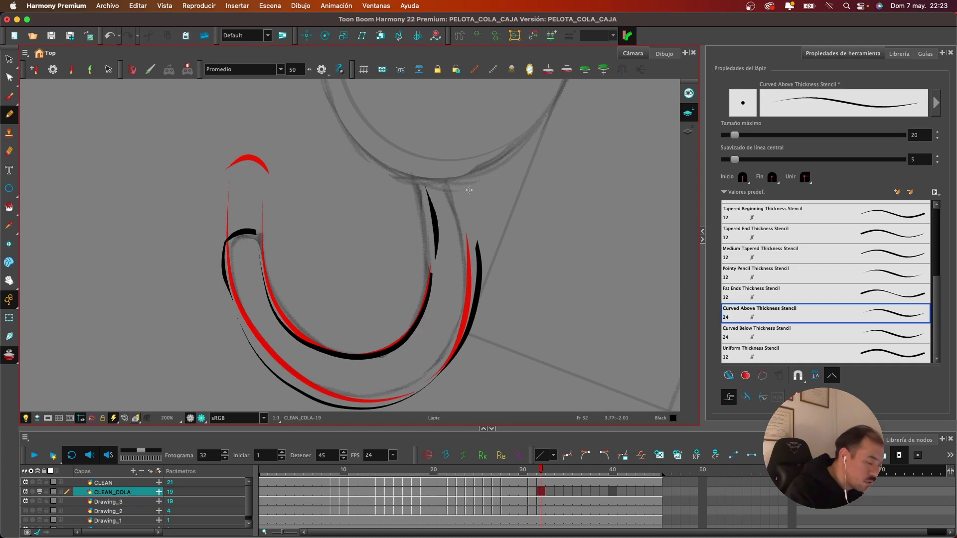
drag(468, 185, 479, 248)
key(ctrl+z)
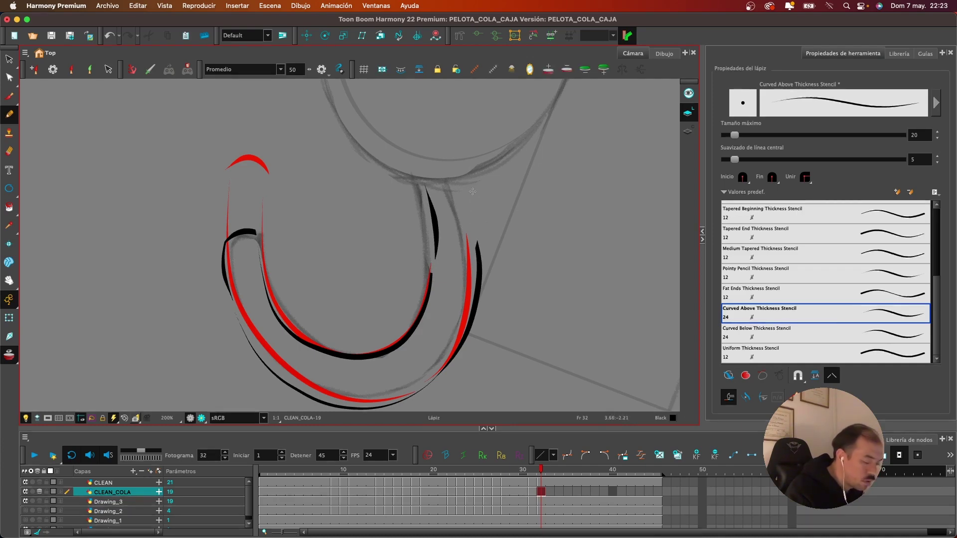
drag(467, 174, 477, 254)
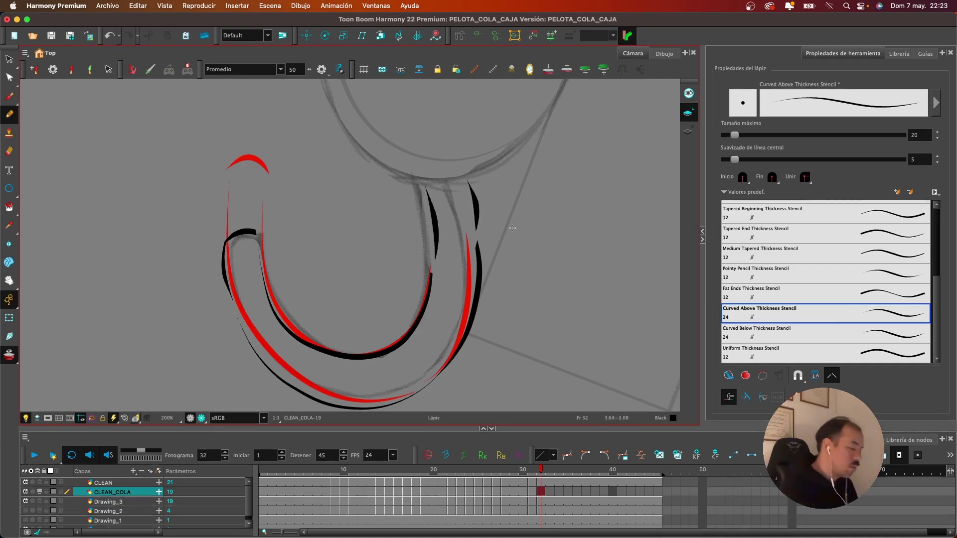
Extend the exposure of the frame 32 tail drawing on CLEAN_COLA through frame 45
click(542, 492)
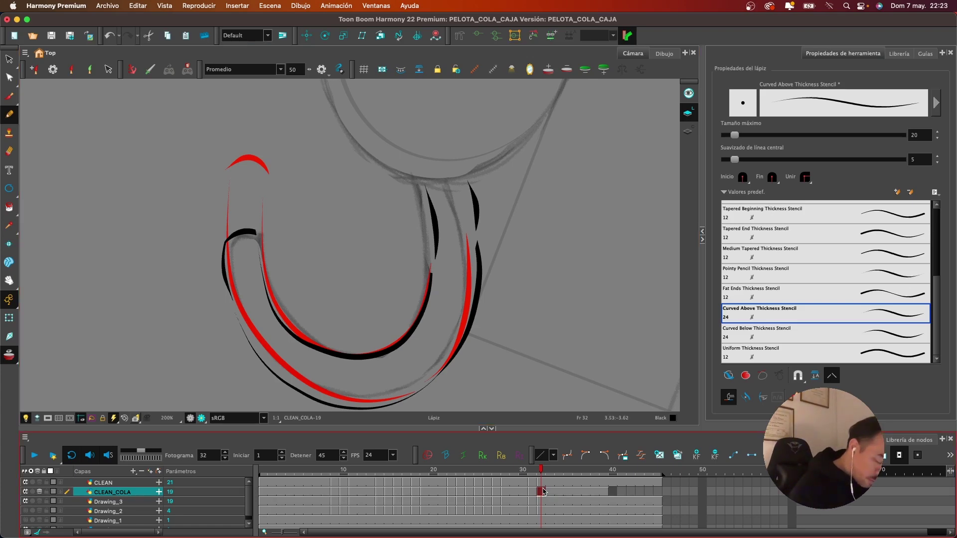
key(plus)
key(plus)
key(plus)
Hide the Drawing_3 rough sketch layer and view the clean tail within the whole camera frame
drag(499, 190, 551, 172)
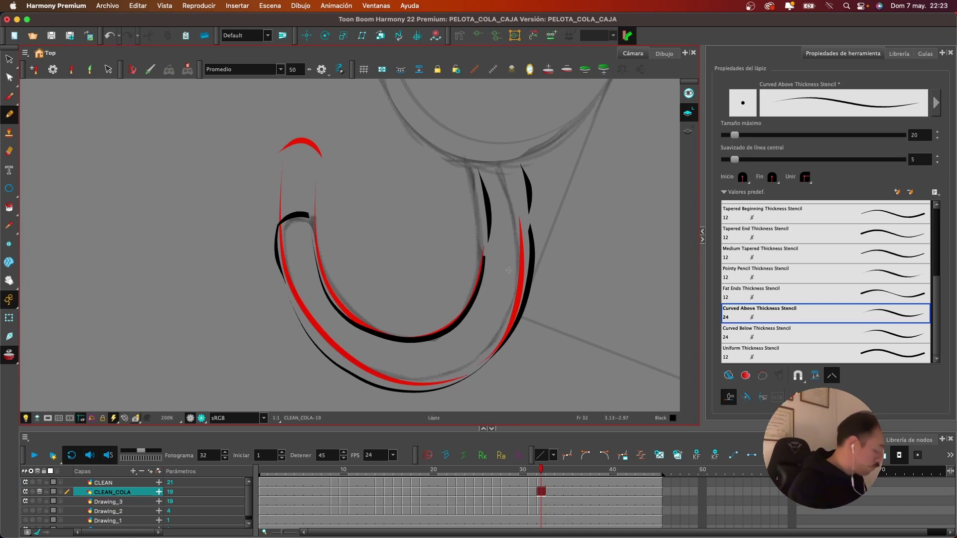
click(125, 419)
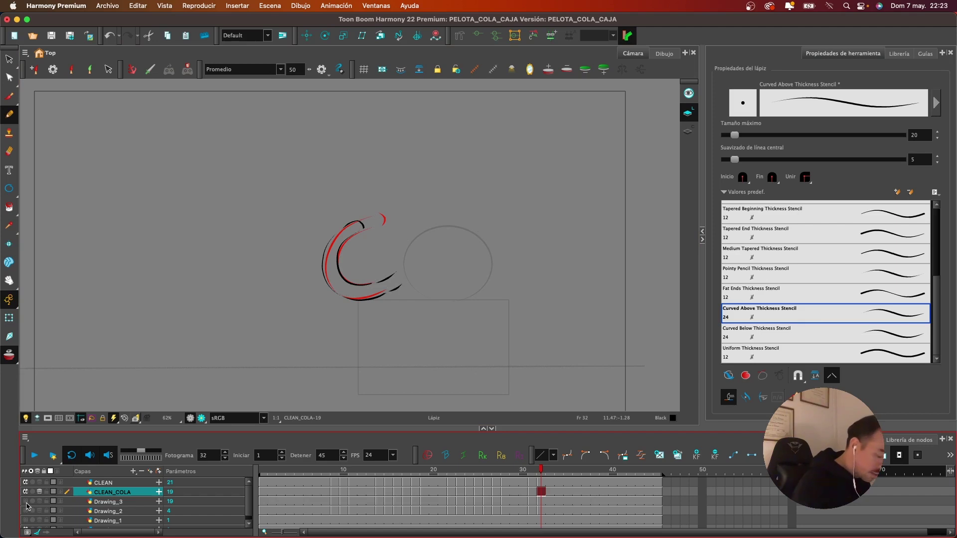
drag(525, 271, 543, 254)
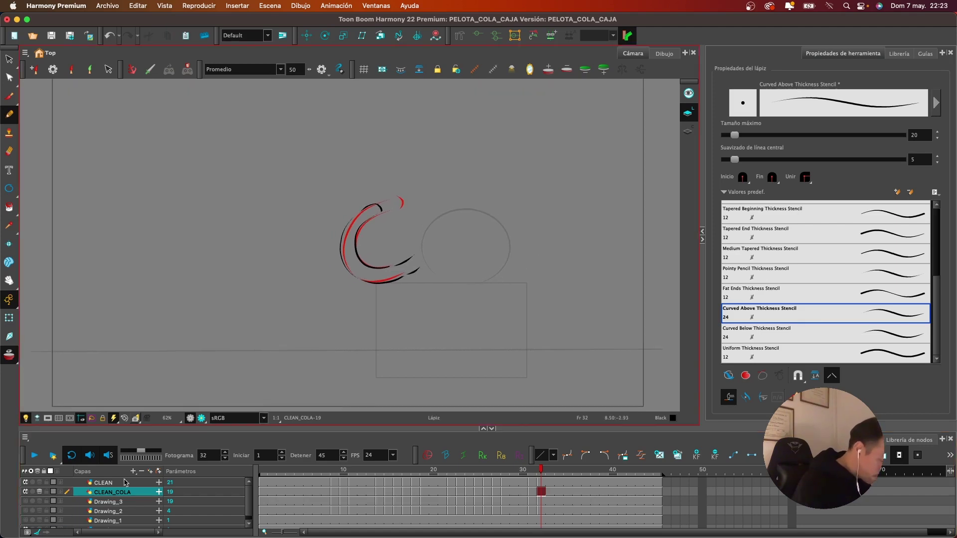
Turn off the light table and redraw the short inner stroke joining the tail to the ball at frame 32
click(27, 421)
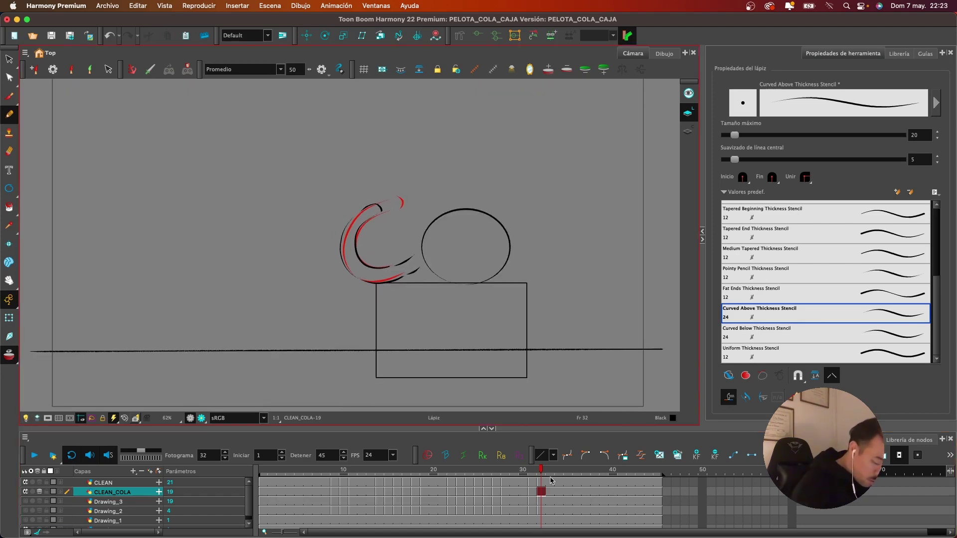
scroll(517, 280, up, 2)
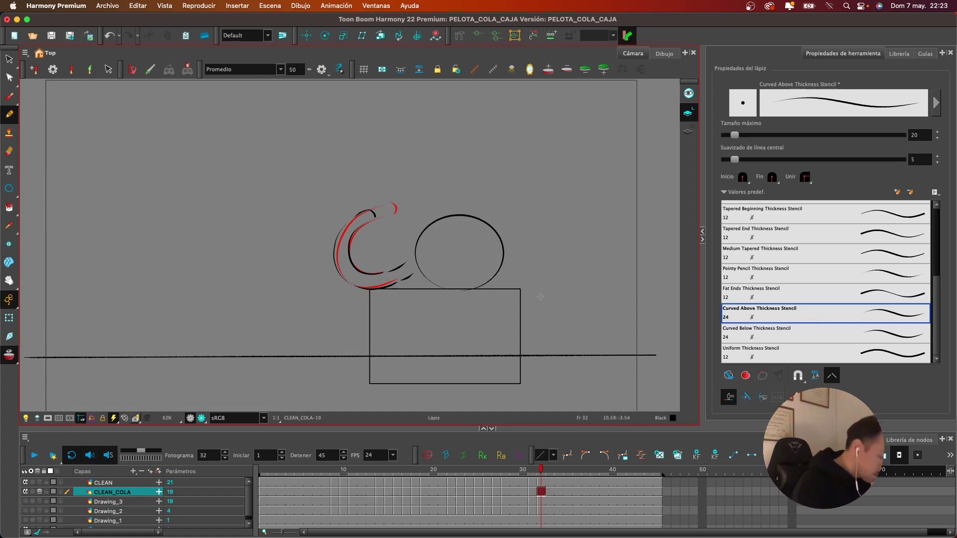
key(2)
key(2)
key(2)
key(2)
drag(558, 320, 468, 276)
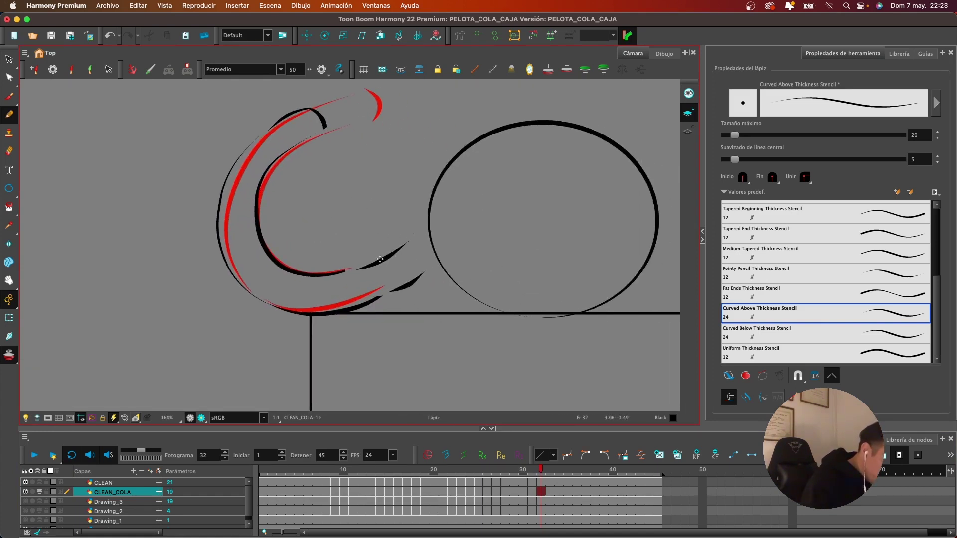
key(ctrl+z)
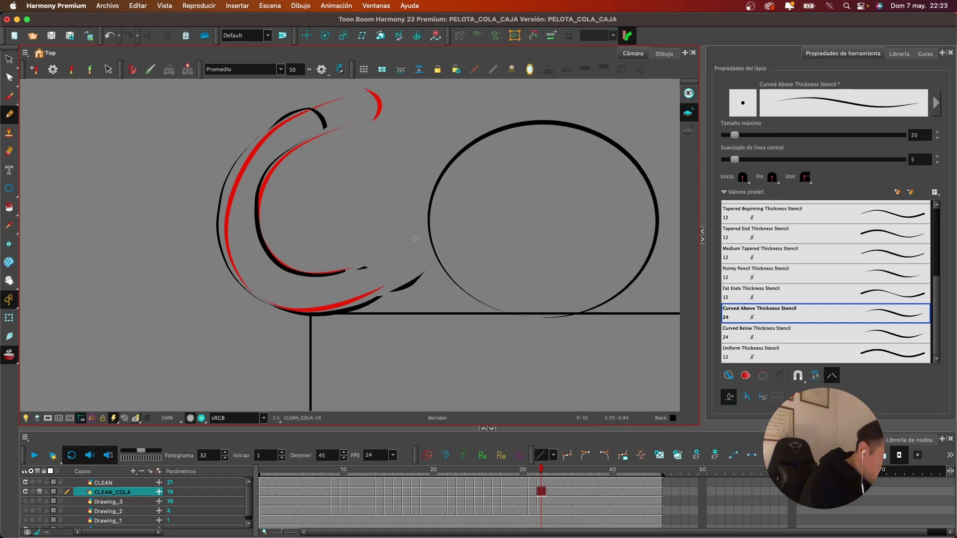
drag(369, 264, 421, 241)
key(ctrl+z)
click(433, 267)
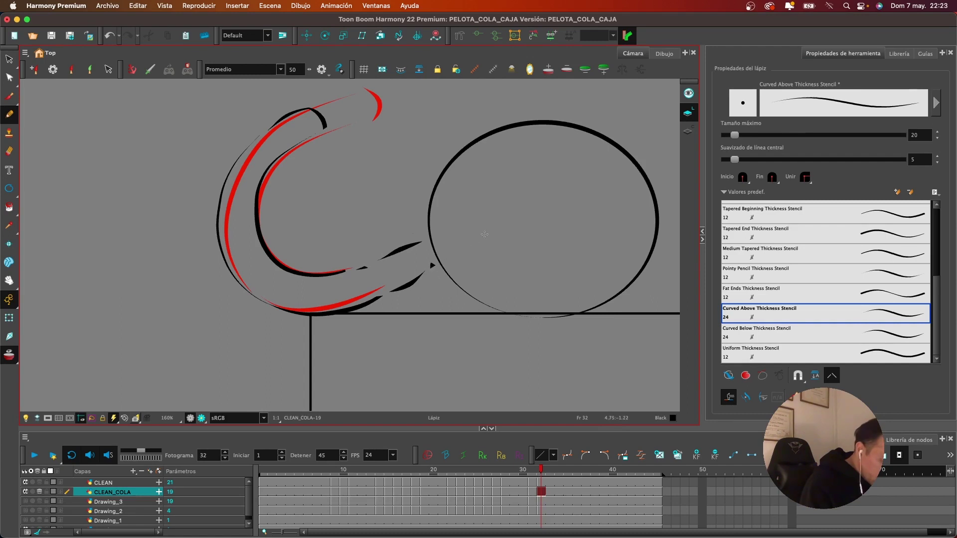
Mask the view to the camera frame and play the clean tail animation to review it
key(1)
key(1)
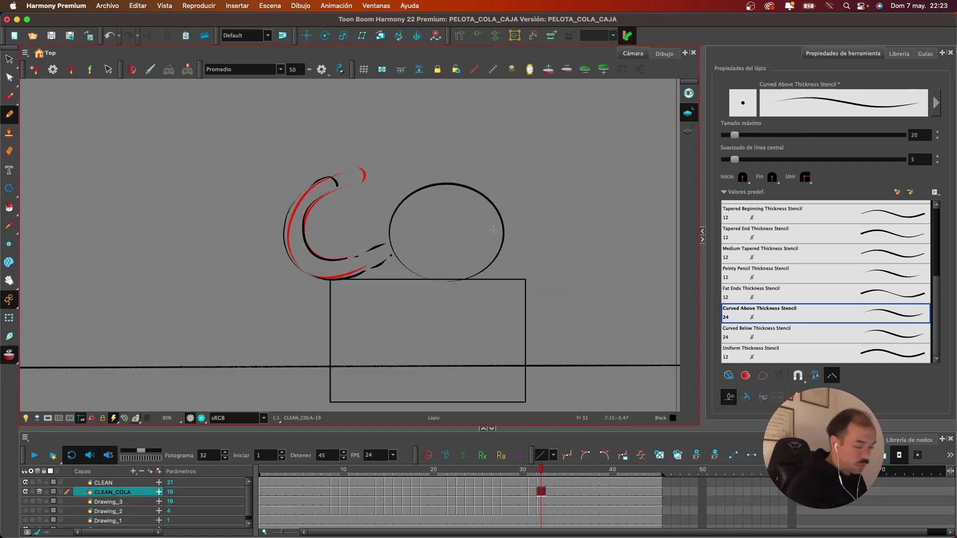
drag(523, 470, 406, 469)
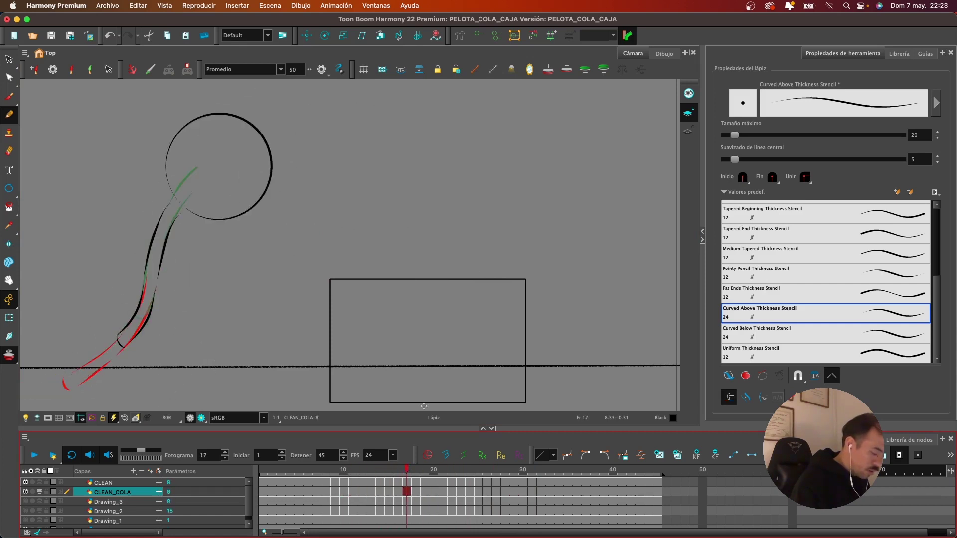
drag(425, 246, 473, 283)
key(1)
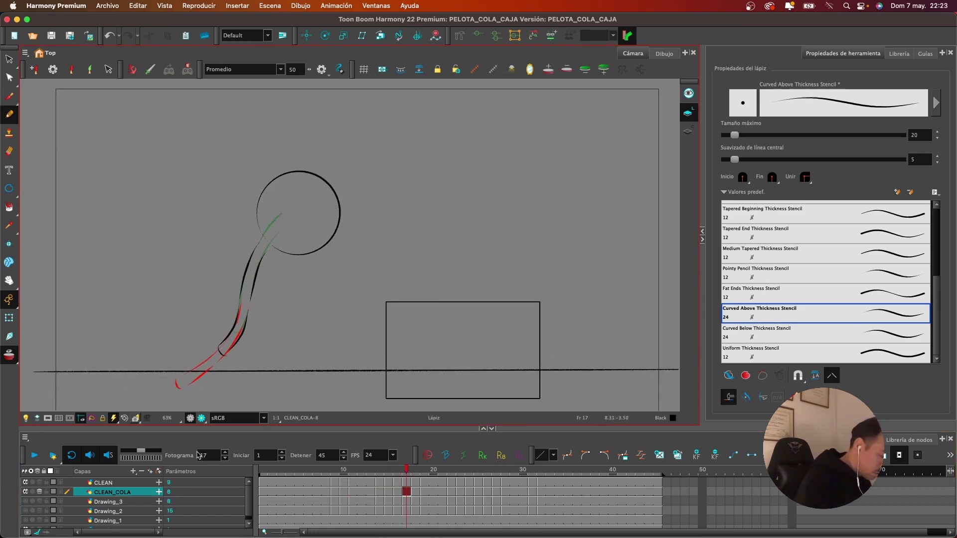
key(1)
drag(469, 267, 473, 254)
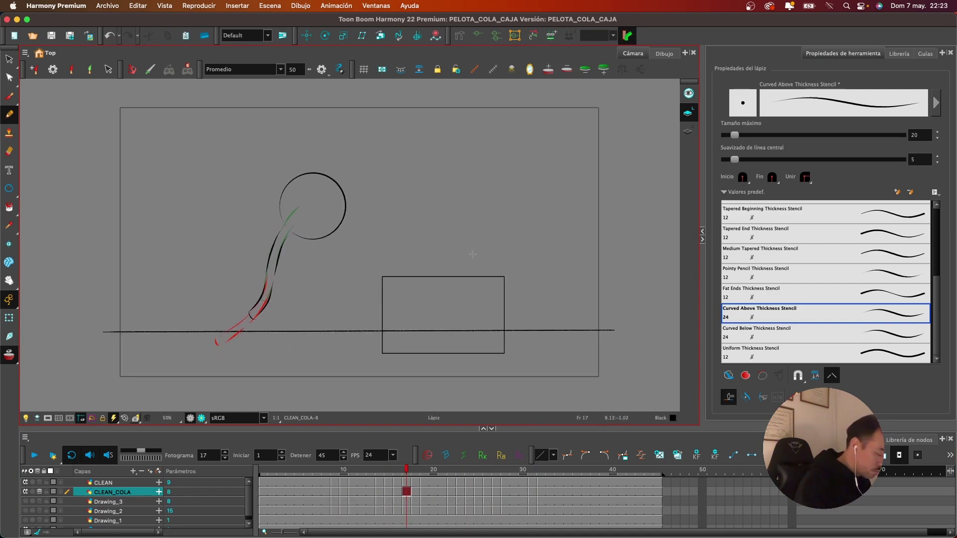
click(80, 418)
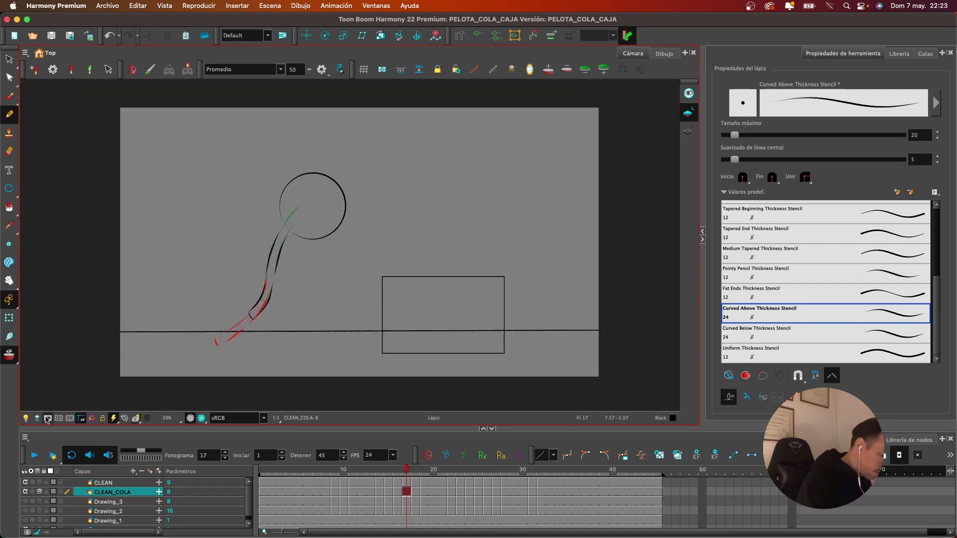
click(35, 457)
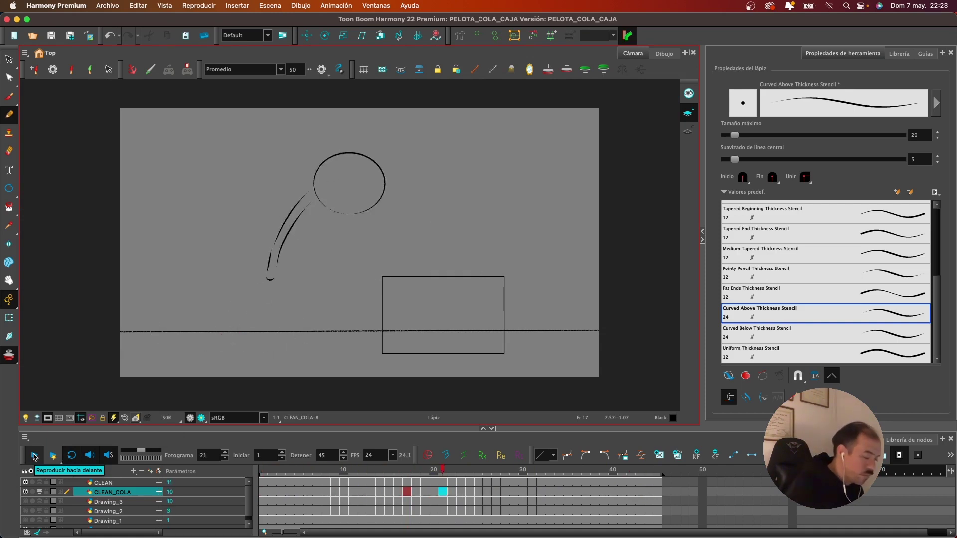
click(35, 458)
Turn off onion skinning for CLEAN_COLA and go to frame 28
key(2)
key(2)
key(2)
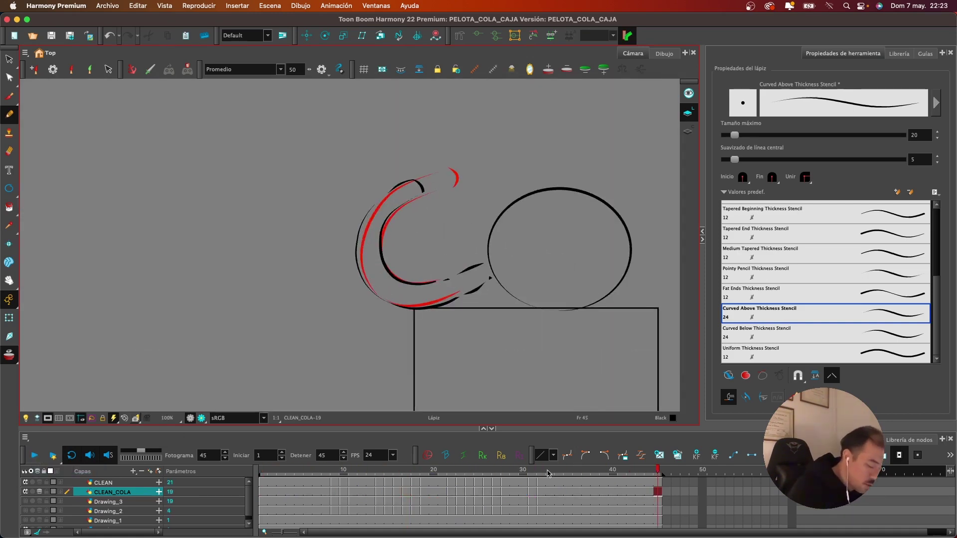
mouse_move(547, 473)
mouse_down()
mouse_move(487, 471)
mouse_move(530, 470)
mouse_up()
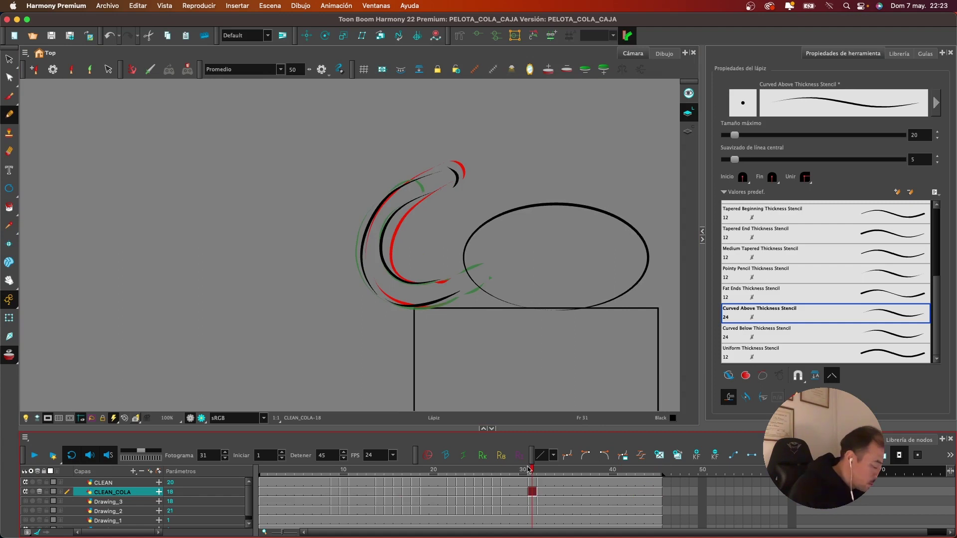
click(39, 492)
drag(532, 471, 503, 475)
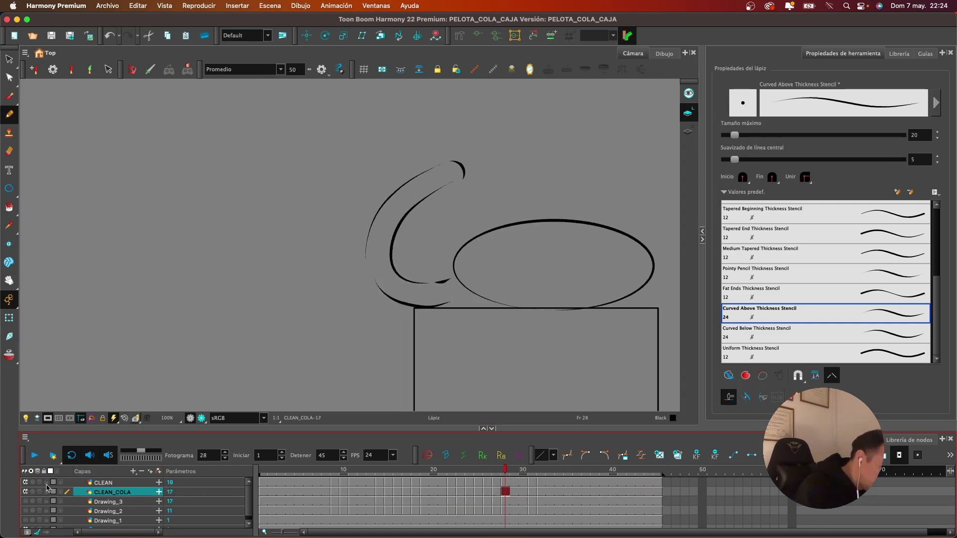
Show the Drawing_3 rough under the light table and redraw the tail's inner line at frame 28 on CLEAN_COLA
click(28, 501)
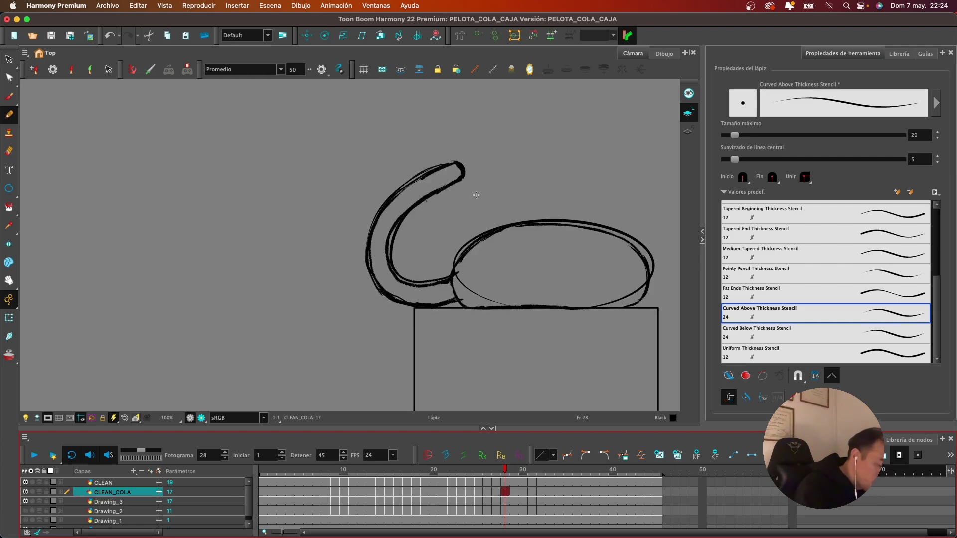
click(27, 418)
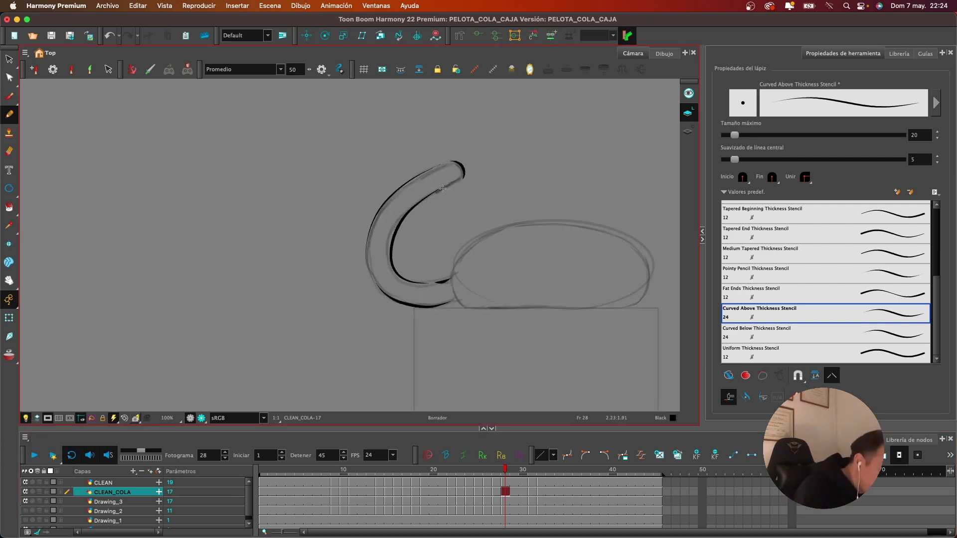
mouse_move(442, 188)
mouse_down()
mouse_move(391, 249)
mouse_move(406, 278)
mouse_up()
mouse_move(459, 176)
mouse_down()
mouse_move(404, 207)
mouse_move(387, 230)
mouse_move(383, 253)
mouse_move(406, 285)
mouse_up()
drag(402, 216, 482, 167)
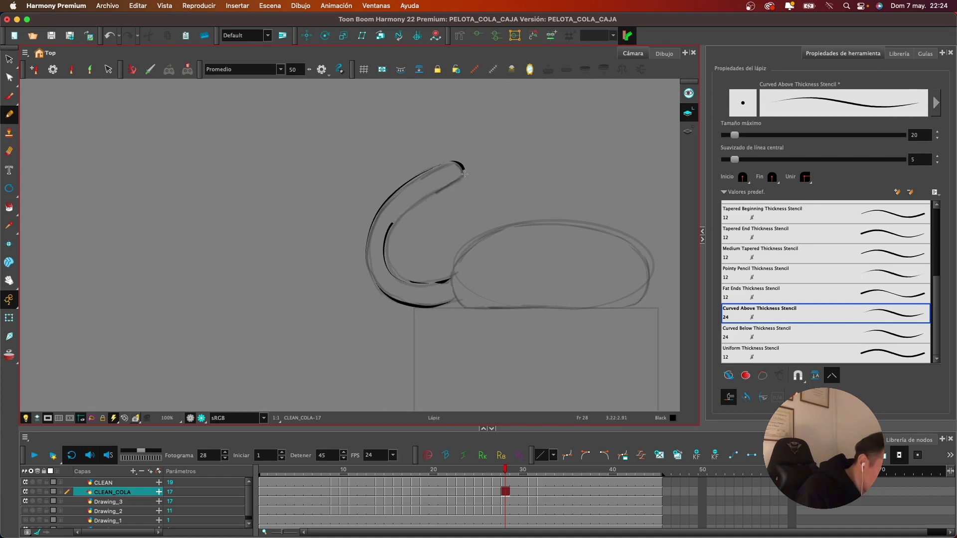
drag(396, 215, 452, 177)
mouse_move(371, 223)
mouse_down()
mouse_move(366, 252)
mouse_move(397, 300)
mouse_up()
key(ctrl+z)
Thicken the upper section of the tail's inner line at frame 26 and rework the inner line's bend at frame 27
drag(506, 471, 488, 473)
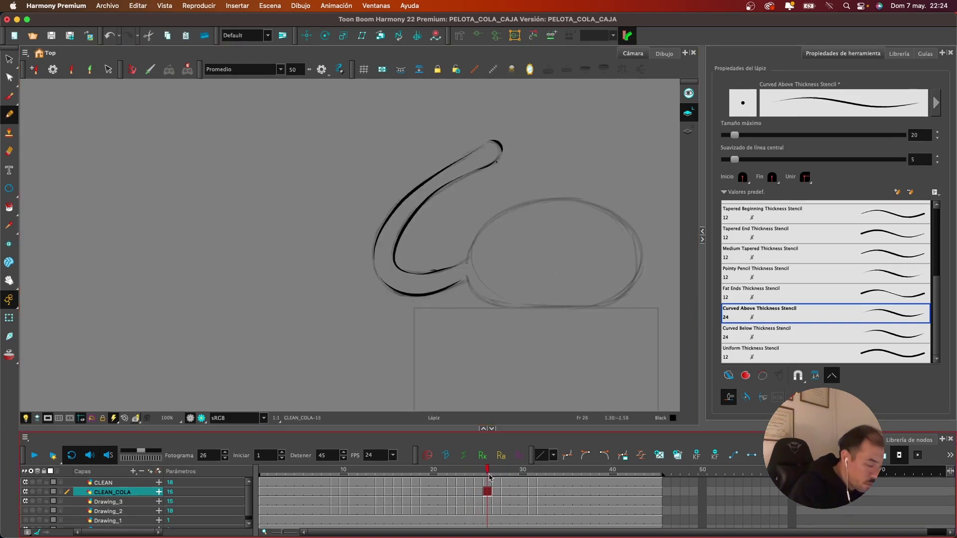
key(alt+e)
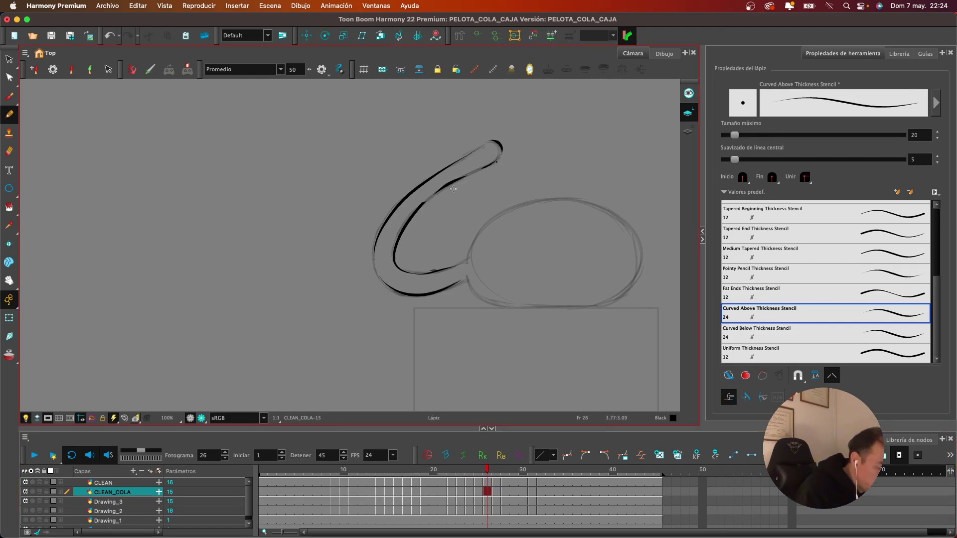
mouse_move(487, 472)
mouse_down()
mouse_move(468, 473)
mouse_move(494, 469)
mouse_up()
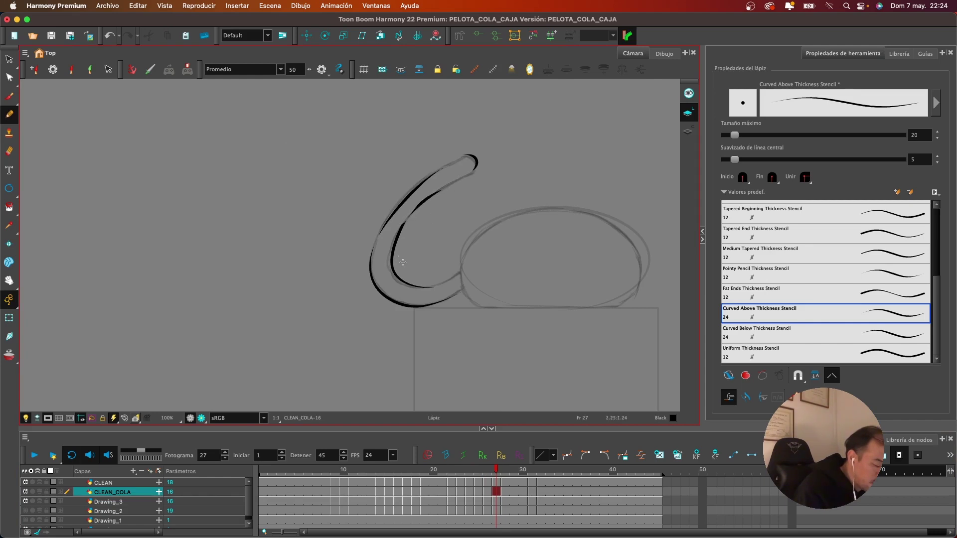
mouse_move(398, 278)
mouse_down()
mouse_move(395, 240)
mouse_move(388, 272)
mouse_move(402, 288)
mouse_move(412, 220)
mouse_move(398, 277)
mouse_move(405, 221)
mouse_move(388, 251)
mouse_move(408, 282)
mouse_up()
key(alt+e)
Redraw the tail's inner line at frame 32 as separate tapered strokes along the bend and up to the tip
click(489, 469)
mouse_move(490, 470)
mouse_down()
mouse_move(542, 469)
mouse_move(534, 461)
mouse_move(543, 459)
mouse_up()
mouse_move(385, 223)
mouse_down()
mouse_move(387, 266)
mouse_move(398, 279)
mouse_move(394, 207)
mouse_up()
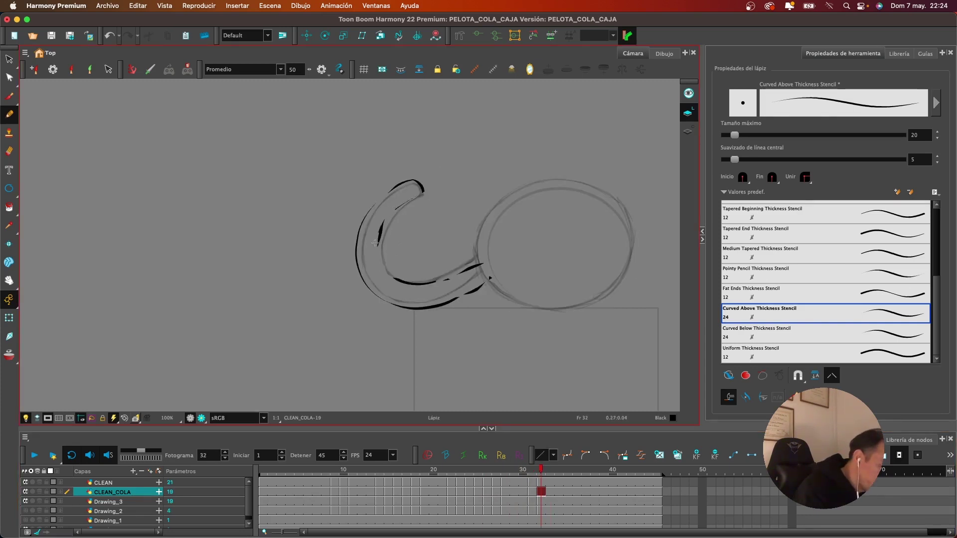
mouse_move(375, 243)
mouse_down()
mouse_move(379, 269)
mouse_move(415, 284)
mouse_up()
mouse_move(414, 198)
mouse_down()
mouse_move(394, 205)
mouse_move(378, 229)
mouse_up()
mouse_move(395, 279)
mouse_down()
mouse_move(448, 273)
mouse_move(432, 268)
mouse_move(485, 258)
mouse_move(425, 285)
mouse_move(473, 266)
mouse_up()
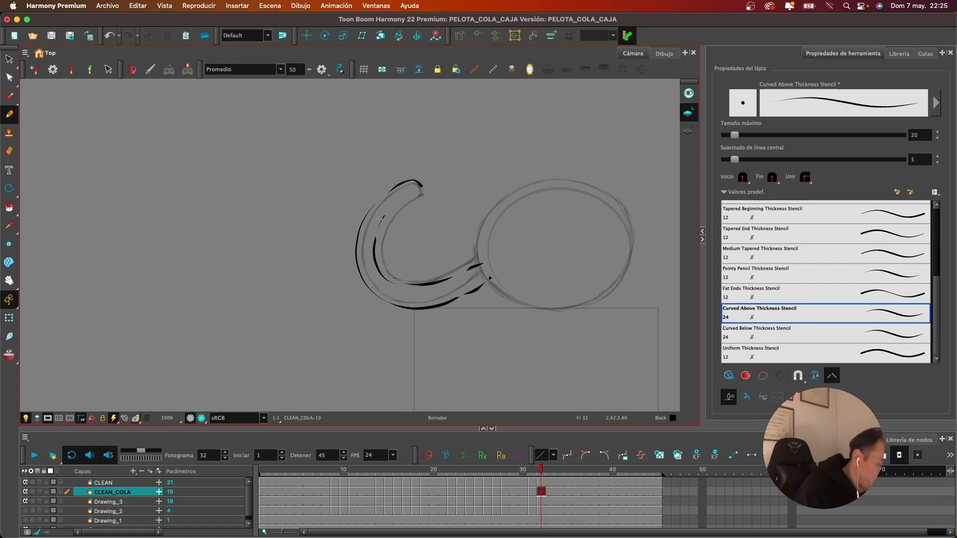
drag(381, 223, 422, 193)
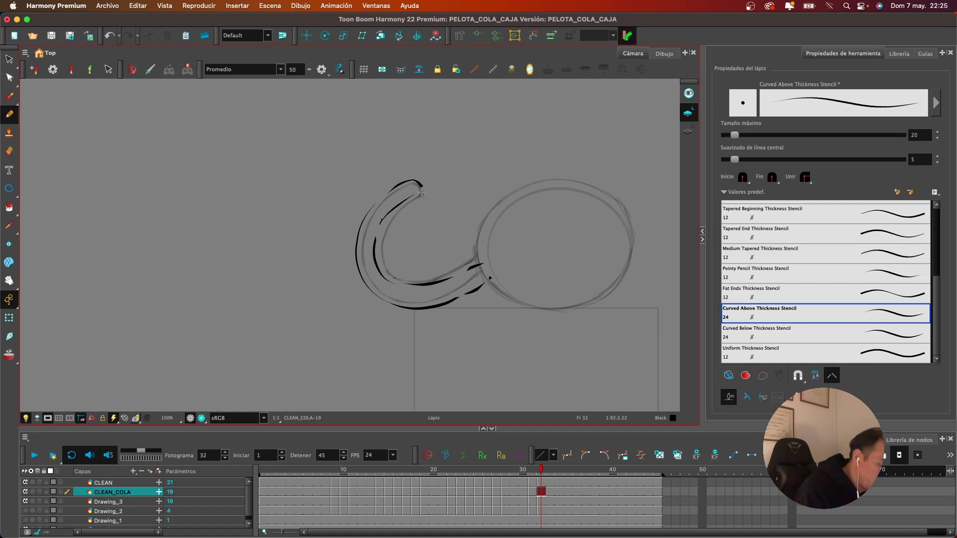
click(380, 196)
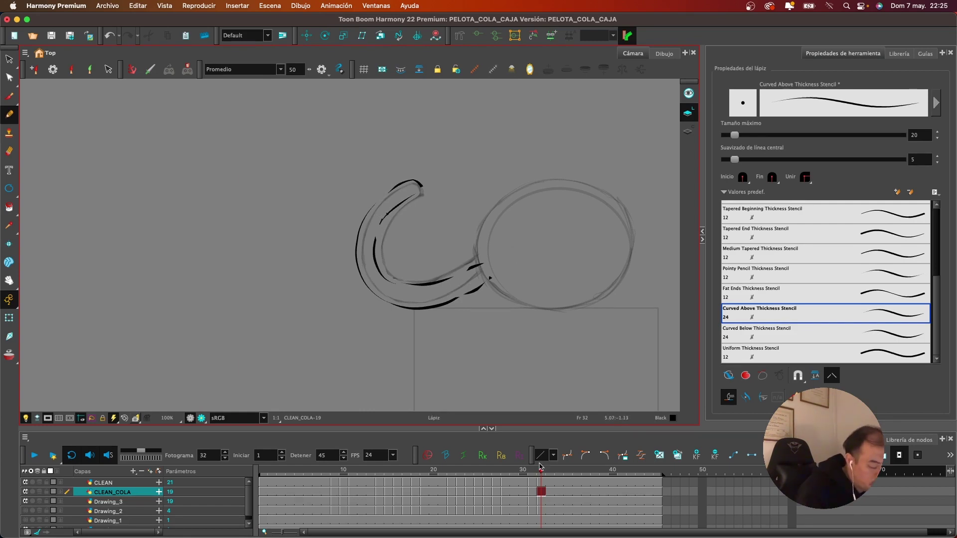
Redraw the upper outer line of the tail at frame 27, from the bend up to the tip
mouse_move(542, 469)
mouse_down()
mouse_move(533, 469)
mouse_move(630, 467)
mouse_move(477, 474)
mouse_move(510, 487)
mouse_move(477, 493)
mouse_move(496, 493)
mouse_up()
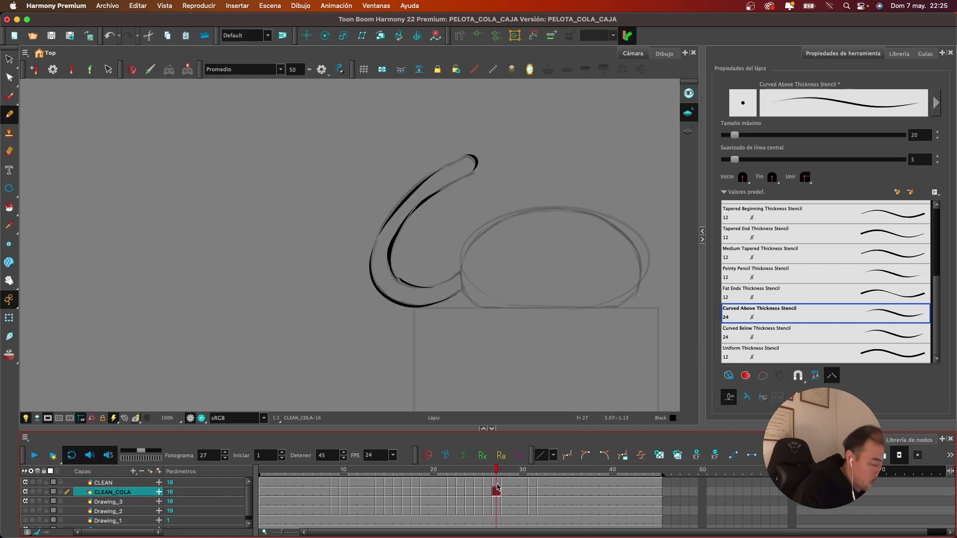
key(alt+e)
mouse_move(380, 233)
mouse_down()
mouse_move(442, 169)
mouse_move(403, 192)
mouse_move(447, 159)
mouse_up()
key(super+z)
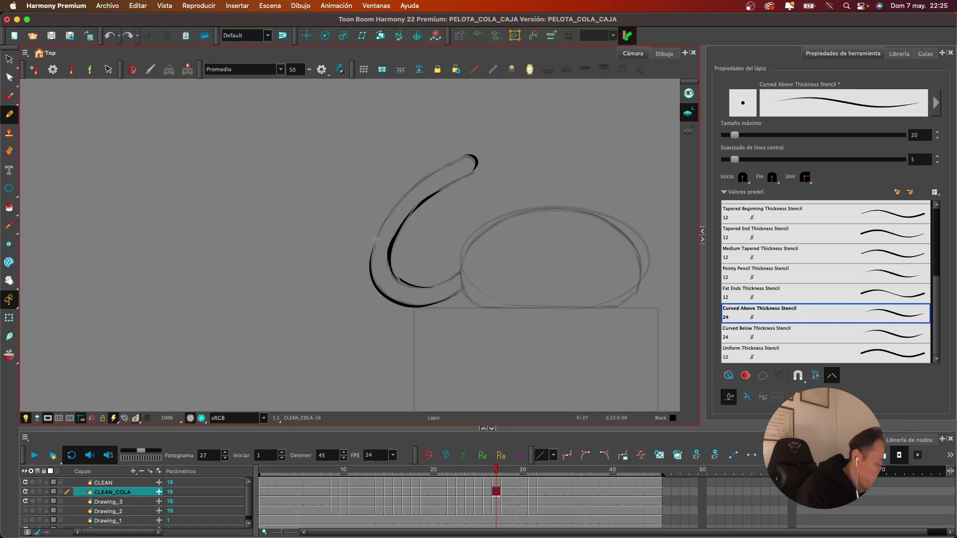
mouse_move(375, 242)
mouse_down()
mouse_move(393, 209)
mouse_move(452, 158)
mouse_up()
key(super+z)
drag(375, 240, 444, 166)
key(super+z)
mouse_move(375, 240)
mouse_down()
mouse_move(453, 157)
mouse_move(465, 159)
mouse_up()
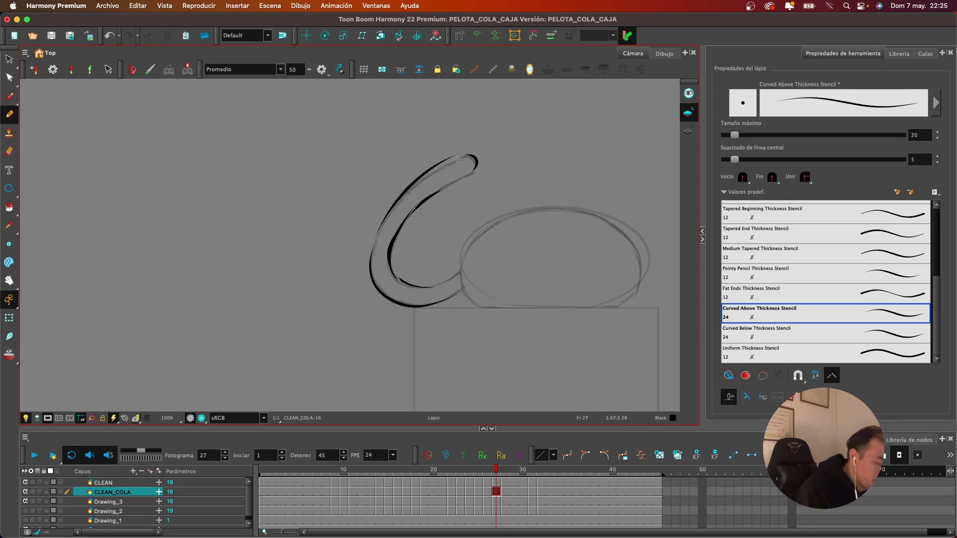
key(super+z)
mouse_move(378, 230)
mouse_down()
mouse_move(418, 183)
mouse_move(468, 155)
mouse_up()
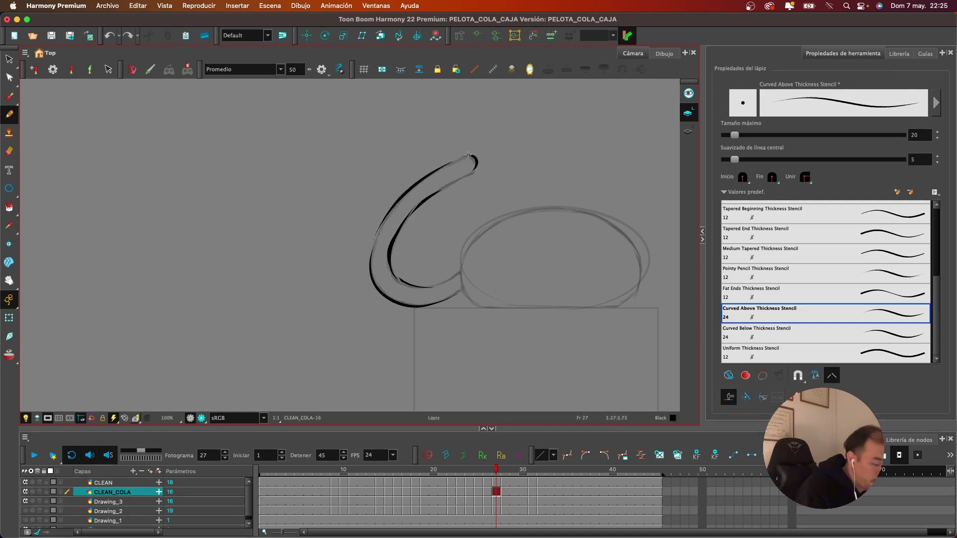
Retouch the start of the lower outer line at the tail's bend at frame 27
key(alt+e)
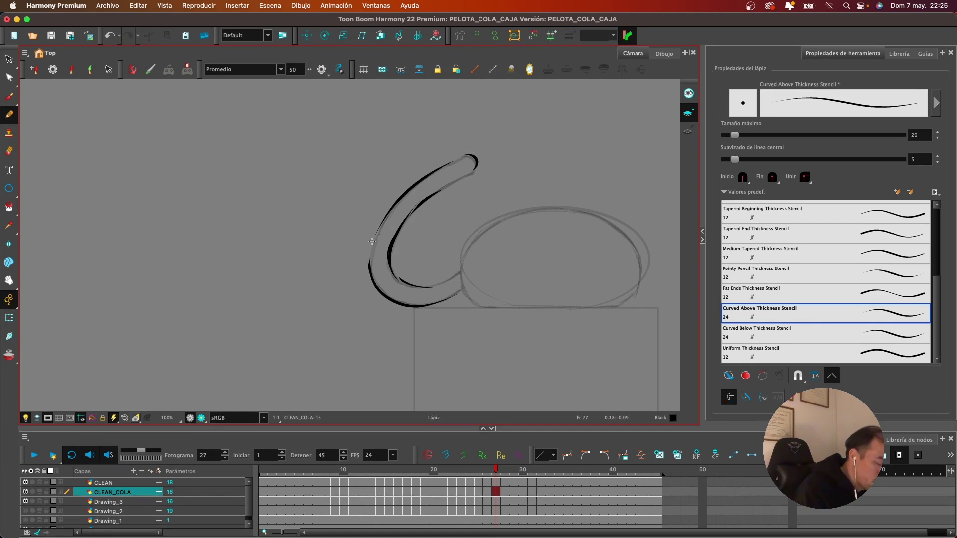
key(super+z)
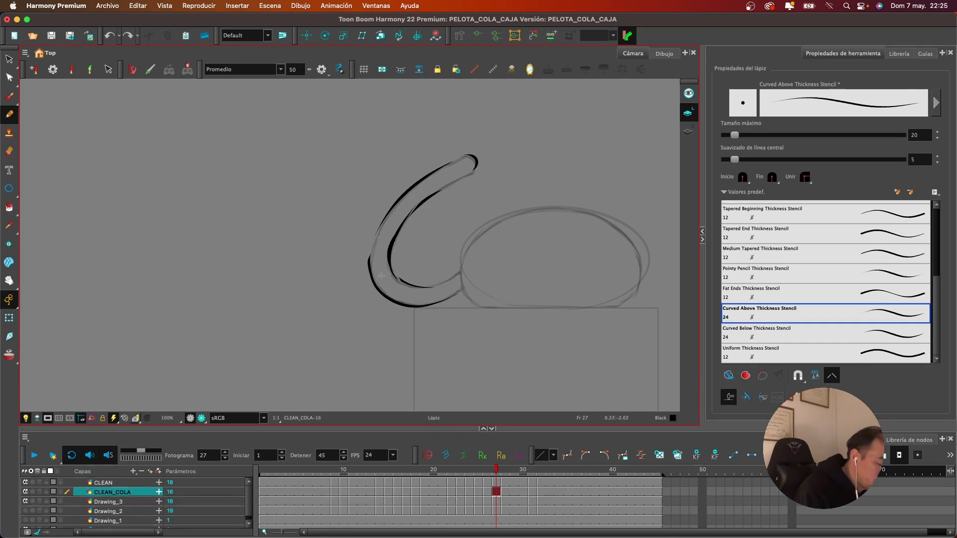
key(super+z)
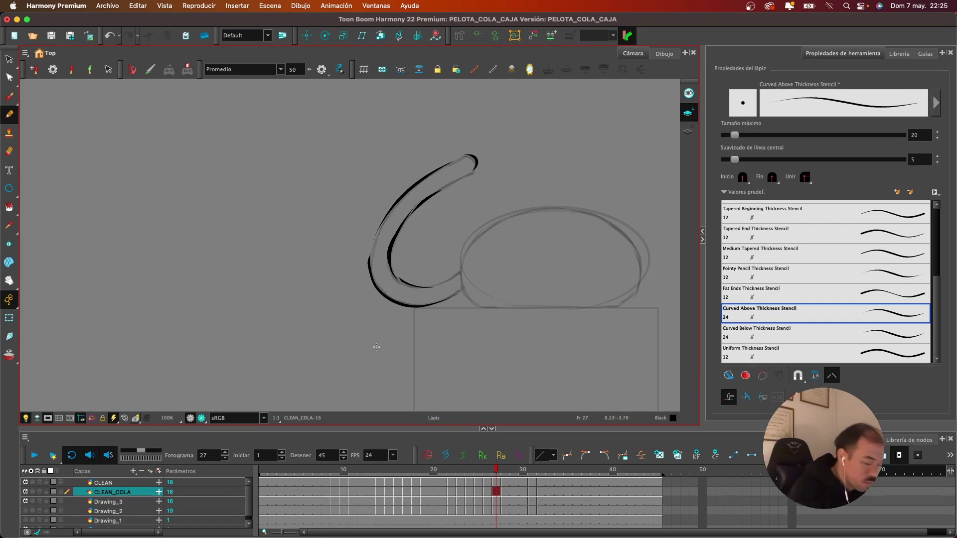
drag(372, 246, 369, 269)
key(super+z)
key(super+z)
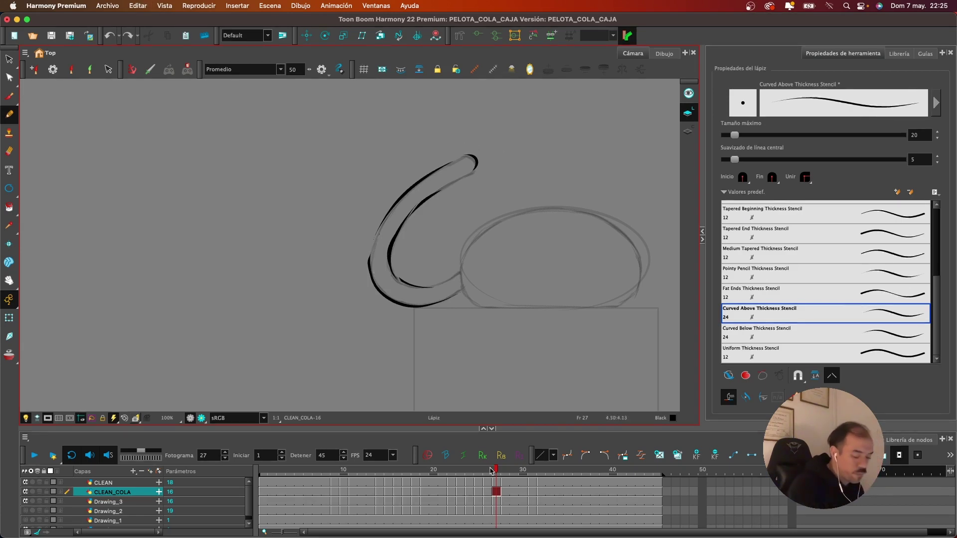
Erase the inner line's short end stroke just below the tail's tip at frame 26
click(460, 471)
mouse_move(460, 471)
mouse_down()
mouse_move(559, 460)
mouse_move(443, 473)
mouse_move(507, 473)
mouse_move(466, 473)
mouse_move(488, 478)
mouse_up()
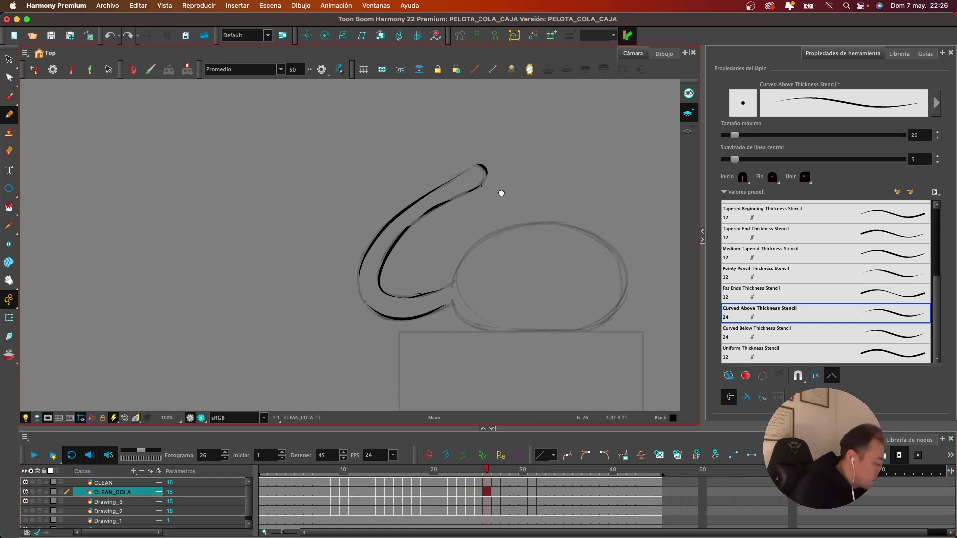
key(2)
key(2)
key(2)
drag(501, 227, 355, 319)
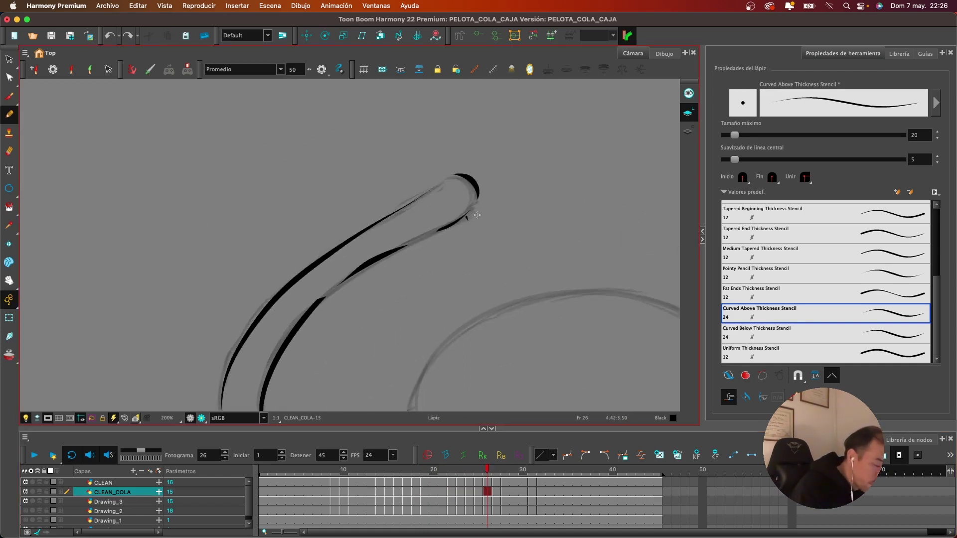
key(e)
drag(428, 235, 522, 188)
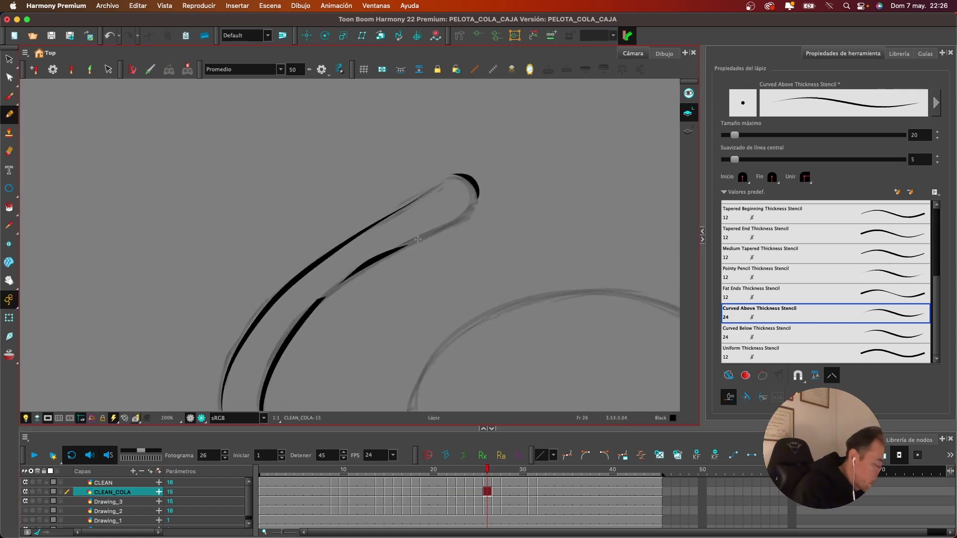
Redraw the end of the tail's inner line at frame 26 as one tapered stroke running up to the rounded tip
drag(417, 240, 452, 222)
key(super+z)
drag(408, 245, 463, 214)
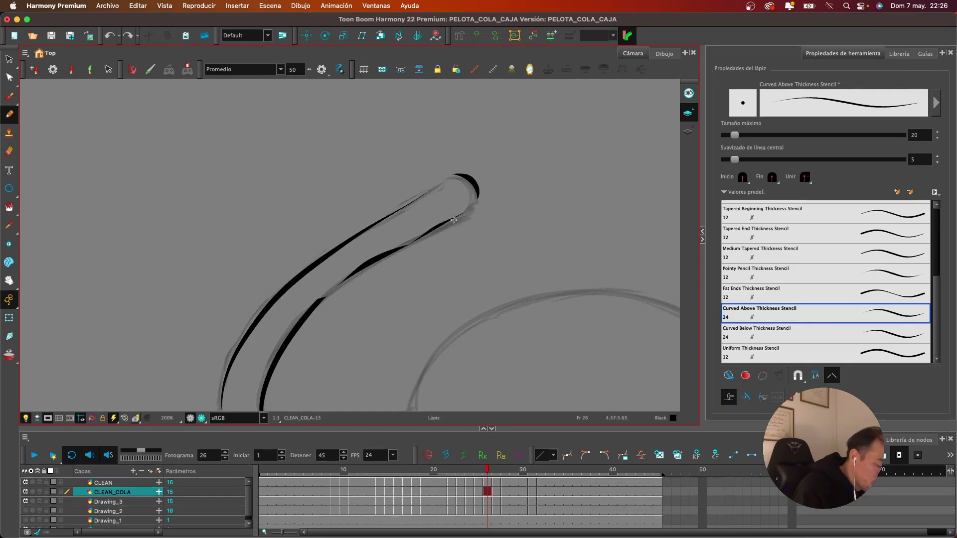
key(ctrl+z)
drag(411, 243, 475, 208)
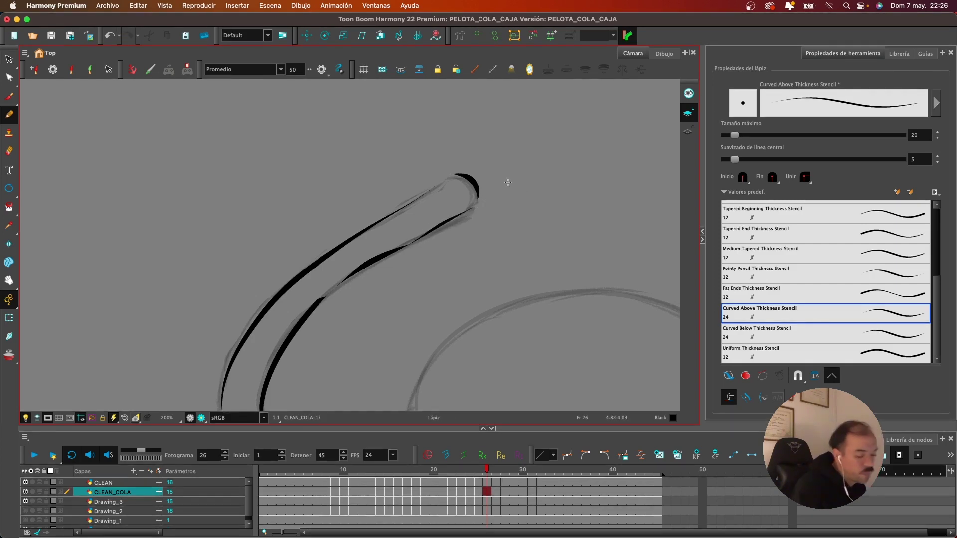
key(2)
key(2)
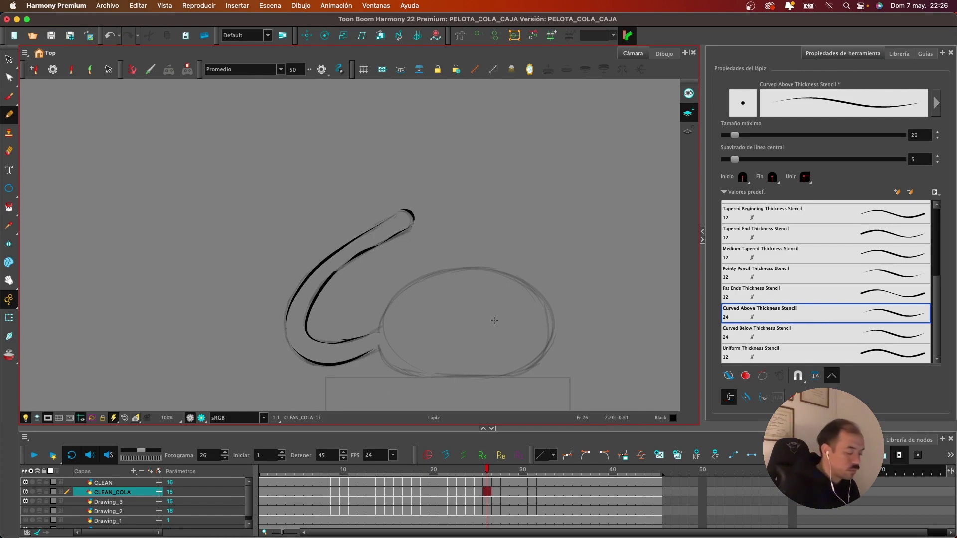
Erase the tail's right-hand line and tip stroke on CLEAN_COLA at frame 21
key(1)
key(space)
drag(472, 322, 520, 264)
mouse_move(496, 465)
mouse_down()
mouse_move(390, 471)
mouse_move(452, 471)
mouse_up()
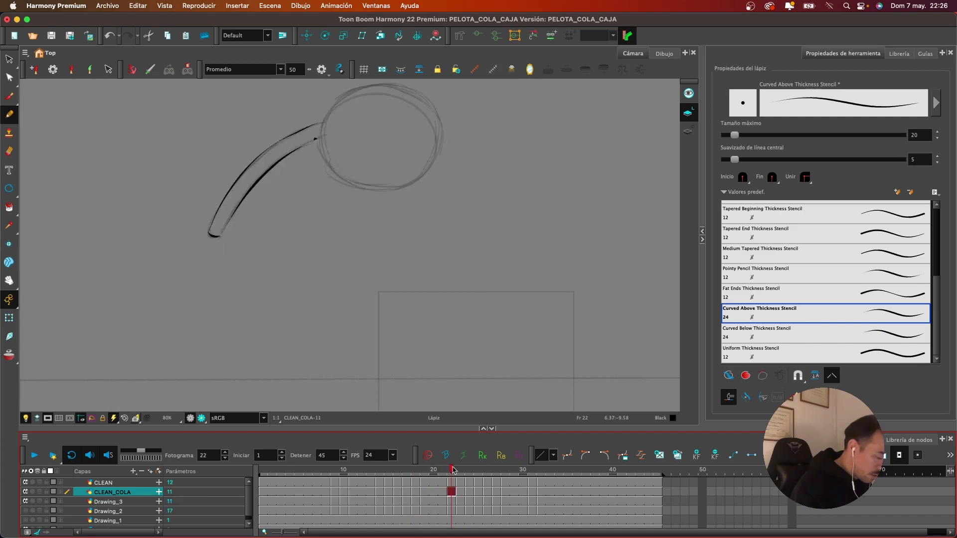
key(space)
drag(468, 303, 553, 317)
key(2)
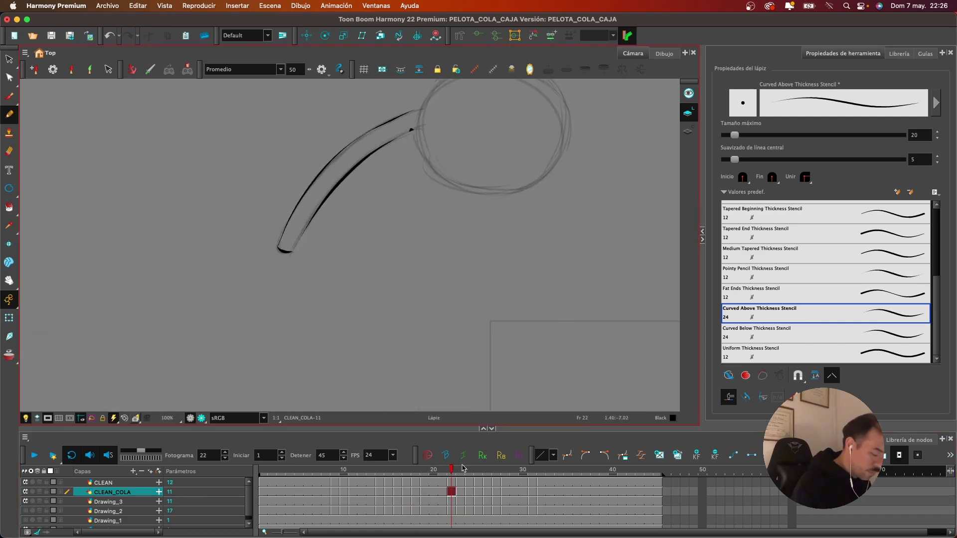
drag(452, 469, 444, 469)
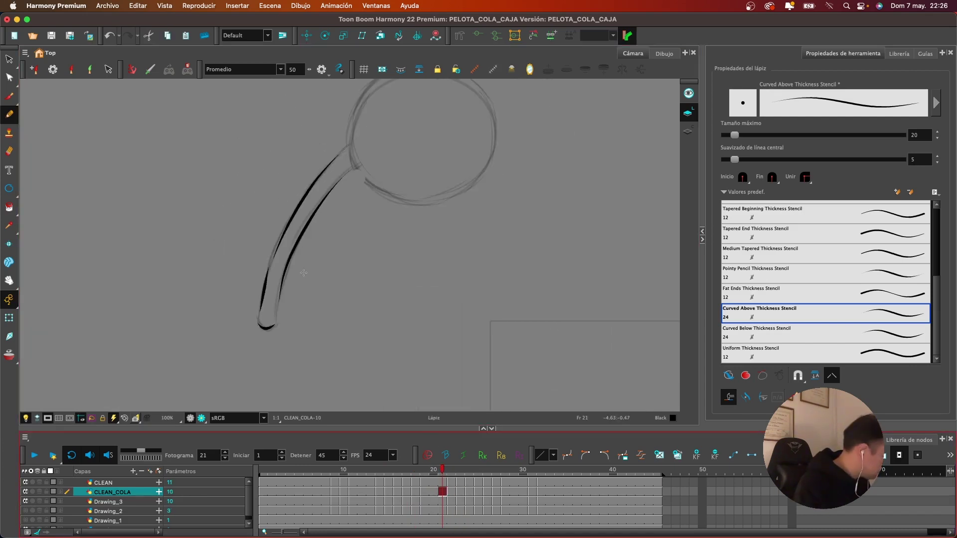
drag(280, 298, 333, 183)
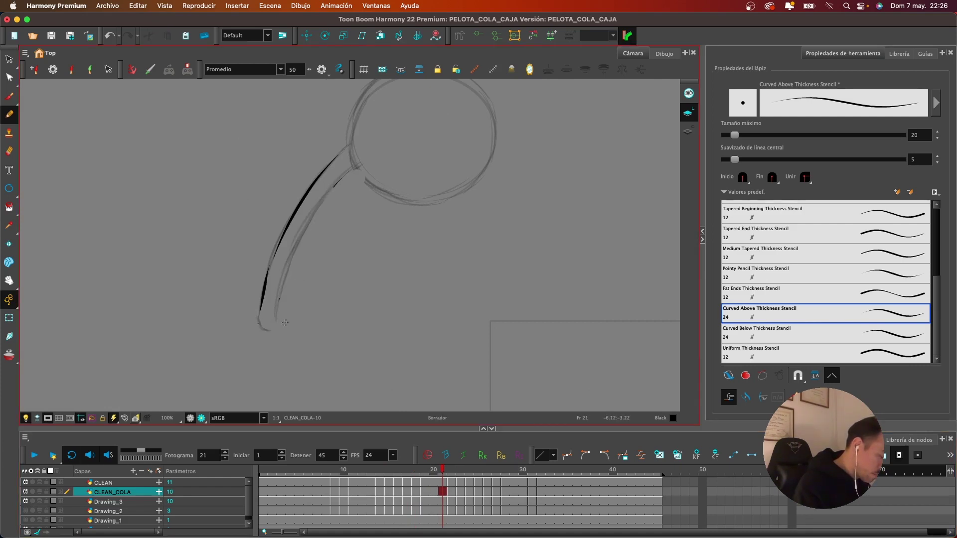
Re-ink the tail's tip at frame 21 and redraw the right-hand line as a tapered stroke up toward the ball
mouse_move(280, 319)
mouse_down()
mouse_move(287, 269)
mouse_move(363, 159)
mouse_up()
key(super+z)
mouse_move(278, 320)
mouse_down()
mouse_move(297, 246)
mouse_move(337, 185)
mouse_up()
key(super+z)
mouse_move(279, 322)
mouse_down()
mouse_move(305, 233)
mouse_move(337, 189)
mouse_up()
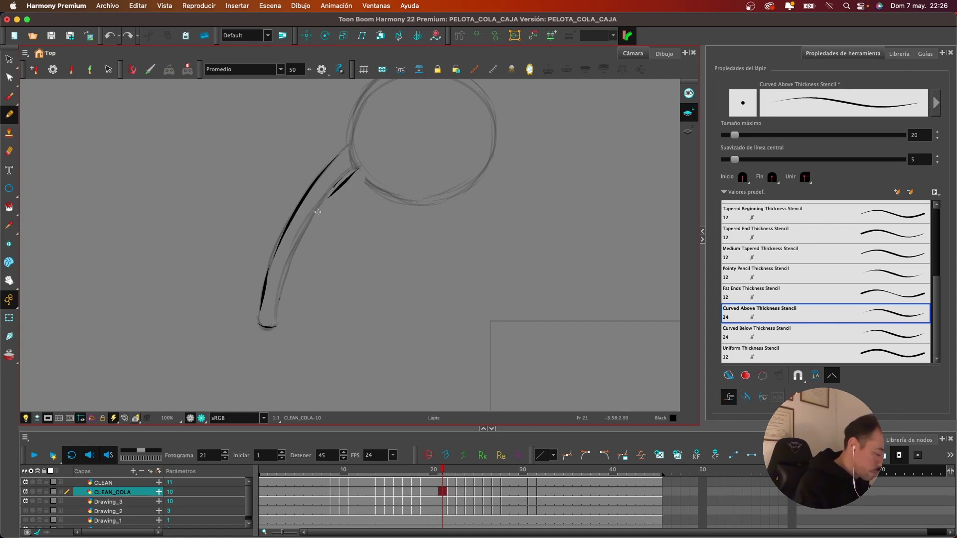
key(ctrl+z)
drag(294, 264, 348, 177)
Turn on onion skin for CLEAN_COLA at frame 18 and redraw the tail's right-hand line from the tip up to the ball
click(417, 492)
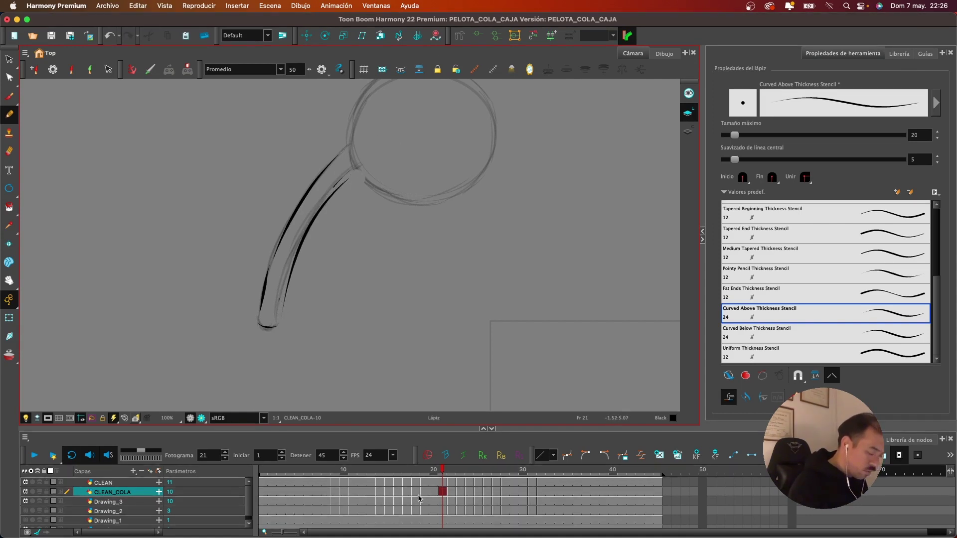
drag(361, 284, 376, 250)
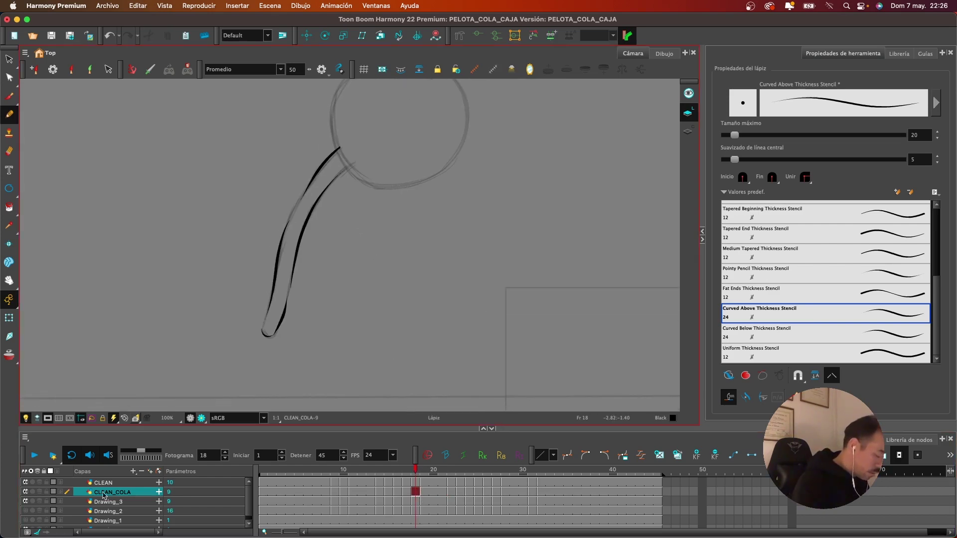
click(41, 493)
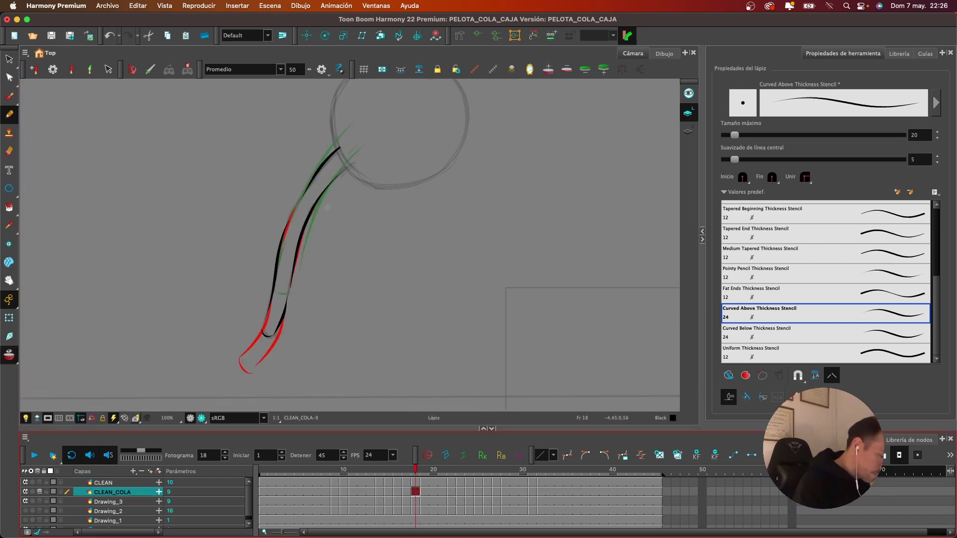
mouse_move(273, 335)
mouse_down()
mouse_move(296, 248)
mouse_move(338, 177)
mouse_move(307, 220)
mouse_move(284, 324)
mouse_up()
key(alt+slash)
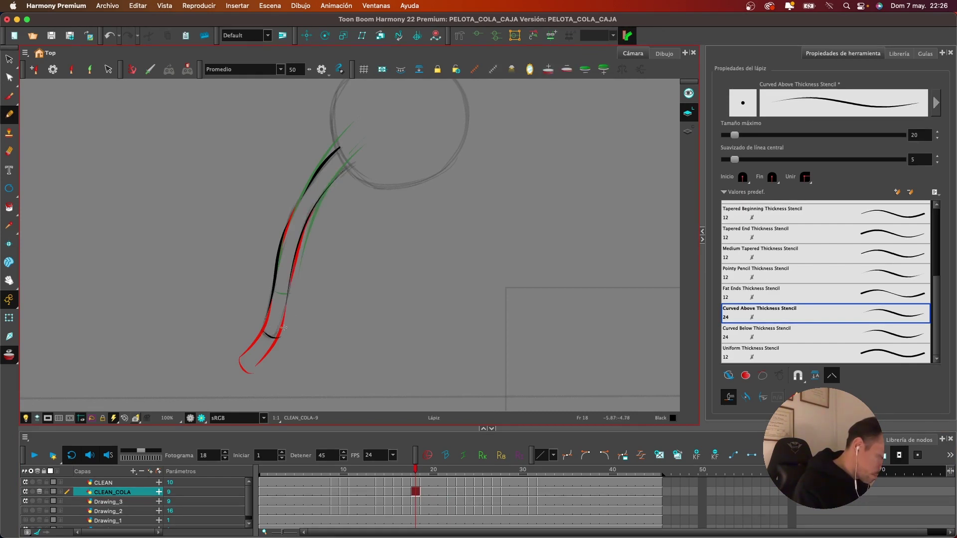
key(super+z)
drag(282, 336, 292, 272)
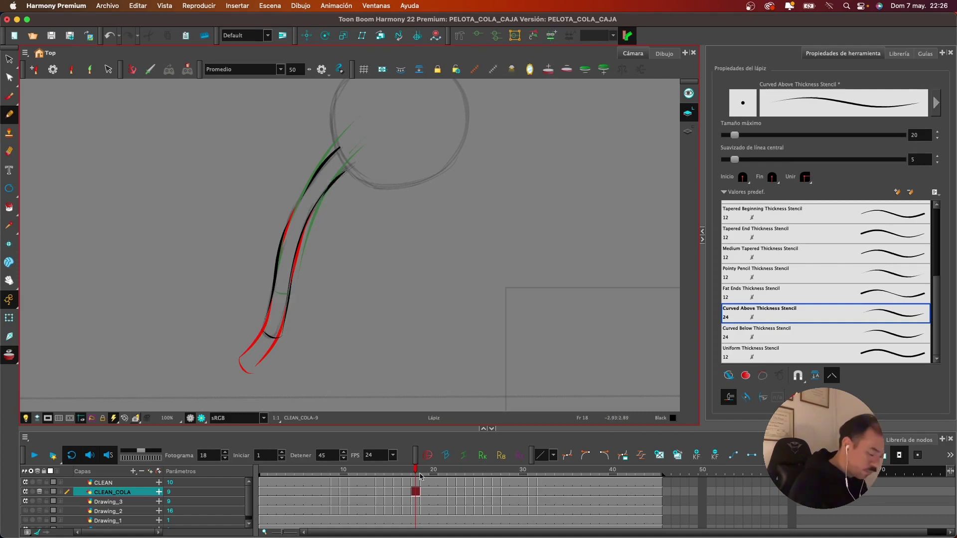
Erase the tail's lower line at frame 16 and redraw it in tapered strokes from the tip up to the ball
click(408, 492)
scroll(427, 380, down, 5)
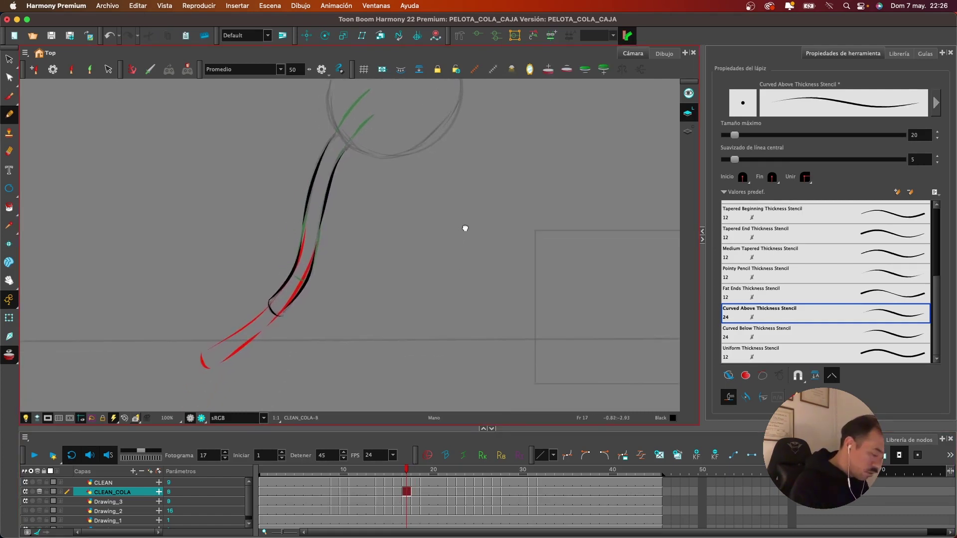
click(398, 491)
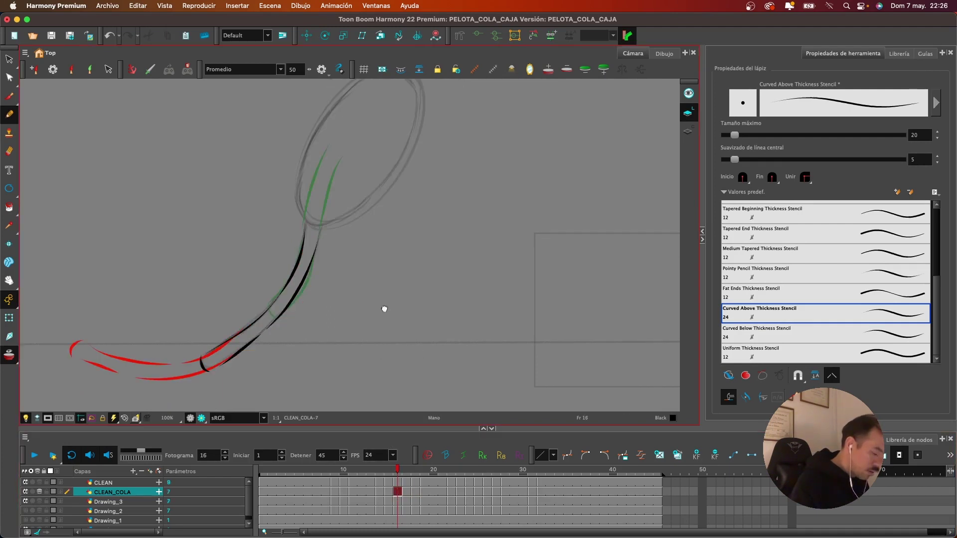
scroll(385, 310, down, 5)
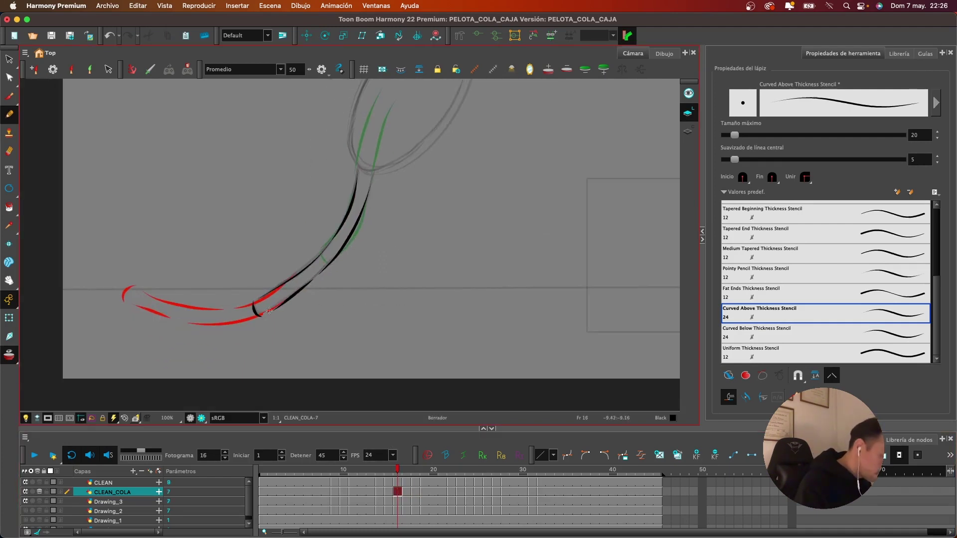
mouse_move(270, 311)
mouse_down()
mouse_move(321, 270)
mouse_move(371, 187)
mouse_move(352, 240)
mouse_move(278, 313)
mouse_move(342, 254)
mouse_move(372, 187)
mouse_up()
key(super+z)
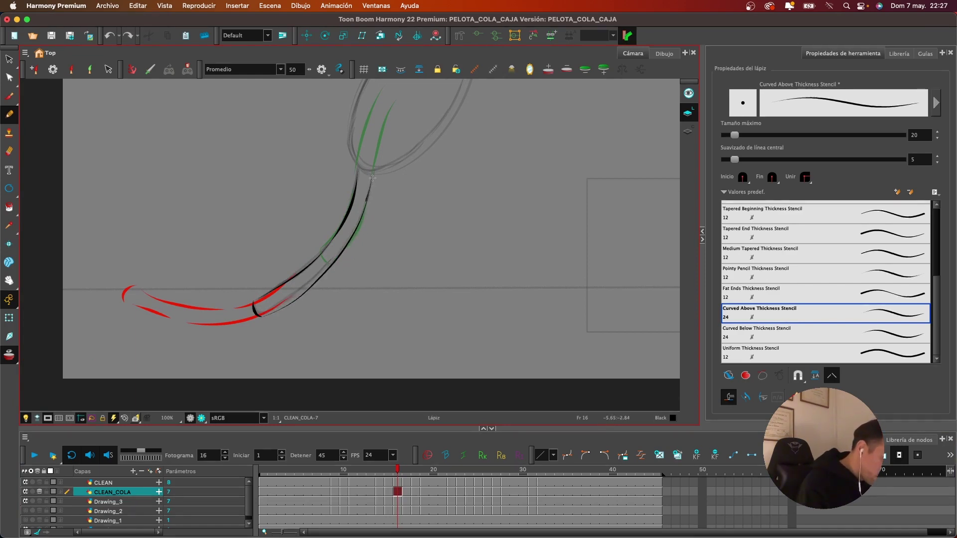
key(super+z)
mouse_move(295, 298)
mouse_down()
mouse_move(347, 246)
mouse_move(373, 181)
mouse_up()
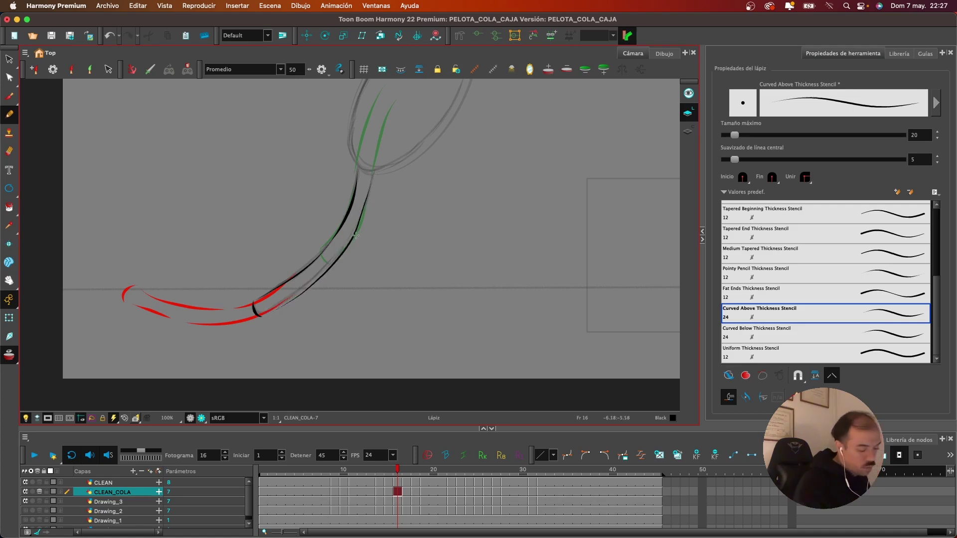
Rotate the canvas and redraw the tail's lower line at frame 15 in a thinner curve around the bend
click(390, 492)
drag(304, 282, 408, 273)
drag(459, 305, 487, 239)
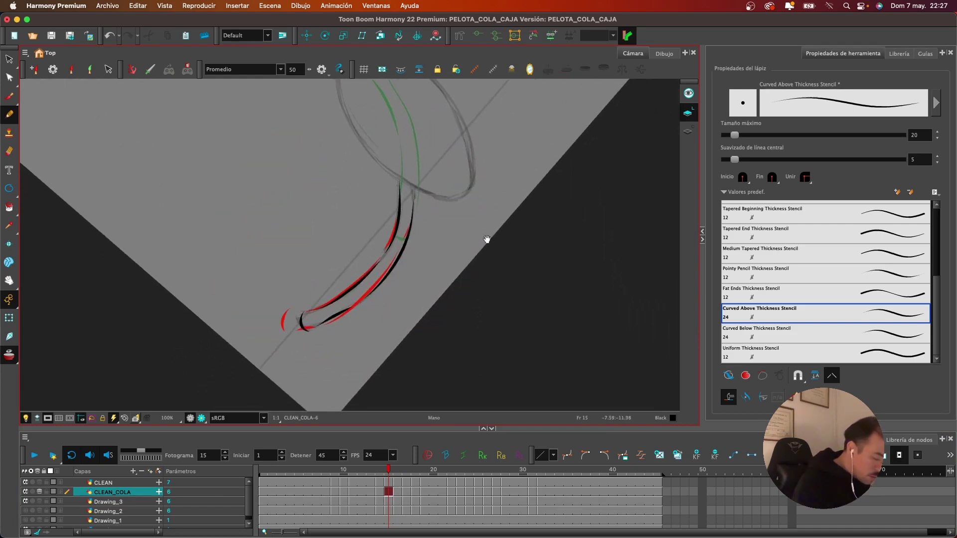
drag(324, 329, 403, 256)
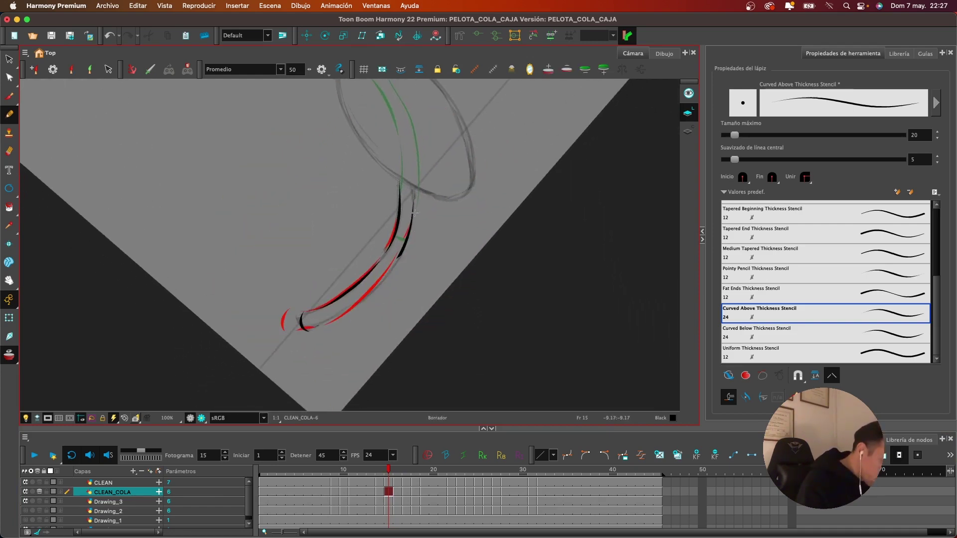
drag(370, 295, 402, 255)
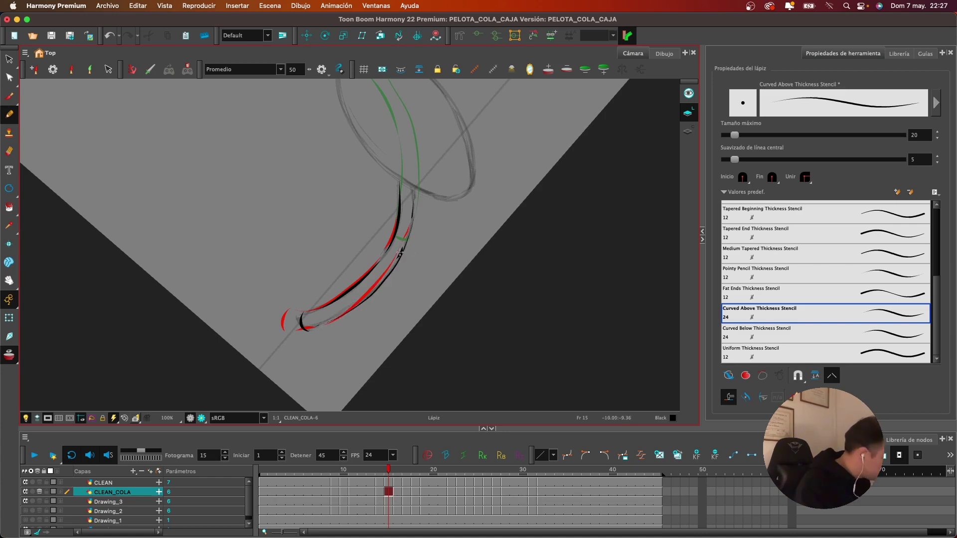
Erase the tail's lower line at frame 14 and redraw it as a tapered curve from the tip to the ball
click(381, 491)
drag(299, 323, 402, 234)
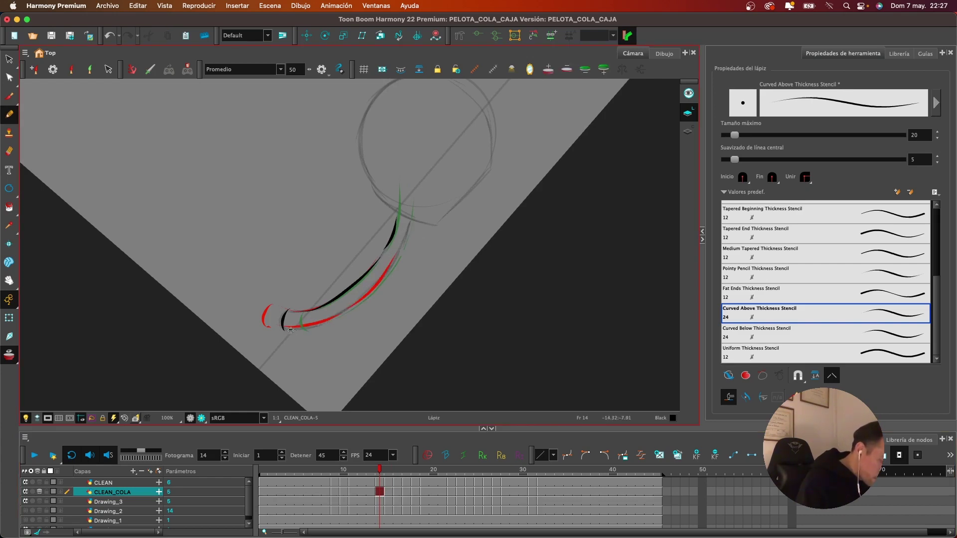
mouse_move(335, 321)
mouse_down()
mouse_move(376, 288)
mouse_move(412, 216)
mouse_up()
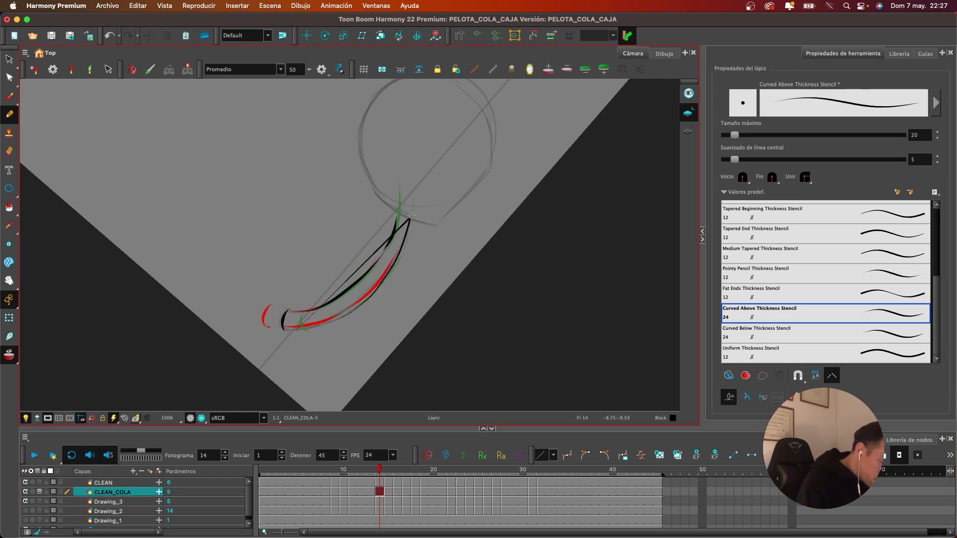
key(super+z)
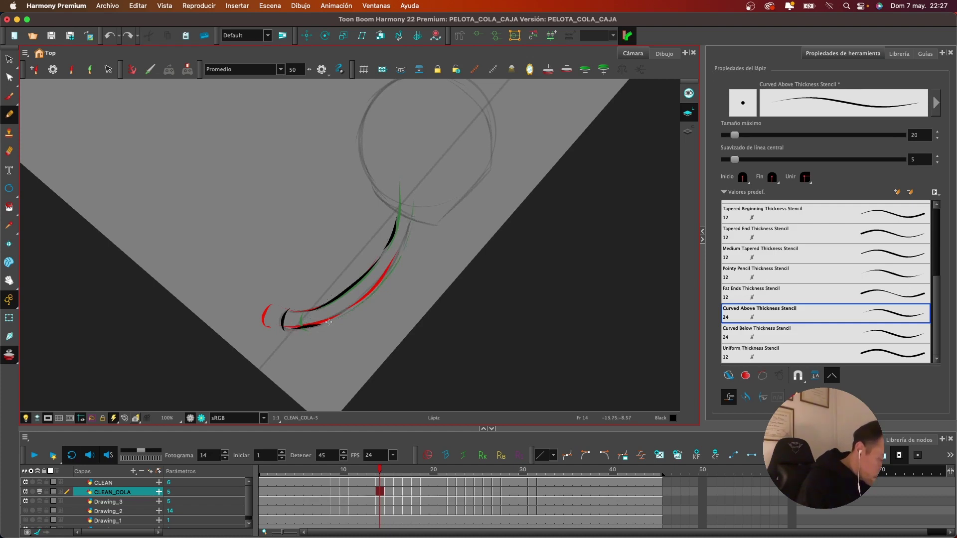
mouse_move(329, 322)
mouse_down()
mouse_move(369, 298)
mouse_move(407, 228)
mouse_up()
key(super+z)
mouse_move(294, 328)
mouse_down()
mouse_move(358, 304)
mouse_move(410, 231)
mouse_up()
Erase the tail's lower line at frame 11 and redraw it over the rough from the tip to the ball
click(354, 491)
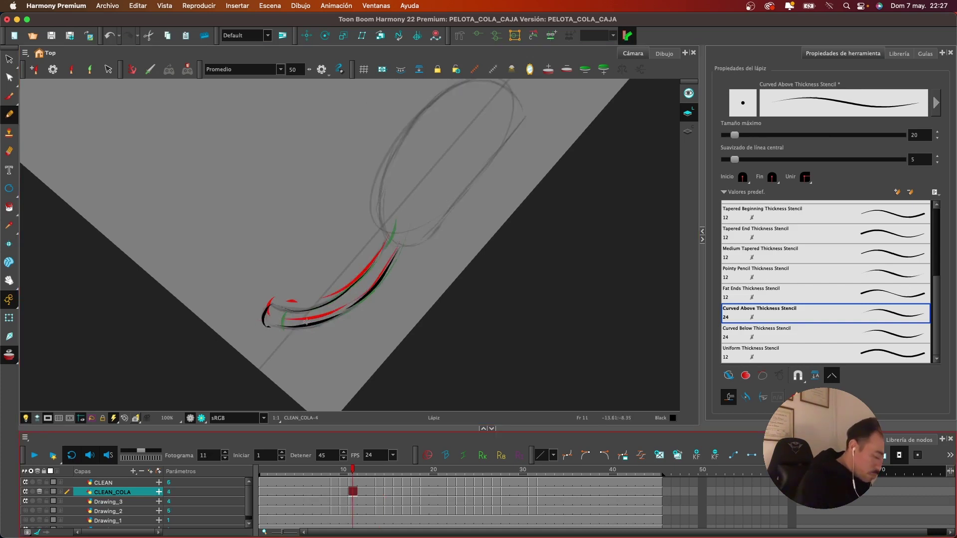
mouse_move(288, 327)
mouse_down()
mouse_move(353, 303)
mouse_move(398, 250)
mouse_up()
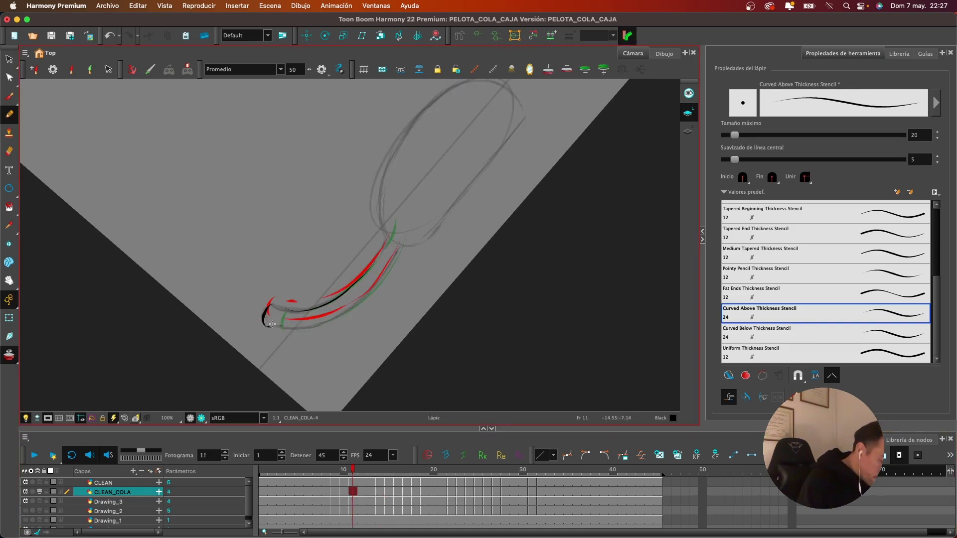
mouse_move(334, 318)
mouse_down()
mouse_move(376, 285)
mouse_move(398, 244)
mouse_up()
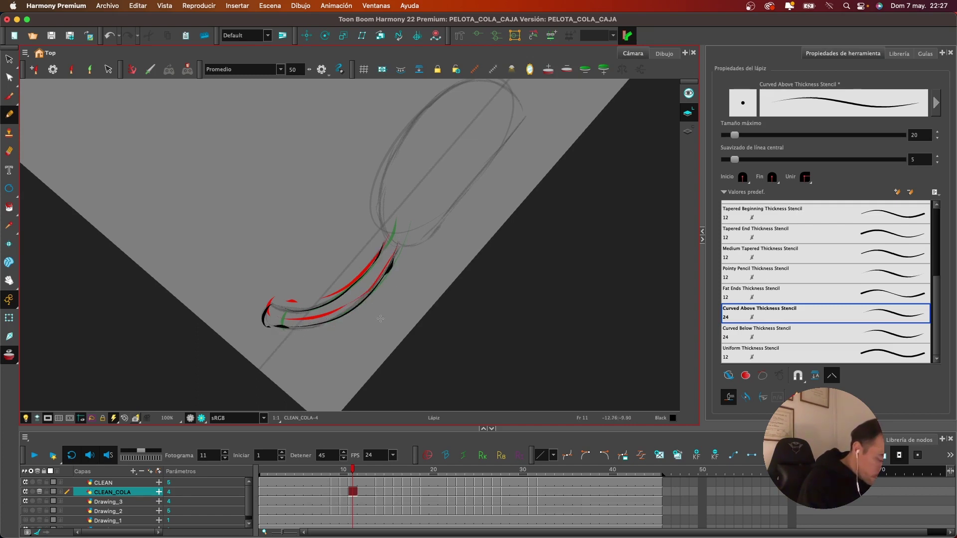
Erase the tail's upper line at frame 9 and redraw it as a tapered curve up to the ball
key(comma)
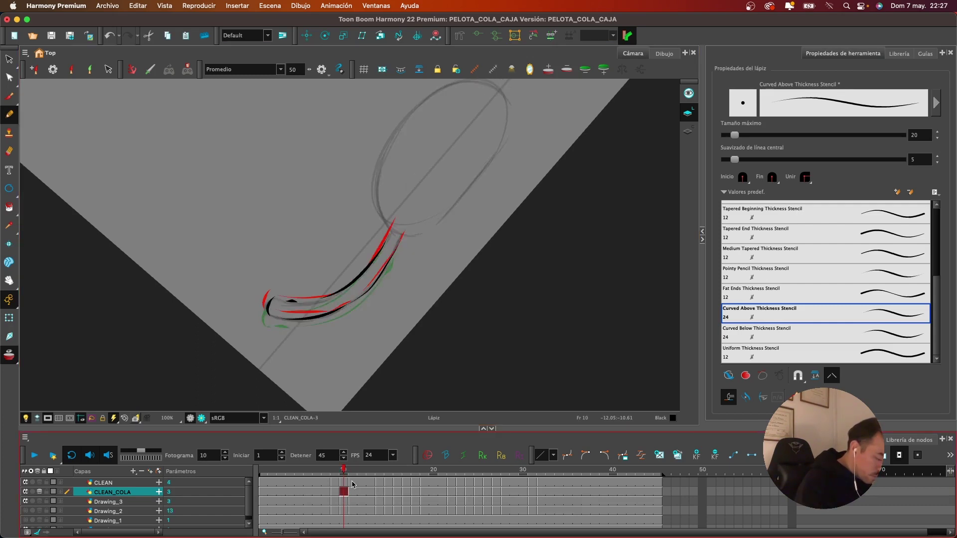
click(337, 496)
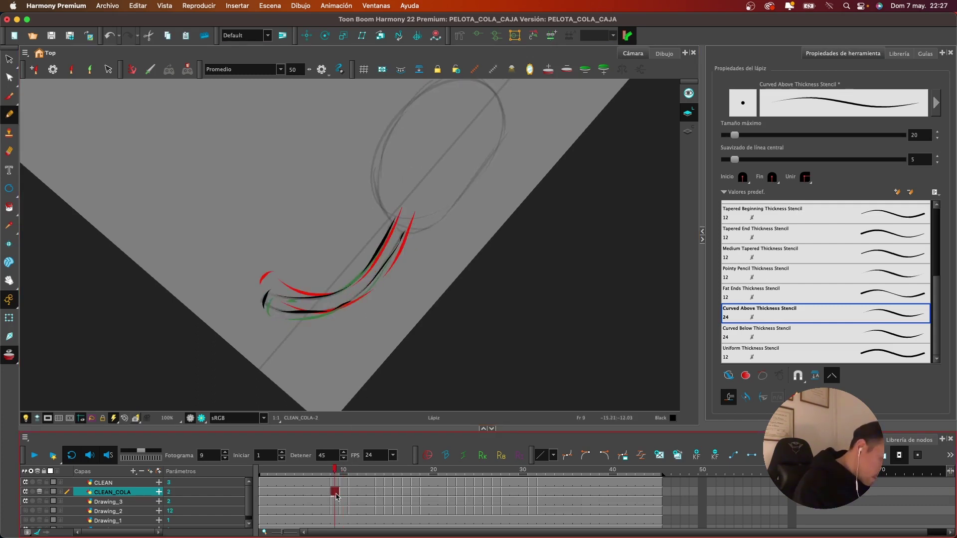
mouse_move(278, 301)
mouse_down()
mouse_move(321, 292)
mouse_move(366, 263)
mouse_move(387, 236)
mouse_up()
drag(359, 270, 377, 251)
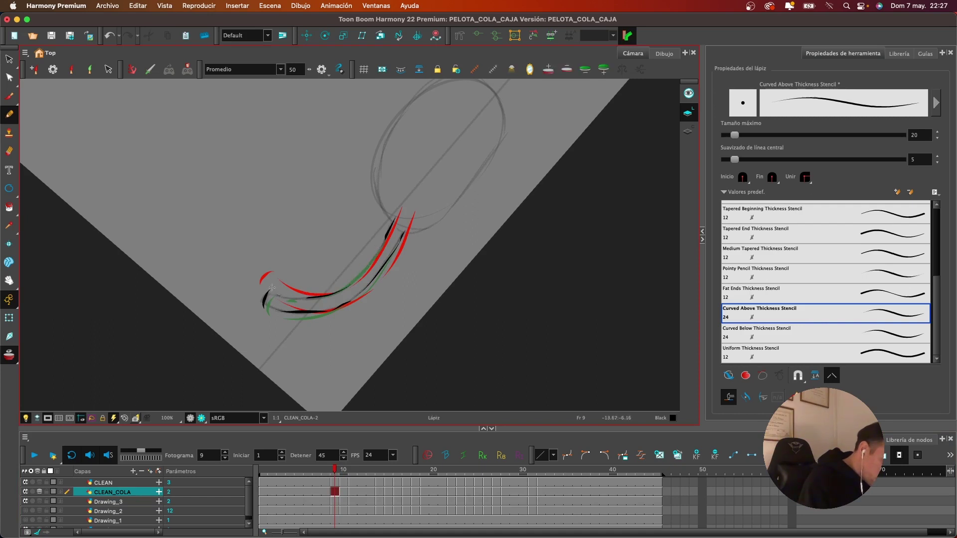
mouse_move(294, 295)
mouse_down()
mouse_move(348, 280)
mouse_move(394, 221)
mouse_up()
key(super+z)
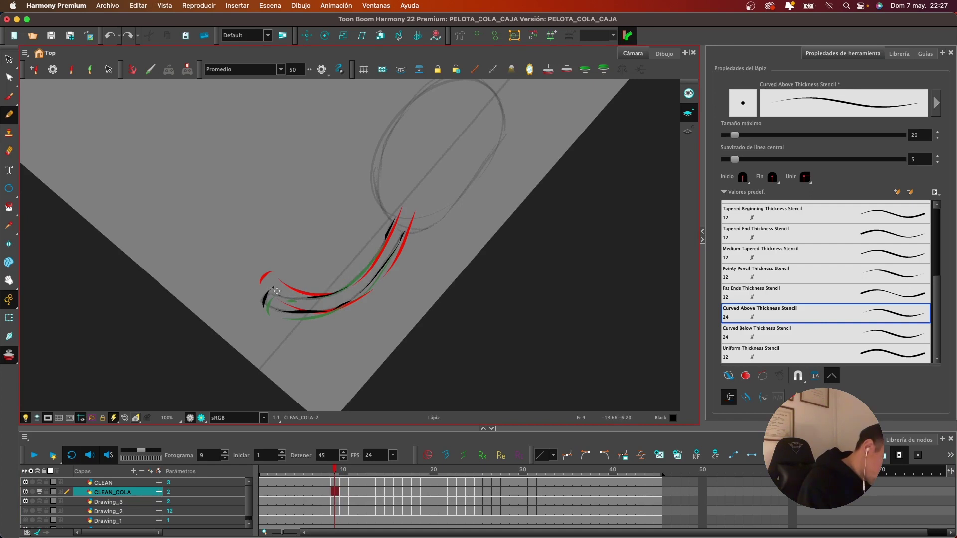
mouse_move(316, 294)
mouse_down()
mouse_move(363, 268)
mouse_move(396, 221)
mouse_up()
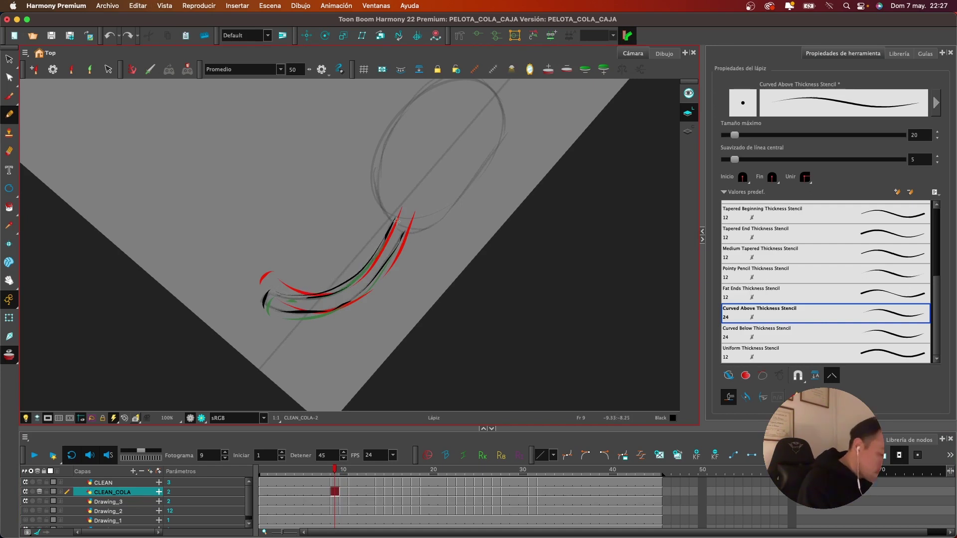
Erase the middle of the tail's upper line at frame 8 and redraw it thinner over the rough
click(328, 492)
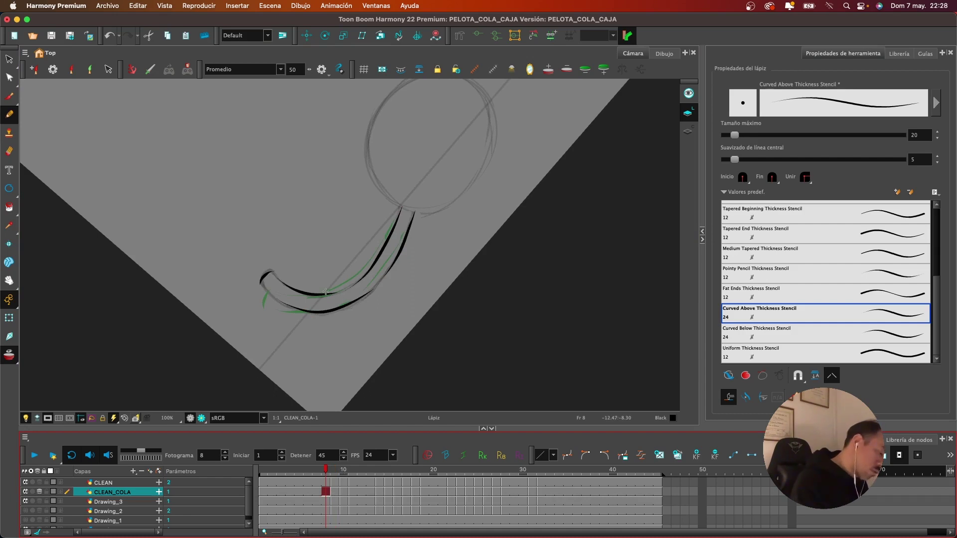
mouse_move(275, 273)
mouse_down()
mouse_move(290, 286)
mouse_move(360, 280)
mouse_up()
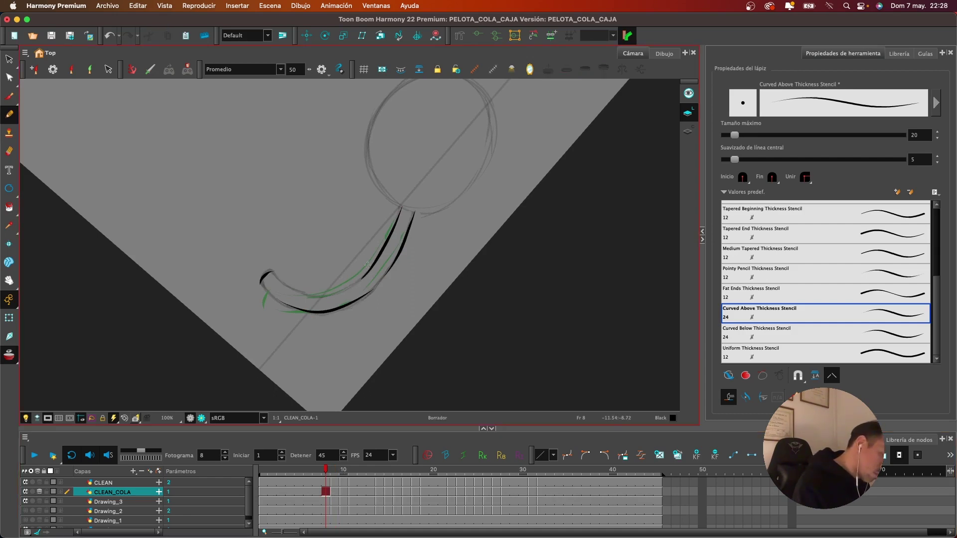
mouse_move(275, 270)
mouse_down()
mouse_move(333, 294)
mouse_move(362, 277)
mouse_up()
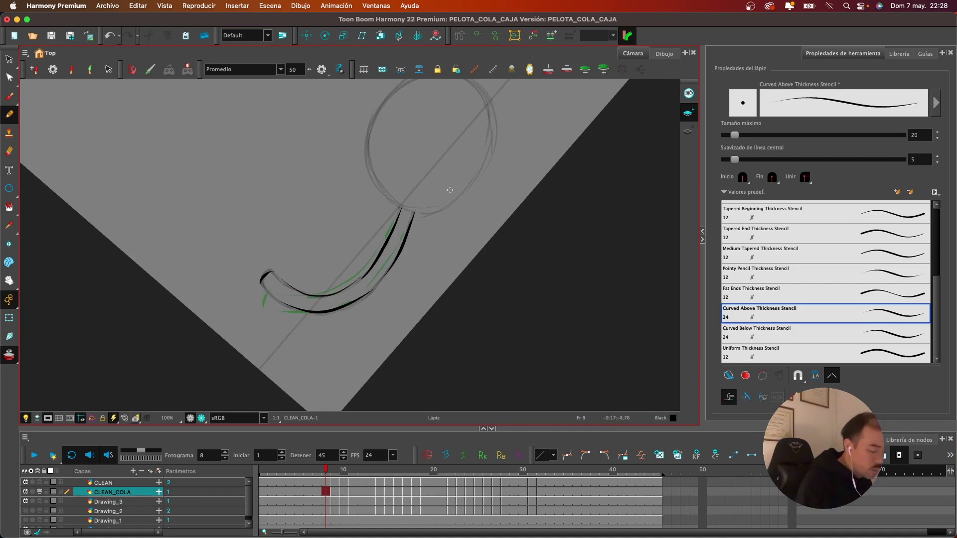
Reset the canvas rotation to level and hide the rough layer Drawing_3
key(1)
key(1)
drag(490, 197, 431, 314)
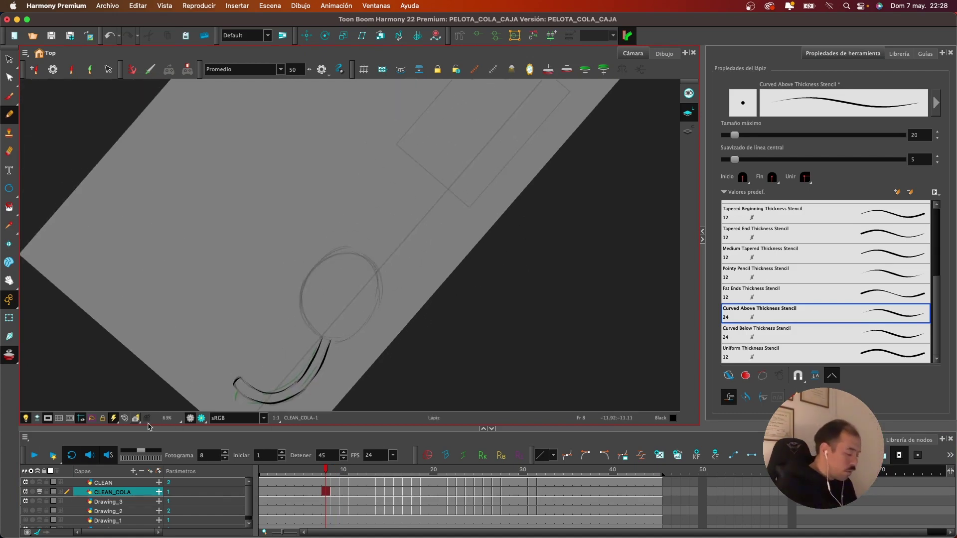
click(125, 418)
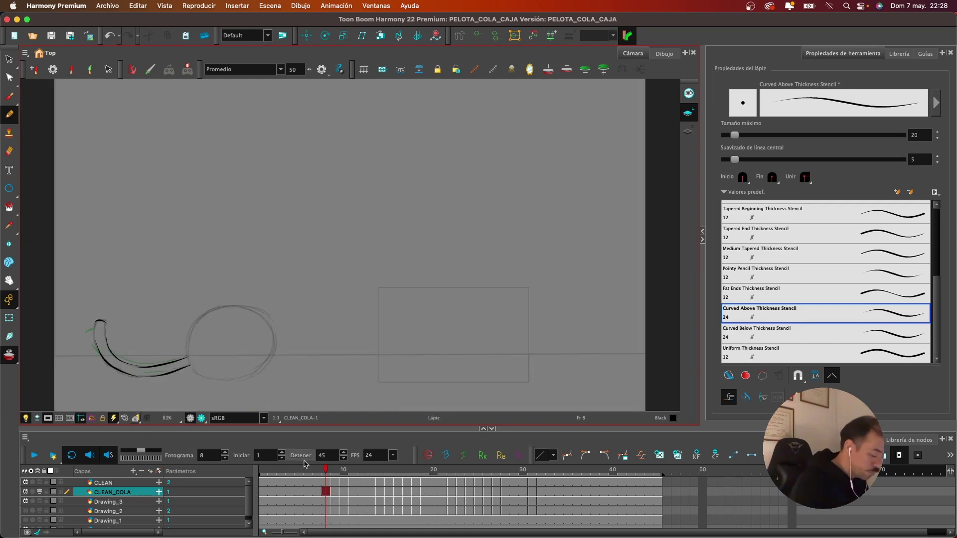
drag(313, 483, 293, 483)
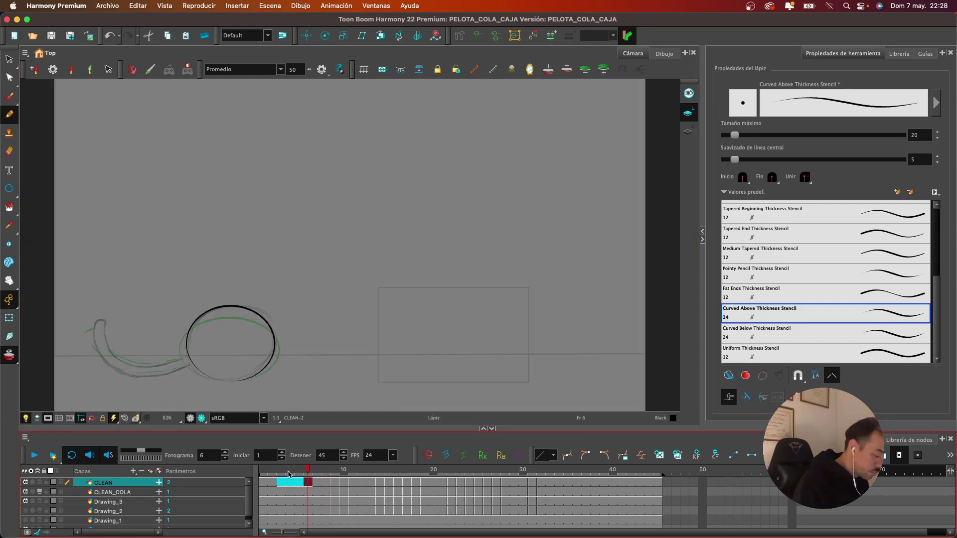
click(25, 502)
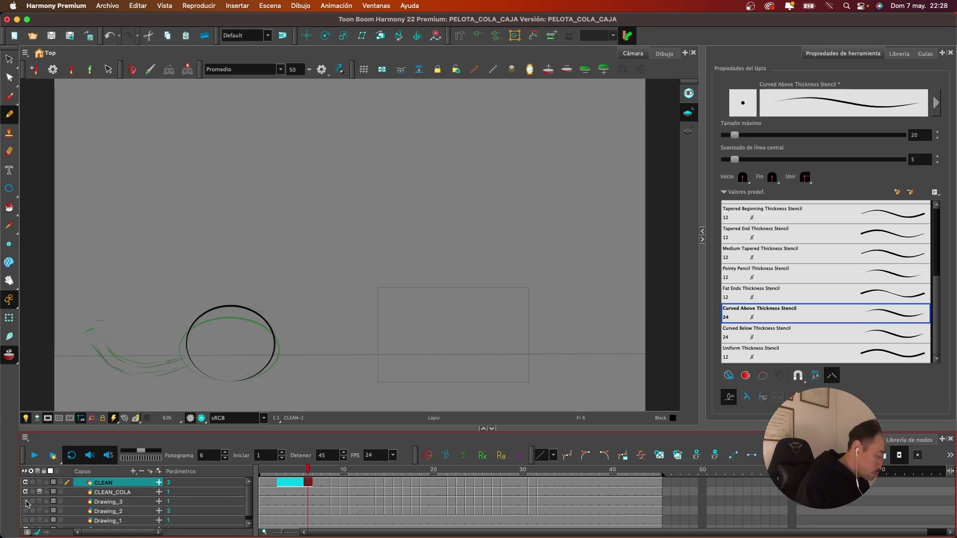
Check the first tail frames and play the animation from frame 1 to review the cleaned ball and tail
mouse_move(309, 470)
mouse_down()
mouse_move(365, 470)
mouse_move(334, 471)
mouse_up()
click(337, 493)
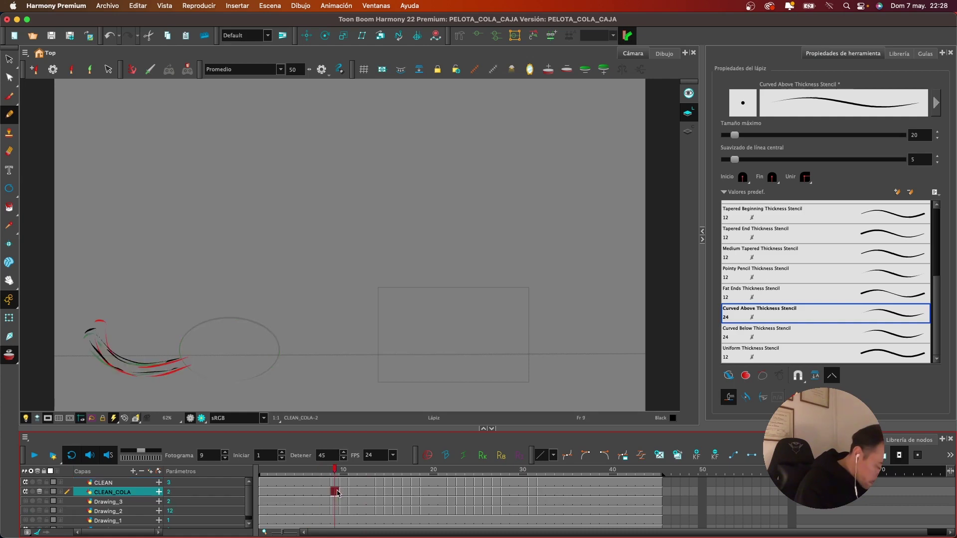
click(334, 483)
click(321, 493)
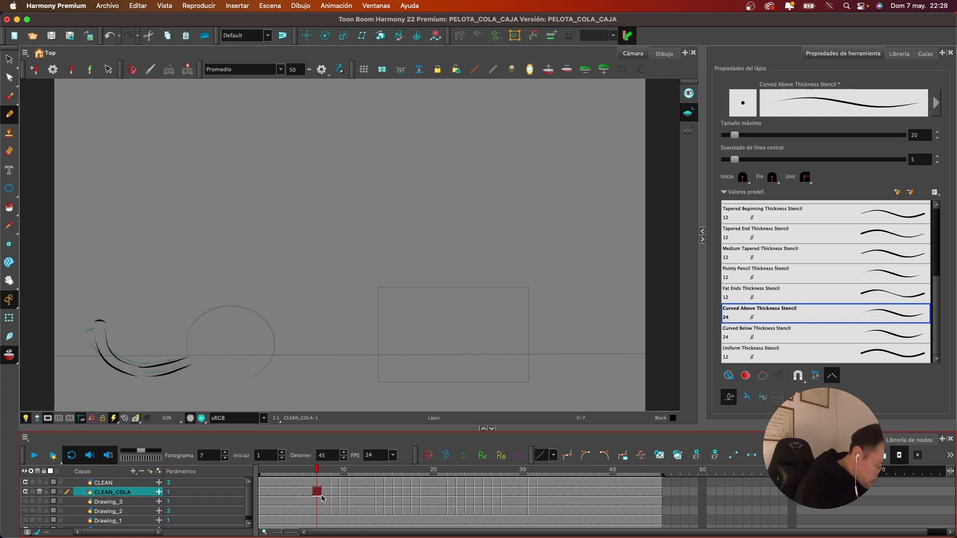
click(337, 482)
click(264, 482)
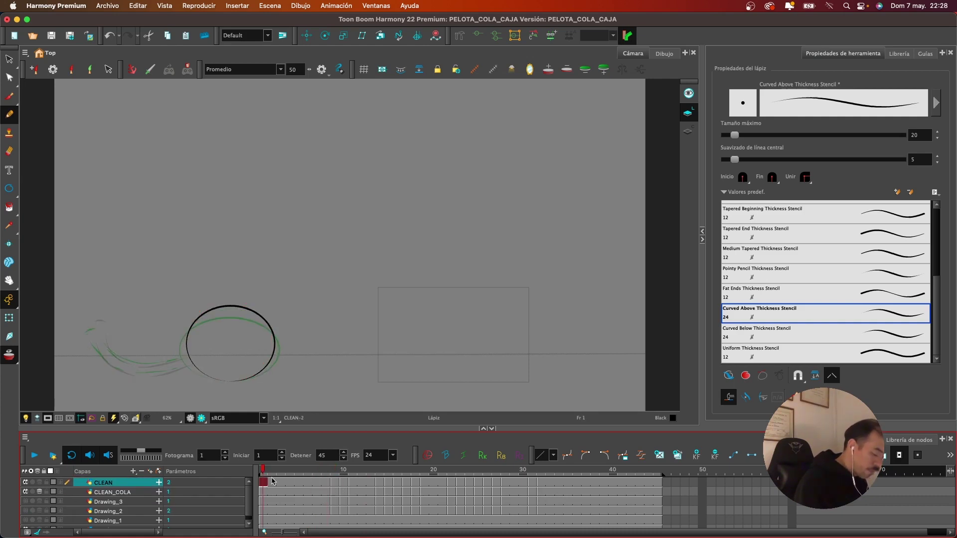
click(35, 455)
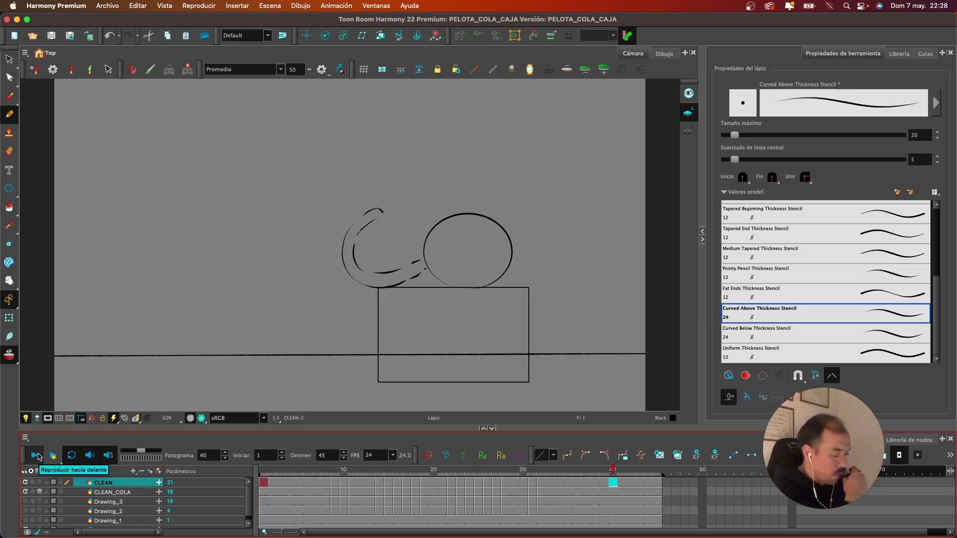
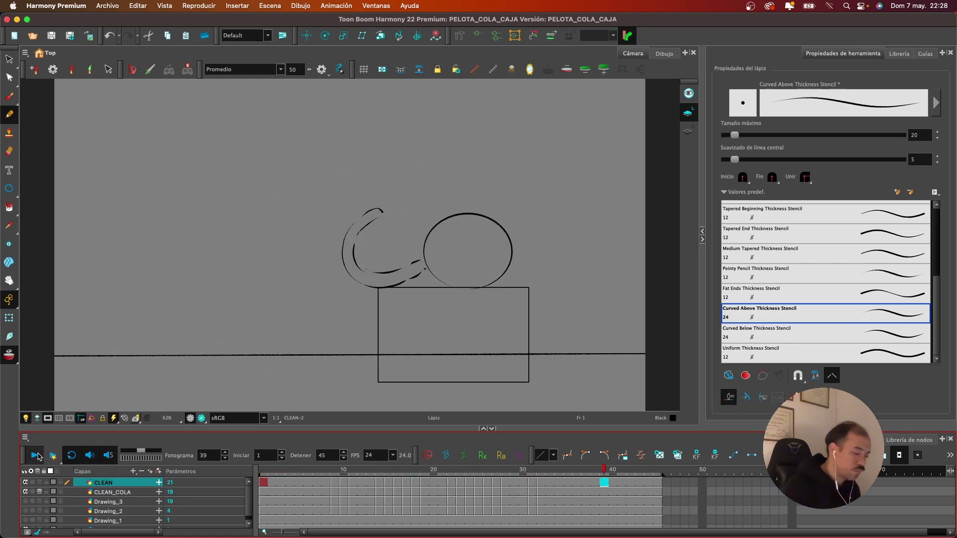
click(39, 456)
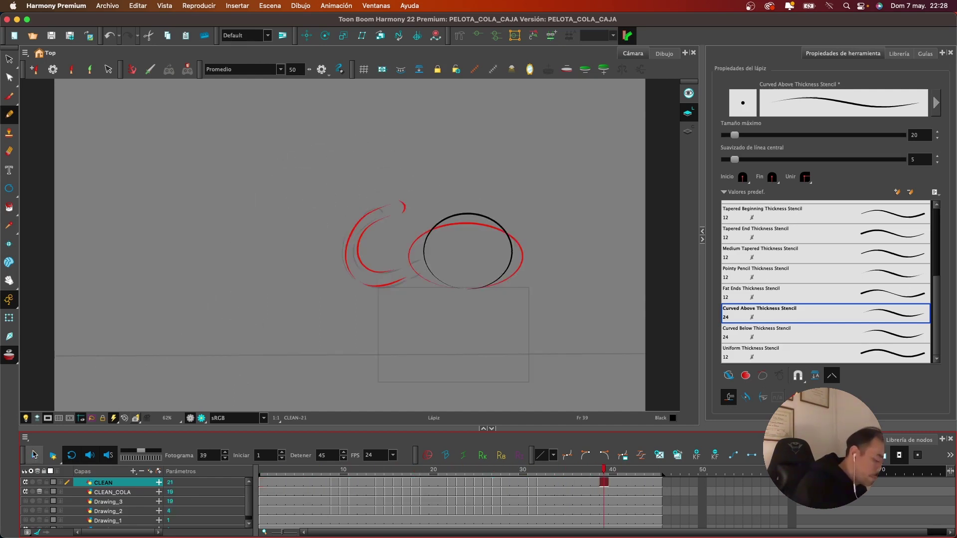
Turn off onion skin for CLEAN_COLA and flip through the tail drawings around frames 31 and 32 to compare their lines
click(549, 482)
click(542, 493)
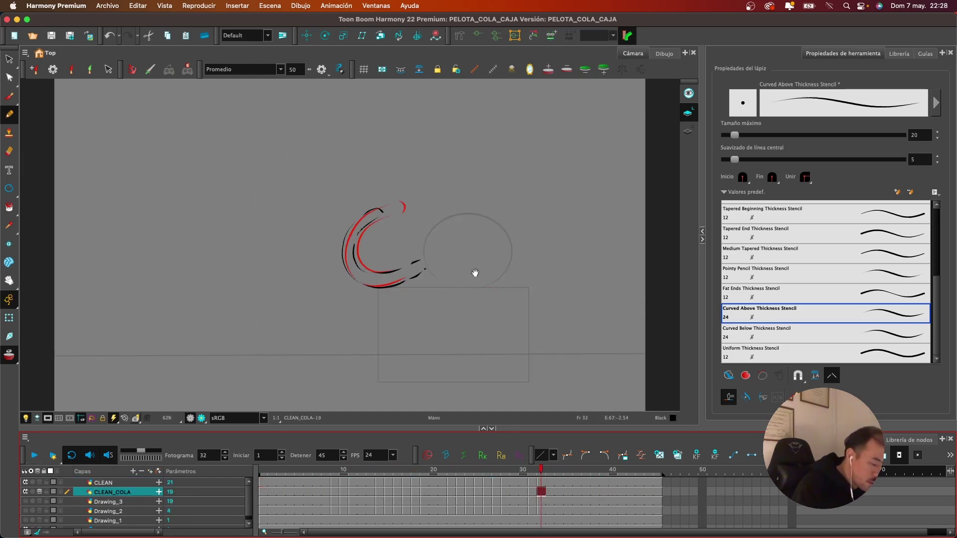
scroll(542, 329, up, 5)
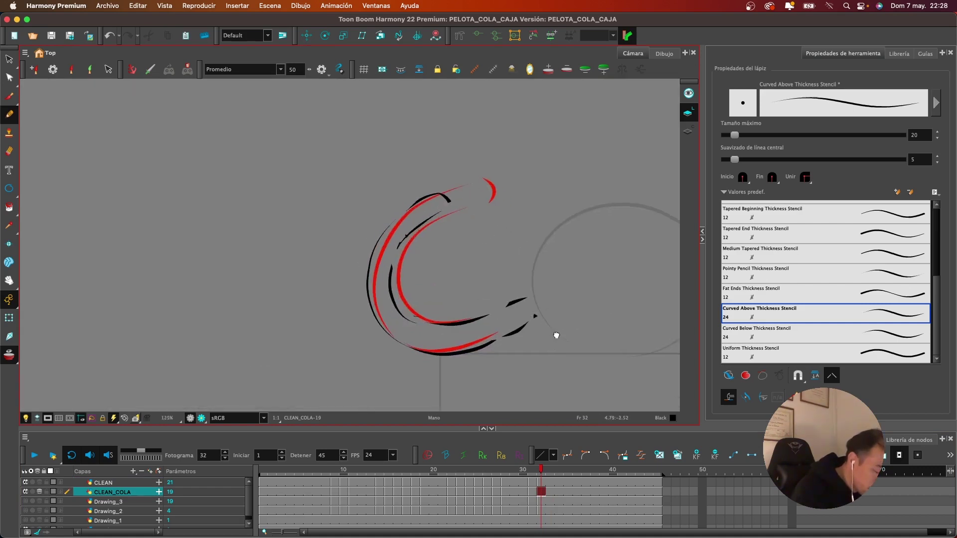
click(40, 493)
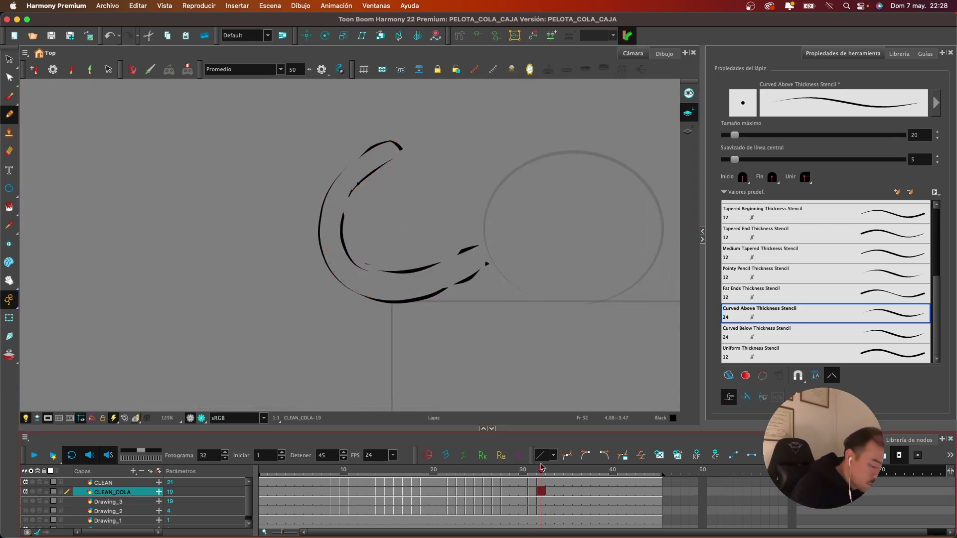
mouse_move(541, 470)
mouse_down()
mouse_move(496, 475)
mouse_move(540, 483)
mouse_move(478, 486)
mouse_move(559, 483)
mouse_move(493, 483)
mouse_move(534, 477)
mouse_up()
key(period)
key(period)
key(period)
key(period)
key(comma)
key(comma)
key(comma)
key(comma)
key(comma)
key(period)
key(period)
key(period)
key(period)
key(period)
key(period)
key(comma)
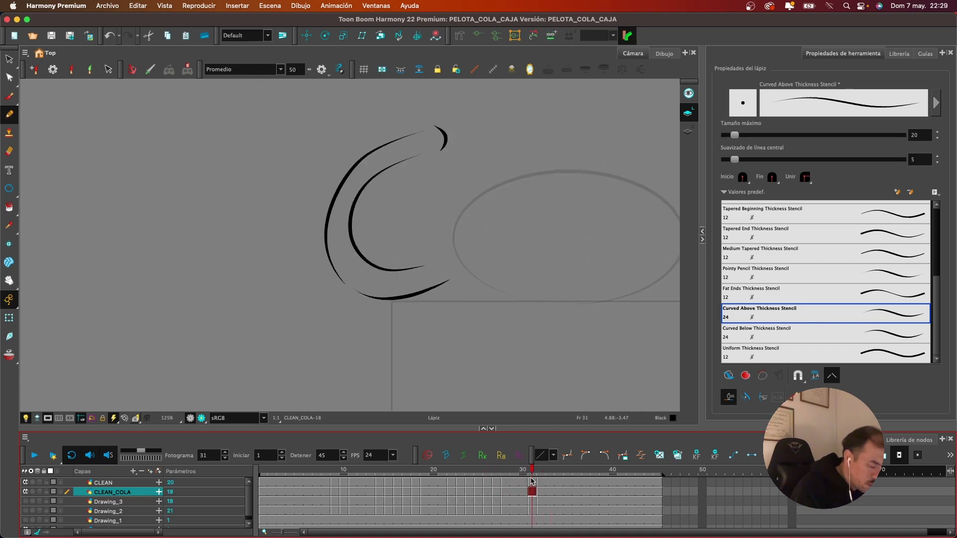
key(period)
key(comma)
key(period)
key(comma)
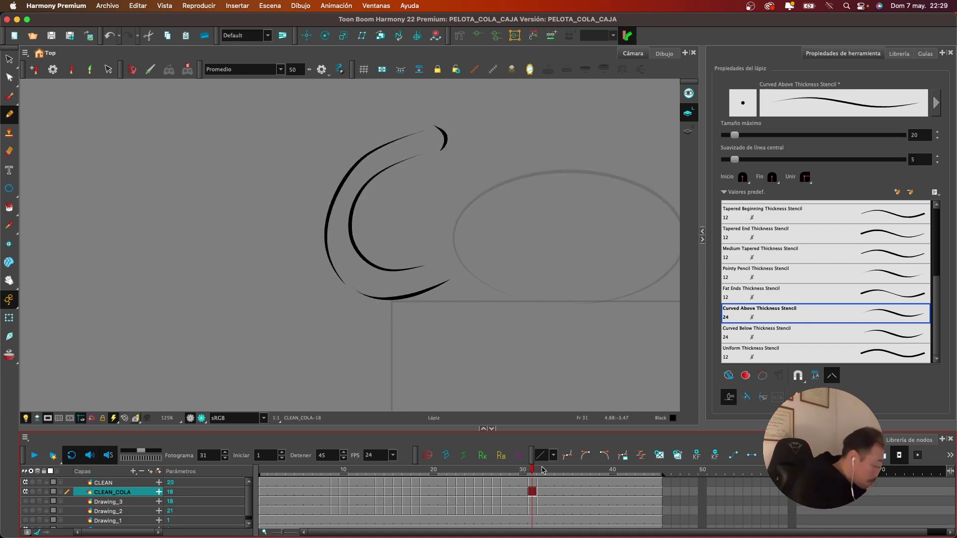
Turn on onion skin for CLEAN_COLA, then erase the tail's inner line at frame 31 and redraw it between the neighbouring drawings
click(39, 492)
drag(504, 250, 492, 269)
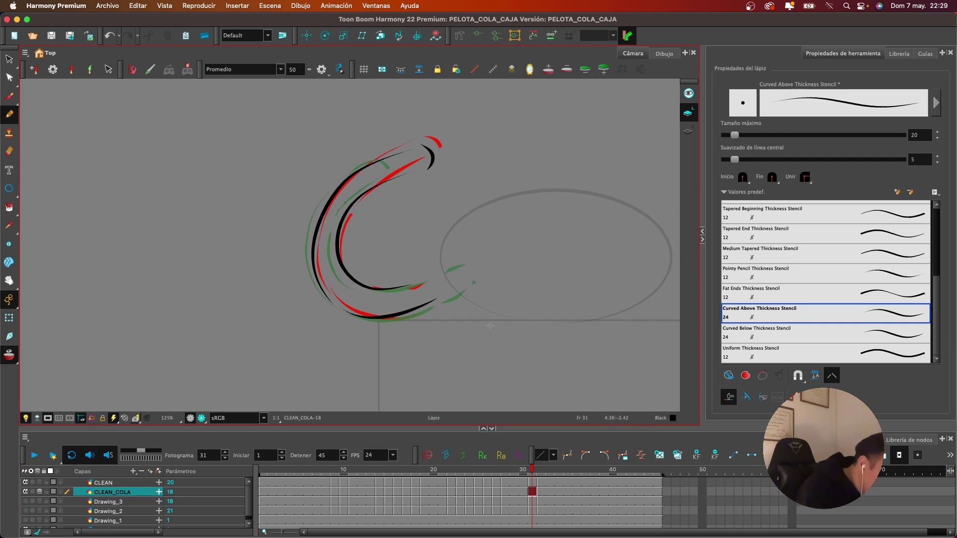
scroll(510, 333, up, 5)
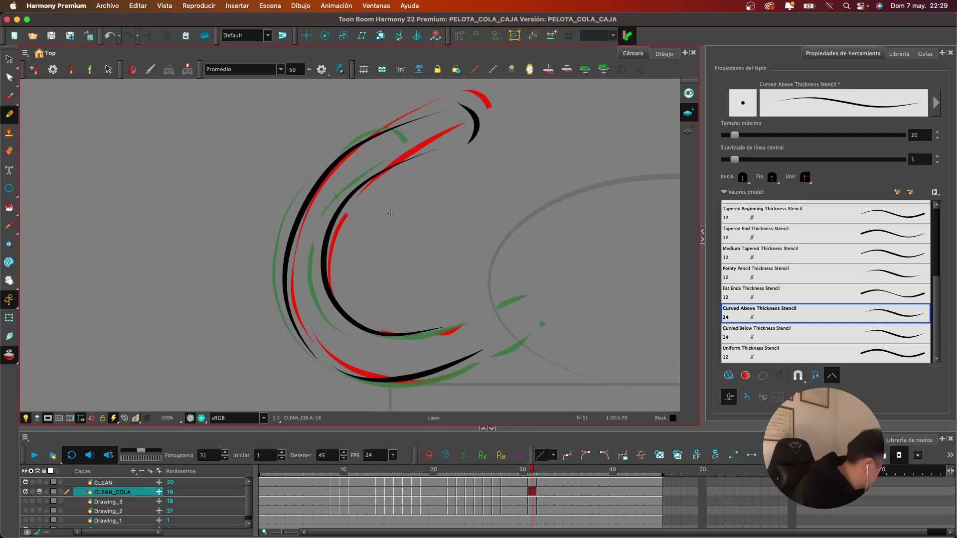
mouse_move(362, 185)
mouse_down()
mouse_move(324, 275)
mouse_move(403, 162)
mouse_move(424, 151)
mouse_up()
mouse_move(326, 269)
mouse_down()
mouse_move(360, 333)
mouse_move(458, 331)
mouse_up()
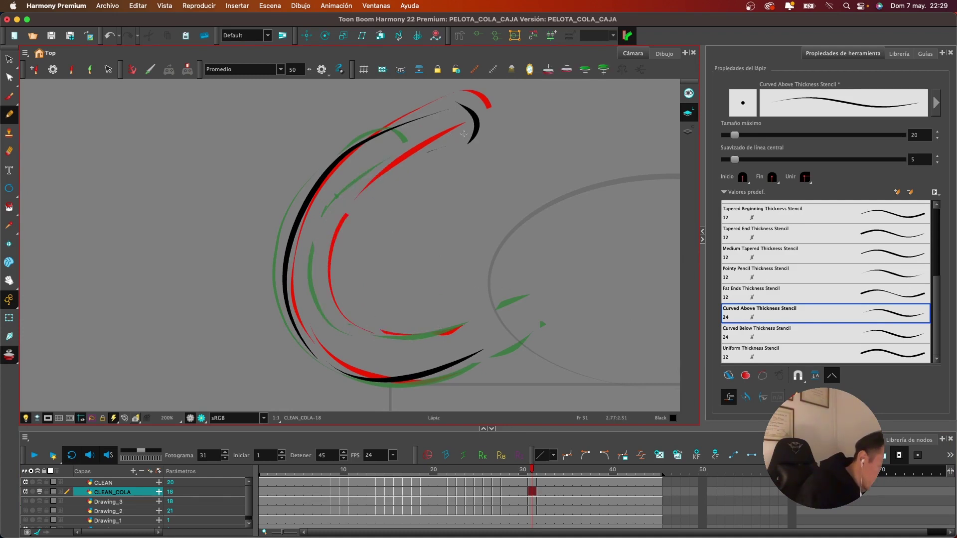
mouse_move(410, 149)
mouse_down()
mouse_move(355, 187)
mouse_move(321, 236)
mouse_move(327, 313)
mouse_move(355, 335)
mouse_up()
key(super+z)
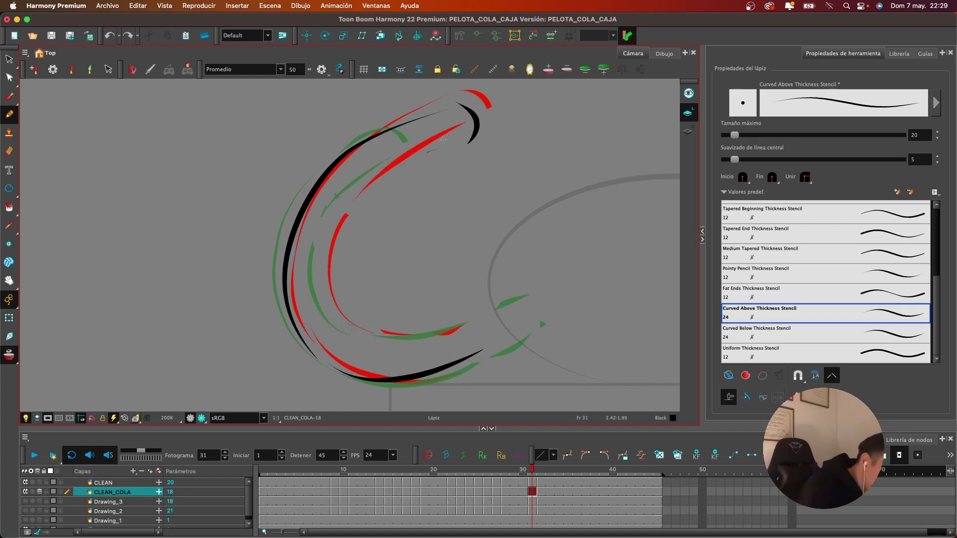
mouse_move(451, 135)
mouse_down()
mouse_move(409, 152)
mouse_move(319, 258)
mouse_move(344, 327)
mouse_move(423, 337)
mouse_up()
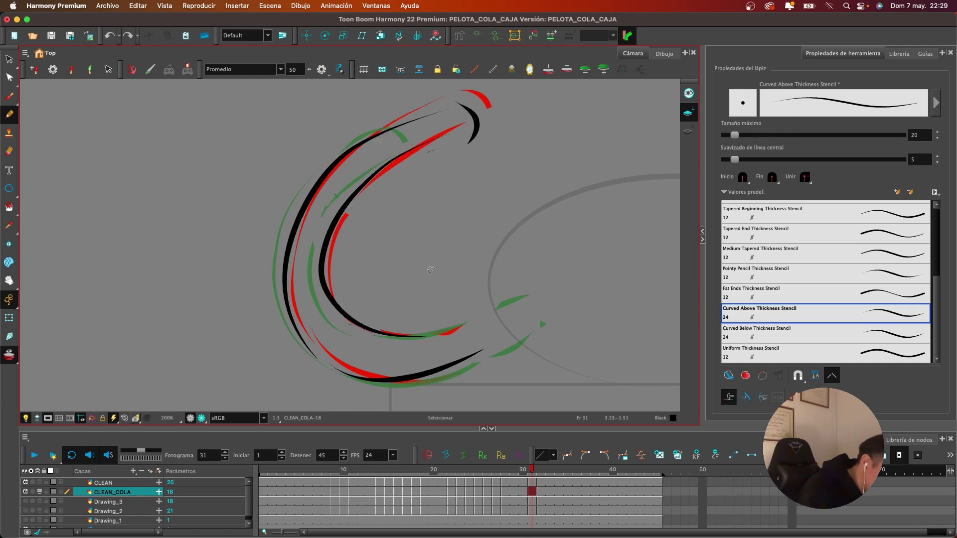
key(super+z)
mouse_move(435, 137)
mouse_down()
mouse_move(366, 179)
mouse_move(319, 252)
mouse_move(335, 324)
mouse_move(463, 325)
mouse_up()
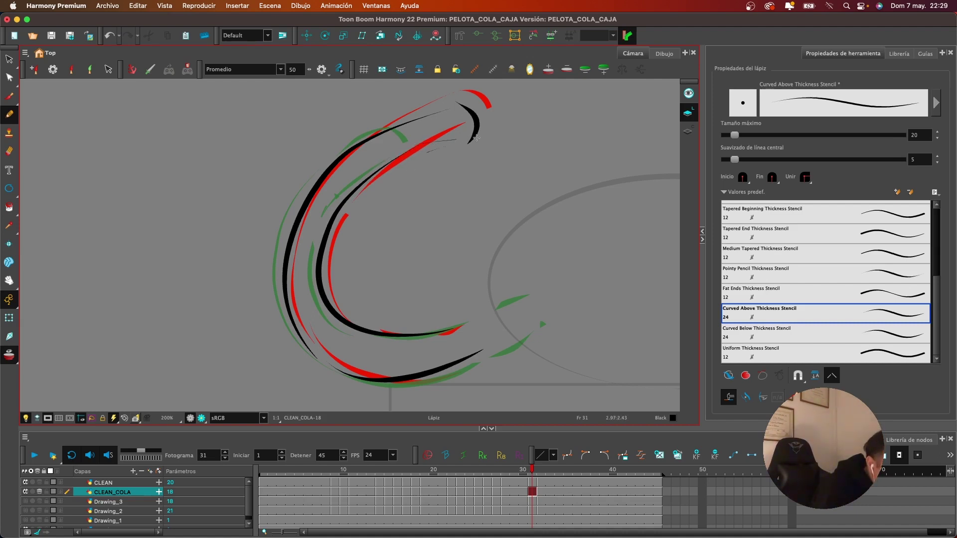
Redraw the tail's rounded tip closer to the bend at frame 31 and extend the outer and inner lines toward it
mouse_move(458, 145)
mouse_down()
mouse_move(473, 118)
mouse_move(429, 103)
mouse_up()
key(alt+slash)
drag(370, 138, 423, 110)
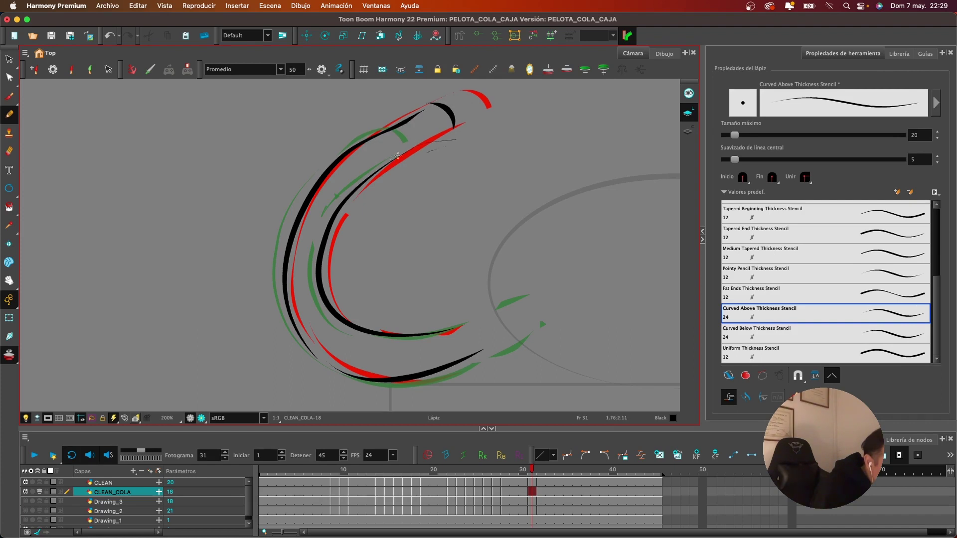
drag(410, 149, 446, 131)
key(super+z)
key(super+z)
drag(368, 140, 412, 113)
key(super+z)
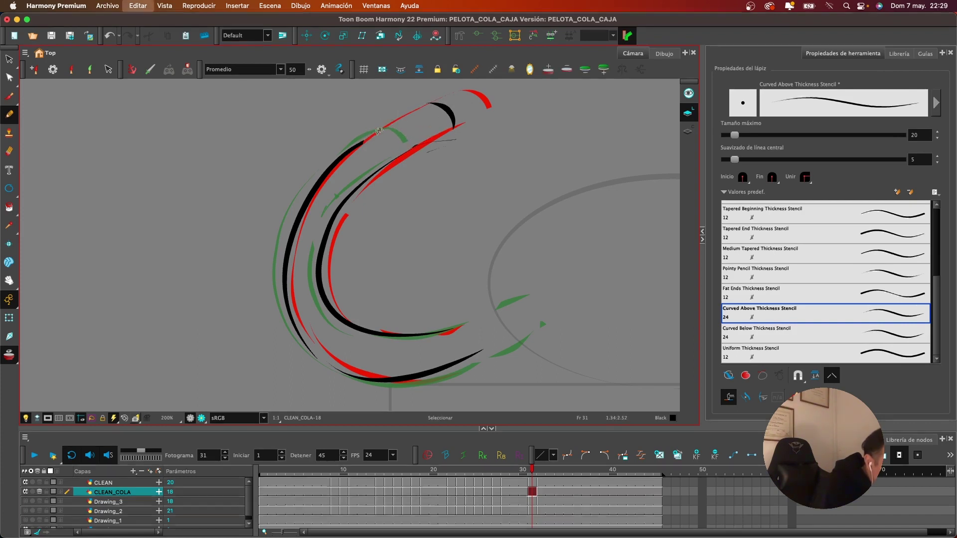
drag(364, 141, 419, 109)
click(442, 127)
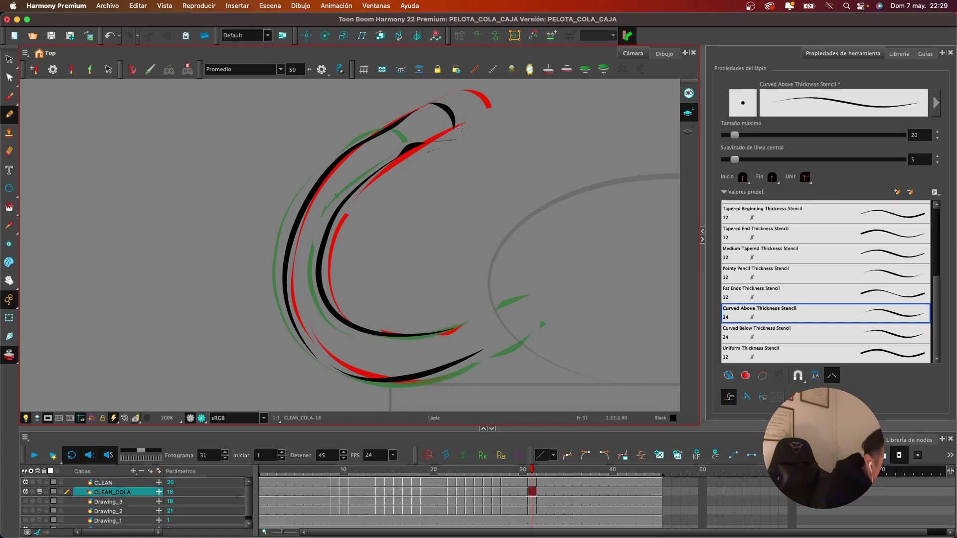
drag(399, 155, 430, 140)
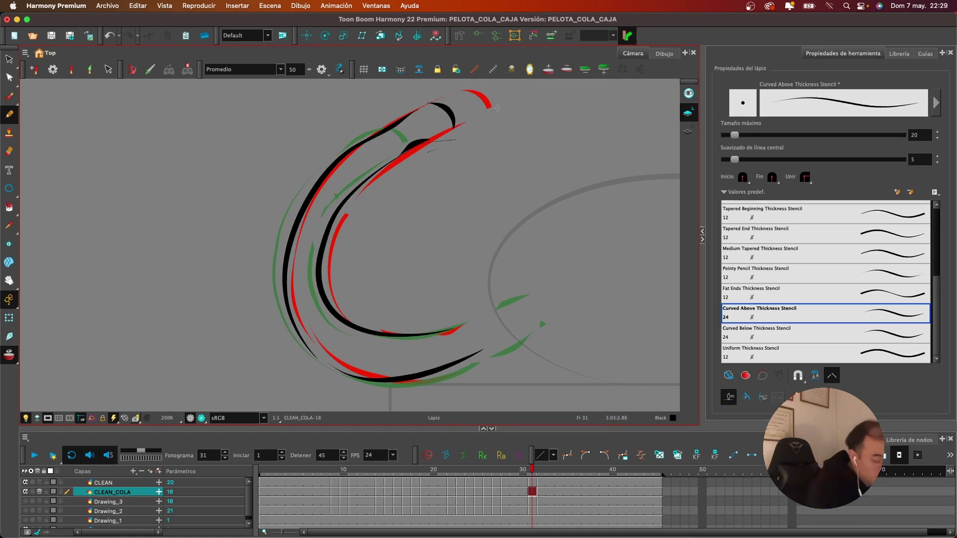
Extend the lower ends of the tail's outer and inner lines to the ball at frame 31
click(455, 324)
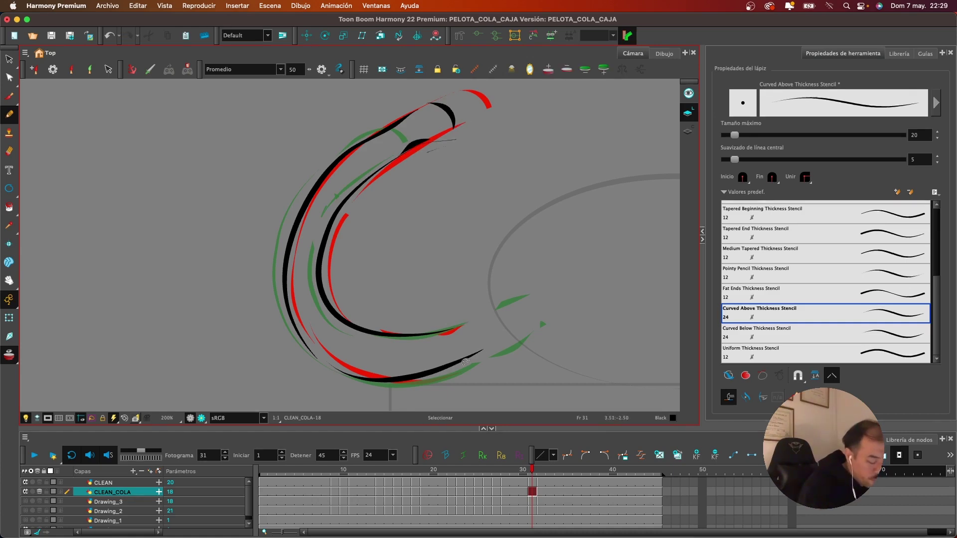
key(super+z)
key(super+z)
drag(453, 365, 507, 342)
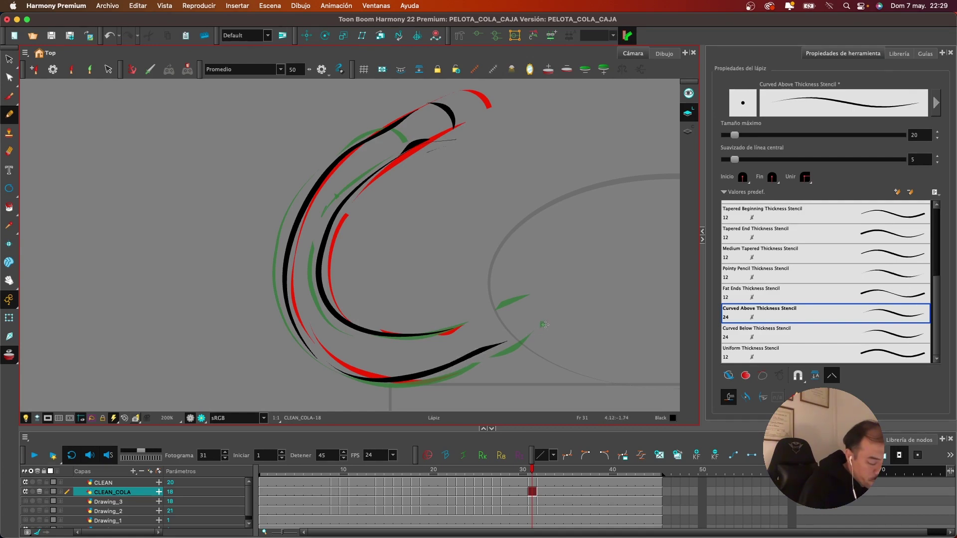
drag(441, 330, 502, 312)
key(super+z)
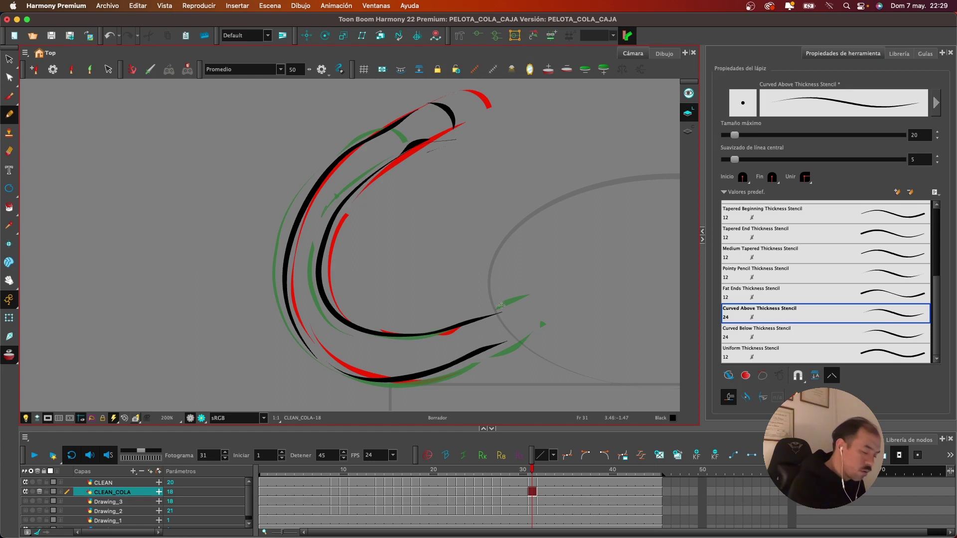
Scrub the timeline with onion skin off to review the tail's motion across the whole animation
key(1)
key(1)
key(1)
key(1)
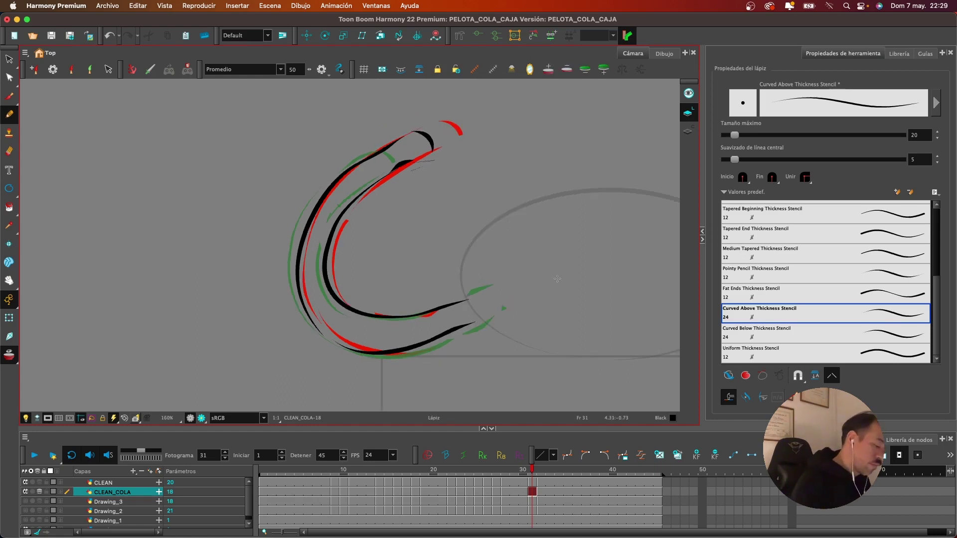
drag(548, 251, 487, 248)
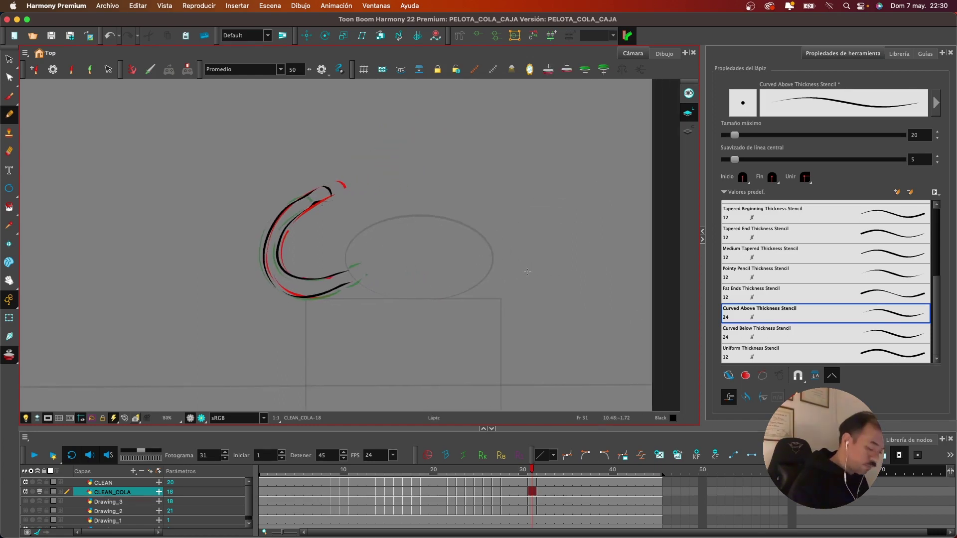
click(424, 492)
drag(429, 269, 524, 283)
key(1)
drag(294, 472, 505, 472)
click(482, 457)
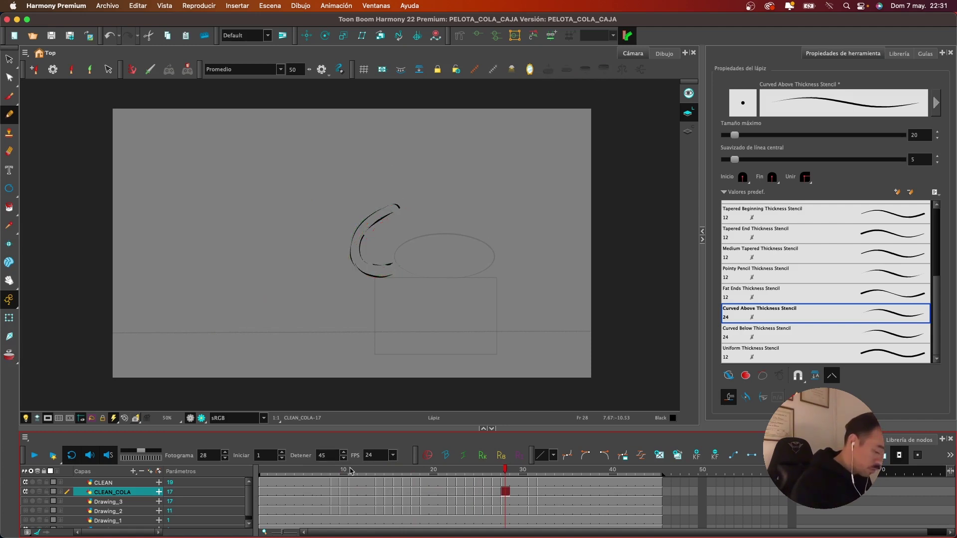
mouse_move(326, 471)
mouse_down()
mouse_move(273, 477)
mouse_move(559, 465)
mouse_move(321, 468)
mouse_up()
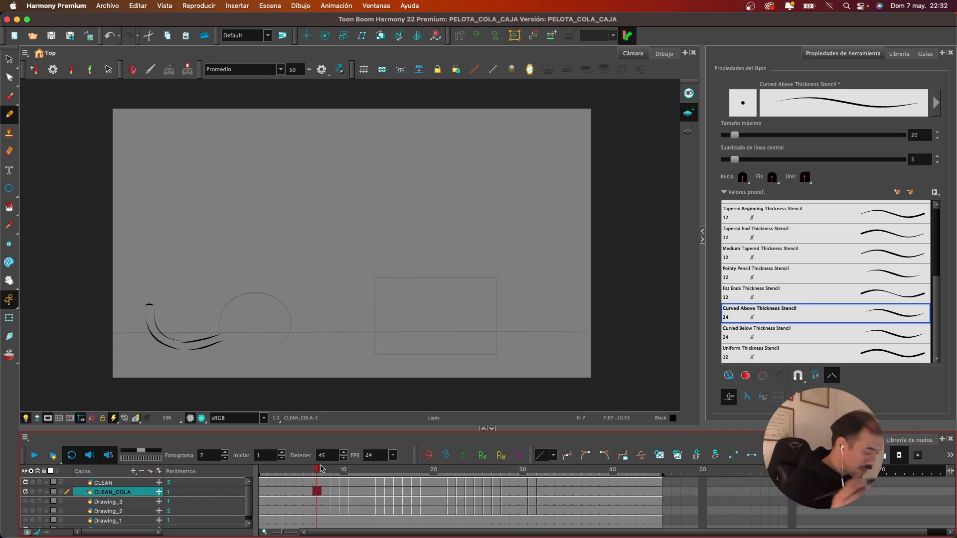
Activate the Brush tool and add a vector drawing layer named PAINT directly above Drawing_3
click(10, 97)
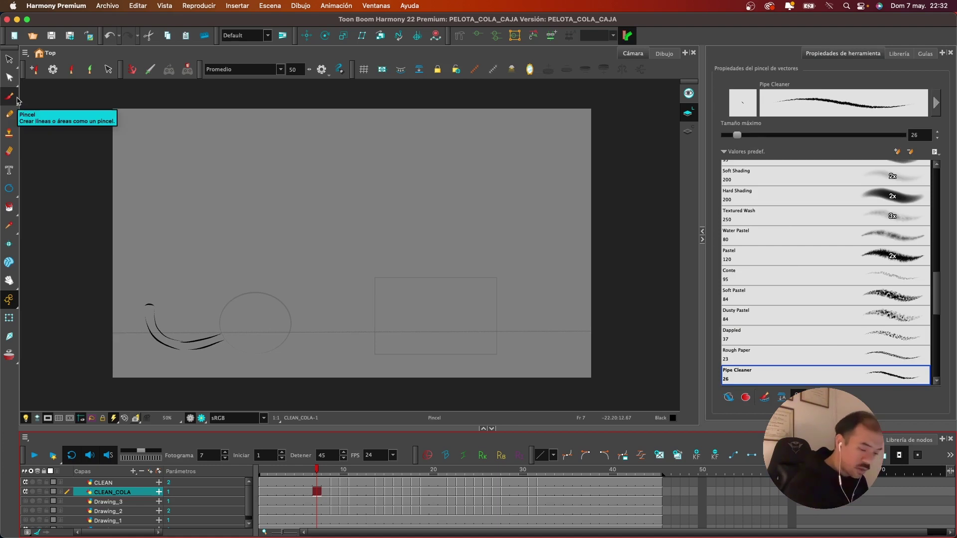
click(121, 502)
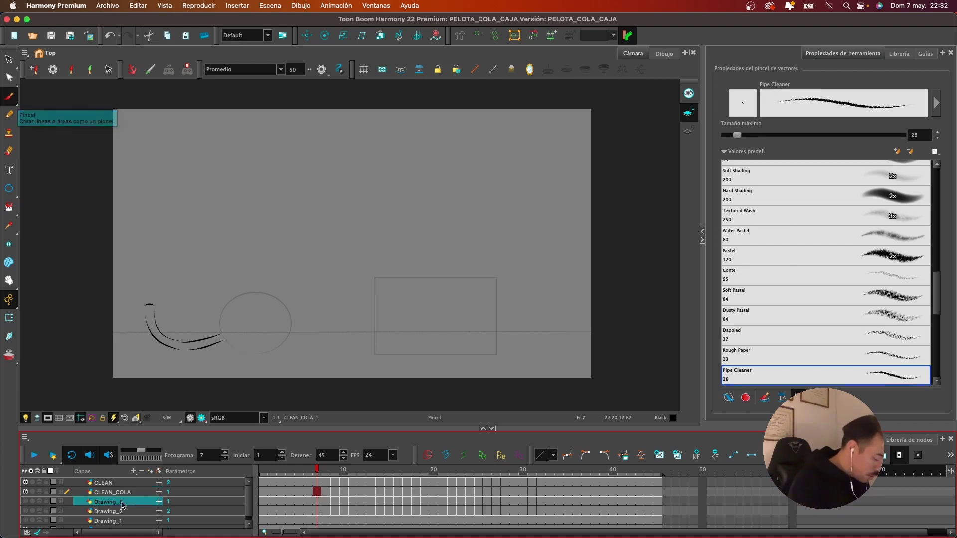
key(super+r)
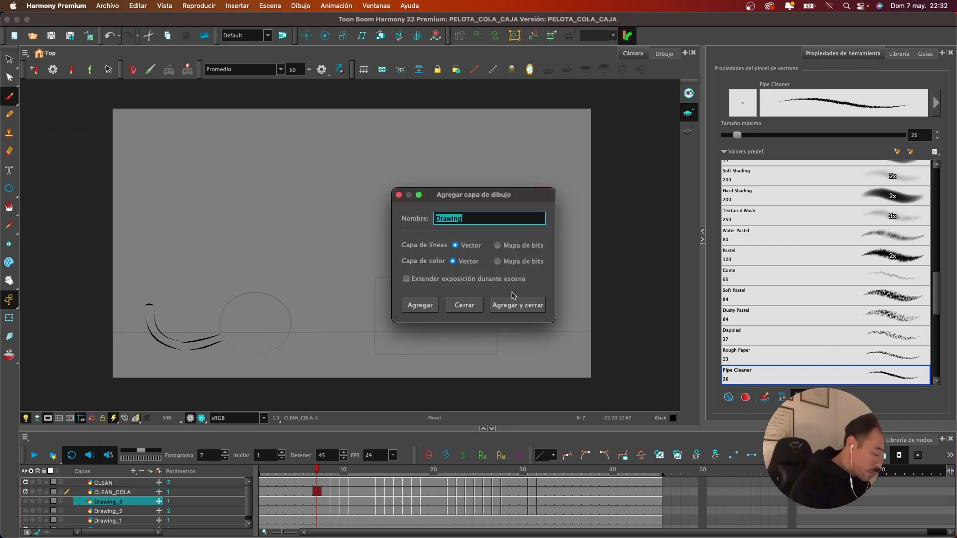
text(PAINT)
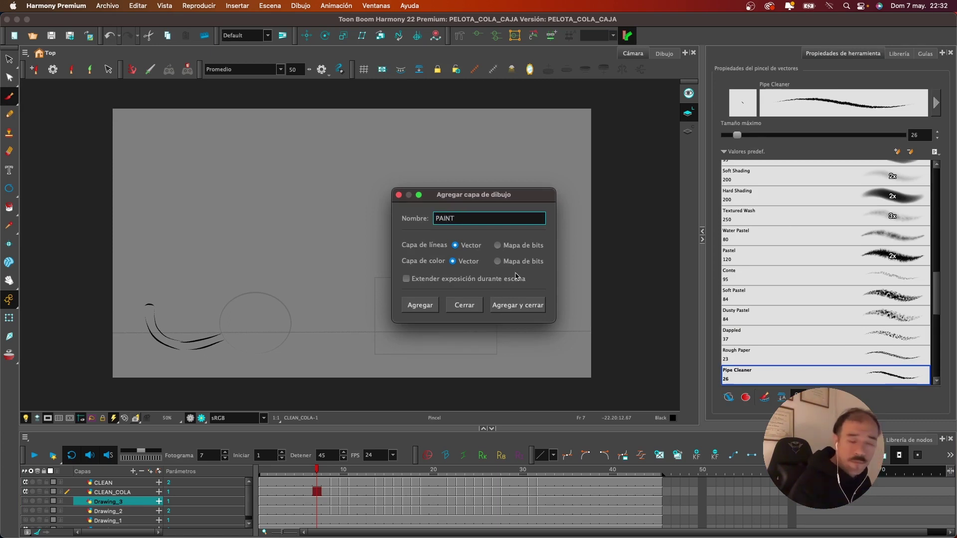
click(524, 307)
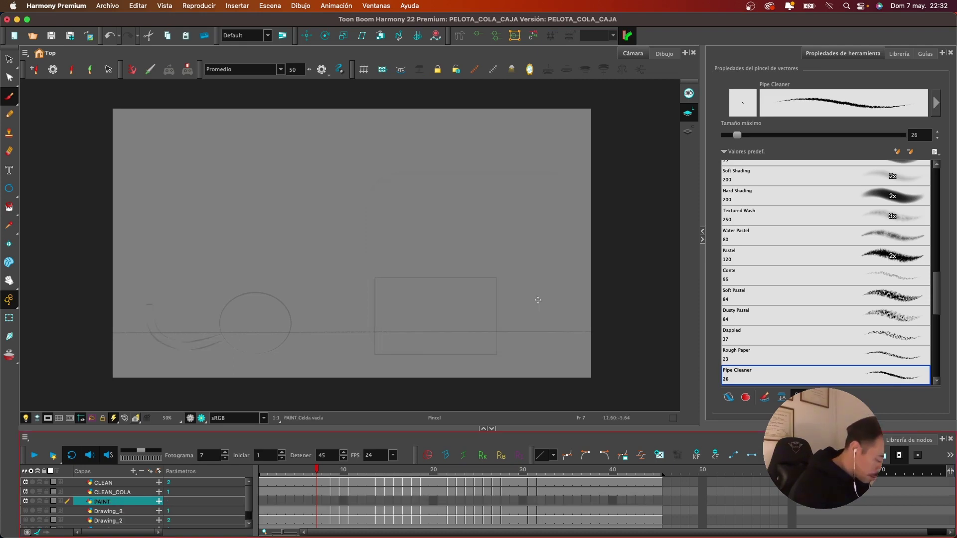
Select frame 1 of the PAINT layer, undo the test strokes on the tail and set the brush stabilizer amount to 10
click(267, 502)
scroll(380, 216, up, 5)
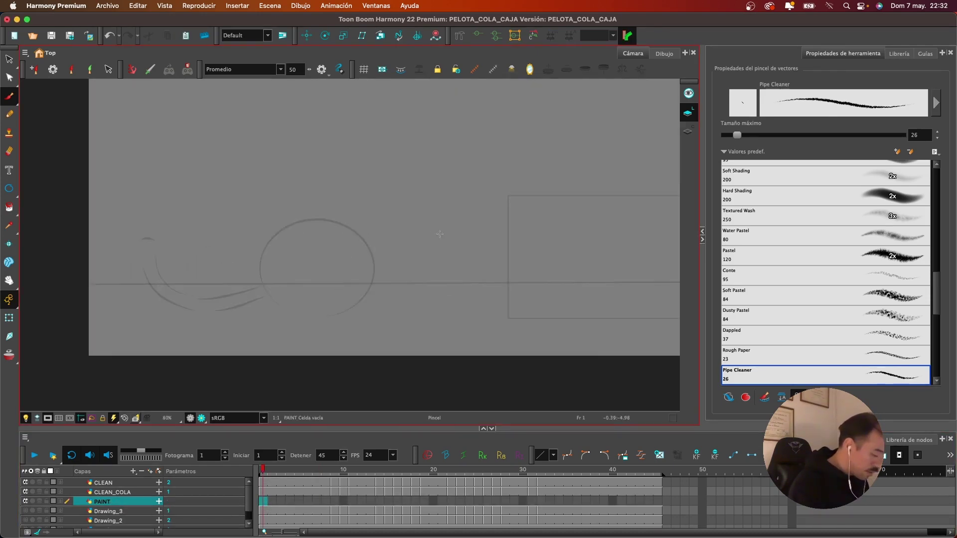
scroll(439, 234, up, 2)
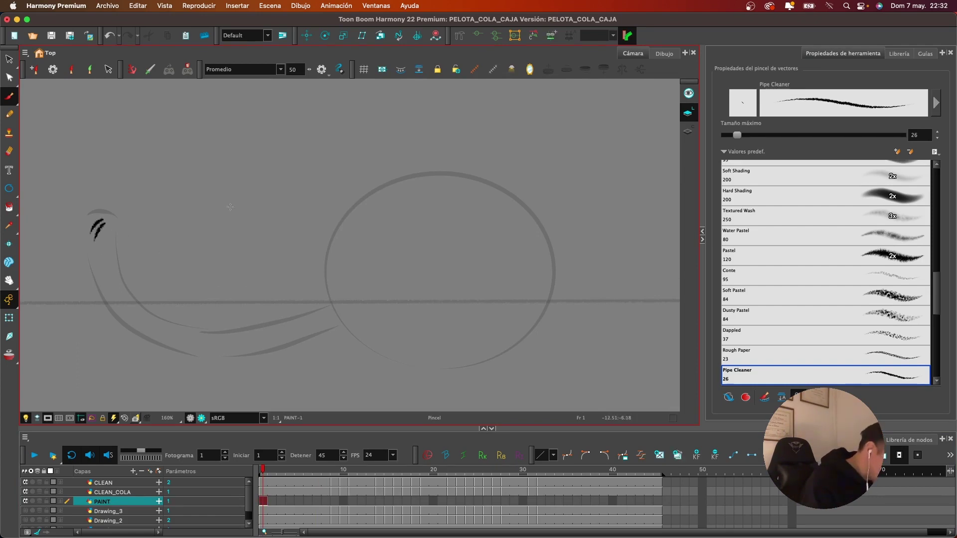
key(super+z)
double_click(299, 71)
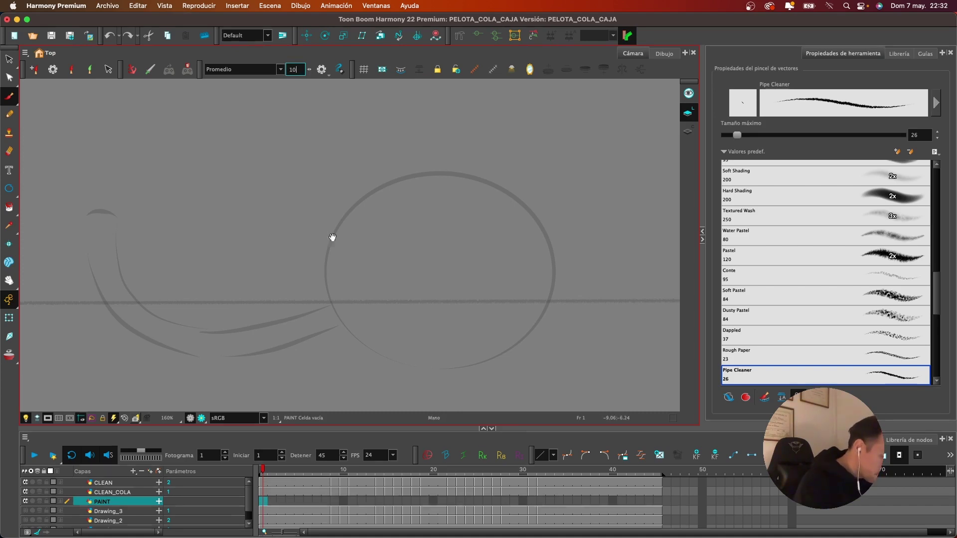
drag(333, 237, 449, 234)
Hatch short curved shading strokes along the tail's lower edge from the tip to the ball at frame 1
drag(220, 214, 203, 243)
mouse_move(219, 223)
mouse_down()
mouse_move(206, 242)
mouse_move(215, 277)
mouse_up()
mouse_move(223, 278)
mouse_down()
mouse_move(224, 307)
mouse_move(234, 281)
mouse_move(256, 303)
mouse_move(249, 324)
mouse_move(253, 315)
mouse_move(264, 332)
mouse_up()
mouse_move(270, 325)
mouse_down()
mouse_move(288, 347)
mouse_move(313, 350)
mouse_up()
mouse_move(320, 340)
mouse_down()
mouse_move(352, 355)
mouse_move(394, 346)
mouse_up()
drag(386, 333, 412, 342)
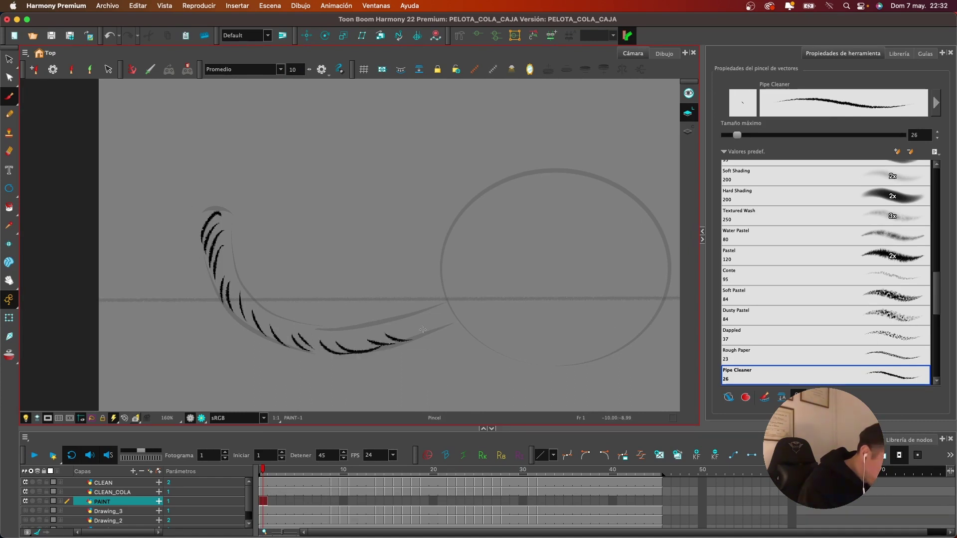
scroll(472, 318, right, 5)
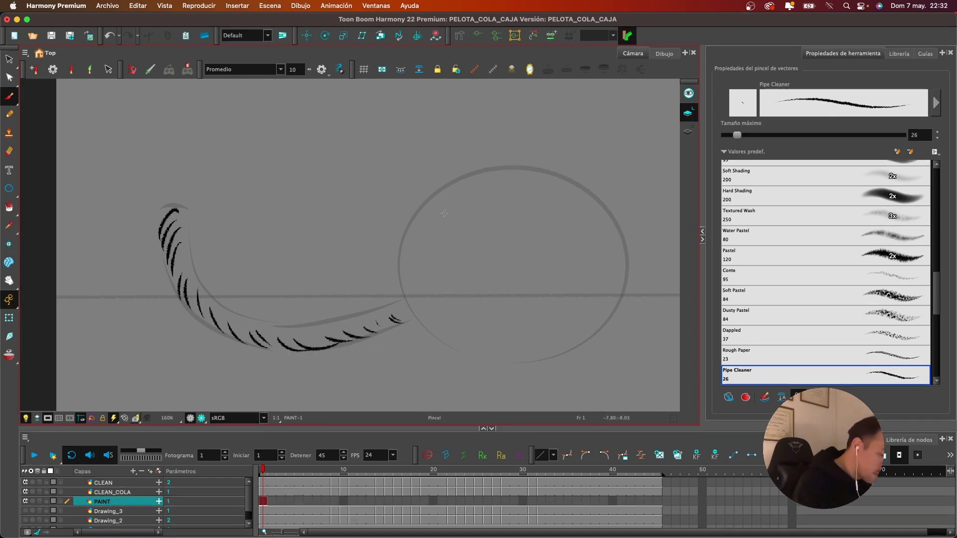
drag(443, 193, 419, 287)
key(super+z)
key(shift+z)
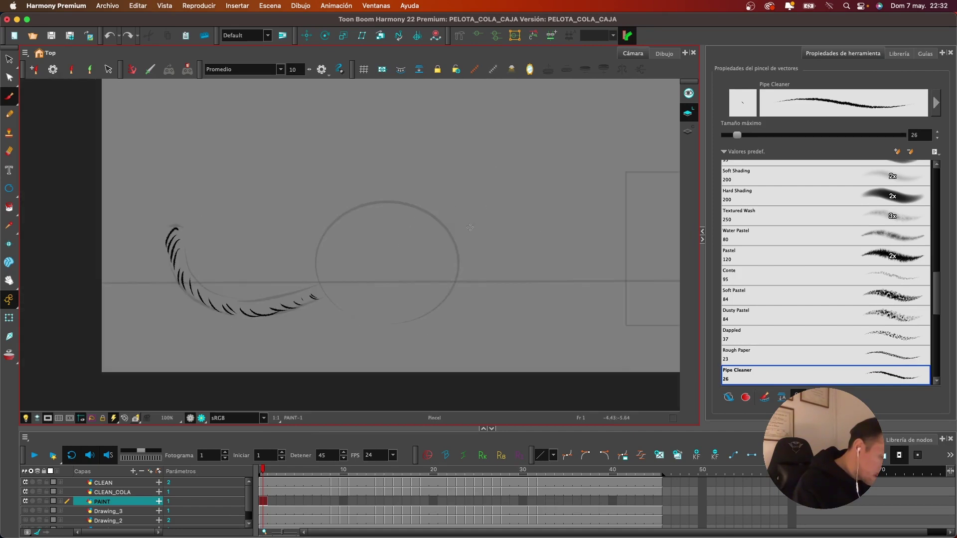
drag(326, 251, 329, 302)
key(super+z)
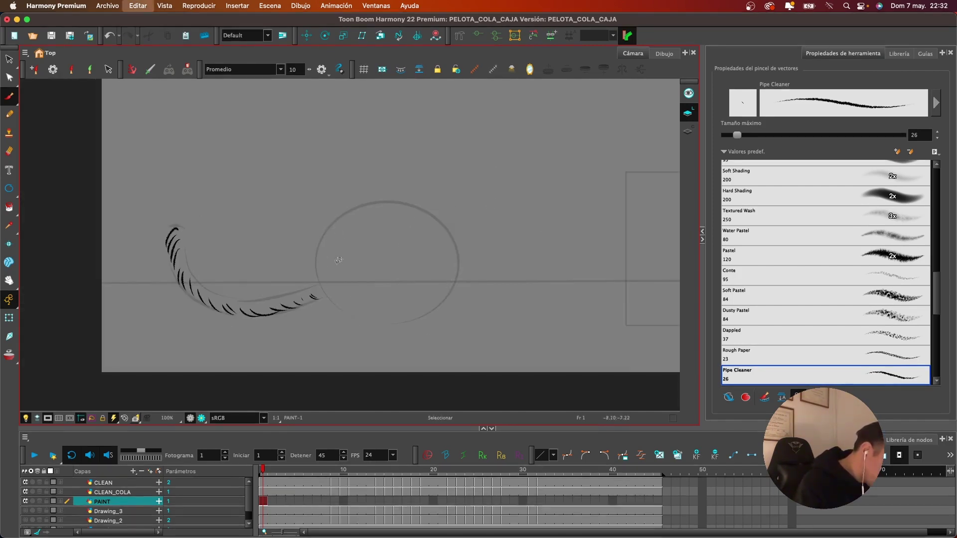
Hatch curved shading strokes along the ball's lower-left side and underside at frame 1
drag(336, 226, 335, 301)
drag(335, 253, 350, 308)
drag(351, 268, 380, 319)
mouse_move(366, 282)
mouse_down()
mouse_move(399, 319)
mouse_move(415, 318)
mouse_up()
drag(404, 306, 434, 309)
Cross the ball's hatching with long diagonal strokes and cross-hatch the tail's shading at frame 1
drag(321, 244, 392, 299)
key(super+z)
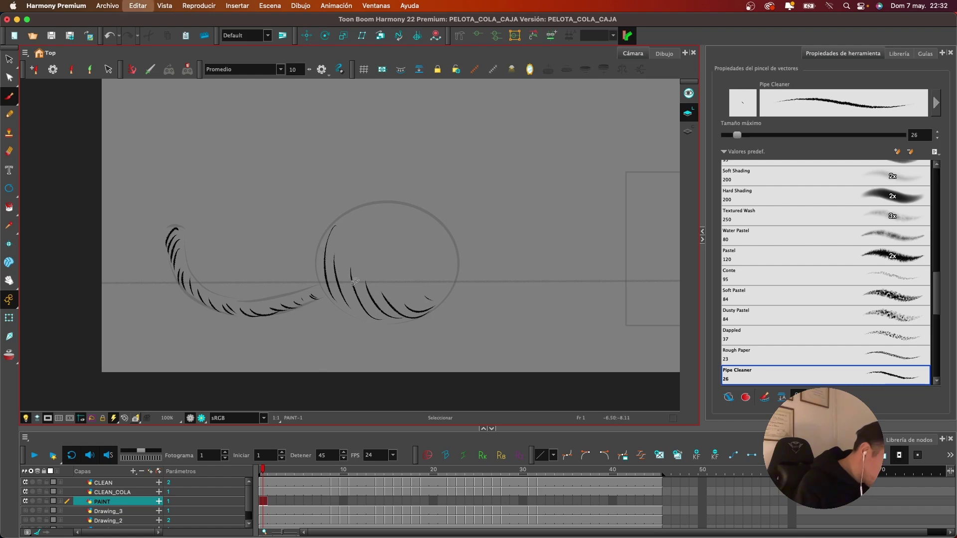
mouse_move(326, 250)
mouse_down()
mouse_move(353, 282)
mouse_move(423, 308)
mouse_up()
drag(329, 278, 414, 315)
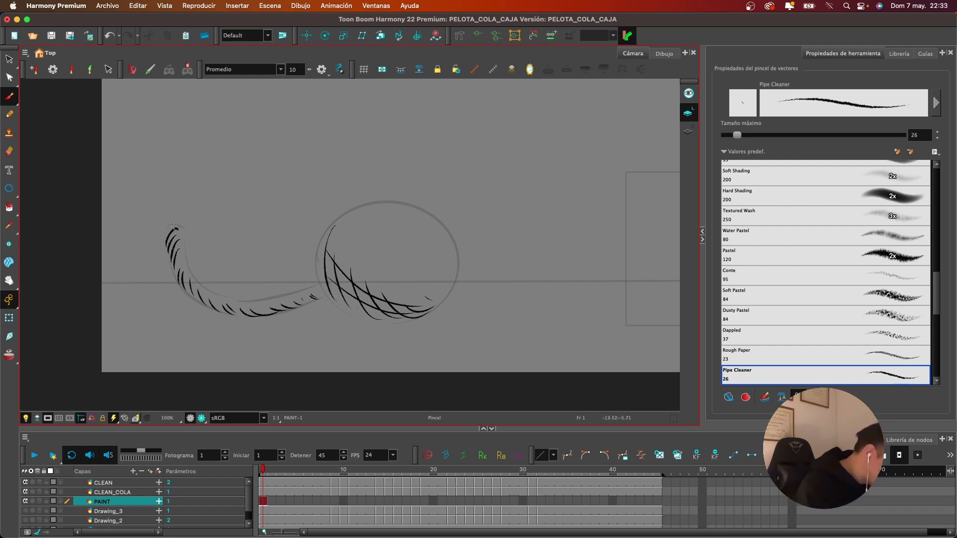
drag(169, 225, 185, 269)
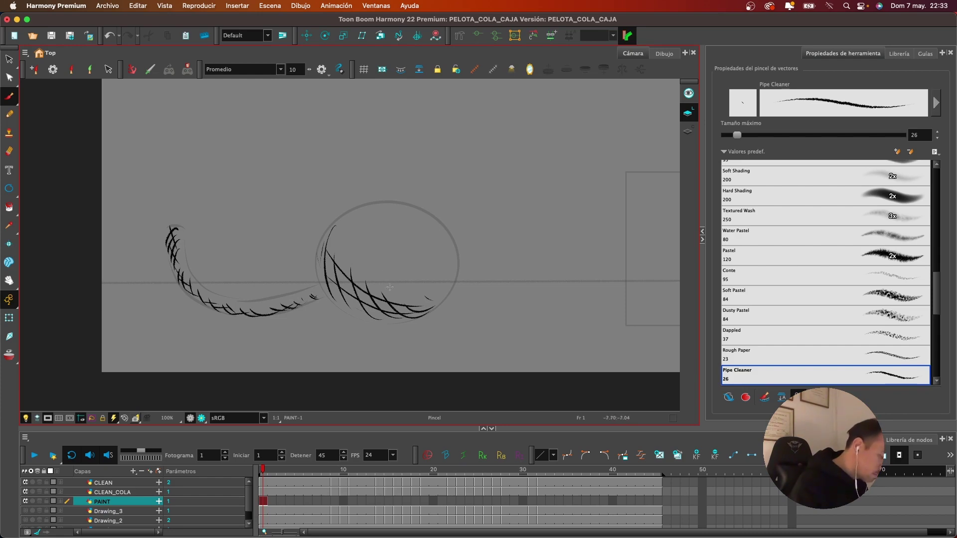
Hatch the lower edges of the tail and the squashed ball on PAINT at frame 9
click(336, 501)
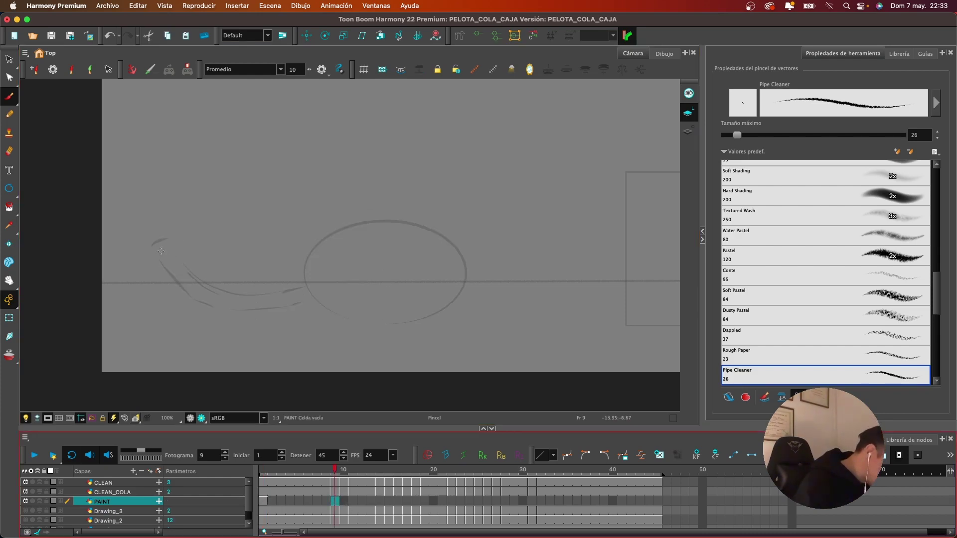
drag(160, 242, 170, 273)
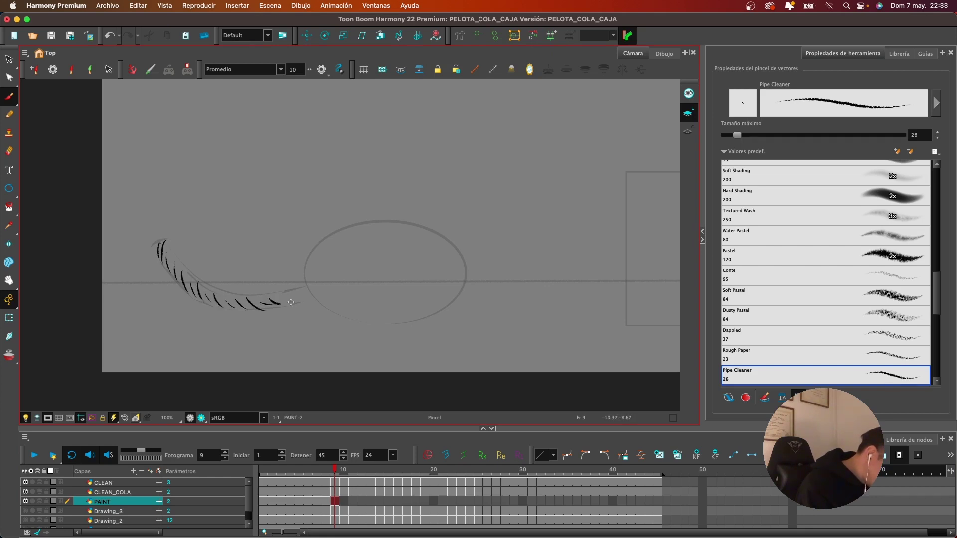
mouse_move(313, 251)
mouse_down()
mouse_move(321, 300)
mouse_move(331, 305)
mouse_up()
mouse_move(328, 269)
mouse_down()
mouse_move(341, 306)
mouse_move(393, 325)
mouse_up()
drag(361, 289, 391, 323)
mouse_move(388, 298)
mouse_down()
mouse_move(422, 320)
mouse_move(448, 317)
mouse_up()
Add crossing strokes over the ball's and tail's hatching at frame 9
mouse_move(312, 254)
mouse_down()
mouse_move(336, 285)
mouse_move(391, 313)
mouse_up()
drag(368, 323, 417, 301)
drag(396, 323, 435, 304)
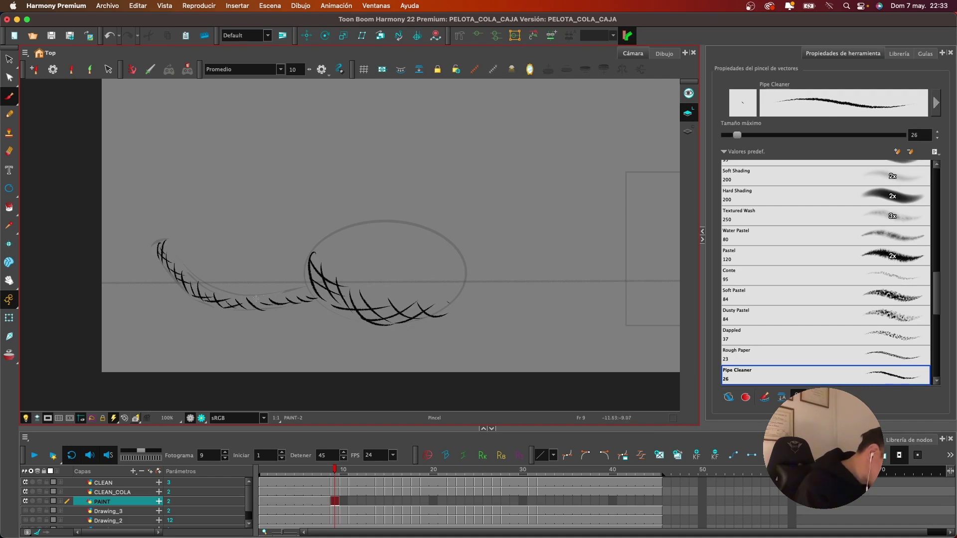
drag(299, 305, 311, 297)
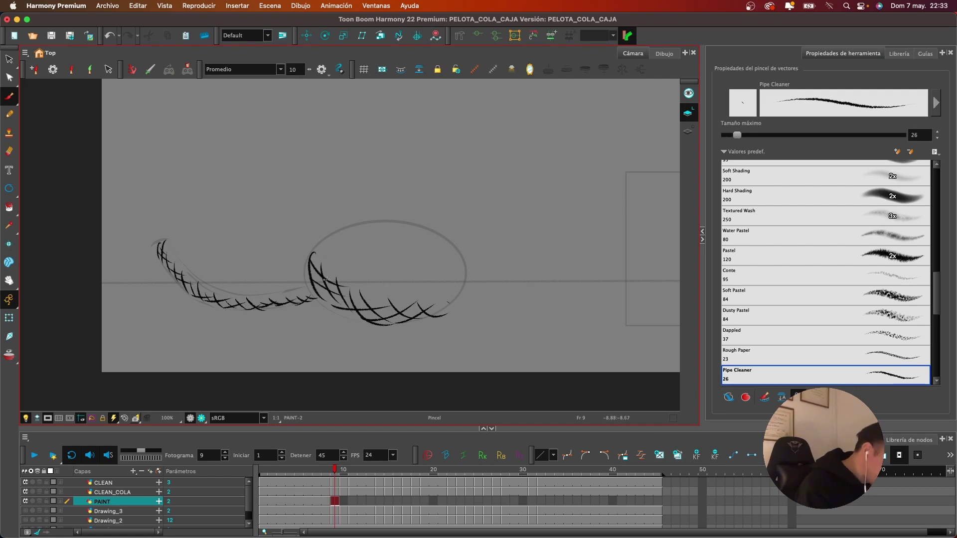
Flip between the PAINT drawings at frames 1 and 9 to compare their shading
drag(470, 269, 508, 243)
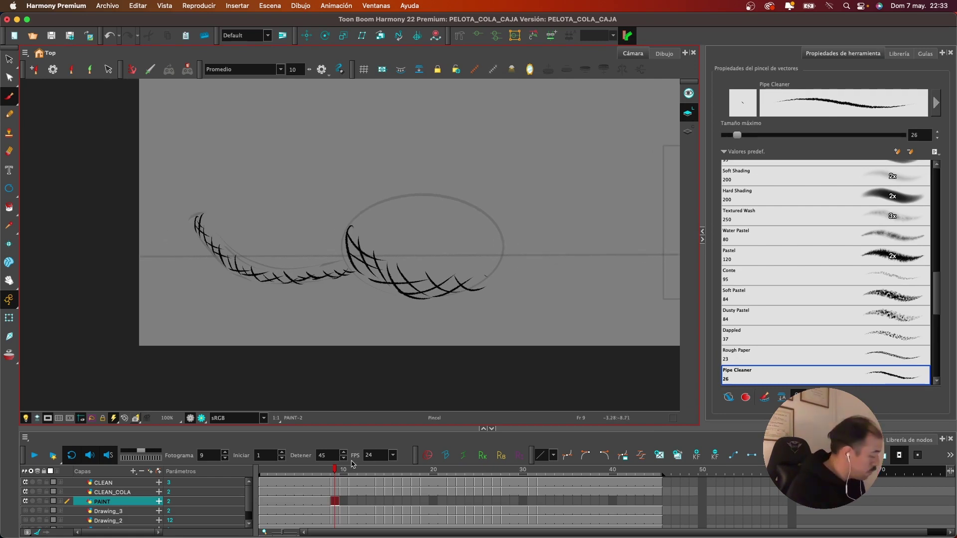
key(f)
key(g)
key(f)
key(g)
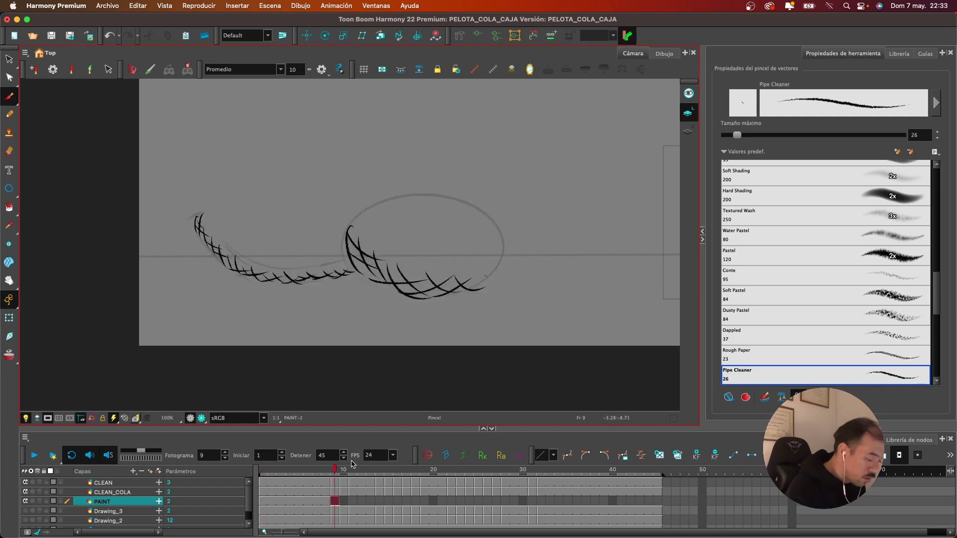
key(f)
key(g)
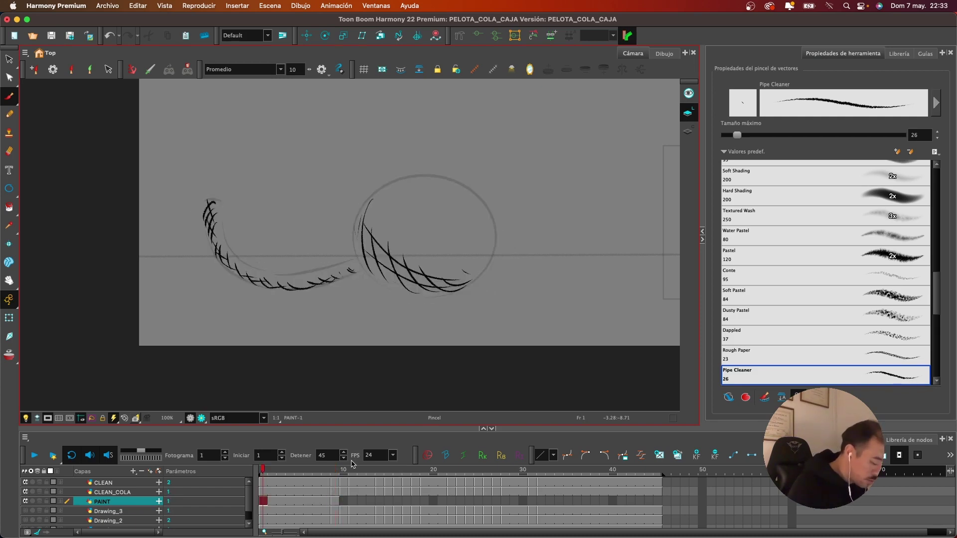
Hatch the tail's lower edge from the tip to the ball on PAINT at frame 10
click(347, 502)
key(2)
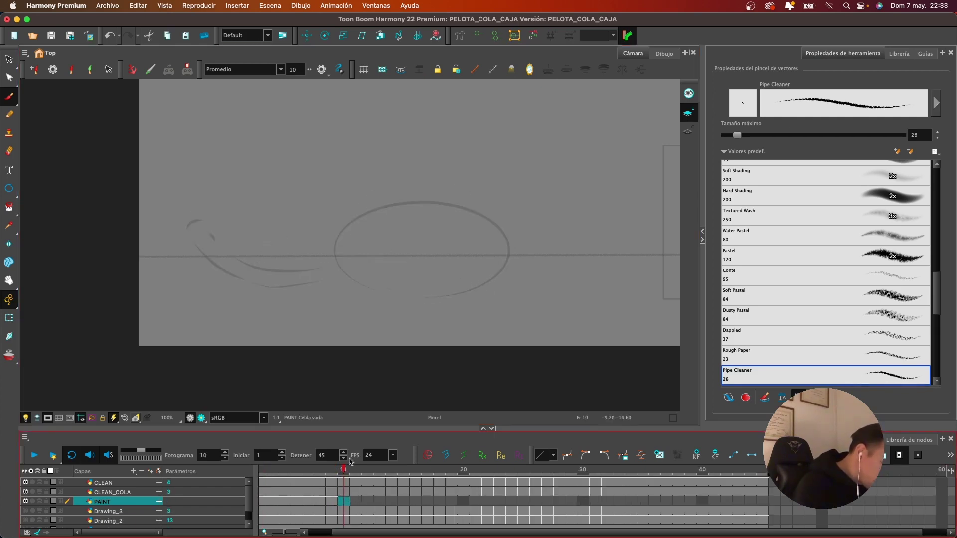
key(2)
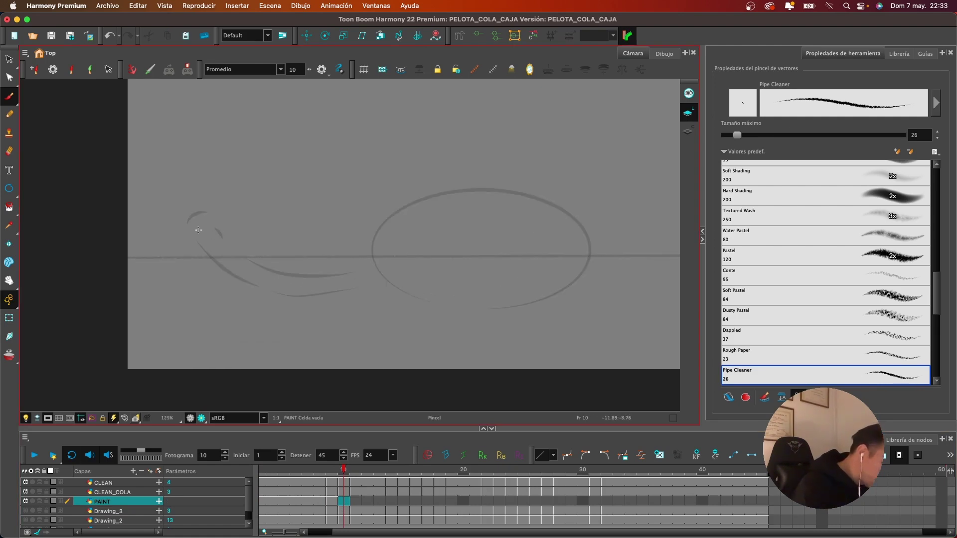
drag(196, 218, 194, 238)
mouse_move(202, 225)
mouse_down()
mouse_move(203, 246)
mouse_move(208, 235)
mouse_move(238, 278)
mouse_up()
drag(242, 263, 275, 290)
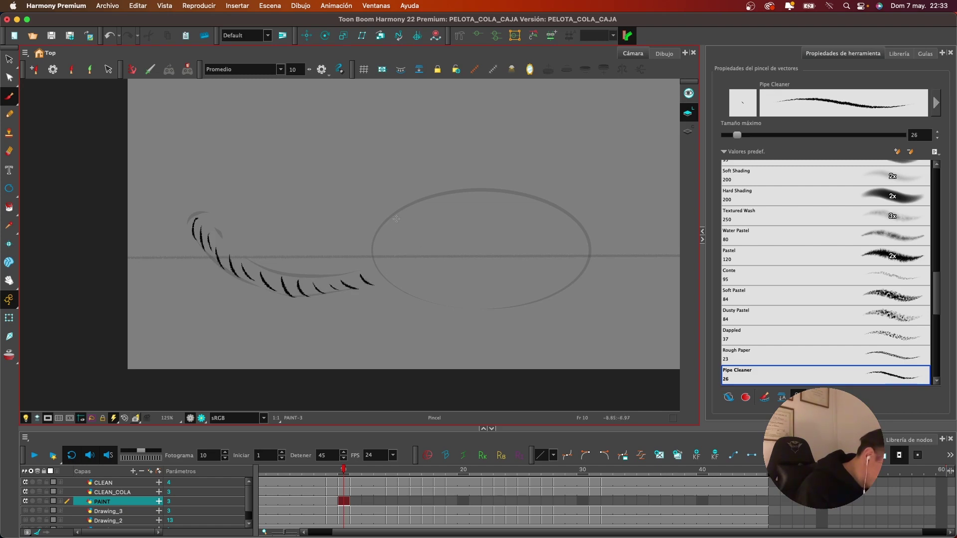
Hatch curved strokes along the squashed ball's left side and underside at frame 10
mouse_move(383, 227)
mouse_down()
mouse_move(402, 281)
mouse_move(426, 297)
mouse_up()
drag(410, 254, 473, 300)
drag(446, 267, 481, 301)
mouse_move(472, 273)
mouse_down()
mouse_move(532, 299)
mouse_move(520, 295)
mouse_move(542, 299)
mouse_up()
drag(540, 282, 563, 287)
Cross-hatch the shading on the ball and along the tail at frame 10
drag(377, 229, 400, 251)
mouse_move(380, 245)
mouse_down()
mouse_move(412, 274)
mouse_move(479, 289)
mouse_move(532, 285)
mouse_up()
drag(518, 301, 560, 284)
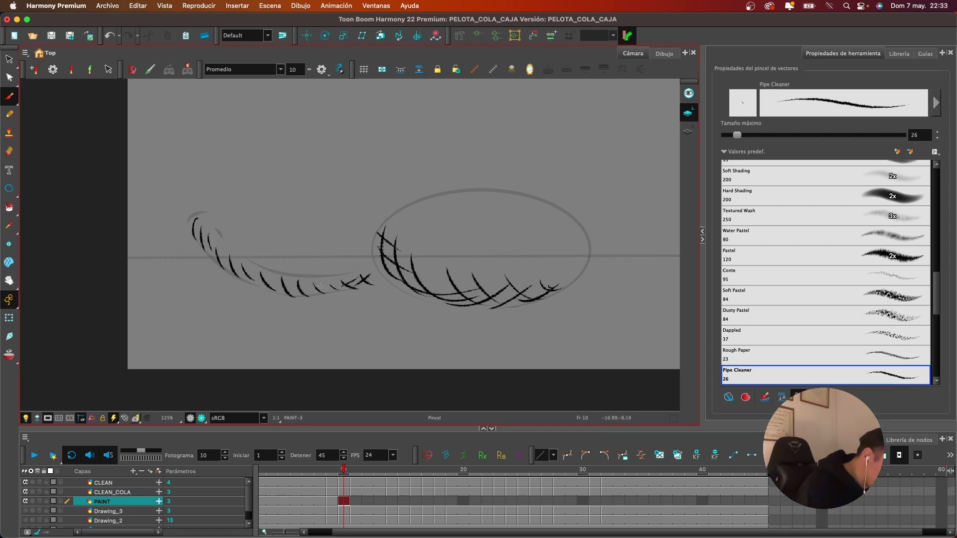
mouse_move(315, 295)
mouse_down()
mouse_move(332, 282)
mouse_move(304, 280)
mouse_up()
mouse_move(275, 292)
mouse_down()
mouse_move(281, 273)
mouse_move(244, 267)
mouse_move(251, 277)
mouse_move(243, 256)
mouse_move(214, 253)
mouse_up()
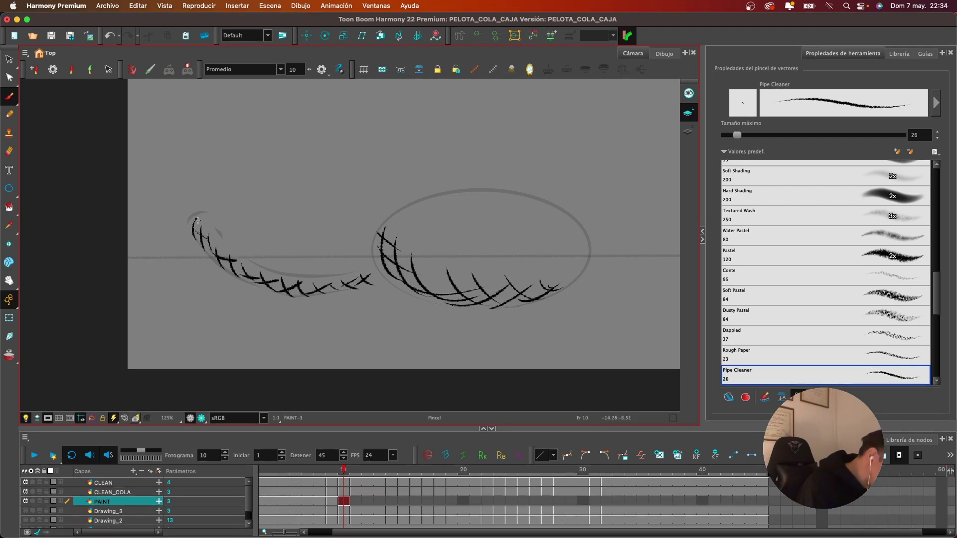
Hatch the tail's lower edge from the tip to the ball on PAINT at frame 11
click(356, 501)
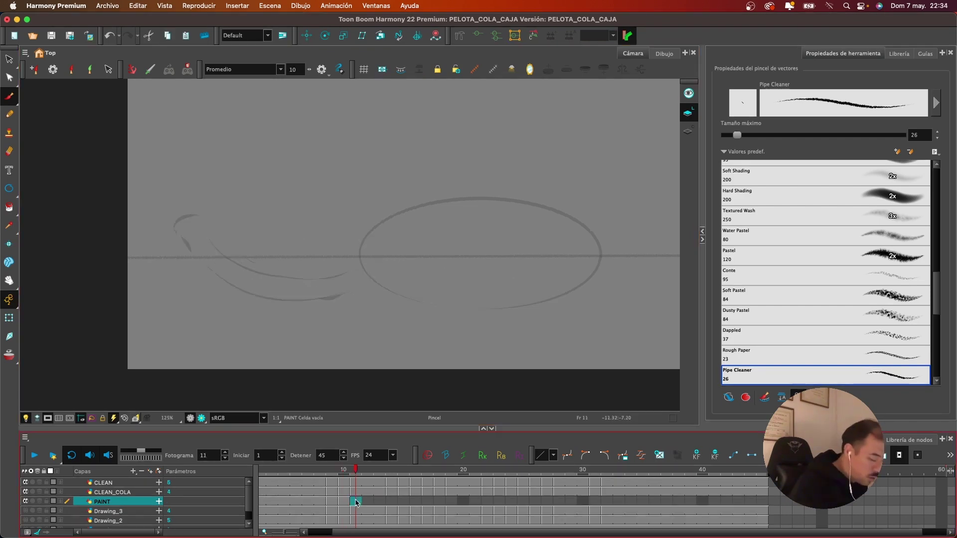
mouse_move(184, 219)
mouse_down()
mouse_move(180, 239)
mouse_move(192, 226)
mouse_move(196, 258)
mouse_up()
mouse_move(202, 240)
mouse_down()
mouse_move(207, 262)
mouse_move(237, 286)
mouse_up()
mouse_move(236, 267)
mouse_down()
mouse_move(266, 299)
mouse_move(295, 298)
mouse_up()
mouse_move(294, 288)
mouse_down()
mouse_move(314, 299)
mouse_move(353, 295)
mouse_up()
drag(348, 284, 364, 288)
Hatch curved strokes across the squashed ball's left side and underside at frame 11
mouse_move(373, 233)
mouse_down()
mouse_move(364, 265)
mouse_move(372, 277)
mouse_up()
drag(385, 233, 396, 284)
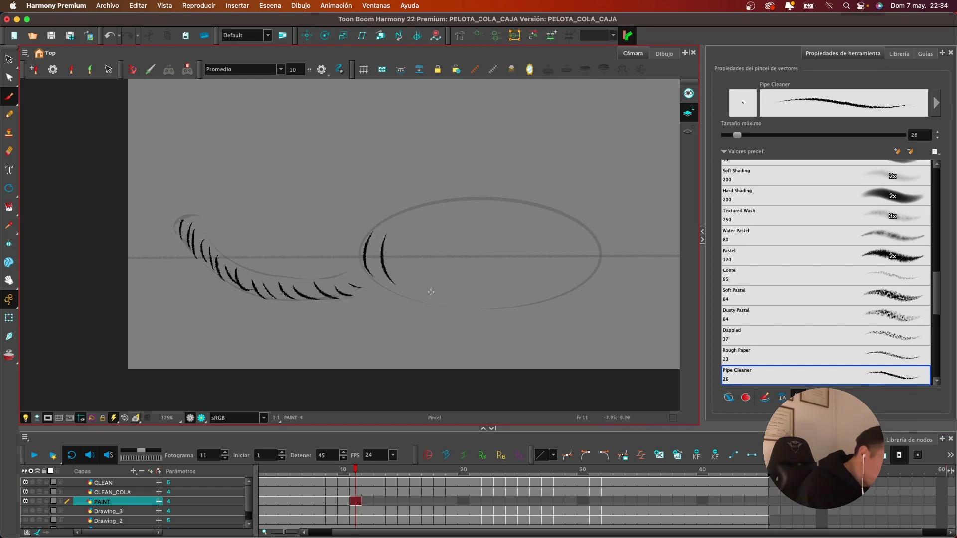
mouse_move(404, 221)
mouse_down()
mouse_move(438, 297)
mouse_move(475, 301)
mouse_up()
drag(446, 238, 514, 306)
drag(469, 269, 530, 301)
Cross the ball's hatching with near-horizontal strokes from its underside up to its left edge at frame 11
mouse_move(503, 273)
mouse_down()
mouse_move(534, 299)
mouse_move(590, 281)
mouse_move(497, 305)
mouse_up()
drag(536, 280, 453, 299)
drag(507, 273, 410, 289)
mouse_move(449, 257)
mouse_down()
mouse_move(386, 275)
mouse_move(368, 250)
mouse_move(389, 234)
mouse_up()
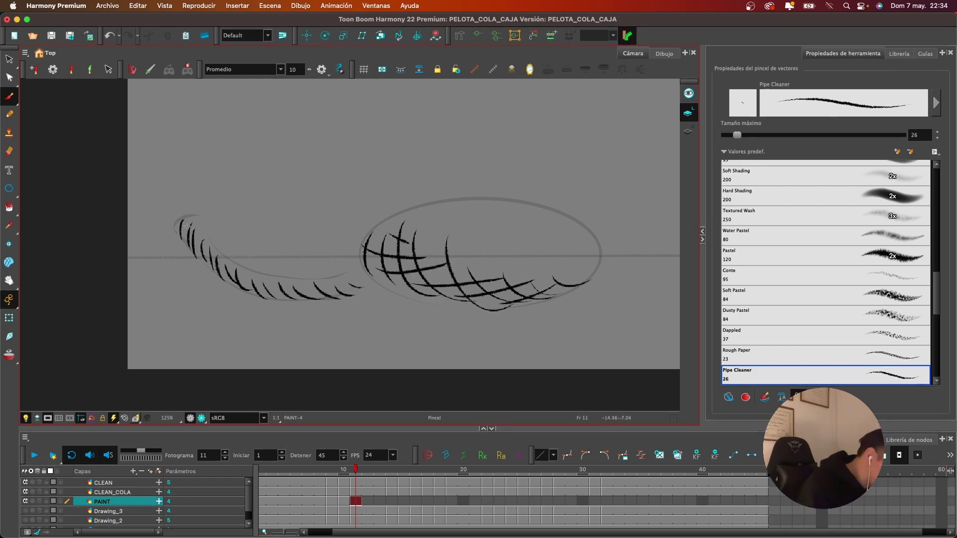
Add crossing strokes over the tail's hatching from the tip to the ball at frame 11
drag(192, 238, 179, 227)
mouse_move(241, 276)
mouse_down()
mouse_move(209, 264)
mouse_move(227, 271)
mouse_up()
drag(270, 292, 244, 285)
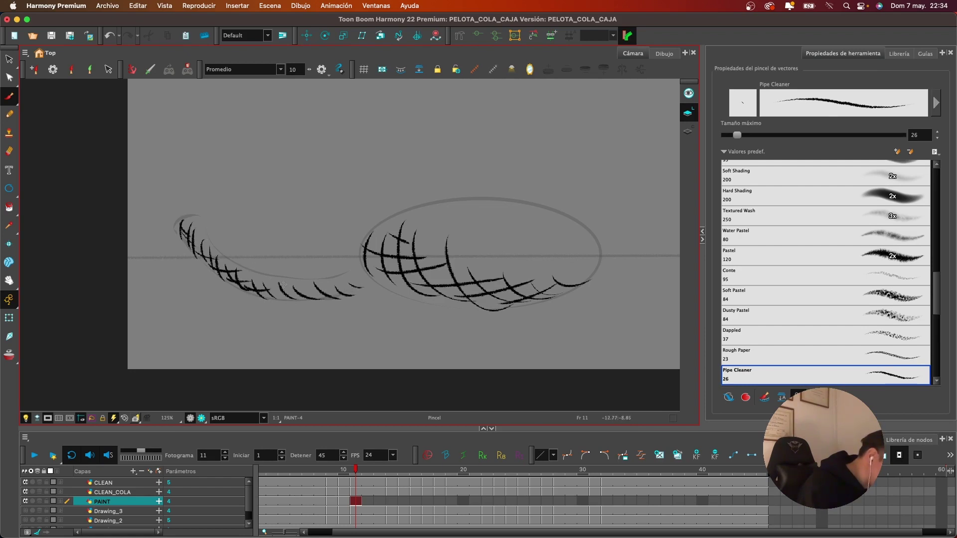
drag(308, 297, 344, 282)
drag(332, 299, 356, 283)
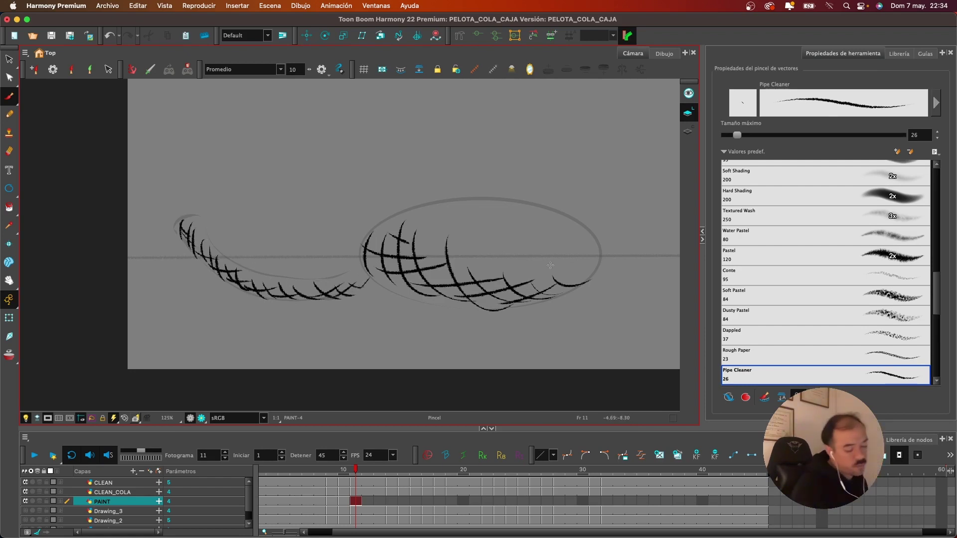
Hatch the tail's lower edge from the tip toward the ball on PAINT at frame 14
scroll(572, 256, down, 4)
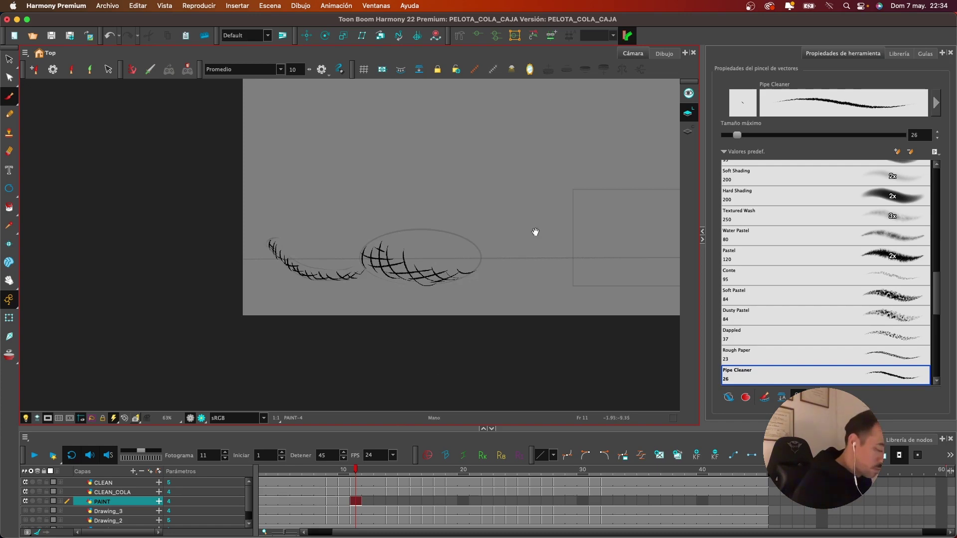
drag(535, 232, 469, 277)
mouse_move(357, 470)
mouse_down()
mouse_move(296, 471)
mouse_move(350, 471)
mouse_move(303, 480)
mouse_move(353, 474)
mouse_move(331, 473)
mouse_up()
click(392, 501)
drag(424, 270, 470, 218)
key(2)
key(2)
key(2)
key(2)
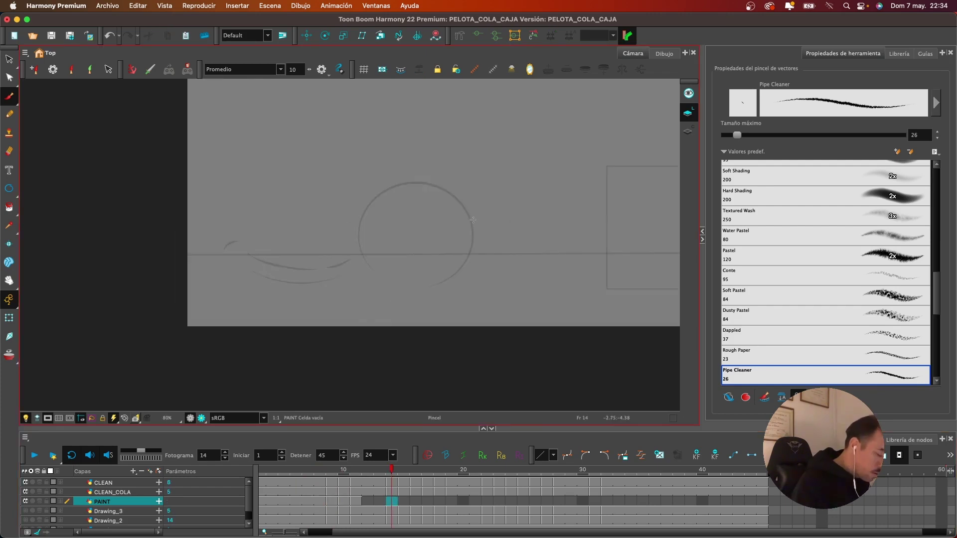
drag(460, 263, 511, 274)
mouse_move(162, 251)
mouse_down()
mouse_move(165, 270)
mouse_move(191, 295)
mouse_move(222, 312)
mouse_move(271, 320)
mouse_up()
mouse_move(267, 305)
mouse_down()
mouse_move(298, 330)
mouse_move(404, 310)
mouse_up()
drag(398, 296, 426, 302)
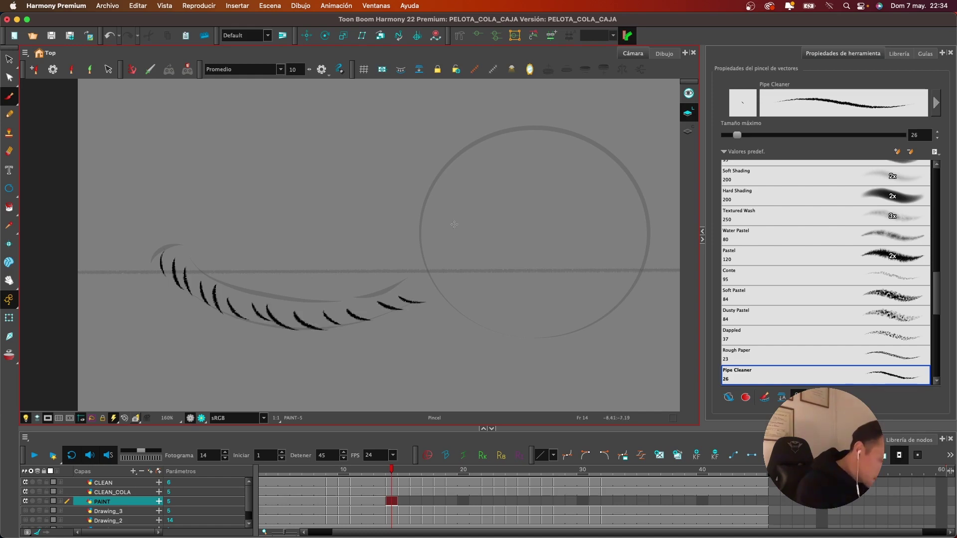
drag(515, 220, 413, 219)
drag(364, 156, 343, 279)
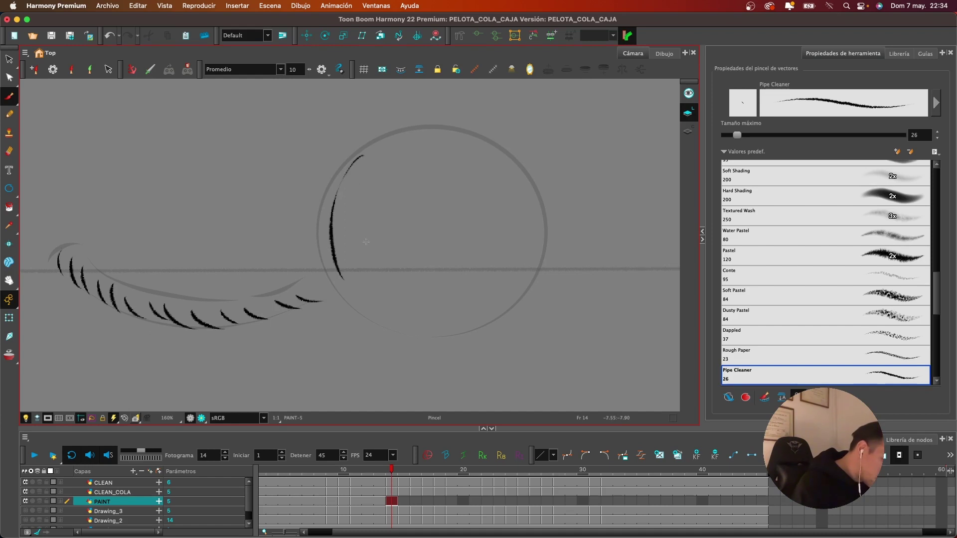
key(super+z)
drag(355, 169, 343, 304)
drag(350, 197, 389, 310)
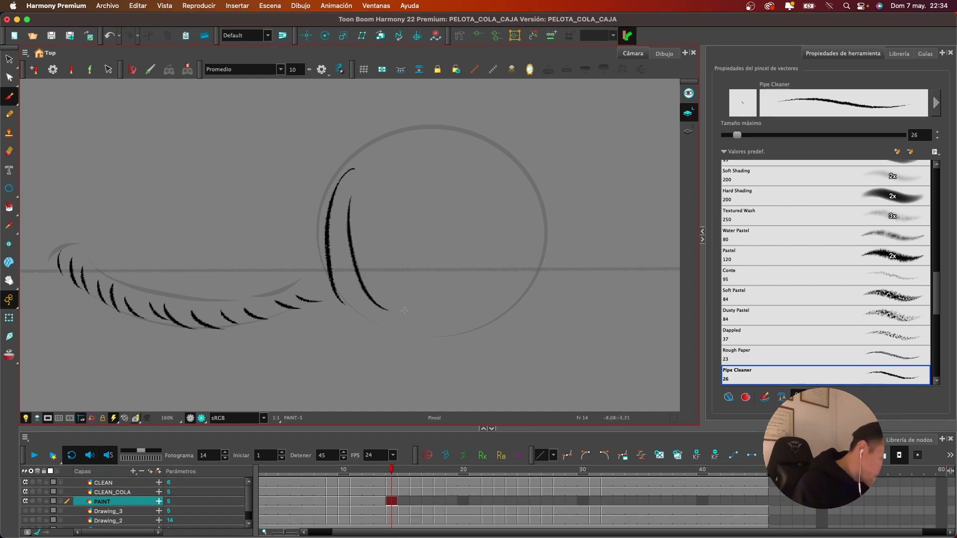
key(super+z)
key(super+z)
mouse_move(354, 188)
mouse_down()
mouse_move(333, 297)
mouse_move(334, 234)
mouse_up()
key(super+z)
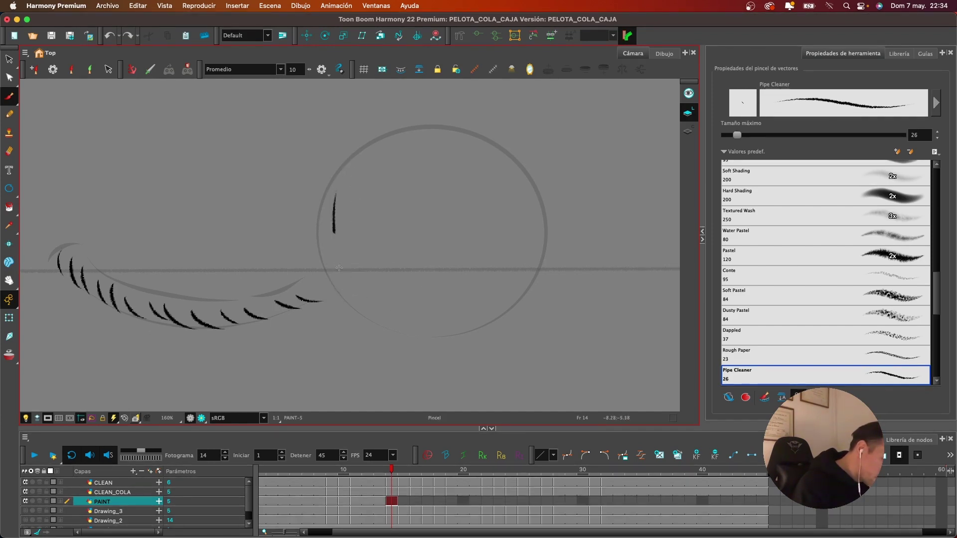
drag(339, 268, 371, 306)
drag(357, 206, 410, 324)
key(super+z)
key(super+z)
drag(335, 200, 352, 291)
drag(355, 214, 398, 327)
key(super+z)
key(super+z)
drag(338, 197, 349, 307)
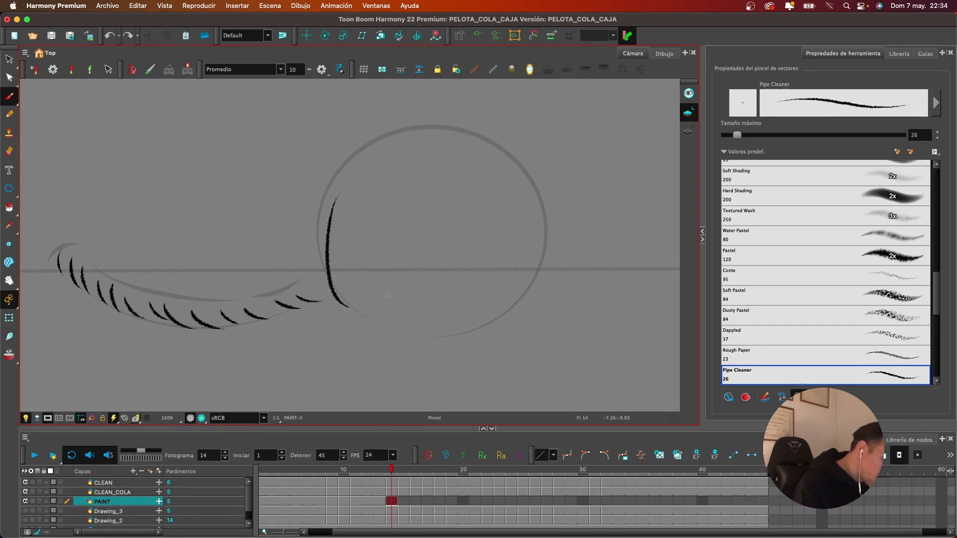
key(super+z)
Hatch curved strokes across the round ball from its left side along the underside to the lower right at frame 14
mouse_move(335, 199)
mouse_down()
mouse_move(348, 299)
mouse_move(384, 323)
mouse_up()
drag(385, 269, 428, 337)
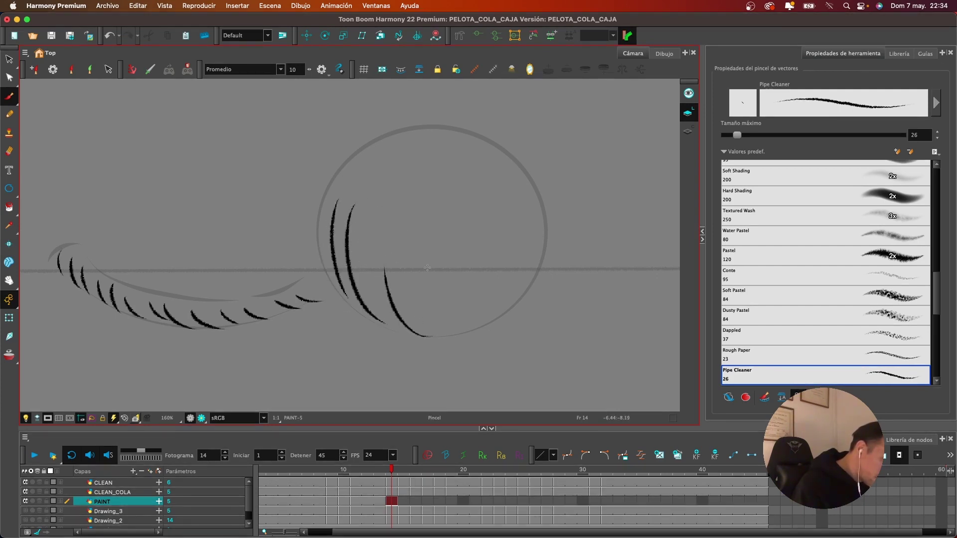
drag(404, 245, 466, 322)
drag(439, 282, 479, 317)
mouse_move(463, 283)
mouse_down()
mouse_move(506, 312)
mouse_move(521, 301)
mouse_up()
drag(515, 281, 521, 287)
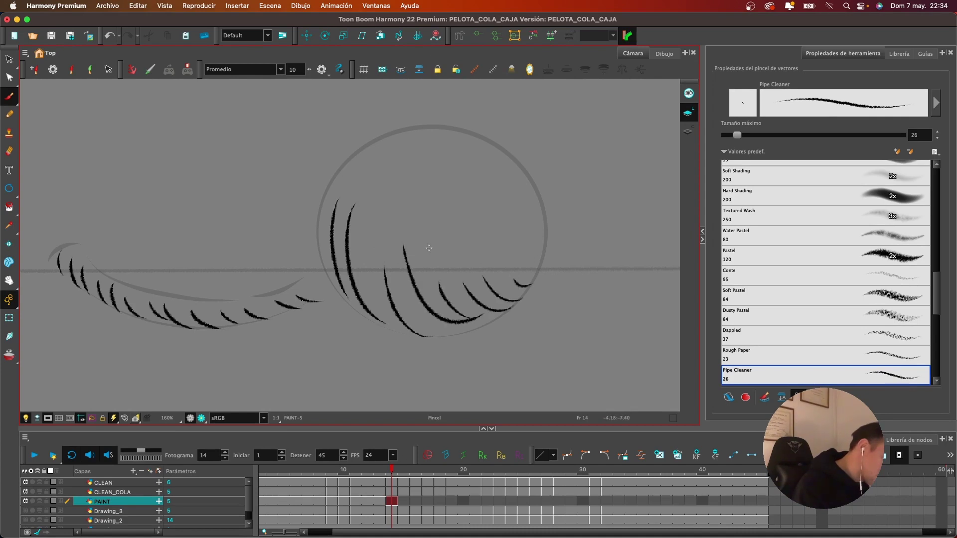
Cross the ball's hatching with sweeping curved strokes from its left edge along the underside at frame 14
drag(329, 195, 392, 258)
drag(335, 253, 438, 299)
drag(378, 318, 504, 290)
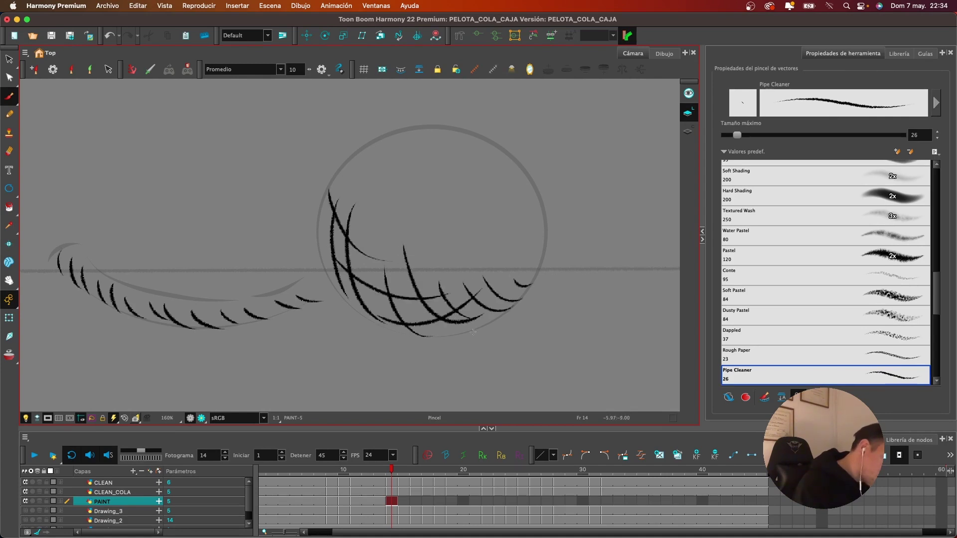
drag(463, 335, 521, 291)
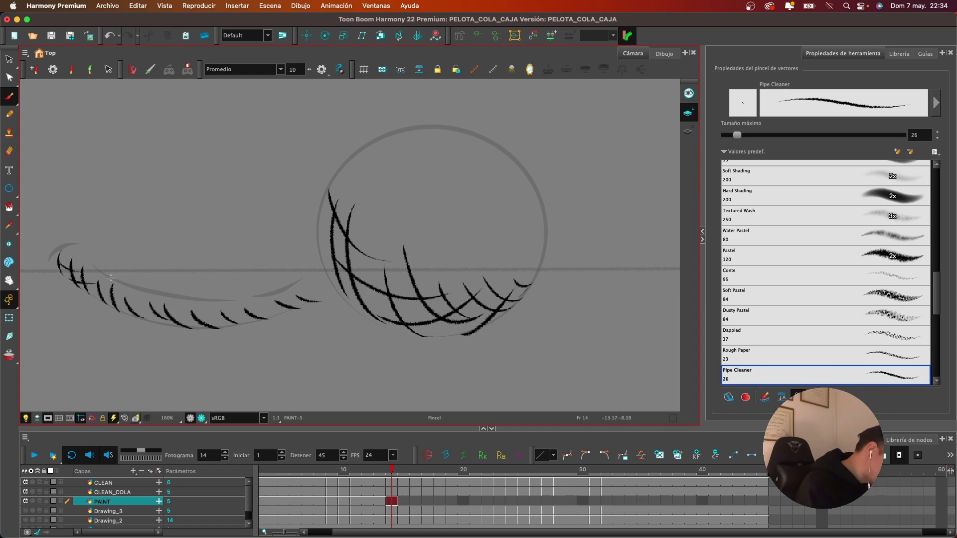
Add crossing strokes over the tail's hatching from the tip to the ball at frame 14
drag(103, 303, 112, 296)
mouse_move(109, 313)
mouse_down()
mouse_move(146, 304)
mouse_move(168, 314)
mouse_up()
drag(169, 316, 187, 305)
mouse_move(178, 326)
mouse_down()
mouse_move(224, 304)
mouse_move(247, 316)
mouse_move(278, 307)
mouse_up()
drag(284, 313, 330, 283)
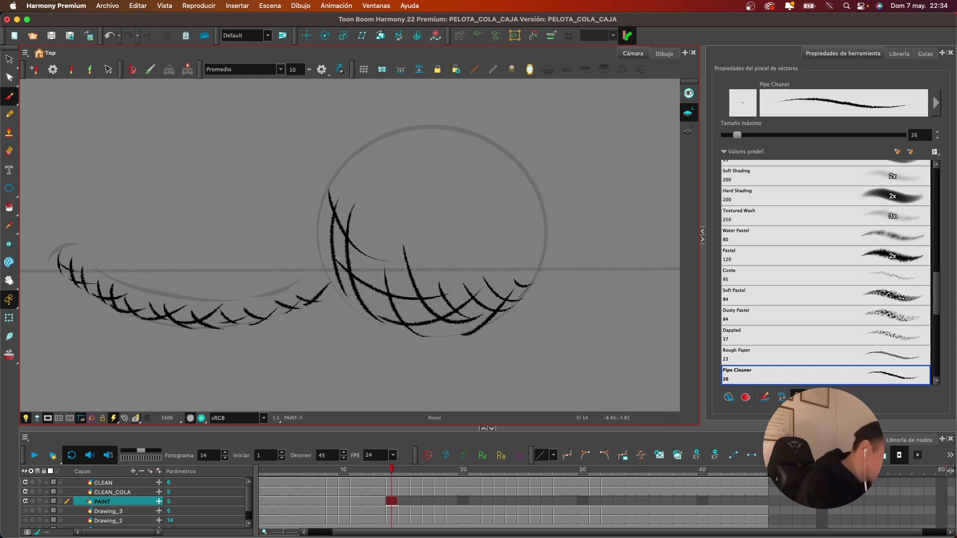
Hatch long curved strokes down the stretched ball's left side and short ones at its lower right on PAINT at frame 15
click(406, 501)
drag(469, 255, 459, 324)
drag(443, 184, 410, 173)
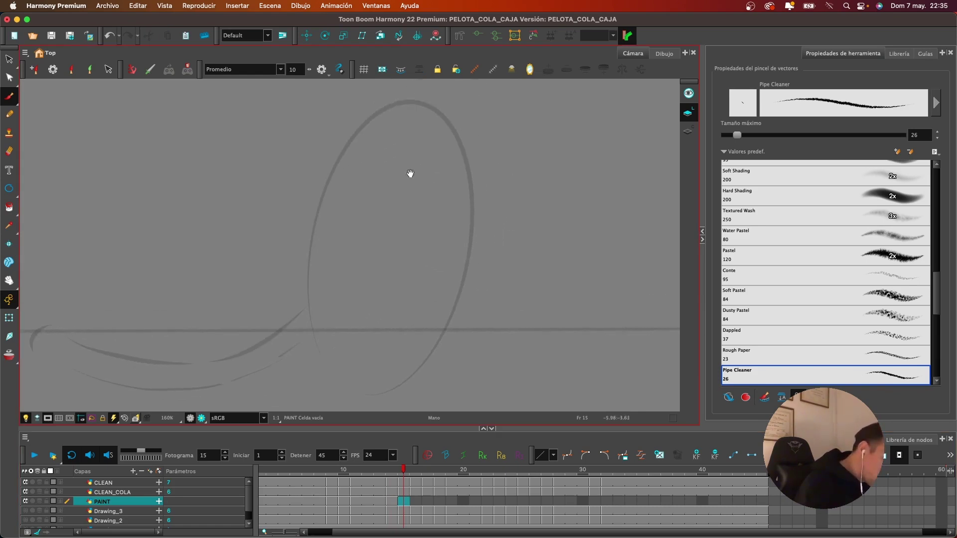
drag(353, 157, 337, 375)
drag(361, 191, 371, 400)
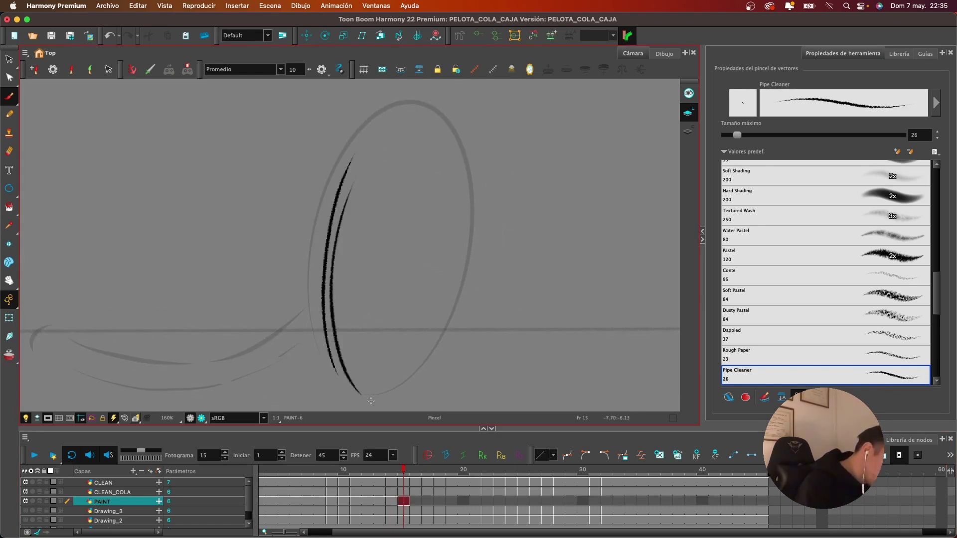
drag(375, 201, 373, 375)
drag(378, 261, 416, 364)
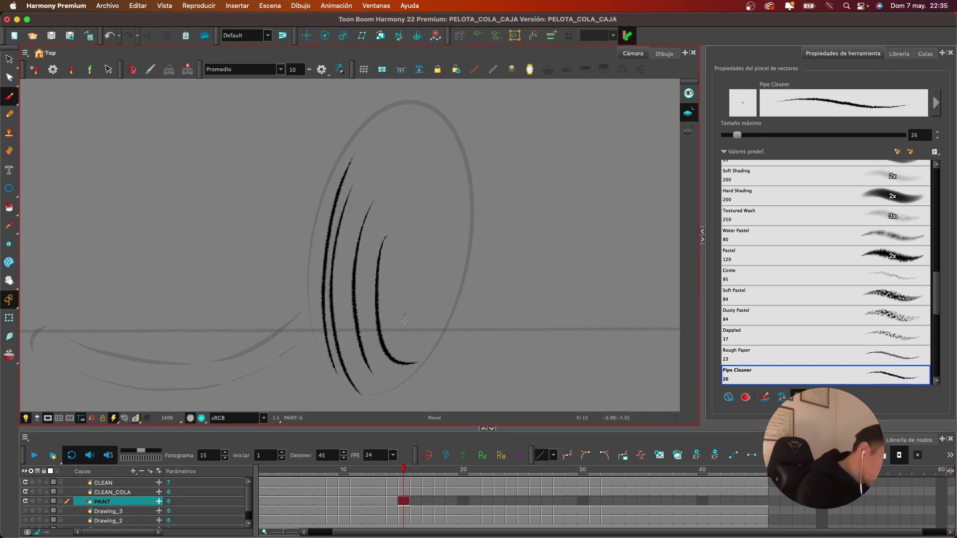
drag(405, 313, 433, 336)
drag(421, 296, 446, 330)
Cross the stretched ball's hatching with near-horizontal curves down to its underside and add long strokes along its left edge at frame 15
drag(337, 199, 424, 247)
drag(320, 258, 375, 268)
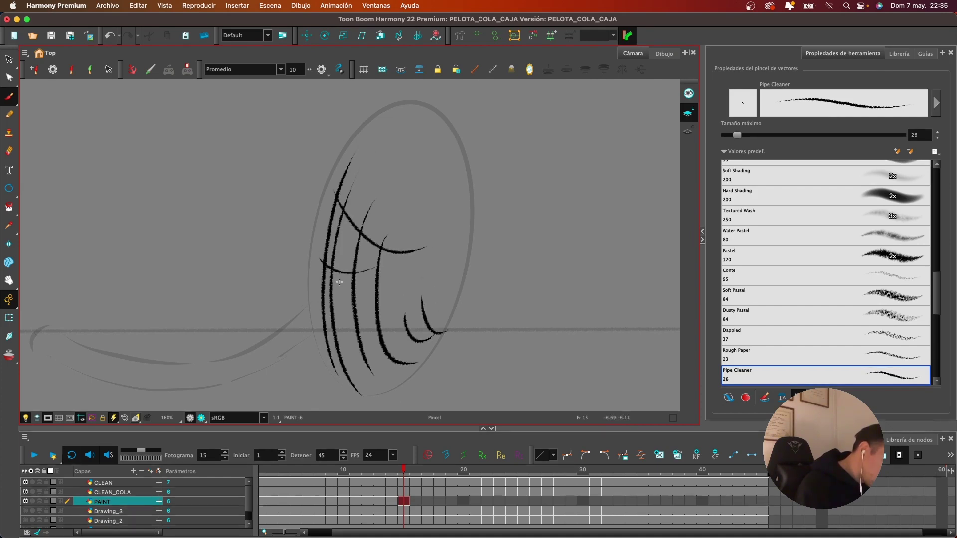
drag(323, 303, 392, 307)
drag(340, 347, 409, 368)
mouse_move(356, 393)
mouse_down()
mouse_move(435, 335)
mouse_move(396, 343)
mouse_up()
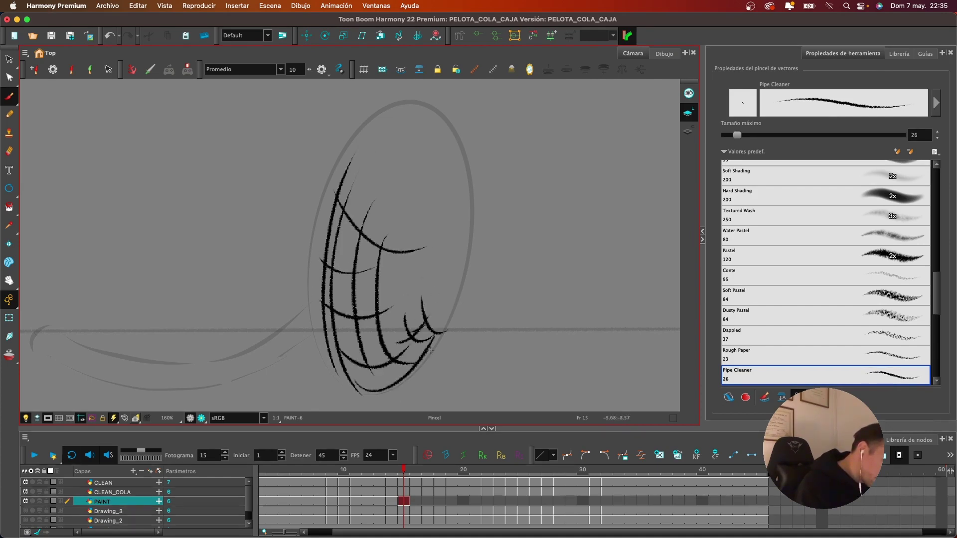
drag(440, 251, 541, 183)
drag(422, 166, 420, 295)
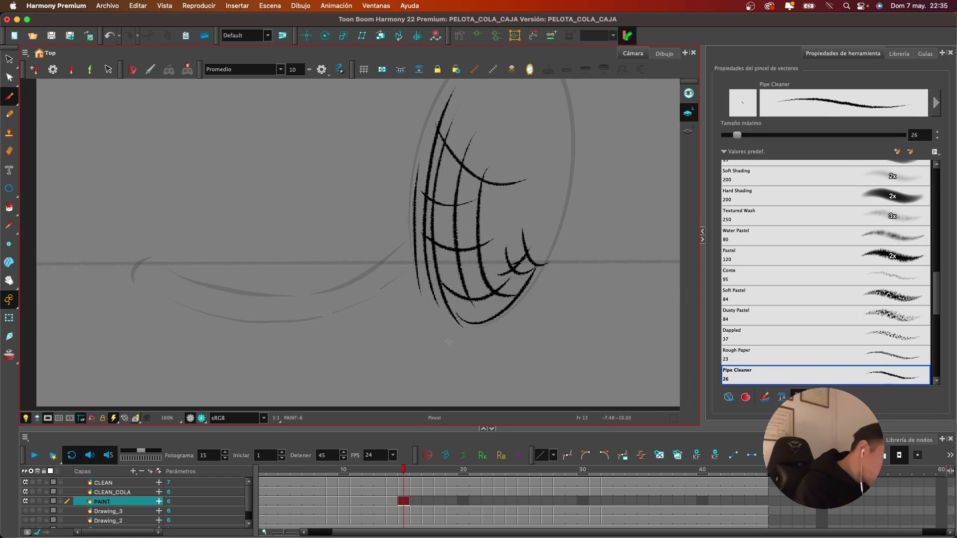
Hatch short strokes along the tail's lower edge from the tip toward the ball at frame 15
scroll(507, 321, right, 2)
scroll(506, 321, up, 1)
mouse_move(104, 279)
mouse_down()
mouse_move(118, 301)
mouse_move(147, 310)
mouse_up()
mouse_move(148, 298)
mouse_down()
mouse_move(163, 319)
mouse_move(204, 323)
mouse_up()
mouse_move(207, 310)
mouse_down()
mouse_move(227, 329)
mouse_move(284, 323)
mouse_up()
drag(295, 314, 348, 295)
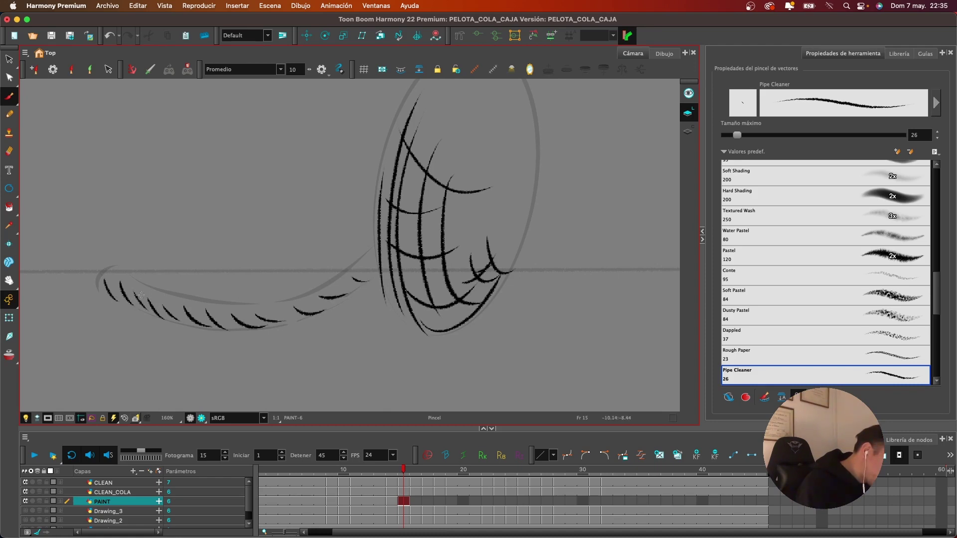
Cross the tail's hatching with opposite strokes from the tip up to the ball at frame 15
mouse_move(130, 309)
mouse_down()
mouse_move(176, 301)
mouse_move(211, 314)
mouse_up()
mouse_move(223, 328)
mouse_down()
mouse_move(297, 295)
mouse_move(302, 311)
mouse_move(352, 280)
mouse_up()
drag(347, 297, 368, 281)
drag(355, 294, 367, 276)
key(space)
drag(558, 216, 519, 256)
key(1)
key(1)
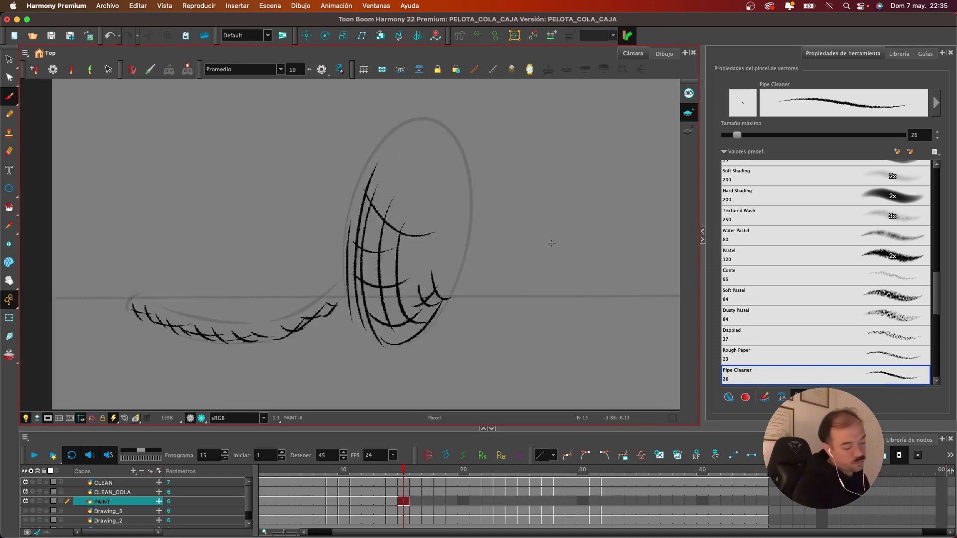
key(space)
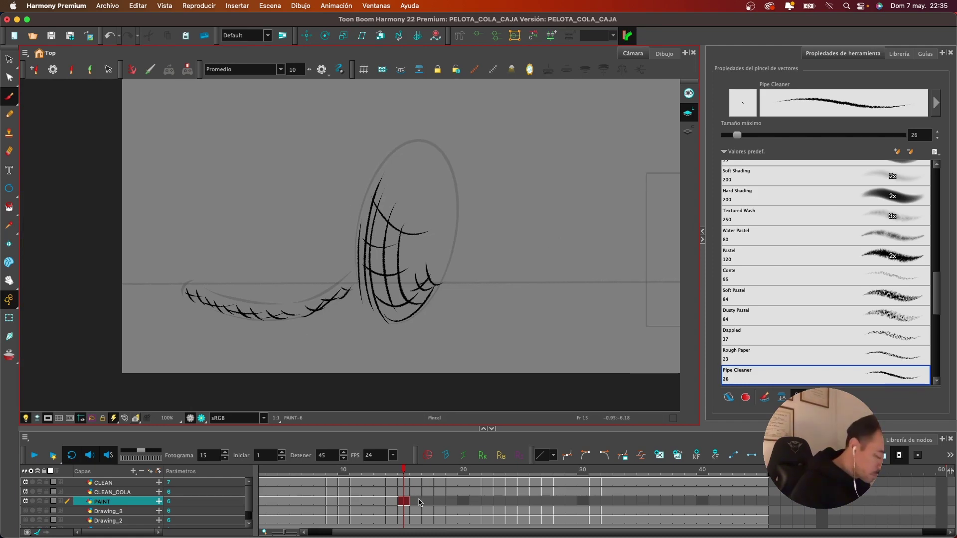
Cross-hatch the tail from its tip up to the ball on PAINT at frame 16
click(420, 501)
key(space)
drag(460, 209, 449, 240)
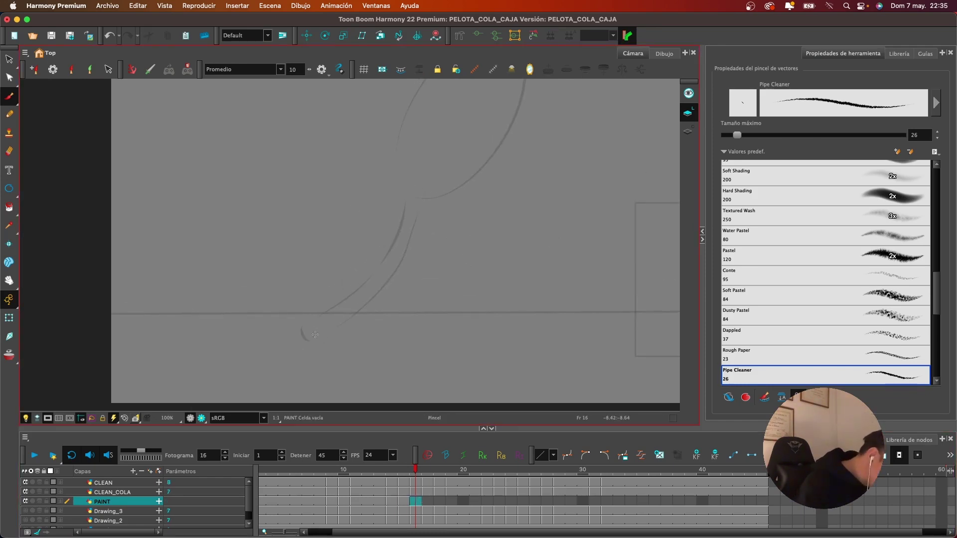
drag(315, 334, 341, 324)
mouse_move(330, 323)
mouse_down()
mouse_move(349, 318)
mouse_move(379, 287)
mouse_up()
drag(372, 285, 393, 269)
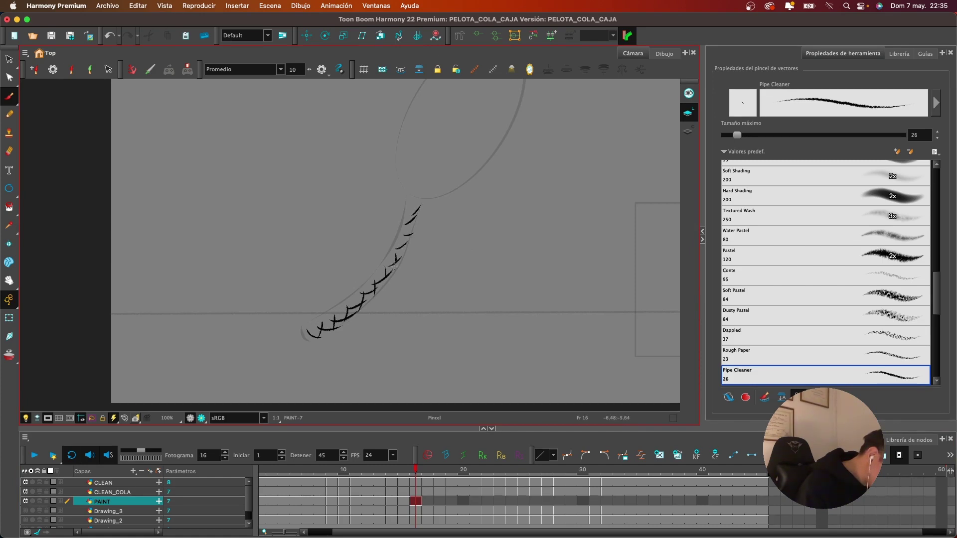
drag(416, 213, 418, 215)
Hatch curved strokes across the tilted oval ball's underside and right side at frame 16
key(space)
mouse_move(429, 169)
mouse_down()
mouse_move(369, 254)
mouse_move(390, 276)
mouse_up()
drag(349, 237, 432, 241)
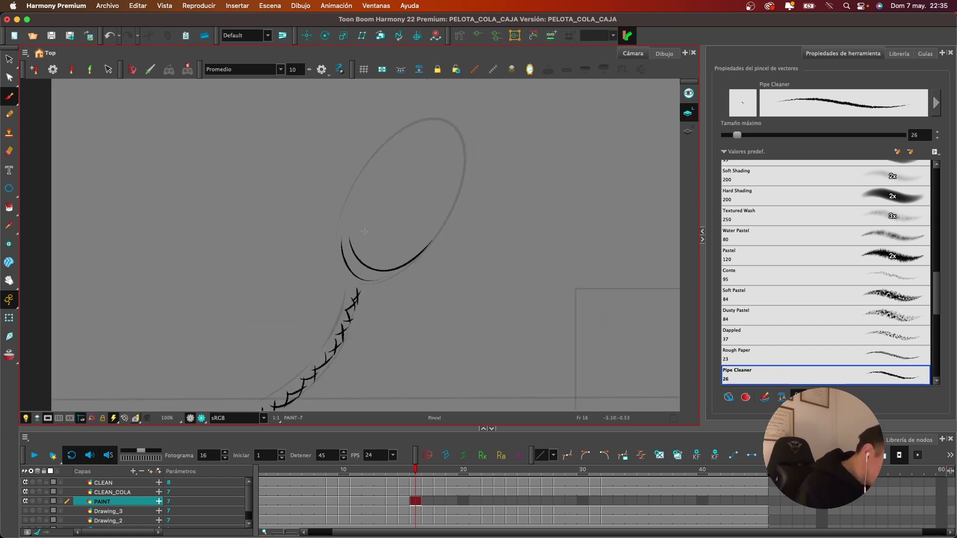
drag(365, 235, 435, 208)
key(super+z)
mouse_move(367, 231)
mouse_down()
mouse_move(439, 222)
mouse_move(409, 233)
mouse_move(459, 181)
mouse_up()
Cross the oval ball's hatching with opposite curved strokes along its right side and lower end at frame 16
mouse_move(406, 212)
mouse_down()
mouse_move(464, 171)
mouse_move(469, 151)
mouse_move(452, 148)
mouse_move(460, 163)
mouse_move(449, 208)
mouse_move(423, 249)
mouse_move(406, 252)
mouse_up()
mouse_move(397, 236)
mouse_down()
mouse_move(368, 274)
mouse_move(344, 259)
mouse_up()
mouse_move(406, 258)
mouse_down()
mouse_move(376, 278)
mouse_move(334, 237)
mouse_up()
key(space)
drag(529, 220, 518, 235)
key(1)
key(1)
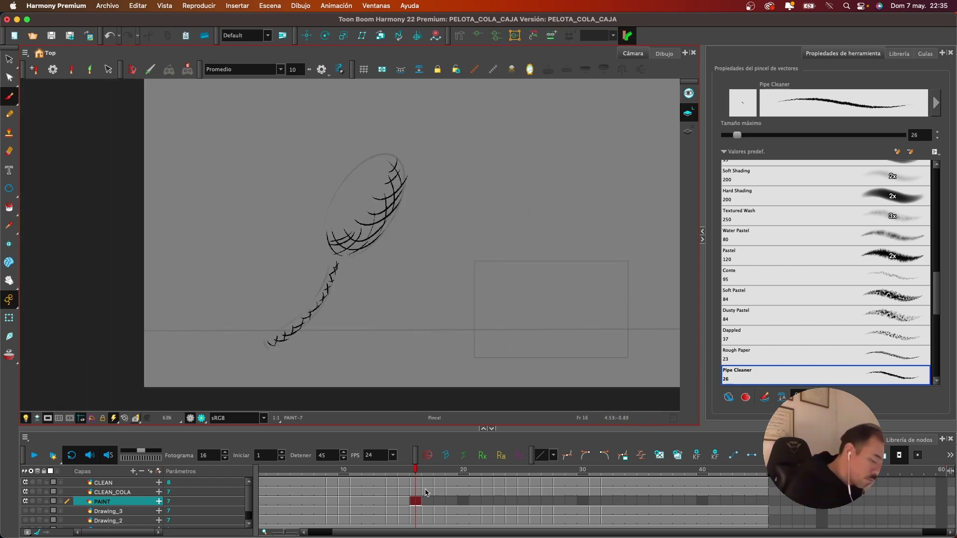
Cross-hatch the tail from its tip up to the ball on PAINT at frame 17
click(427, 501)
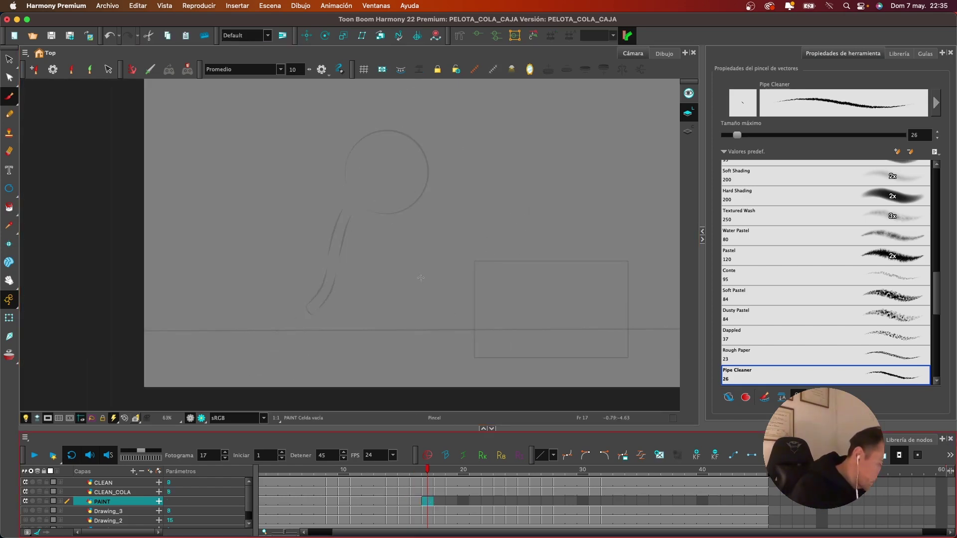
key(2)
key(2)
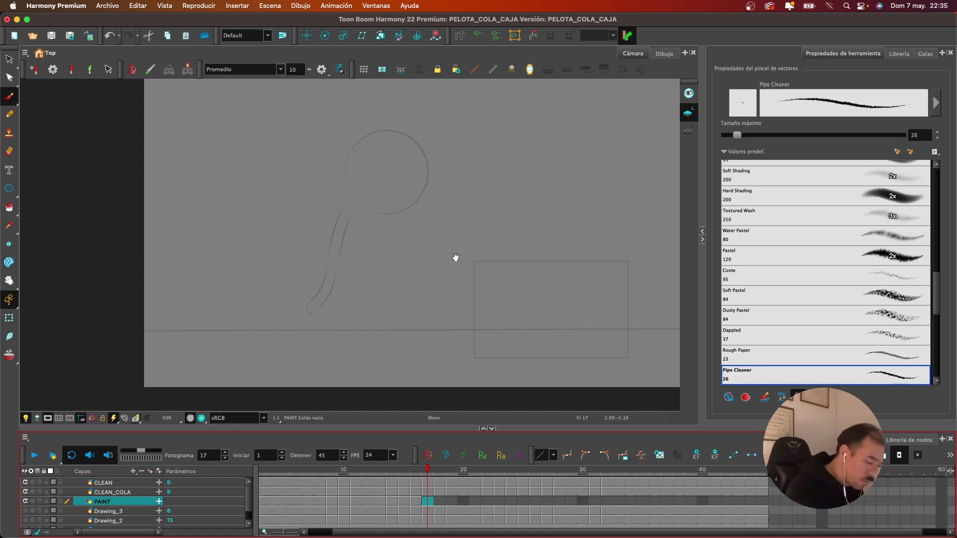
scroll(455, 258, up, 2)
mouse_move(323, 304)
mouse_down()
mouse_move(343, 311)
mouse_move(360, 281)
mouse_up()
drag(354, 273, 366, 264)
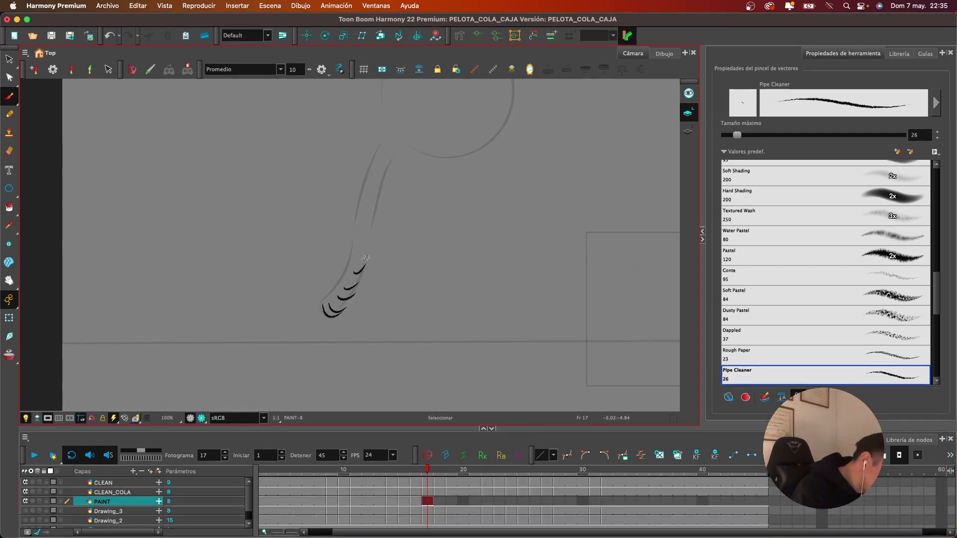
key(super+z)
drag(367, 224, 375, 216)
drag(369, 209, 379, 199)
drag(371, 194, 392, 158)
drag(384, 150, 397, 146)
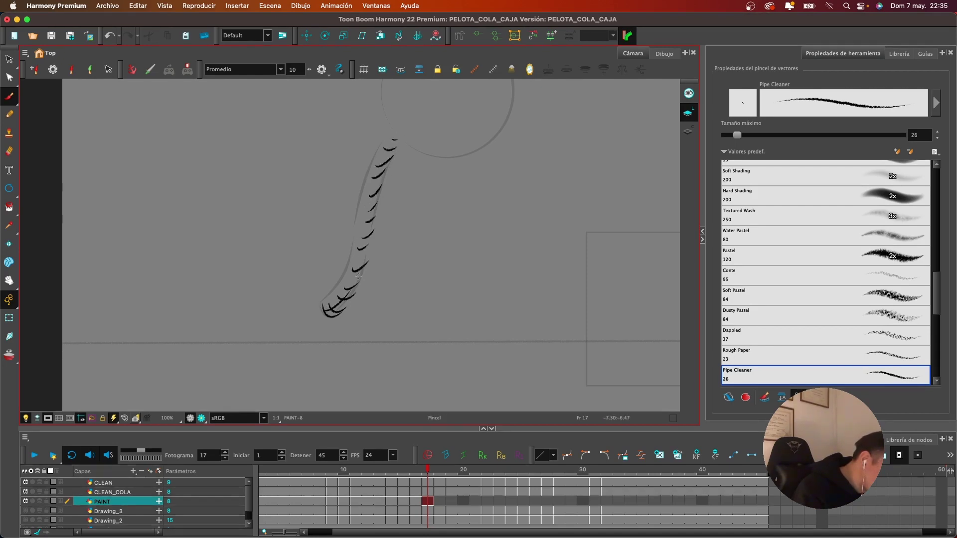
drag(374, 201, 381, 180)
drag(379, 179, 385, 158)
drag(503, 145, 443, 238)
mouse_move(326, 167)
mouse_down()
mouse_move(361, 235)
mouse_move(382, 244)
mouse_move(410, 238)
mouse_up()
drag(355, 175, 444, 213)
key(ctrl+z)
key(ctrl+z)
key(ctrl+z)
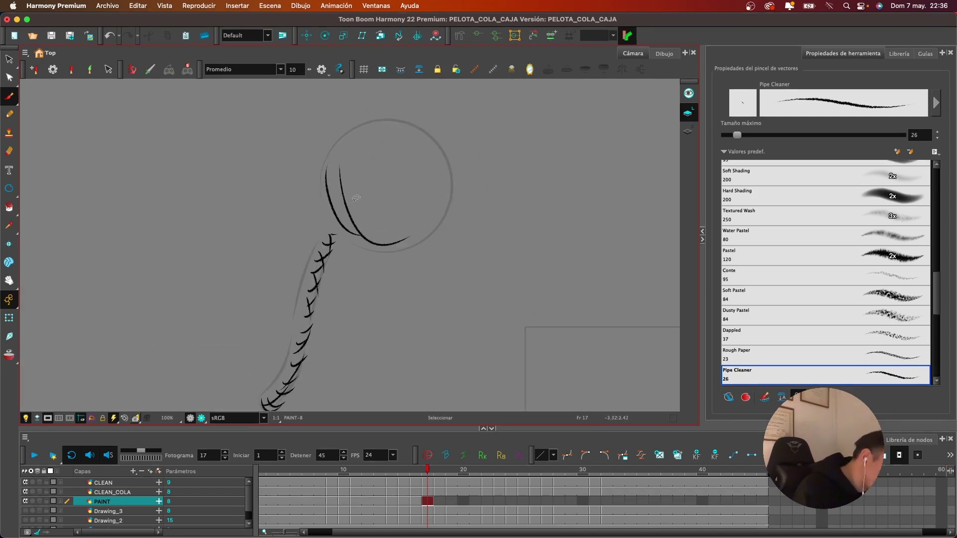
Hatch curved strokes across the round ball from its left side along the underside to the right edge at frame 17
mouse_move(329, 174)
mouse_down()
mouse_move(384, 246)
mouse_move(363, 224)
mouse_move(419, 245)
mouse_up()
mouse_move(377, 195)
mouse_down()
mouse_move(390, 220)
mouse_move(449, 215)
mouse_up()
mouse_move(393, 187)
mouse_down()
mouse_move(456, 197)
mouse_move(448, 183)
mouse_up()
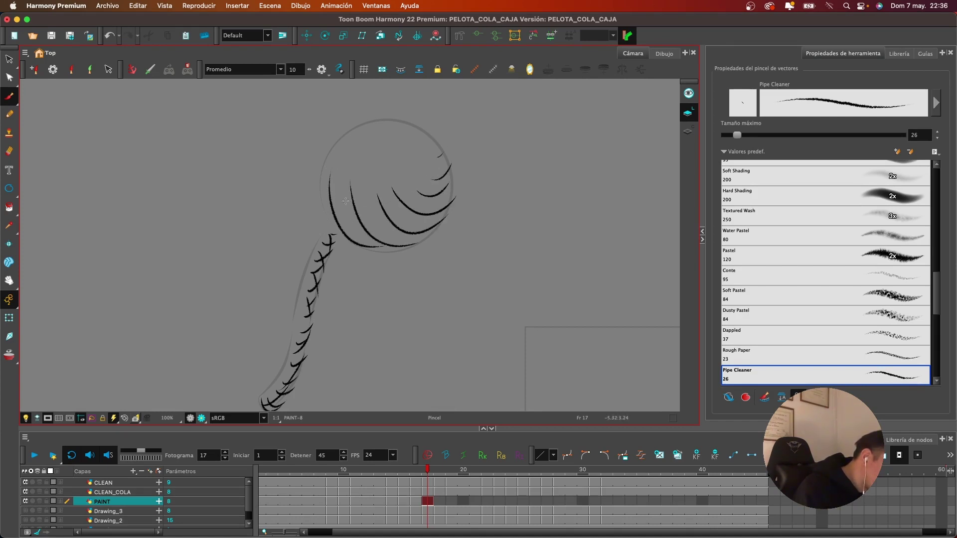
Cross the ball's hatching with opposite curved strokes along its underside and right edge at frame 17
drag(335, 196, 371, 206)
mouse_move(350, 233)
mouse_down()
mouse_move(377, 246)
mouse_move(429, 197)
mouse_up()
mouse_move(428, 232)
mouse_down()
mouse_move(445, 168)
mouse_move(453, 202)
mouse_up()
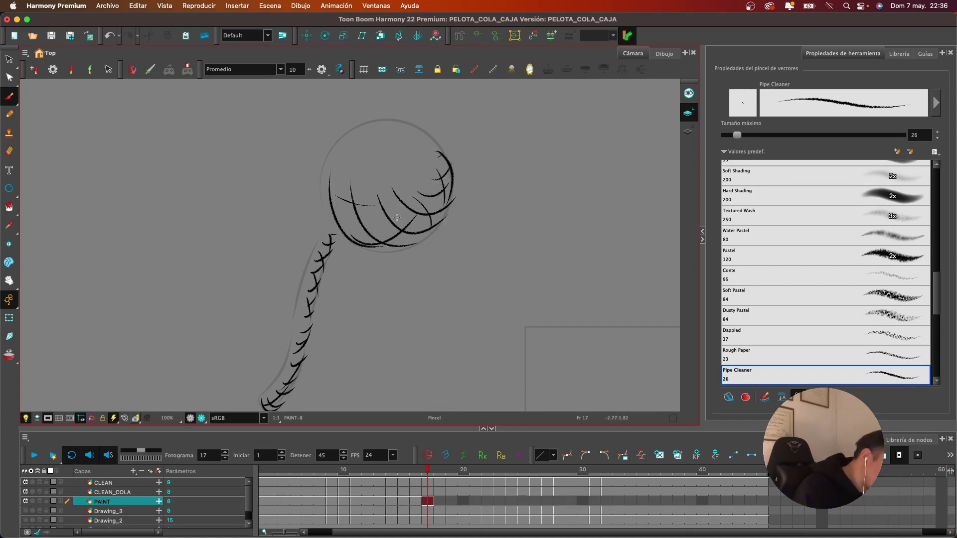
mouse_move(341, 222)
mouse_down()
mouse_move(403, 206)
mouse_move(407, 245)
mouse_up()
drag(437, 162, 451, 186)
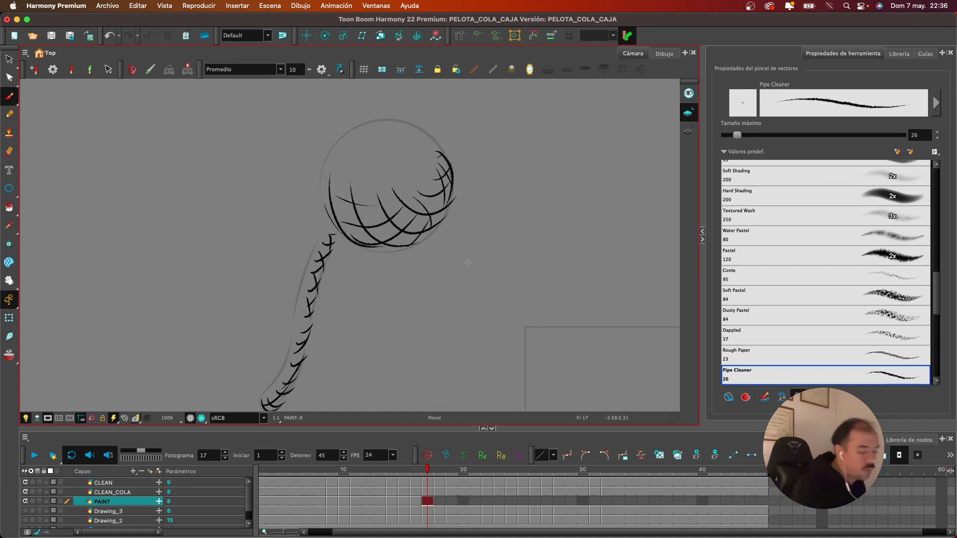
scroll(412, 258, down, 5)
scroll(474, 267, up, 3)
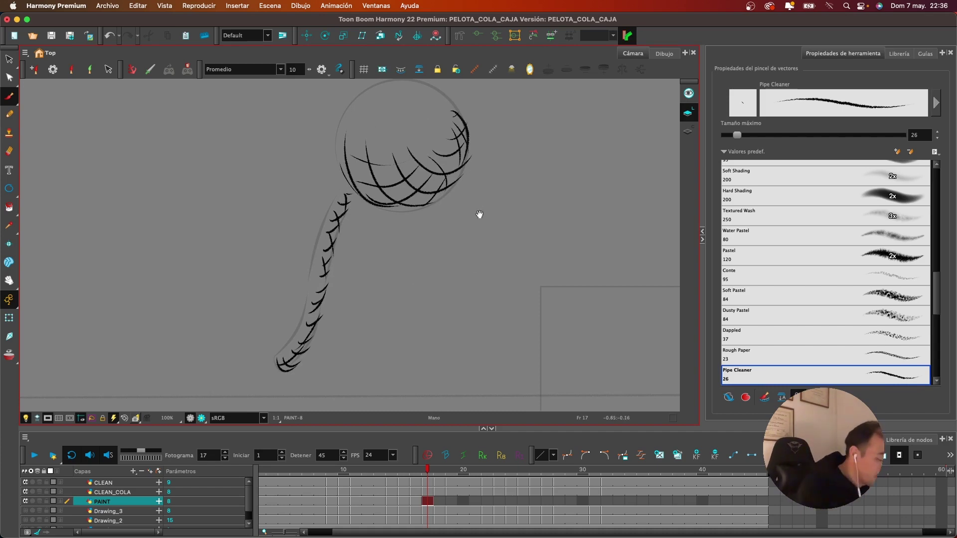
scroll(450, 250, down, 4)
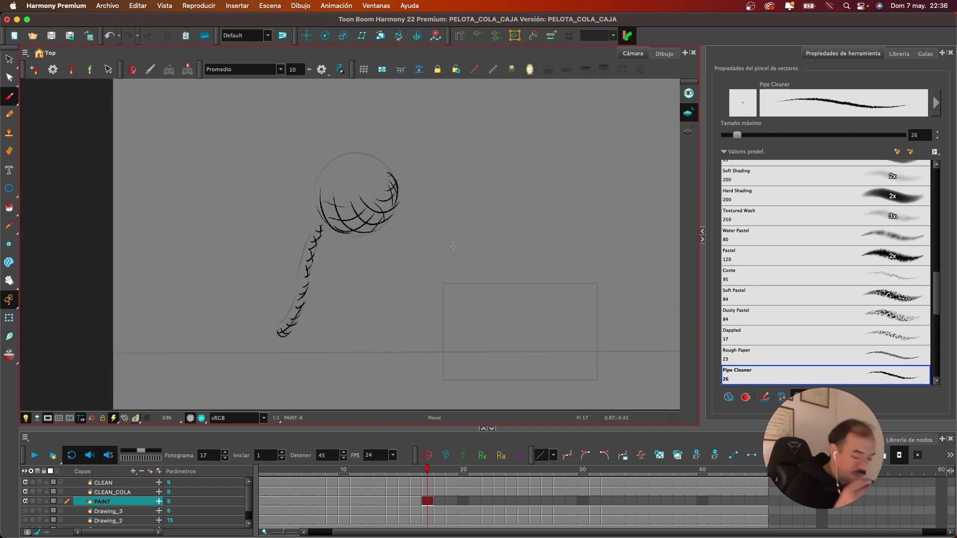
Hatch the tail with short curved strokes from its tip up to the ball on PAINT at frame 18
click(440, 502)
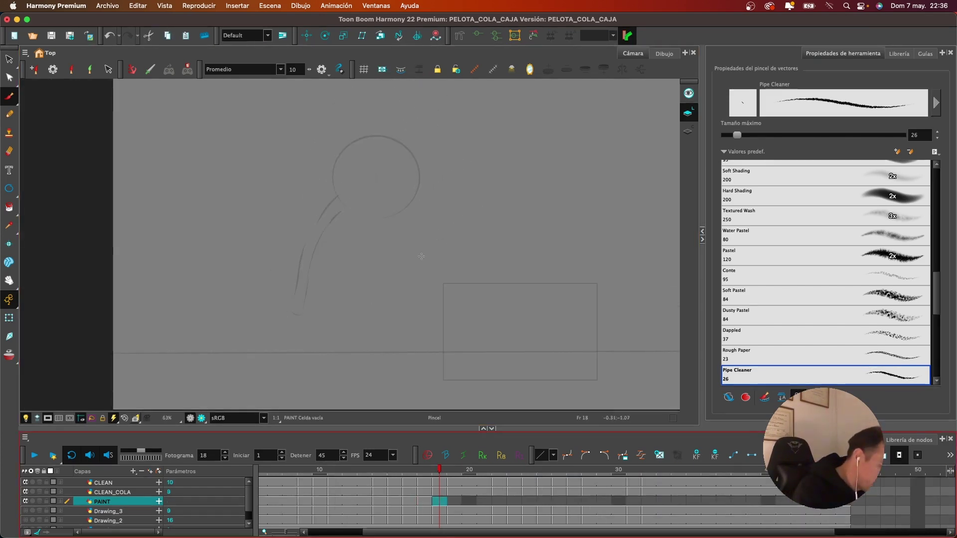
scroll(366, 264, up, 2)
scroll(365, 264, up, 1)
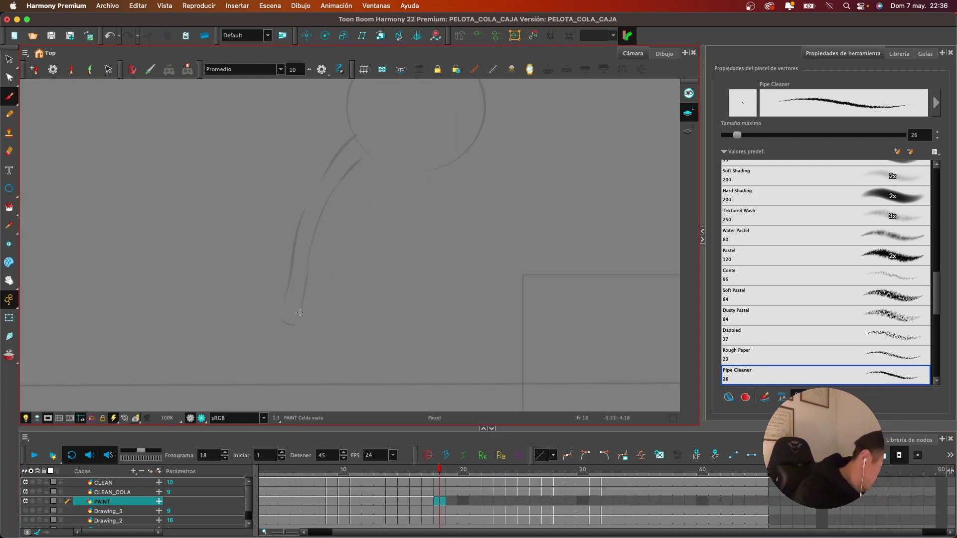
mouse_move(279, 315)
mouse_down()
mouse_move(298, 325)
mouse_move(301, 315)
mouse_up()
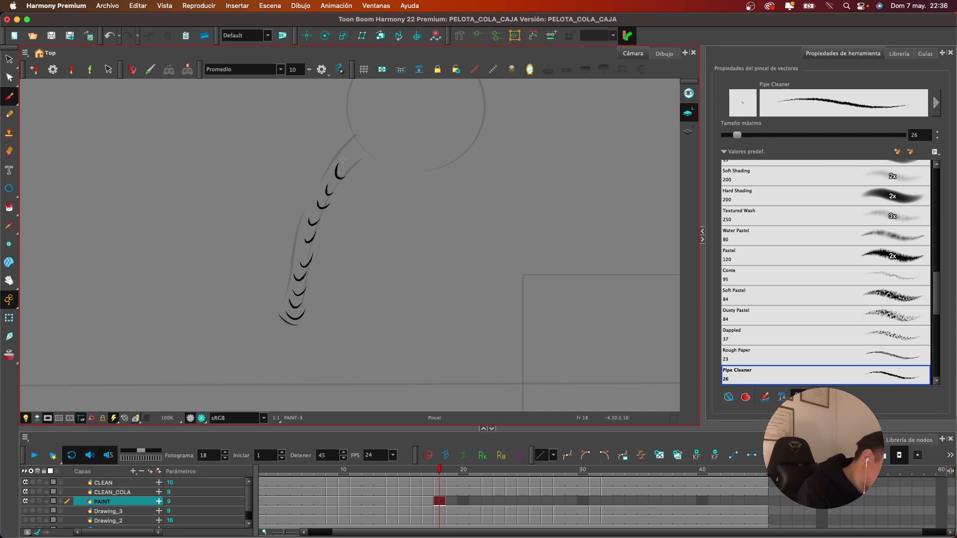
Cross the tail's hatching with opposite short strokes from the ball down to the tip at frame 18
drag(343, 159, 353, 163)
mouse_move(354, 149)
mouse_down()
mouse_move(367, 153)
mouse_move(341, 186)
mouse_up()
drag(333, 170, 318, 226)
drag(305, 221, 311, 239)
drag(299, 278, 308, 247)
drag(288, 313, 297, 282)
drag(298, 317, 302, 298)
Hatch long curved strokes across the round ball from its left side to the right edge at frame 18
drag(464, 169, 402, 261)
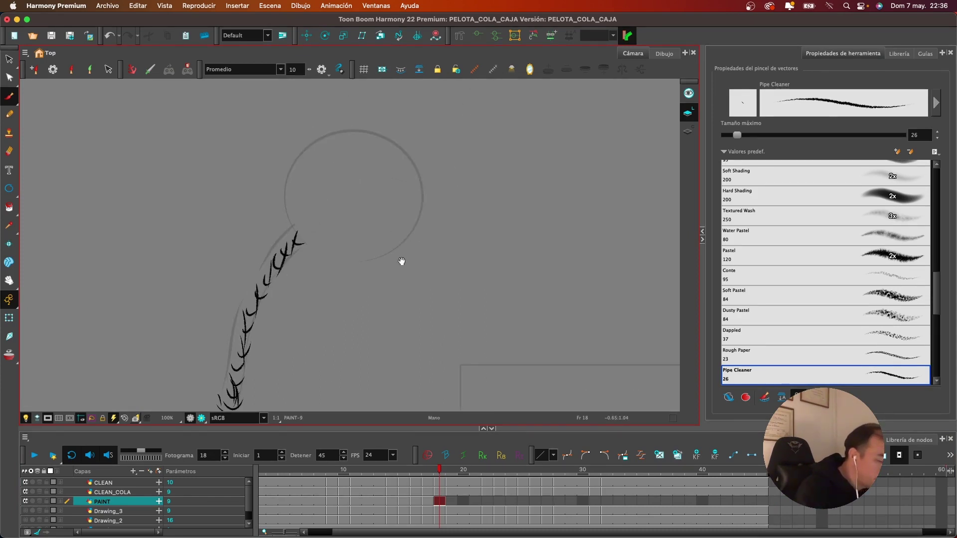
drag(292, 165, 331, 261)
key(super+z)
mouse_move(289, 179)
mouse_down()
mouse_move(288, 197)
mouse_move(329, 254)
mouse_move(356, 258)
mouse_up()
mouse_move(318, 194)
mouse_down()
mouse_move(383, 259)
mouse_move(394, 241)
mouse_up()
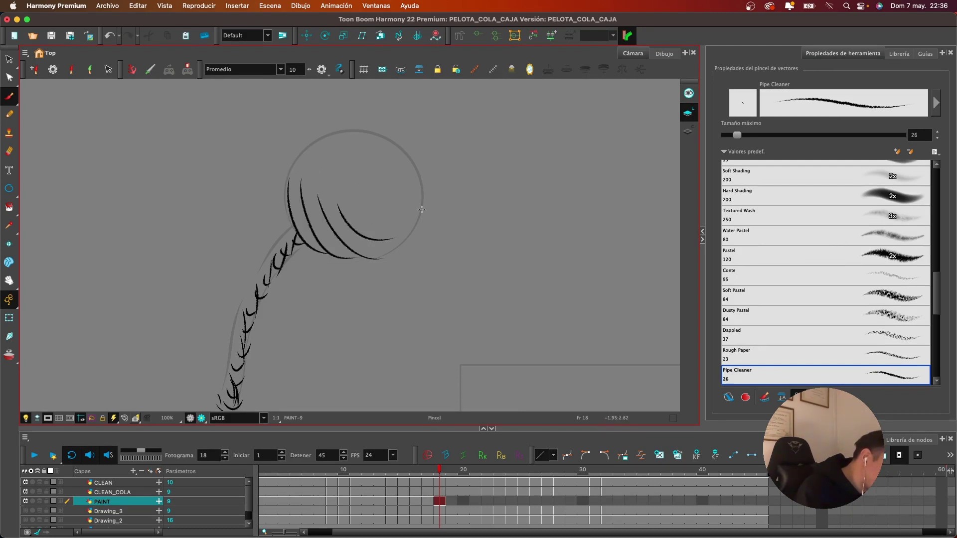
mouse_move(366, 199)
mouse_down()
mouse_move(415, 225)
mouse_move(419, 211)
mouse_up()
Cross the round ball's hatching with opposite curved strokes along its underside and right edge at frame 18, undoing the last stroke
drag(319, 208, 344, 204)
drag(297, 212, 371, 215)
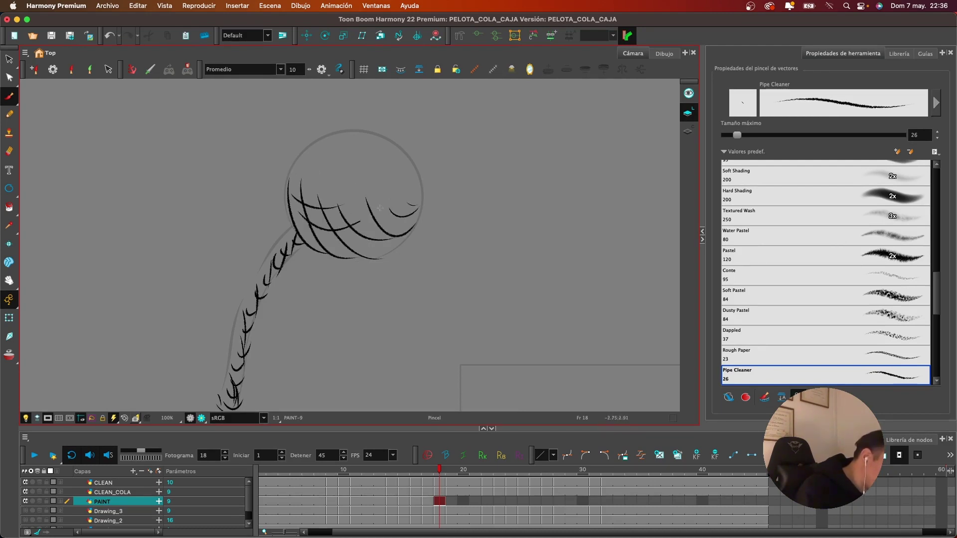
drag(327, 255, 390, 216)
drag(381, 257, 409, 204)
mouse_move(399, 236)
mouse_down()
mouse_move(417, 186)
mouse_move(420, 207)
mouse_up()
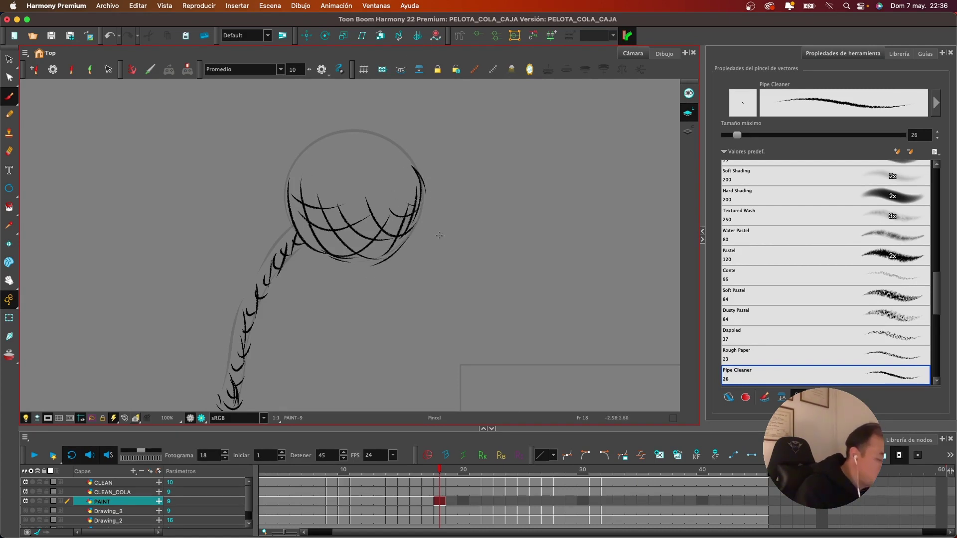
key(super+z)
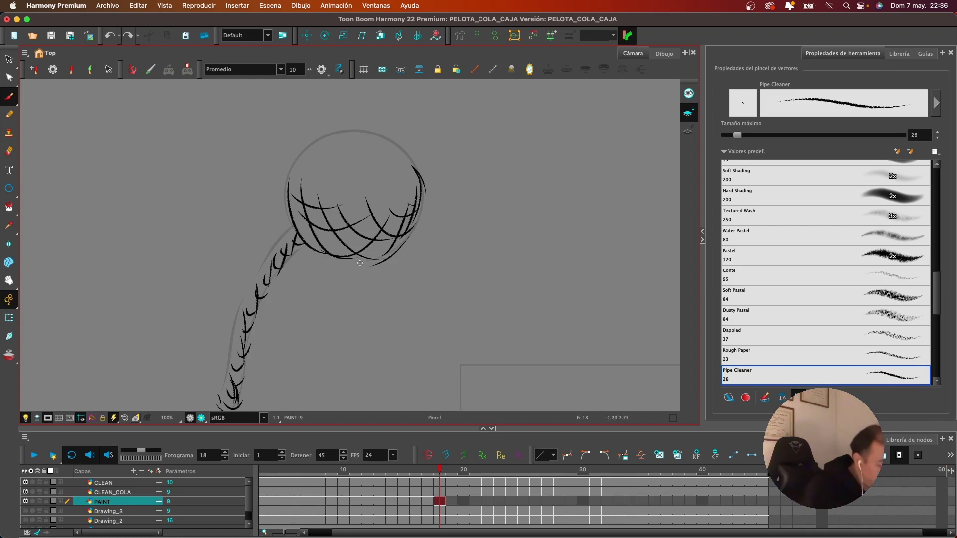
Go back to frame 11 and undo the stray stroke under the flattened ball's left side
drag(407, 469, 351, 472)
key(space)
drag(404, 231, 474, 160)
key(2)
key(2)
drag(380, 323, 343, 229)
key(1)
key(1)
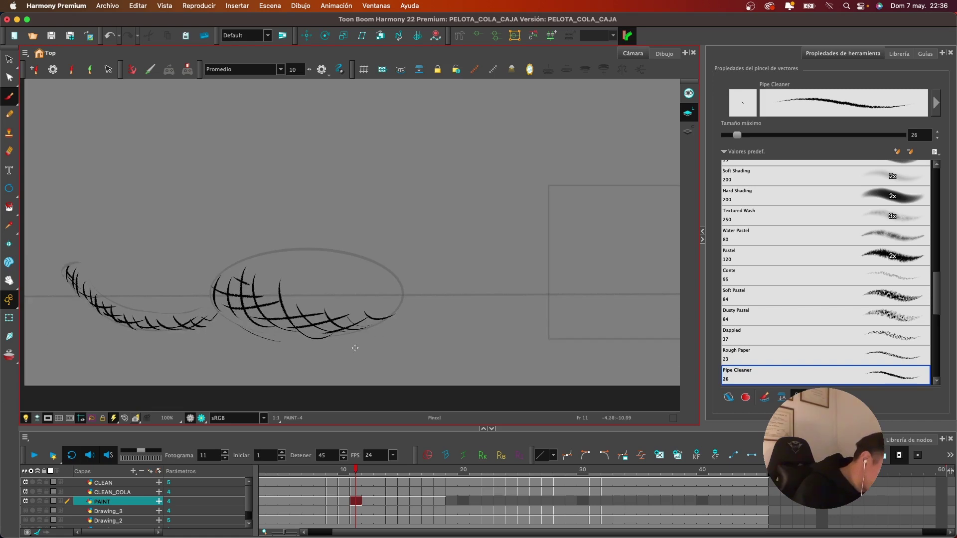
key(super+z)
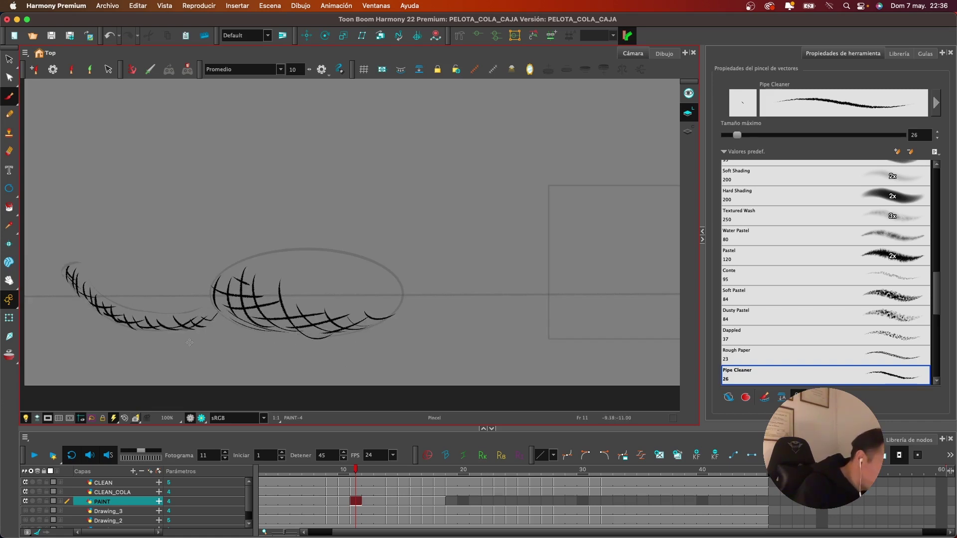
Add a curved stroke along the ball's lower-left underside on PAINT at frame 7
click(339, 469)
drag(339, 469, 313, 475)
mouse_move(240, 286)
mouse_down()
mouse_move(269, 323)
mouse_move(304, 335)
mouse_up()
key(super+z)
drag(249, 308, 322, 332)
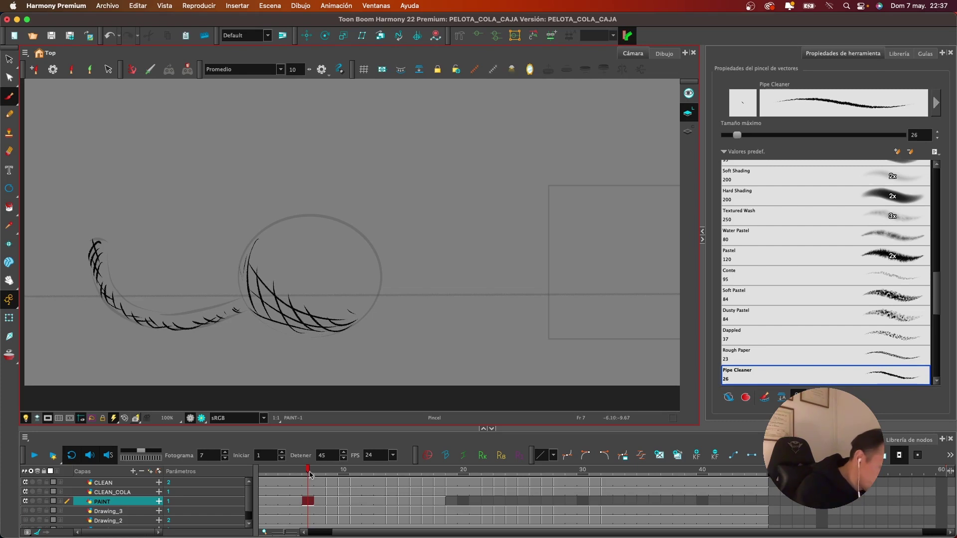
Delete the oval ball's hatching at frame 16, keeping the tail's strokes
mouse_move(310, 472)
mouse_down()
mouse_move(426, 473)
mouse_move(381, 474)
mouse_move(415, 467)
mouse_up()
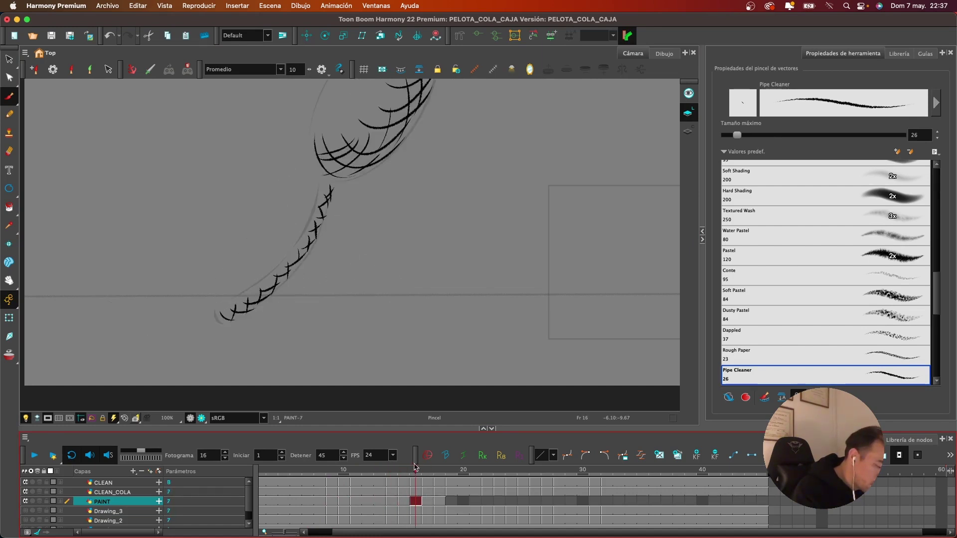
scroll(477, 336, up, 5)
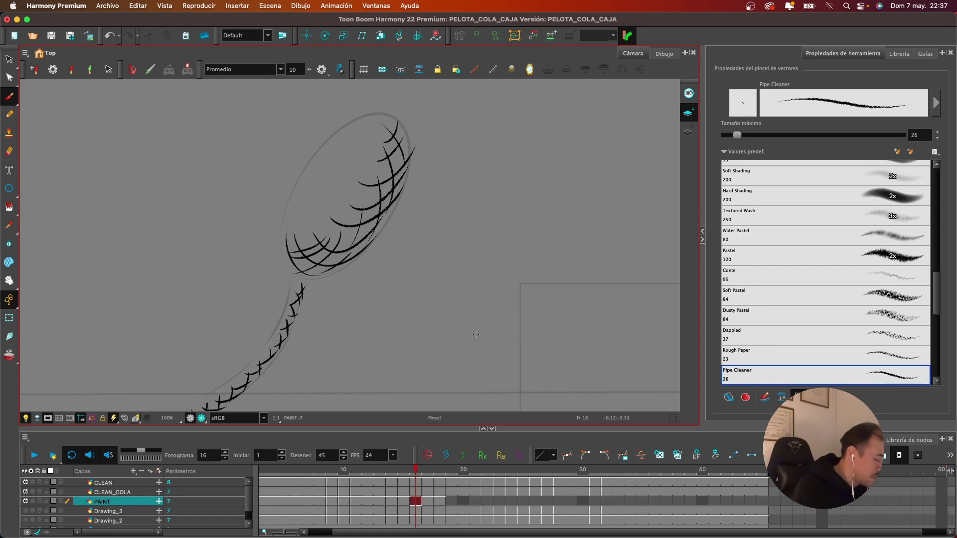
key(alt+s)
mouse_move(417, 120)
mouse_down()
mouse_move(299, 175)
mouse_move(279, 264)
mouse_move(428, 125)
mouse_move(394, 99)
mouse_up()
key(Delete)
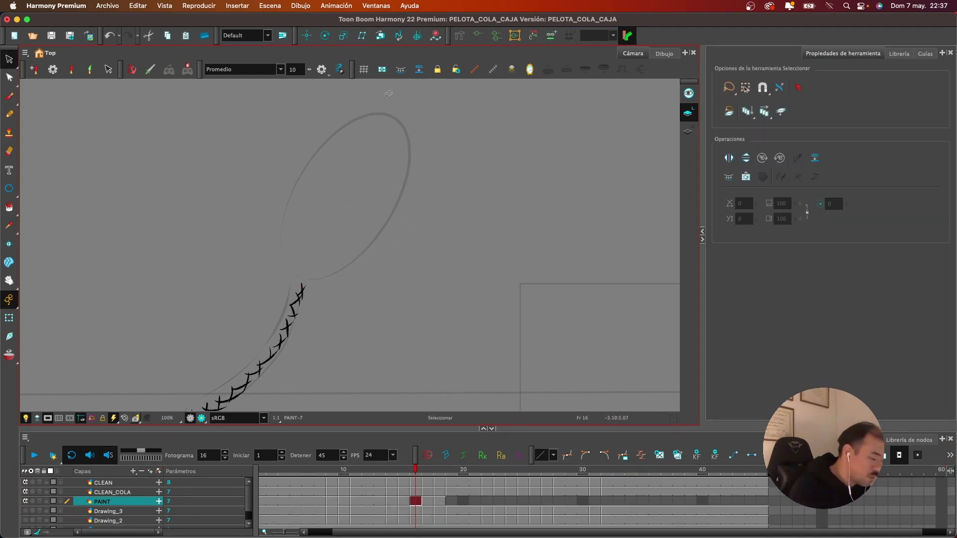
Hatch the oval ball with new curved Pipe Cleaner strokes from its left edge across to the right edge at frame 16
click(9, 96)
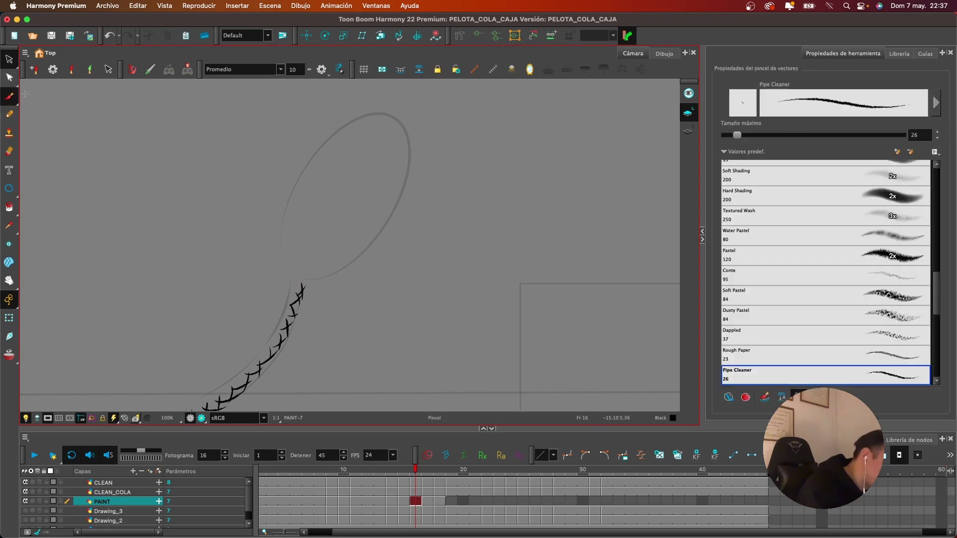
drag(287, 210, 299, 282)
key(super+z)
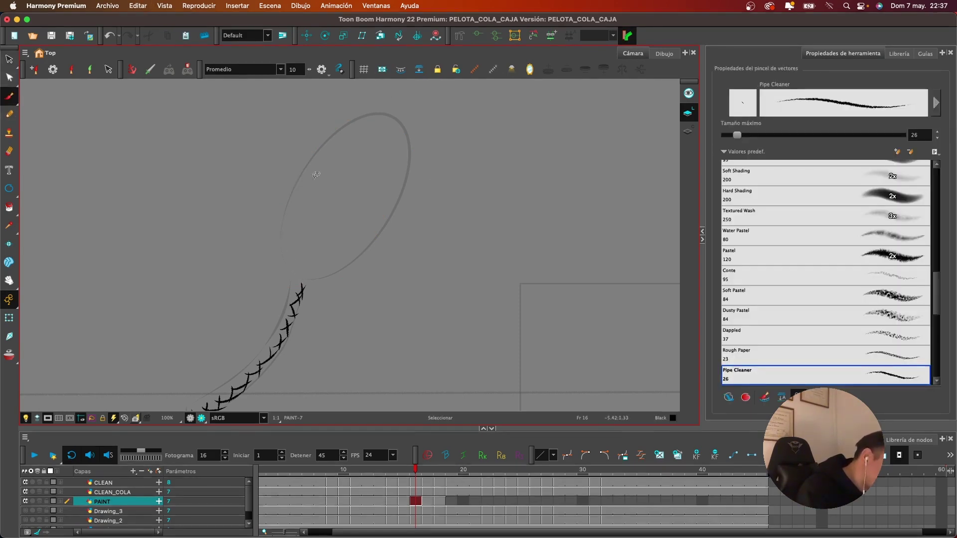
key(super+shift+z)
key(super+z)
drag(319, 159, 300, 271)
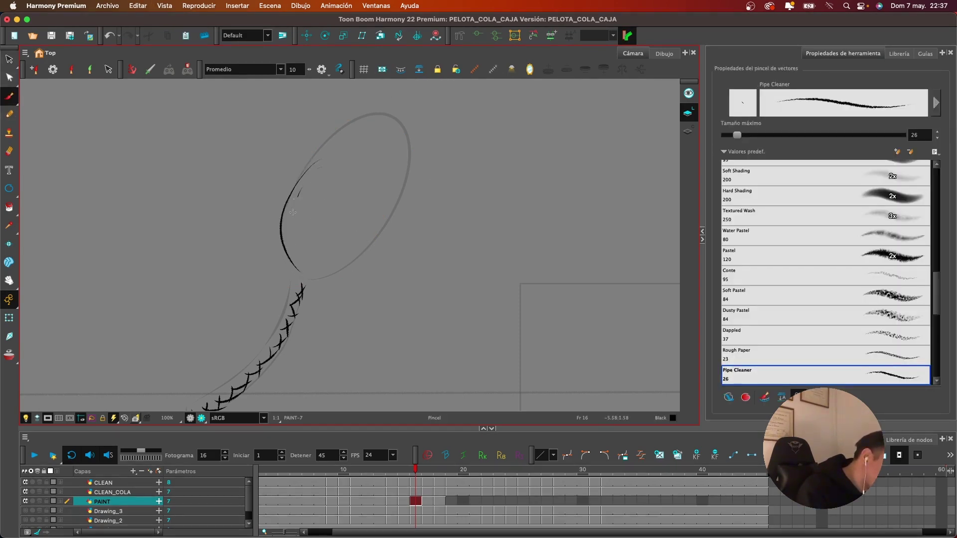
mouse_move(299, 198)
mouse_down()
mouse_move(339, 271)
mouse_move(371, 245)
mouse_up()
mouse_move(335, 182)
mouse_down()
mouse_move(384, 225)
mouse_move(375, 223)
mouse_up()
mouse_move(375, 186)
mouse_down()
mouse_move(385, 201)
mouse_move(404, 203)
mouse_up()
drag(390, 178, 410, 192)
Cross the oval ball's new hatching with opposite strokes along its underside and up the right edge at frame 16
drag(289, 209, 359, 267)
drag(374, 221, 355, 254)
drag(385, 193, 374, 221)
drag(354, 228, 374, 213)
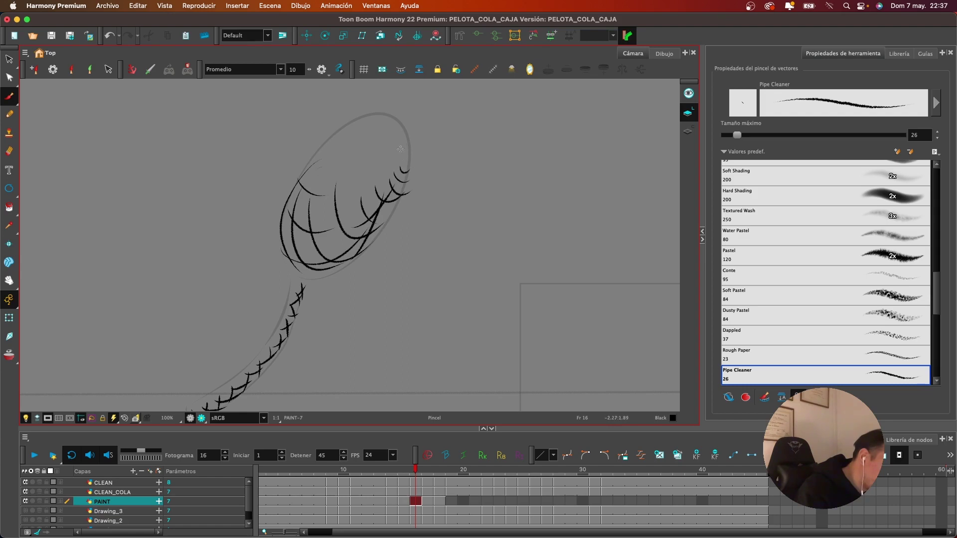
drag(405, 159, 400, 194)
mouse_move(392, 184)
mouse_down()
mouse_move(385, 218)
mouse_move(295, 279)
mouse_up()
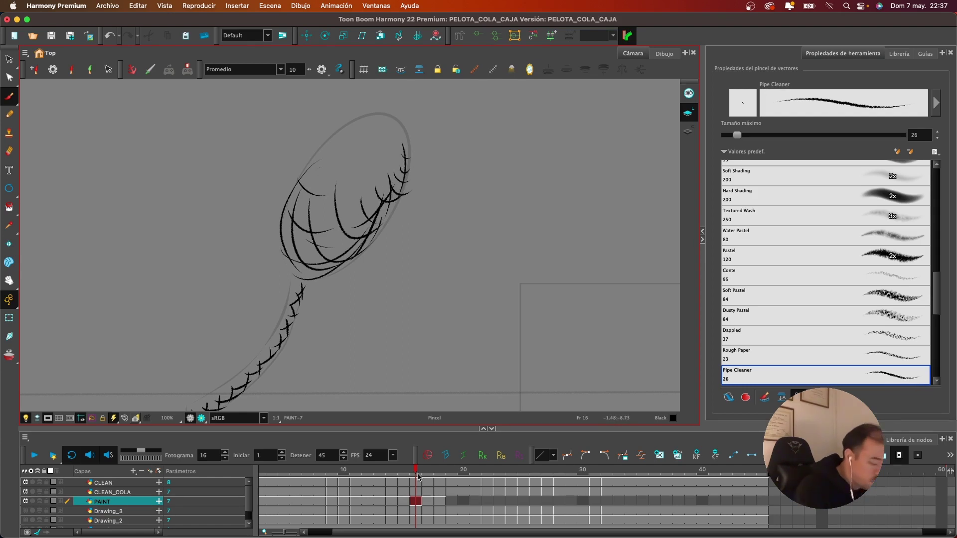
Compare the ball's shading at frames 15 and 16, and erase the outermost stroke along the oval ball's left edge at frame 16
click(399, 472)
mouse_move(398, 473)
mouse_down()
mouse_move(415, 476)
mouse_move(405, 476)
mouse_up()
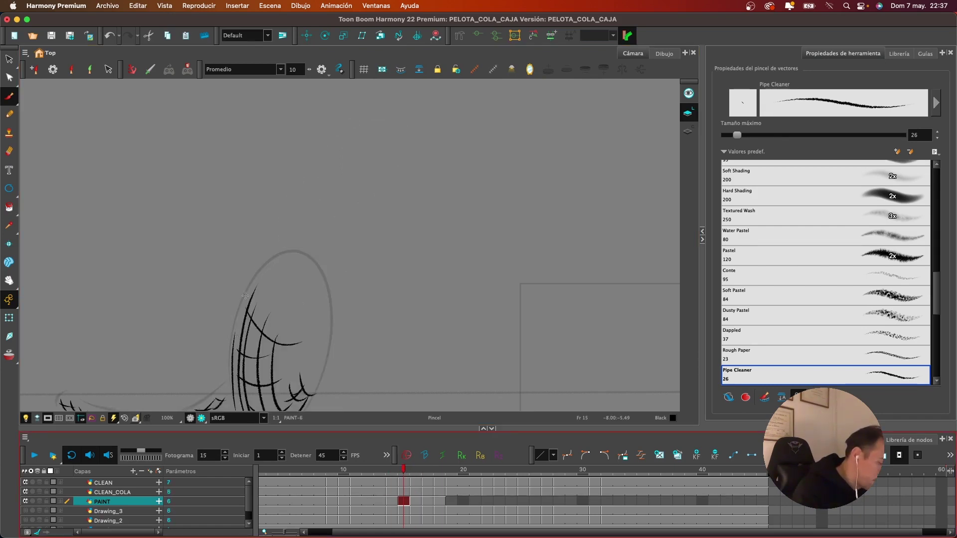
scroll(414, 315, down, 5)
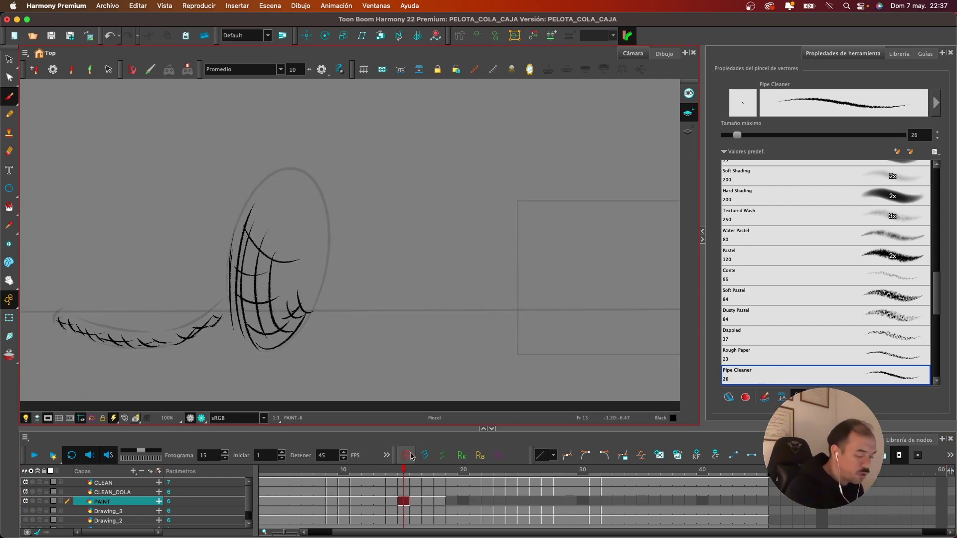
drag(403, 473, 415, 473)
drag(473, 215, 484, 299)
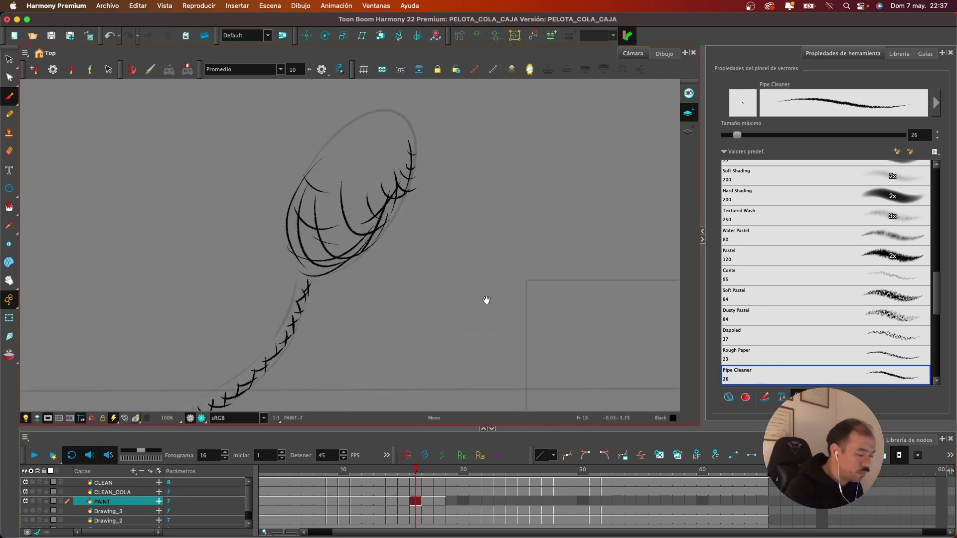
key(1)
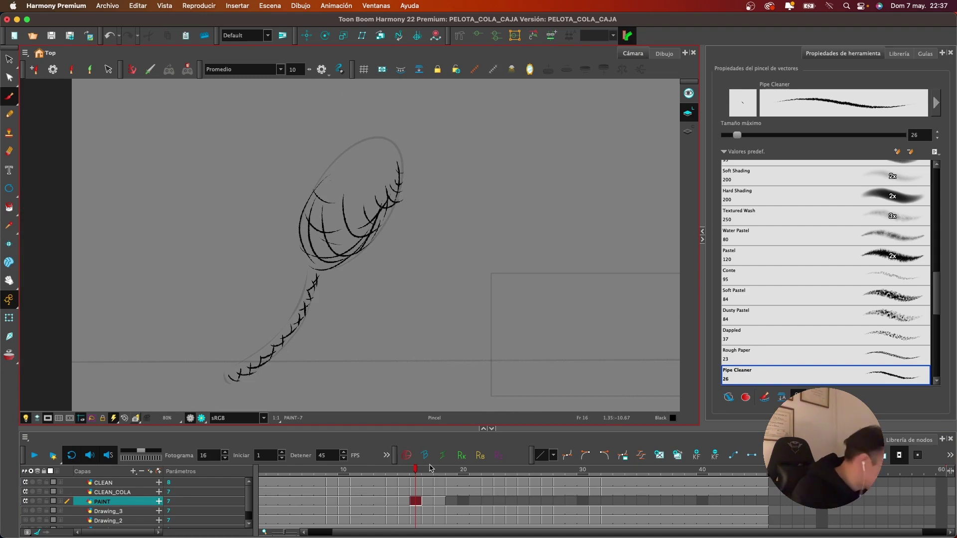
key(alt+e)
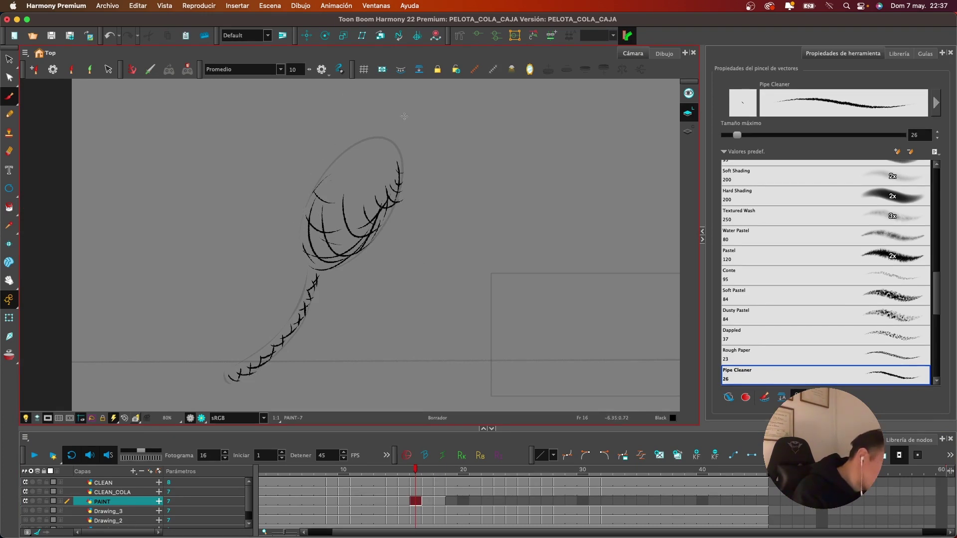
Cross-hatch the tail with short curved strokes between its tip and the ball on PAINT at frame 19
mouse_move(415, 470)
mouse_down()
mouse_move(394, 469)
mouse_move(451, 467)
mouse_move(417, 468)
mouse_move(439, 467)
mouse_up()
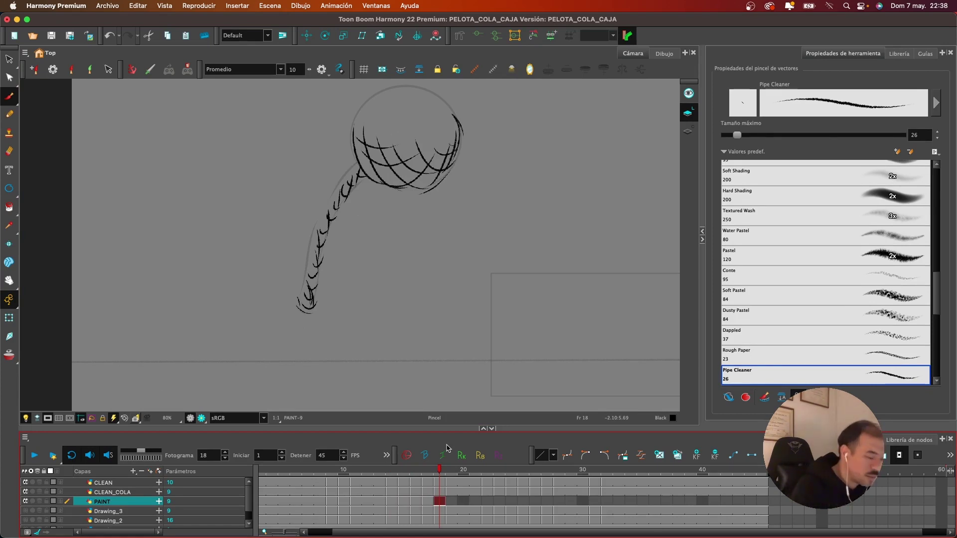
drag(563, 230, 519, 275)
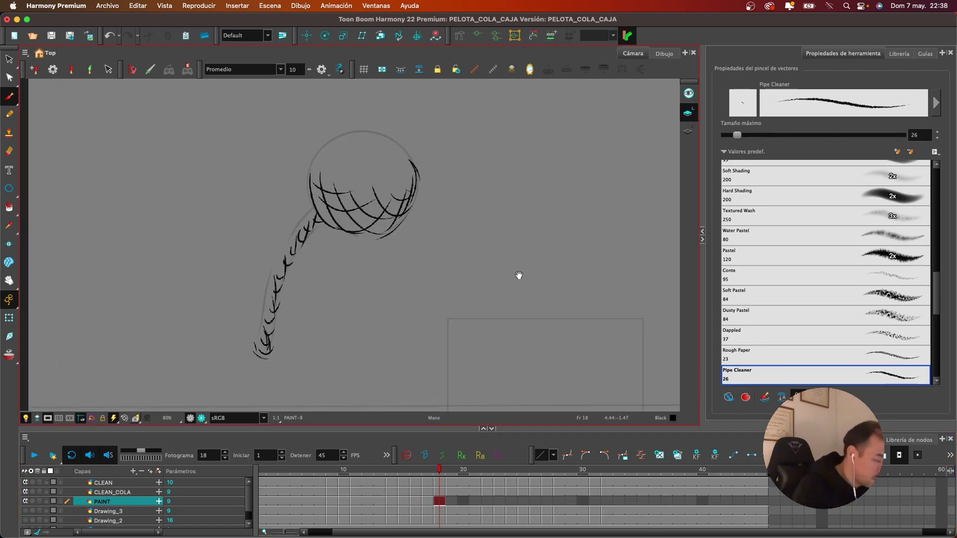
click(453, 501)
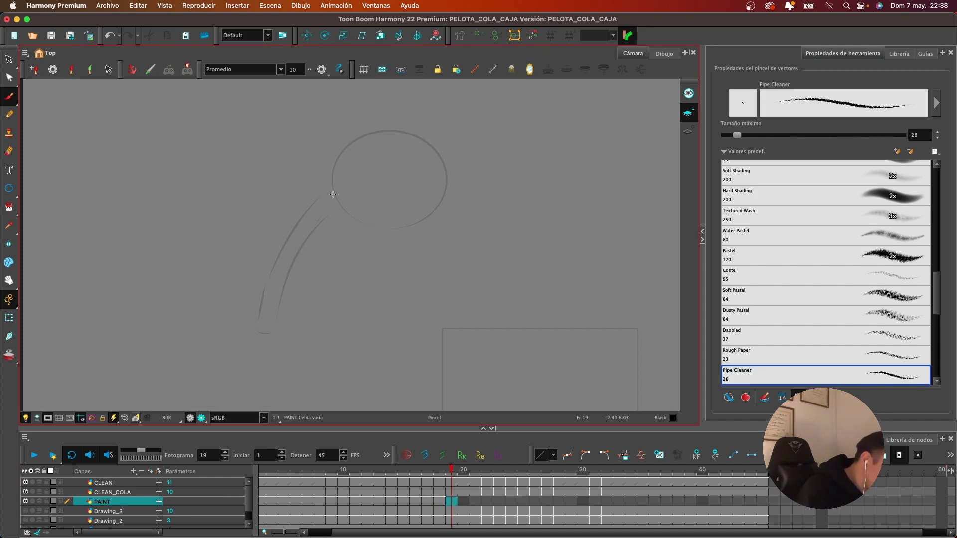
drag(260, 316, 276, 323)
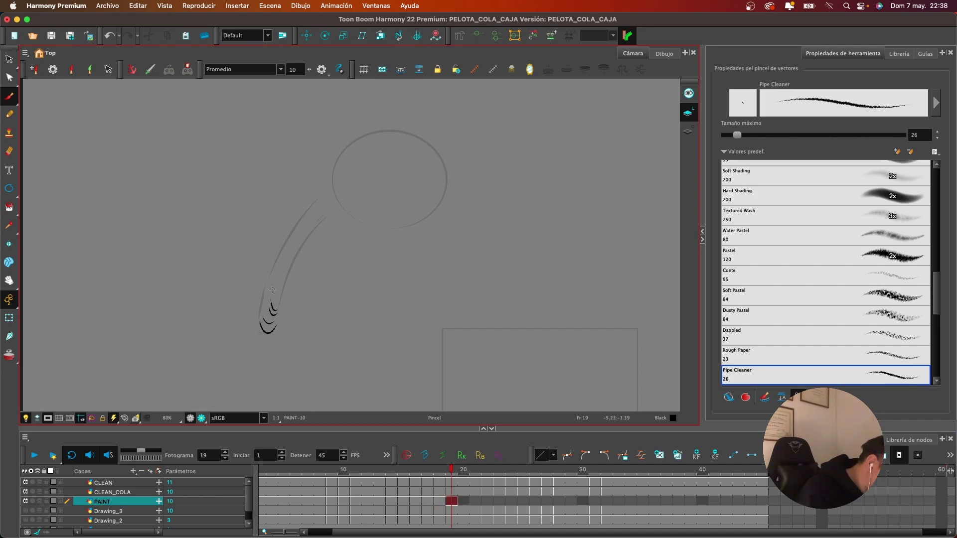
drag(291, 247, 296, 258)
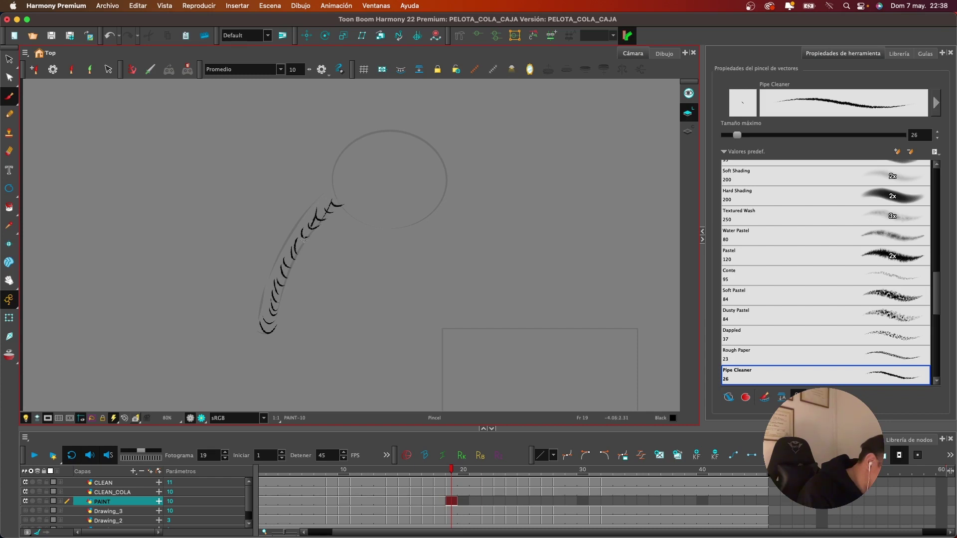
drag(311, 225, 299, 248)
drag(300, 229, 292, 263)
Start hatching the round ball with a curved stroke down its left side at frame 19
drag(395, 187, 360, 226)
key(2)
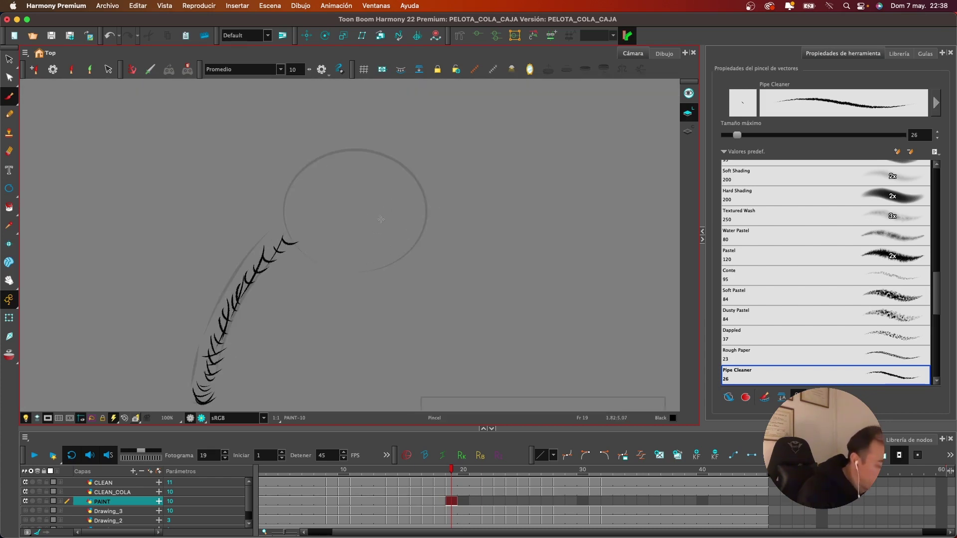
drag(323, 160, 297, 250)
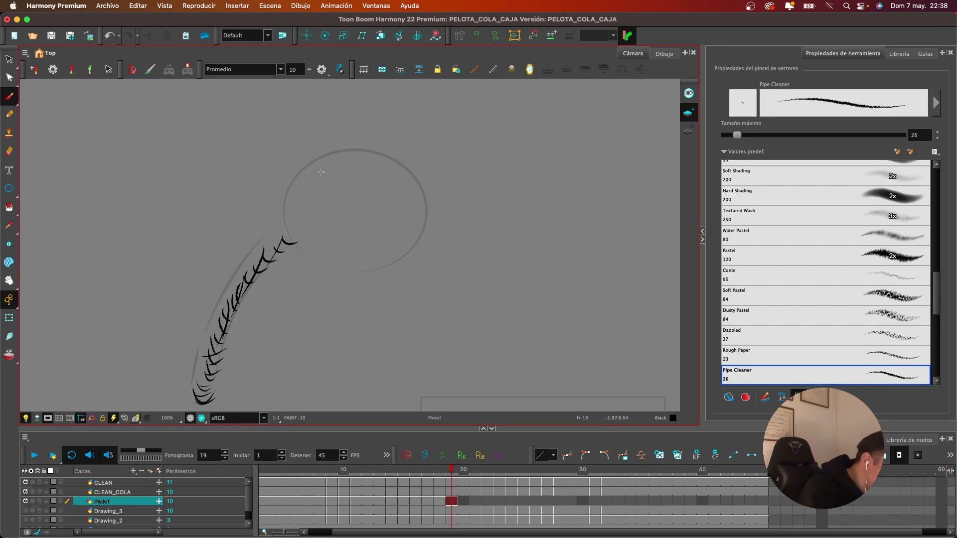
Crosshatch the left and lower parts of the ball at frame 19 of the PAINT layer with curved Pipe Cleaner strokes
mouse_move(317, 166)
mouse_down()
mouse_move(288, 251)
mouse_move(344, 267)
mouse_up()
mouse_move(342, 208)
mouse_down()
mouse_move(361, 267)
mouse_move(401, 257)
mouse_up()
drag(395, 233, 412, 245)
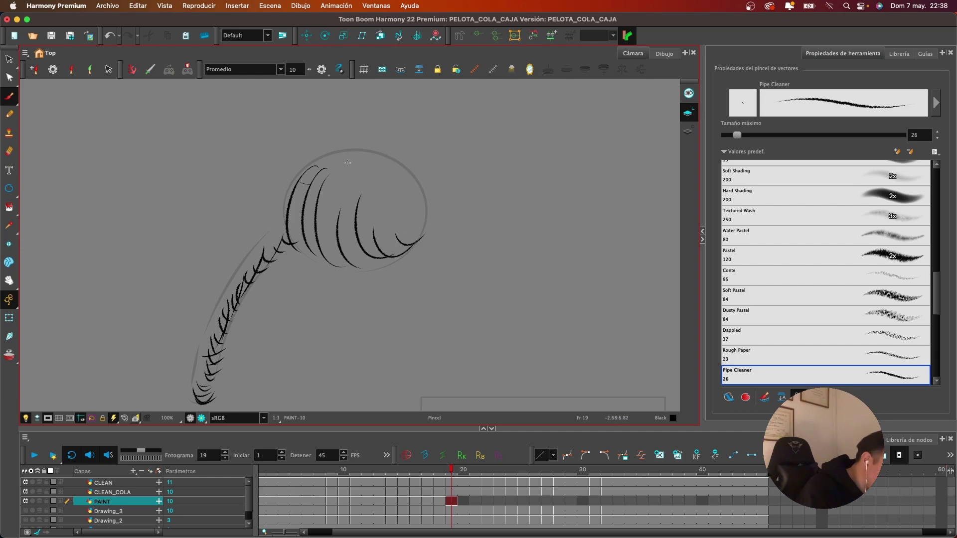
drag(290, 201, 366, 222)
drag(302, 242, 384, 225)
drag(344, 264, 417, 237)
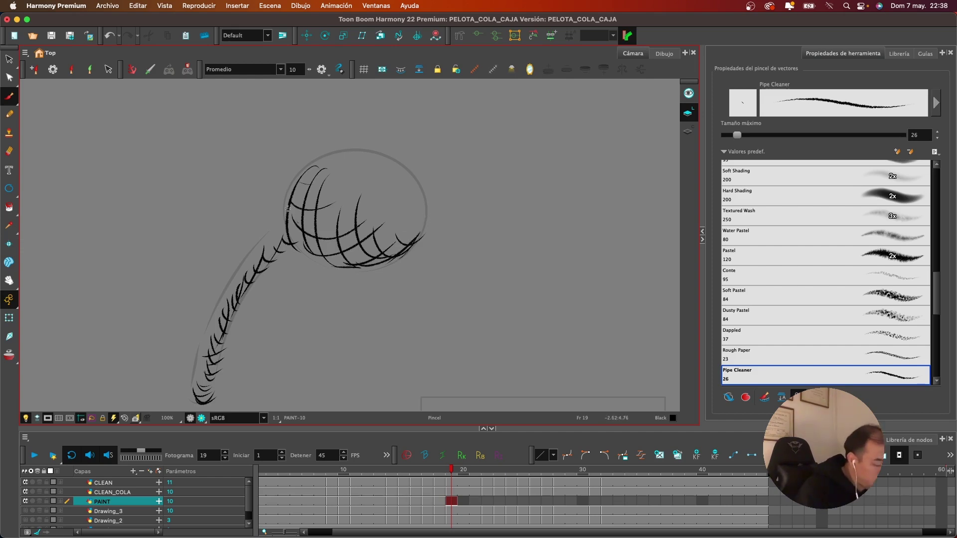
mouse_move(299, 202)
mouse_down()
mouse_move(298, 178)
mouse_move(315, 194)
mouse_up()
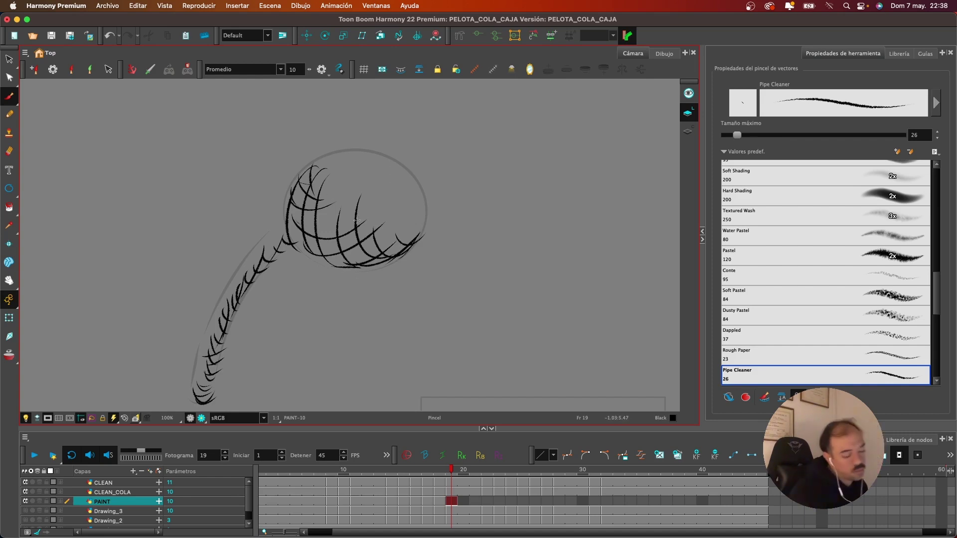
At frame 22 of the PAINT layer, hatch the tail from its tip up to the ball with short crossing strokes
mouse_move(466, 308)
mouse_down()
mouse_move(453, 255)
mouse_move(495, 276)
mouse_up()
click(488, 501)
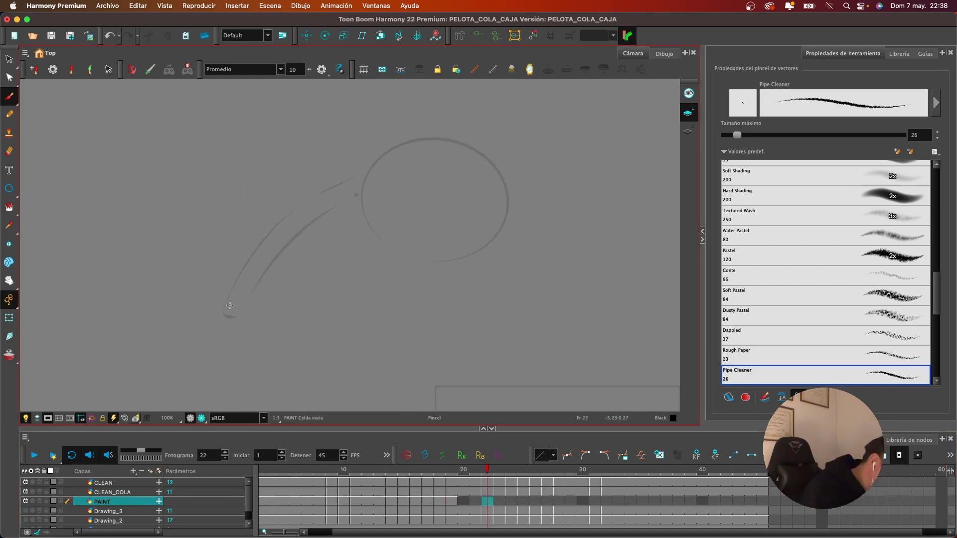
drag(228, 309, 248, 302)
drag(241, 284, 254, 288)
drag(263, 252, 268, 269)
mouse_move(273, 240)
mouse_down()
mouse_move(276, 258)
mouse_move(281, 250)
mouse_up()
drag(289, 225, 294, 243)
drag(340, 193, 343, 206)
mouse_move(355, 185)
mouse_down()
mouse_move(356, 198)
mouse_move(332, 207)
mouse_up()
drag(333, 197, 322, 218)
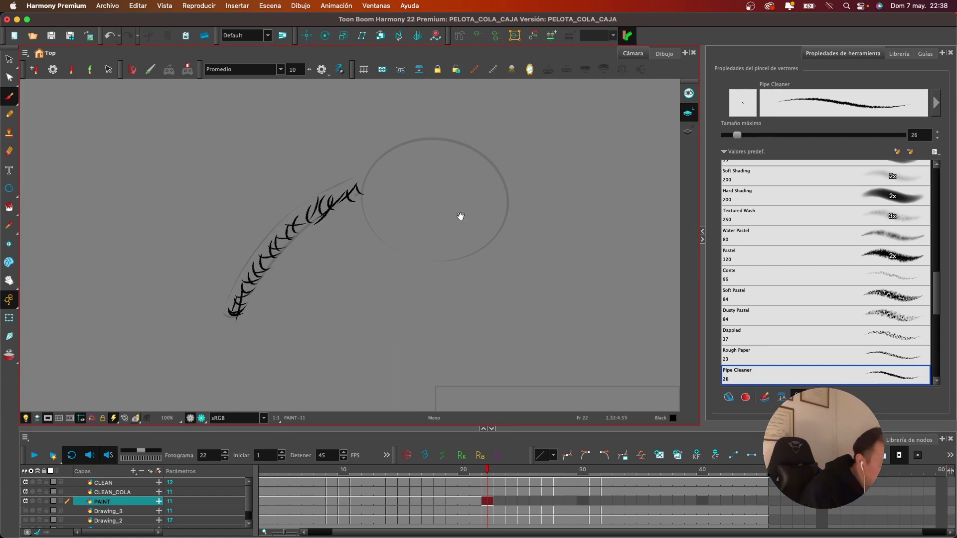
Draw a series of curved contour strokes across the ball's left and lower parts at frame 22
drag(461, 216, 403, 216)
mouse_move(355, 145)
mouse_down()
mouse_move(344, 141)
mouse_move(307, 225)
mouse_move(330, 161)
mouse_move(313, 229)
mouse_move(353, 241)
mouse_up()
key(super+z)
key(super+z)
key(super+z)
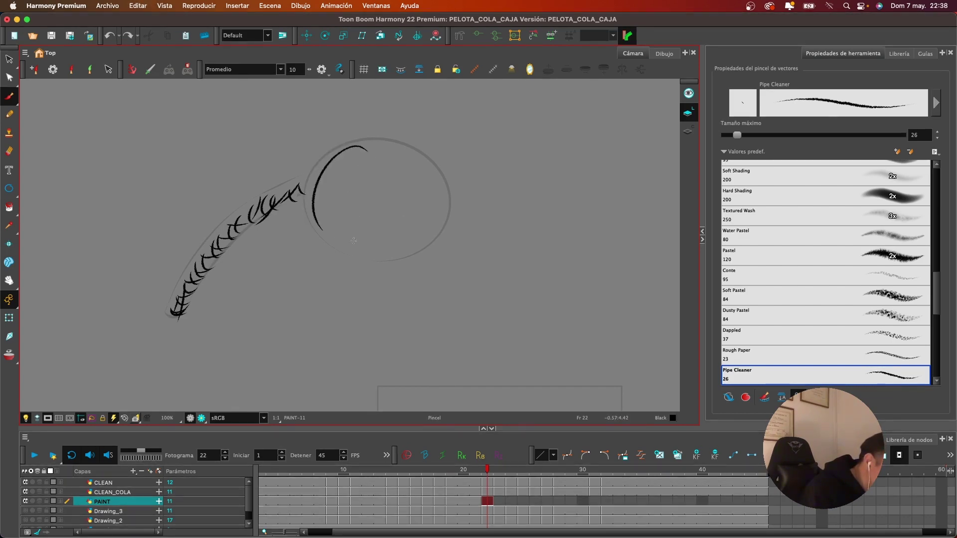
drag(322, 204, 324, 238)
mouse_move(351, 178)
mouse_down()
mouse_move(332, 219)
mouse_move(342, 250)
mouse_up()
mouse_move(367, 183)
mouse_down()
mouse_move(349, 221)
mouse_move(361, 246)
mouse_up()
mouse_move(371, 202)
mouse_down()
mouse_move(394, 249)
mouse_move(424, 243)
mouse_up()
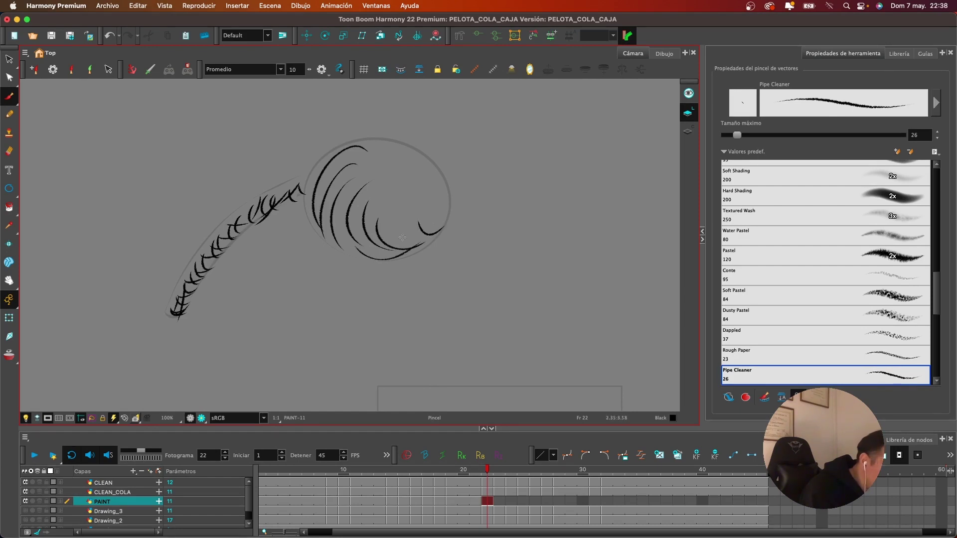
Cross the ball's contour strokes at frame 22 with opposing arcs and erase the stray hatching under the tail near the ball
drag(339, 142, 348, 172)
mouse_move(313, 178)
mouse_down()
mouse_move(337, 196)
mouse_move(372, 192)
mouse_up()
drag(313, 204, 374, 214)
drag(323, 230, 399, 224)
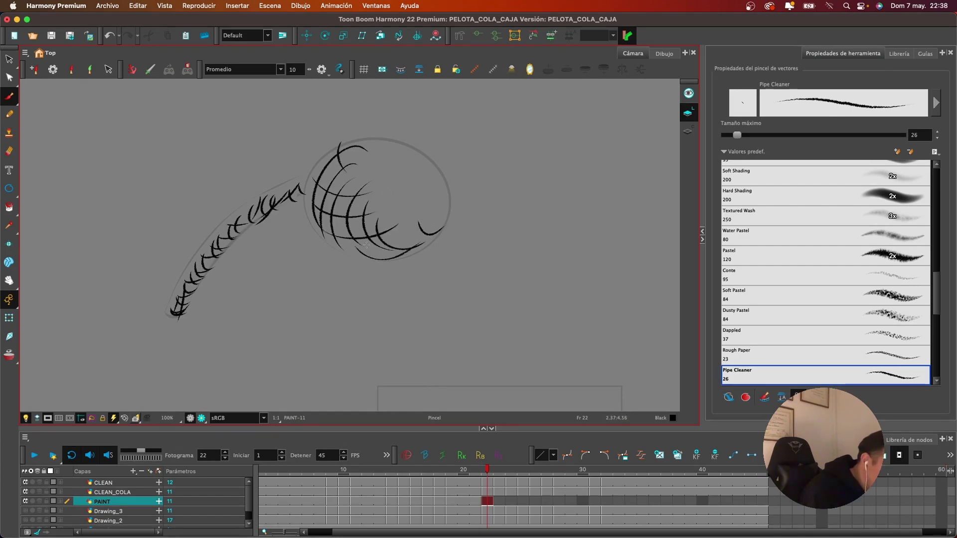
drag(370, 256, 418, 228)
mouse_move(389, 255)
mouse_down()
mouse_move(433, 220)
mouse_move(428, 242)
mouse_up()
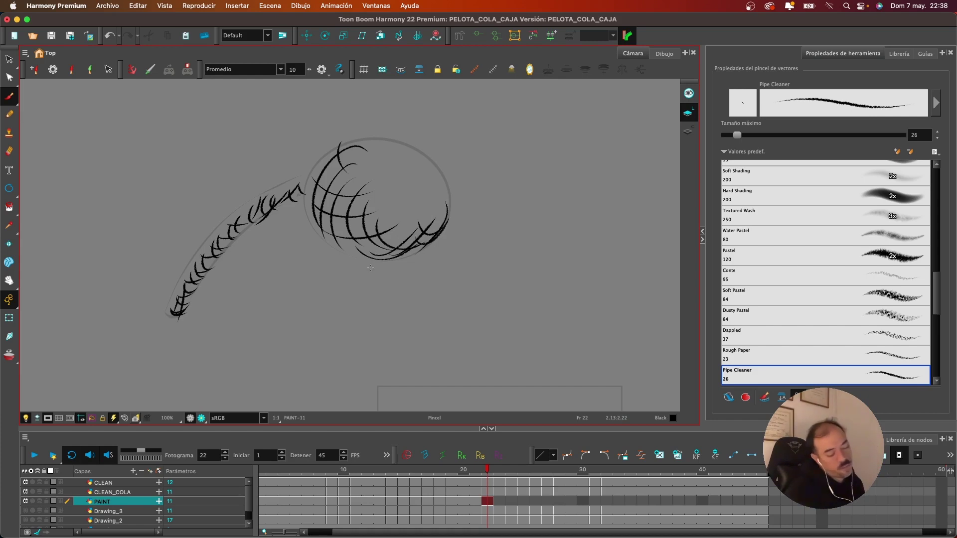
key(alt+e)
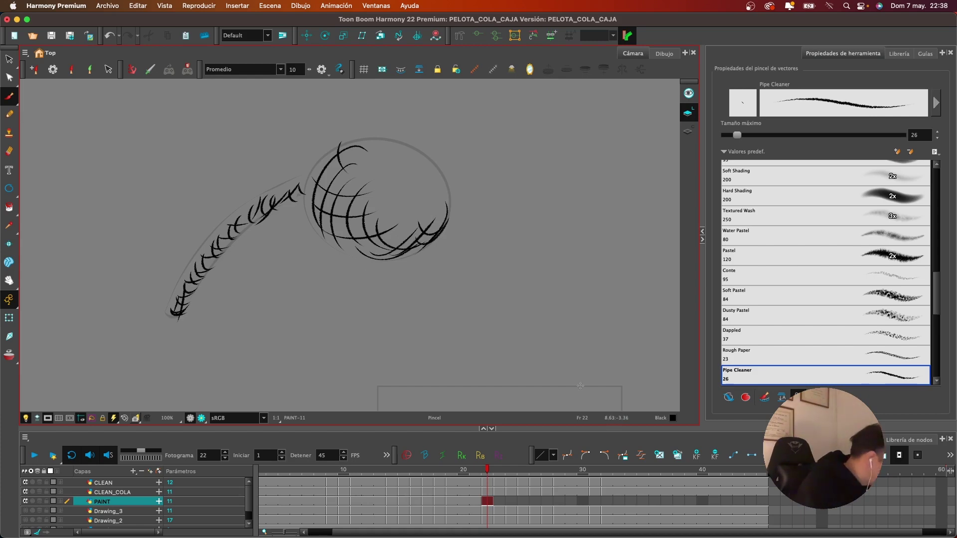
drag(302, 201, 252, 229)
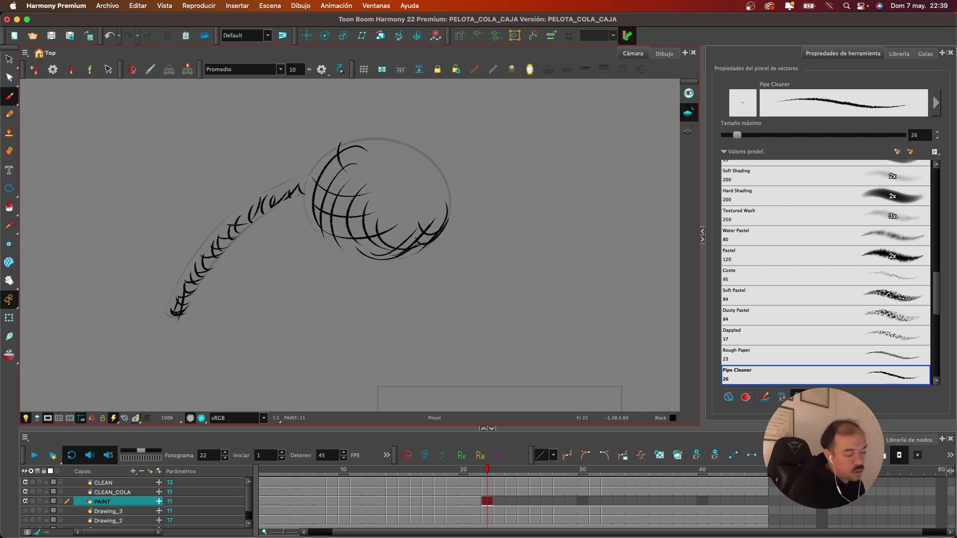
At frame 23 of the PAINT layer, draw curved contour strokes along the lower-left side of the stretched ball
click(501, 501)
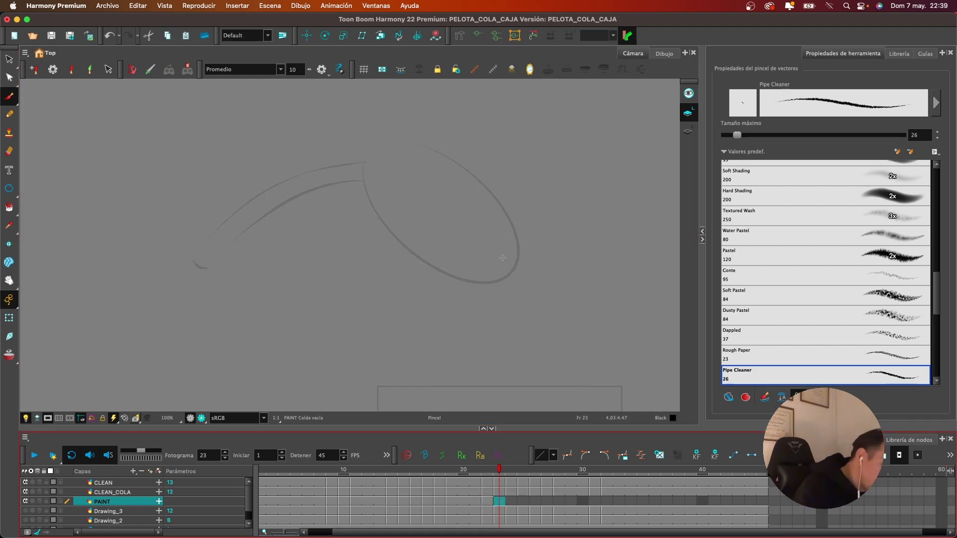
mouse_move(441, 165)
mouse_down()
mouse_move(420, 150)
mouse_move(366, 210)
mouse_move(381, 148)
mouse_move(366, 205)
mouse_move(414, 244)
mouse_up()
key(super+z)
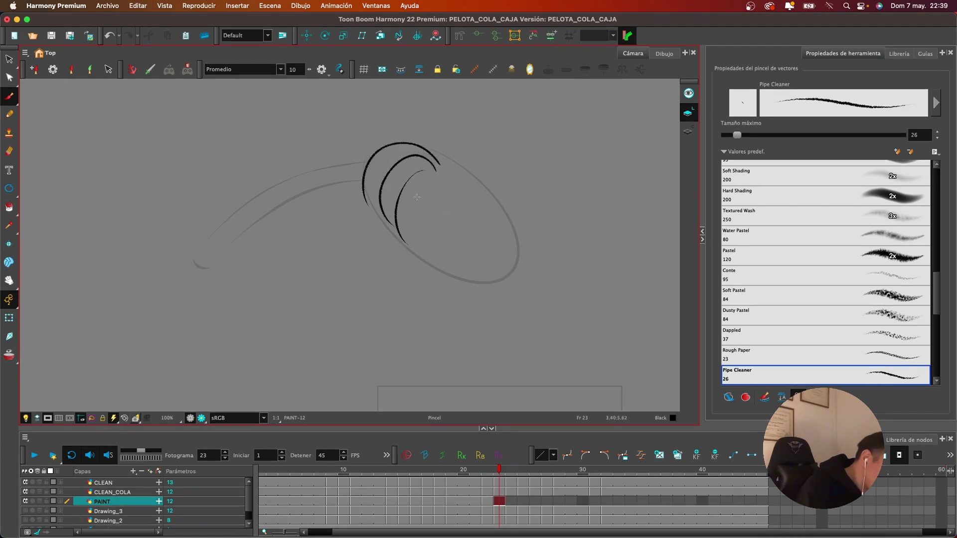
drag(420, 195, 406, 244)
drag(444, 202, 430, 262)
mouse_move(441, 227)
mouse_down()
mouse_move(453, 273)
mouse_move(487, 272)
mouse_up()
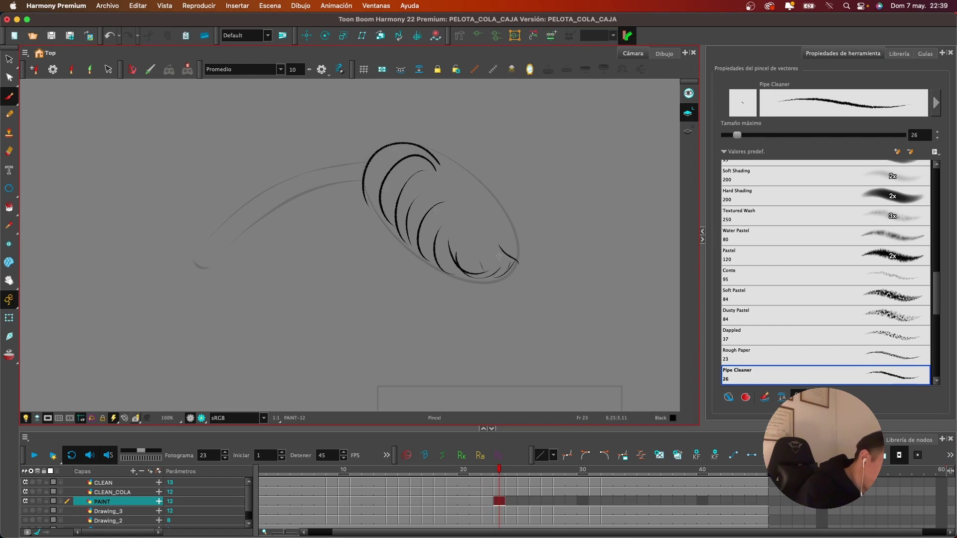
Cross the stretched ball's contour strokes at frame 23 with opposing arcs and refine the hatching at its upper-left edge
mouse_move(483, 252)
mouse_down()
mouse_move(434, 256)
mouse_move(379, 206)
mouse_up()
mouse_move(438, 212)
mouse_down()
mouse_move(417, 207)
mouse_move(387, 162)
mouse_up()
mouse_move(391, 213)
mouse_down()
mouse_move(381, 155)
mouse_move(365, 202)
mouse_up()
drag(427, 182, 409, 197)
drag(413, 157, 404, 186)
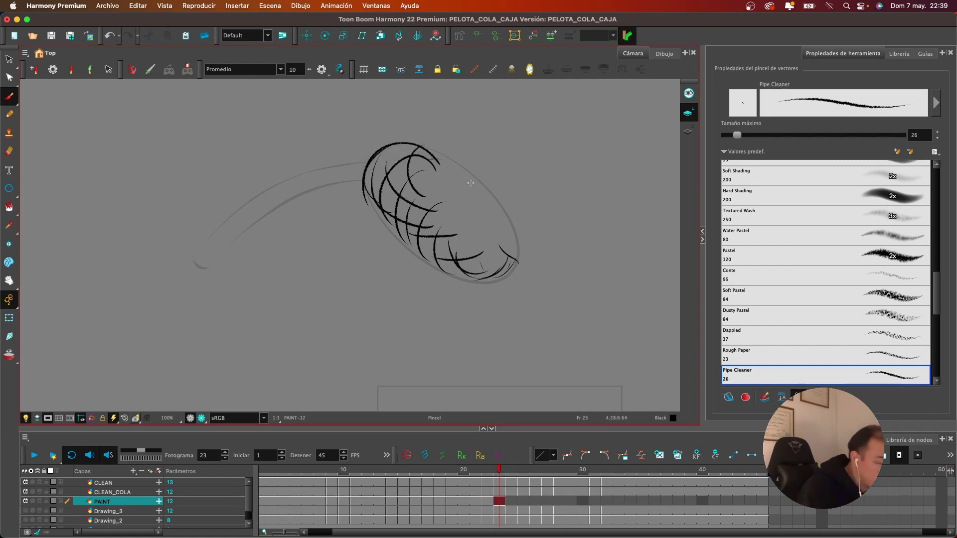
drag(412, 149, 398, 158)
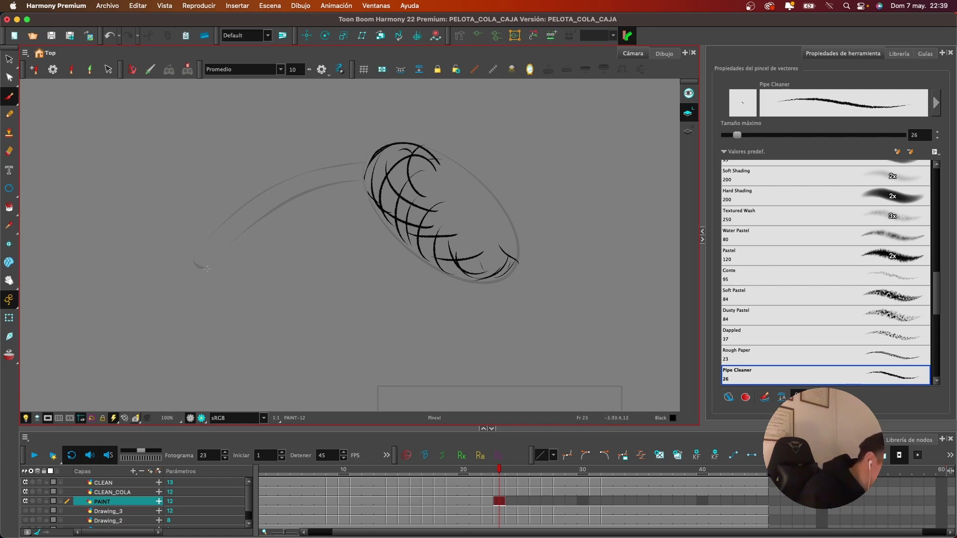
Hatch the tail at frame 23 from its tip to the ball with short crossing strokes
drag(201, 255, 215, 268)
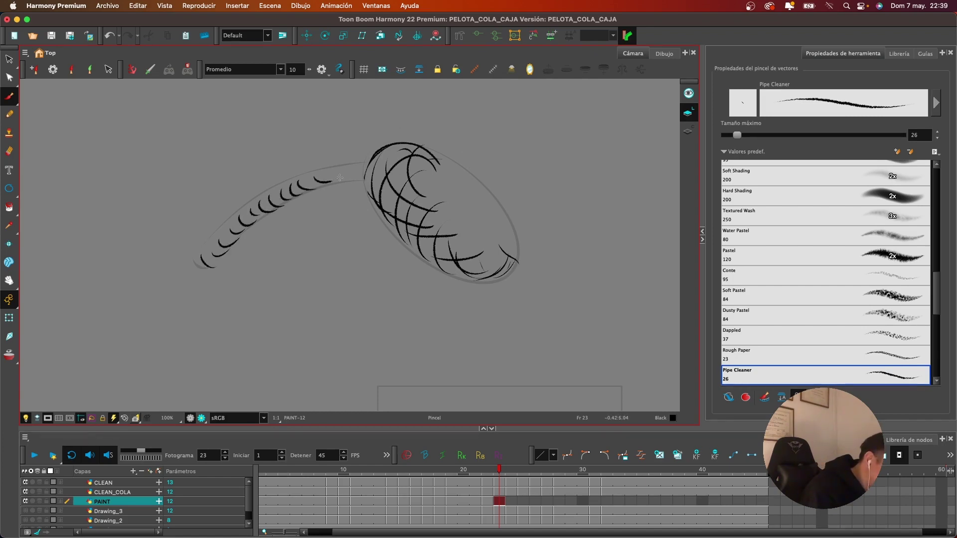
mouse_move(338, 183)
mouse_down()
mouse_move(313, 177)
mouse_move(248, 216)
mouse_up()
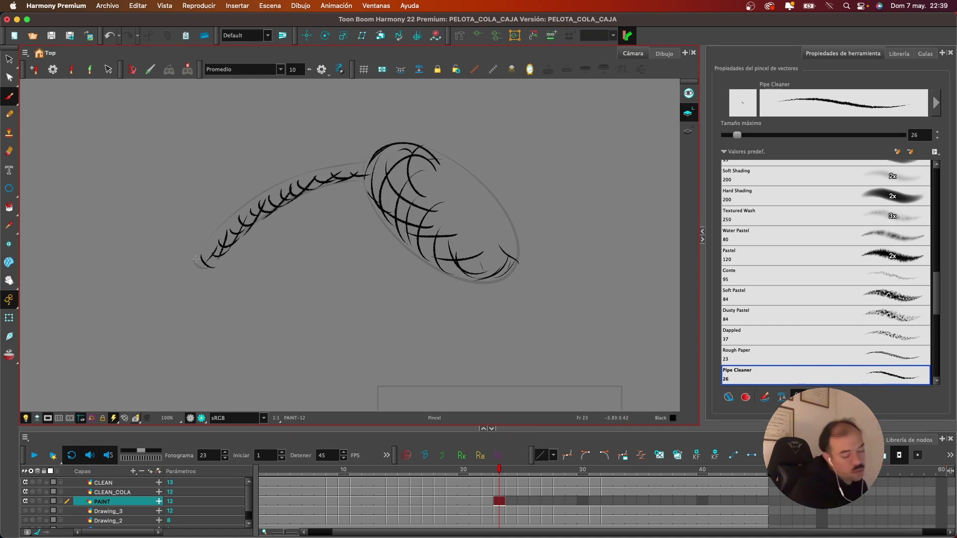
scroll(522, 267, right, 3)
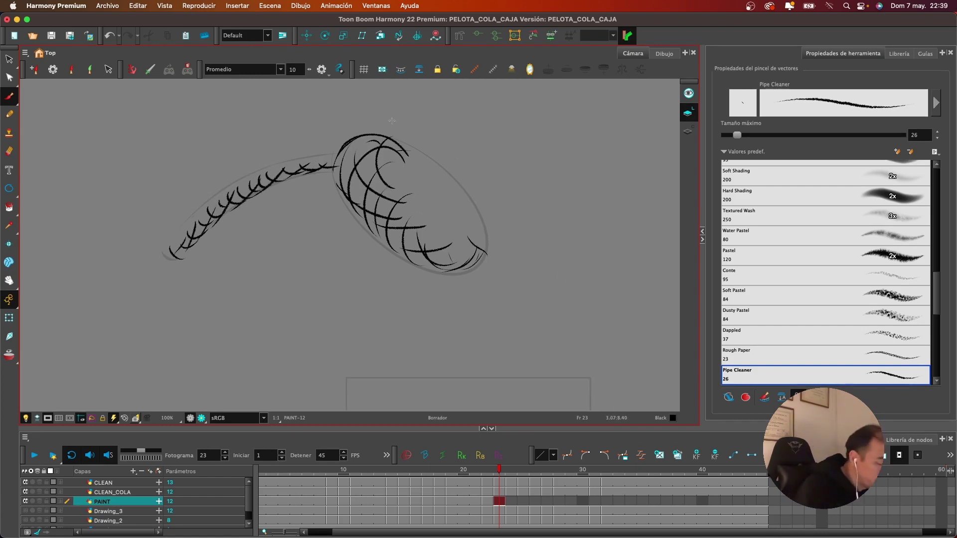
At frame 24 of the PAINT layer, draw curved contour strokes down the left side and base of the stretched ball
click(515, 499)
scroll(414, 181, right, 5)
scroll(414, 181, down, 2)
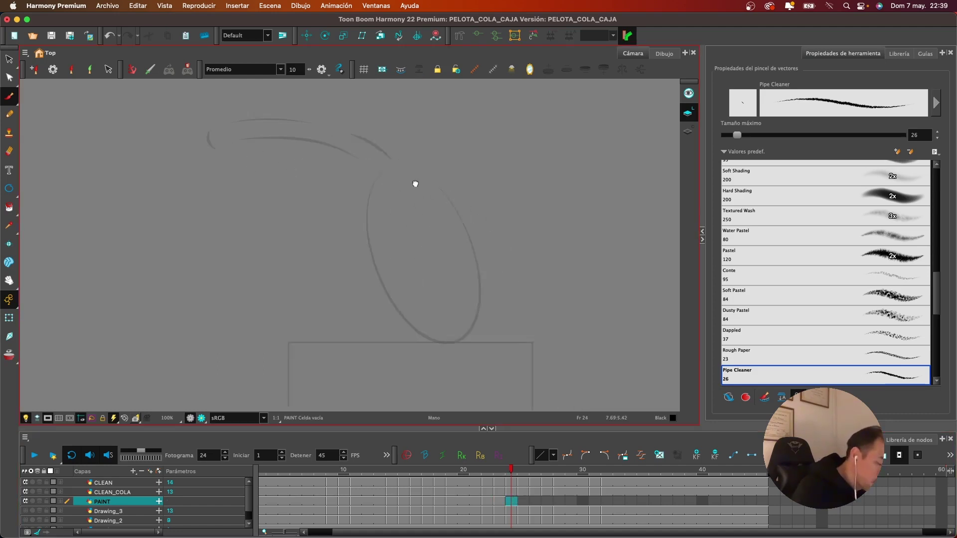
mouse_move(391, 173)
mouse_down()
mouse_move(353, 190)
mouse_move(344, 219)
mouse_move(354, 259)
mouse_up()
drag(387, 216, 361, 280)
mouse_move(403, 220)
mouse_down()
mouse_move(373, 272)
mouse_move(375, 305)
mouse_up()
mouse_move(394, 253)
mouse_down()
mouse_move(398, 314)
mouse_move(409, 327)
mouse_up()
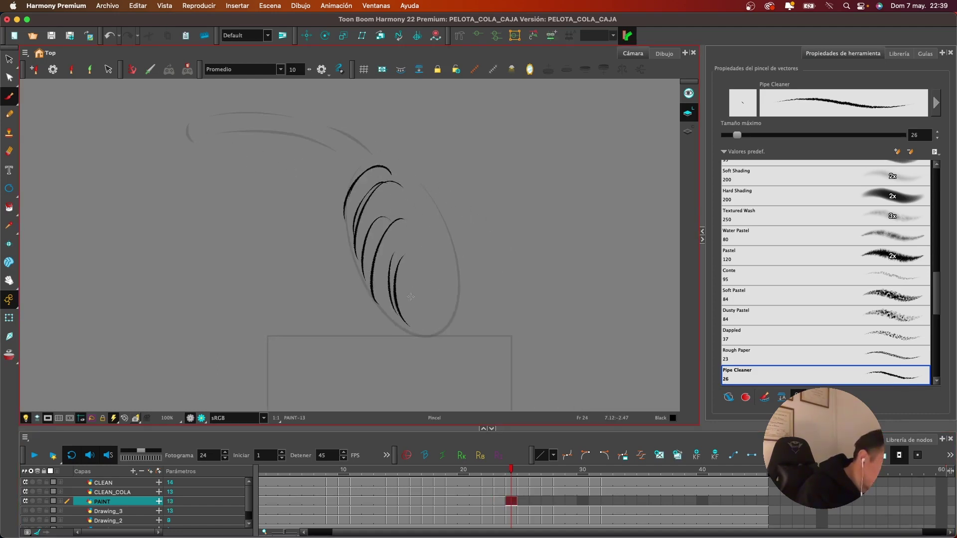
drag(414, 292, 436, 332)
mouse_move(421, 296)
mouse_down()
mouse_move(450, 328)
mouse_move(456, 316)
mouse_up()
Crosshatch the stretched ball at frame 24 with opposing arcs along its left side and base
drag(400, 193, 350, 199)
mouse_move(373, 203)
mouse_down()
mouse_move(341, 224)
mouse_move(372, 216)
mouse_up()
drag(404, 225, 347, 251)
drag(404, 259, 359, 264)
mouse_move(395, 278)
mouse_down()
mouse_move(376, 286)
mouse_move(388, 316)
mouse_up()
drag(432, 297, 407, 331)
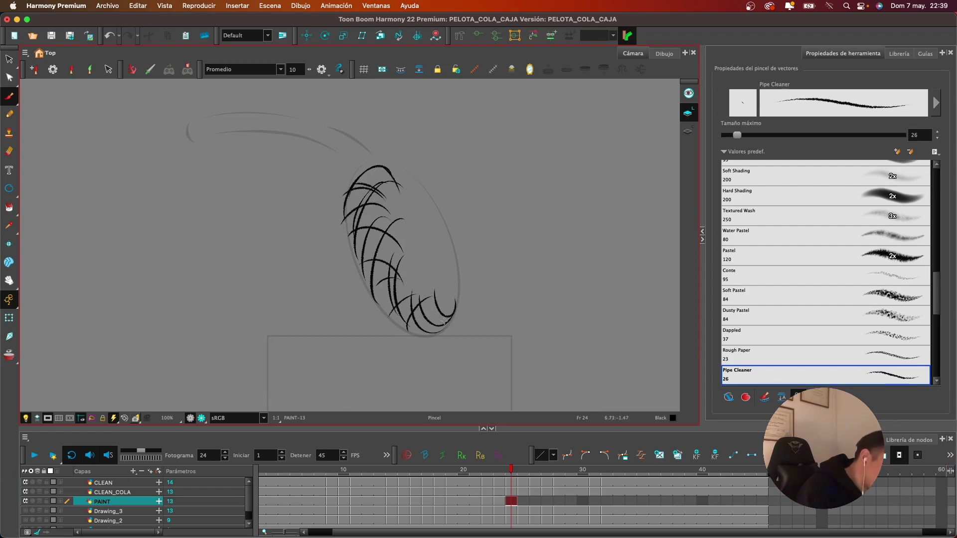
drag(351, 240, 370, 294)
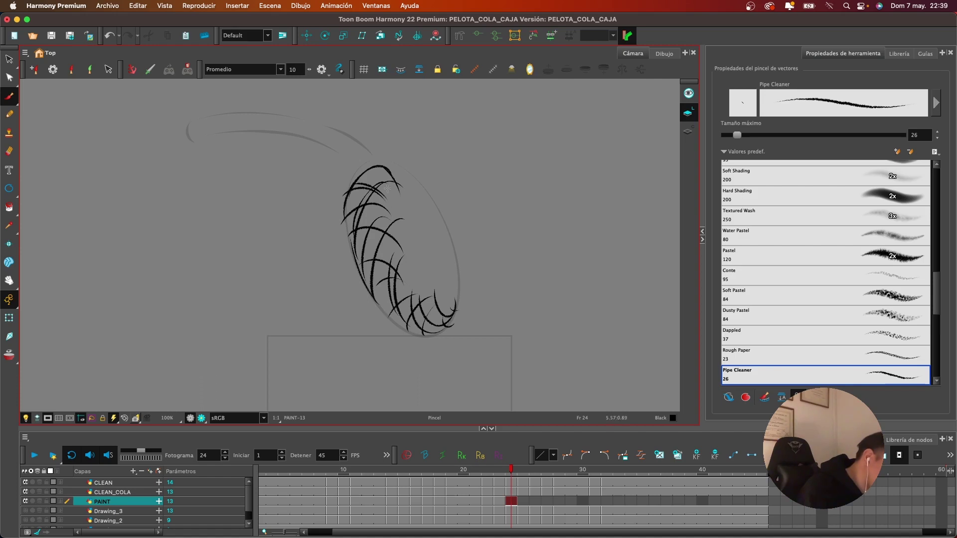
Hatch the whole curved tail at frame 24 with short crossing strokes between its tip and the ball
drag(387, 188, 387, 218)
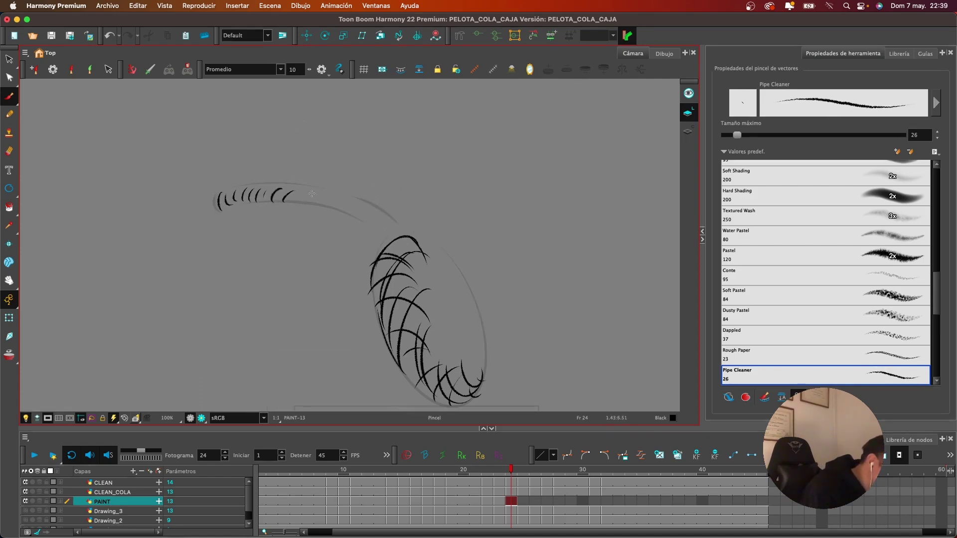
drag(312, 194, 295, 205)
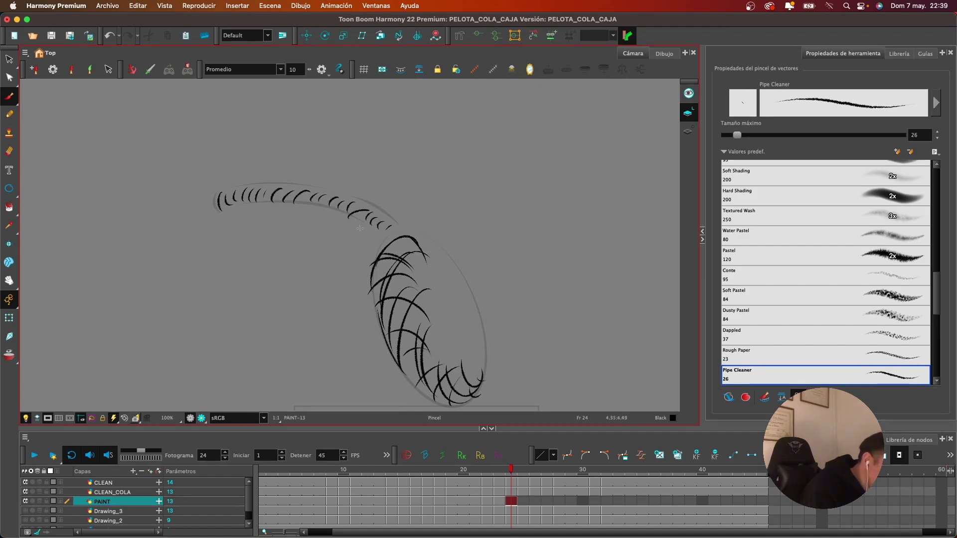
key(e)
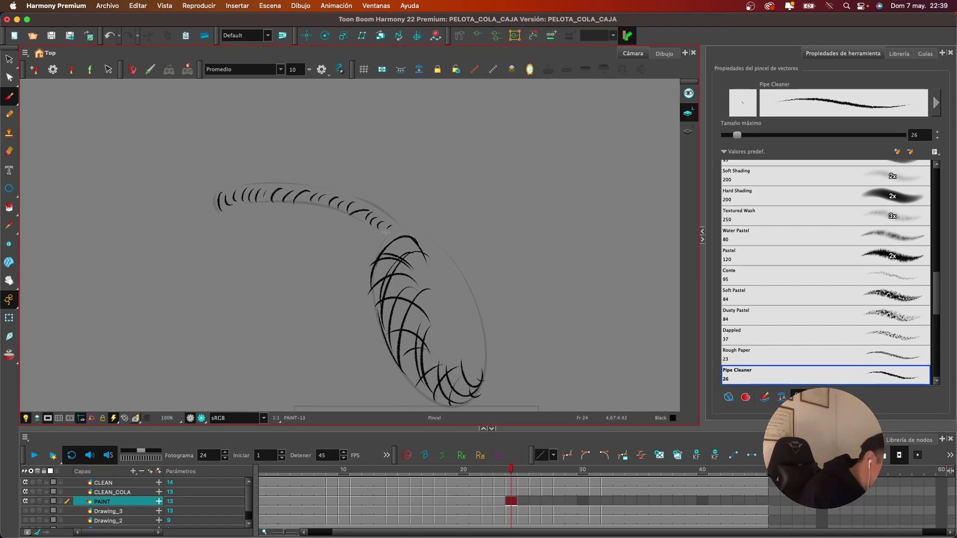
mouse_move(387, 232)
mouse_down()
mouse_move(378, 218)
mouse_move(366, 225)
mouse_up()
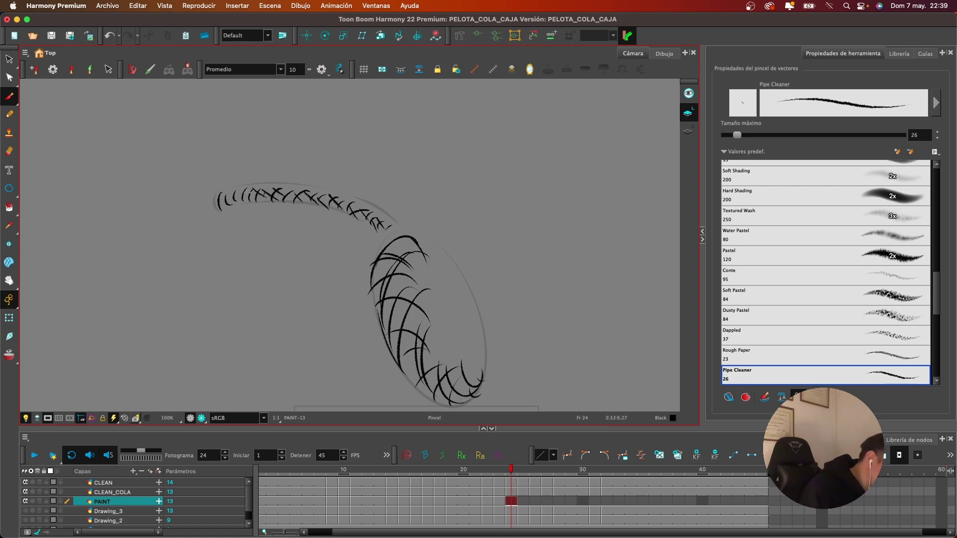
scroll(466, 188, down, 3)
scroll(466, 188, right, 2)
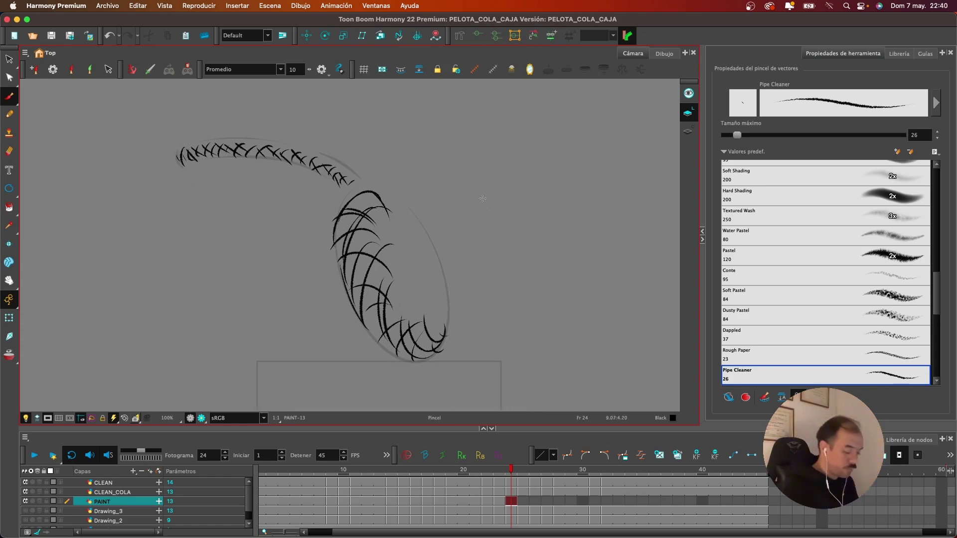
At frame 25 of the PAINT layer, draw two long curved contour strokes on the left side of the round ball
click(526, 501)
scroll(433, 277, down, 3)
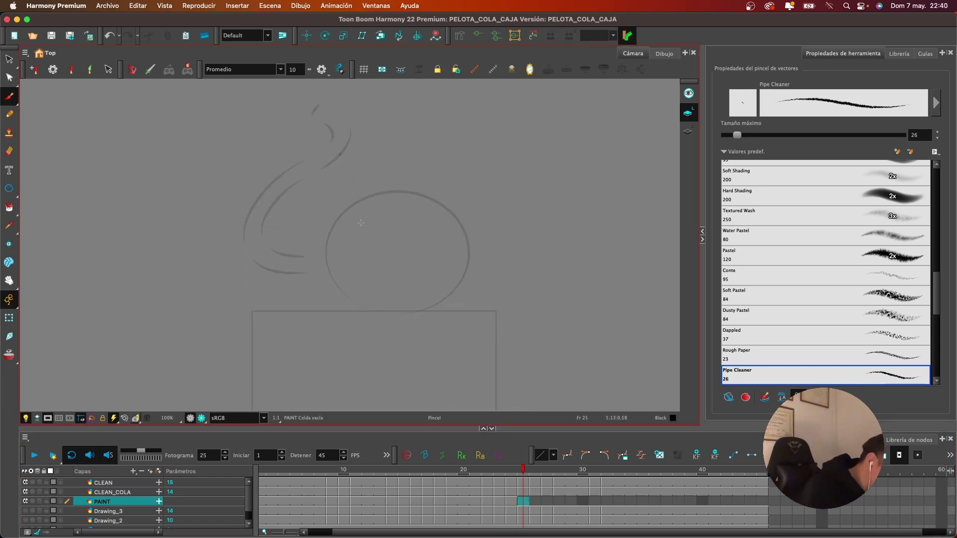
mouse_move(368, 202)
mouse_down()
mouse_move(331, 258)
mouse_move(347, 286)
mouse_up()
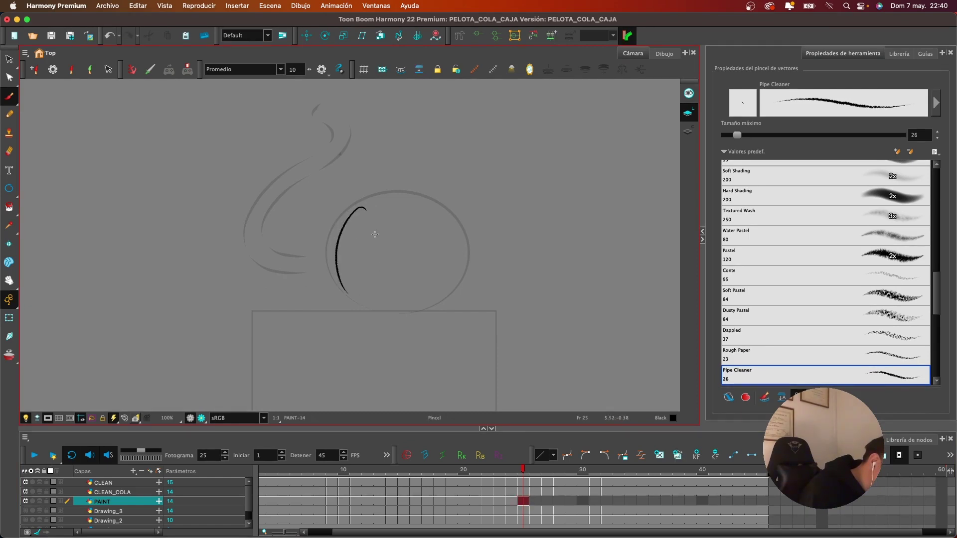
mouse_move(366, 209)
mouse_down()
mouse_move(358, 305)
mouse_move(385, 297)
mouse_up()
drag(384, 223, 450, 279)
drag(399, 241, 462, 279)
mouse_move(411, 258)
mouse_down()
mouse_move(442, 266)
mouse_move(452, 253)
mouse_up()
key(super+z)
key(super+z)
key(super+z)
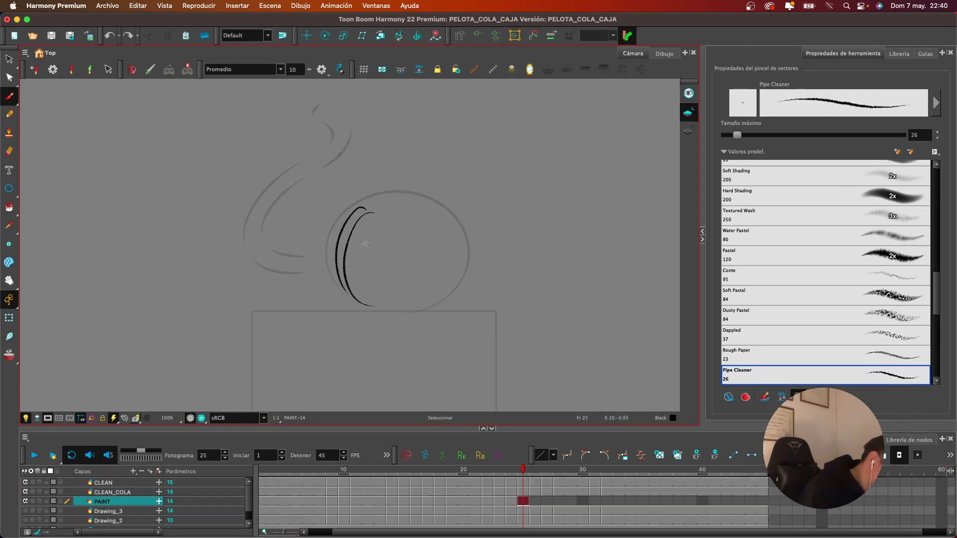
Complete the ball's shading at frame 25 with more contour strokes and opposing arcs across its left and lower parts
mouse_move(380, 218)
mouse_down()
mouse_move(362, 261)
mouse_move(399, 305)
mouse_up()
mouse_move(396, 256)
mouse_down()
mouse_move(457, 283)
mouse_move(468, 267)
mouse_up()
drag(440, 253, 447, 261)
drag(350, 203, 392, 238)
drag(331, 259, 444, 275)
mouse_move(394, 314)
mouse_down()
mouse_move(444, 277)
mouse_move(453, 294)
mouse_up()
drag(385, 284, 424, 259)
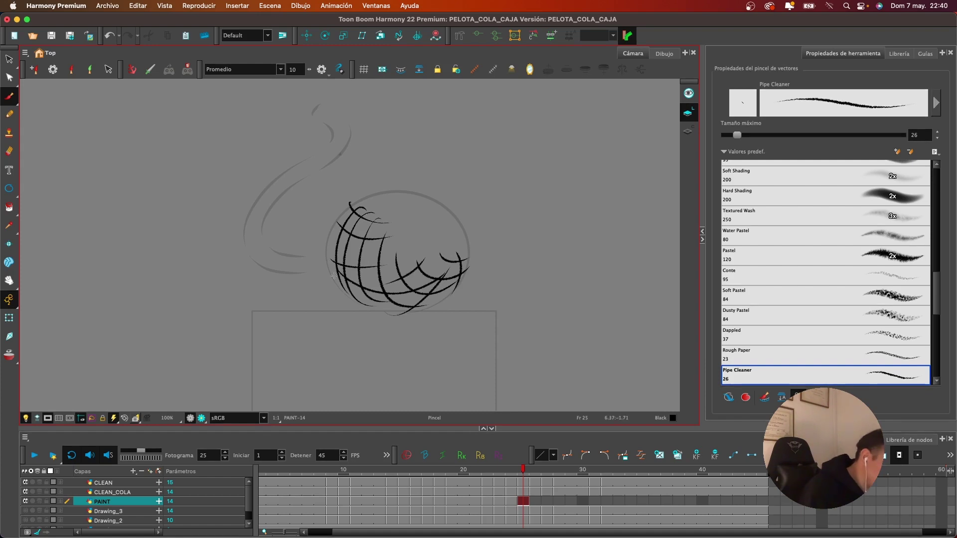
Hatch the whole curved tail at frame 25 with short crossing strokes from its tip down to the ball
drag(525, 226, 563, 248)
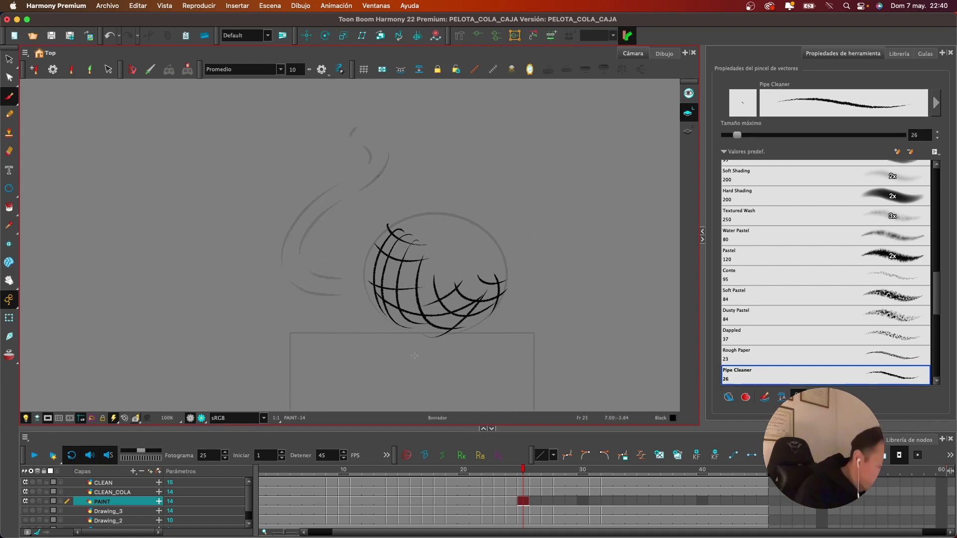
scroll(406, 209, up, 2)
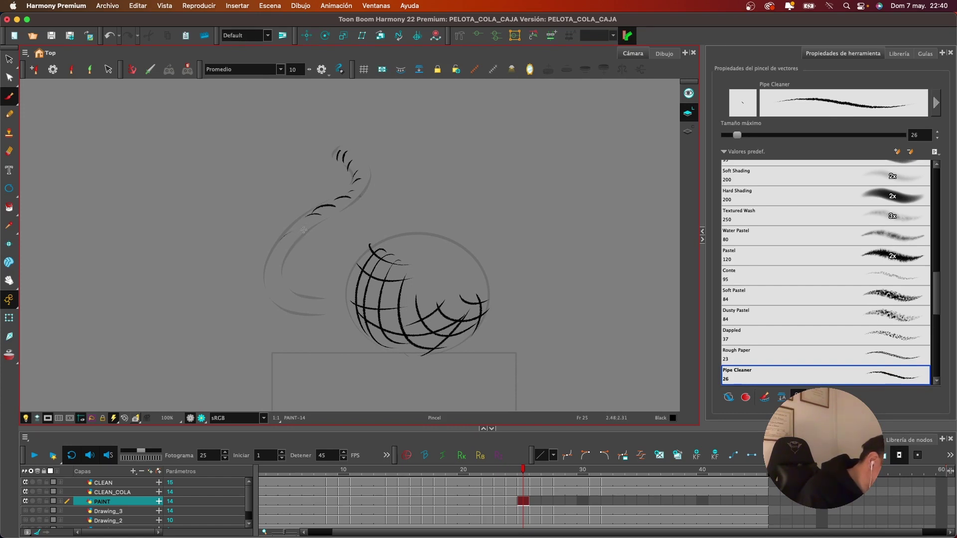
drag(280, 244, 264, 282)
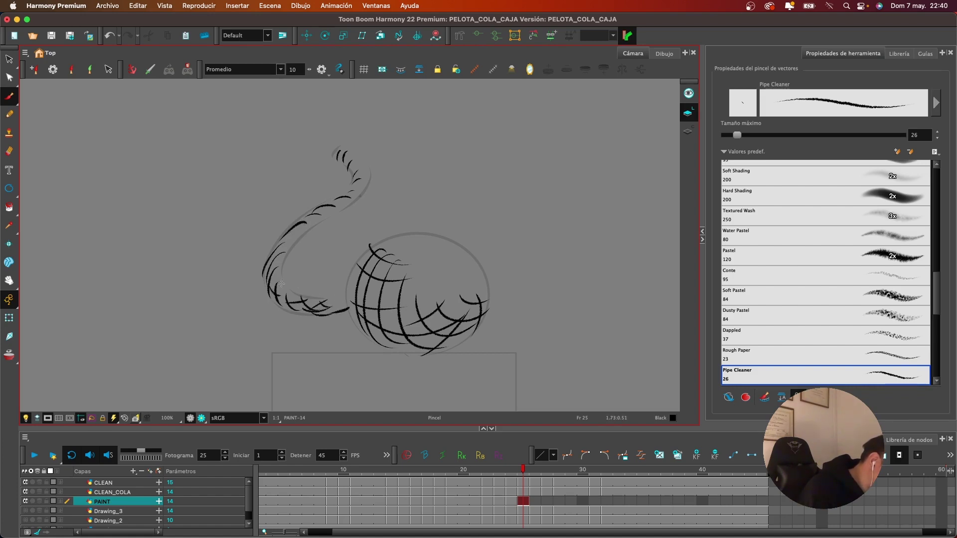
mouse_move(327, 210)
mouse_down()
mouse_move(347, 196)
mouse_move(342, 151)
mouse_up()
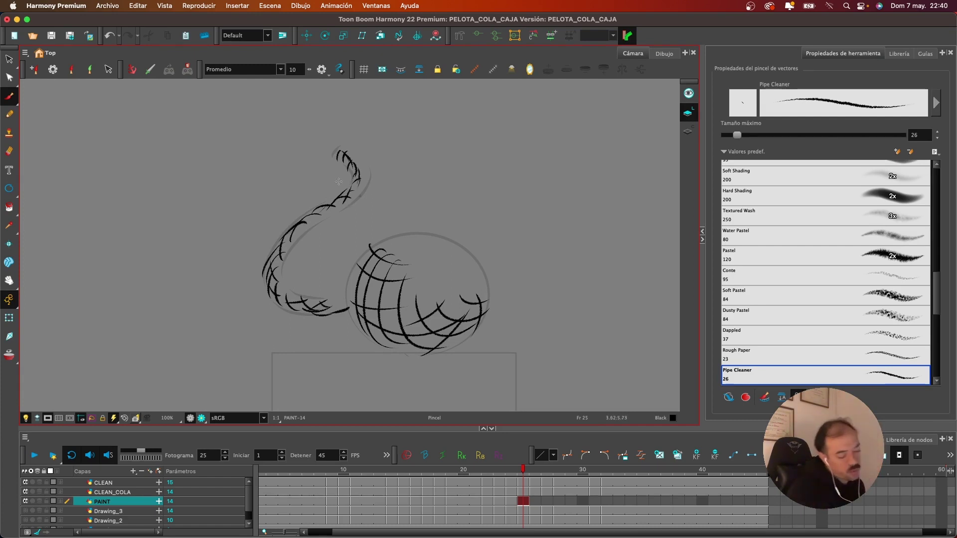
At frame 26 of the PAINT layer, draw curved contour strokes across the left and lower parts of the flattened ball
key(period)
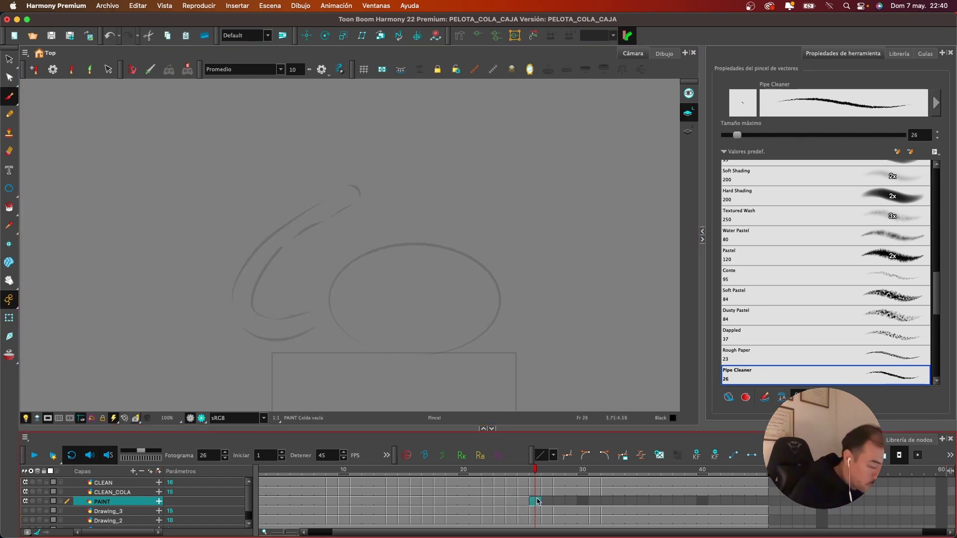
drag(481, 258, 408, 194)
drag(301, 196, 278, 269)
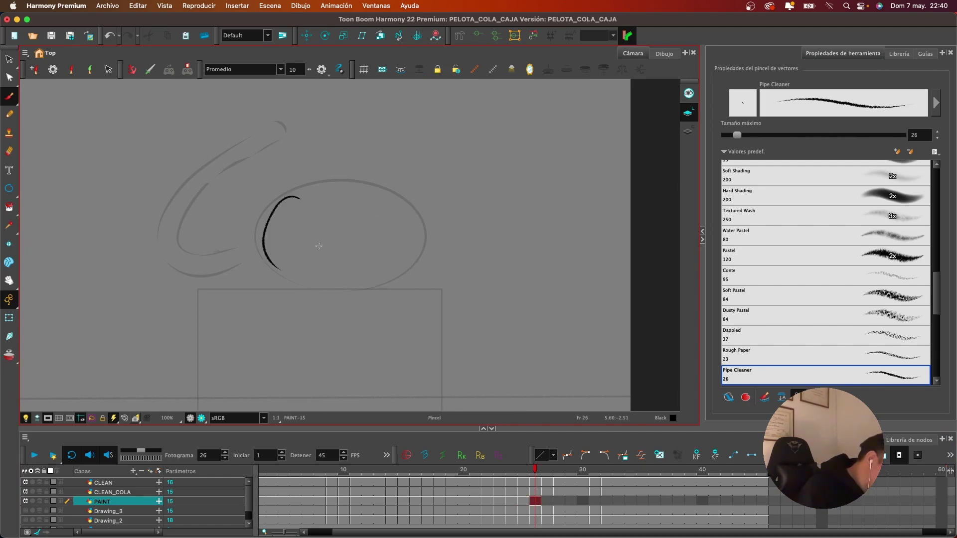
key(super+z)
drag(302, 202, 263, 275)
key(super+z)
mouse_move(301, 199)
mouse_down()
mouse_move(266, 264)
mouse_move(260, 239)
mouse_move(278, 274)
mouse_move(311, 285)
mouse_up()
key(super+z)
drag(305, 218, 326, 281)
mouse_move(322, 218)
mouse_down()
mouse_move(340, 289)
mouse_move(372, 273)
mouse_up()
drag(333, 240, 392, 277)
drag(382, 246, 410, 271)
Crosshatch the flattened ball at frame 26 with opposing arcs along its base and left side
drag(415, 227, 379, 283)
mouse_move(394, 244)
mouse_down()
mouse_move(365, 277)
mouse_move(336, 285)
mouse_up()
mouse_move(370, 255)
mouse_down()
mouse_move(295, 256)
mouse_move(276, 223)
mouse_up()
drag(362, 282, 265, 241)
drag(268, 202, 277, 263)
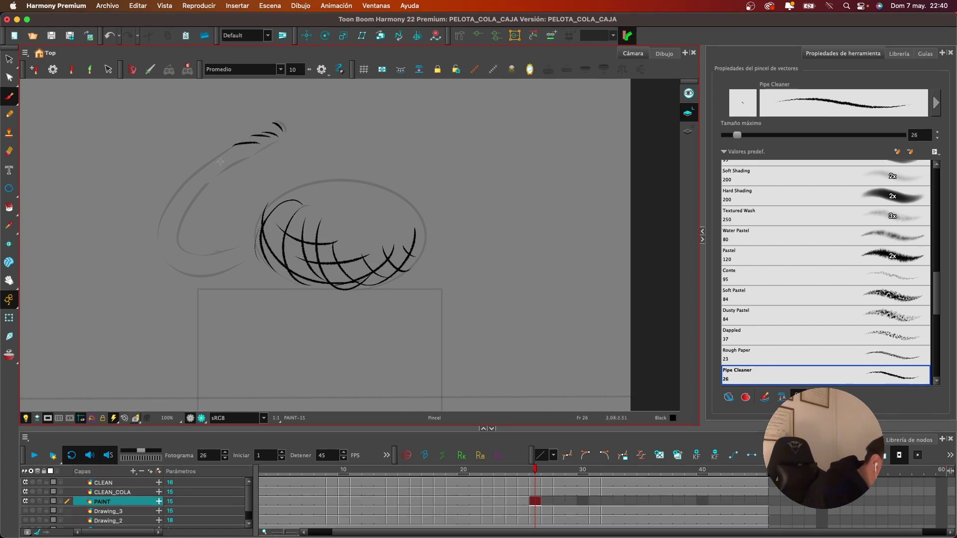
Hatch the tail at frame 26 with short strokes along its curve, crossed by a second set back toward the tip
drag(237, 155, 201, 169)
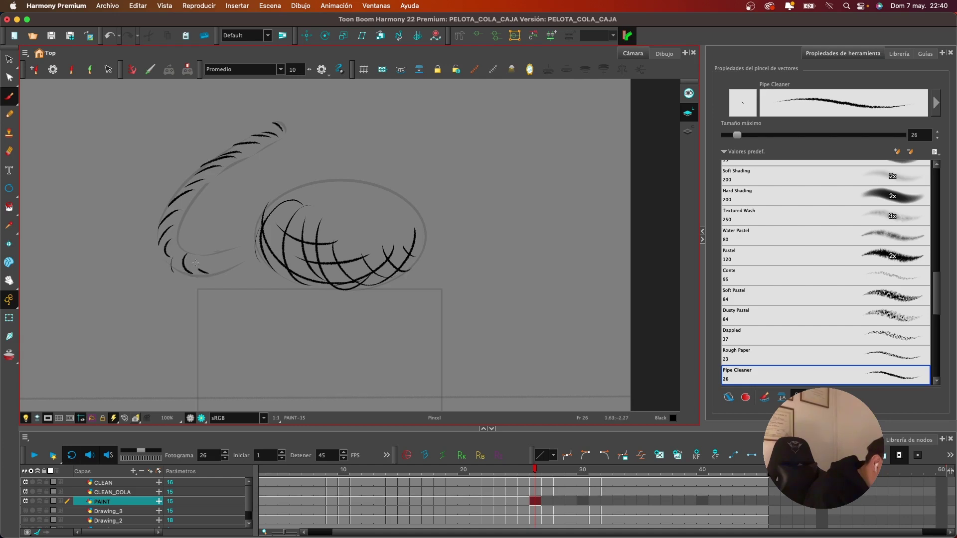
drag(231, 250, 239, 264)
mouse_move(242, 254)
mouse_down()
mouse_move(250, 256)
mouse_move(178, 267)
mouse_move(225, 160)
mouse_up()
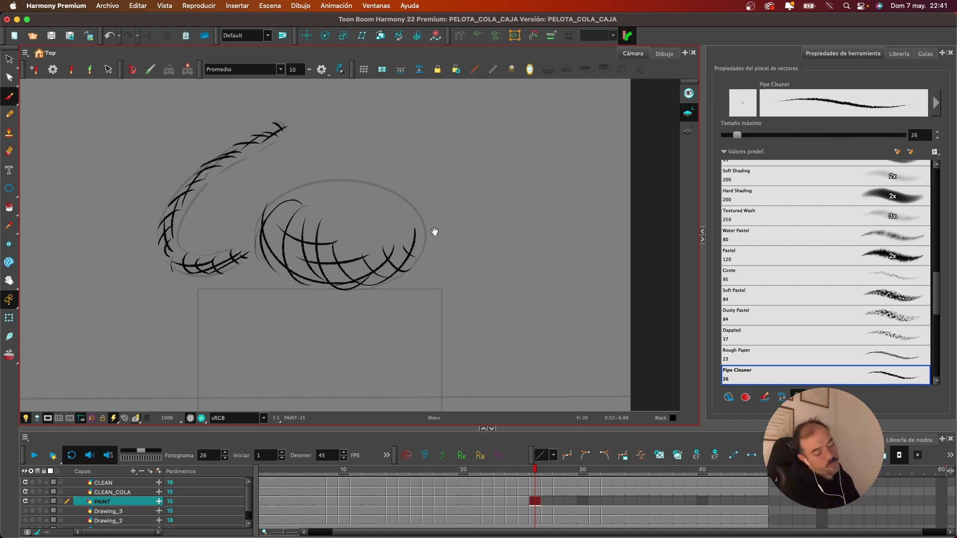
drag(435, 232, 518, 252)
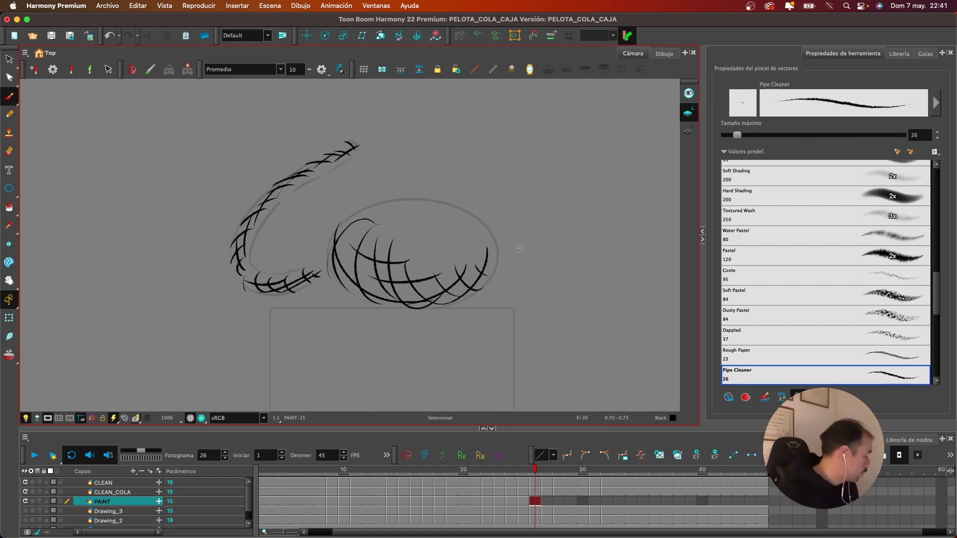
click(547, 493)
drag(486, 242, 457, 233)
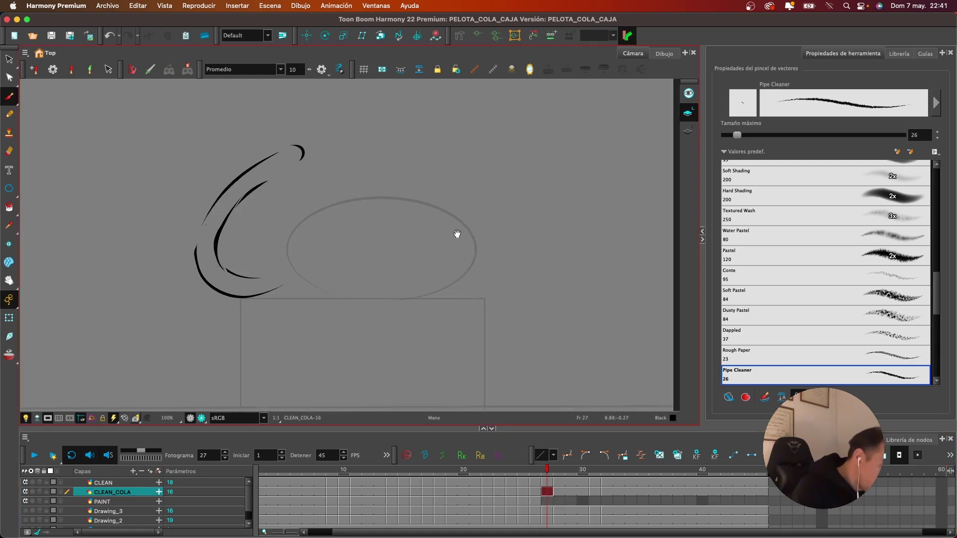
drag(324, 217, 305, 277)
mouse_move(305, 223)
mouse_down()
mouse_move(299, 271)
mouse_move(327, 295)
mouse_up()
drag(344, 223, 343, 286)
mouse_move(345, 216)
mouse_down()
mouse_move(338, 268)
mouse_move(394, 294)
mouse_up()
drag(351, 239, 371, 291)
key(super+z)
key(super+z)
key(super+z)
key(super+z)
key(super+z)
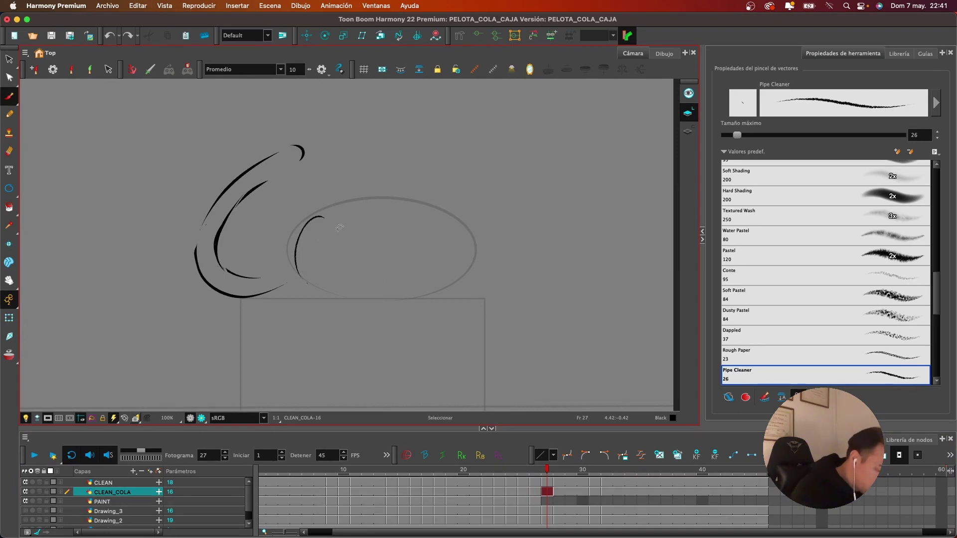
key(super+z)
At frame 27 of the PAINT layer, draw curved contour strokes over the left and lower parts of the squashed ball
click(553, 501)
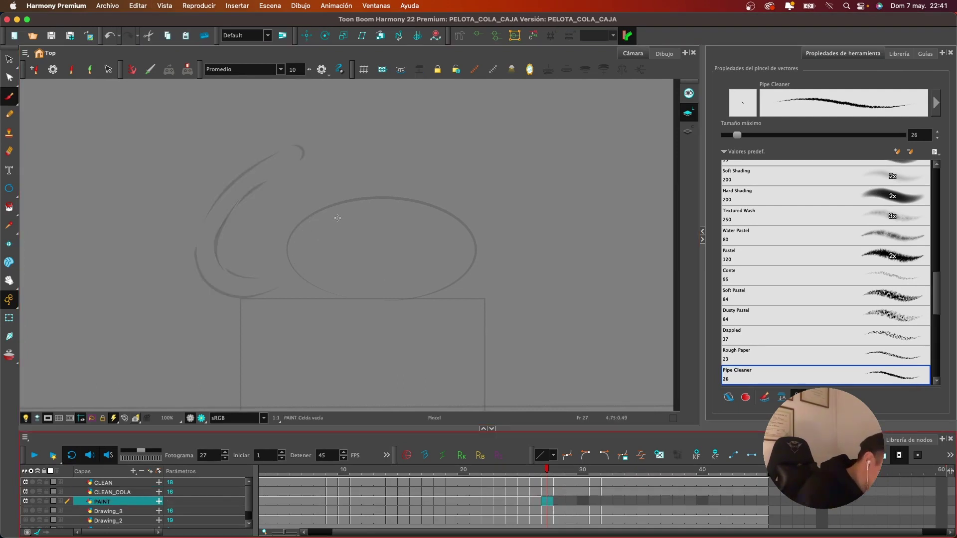
mouse_move(336, 214)
mouse_down()
mouse_move(301, 276)
mouse_move(309, 243)
mouse_move(324, 288)
mouse_move(354, 303)
mouse_up()
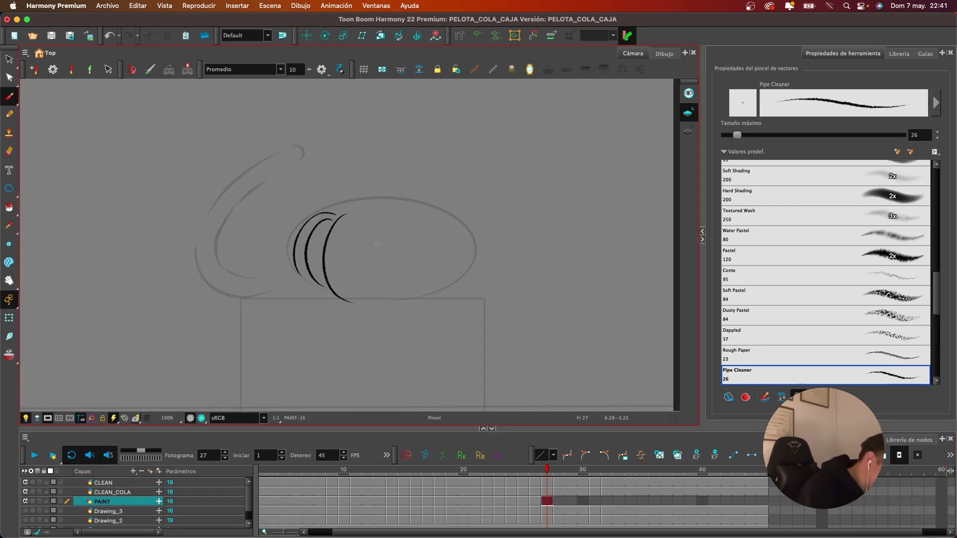
drag(363, 242, 422, 297)
drag(423, 256, 429, 269)
mouse_move(386, 254)
mouse_down()
mouse_move(449, 281)
mouse_move(474, 261)
mouse_move(415, 295)
mouse_up()
Crosshatch the squashed ball at frame 27 with opposing arcs along its base and up its left side
drag(435, 260, 381, 287)
drag(428, 263, 328, 281)
mouse_move(397, 260)
mouse_down()
mouse_move(328, 258)
mouse_move(313, 243)
mouse_up()
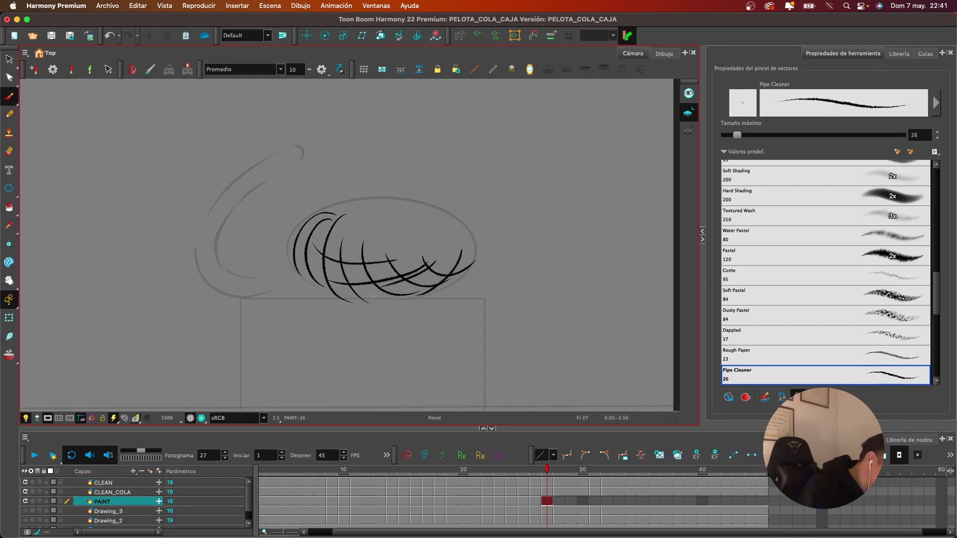
drag(331, 291, 300, 225)
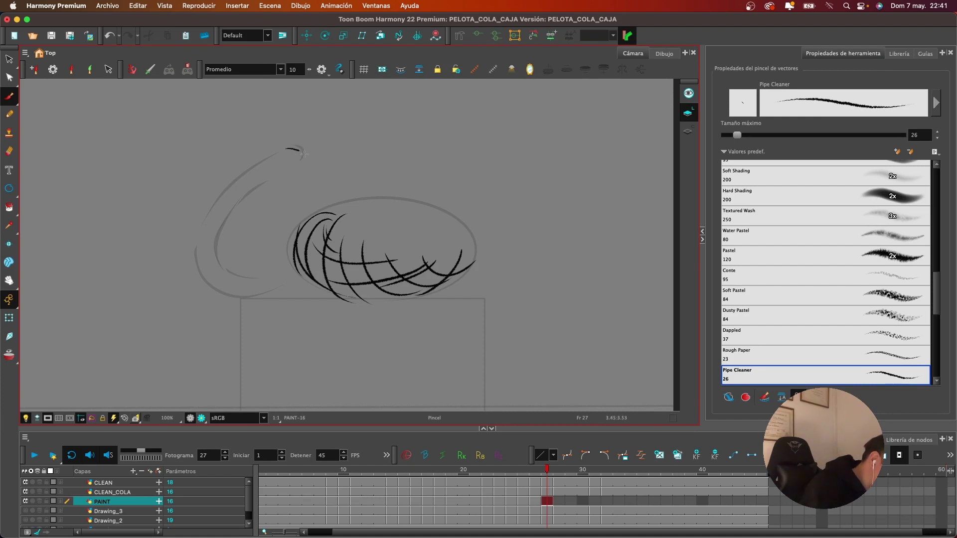
Hatch the C-shaped tail at frame 27 with short crossing strokes between its tip and the ball
drag(252, 171, 287, 156)
drag(236, 183, 276, 164)
drag(218, 198, 257, 175)
mouse_move(222, 269)
mouse_down()
mouse_move(227, 292)
mouse_move(264, 284)
mouse_move(252, 286)
mouse_move(209, 232)
mouse_move(228, 186)
mouse_up()
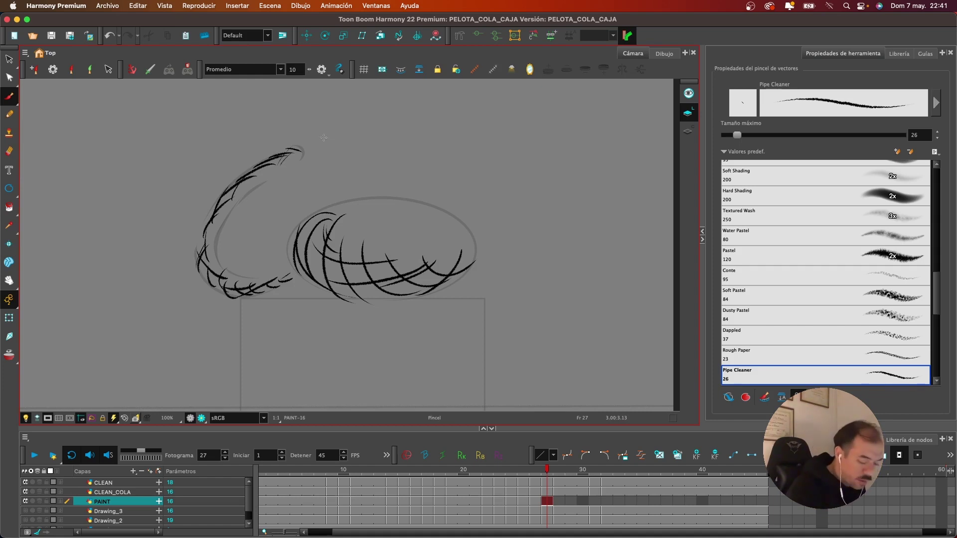
At frame 28 of the PAINT layer, draw long curved contour strokes on the left side of the squashed ball
key(.)
drag(308, 234, 291, 278)
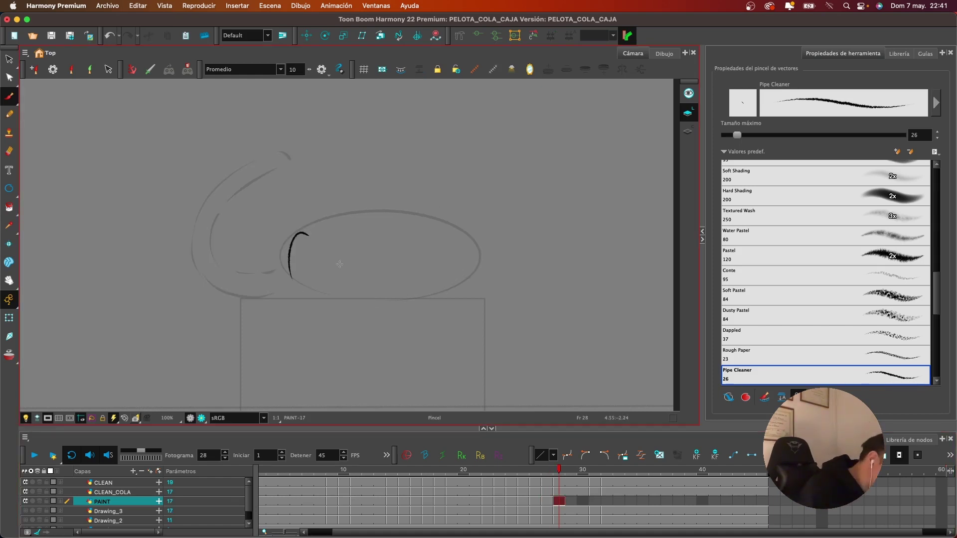
key(ctrl+z)
drag(333, 224, 302, 288)
key(ctrl+z)
drag(338, 226, 319, 289)
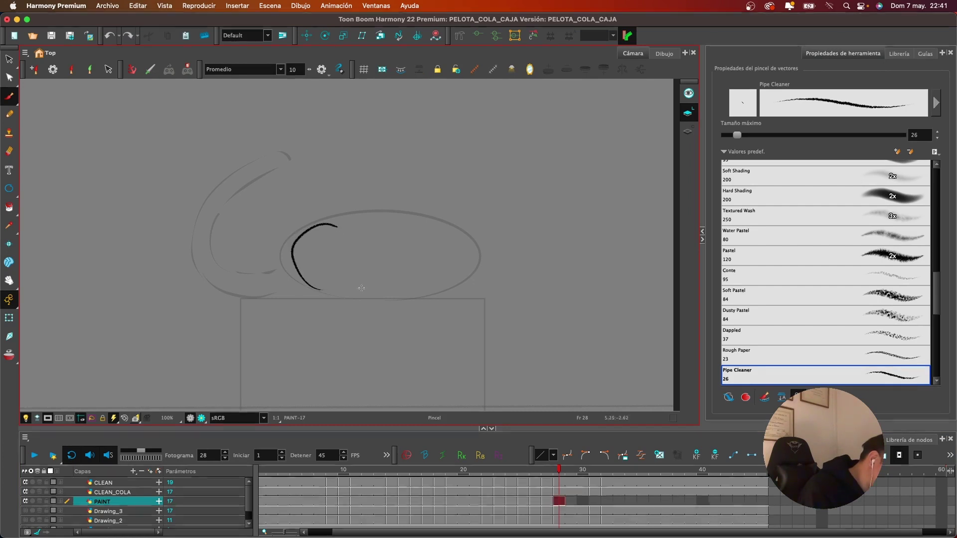
key(ctrl+z)
mouse_move(338, 225)
mouse_down()
mouse_move(307, 276)
mouse_move(335, 291)
mouse_up()
Complete the ball's shading at frame 28 with contour strokes along the base and opposing arcs across them
mouse_move(332, 249)
mouse_down()
mouse_move(355, 297)
mouse_move(373, 298)
mouse_up()
mouse_move(363, 257)
mouse_down()
mouse_move(405, 301)
mouse_move(432, 293)
mouse_up()
mouse_move(404, 270)
mouse_down()
mouse_move(454, 285)
mouse_move(478, 270)
mouse_move(422, 301)
mouse_up()
mouse_move(448, 265)
mouse_down()
mouse_move(384, 296)
mouse_move(290, 251)
mouse_move(310, 264)
mouse_up()
drag(329, 220, 360, 261)
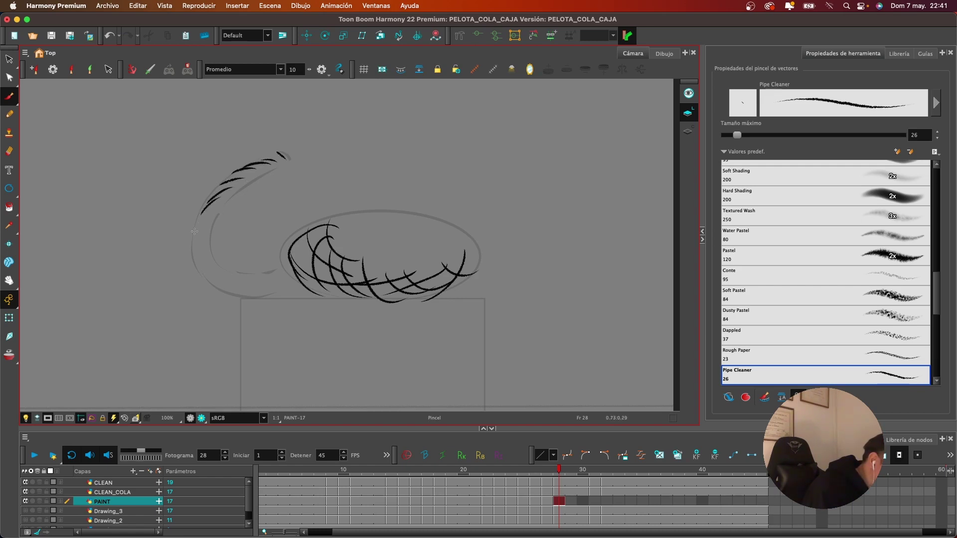
Hatch the curved tail at frame 28 with short crossing strokes along its length and save the scene
drag(202, 250, 197, 270)
mouse_move(271, 274)
mouse_down()
mouse_move(289, 283)
mouse_move(244, 300)
mouse_move(273, 282)
mouse_move(208, 256)
mouse_move(214, 277)
mouse_move(197, 258)
mouse_up()
drag(208, 269, 209, 202)
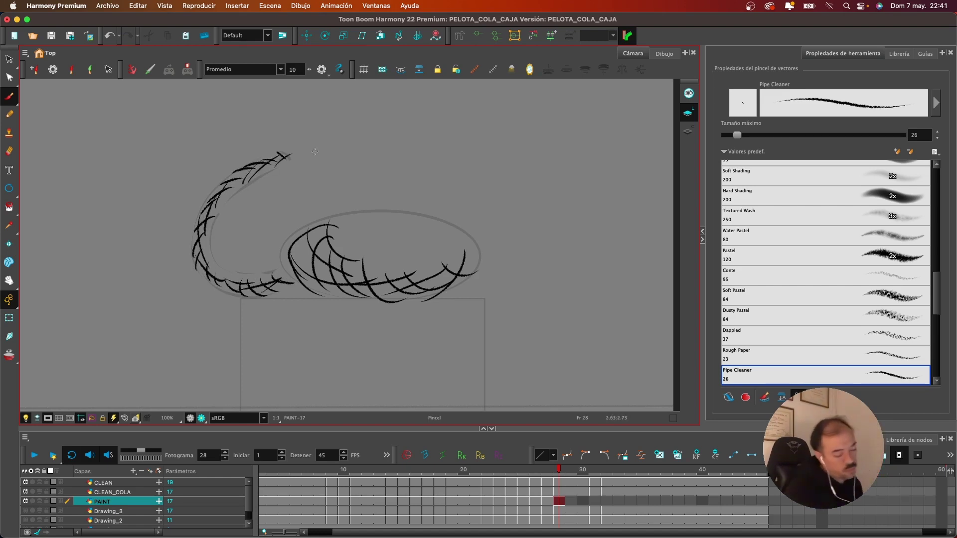
key(super+s)
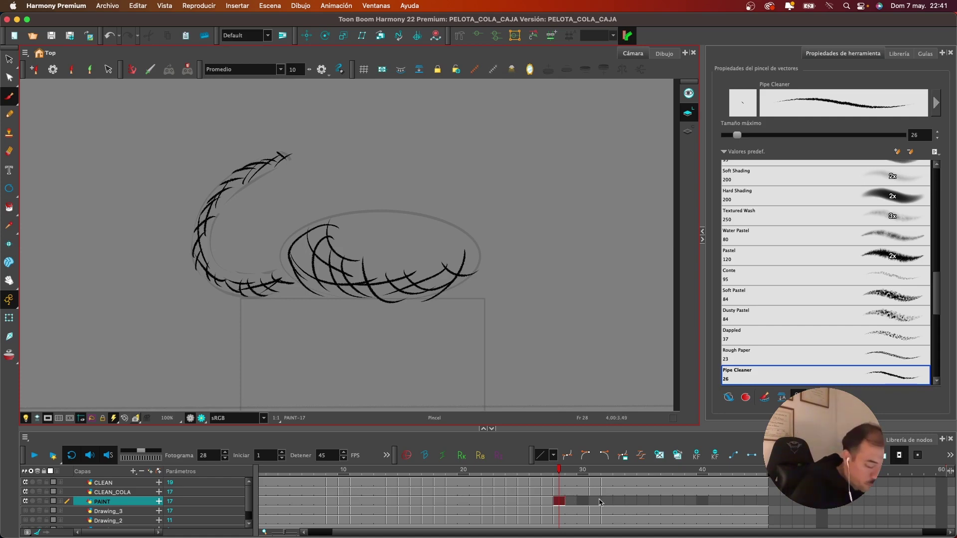
At frame 31 of the PAINT layer, draw curved contour strokes across the left and lower parts of the oval ball
click(598, 502)
mouse_move(341, 203)
mouse_down()
mouse_move(314, 279)
mouse_move(305, 226)
mouse_move(319, 284)
mouse_up()
key(super+z)
drag(351, 220, 374, 298)
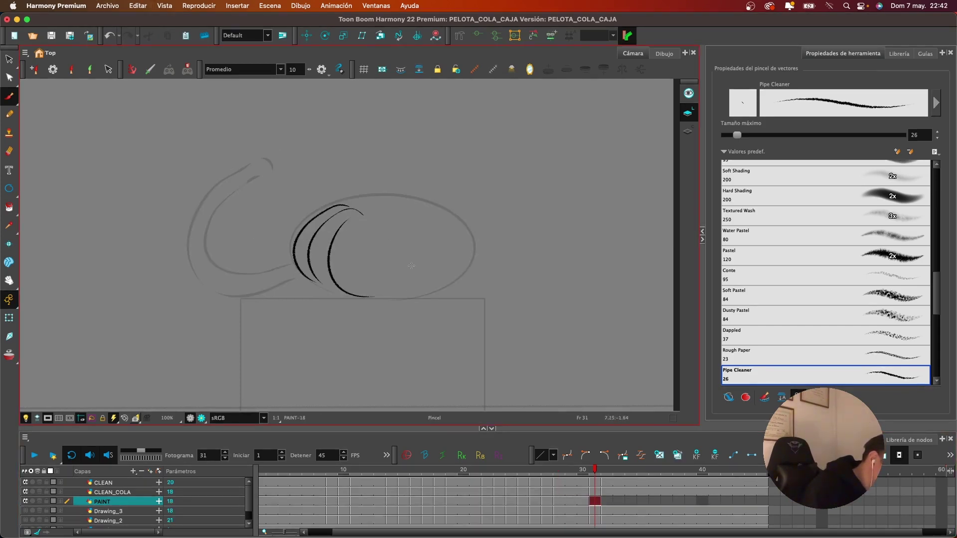
drag(355, 245, 407, 299)
drag(373, 259, 398, 288)
drag(411, 277, 422, 294)
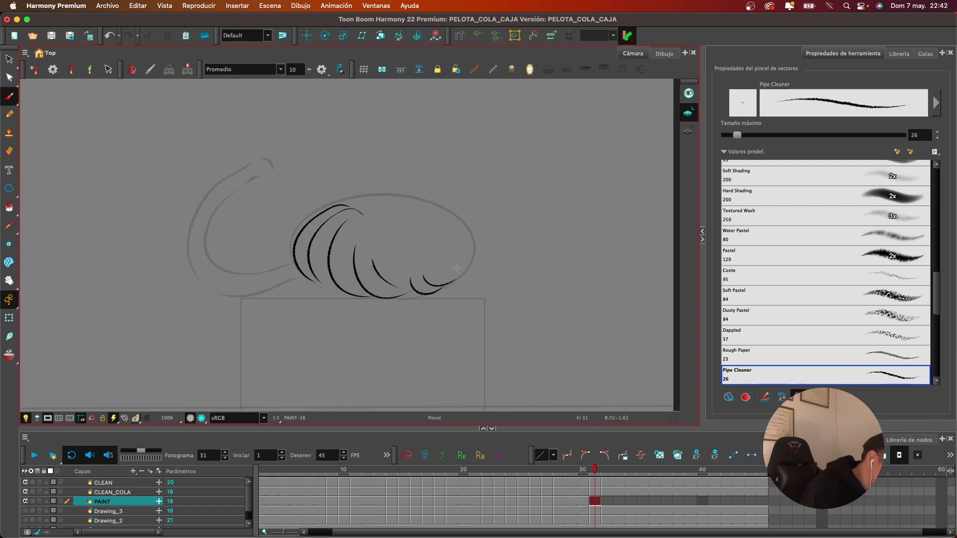
Crosshatch the oval ball at frame 31 with opposing arcs from its lower right edge around to its left side
drag(468, 263, 413, 300)
drag(434, 270, 377, 291)
mouse_move(388, 276)
mouse_down()
mouse_move(339, 283)
mouse_move(298, 245)
mouse_move(321, 214)
mouse_move(339, 260)
mouse_up()
mouse_move(357, 218)
mouse_down()
mouse_move(340, 242)
mouse_move(334, 299)
mouse_up()
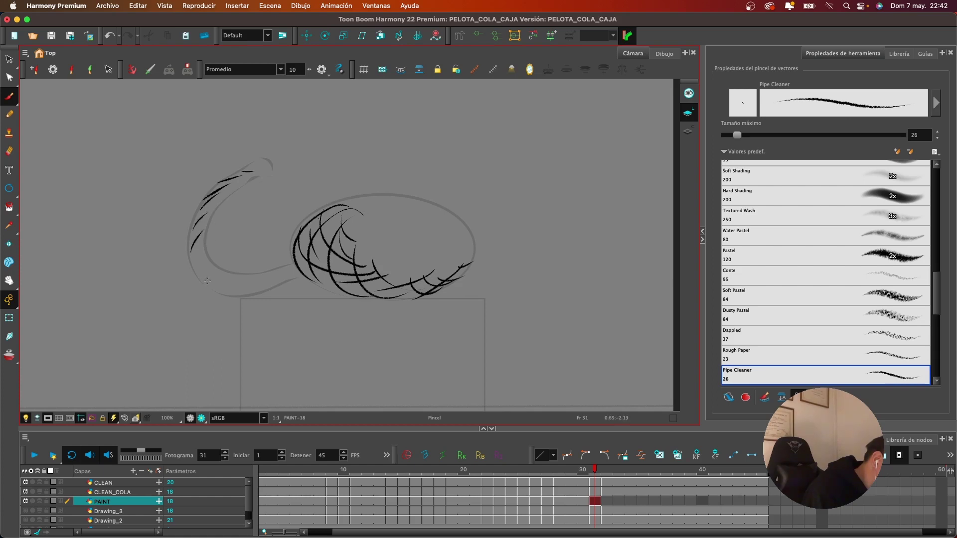
Hatch the tail at frame 31 with short crossing strokes along its curve up to where it meets the ball
mouse_move(203, 279)
mouse_down()
mouse_move(196, 249)
mouse_move(231, 321)
mouse_move(219, 318)
mouse_up()
key(super+z)
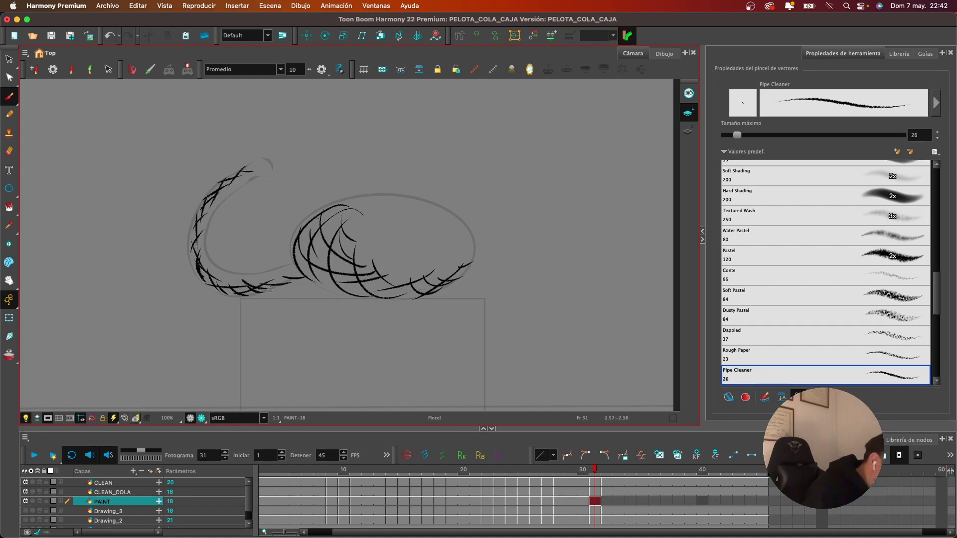
drag(269, 288, 310, 270)
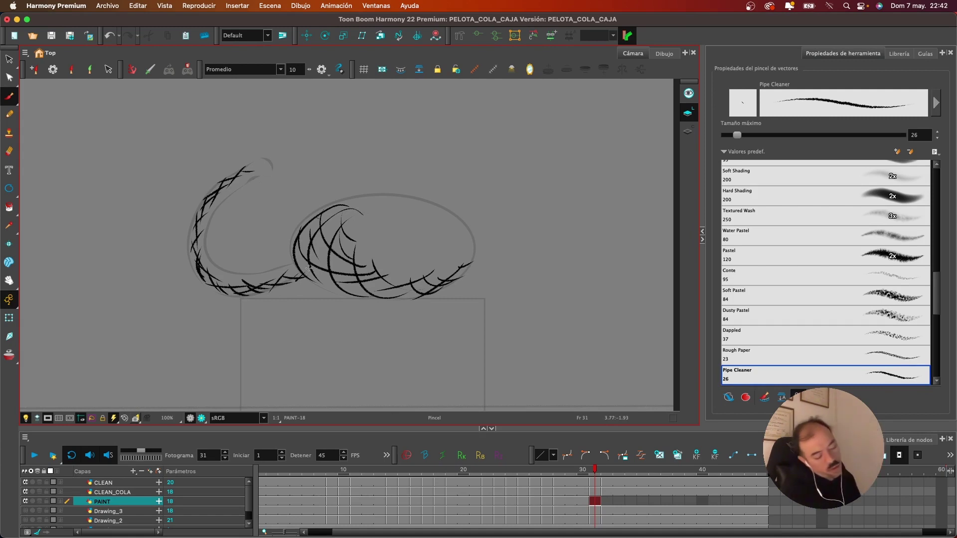
At frame 32 of the PAINT layer, draw curved contour strokes over the left and lower parts of the rounder ball
click(611, 500)
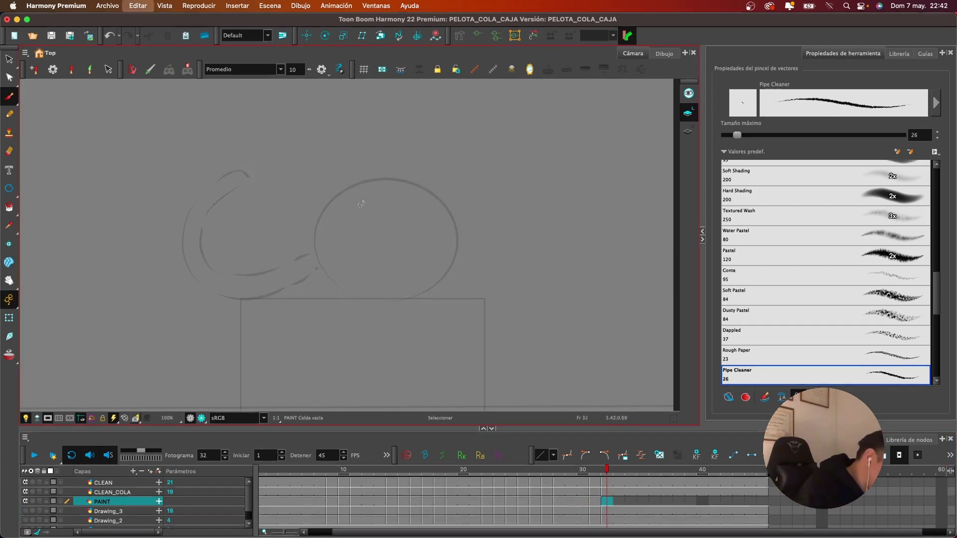
drag(370, 189, 329, 227)
key(super+z)
drag(370, 189, 334, 280)
key(super+z)
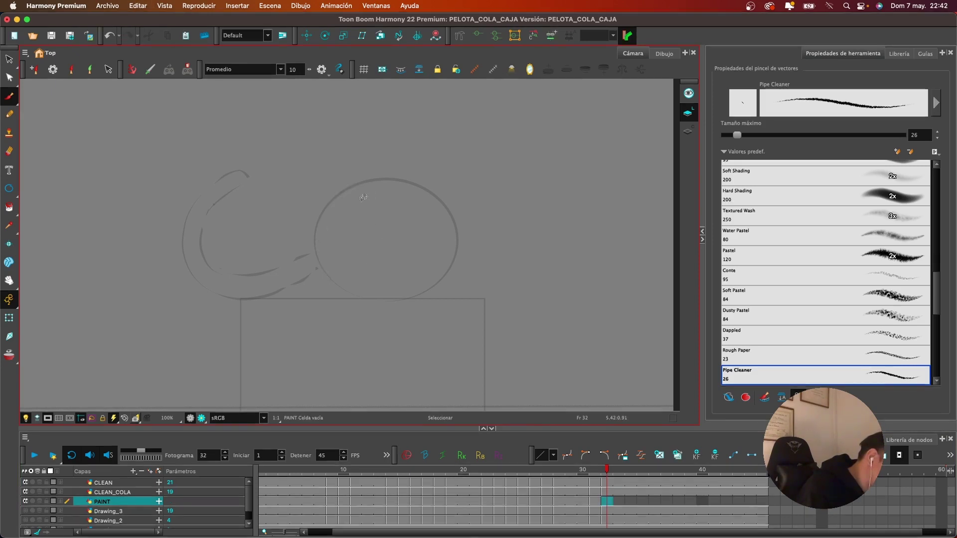
drag(352, 194, 340, 289)
drag(347, 189, 321, 259)
drag(375, 198, 343, 281)
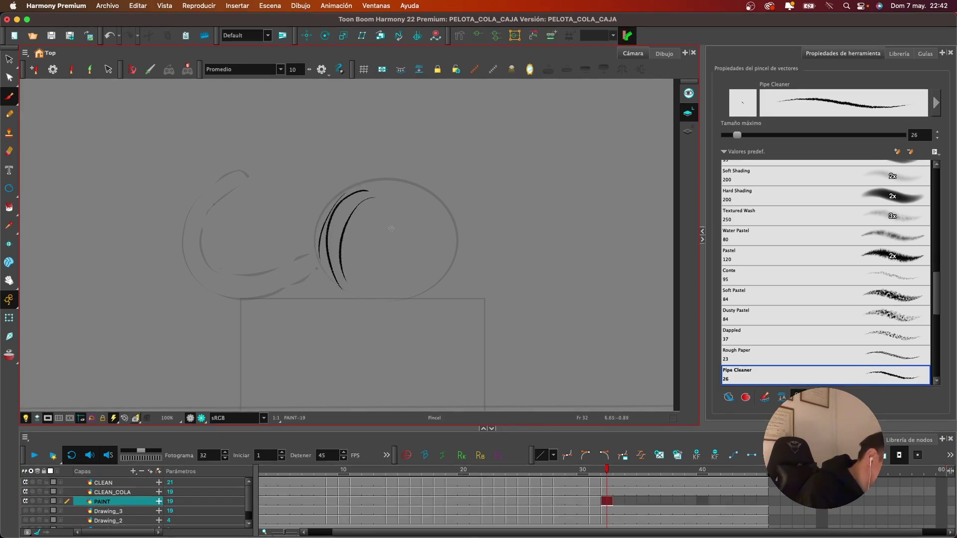
drag(363, 222, 408, 296)
mouse_move(394, 240)
mouse_down()
mouse_move(394, 252)
mouse_move(439, 282)
mouse_up()
drag(407, 254, 440, 270)
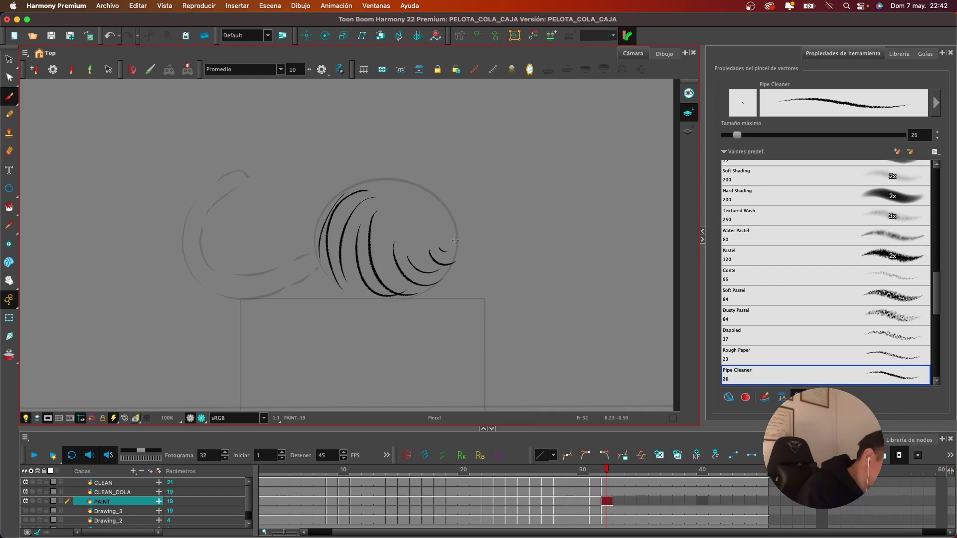
Crosshatch the ball at frame 32 with opposing arcs along its lower right, base and upper left
mouse_move(441, 238)
mouse_down()
mouse_move(412, 301)
mouse_move(398, 294)
mouse_up()
mouse_move(417, 253)
mouse_down()
mouse_move(373, 280)
mouse_move(343, 284)
mouse_up()
mouse_move(388, 251)
mouse_down()
mouse_move(343, 257)
mouse_move(335, 222)
mouse_up()
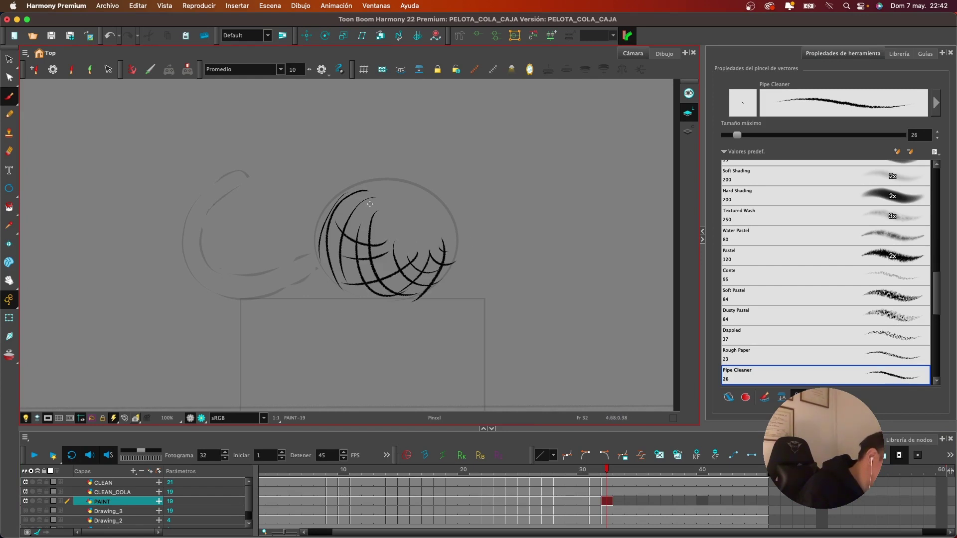
drag(346, 185, 374, 231)
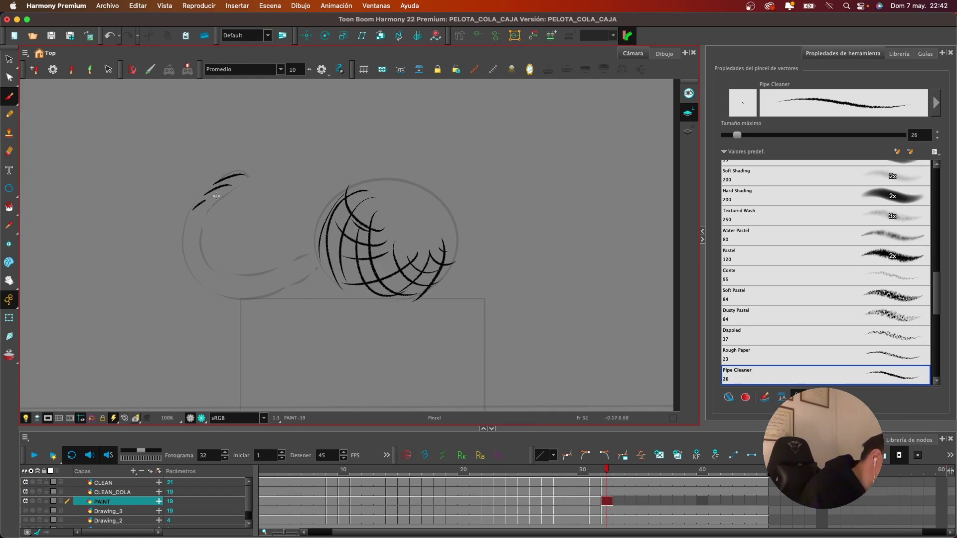
Hatch the curled tail at frame 32 with short strokes down to the ball, crossed by opposing strokes back to the tip
drag(193, 229, 182, 261)
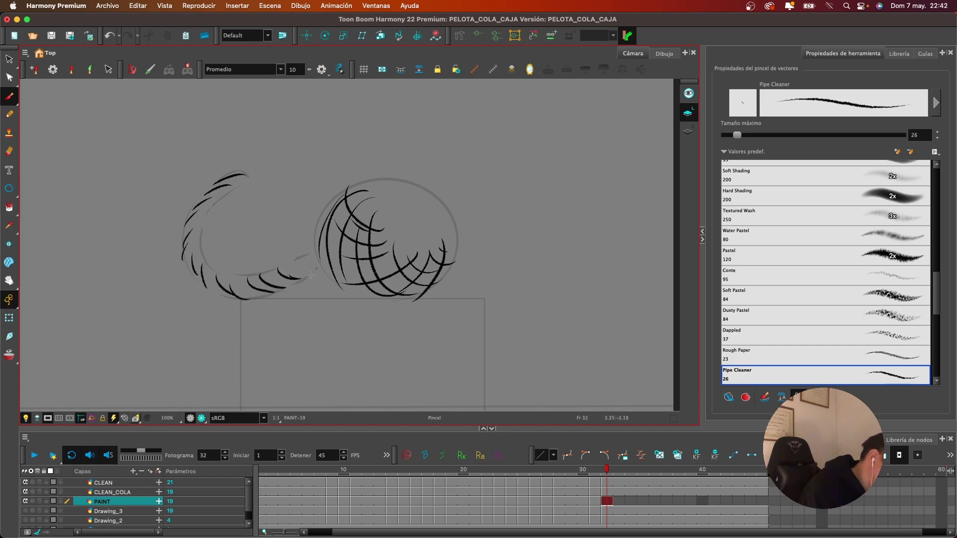
drag(302, 267, 239, 299)
drag(259, 284, 202, 278)
mouse_move(221, 285)
mouse_down()
mouse_move(184, 258)
mouse_move(184, 220)
mouse_up()
drag(195, 244, 195, 210)
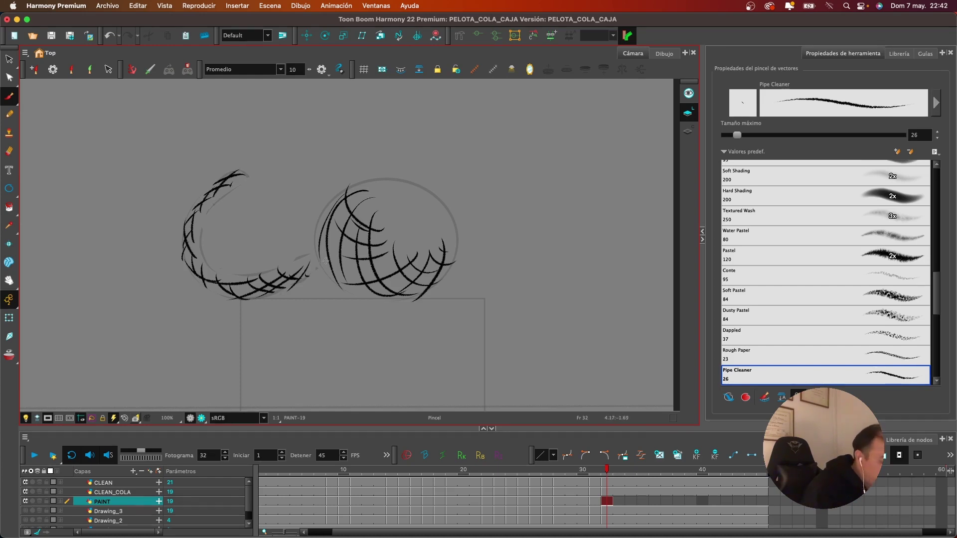
Extend the exposure of the PAINT drawing at frame 32 towards the end of the scene
drag(505, 245, 558, 252)
key(1)
key(1)
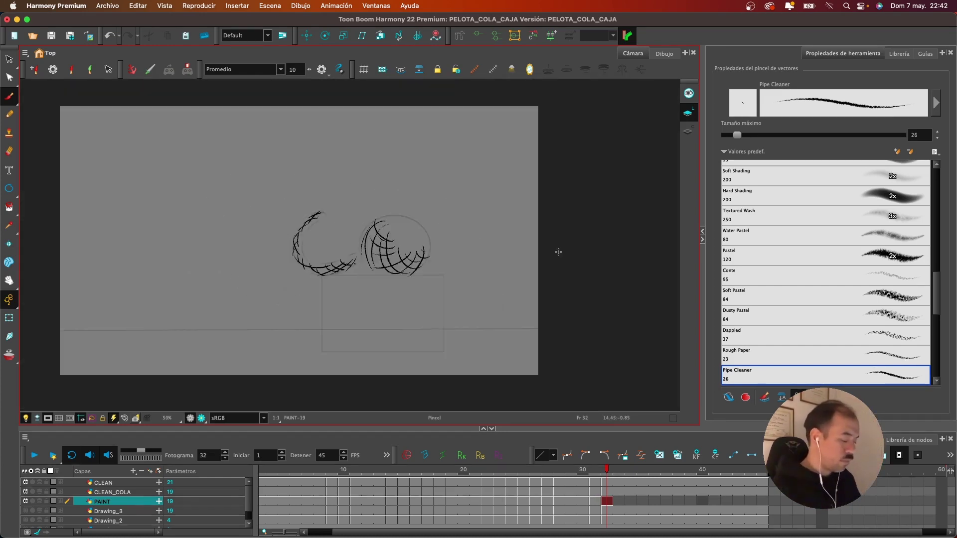
drag(489, 218, 540, 211)
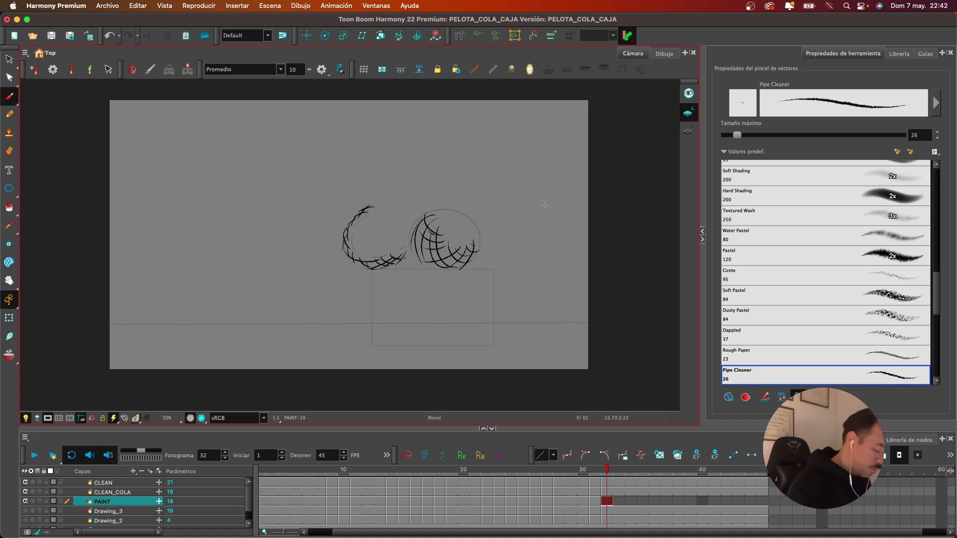
click(613, 501)
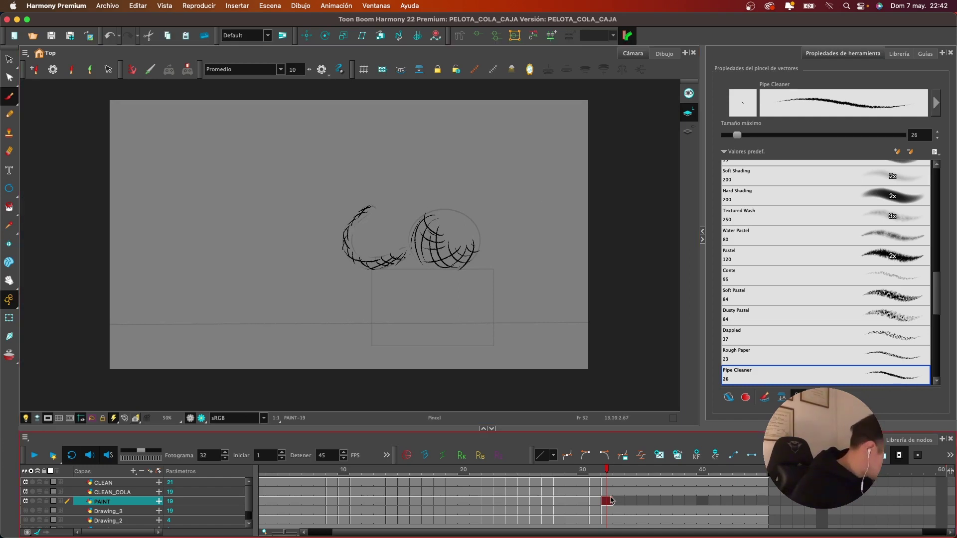
key(plus)
key(plus)
key(plus)
key(plus)
key(plus)
key(plus)
key(plus)
key(plus)
key(plus)
key(plus)
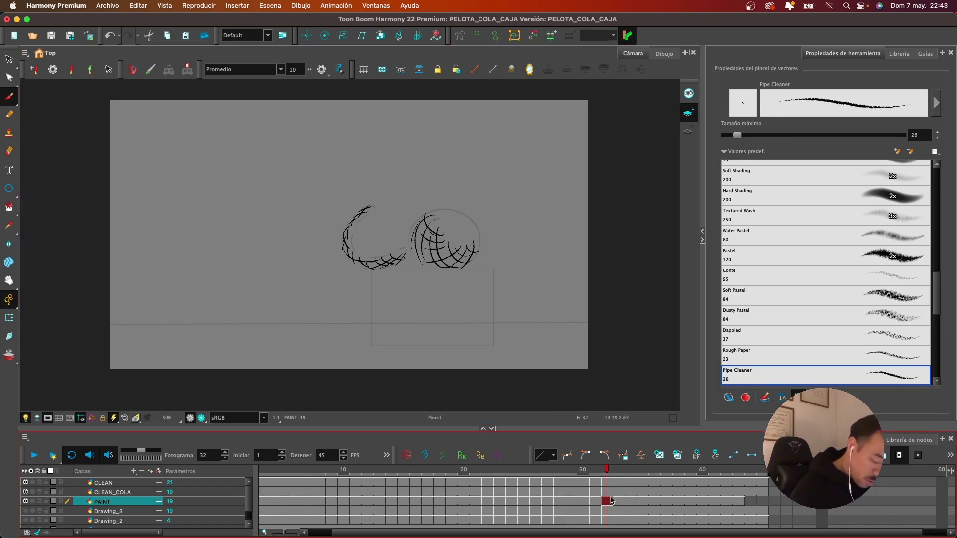
At frame 5 of the PAINT layer, add curved contour strokes on the ball's left side and extra short hatching along the tail
drag(327, 472, 287, 467)
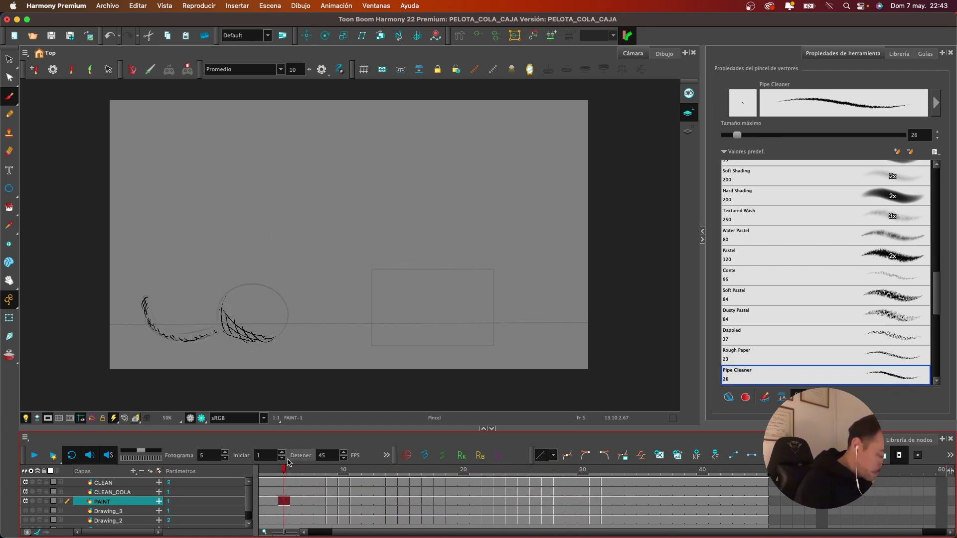
drag(329, 261, 422, 208)
key(2)
scroll(458, 282, up, 3)
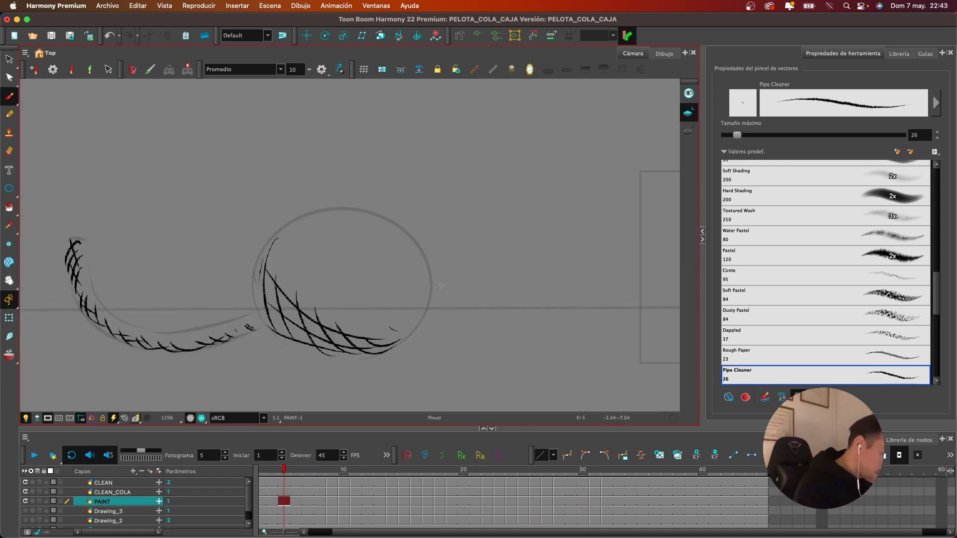
mouse_move(262, 259)
mouse_down()
mouse_move(269, 325)
mouse_move(313, 342)
mouse_up()
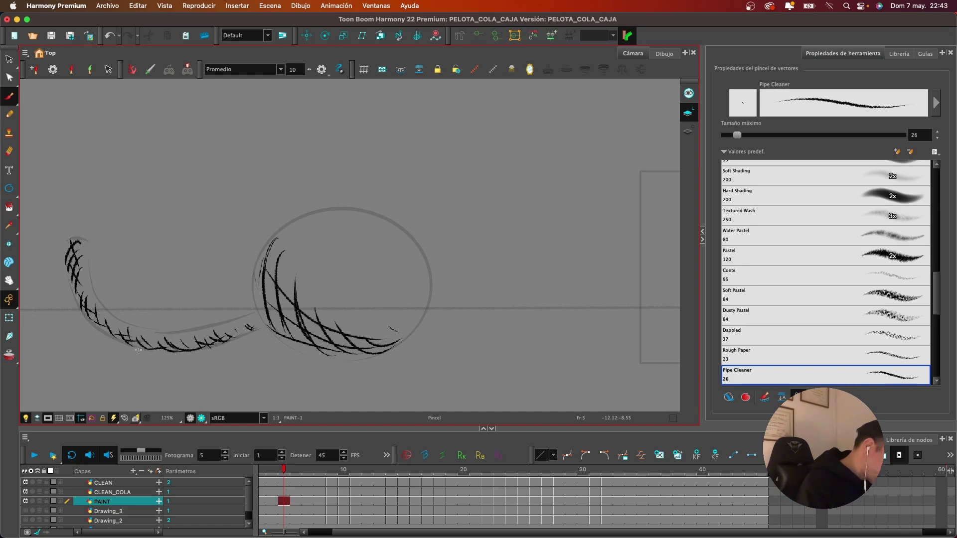
drag(357, 233, 383, 212)
key(1)
key(1)
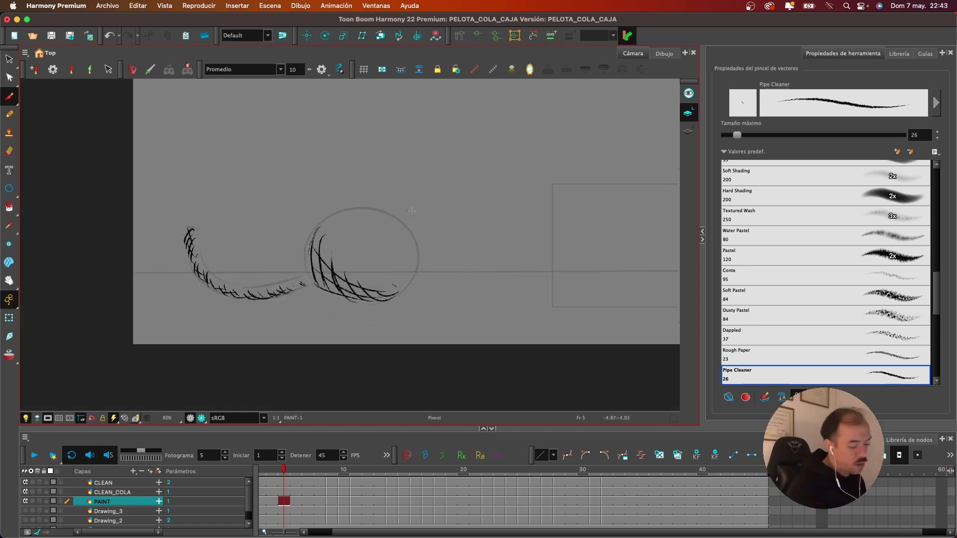
drag(510, 258, 480, 264)
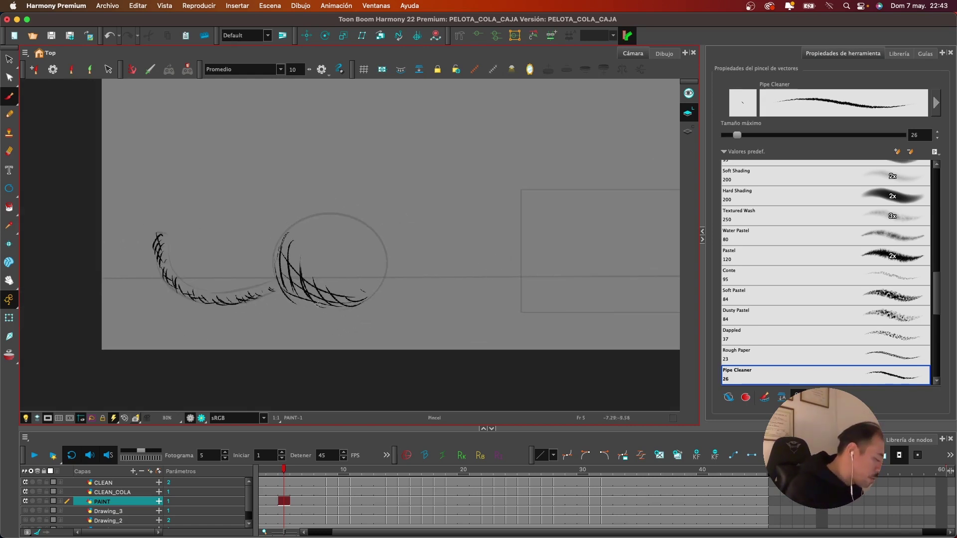
key(super+z)
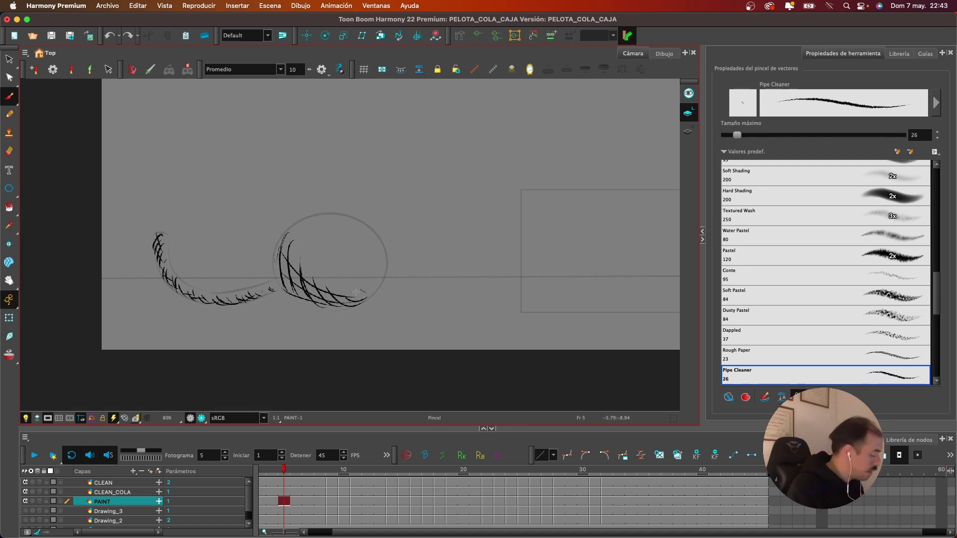
Flip back and forth through the PAINT drawings to check the ball and tail shading from frame to frame
key(g)
key(g)
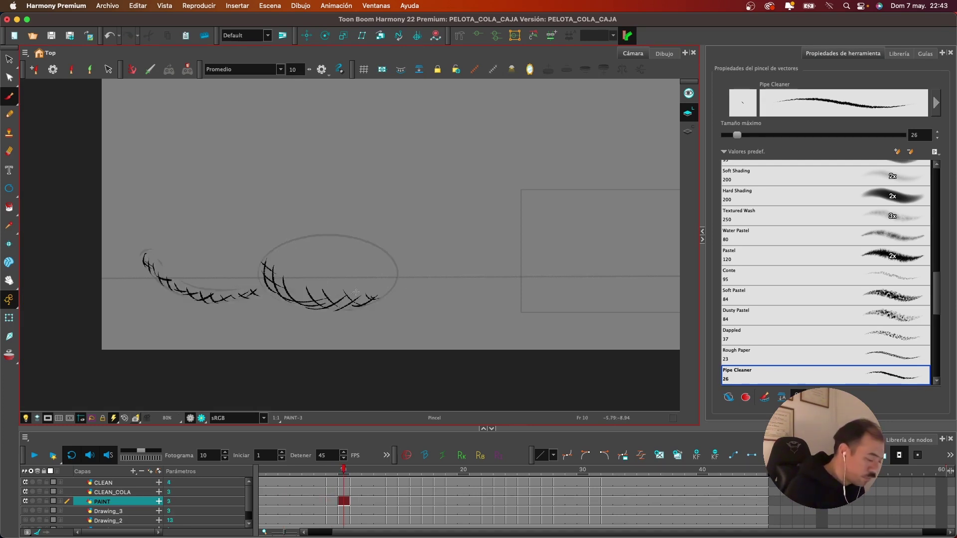
key(f)
key(g)
key(g)
key(f)
key(f)
key(f)
key(f)
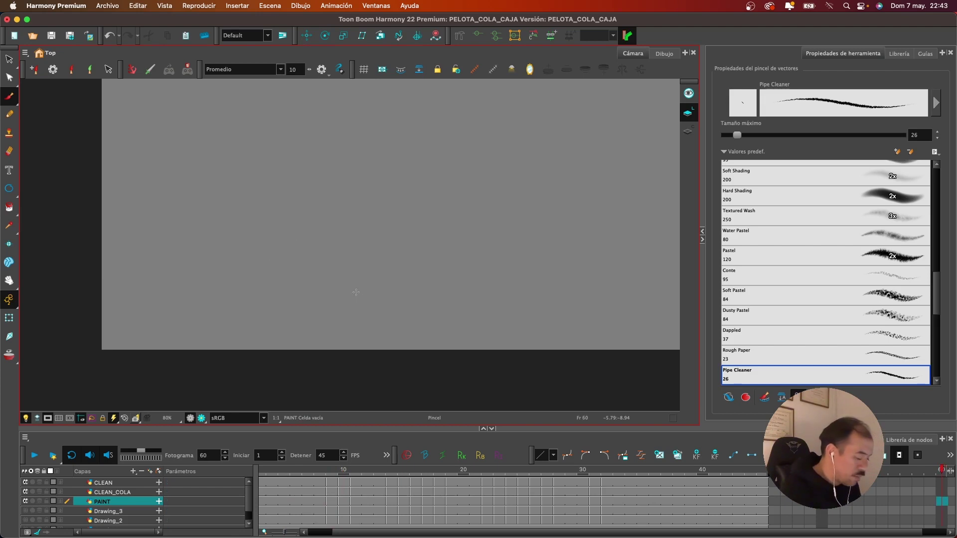
key(g)
key(g)
key(g)
key(g)
key(g)
key(g)
key(g)
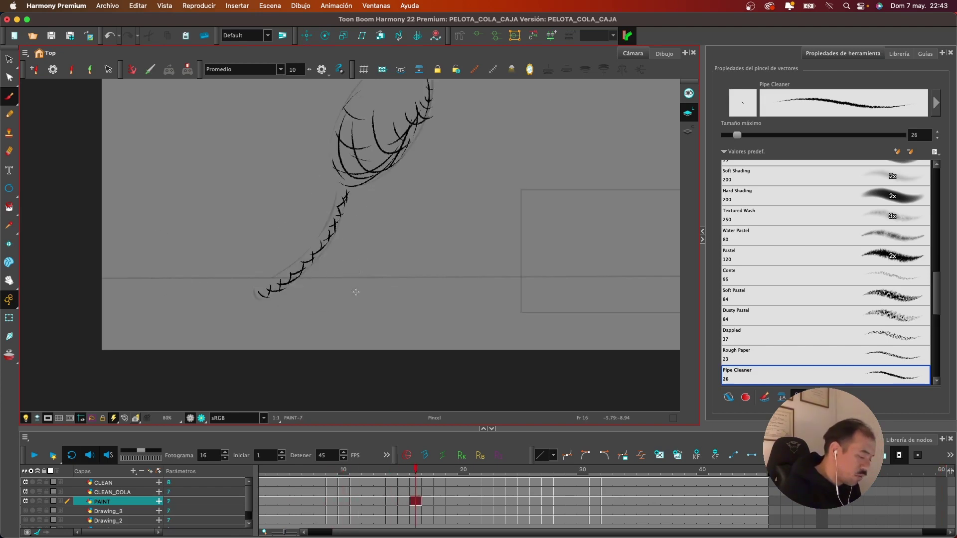
key(f)
key(f)
key(f)
key(g)
key(g)
key(g)
key(g)
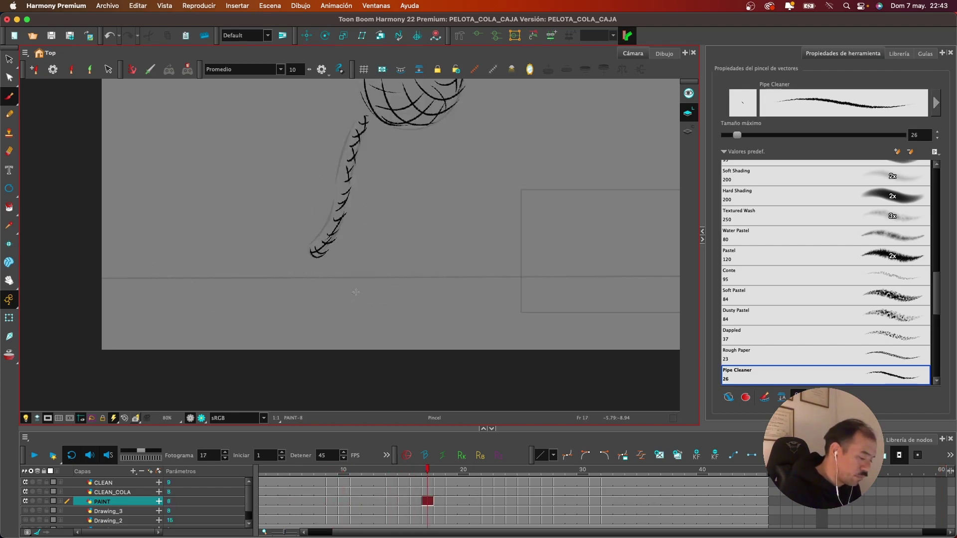
key(f)
key(f)
key(f)
key(f)
key(comma)
key(comma)
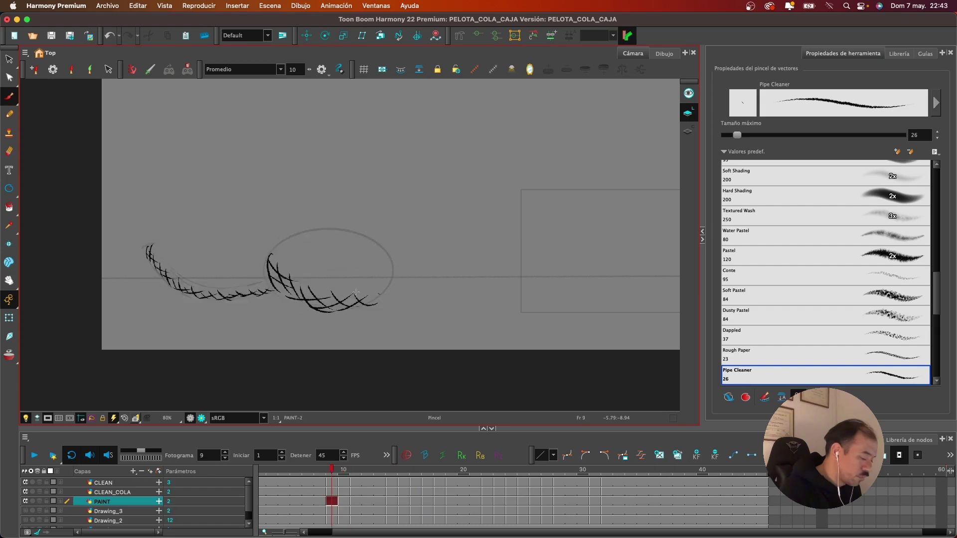
key(period)
key(period)
key(period)
key(period)
key(period)
key(period)
key(period)
key(g)
drag(547, 203, 501, 269)
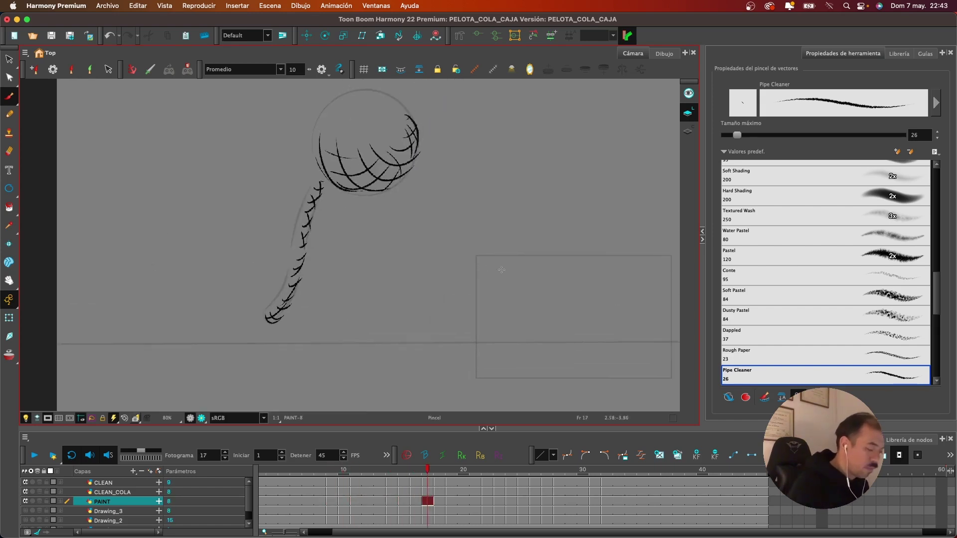
key(1)
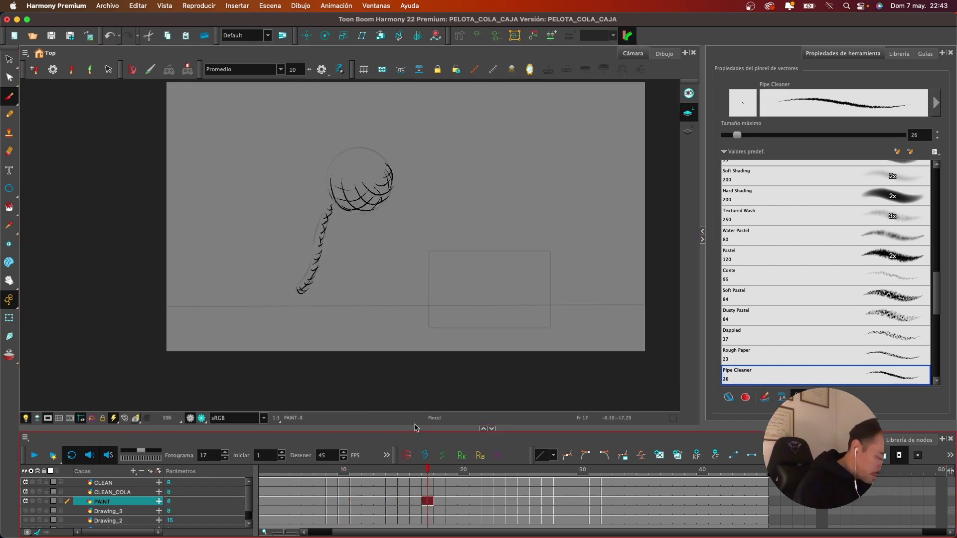
Solo the background Drawing layer, cut away the ground line segment inside the box, and turn solo off again
drag(421, 430, 441, 377)
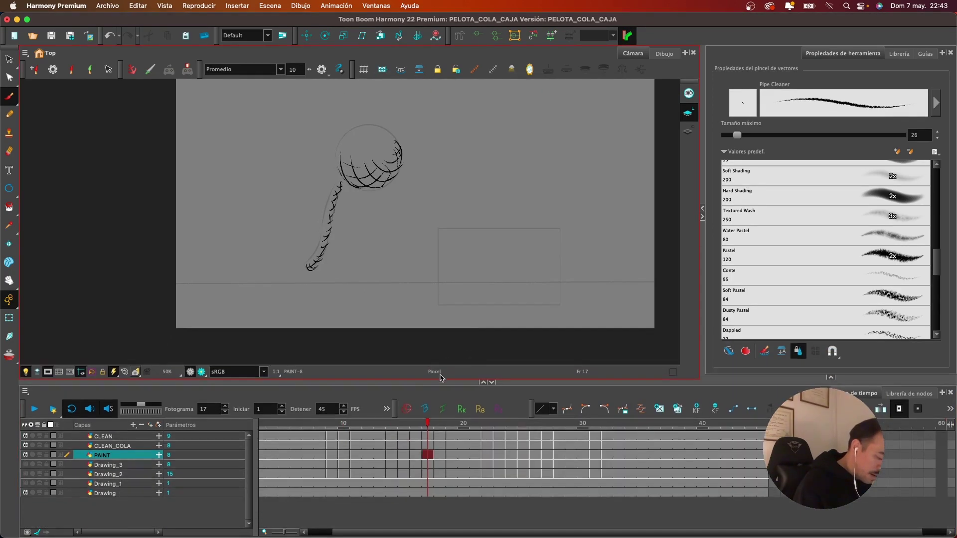
click(122, 493)
click(32, 493)
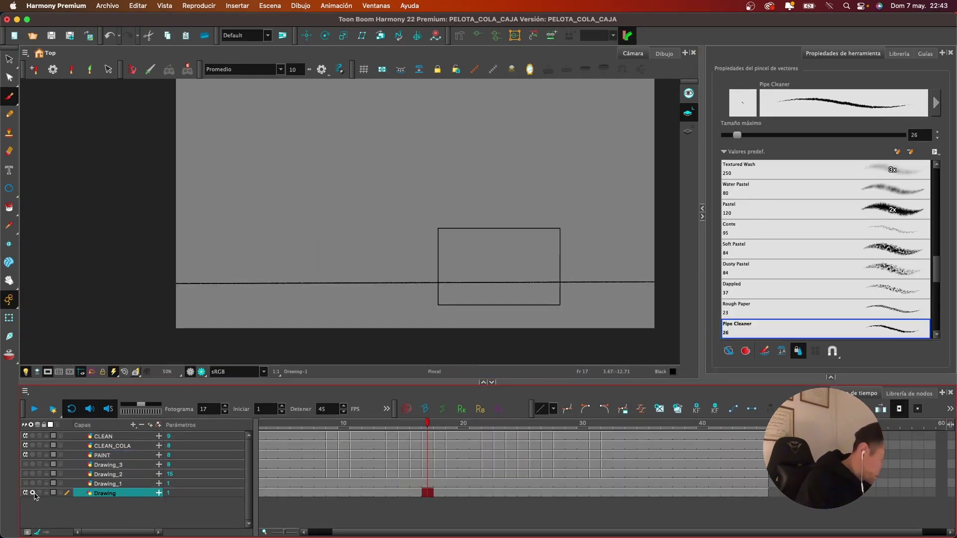
drag(485, 255, 406, 211)
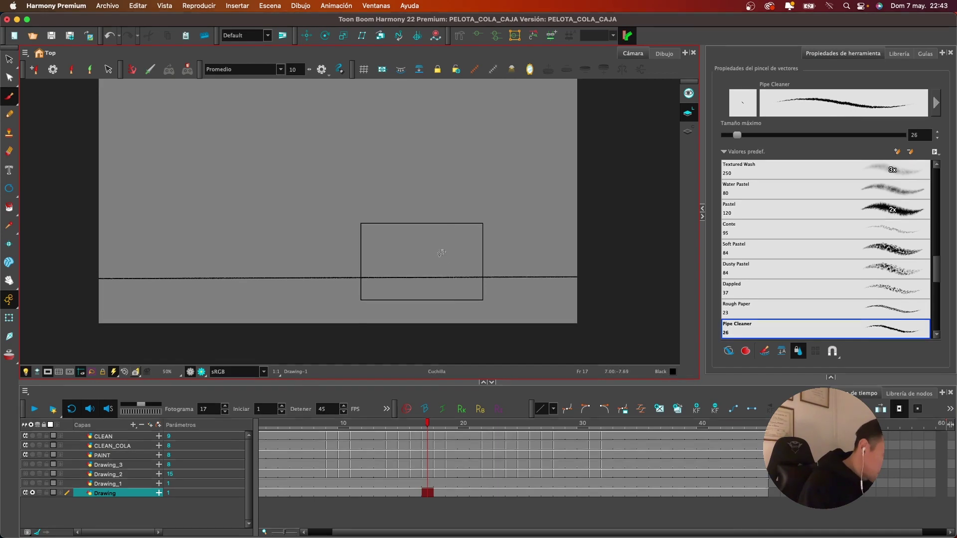
drag(528, 225, 547, 250)
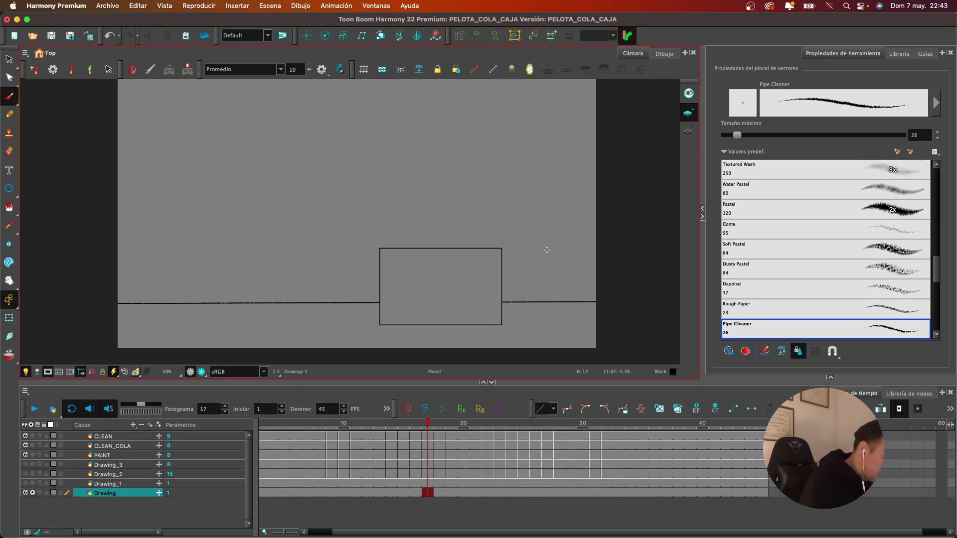
click(121, 455)
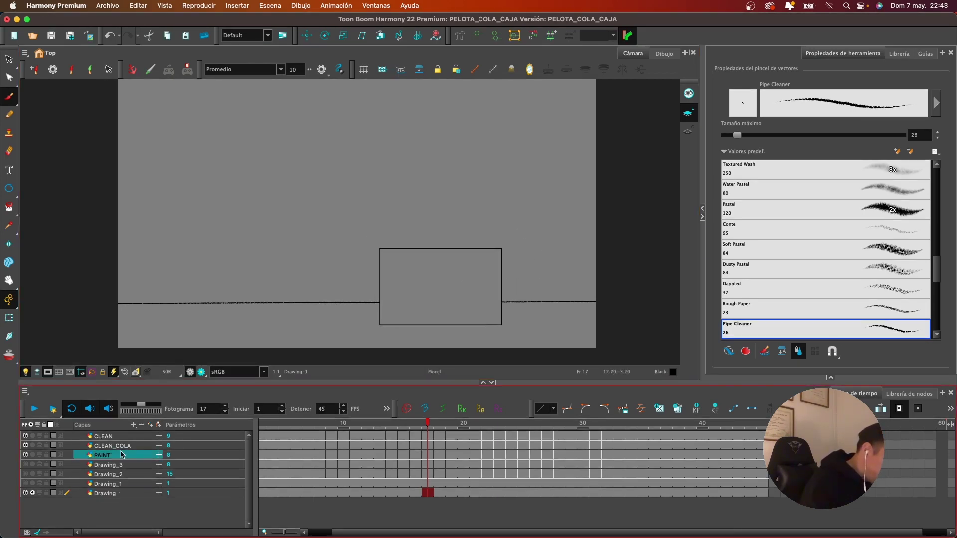
click(32, 493)
Play the animation from frame 5 to review the ball, tail and box with all the shading, then stop playback
mouse_move(521, 199)
mouse_down()
mouse_move(489, 237)
mouse_move(542, 191)
mouse_up()
key(2)
drag(428, 425, 283, 425)
key(1)
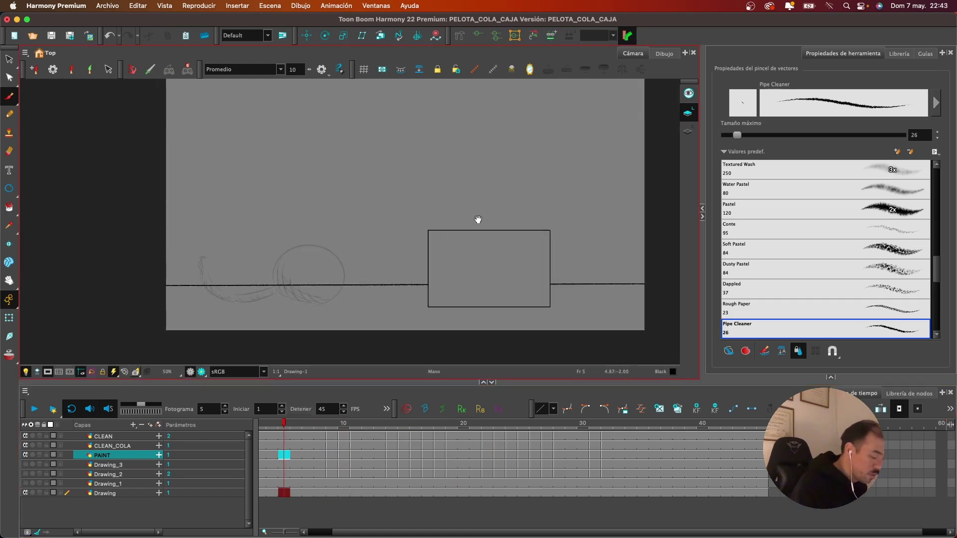
drag(478, 219, 468, 236)
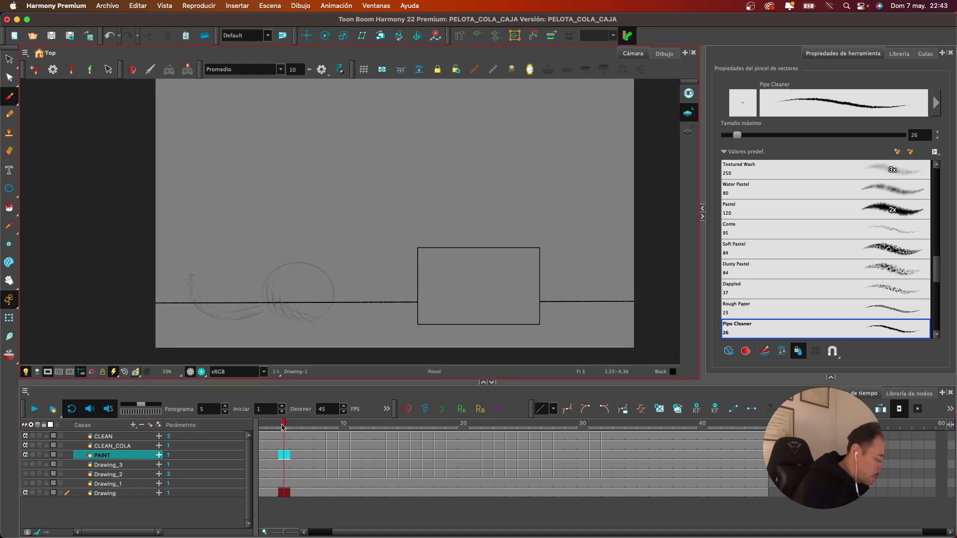
click(284, 436)
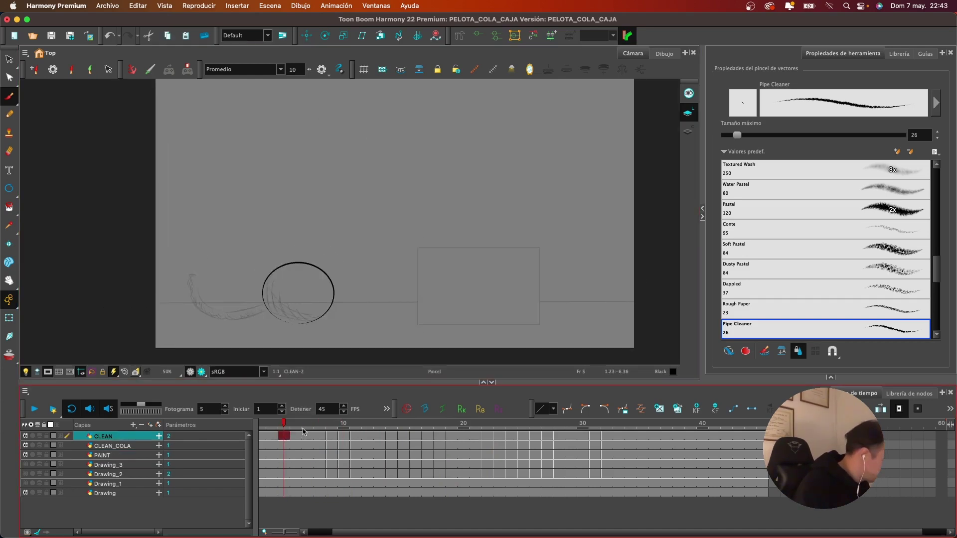
click(35, 412)
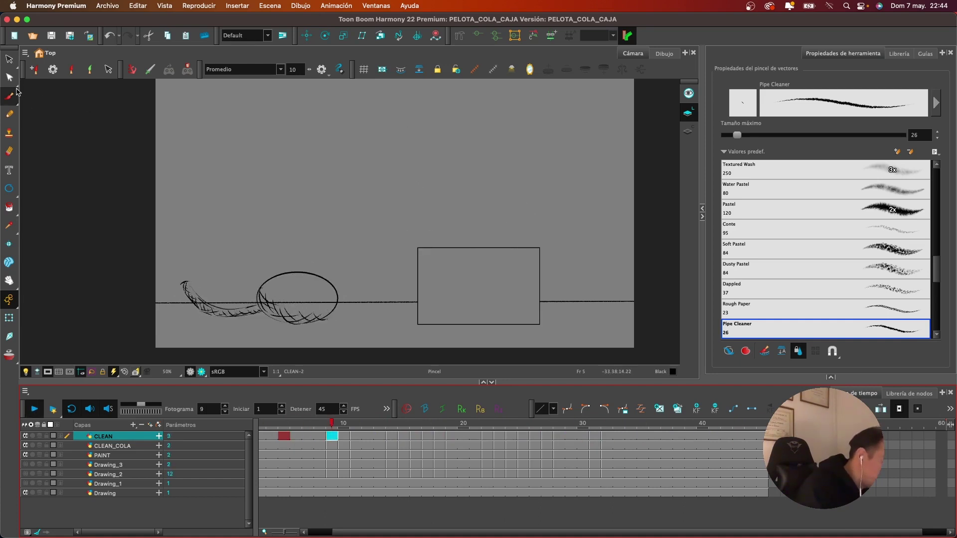
click(36, 414)
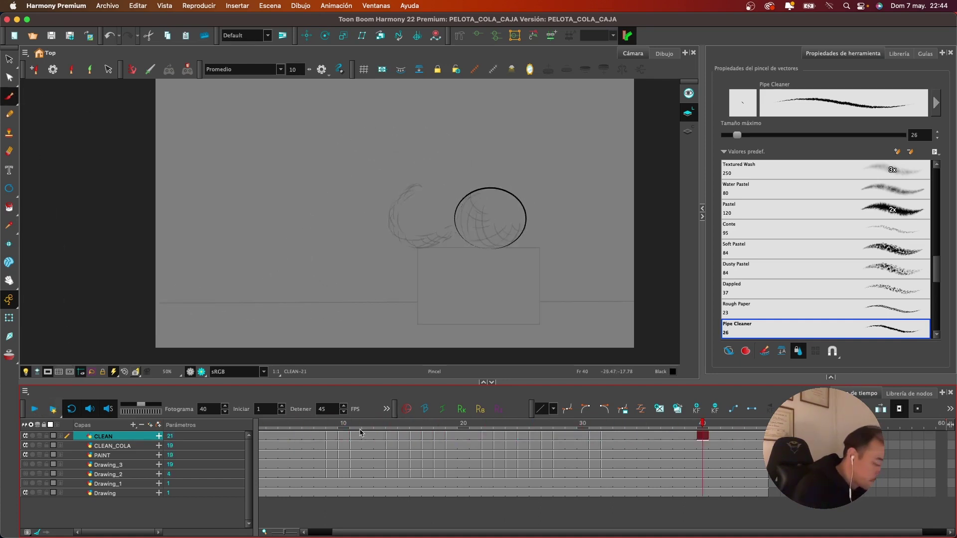
Inspect the tail outlines on the CLEAN_COLA layer at frames 10 and 15
mouse_move(363, 426)
mouse_down()
mouse_move(341, 426)
mouse_move(452, 426)
mouse_move(348, 422)
mouse_up()
click(349, 445)
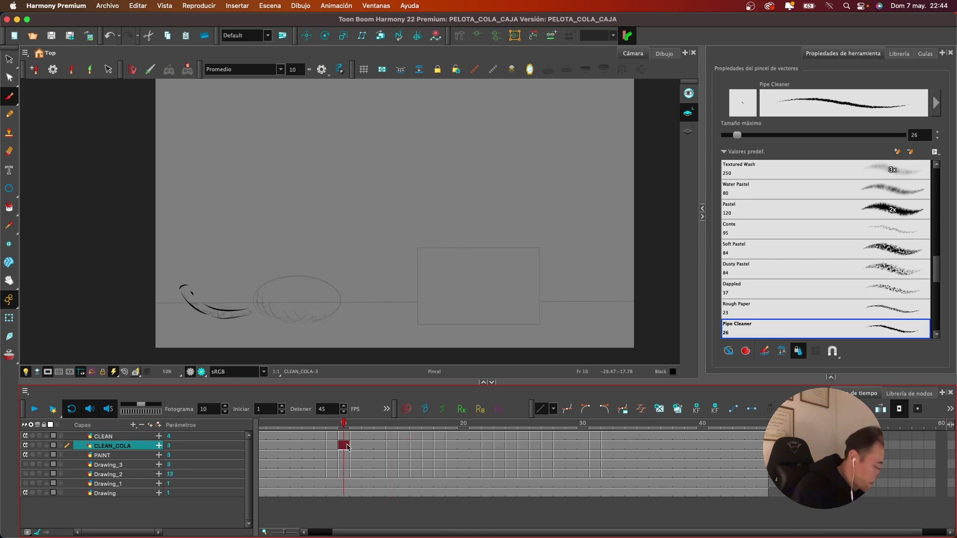
scroll(355, 242, up, 2)
scroll(498, 216, up, 1)
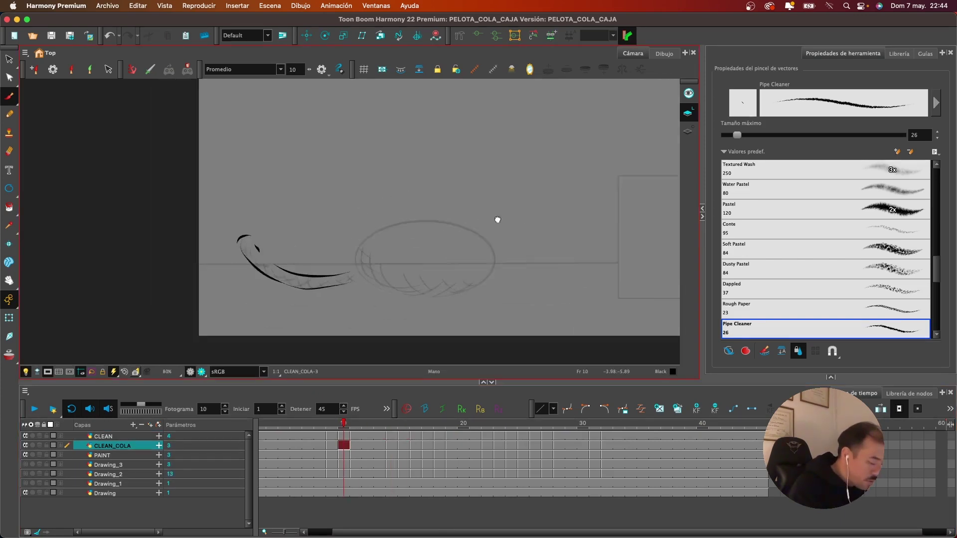
mouse_move(344, 424)
mouse_down()
mouse_move(440, 424)
mouse_move(367, 424)
mouse_move(425, 425)
mouse_move(402, 424)
mouse_up()
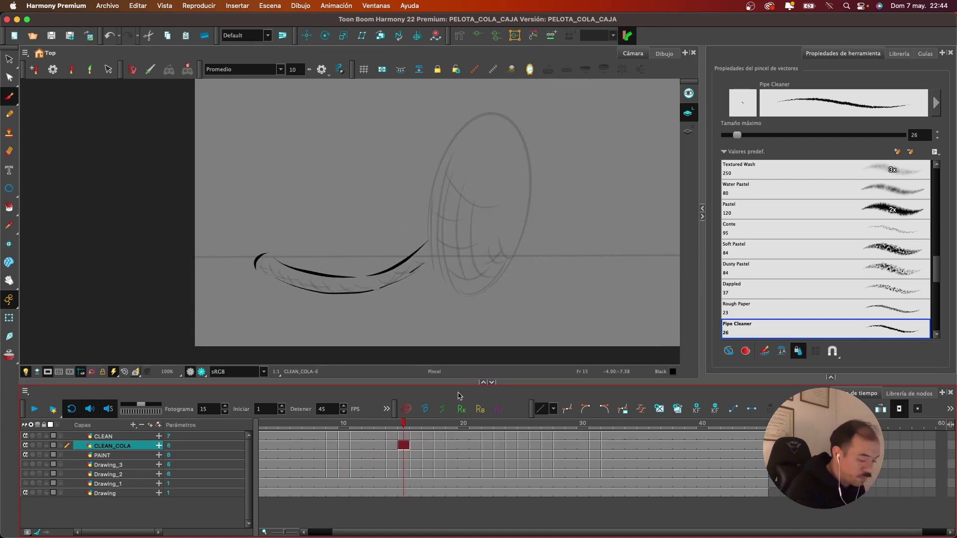
scroll(551, 276, down, 2)
drag(518, 244, 511, 243)
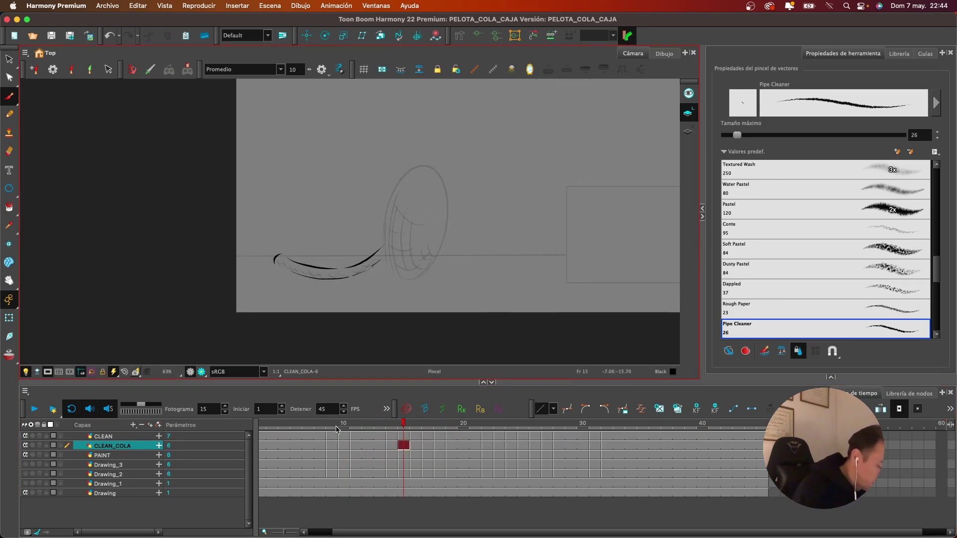
Remove the upper contour line of the tail at frame 9 of the CLEAN_COLA layer
click(332, 445)
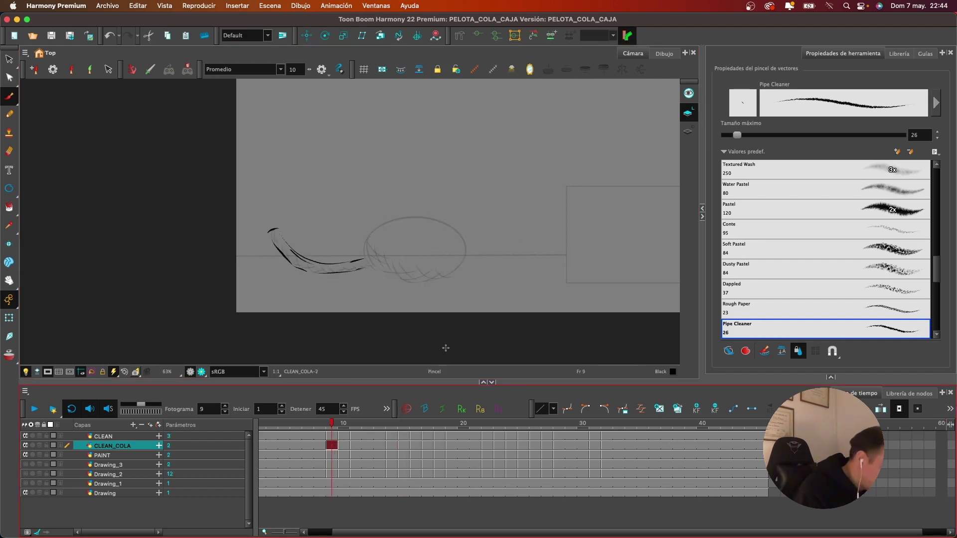
key(2)
key(1)
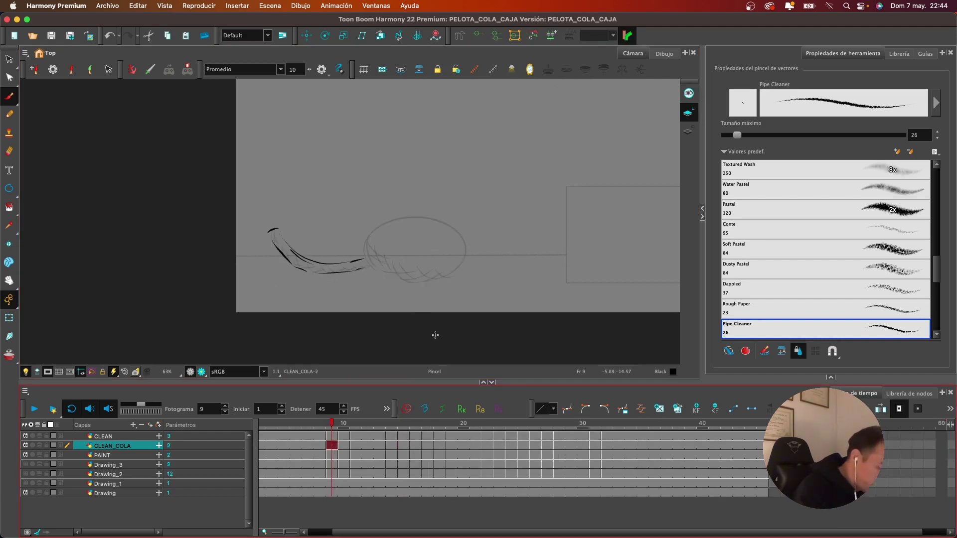
drag(455, 233, 438, 259)
key(2)
key(2)
drag(406, 290, 396, 226)
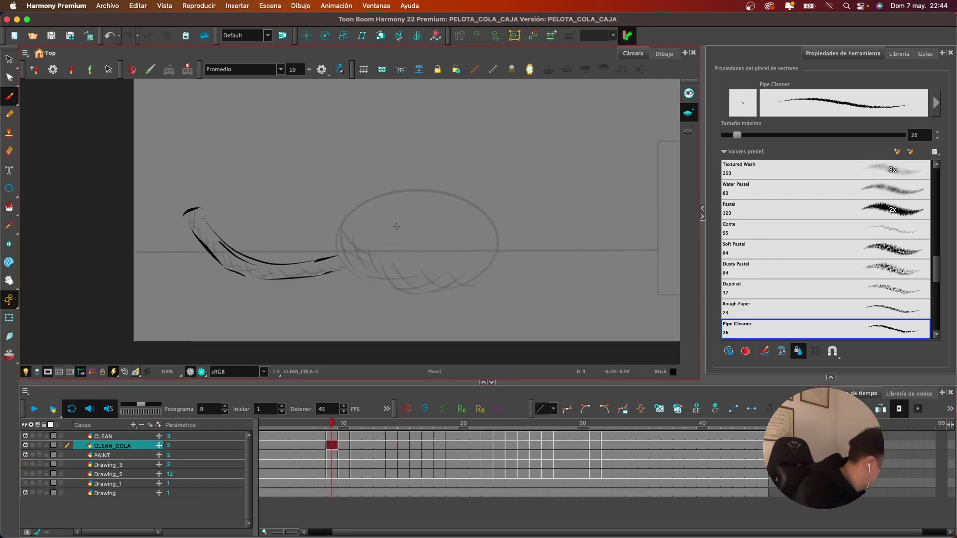
key(super+z)
key(super+z)
key(super+z)
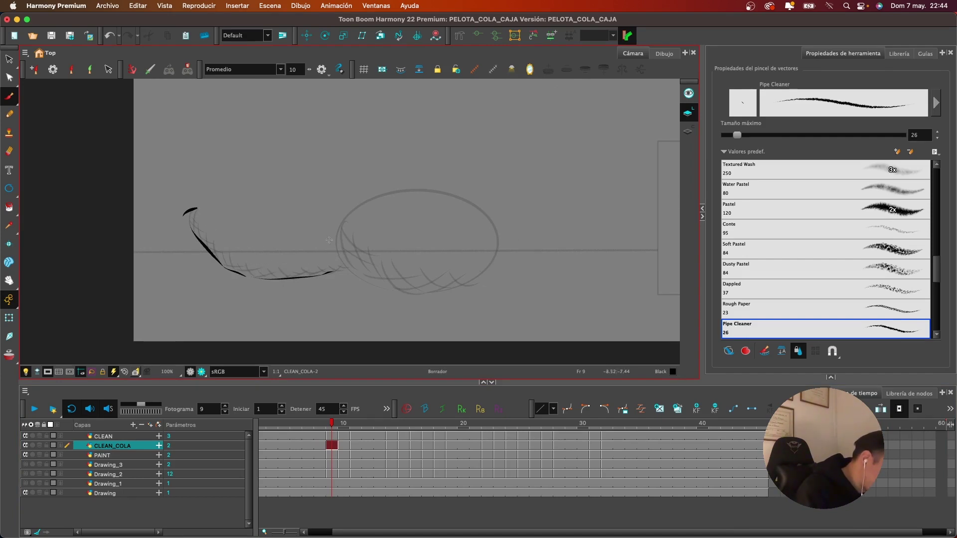
Erase the upper contour line of the tail at frames 10 and 11 of the CLEAN_COLA layer
click(349, 445)
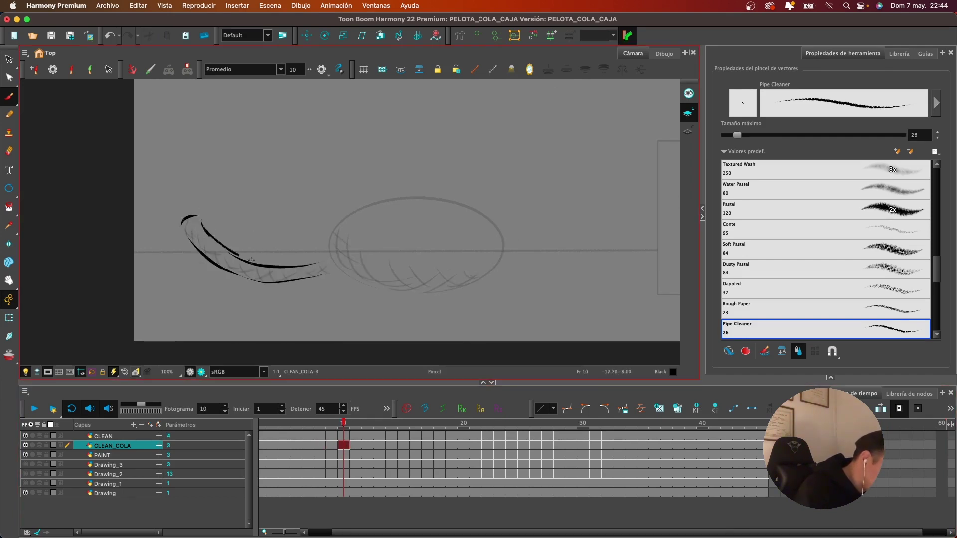
mouse_move(203, 220)
mouse_down()
mouse_move(267, 264)
mouse_move(318, 261)
mouse_up()
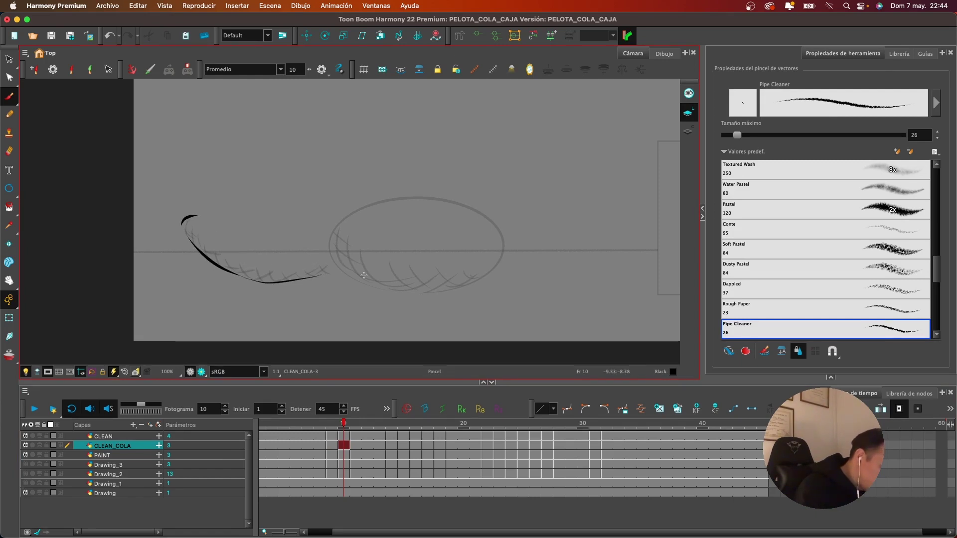
click(360, 448)
key(alt+e)
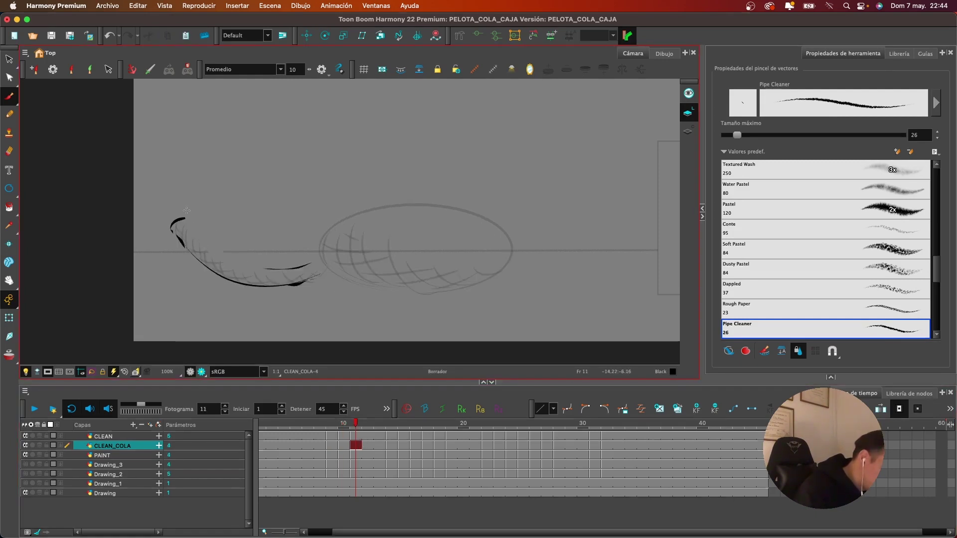
Erase the tail's upper contour line at frames 14 and 15 of the CLEAN_COLA layer
click(392, 445)
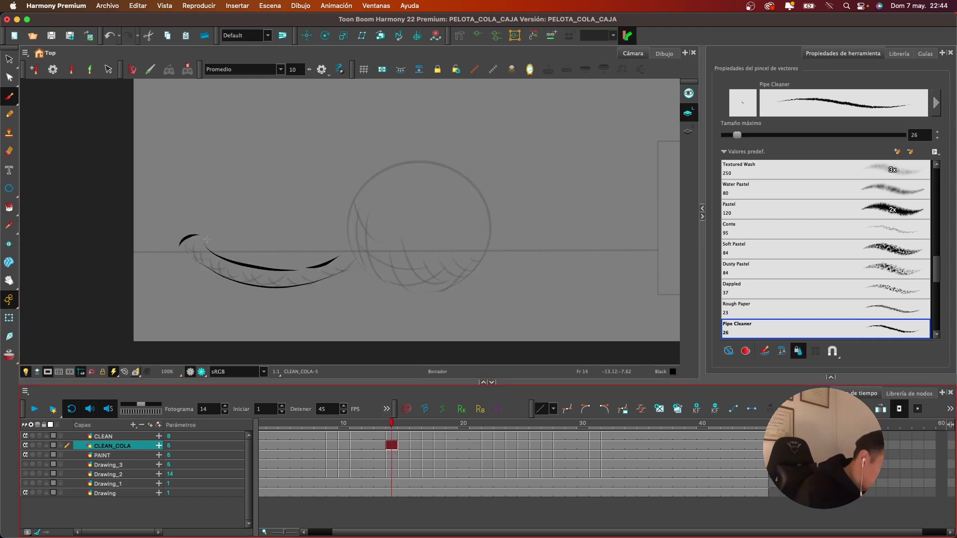
mouse_move(218, 265)
mouse_down()
mouse_move(331, 256)
mouse_move(212, 255)
mouse_move(355, 245)
mouse_up()
click(405, 445)
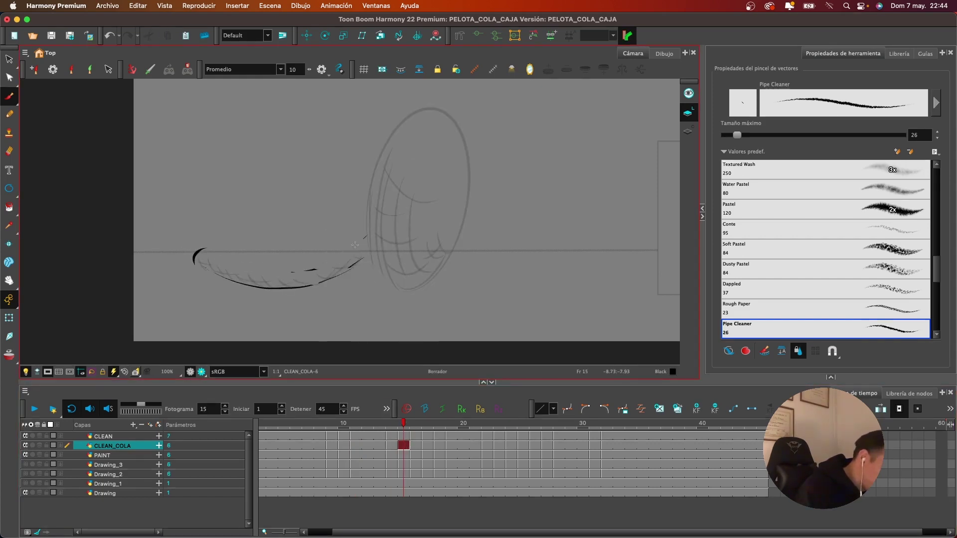
Erase the tail's upper contour line at frame 16 of CLEAN_COLA, keeping the lower line and tip
click(416, 445)
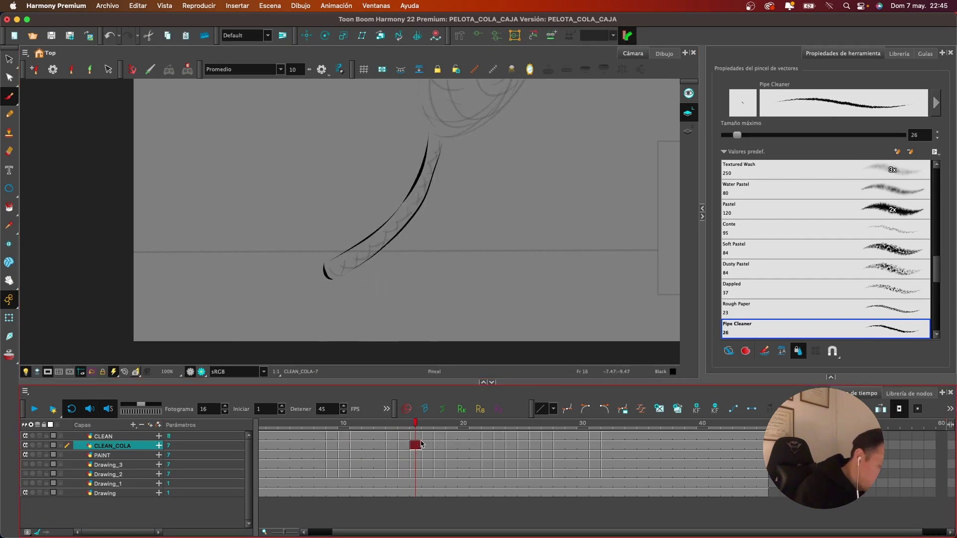
key(alt+e)
drag(422, 155, 366, 239)
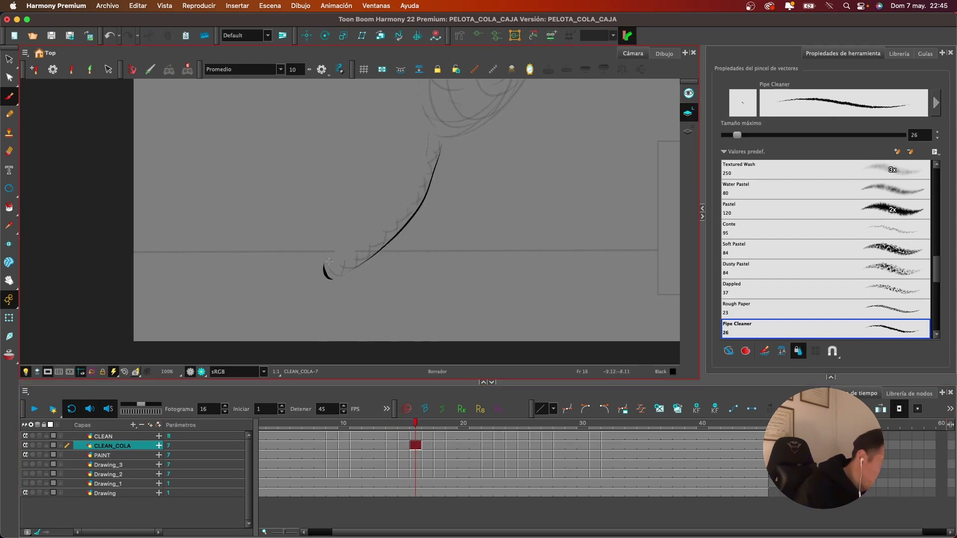
Try to redraw the tail's upper contour at frame 16 with the Pencil tool, and undo the stroke
drag(495, 176, 471, 184)
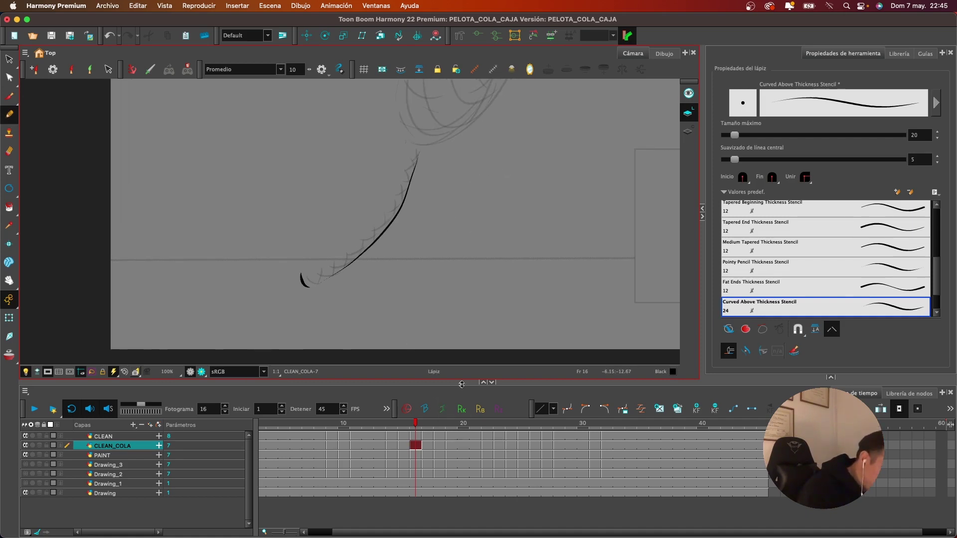
scroll(450, 265, up, 3)
scroll(450, 264, right, 1)
mouse_move(281, 330)
mouse_down()
mouse_move(330, 294)
mouse_move(375, 210)
mouse_up()
key(super+z)
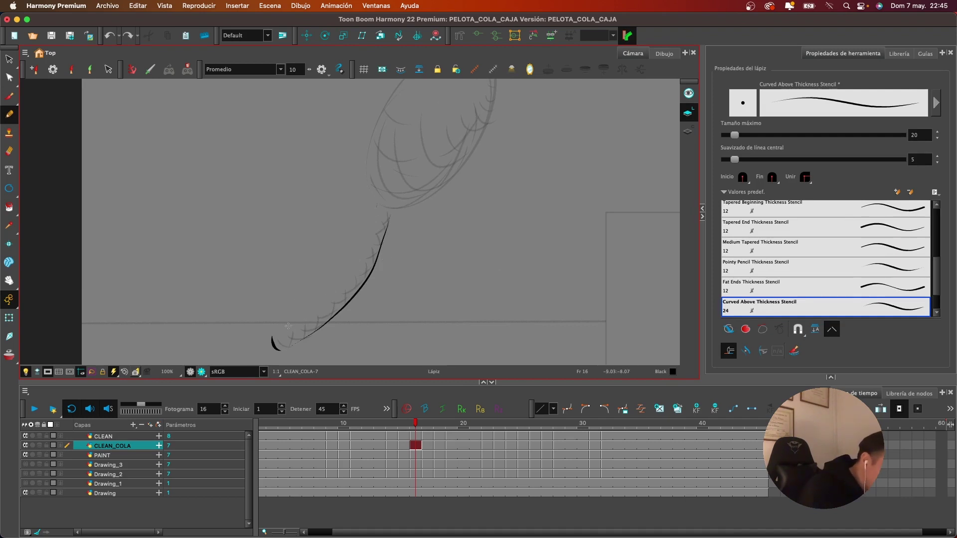
Turn on onion skin for the CLEAN_COLA layer and try out upper contour strokes for the tail at frame 16, undoing them
click(40, 445)
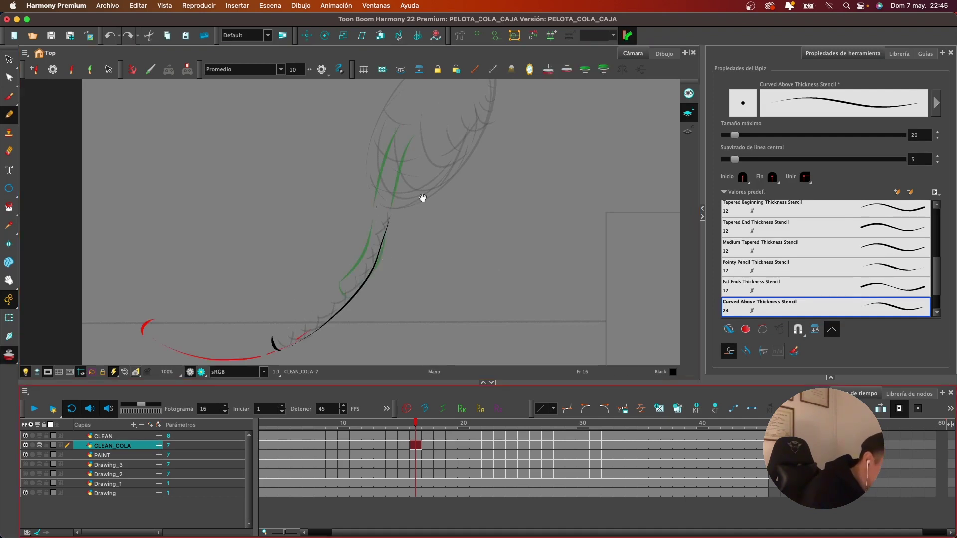
scroll(279, 302, down, 1)
mouse_move(277, 304)
mouse_down()
mouse_move(334, 251)
mouse_move(371, 175)
mouse_up()
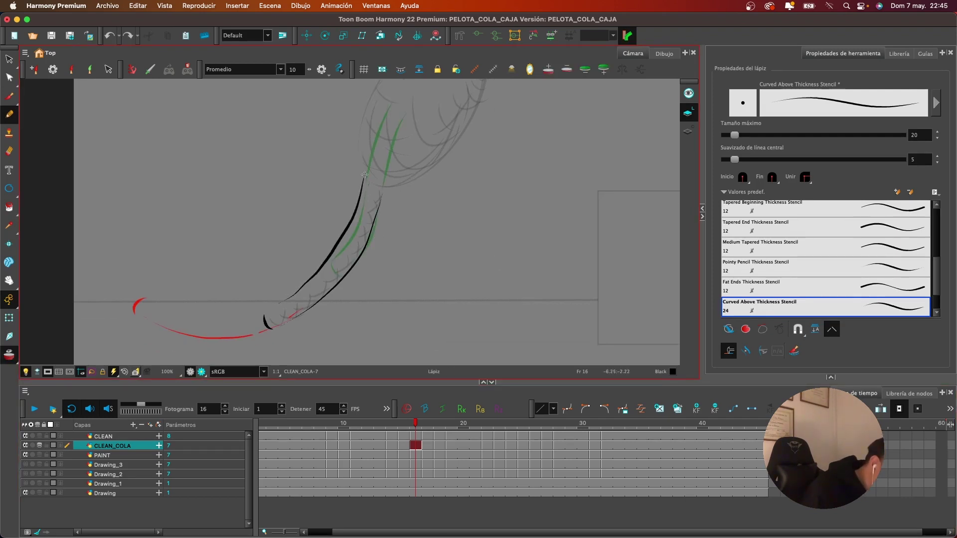
key(super+z)
mouse_move(270, 304)
mouse_down()
mouse_move(321, 274)
mouse_move(349, 232)
mouse_move(368, 173)
mouse_move(345, 223)
mouse_move(280, 302)
mouse_move(312, 283)
mouse_move(346, 238)
mouse_move(371, 176)
mouse_up()
key(super+z)
key(super+z)
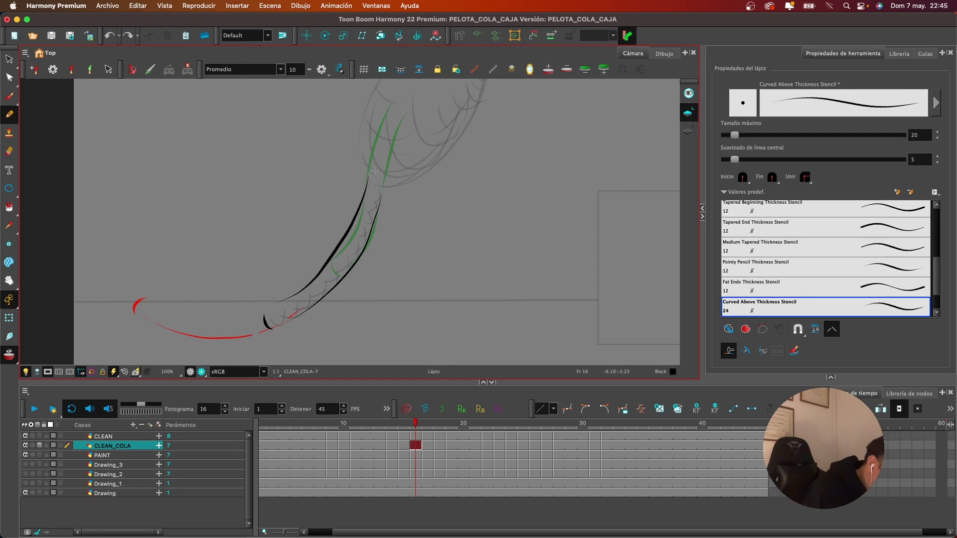
key(super+z)
Set the Promedio stroke stabilizer to 50 and redraw the tail's upper contour at frame 16 from the tip to the ball
double_click(292, 69)
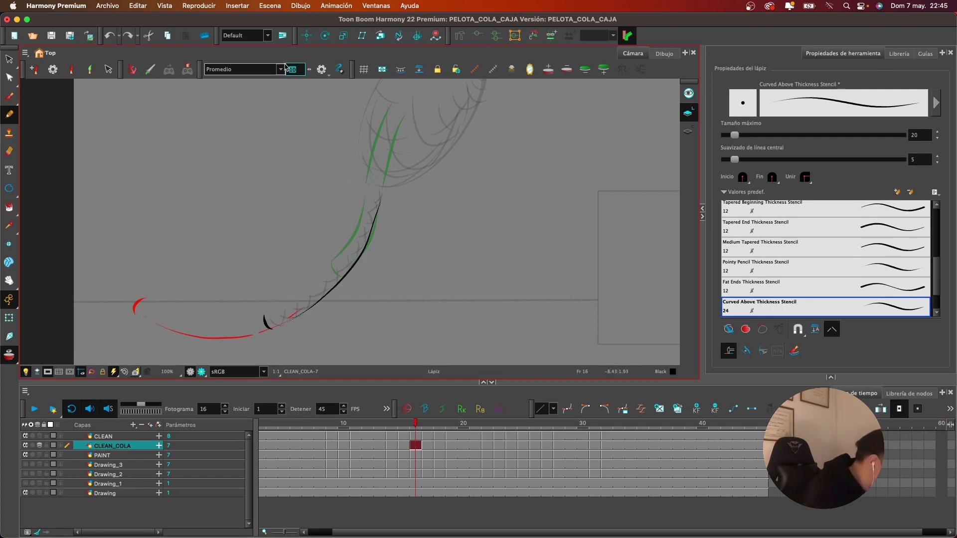
text(50)
mouse_move(294, 279)
mouse_down()
mouse_move(284, 318)
mouse_move(337, 264)
mouse_move(354, 219)
mouse_up()
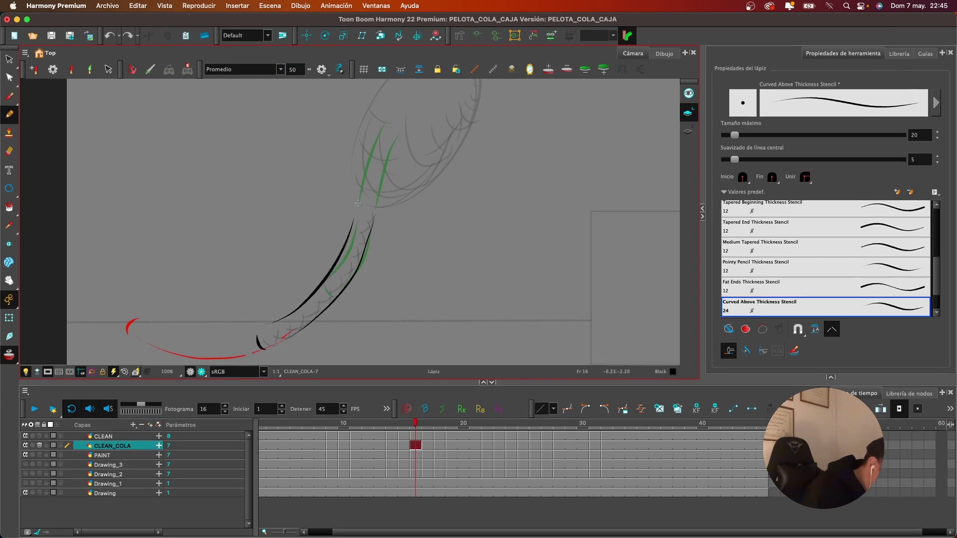
key(super+z)
mouse_move(265, 323)
mouse_down()
mouse_move(295, 309)
mouse_move(357, 200)
mouse_up()
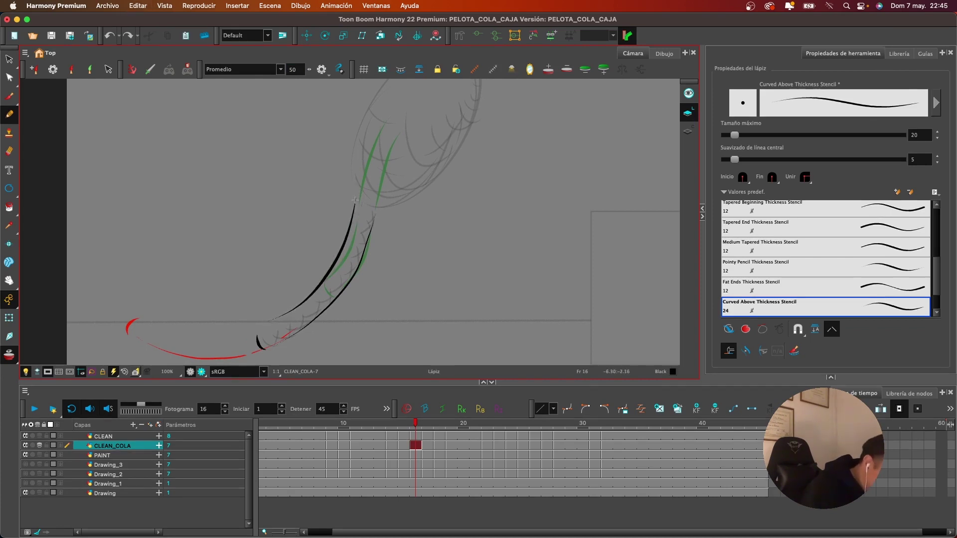
Redraw the tail's upper contour at frame 15 of CLEAN_COLA as one curve from the tip up to the ball
key(f)
drag(258, 306, 319, 221)
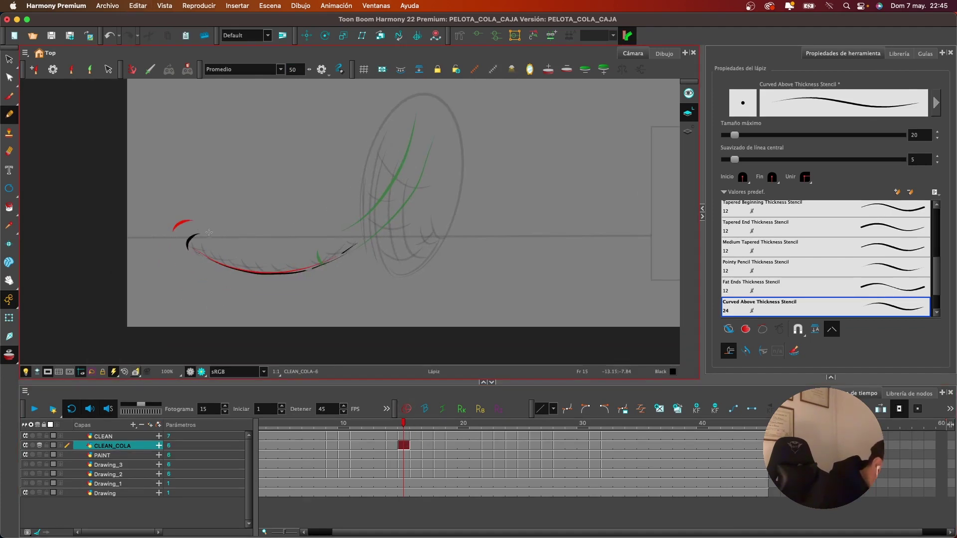
key(super+z)
mouse_move(215, 239)
mouse_down()
mouse_move(316, 235)
mouse_move(354, 216)
mouse_up()
key(super+z)
mouse_move(215, 237)
mouse_down()
mouse_move(269, 248)
mouse_move(351, 228)
mouse_up()
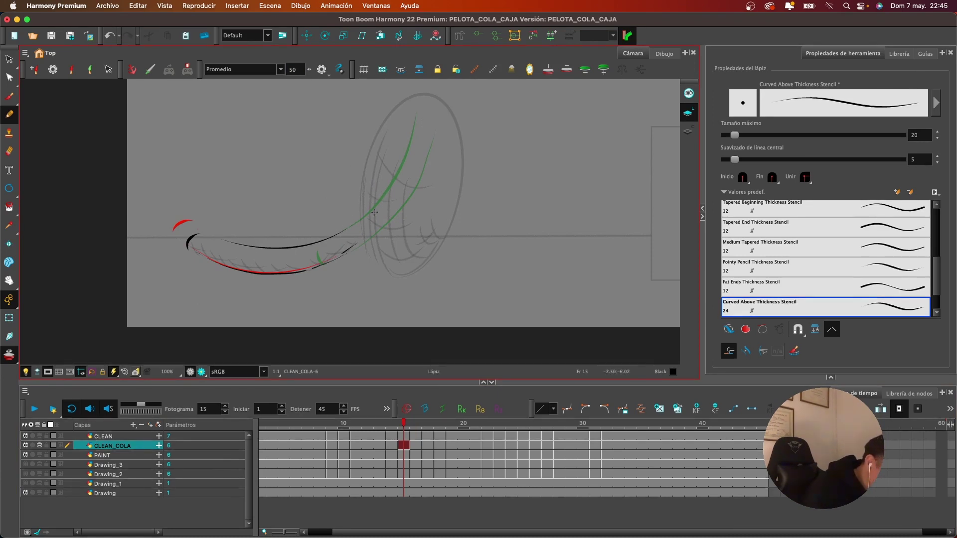
Replace the tail's upper contour at frame 14 of CLEAN_COLA with one continuous curve reaching the ball
key(comma)
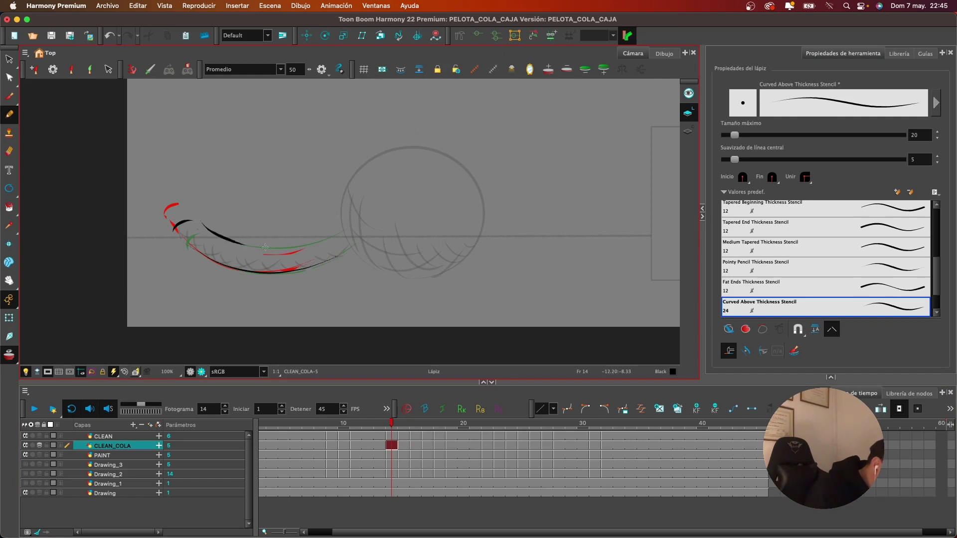
drag(265, 248, 338, 227)
key(super+z)
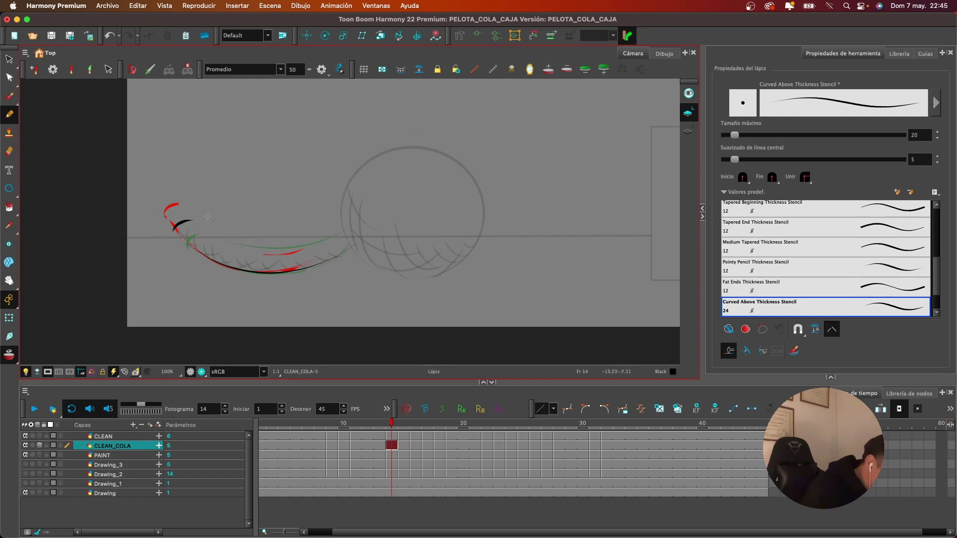
mouse_move(199, 220)
mouse_down()
mouse_move(236, 244)
mouse_move(299, 246)
mouse_move(338, 233)
mouse_up()
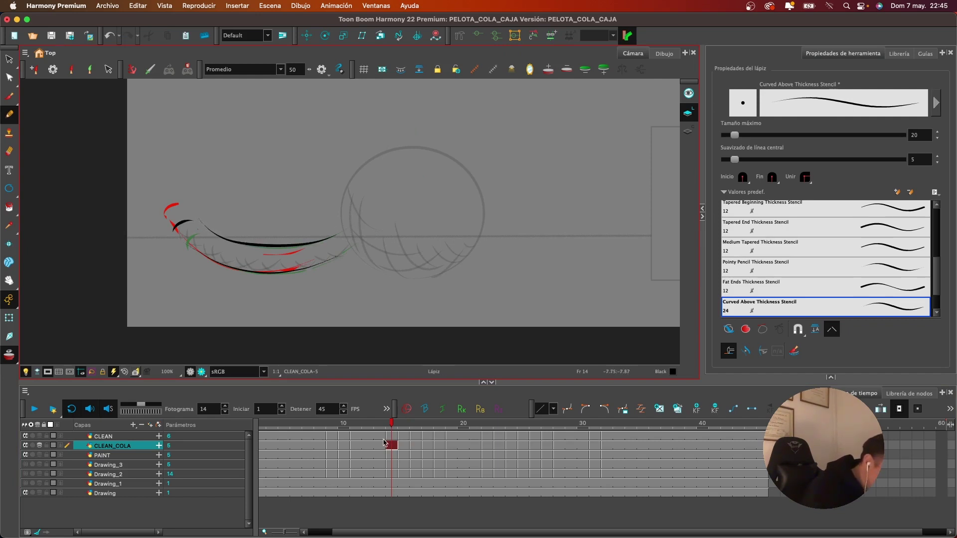
Try to redraw the tail's upper contour at frame 11 of CLEAN_COLA, undoing each stroke
click(356, 444)
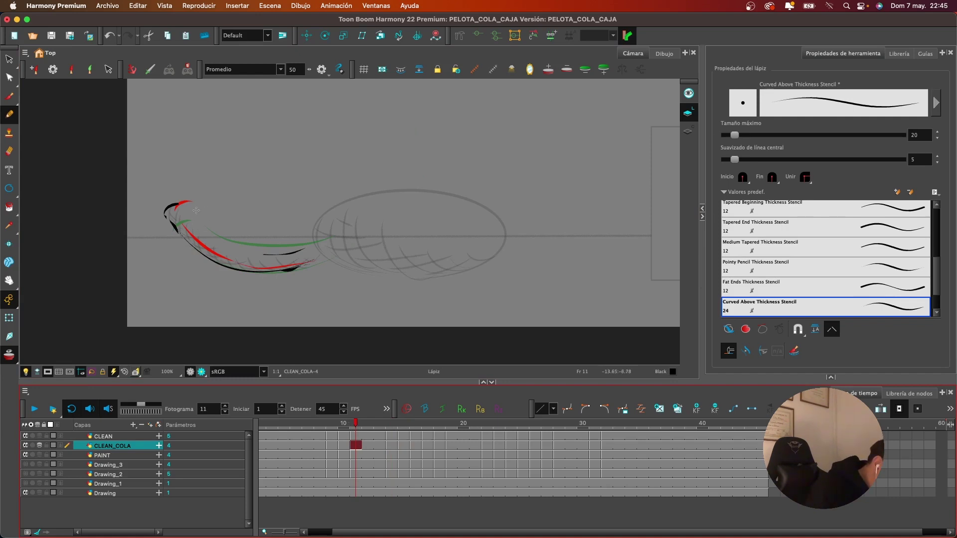
mouse_move(193, 204)
mouse_down()
mouse_move(237, 237)
mouse_move(305, 236)
mouse_up()
key(super+z)
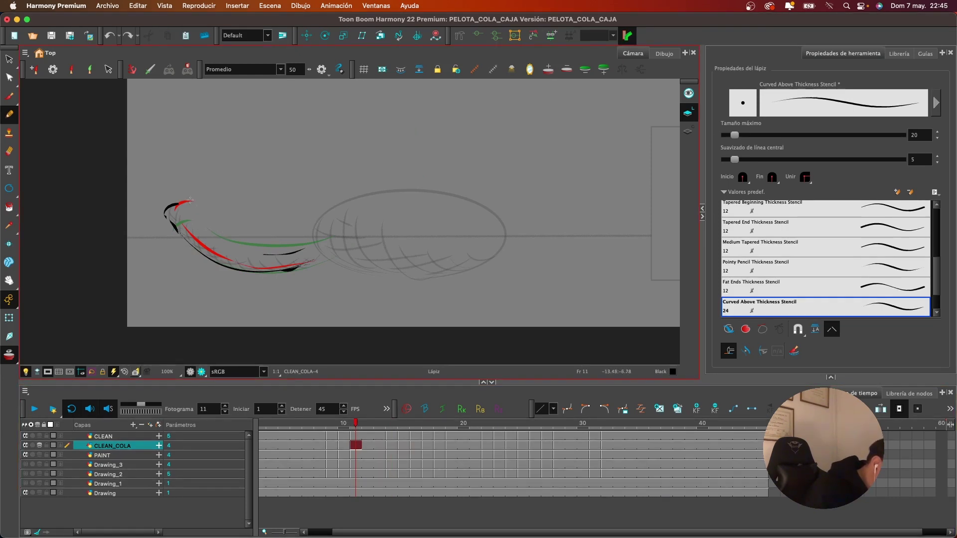
mouse_move(190, 203)
mouse_down()
mouse_move(248, 242)
mouse_move(339, 250)
mouse_up()
key(super+z)
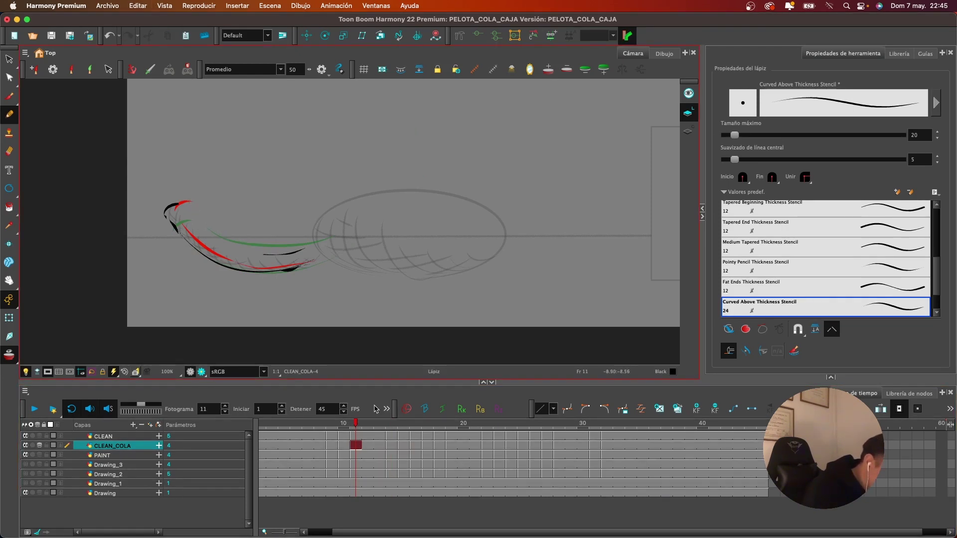
Compare with the tail at frame 14, and redraw the upper contour at frame 11 as a single smooth curve
click(392, 445)
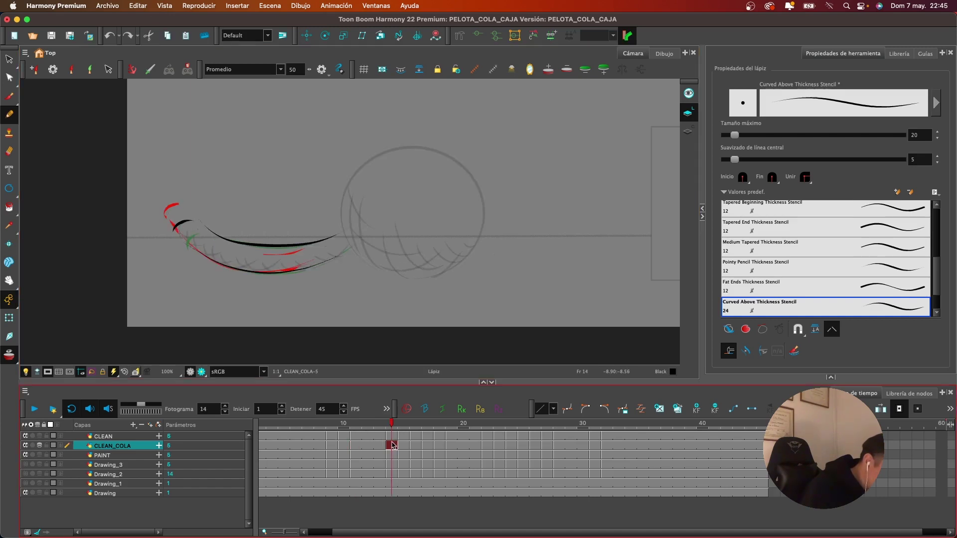
click(355, 445)
drag(185, 205, 293, 244)
key(super+z)
mouse_move(188, 206)
mouse_down()
mouse_move(252, 242)
mouse_move(297, 245)
mouse_up()
key(super+z)
mouse_move(188, 205)
mouse_down()
mouse_move(238, 244)
mouse_move(302, 245)
mouse_up()
Redraw the tail's upper contour at frame 10 of CLEAN_COLA as one curve from the tip to the ball
key(comma)
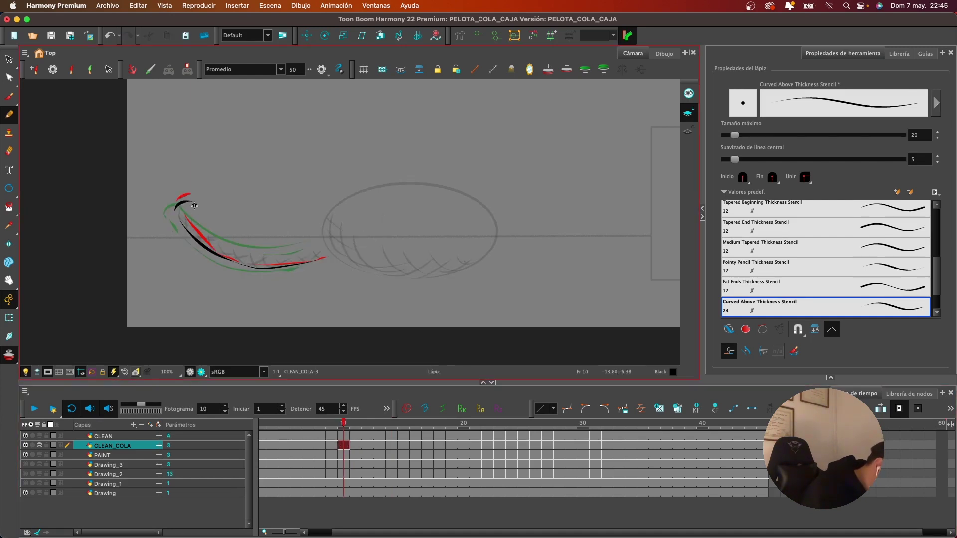
mouse_move(192, 205)
mouse_down()
mouse_move(232, 239)
mouse_move(315, 241)
mouse_up()
key(super+z)
mouse_move(198, 208)
mouse_down()
mouse_move(240, 240)
mouse_move(335, 239)
mouse_up()
Try several strokes for the tail's upper contour at frame 9 of CLEAN_COLA and undo them
click(333, 445)
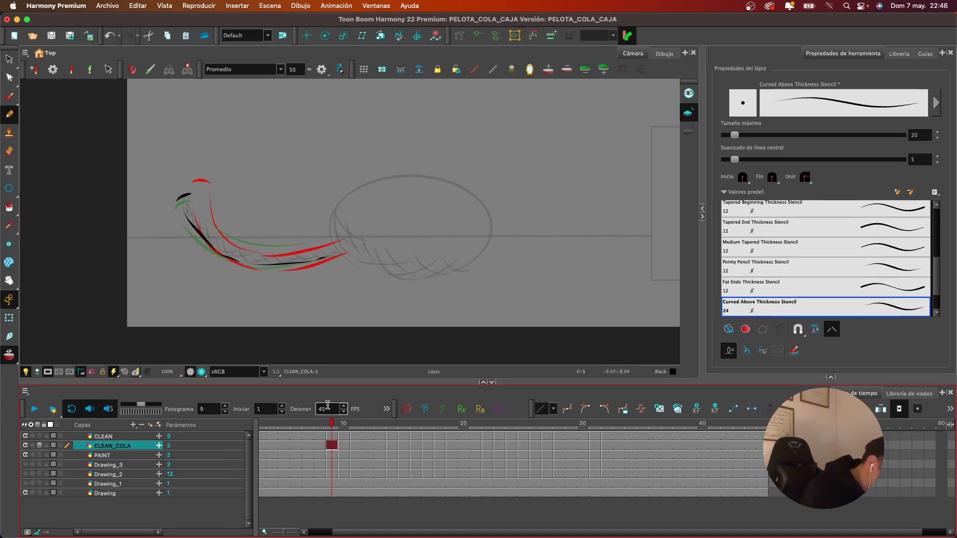
drag(284, 242, 337, 235)
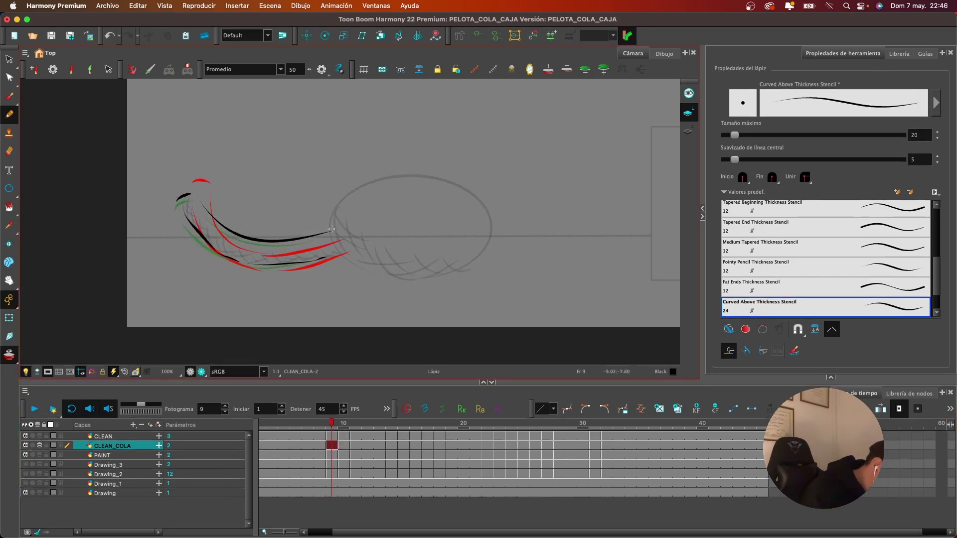
key(super+z)
mouse_move(190, 194)
mouse_down()
mouse_move(217, 220)
mouse_move(271, 238)
mouse_move(332, 230)
mouse_up()
key(super+z)
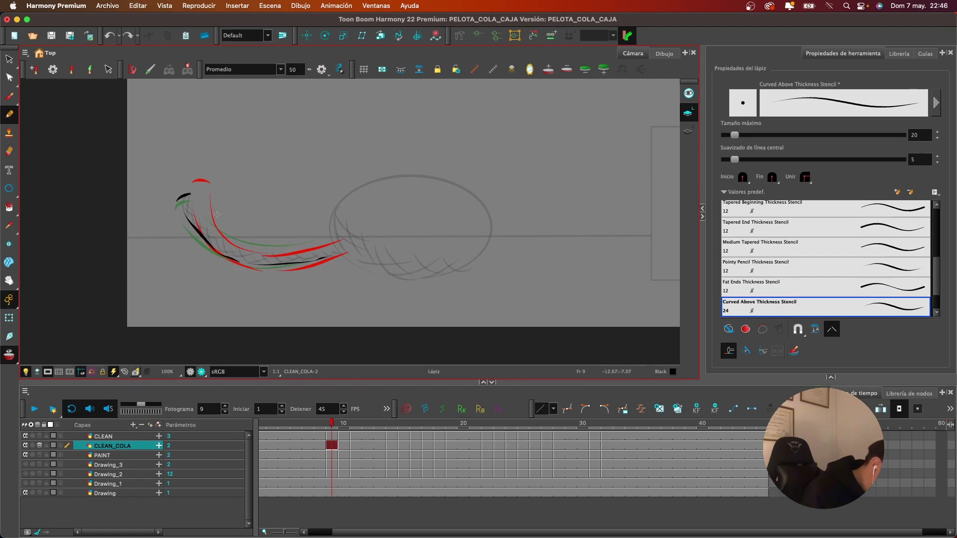
mouse_move(211, 219)
mouse_down()
mouse_move(326, 232)
mouse_move(339, 220)
mouse_move(308, 240)
mouse_move(259, 244)
mouse_move(214, 226)
mouse_move(190, 194)
mouse_up()
key(super+z)
key(super+z)
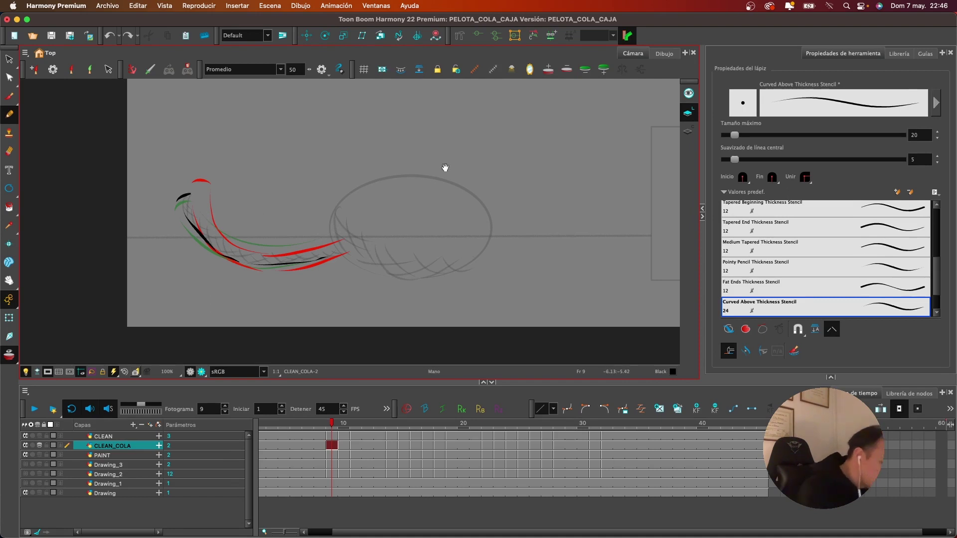
Rotate the canvas so the tail stands upright and redraw the tail's contour lines at frame 9 of CLEAN_COLA
drag(445, 169, 435, 177)
drag(489, 274, 444, 94)
drag(475, 302, 480, 141)
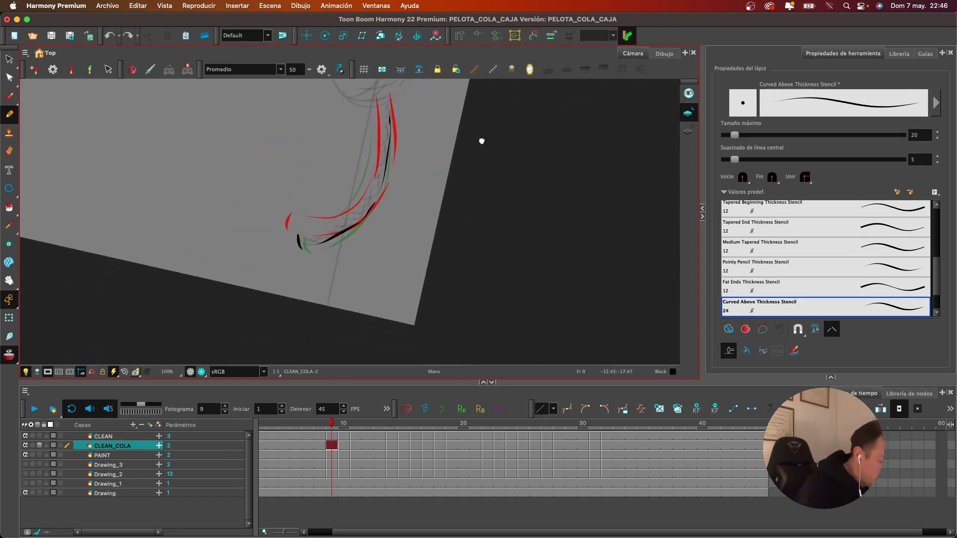
drag(401, 183, 402, 209)
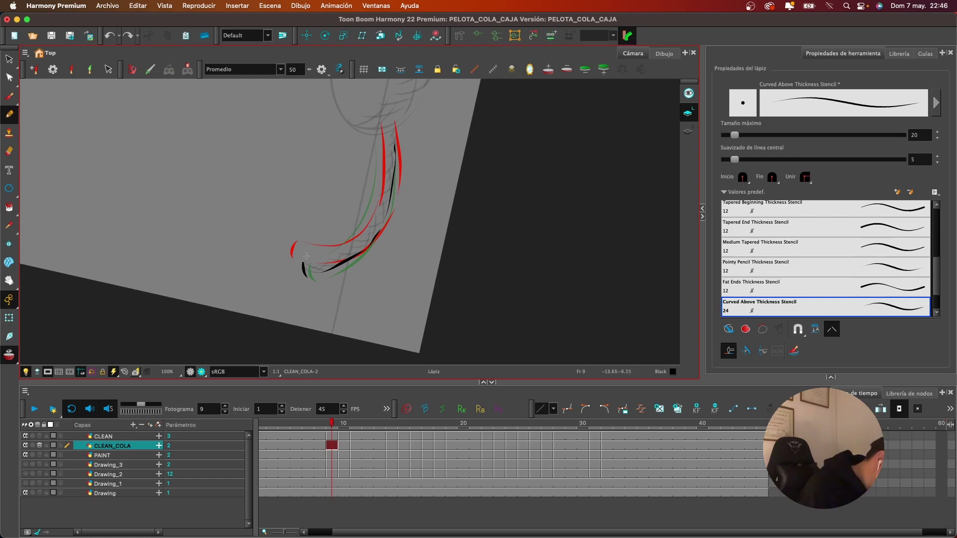
mouse_move(306, 255)
mouse_down()
mouse_move(373, 205)
mouse_move(379, 133)
mouse_move(396, 141)
mouse_move(390, 198)
mouse_move(365, 254)
mouse_move(337, 272)
mouse_up()
mouse_move(394, 130)
mouse_down()
mouse_move(398, 175)
mouse_move(384, 229)
mouse_move(335, 267)
mouse_up()
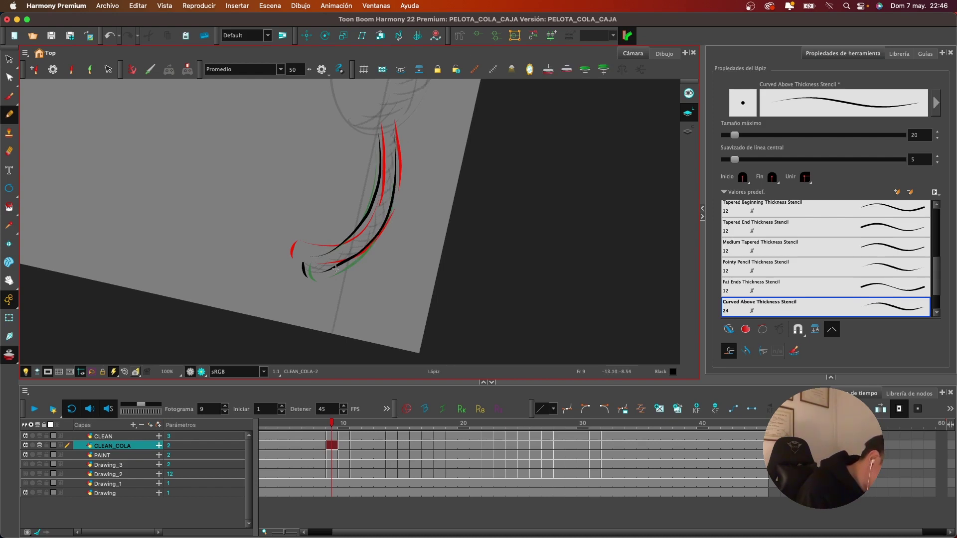
Replace the tail's upper contour at frame 8 of CLEAN_COLA with a single curve following the onion-skinned outline
click(317, 444)
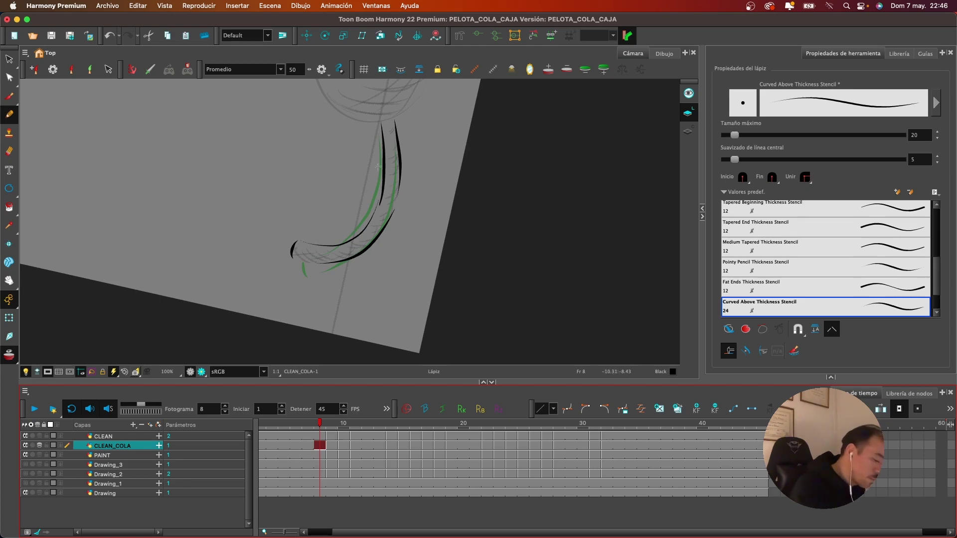
mouse_move(382, 142)
mouse_down()
mouse_move(380, 201)
mouse_move(371, 182)
mouse_move(355, 227)
mouse_move(302, 240)
mouse_move(351, 231)
mouse_move(373, 203)
mouse_move(352, 235)
mouse_move(330, 227)
mouse_move(304, 240)
mouse_move(346, 234)
mouse_move(363, 213)
mouse_move(381, 131)
mouse_up()
key(super+z)
mouse_move(310, 236)
mouse_down()
mouse_move(359, 222)
mouse_move(379, 177)
mouse_move(373, 121)
mouse_up()
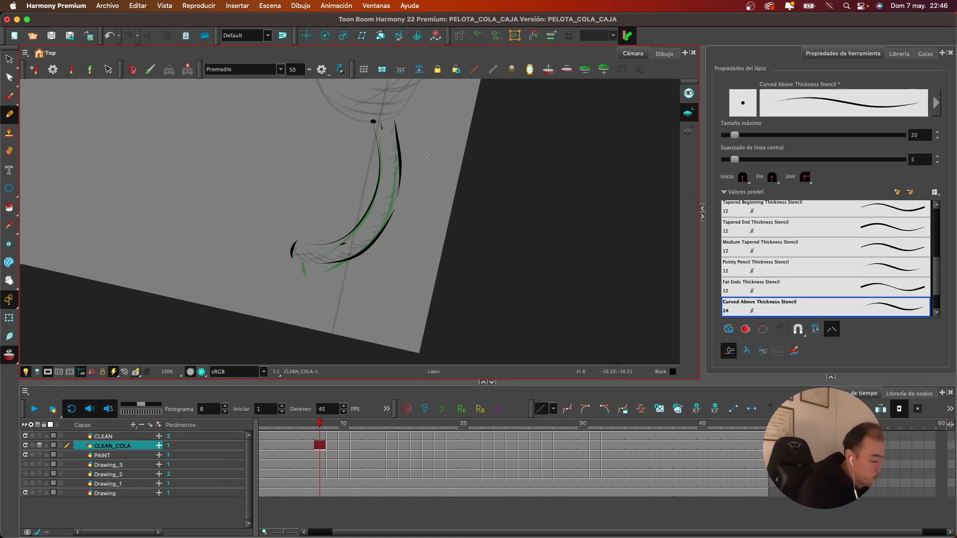
Remove the stray dot at the end of the tail's upper contour, next to the ball, at frame 8
drag(423, 144, 426, 186)
key(e)
drag(372, 159, 378, 154)
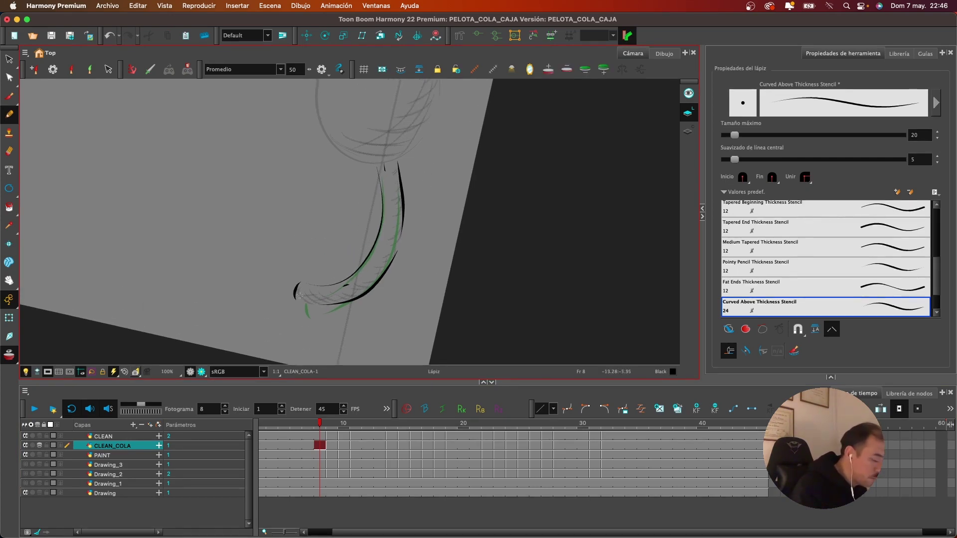
Reset the canvas rotation and frame the whole scene in the camera view
key(e)
mouse_move(299, 282)
mouse_down()
mouse_move(302, 309)
mouse_move(368, 295)
mouse_move(383, 273)
mouse_up()
key(e)
key(1)
key(1)
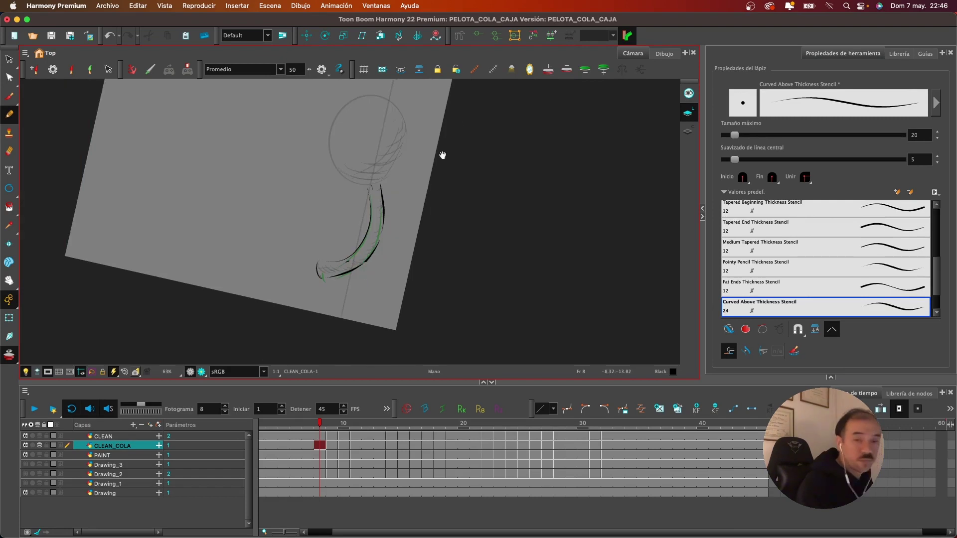
drag(442, 155, 472, 234)
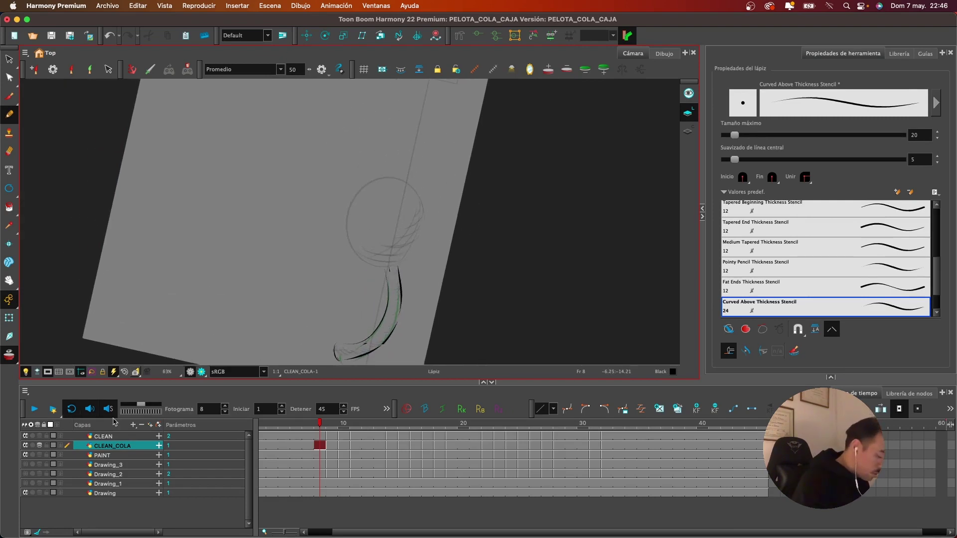
click(128, 372)
drag(430, 225, 475, 208)
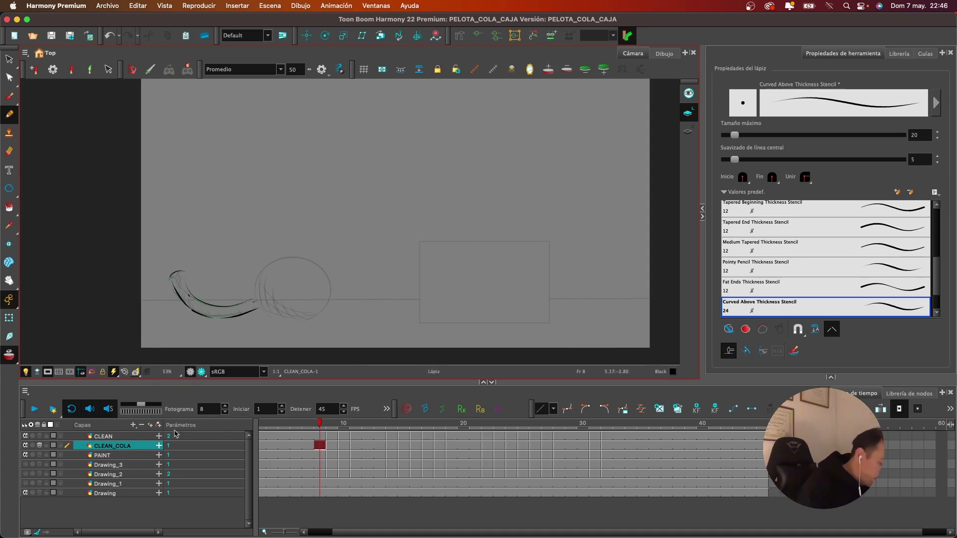
Turn off onion skinning for the CLEAN_COLA layer and play the animation from frame 1 to review it
click(40, 446)
drag(319, 424, 256, 424)
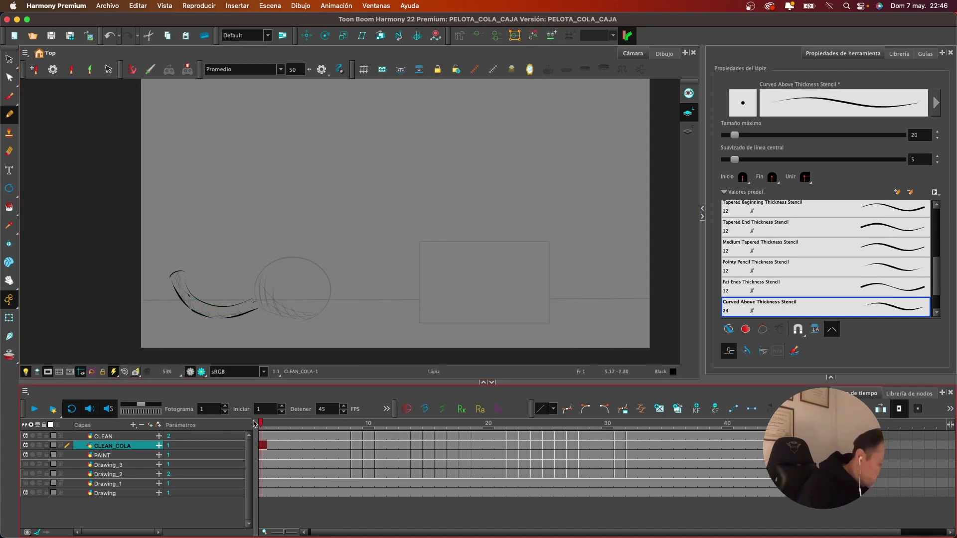
click(34, 411)
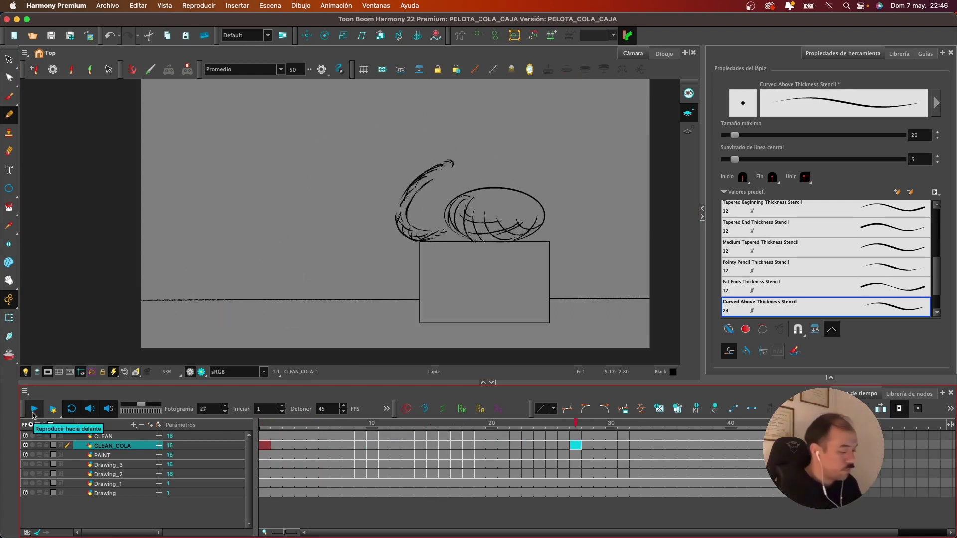
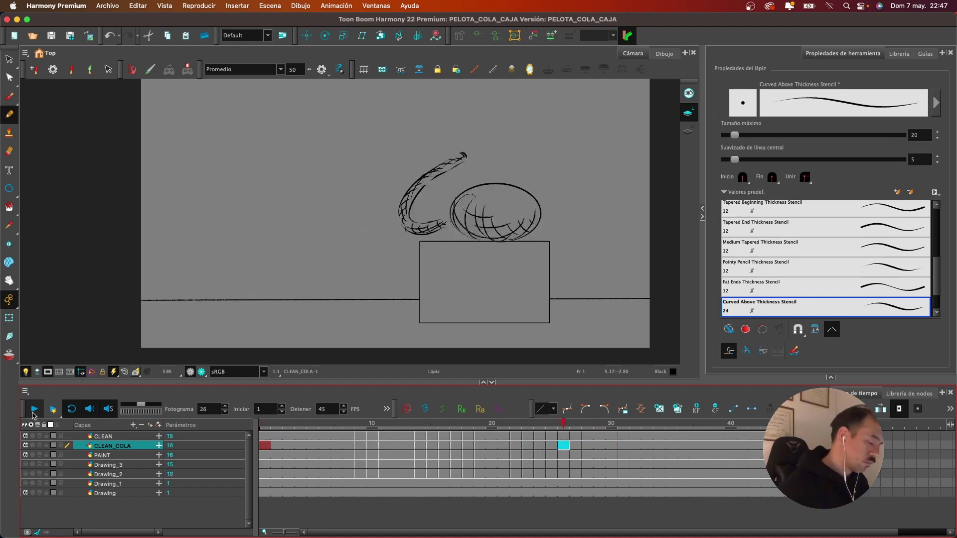
click(33, 412)
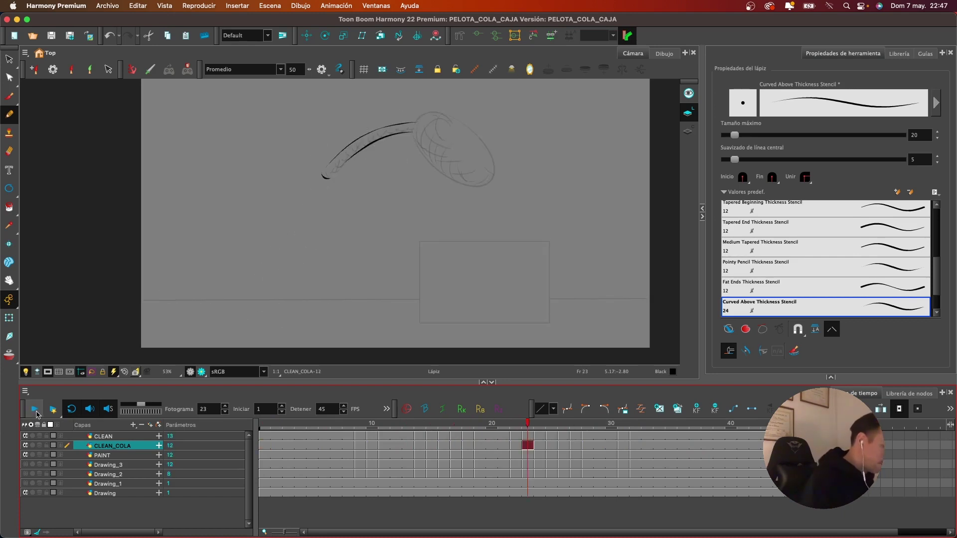
Select the PAINT layer and set up the Pipe Cleaner brush with a maximum size of 20
click(107, 456)
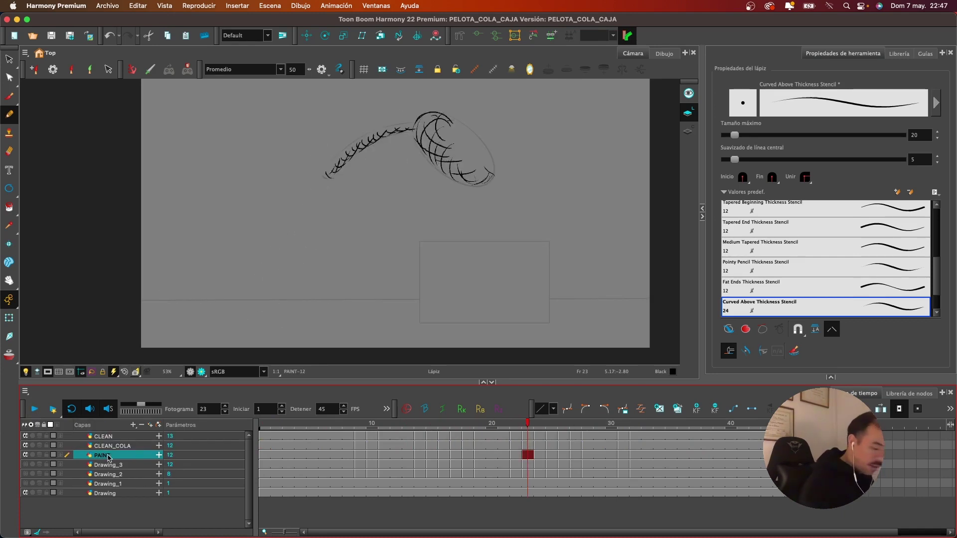
click(14, 98)
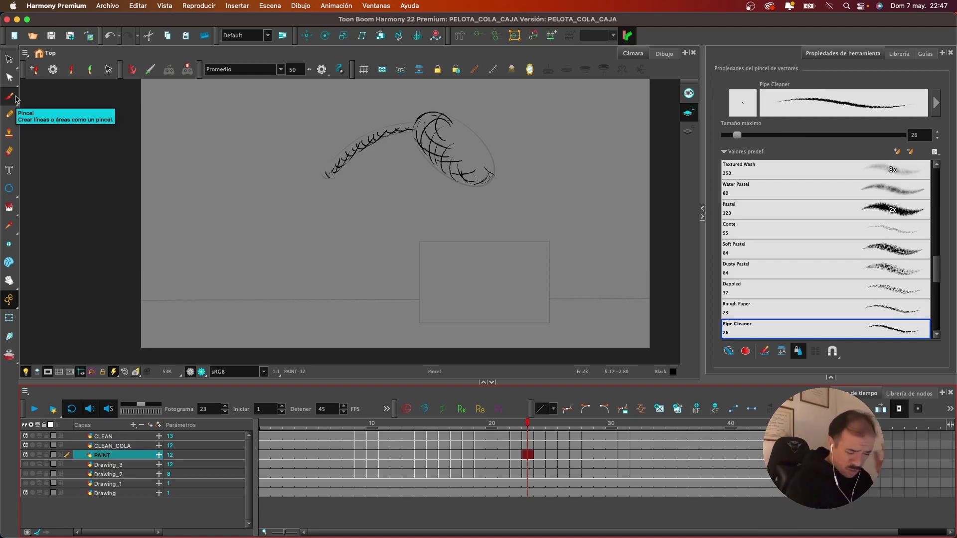
double_click(911, 135)
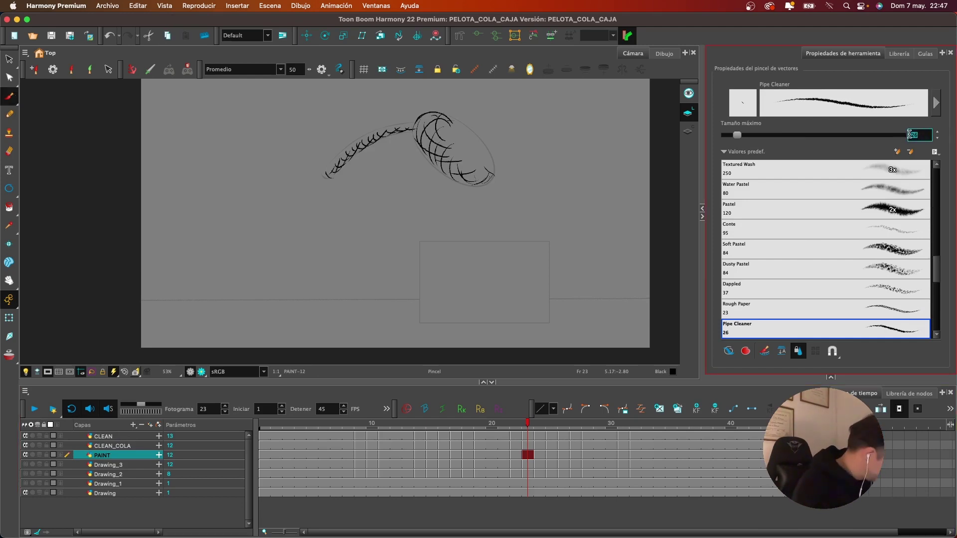
text(20)
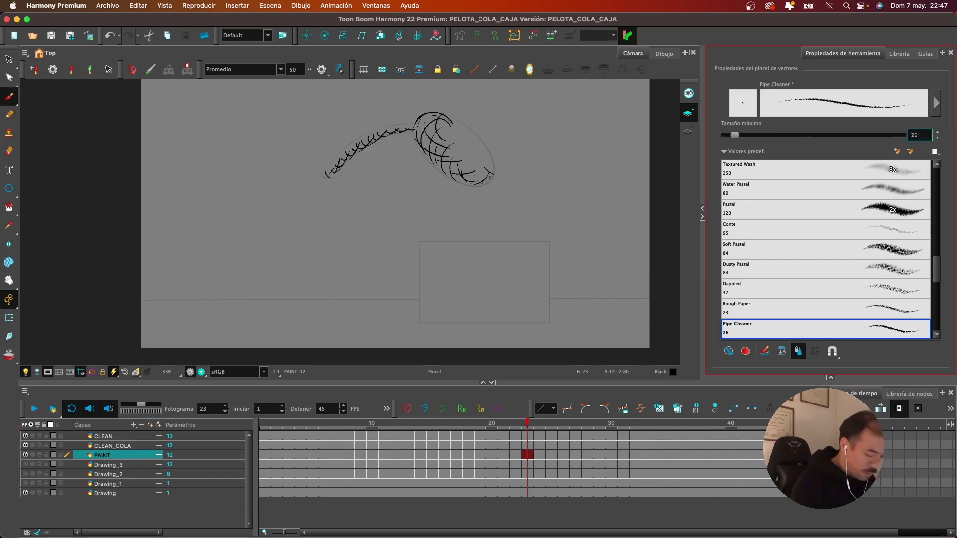
Add a vector drawing layer named LDA directly above the PAINT layer
mouse_move(446, 431)
mouse_down()
mouse_move(384, 432)
mouse_move(456, 433)
mouse_move(420, 436)
mouse_move(447, 436)
mouse_up()
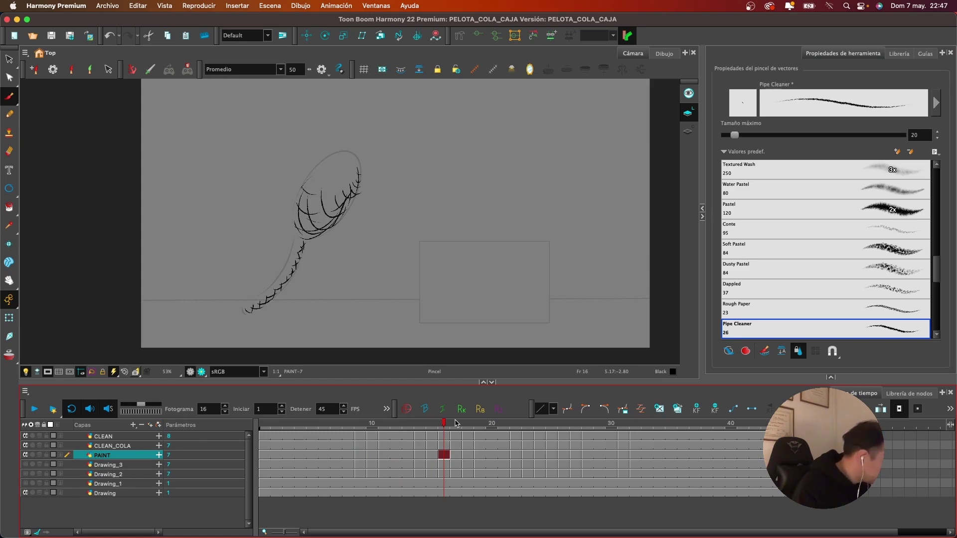
key(super+r)
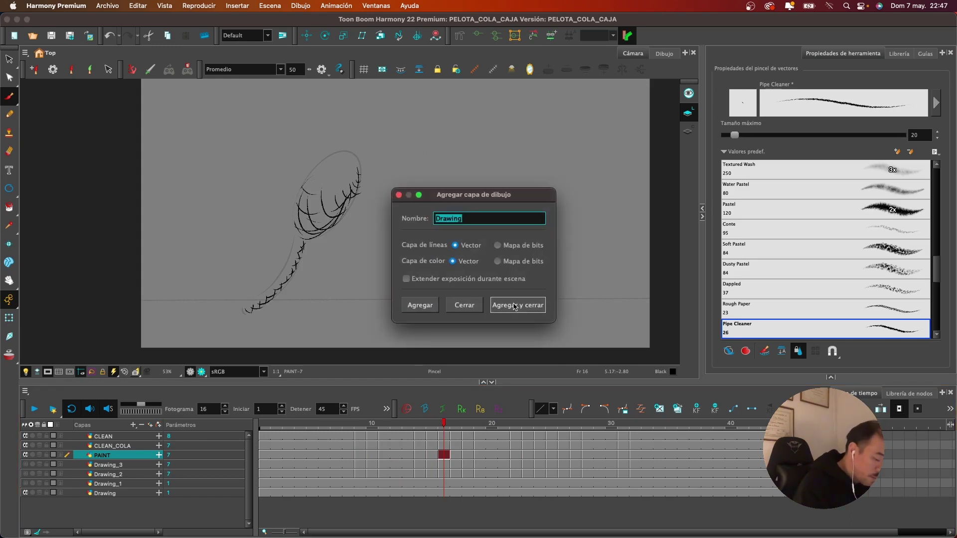
text(LDA)
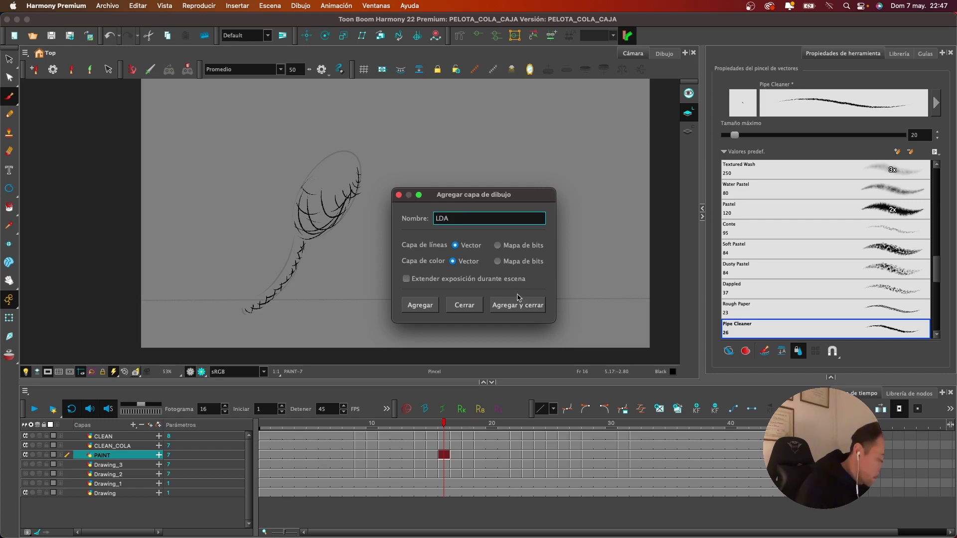
click(519, 302)
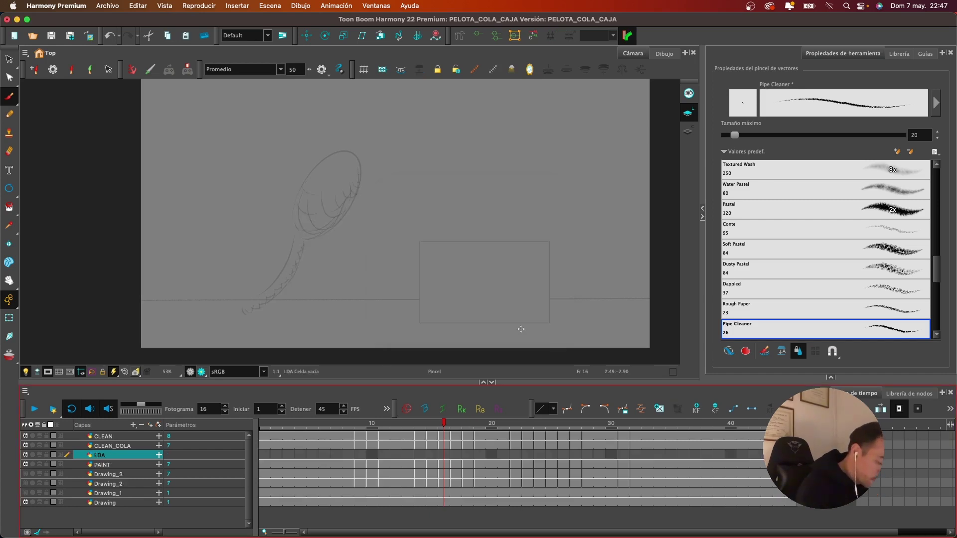
Turn on onion skinning for CLEAN_COLA and select frame 17 of the LDA layer for drawing
click(366, 455)
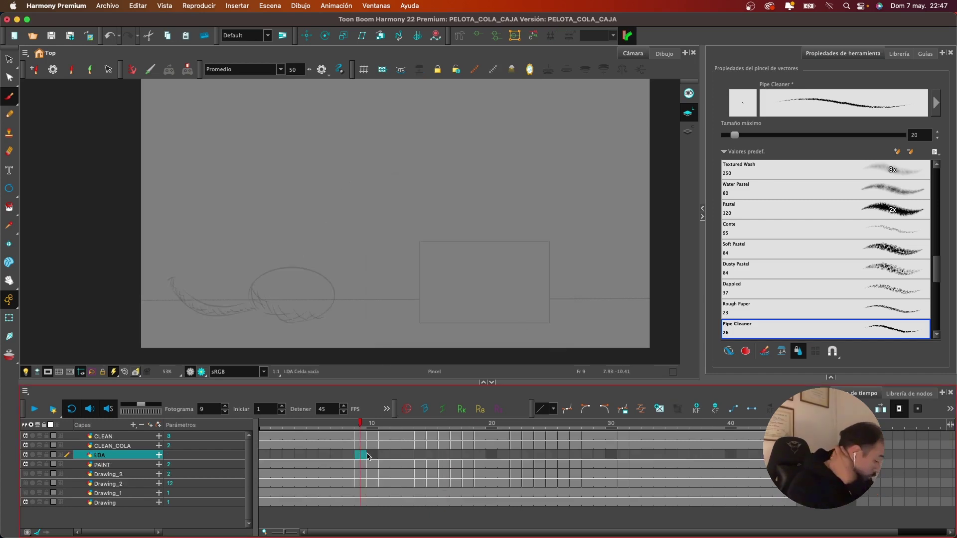
click(376, 455)
click(385, 455)
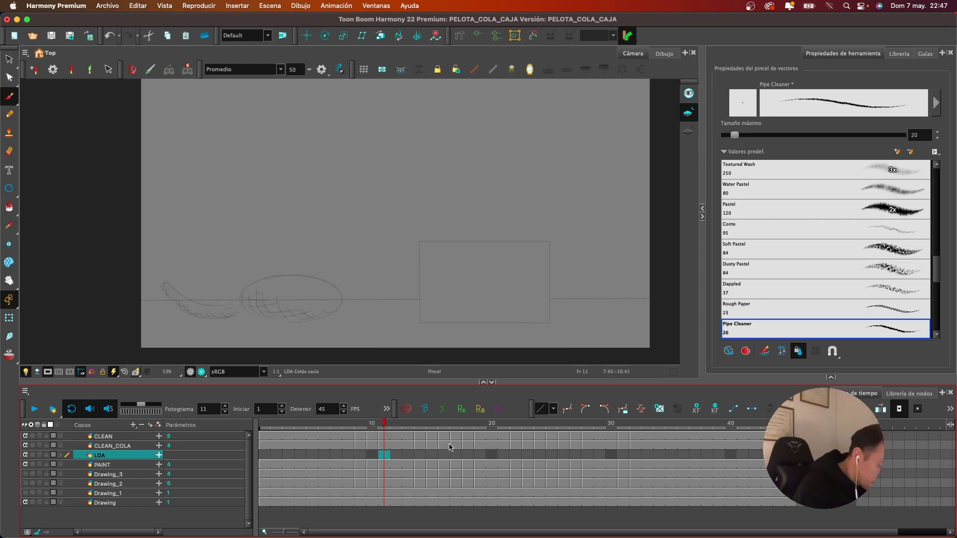
click(424, 455)
drag(420, 423, 452, 430)
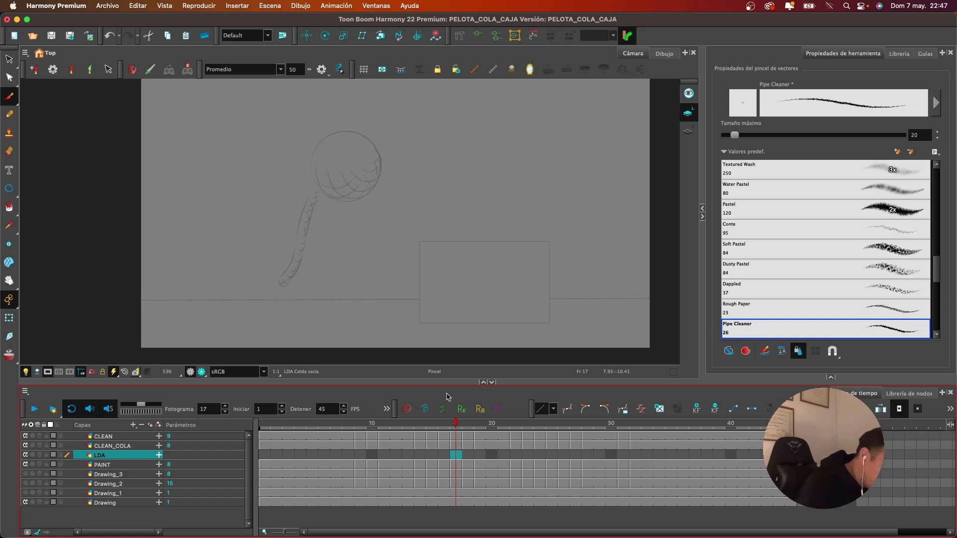
click(40, 446)
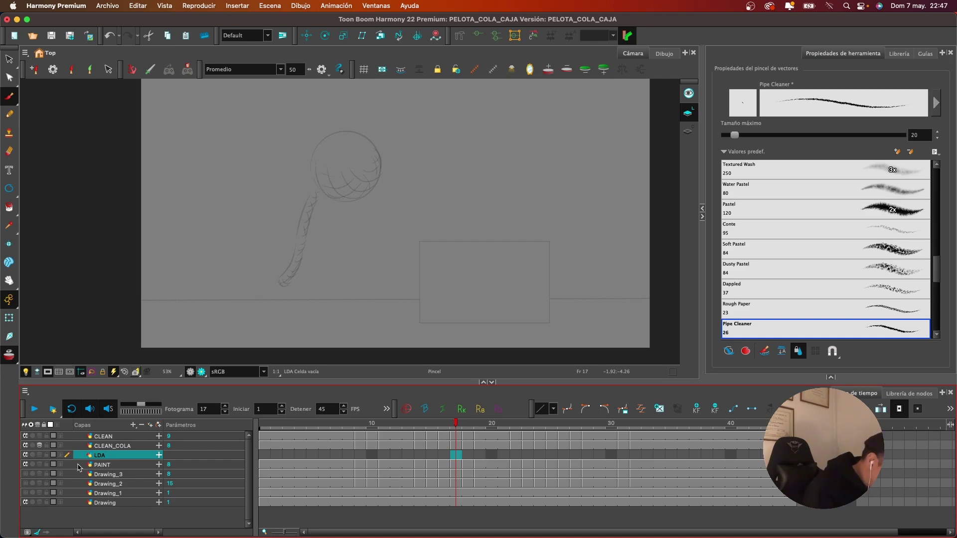
click(455, 445)
click(456, 455)
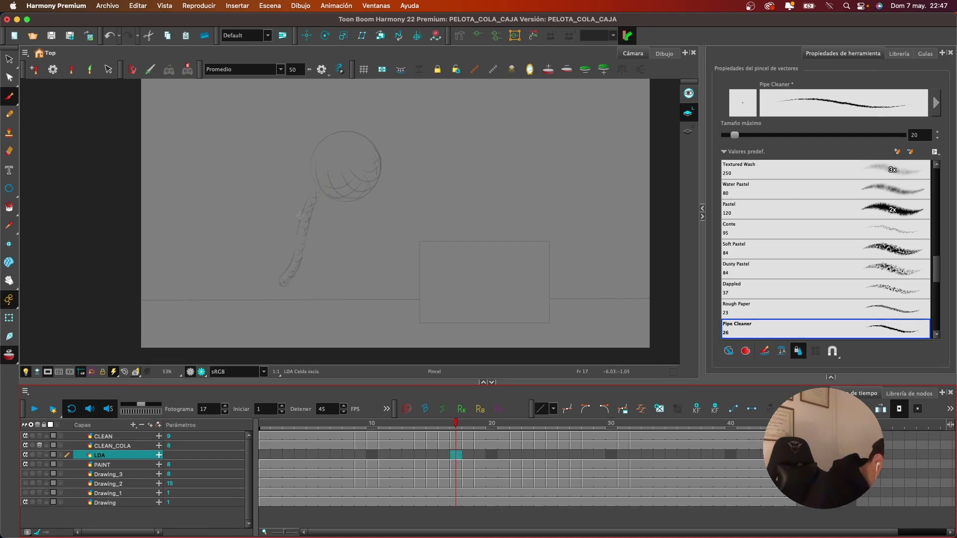
Brush motion strokes trailing the tail at frames 17 and 18 of LDA, following the red onion-skinned contours
drag(300, 216, 265, 292)
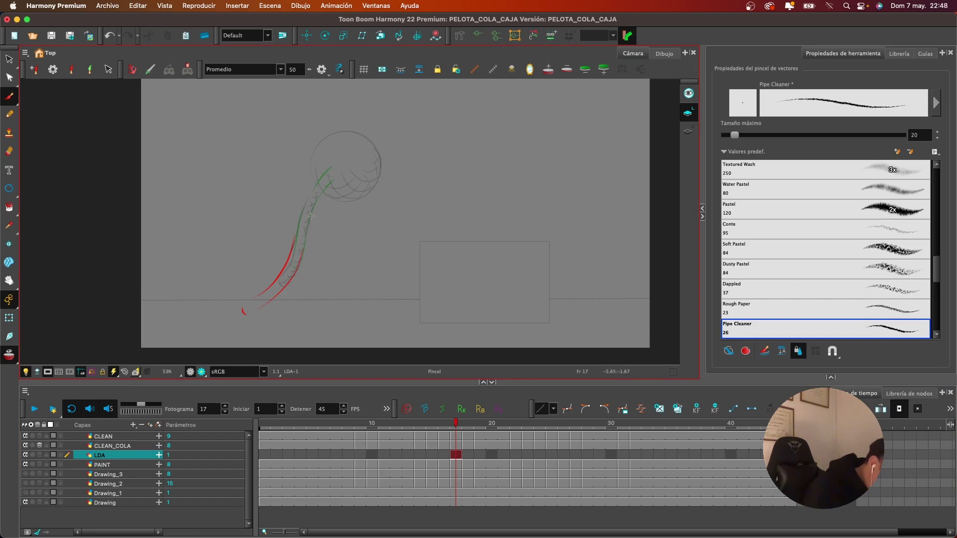
drag(293, 251, 264, 291)
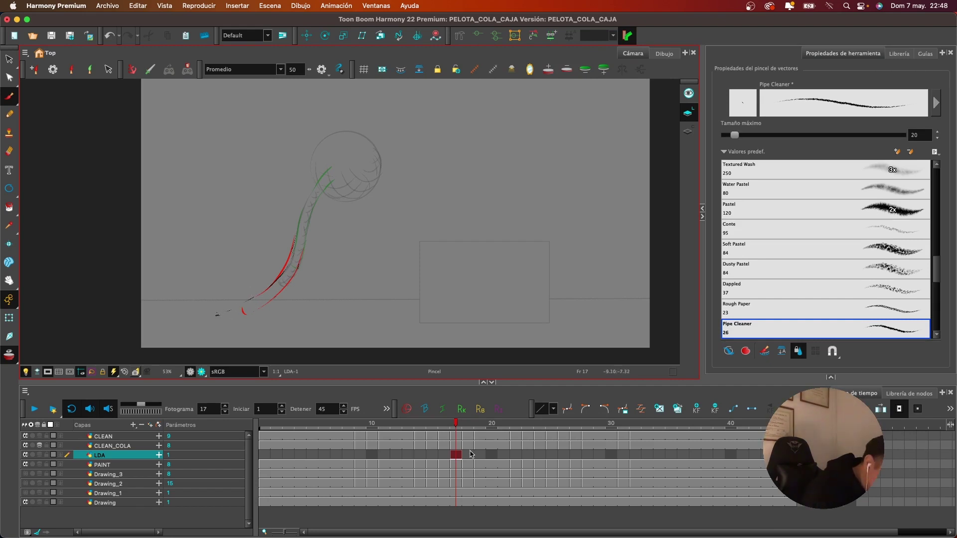
key(period)
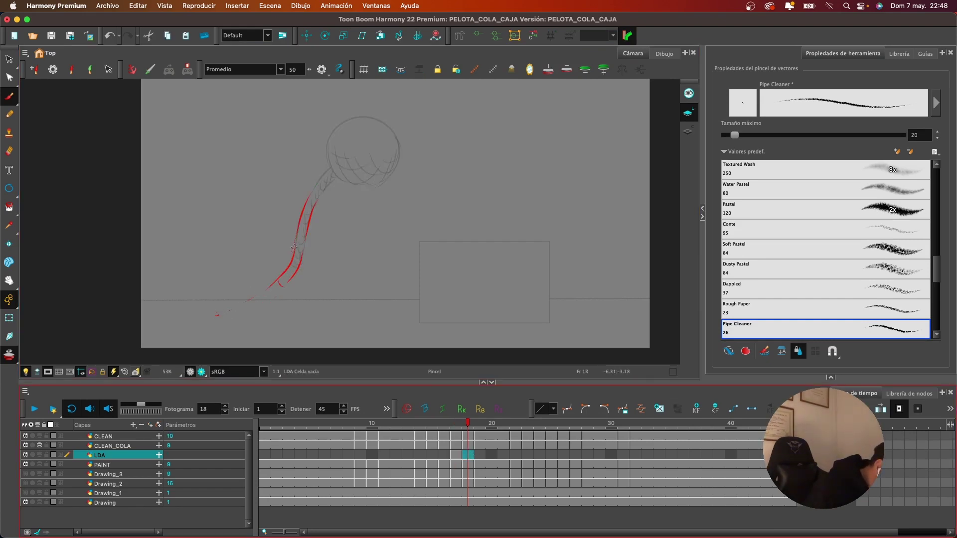
drag(332, 163, 298, 234)
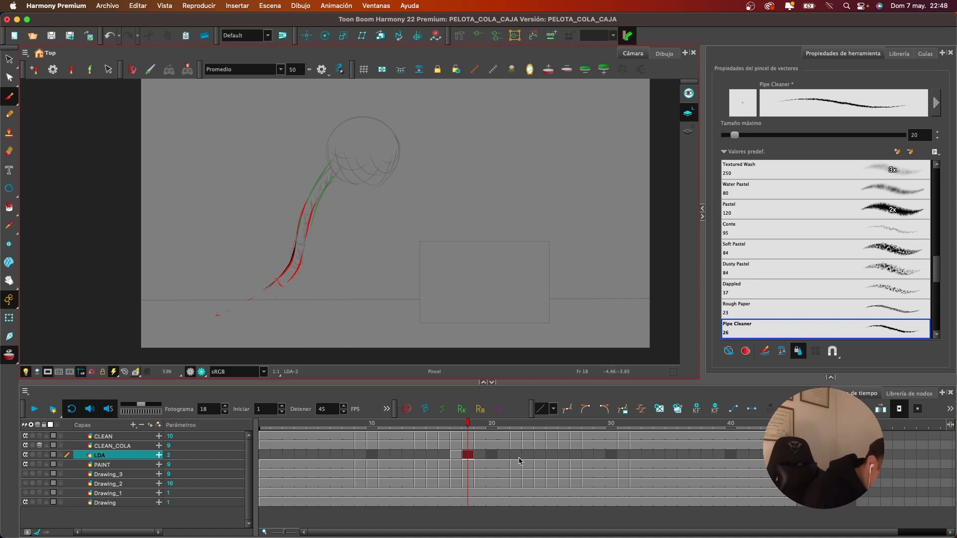
Brush motion strokes along the outer edge and below the tip of the tail at frame 19 of LDA
click(481, 455)
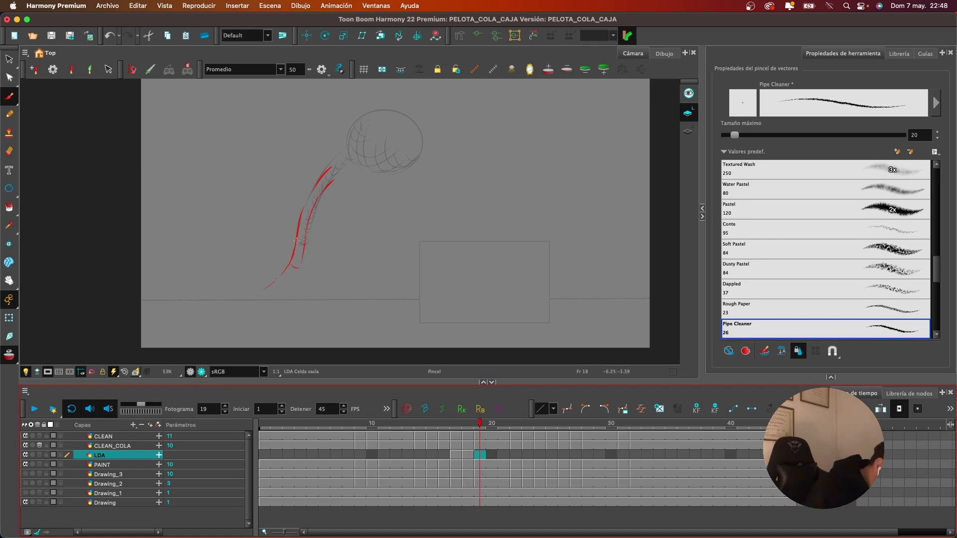
drag(282, 271, 303, 230)
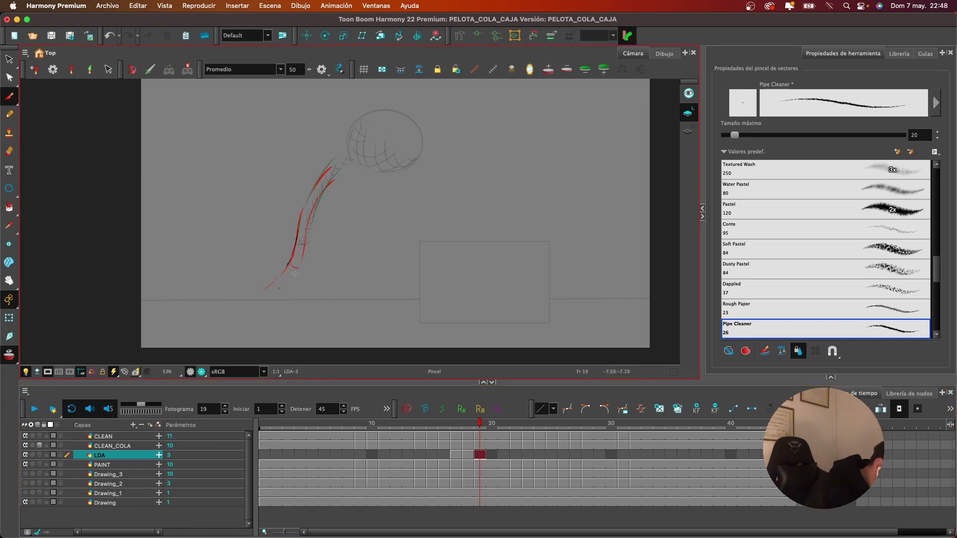
drag(297, 272, 313, 234)
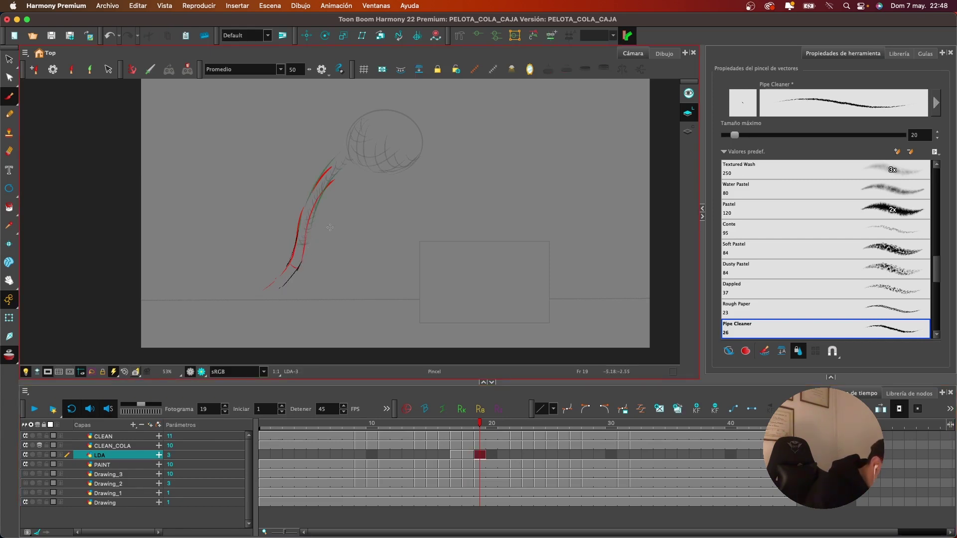
Brush motion strokes behind the tail tip at frames 22 and 23 of LDA, tracing the previous tail position
key(period)
key(period)
key(period)
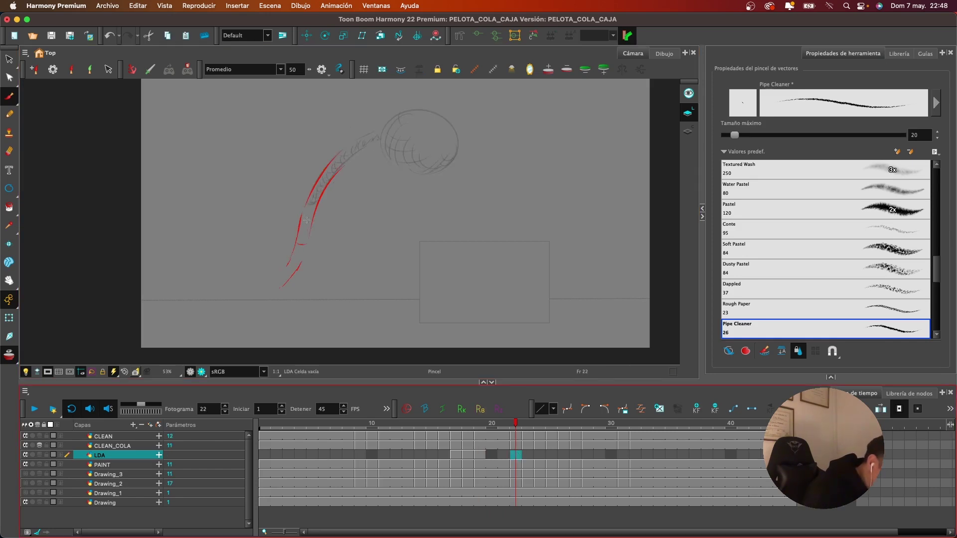
drag(306, 205, 296, 236)
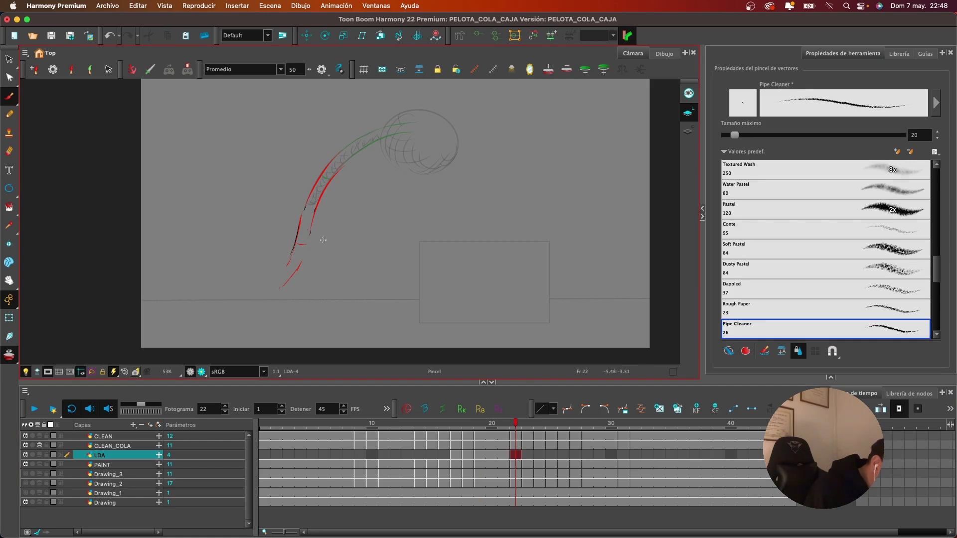
key(period)
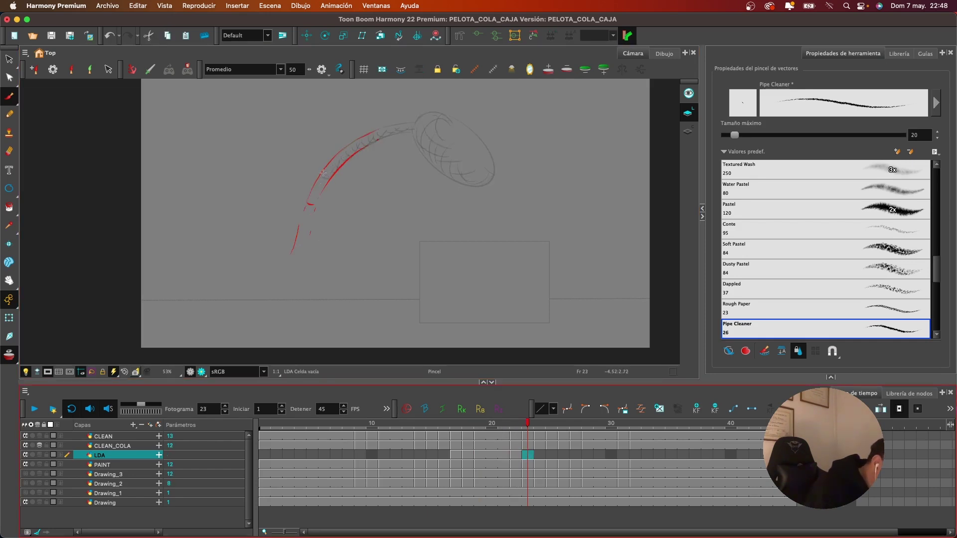
drag(316, 183, 311, 193)
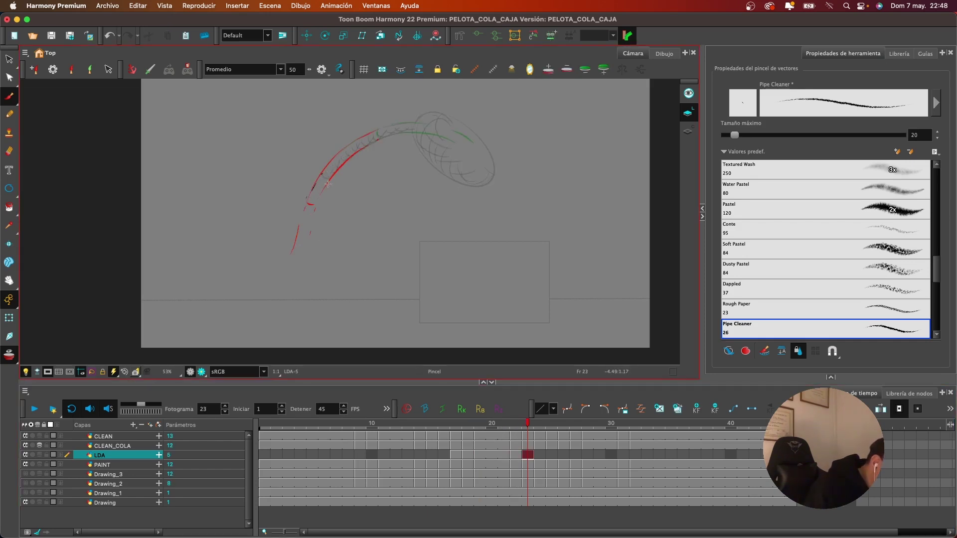
Brush long motion strokes behind the arched tail's upper contour at frame 24 of LDA, and advance to frame 25
key(period)
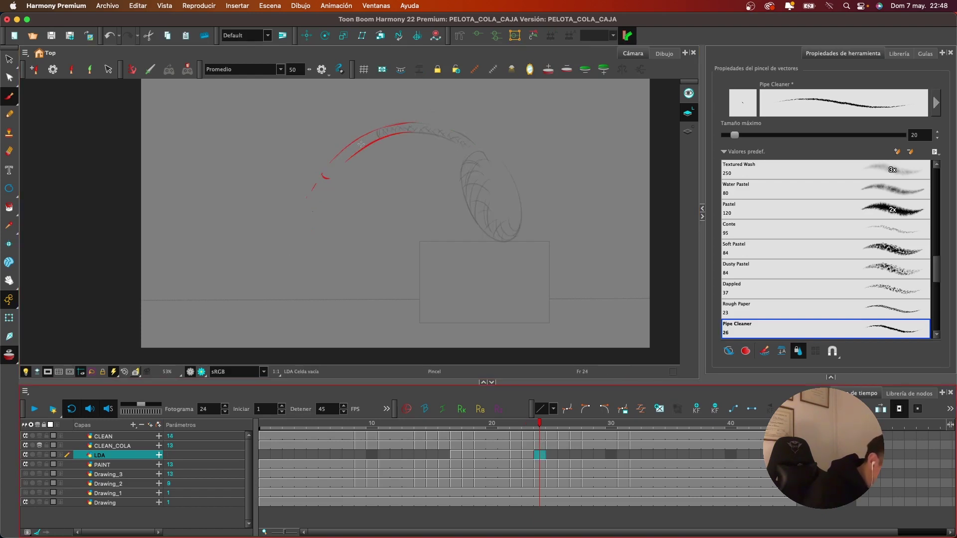
drag(351, 147, 332, 158)
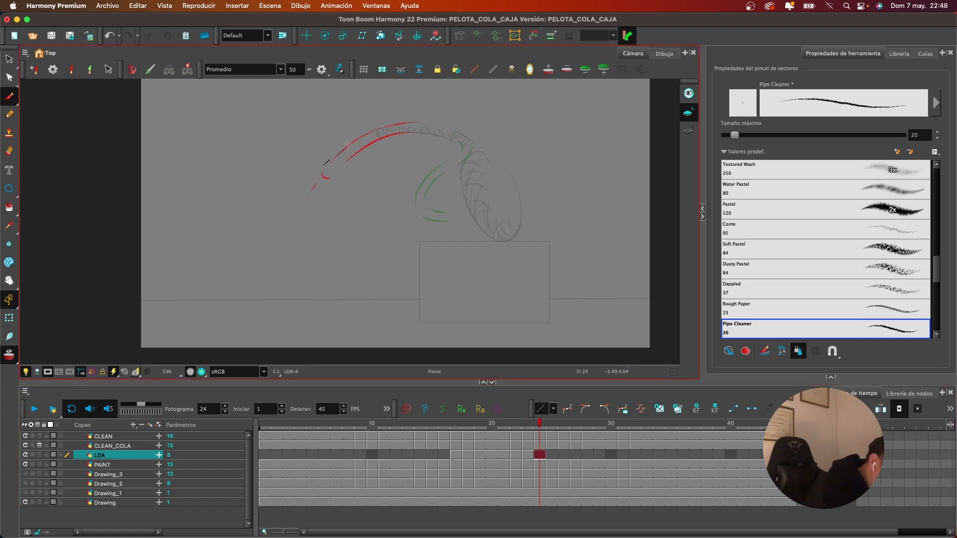
drag(369, 133, 329, 160)
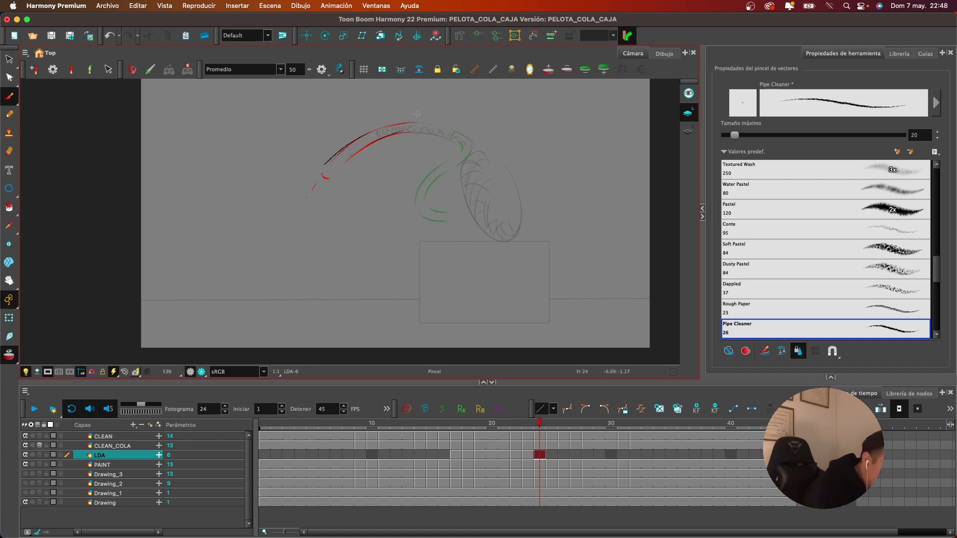
click(553, 454)
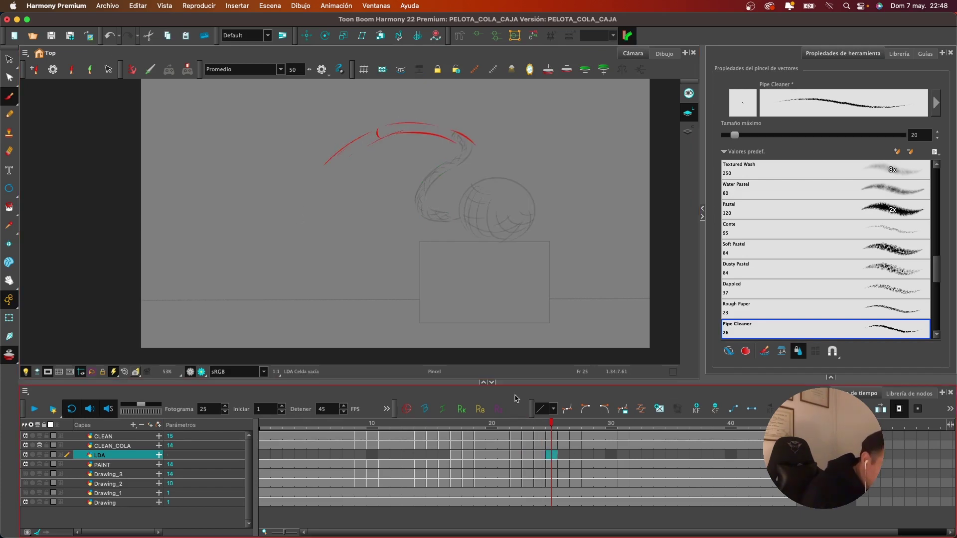
Brush motion strokes along the curved tail tip at frames 25 and 26 of LDA, tracing its previous position in the red onion skin
drag(518, 171, 323, 121)
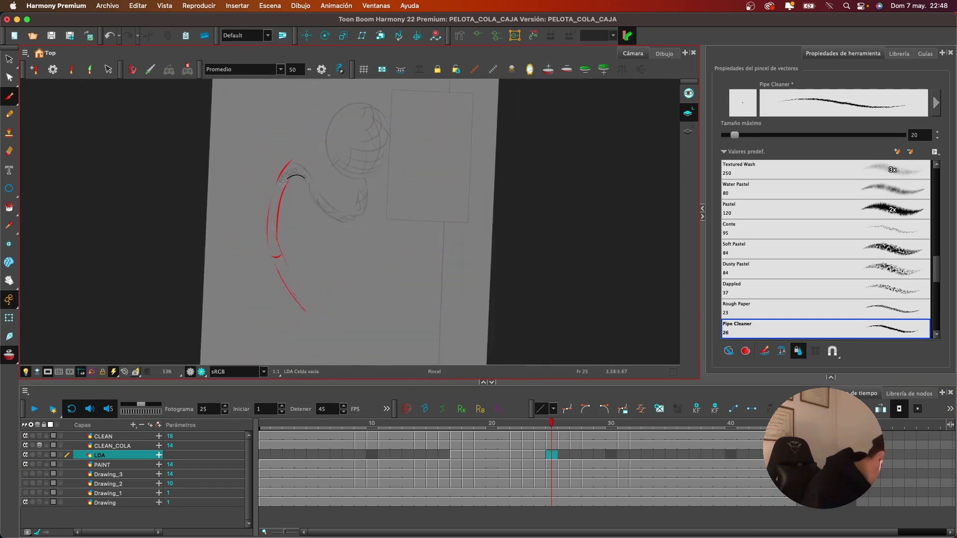
drag(283, 184, 280, 200)
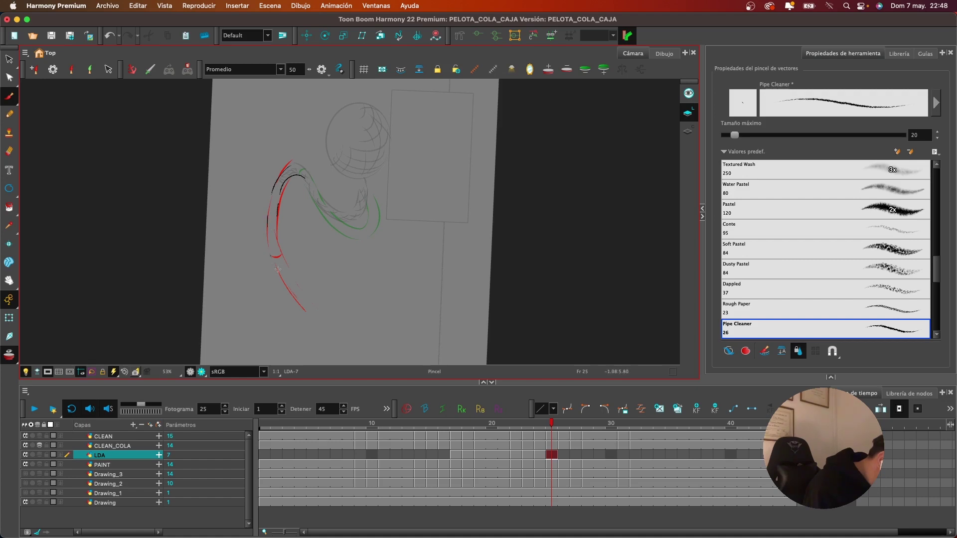
click(565, 451)
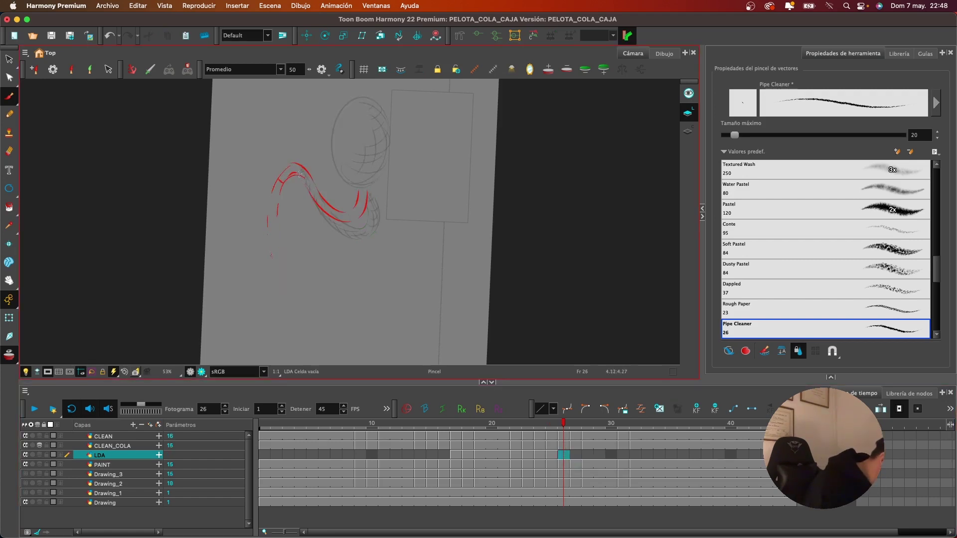
mouse_move(288, 176)
mouse_down()
mouse_move(283, 196)
mouse_move(316, 184)
mouse_move(307, 190)
mouse_move(298, 177)
mouse_move(309, 191)
mouse_move(300, 177)
mouse_move(284, 200)
mouse_move(303, 167)
mouse_move(285, 171)
mouse_move(311, 178)
mouse_up()
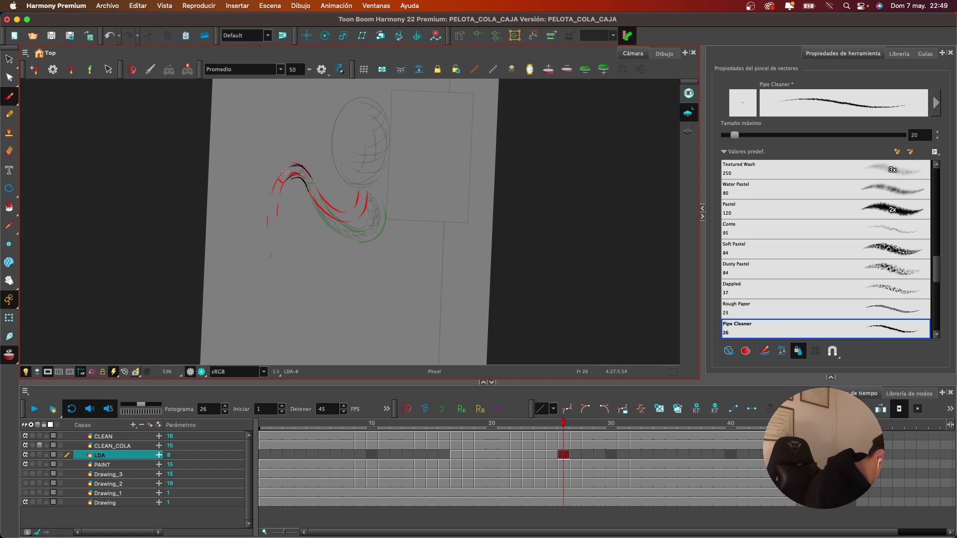
Brush short motion strokes just behind the tail tip at frames 27 and 28 of LDA
click(579, 455)
drag(299, 180, 312, 185)
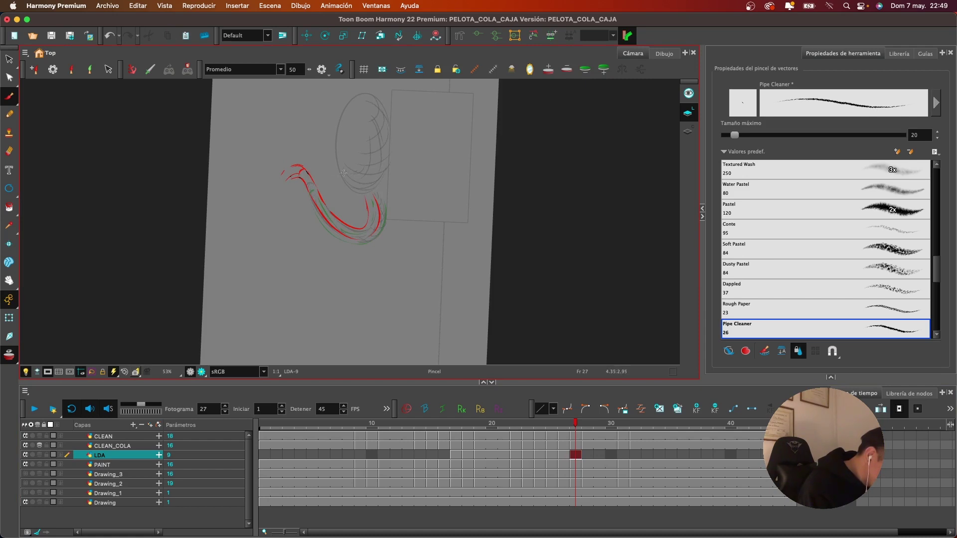
key(period)
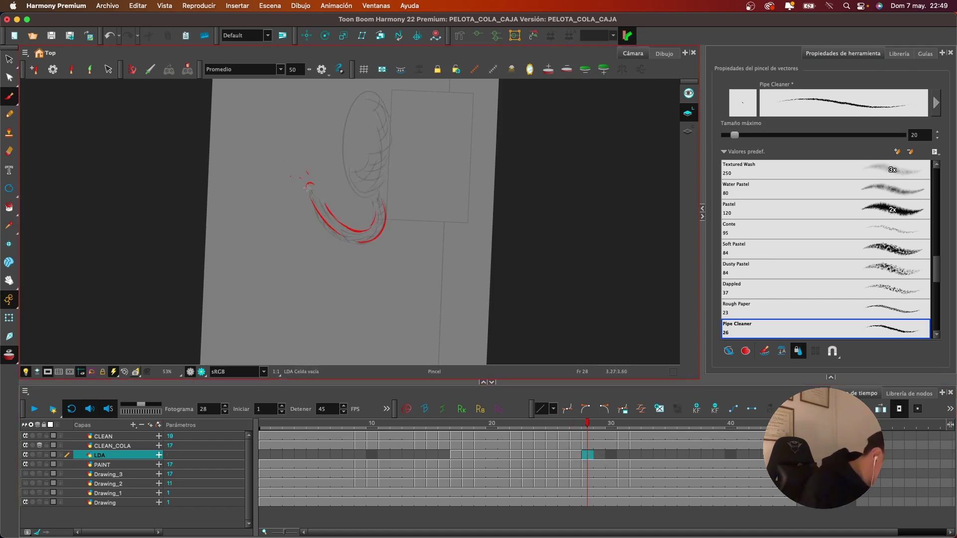
drag(307, 187, 310, 193)
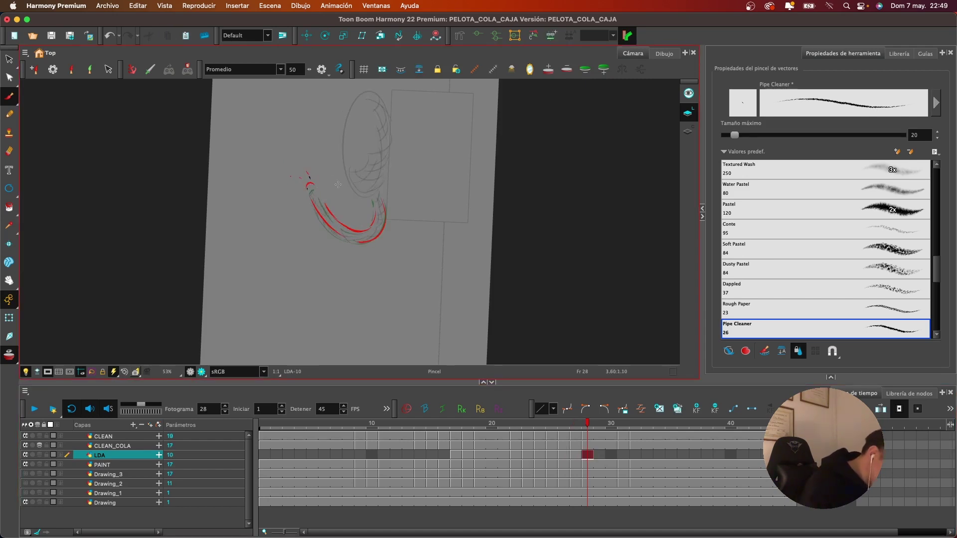
Brush a final short motion stroke beside the tail tip at frame 31 of LDA, and advance to frame 32
click(627, 458)
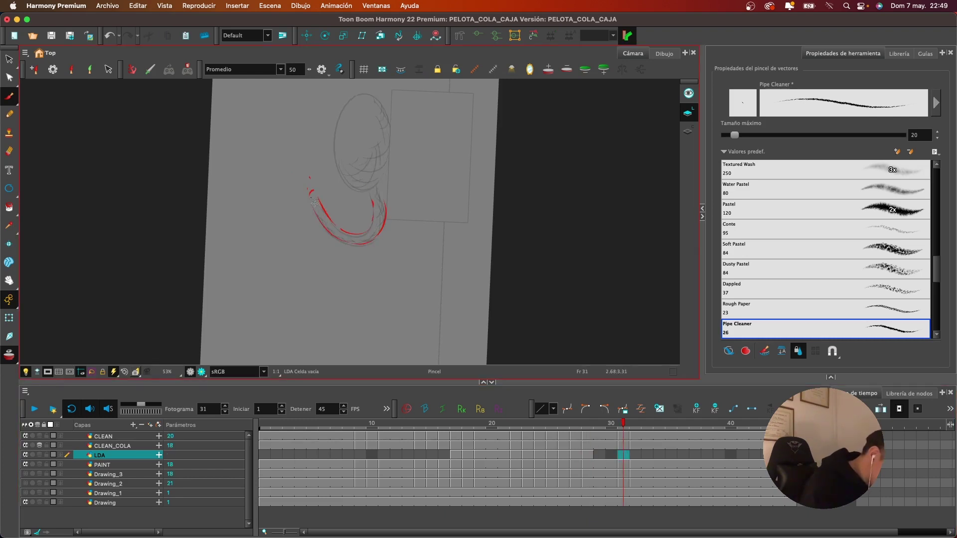
drag(320, 202, 329, 214)
key(period)
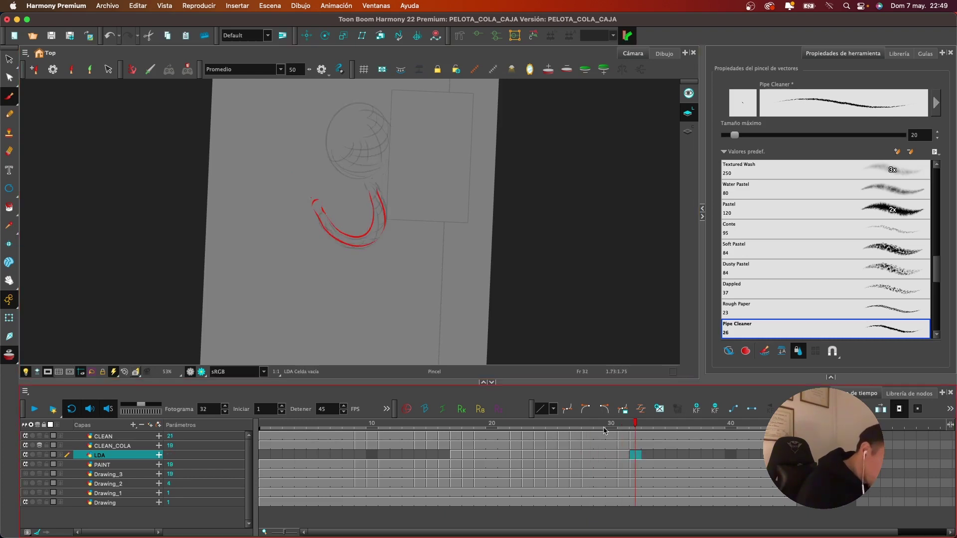
Turn off the onion skin for CLEAN_COLA and touch up the motion strokes below the tail tip at frame 21 of LDA
click(136, 371)
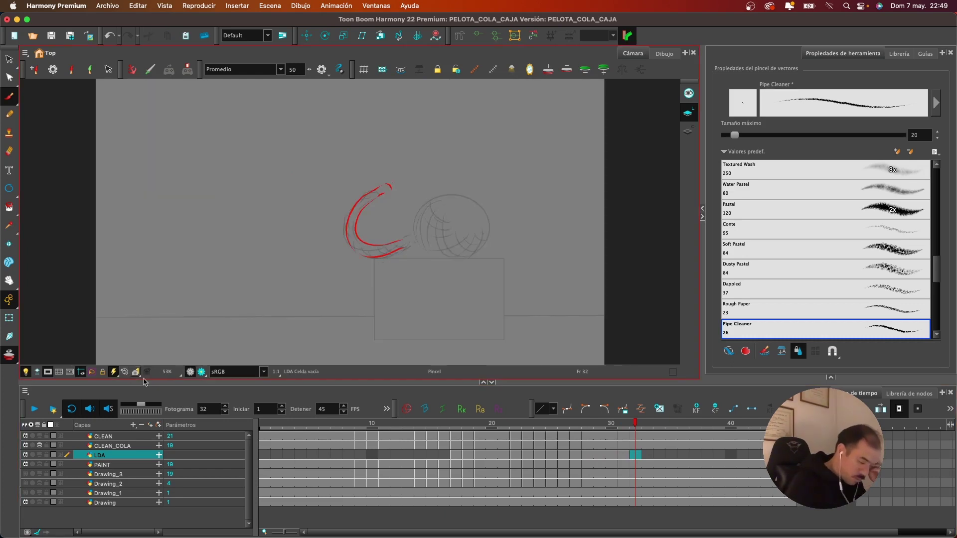
click(41, 447)
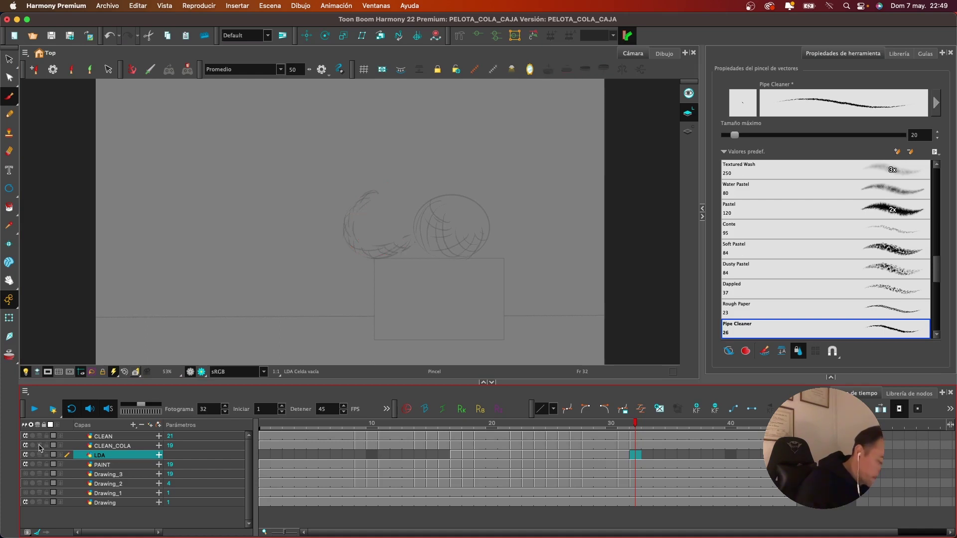
mouse_move(635, 424)
mouse_down()
mouse_move(391, 426)
mouse_move(598, 437)
mouse_move(633, 432)
mouse_move(504, 429)
mouse_move(672, 430)
mouse_move(406, 427)
mouse_move(514, 424)
mouse_move(504, 425)
mouse_up()
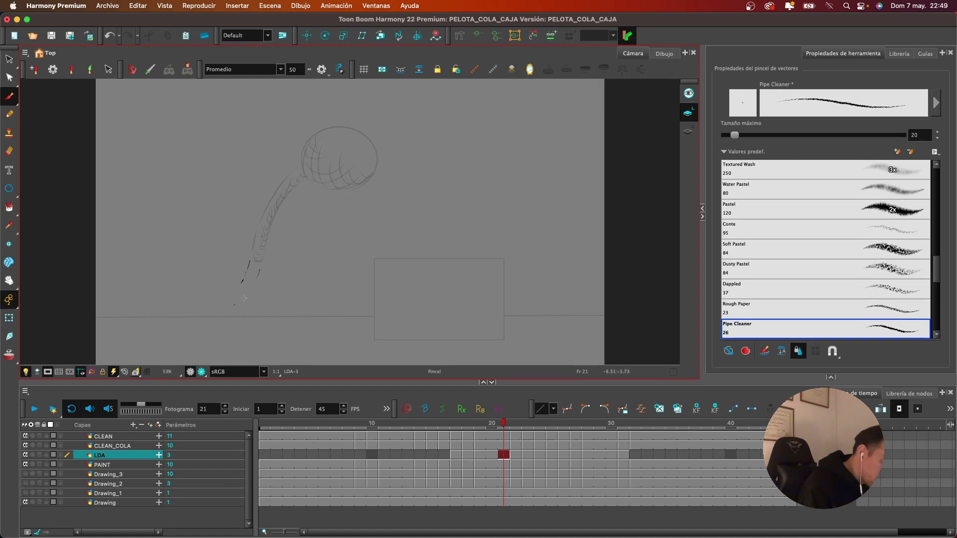
key(e)
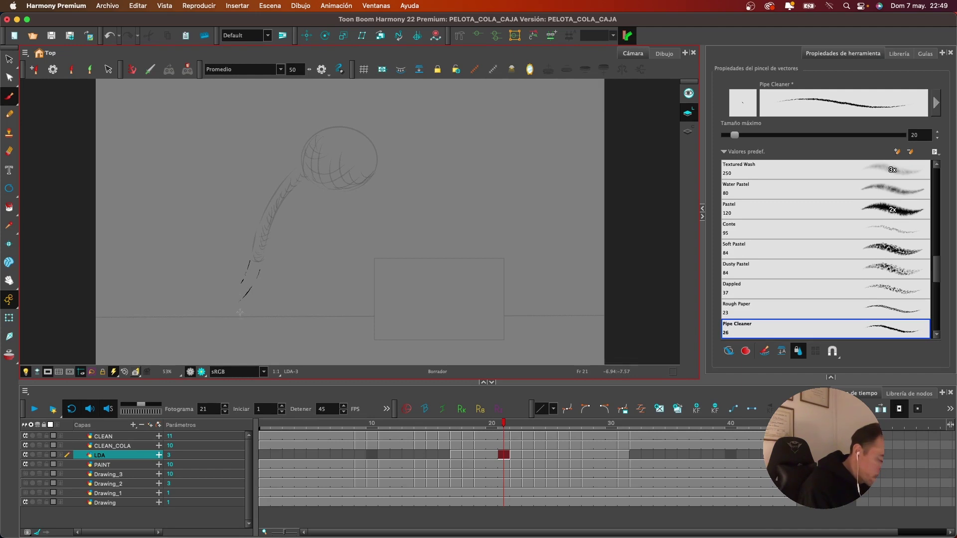
Play back the animation and scrub to frame 20 to check how the motion strokes follow the tail
drag(501, 424, 420, 424)
click(34, 409)
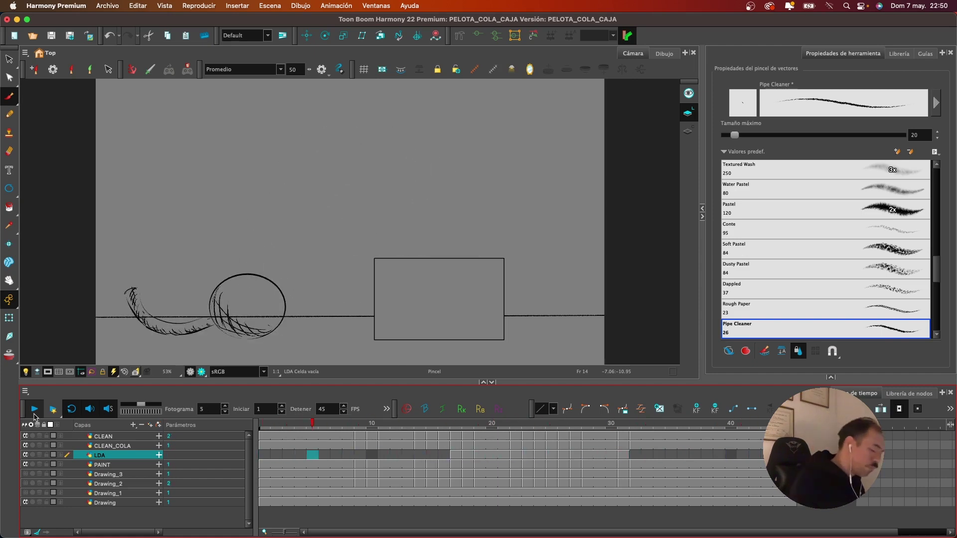
click(38, 413)
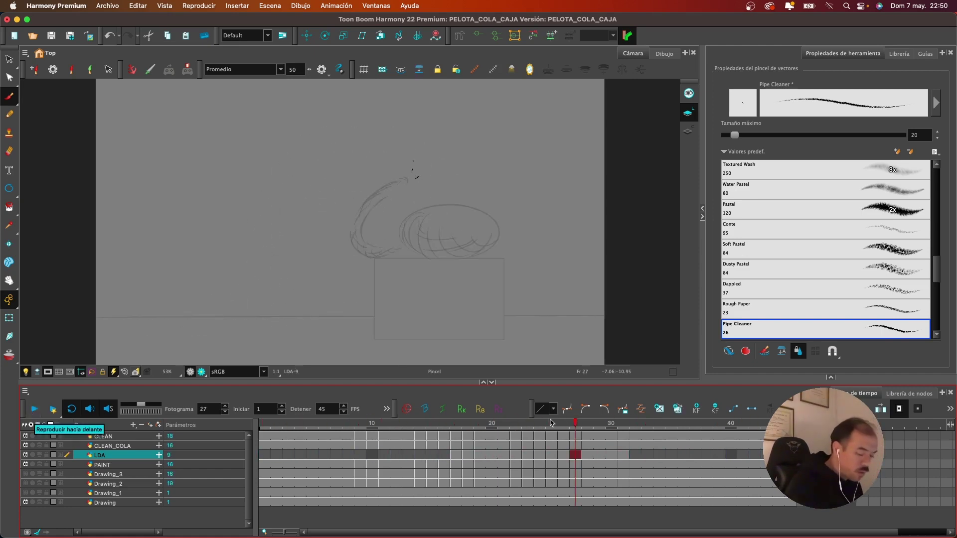
mouse_move(573, 422)
mouse_down()
mouse_move(397, 428)
mouse_move(583, 438)
mouse_move(467, 428)
mouse_move(551, 429)
mouse_move(498, 432)
mouse_up()
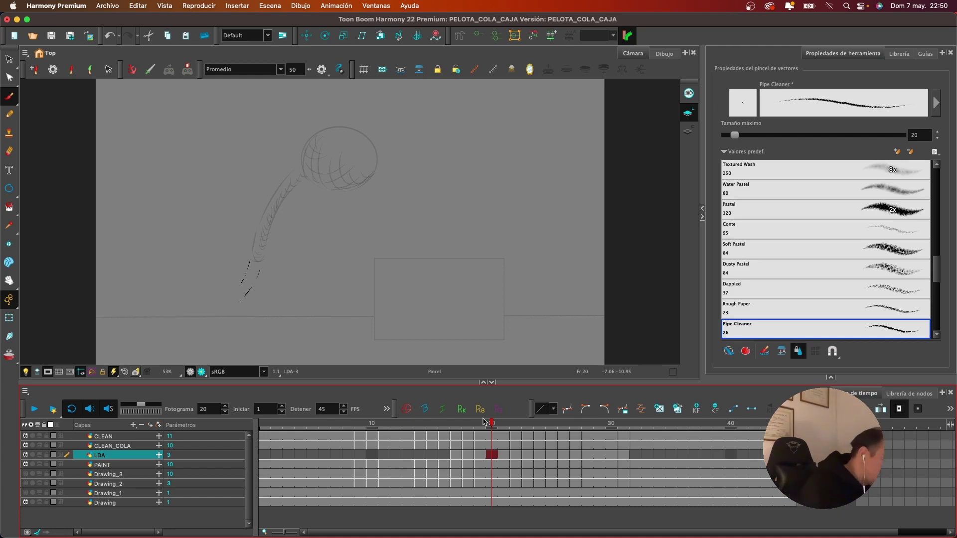
Set up the Pencil tool with the Fixed Thickness 2 preset and enable automatic filling of closed areas
click(11, 118)
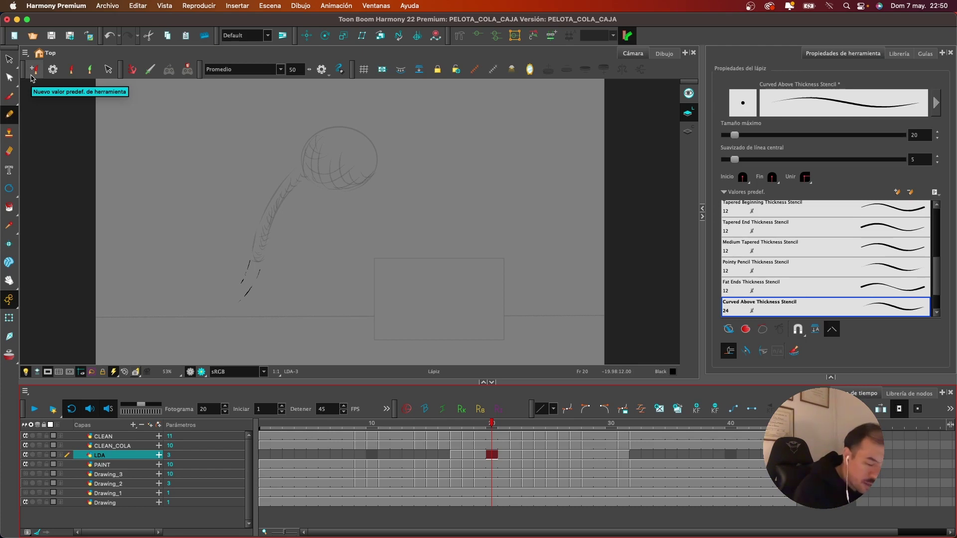
drag(937, 268, 936, 226)
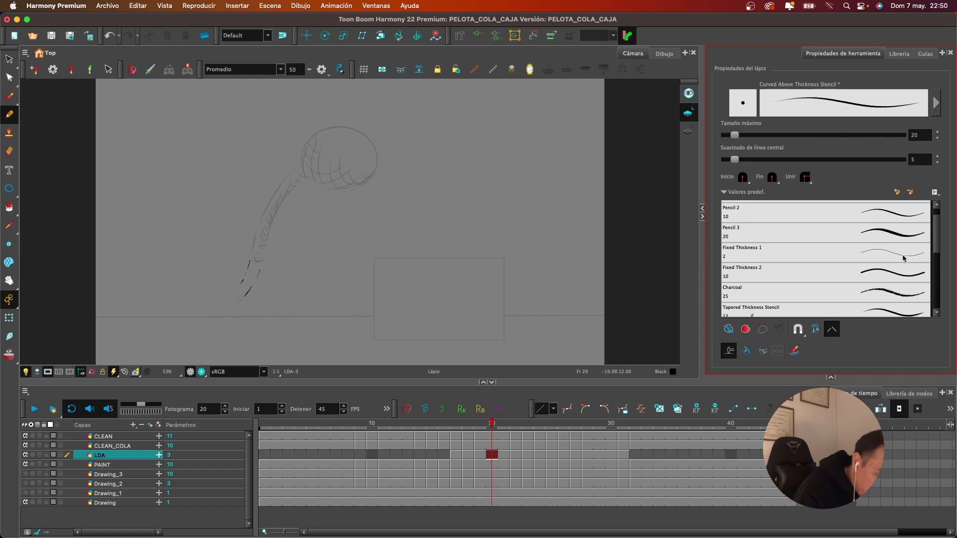
click(904, 272)
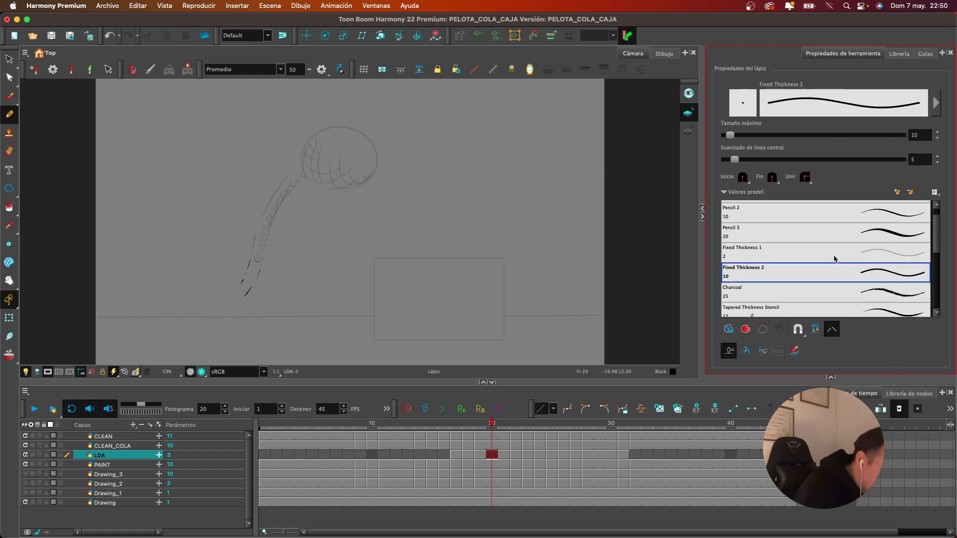
mouse_move(473, 168)
mouse_down()
mouse_move(486, 207)
mouse_move(461, 173)
mouse_up()
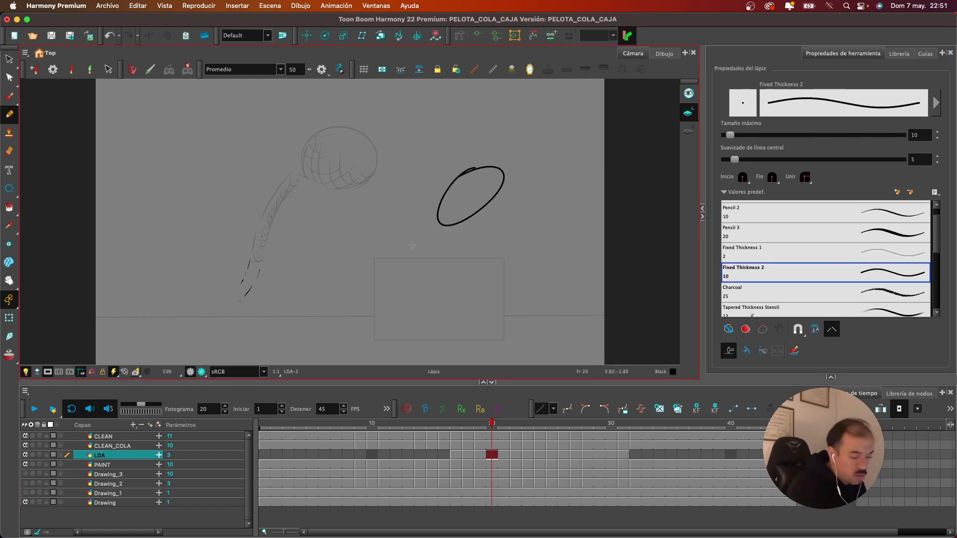
key(super+z)
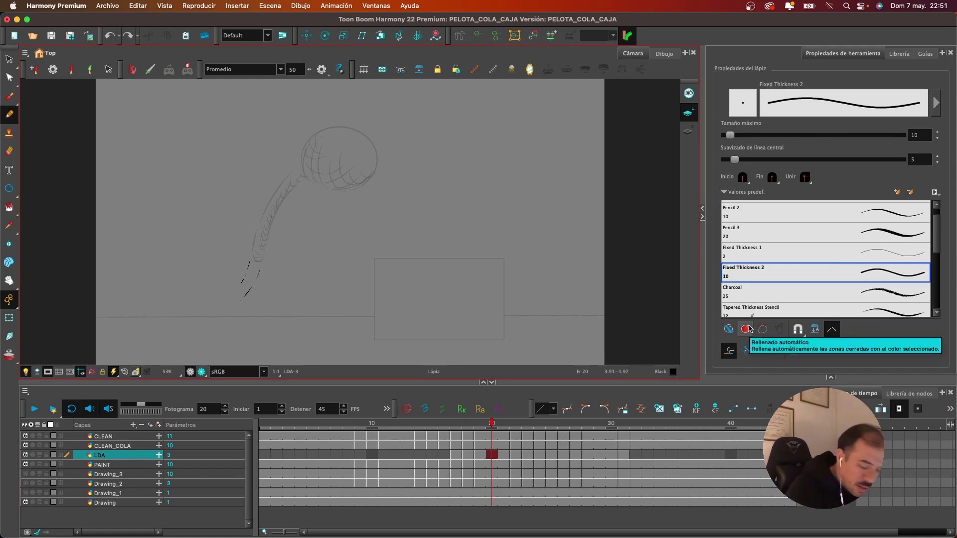
click(750, 329)
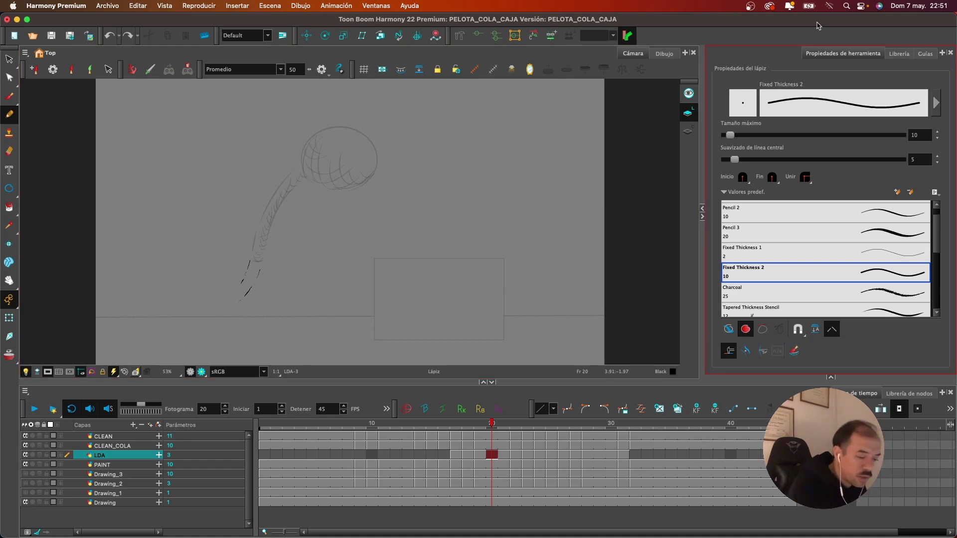
drag(824, 42, 636, 43)
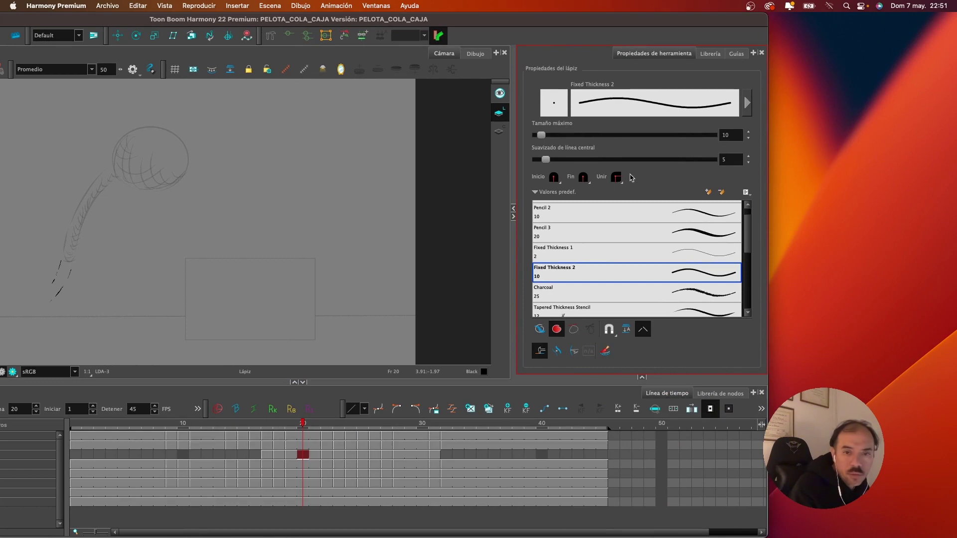
double_click(700, 34)
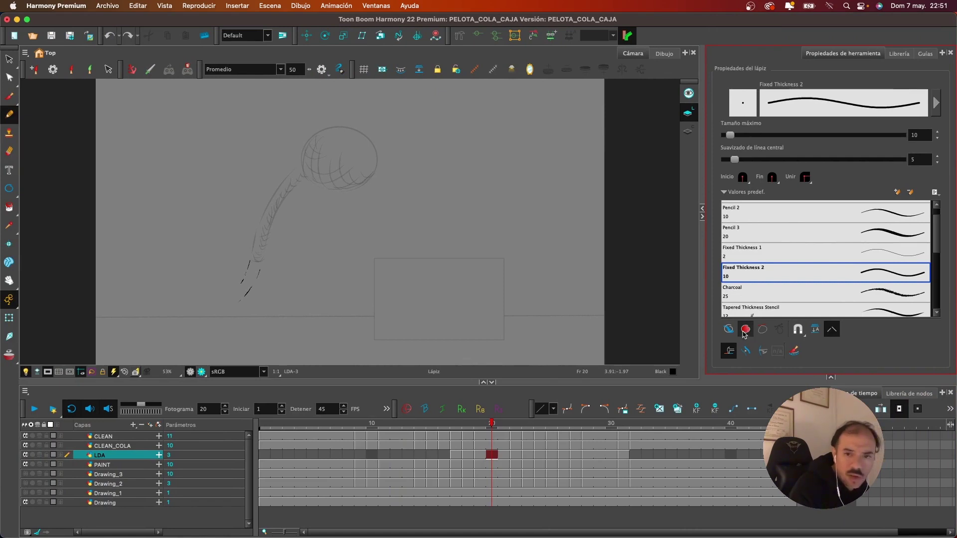
Choose White from the PELOTA_COLA_CAJA palette as the drawing colour
click(831, 377)
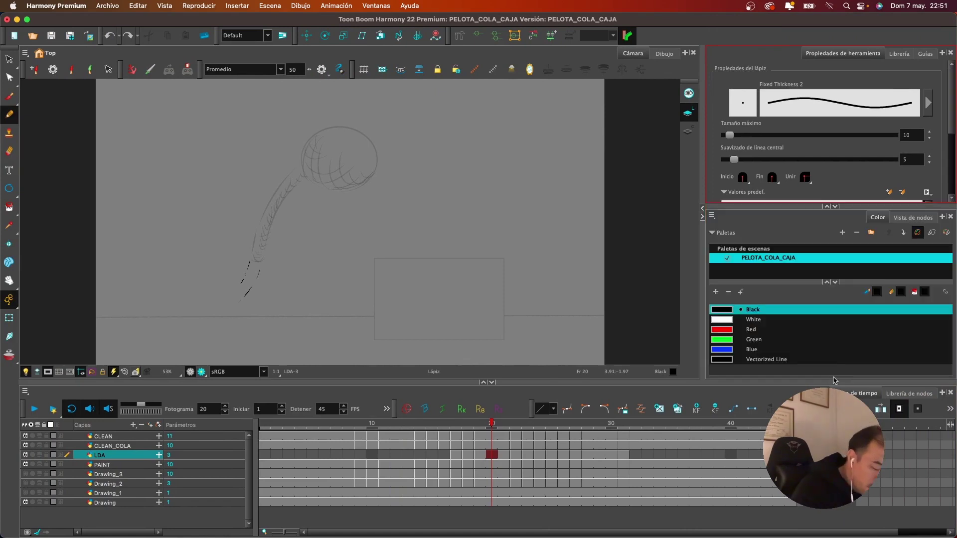
click(734, 320)
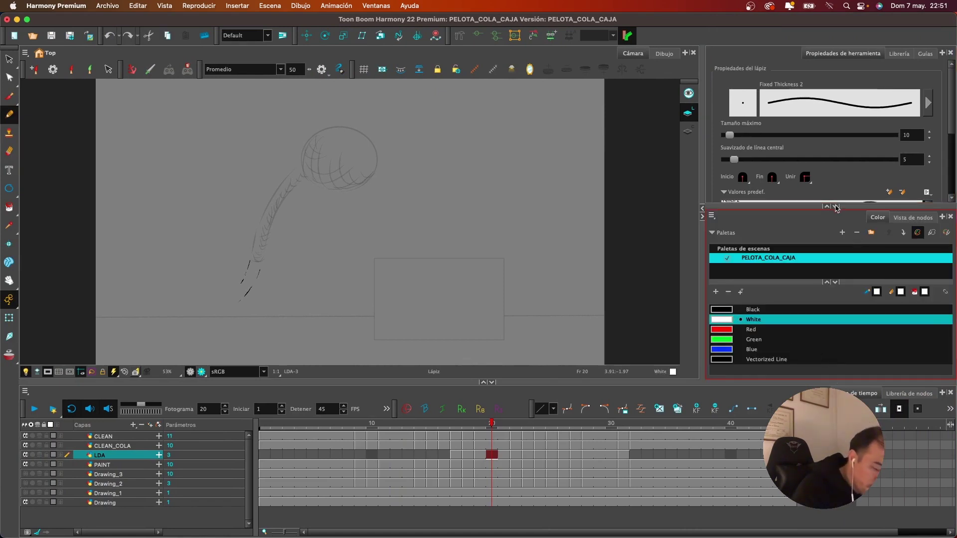
click(836, 207)
Add a vector drawing layer named WHITE directly above LDA
click(461, 454)
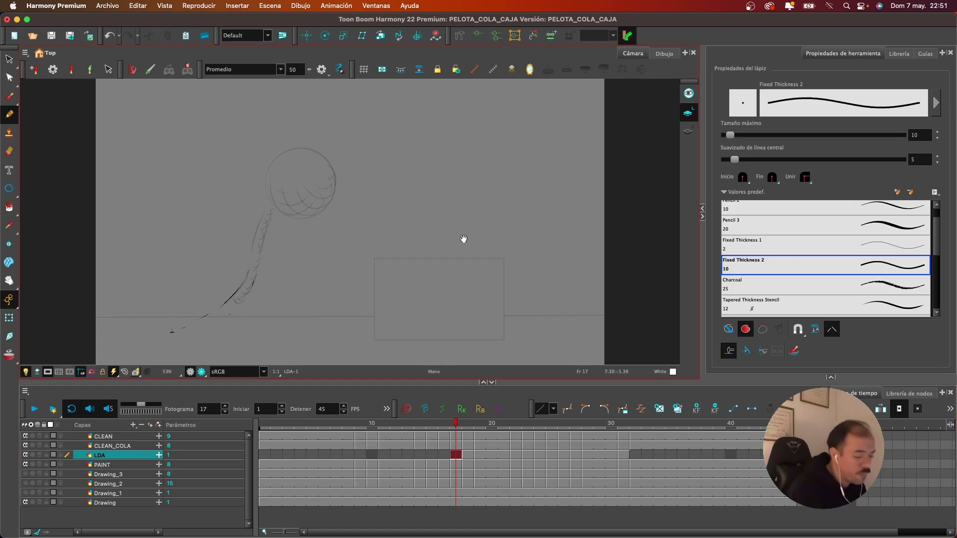
key(space)
drag(464, 237, 517, 227)
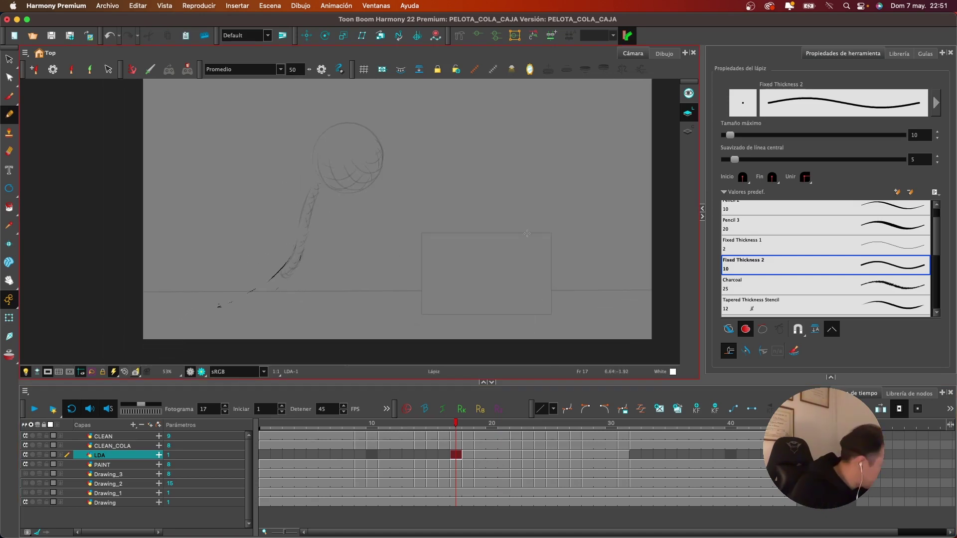
key(super+r)
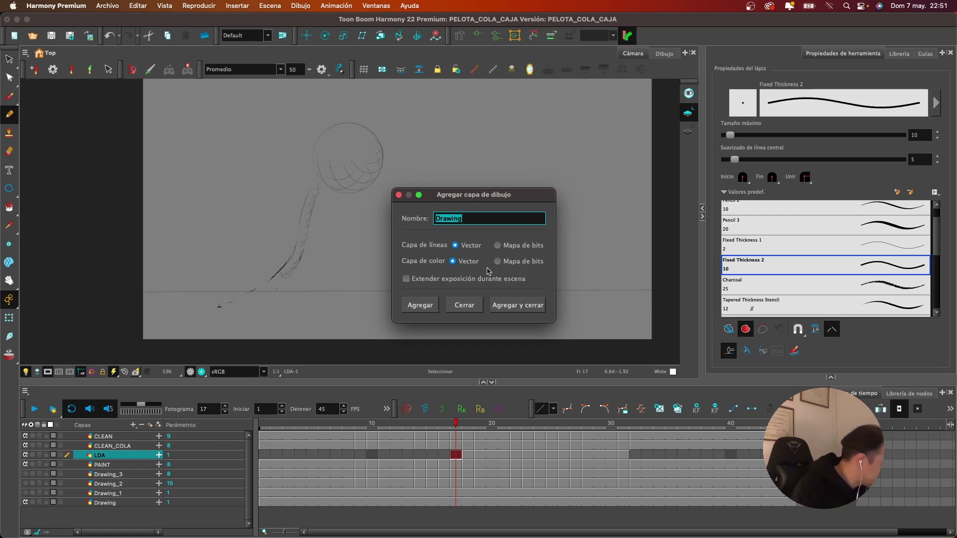
text(WHITE)
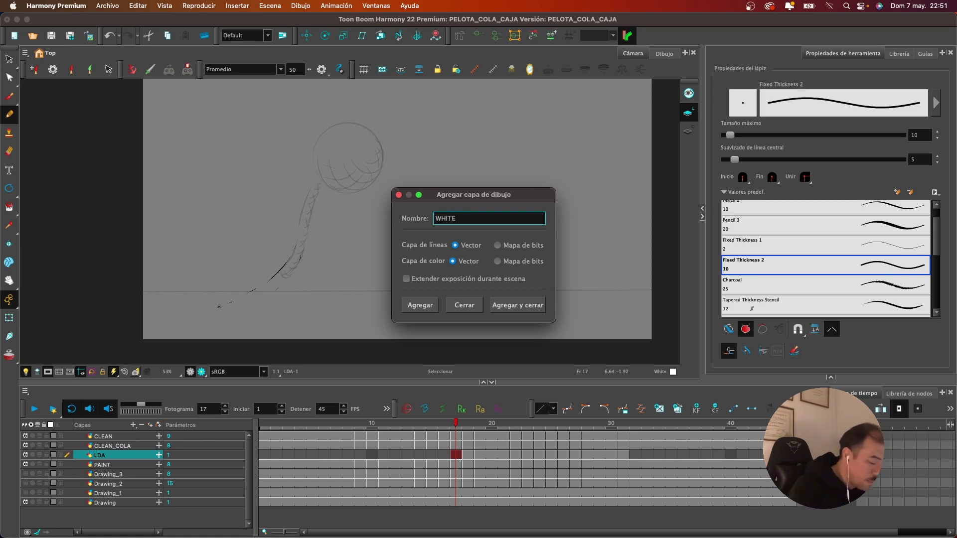
click(506, 305)
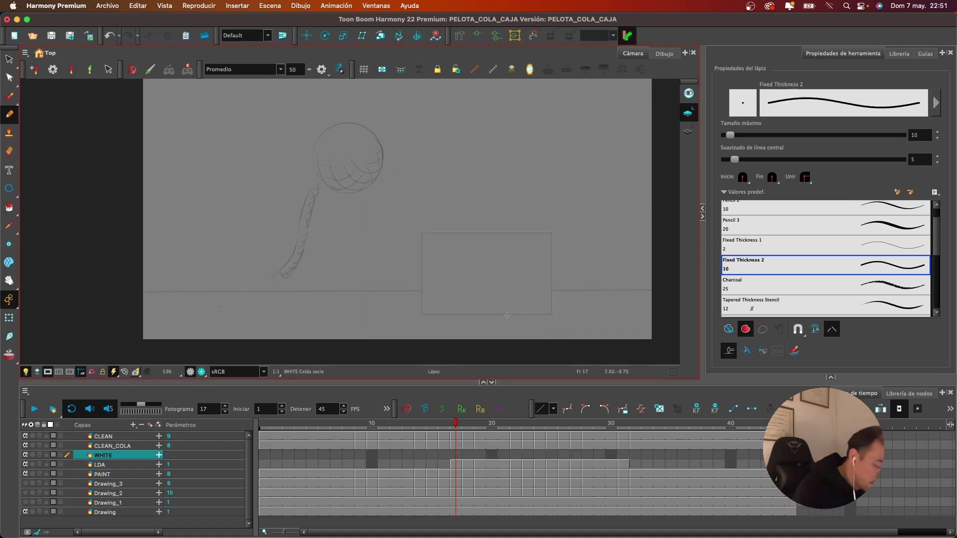
Go to frame 1 of the WHITE layer and frame the ball and tail closely for tracing
click(264, 455)
key(2)
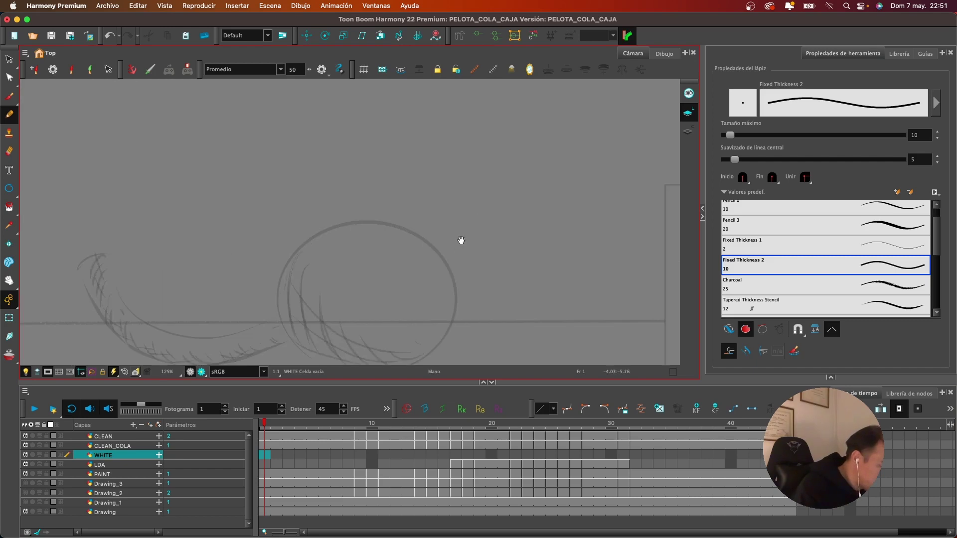
drag(491, 238, 513, 208)
key(2)
drag(502, 245, 535, 209)
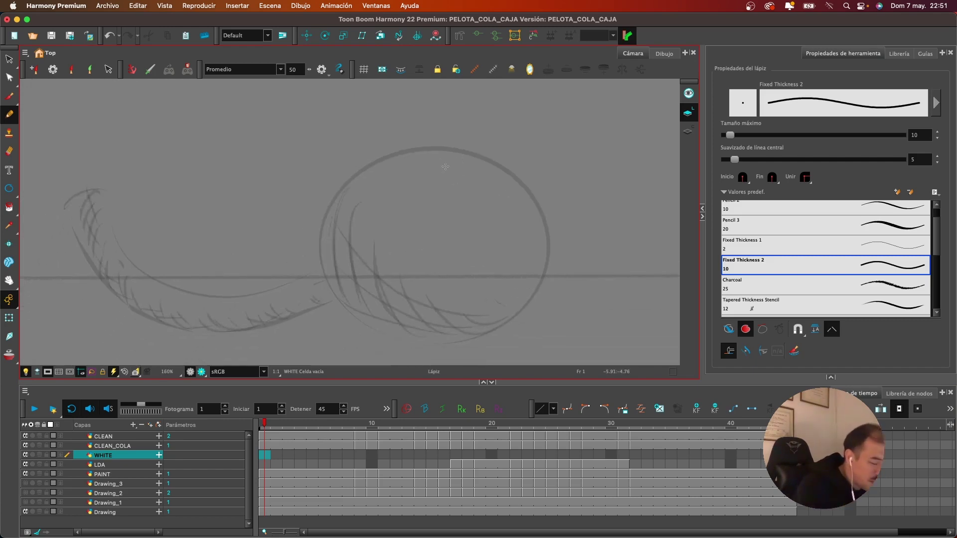
mouse_move(443, 155)
mouse_down()
mouse_move(343, 201)
mouse_move(323, 253)
mouse_move(374, 312)
mouse_move(436, 336)
mouse_move(511, 296)
mouse_move(536, 225)
mouse_move(469, 155)
mouse_move(417, 149)
mouse_move(359, 174)
mouse_move(329, 219)
mouse_move(335, 290)
mouse_move(397, 330)
mouse_move(482, 318)
mouse_move(534, 264)
mouse_move(527, 194)
mouse_move(498, 168)
mouse_up()
key(super+z)
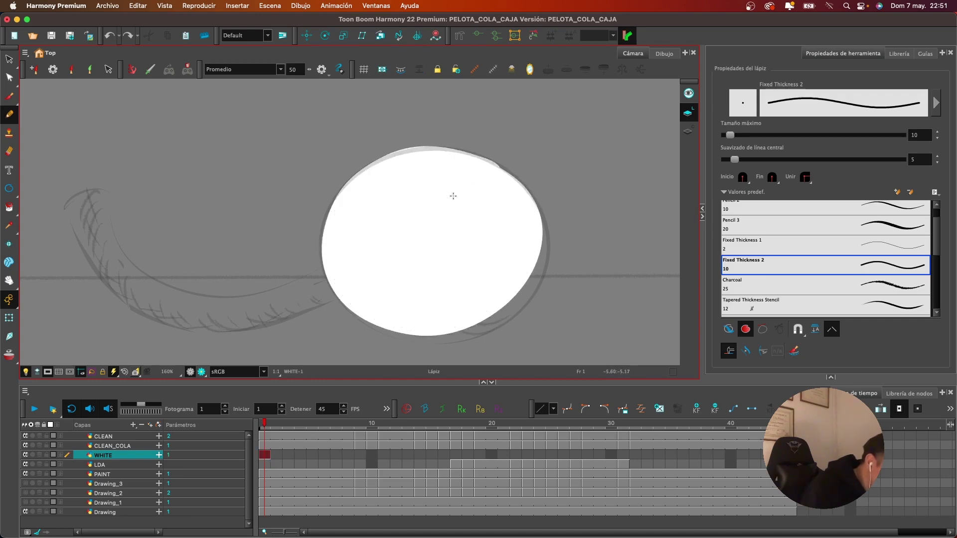
mouse_move(327, 269)
mouse_down()
mouse_move(245, 300)
mouse_move(192, 295)
mouse_move(132, 275)
mouse_move(97, 195)
mouse_move(78, 195)
mouse_move(75, 222)
mouse_move(99, 260)
mouse_move(145, 304)
mouse_move(194, 327)
mouse_move(260, 327)
mouse_move(332, 292)
mouse_up()
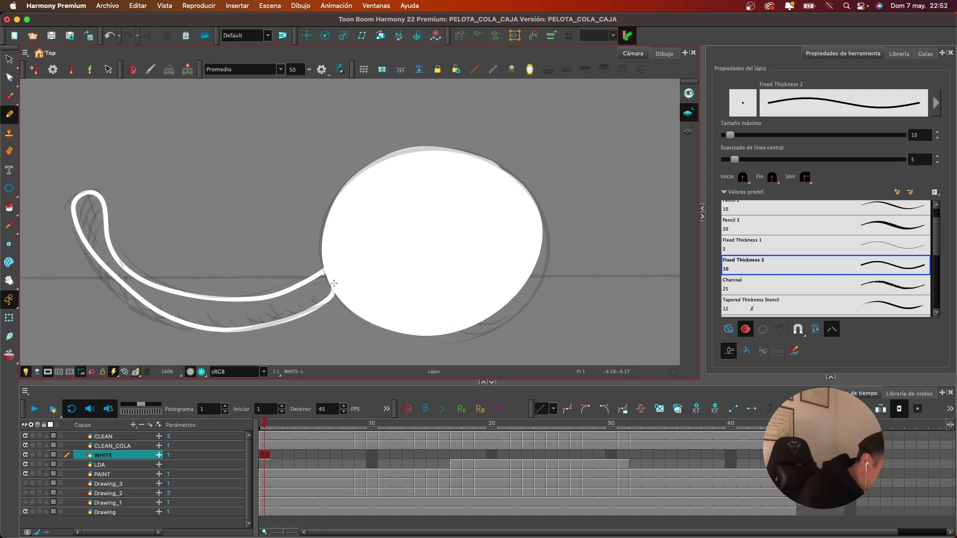
key(super+z)
mouse_move(334, 261)
mouse_down()
mouse_move(243, 303)
mouse_move(194, 295)
mouse_move(131, 269)
mouse_move(104, 224)
mouse_move(76, 206)
mouse_move(98, 261)
mouse_move(181, 319)
mouse_move(254, 335)
mouse_move(343, 298)
mouse_move(368, 263)
mouse_move(290, 314)
mouse_move(215, 325)
mouse_move(147, 309)
mouse_move(84, 246)
mouse_move(95, 210)
mouse_move(121, 261)
mouse_move(186, 305)
mouse_move(282, 310)
mouse_move(318, 281)
mouse_move(334, 297)
mouse_move(241, 322)
mouse_move(179, 321)
mouse_move(127, 302)
mouse_move(85, 256)
mouse_move(76, 216)
mouse_move(94, 196)
mouse_move(129, 264)
mouse_move(176, 299)
mouse_move(243, 303)
mouse_move(290, 290)
mouse_move(324, 259)
mouse_up()
key(super+z)
key(super+z)
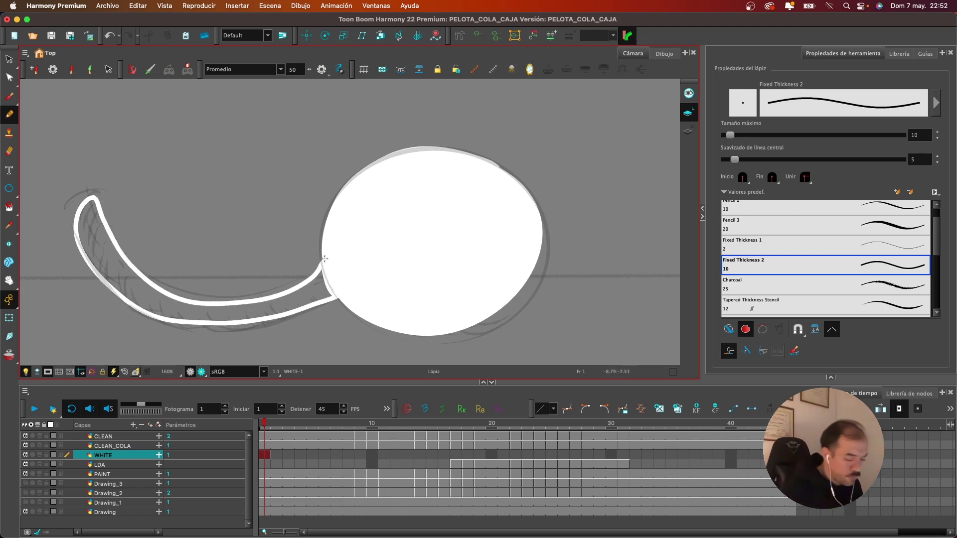
key(super+z)
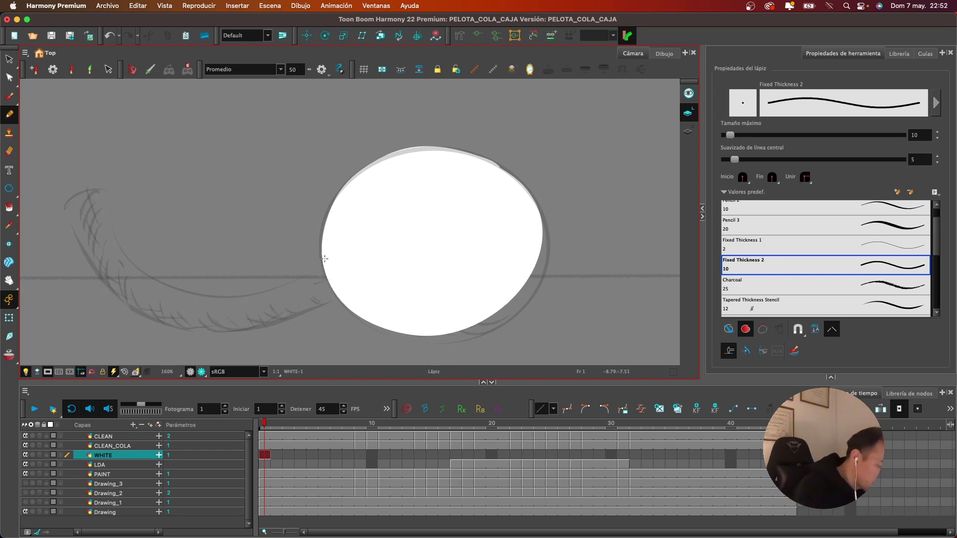
key(super+z)
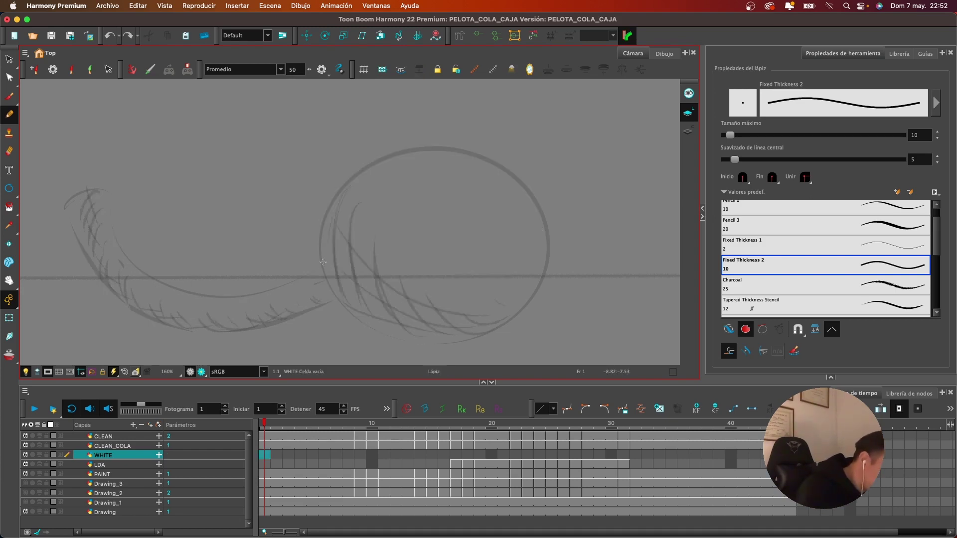
Trace the ball and tail with closed Pencil outlines to fill them white on frame 1 of the WHITE layer
mouse_move(326, 267)
mouse_down()
mouse_move(332, 215)
mouse_move(367, 176)
mouse_move(416, 157)
mouse_move(463, 160)
mouse_move(511, 186)
mouse_move(537, 217)
mouse_move(537, 273)
mouse_move(511, 313)
mouse_move(456, 340)
mouse_move(401, 332)
mouse_move(336, 295)
mouse_move(264, 319)
mouse_move(160, 318)
mouse_move(87, 266)
mouse_move(72, 208)
mouse_move(94, 195)
mouse_move(142, 279)
mouse_move(185, 296)
mouse_move(273, 293)
mouse_move(327, 267)
mouse_up()
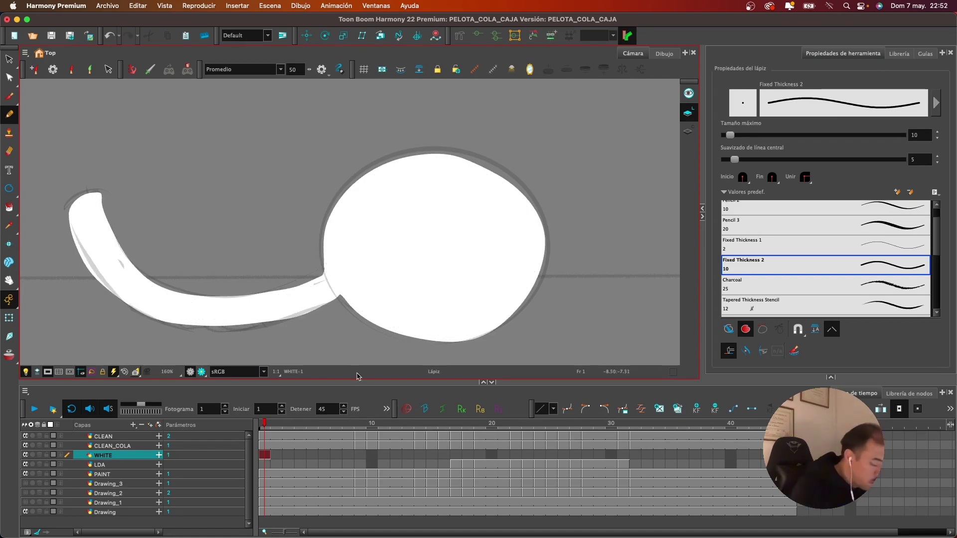
click(366, 454)
click(265, 455)
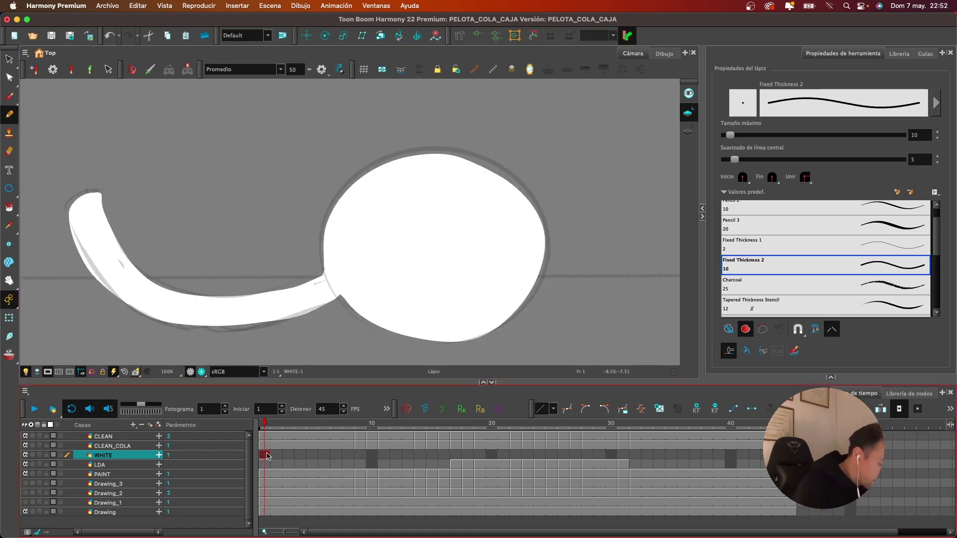
Turn off the light table and nest the WHITE layer under PAINT, so the shading strokes sit above the white
click(262, 436)
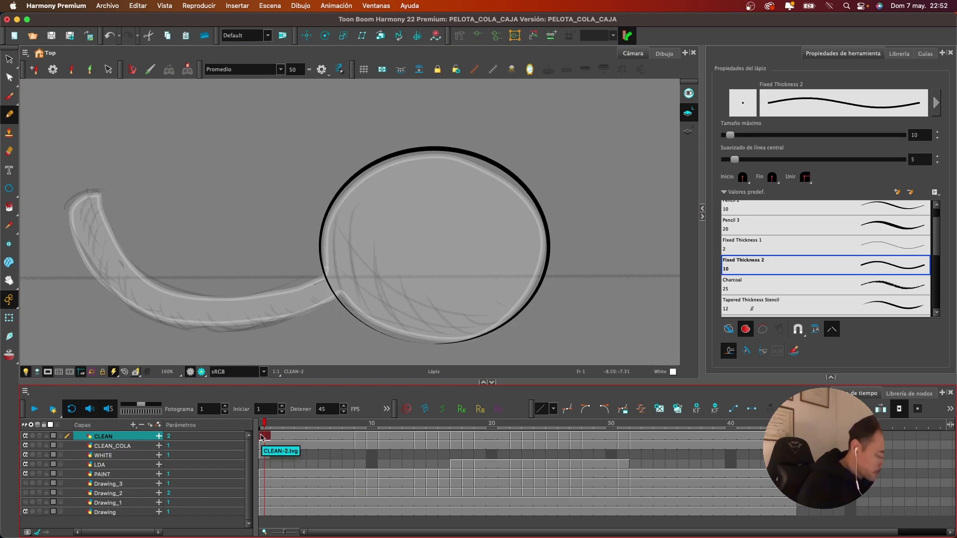
click(25, 373)
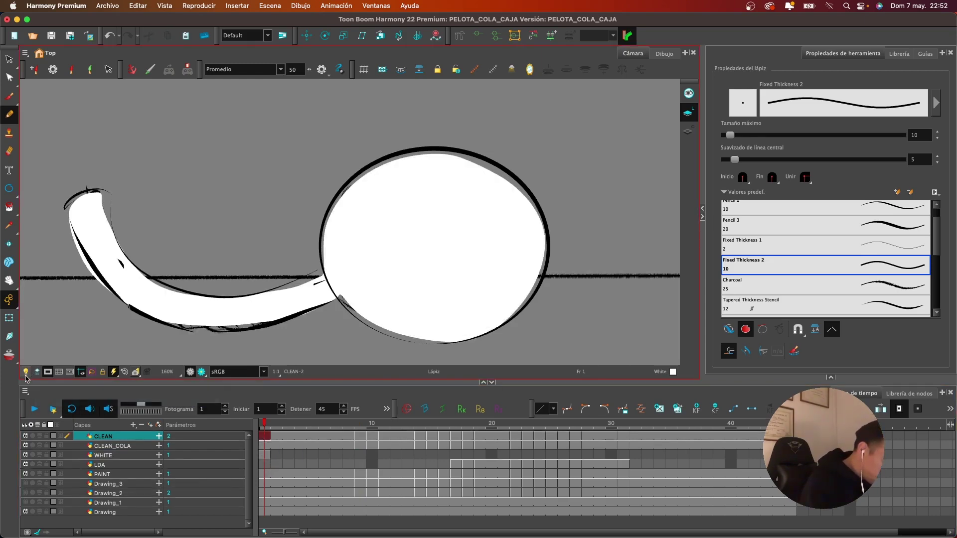
click(267, 446)
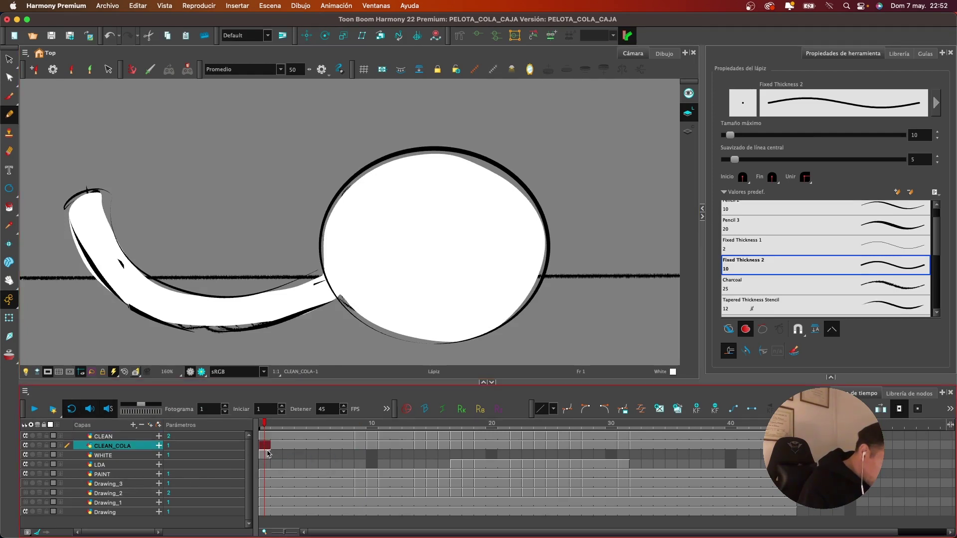
click(266, 455)
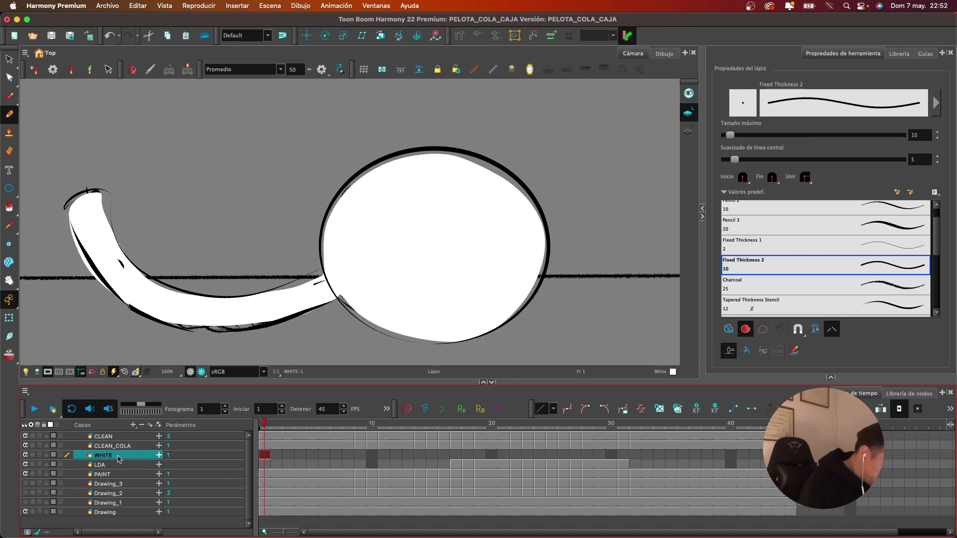
drag(118, 457, 118, 476)
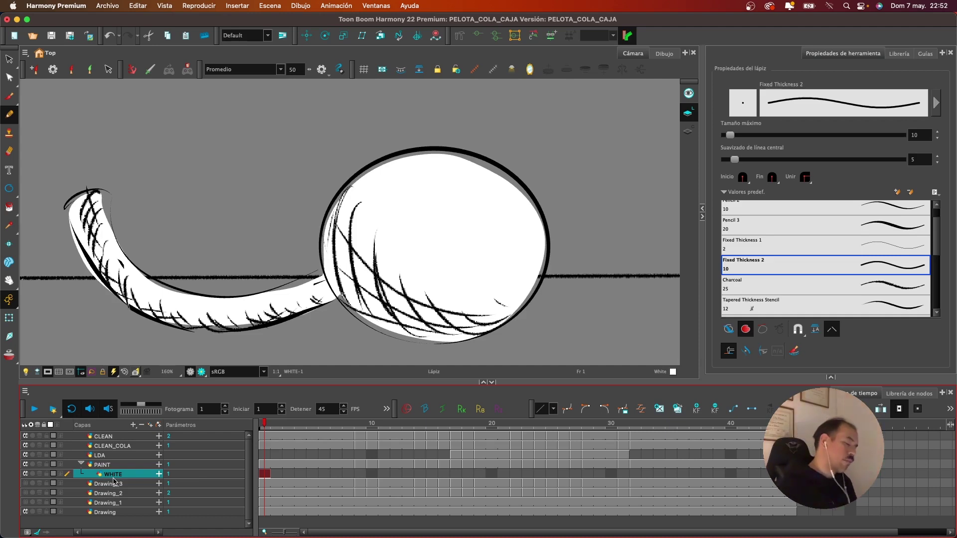
Turn the light table back on and fill the ball and tail white on frame 9 of the WHITE layer
scroll(540, 235, down, 10)
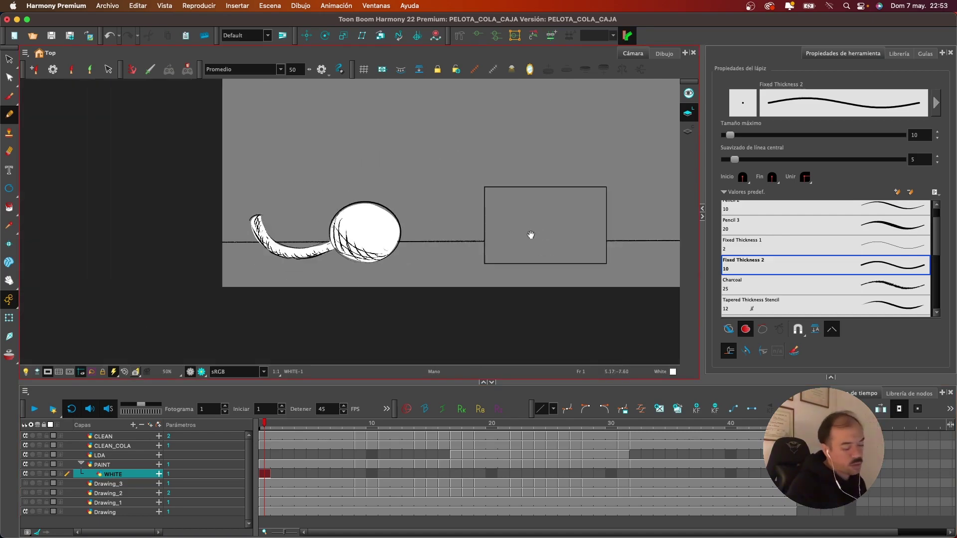
drag(531, 235, 484, 277)
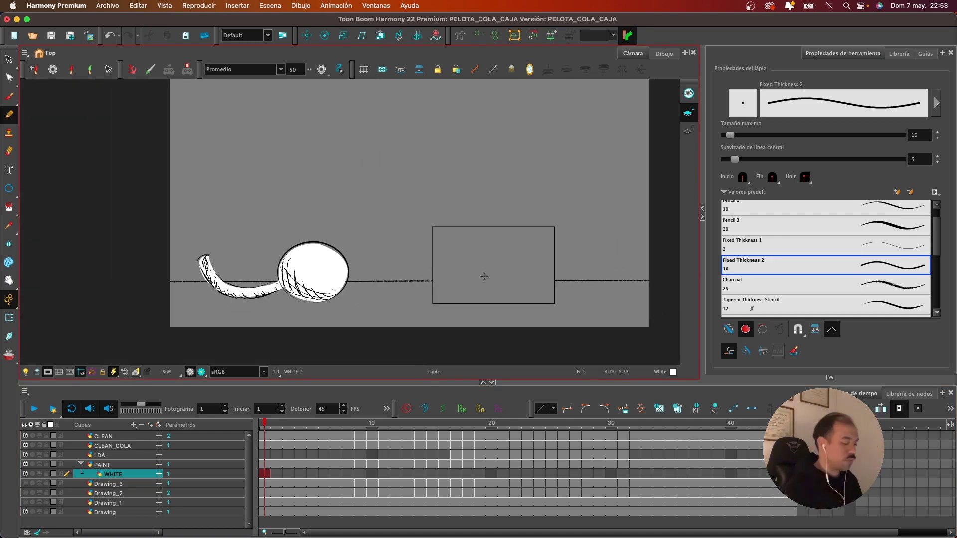
key(1)
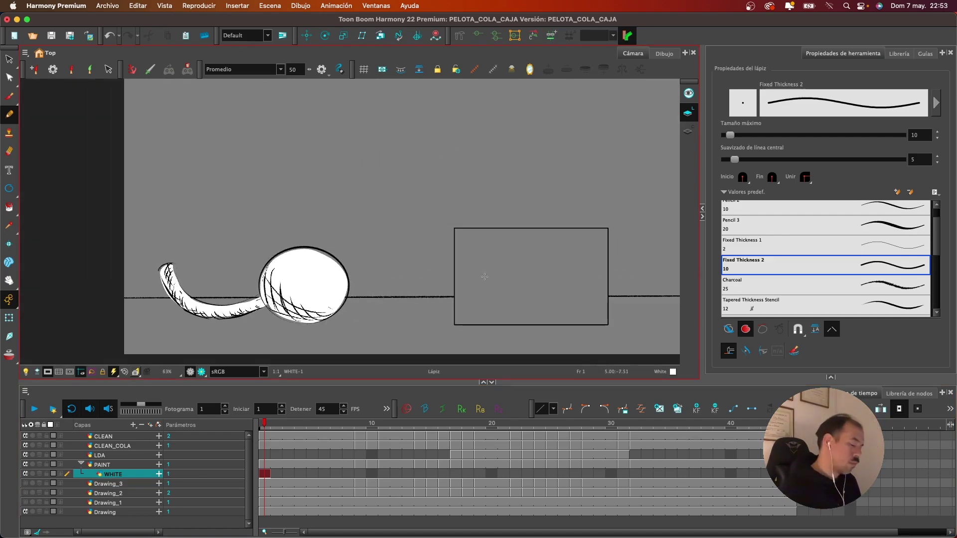
key(1)
key(1)
key(1)
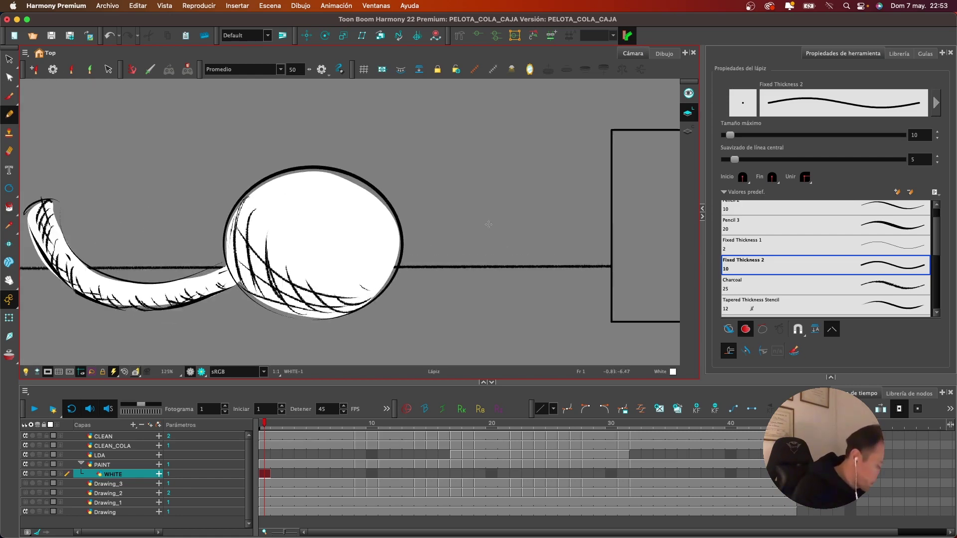
drag(458, 254, 493, 218)
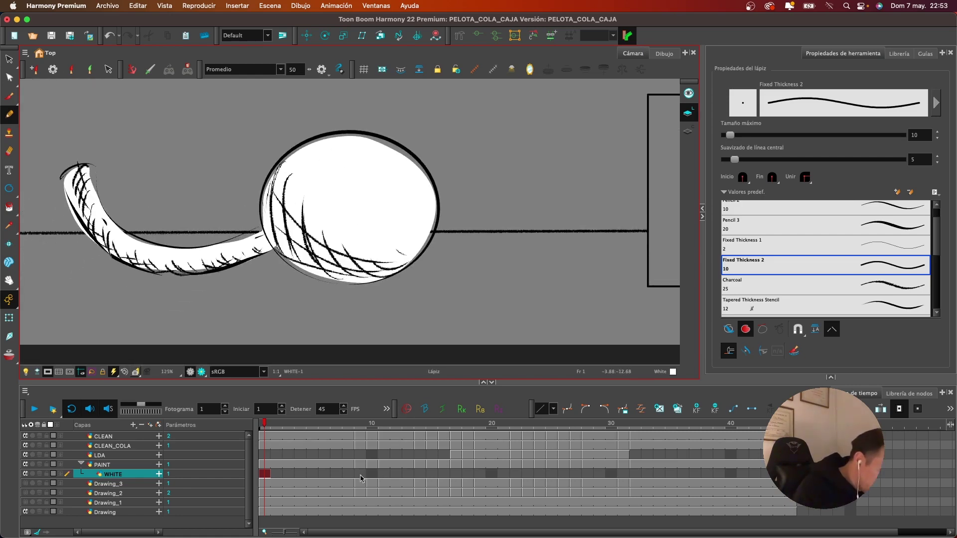
click(361, 474)
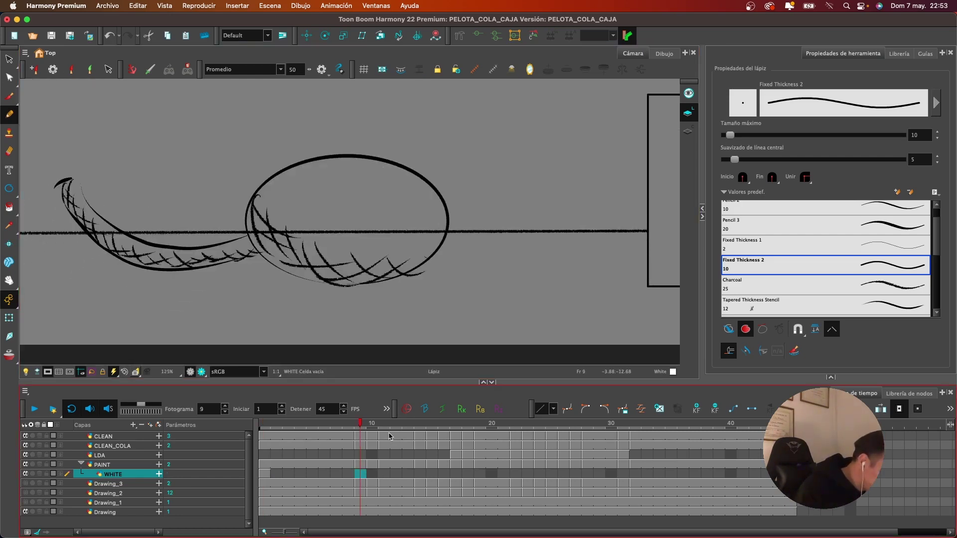
click(26, 372)
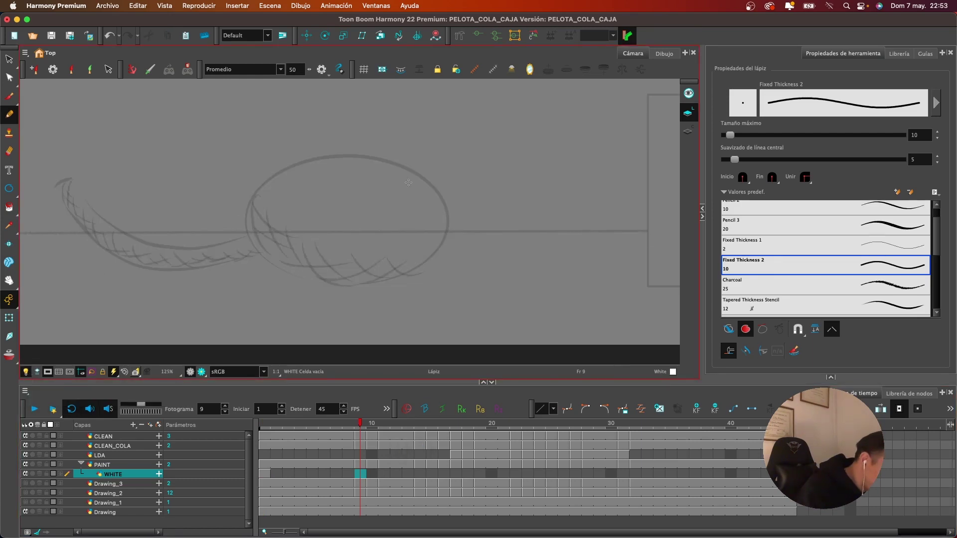
drag(395, 178, 389, 188)
drag(202, 155, 240, 153)
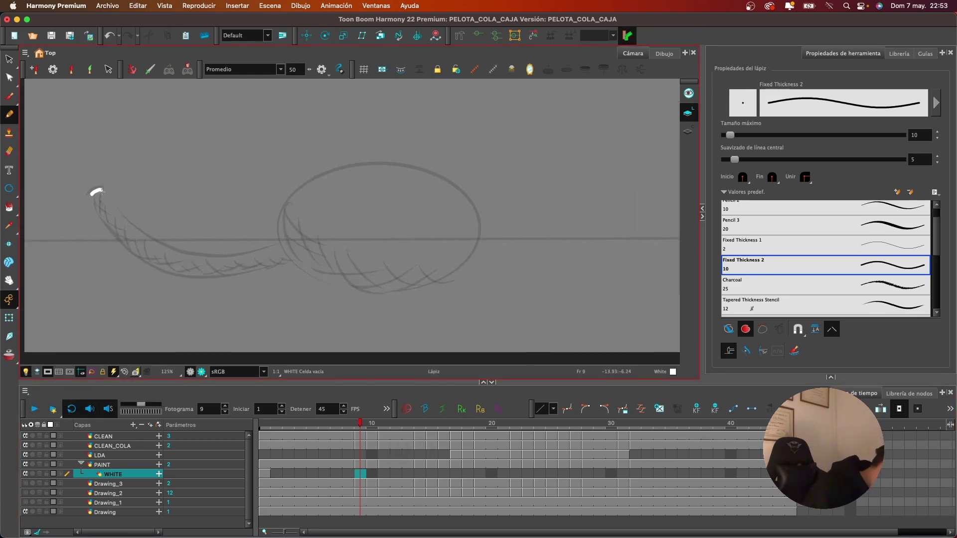
mouse_move(101, 191)
mouse_down()
mouse_move(134, 235)
mouse_move(205, 260)
mouse_move(273, 249)
mouse_move(296, 195)
mouse_move(341, 173)
mouse_move(437, 181)
mouse_move(461, 198)
mouse_move(474, 225)
mouse_move(430, 279)
mouse_move(389, 289)
mouse_move(341, 282)
mouse_move(290, 254)
mouse_move(223, 271)
mouse_move(160, 265)
mouse_move(112, 234)
mouse_move(93, 188)
mouse_up()
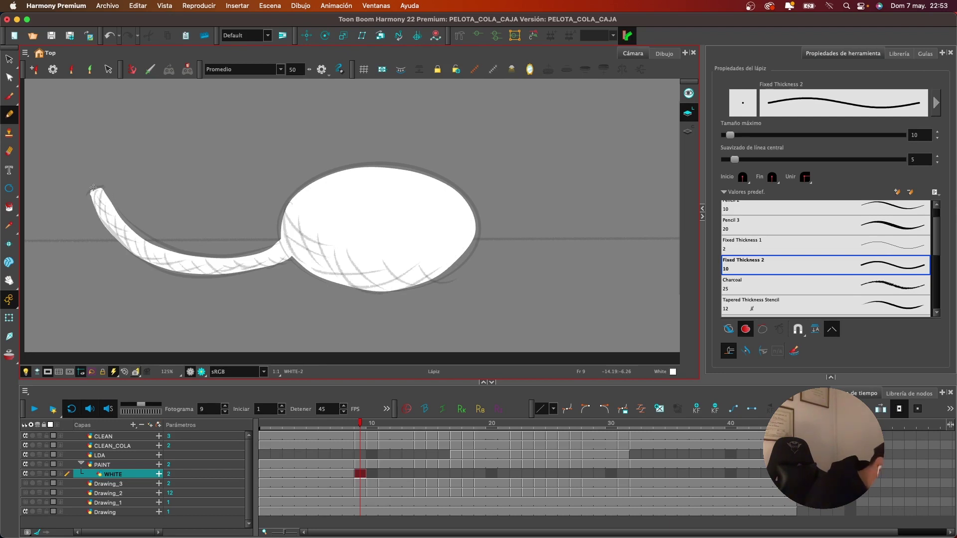
Fill the ball and tail white on frame 10 with the canvas rotated, and extend the white to the ball's outline
click(374, 475)
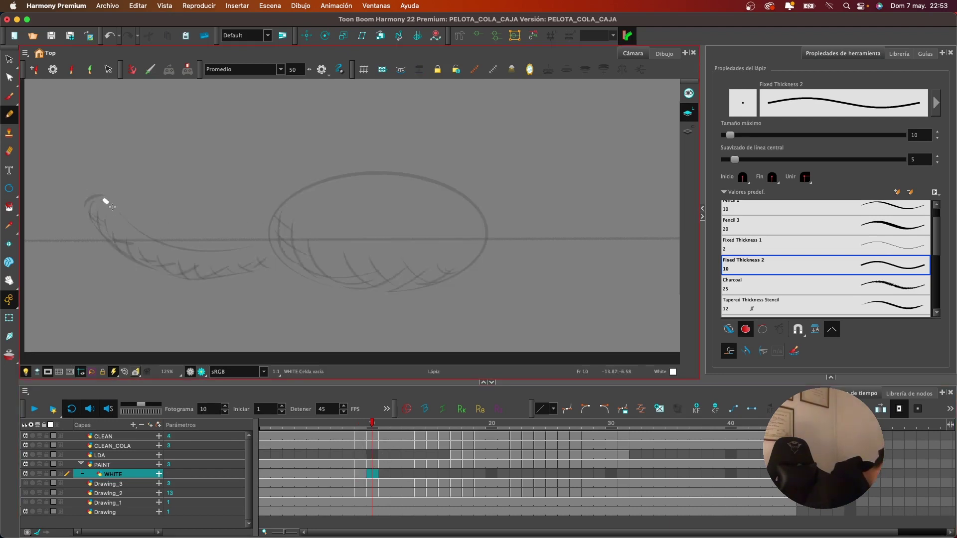
drag(99, 203, 133, 226)
key(super+z)
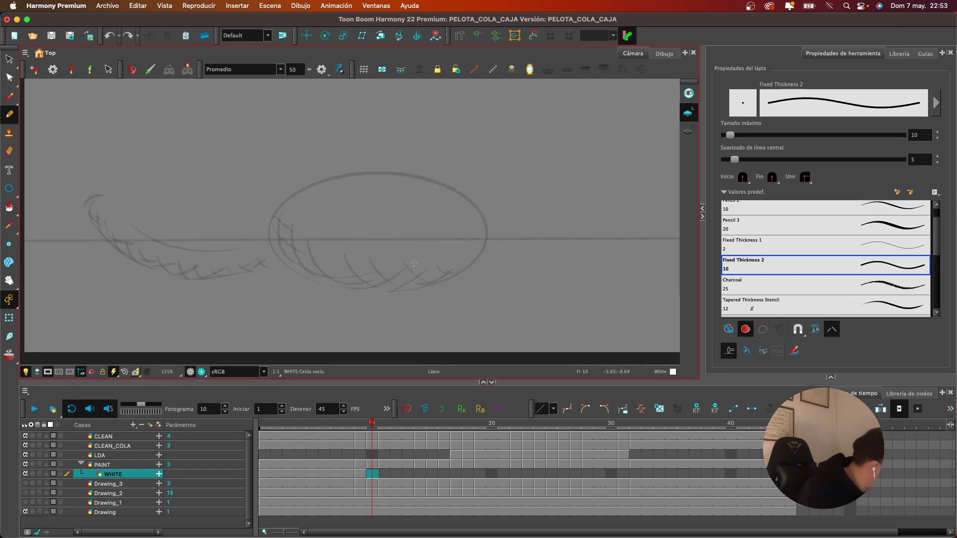
drag(384, 314, 457, 296)
drag(462, 384, 455, 421)
drag(466, 287, 510, 201)
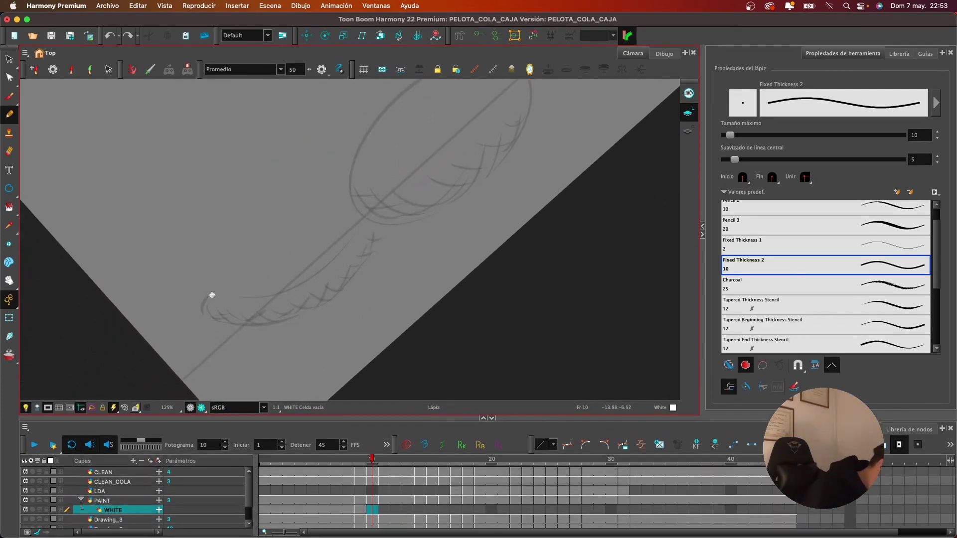
mouse_move(210, 318)
mouse_down()
mouse_move(289, 315)
mouse_move(338, 292)
mouse_move(387, 222)
mouse_move(487, 172)
mouse_move(514, 129)
mouse_move(522, 87)
mouse_up()
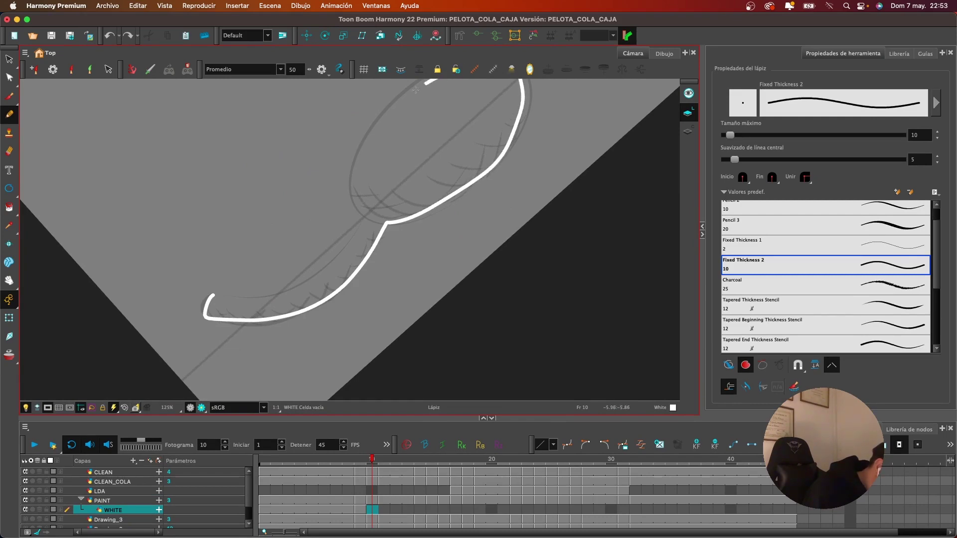
drag(416, 89, 373, 135)
mouse_move(368, 217)
mouse_down()
mouse_move(333, 261)
mouse_move(250, 303)
mouse_move(213, 294)
mouse_up()
drag(459, 160, 429, 207)
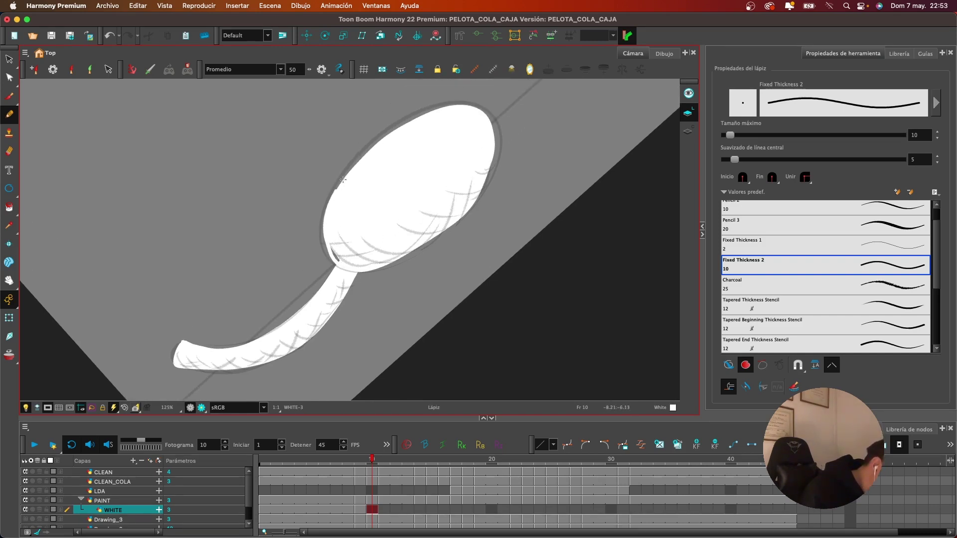
mouse_move(342, 180)
mouse_down()
mouse_move(374, 142)
mouse_move(414, 127)
mouse_up()
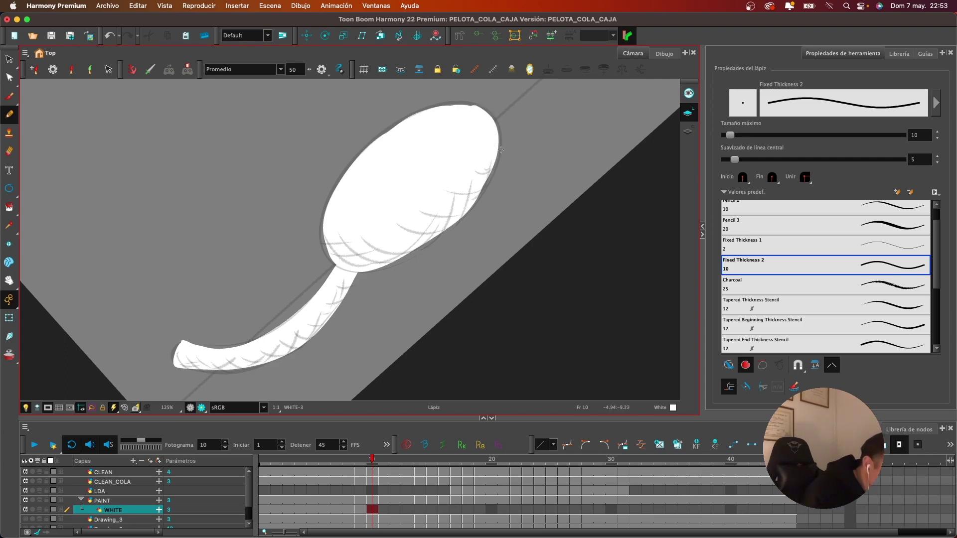
Trace the ball and tail on frame 11 of the WHITE layer to fill them white
key(.)
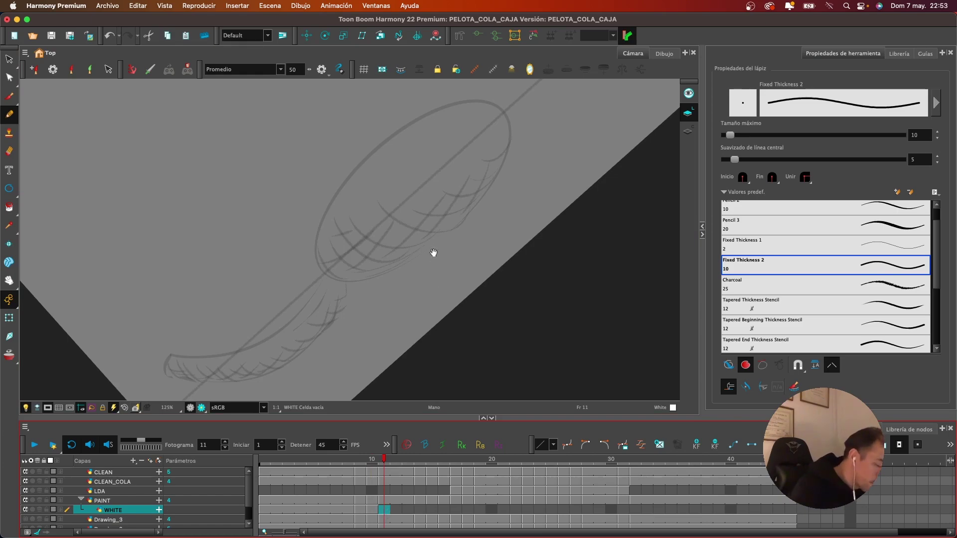
drag(318, 290, 384, 248)
key(2)
key(1)
key(1)
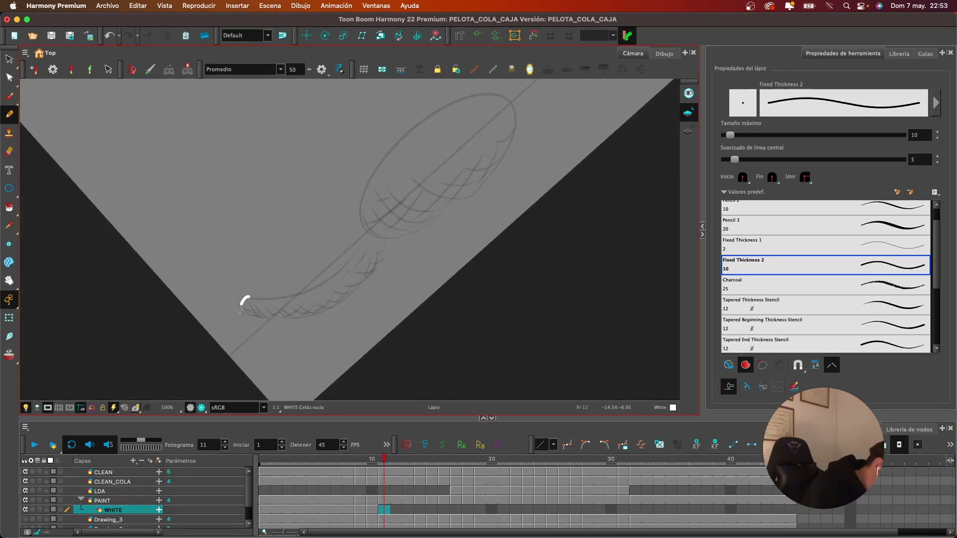
mouse_move(270, 319)
mouse_down()
mouse_move(307, 315)
mouse_move(356, 284)
mouse_move(394, 231)
mouse_up()
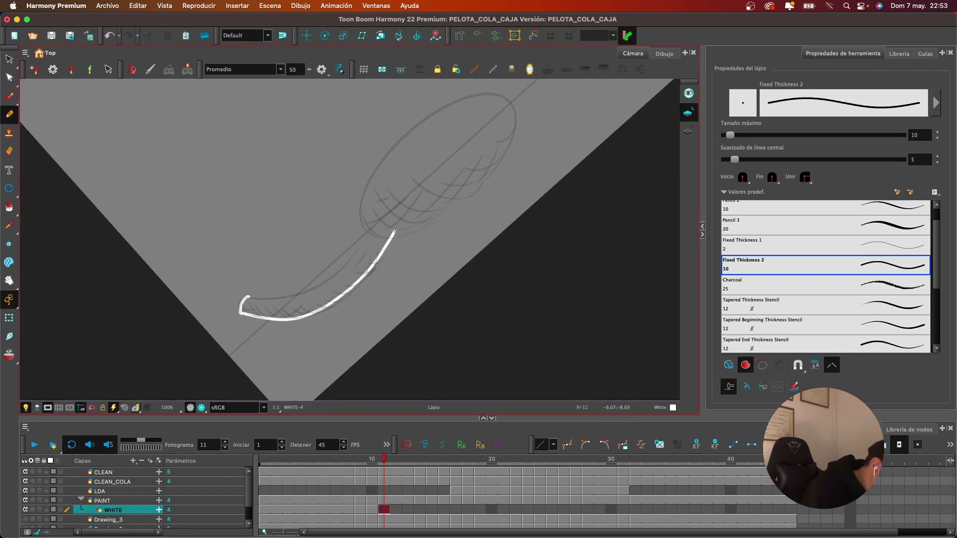
key(ctrl+z)
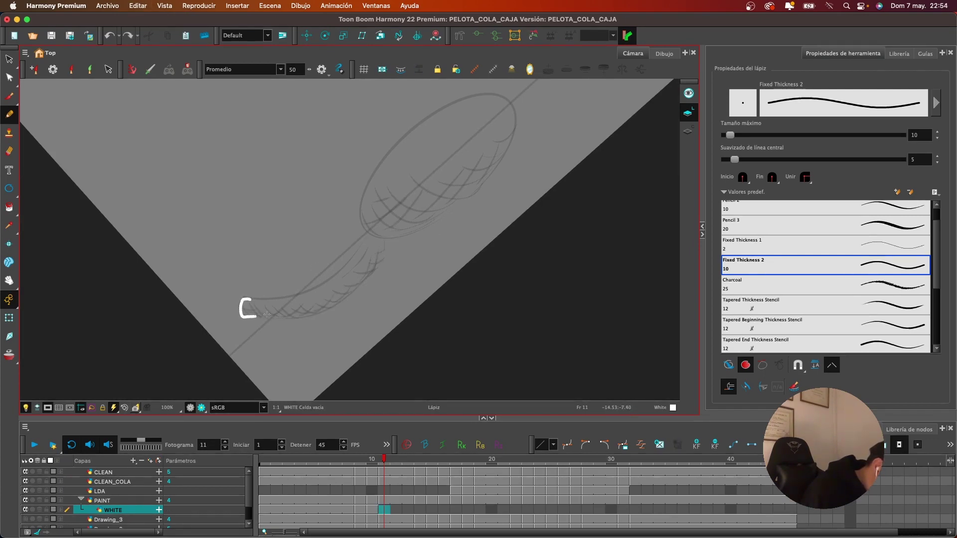
mouse_move(267, 315)
mouse_down()
mouse_move(350, 281)
mouse_move(388, 235)
mouse_move(479, 185)
mouse_move(508, 143)
mouse_move(499, 108)
mouse_move(461, 102)
mouse_move(421, 127)
mouse_move(382, 164)
mouse_move(367, 198)
mouse_move(371, 236)
mouse_move(344, 269)
mouse_move(309, 292)
mouse_move(252, 299)
mouse_up()
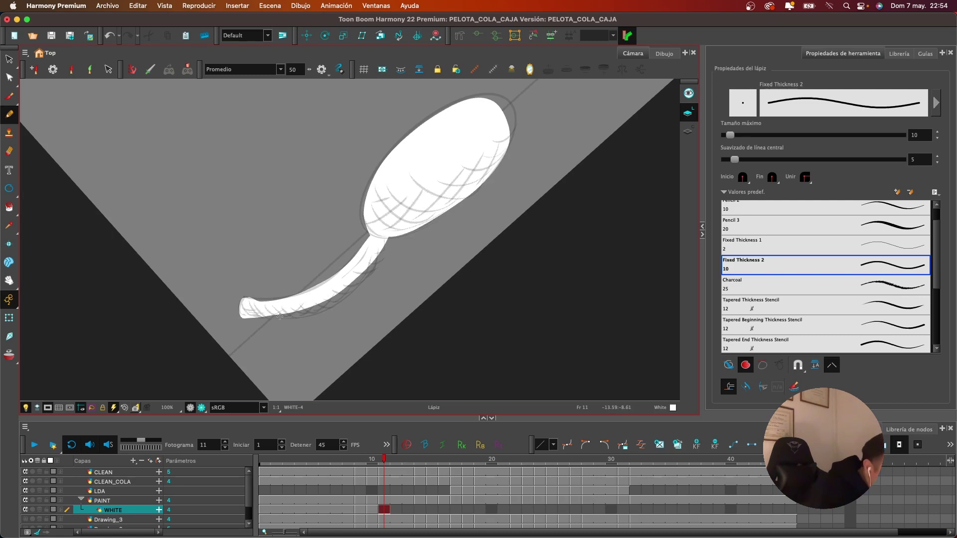
Trace the ball and tail on frame 14 of the WHITE layer to fill them white
click(420, 510)
key(space)
drag(467, 215, 461, 254)
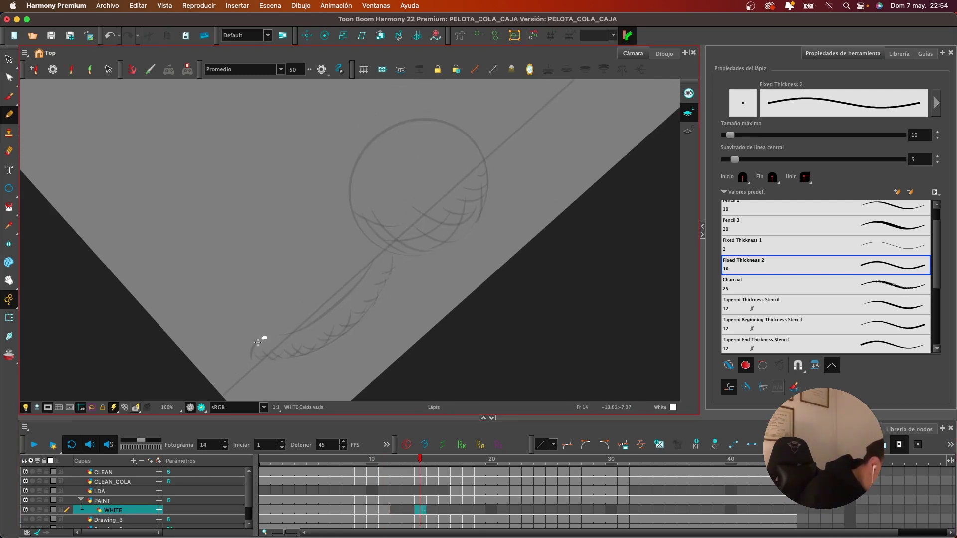
mouse_move(277, 357)
mouse_down()
mouse_move(327, 346)
mouse_move(375, 300)
mouse_move(397, 247)
mouse_move(413, 252)
mouse_move(458, 231)
mouse_move(479, 198)
mouse_move(467, 151)
mouse_move(426, 126)
mouse_move(384, 137)
mouse_move(358, 214)
mouse_up()
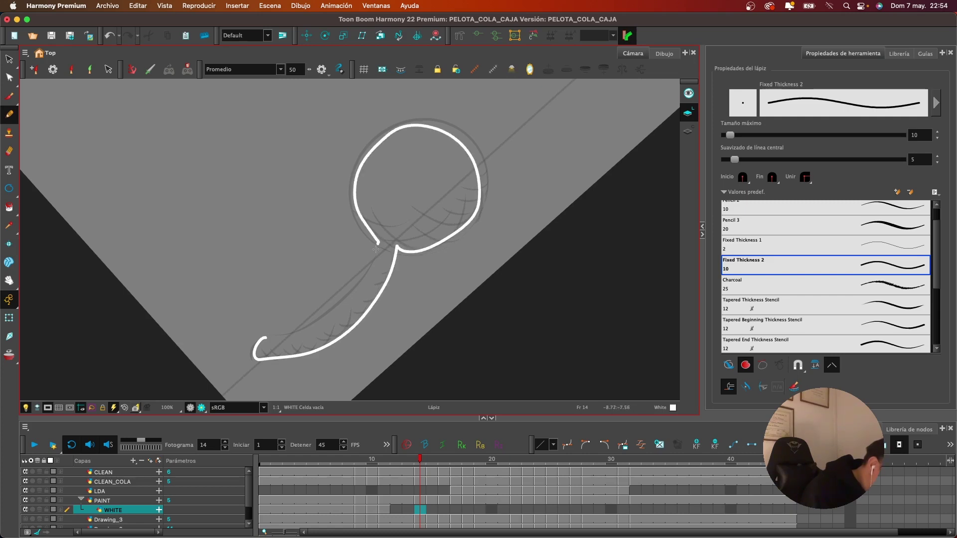
mouse_move(376, 249)
mouse_down()
mouse_move(337, 316)
mouse_move(263, 338)
mouse_move(276, 362)
mouse_move(355, 321)
mouse_move(385, 279)
mouse_move(398, 236)
mouse_move(430, 246)
mouse_move(456, 224)
mouse_move(455, 180)
mouse_move(424, 131)
mouse_move(379, 93)
mouse_move(348, 93)
mouse_move(334, 141)
mouse_move(351, 184)
mouse_move(388, 229)
mouse_move(335, 315)
mouse_move(280, 343)
mouse_up()
Undo the attempted outline on frame 15 and retrace the ball and tail to fill them white
key(.)
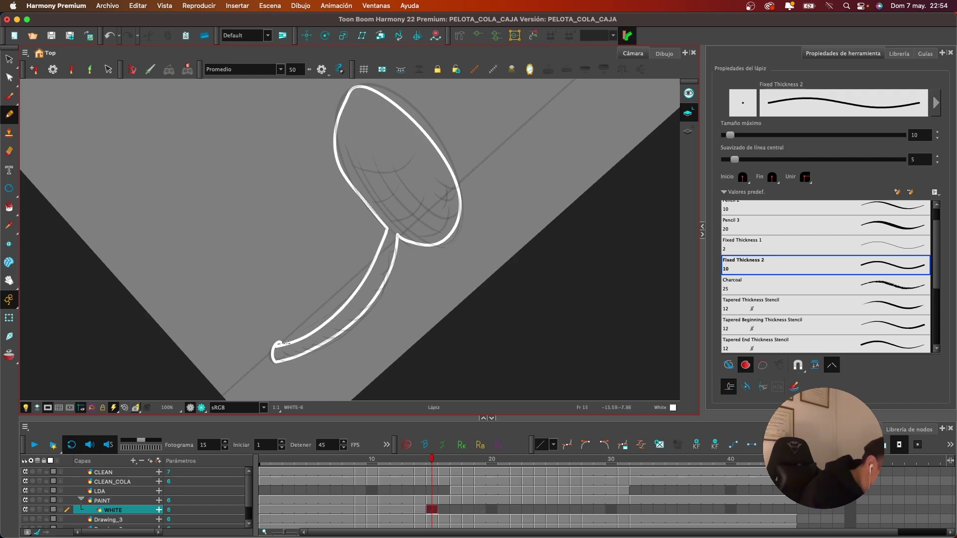
key(super+z)
mouse_move(420, 194)
mouse_down()
mouse_move(360, 216)
mouse_move(338, 169)
mouse_move(334, 127)
mouse_move(356, 103)
mouse_up()
mouse_move(407, 128)
mouse_down()
mouse_move(445, 203)
mouse_move(440, 241)
mouse_move(410, 257)
mouse_move(388, 243)
mouse_move(360, 323)
mouse_move(300, 368)
mouse_move(268, 374)
mouse_move(275, 353)
mouse_move(339, 319)
mouse_move(360, 291)
mouse_move(375, 244)
mouse_move(362, 215)
mouse_up()
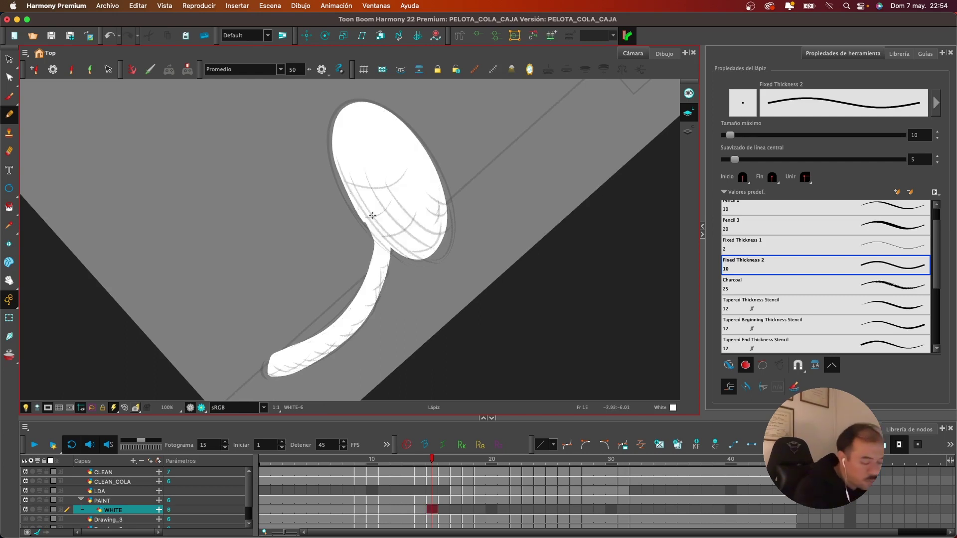
Trace the ball and tail on frame 16 of the WHITE layer to fill them white
click(445, 509)
scroll(468, 184, down, 4)
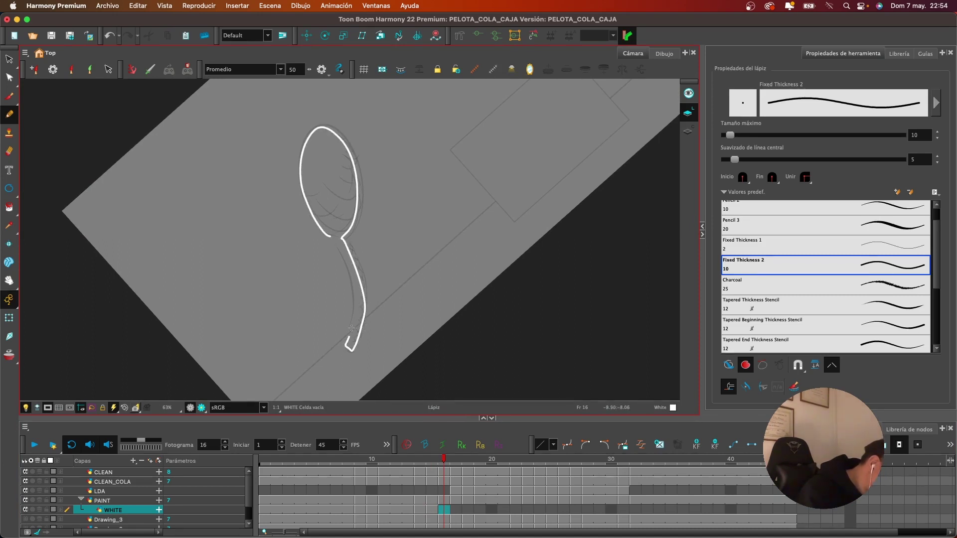
drag(334, 237, 333, 233)
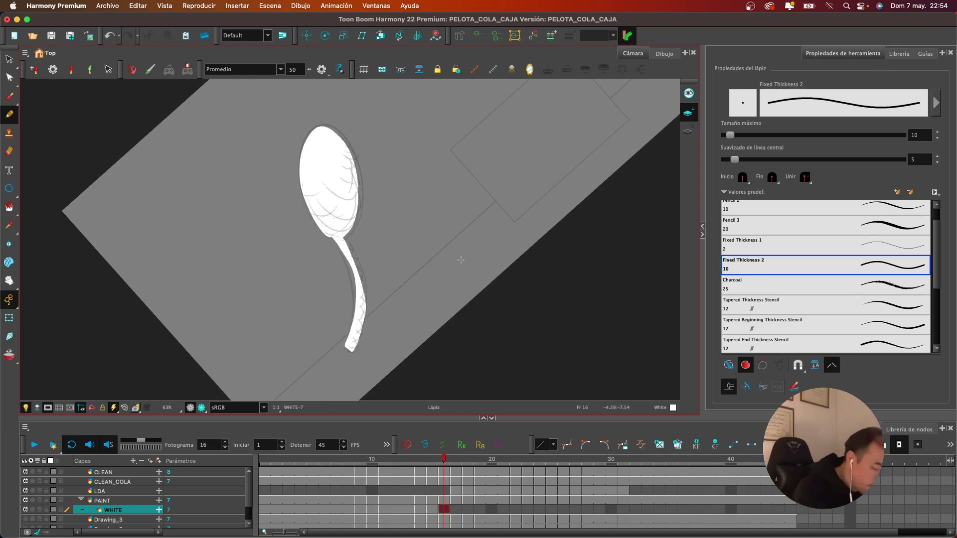
Trace the ball and tail on frame 17 of the WHITE layer to fill them white
key(period)
drag(461, 202, 444, 239)
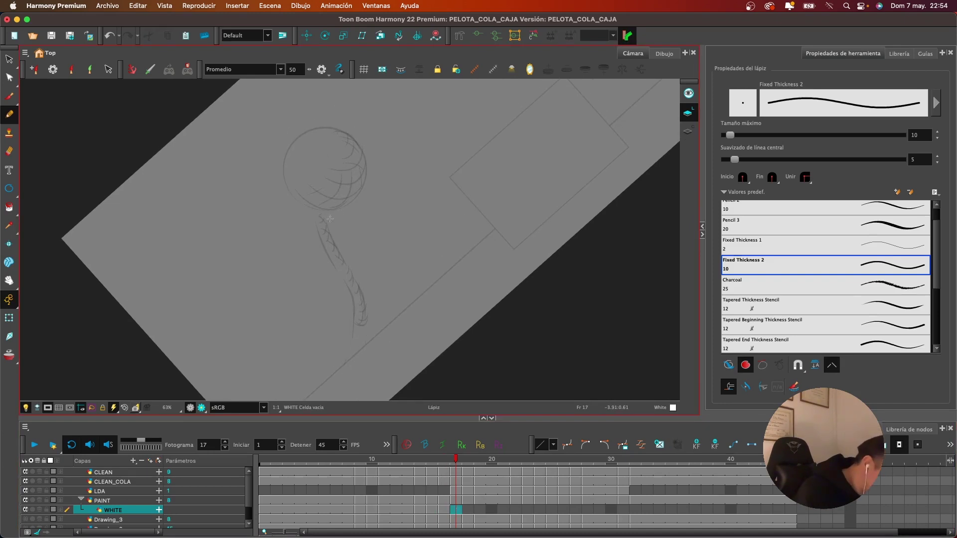
key(2)
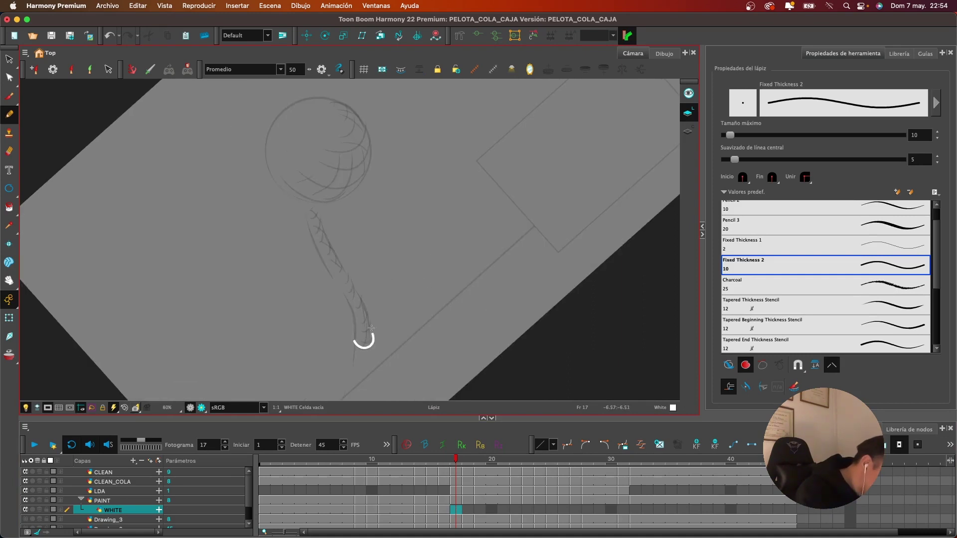
mouse_move(335, 197)
mouse_down()
mouse_move(361, 179)
mouse_move(372, 144)
mouse_move(359, 119)
mouse_move(327, 98)
mouse_up()
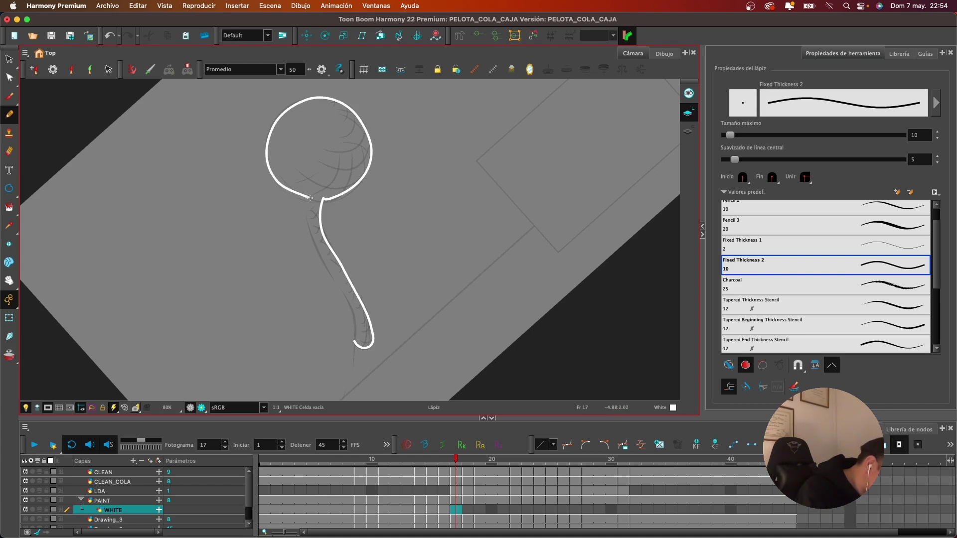
mouse_move(329, 265)
mouse_down()
mouse_move(354, 315)
mouse_move(355, 343)
mouse_up()
Trace the ball and tail on frame 18 to fill them white, and go to frame 19 of the WHITE layer
key(period)
key(space)
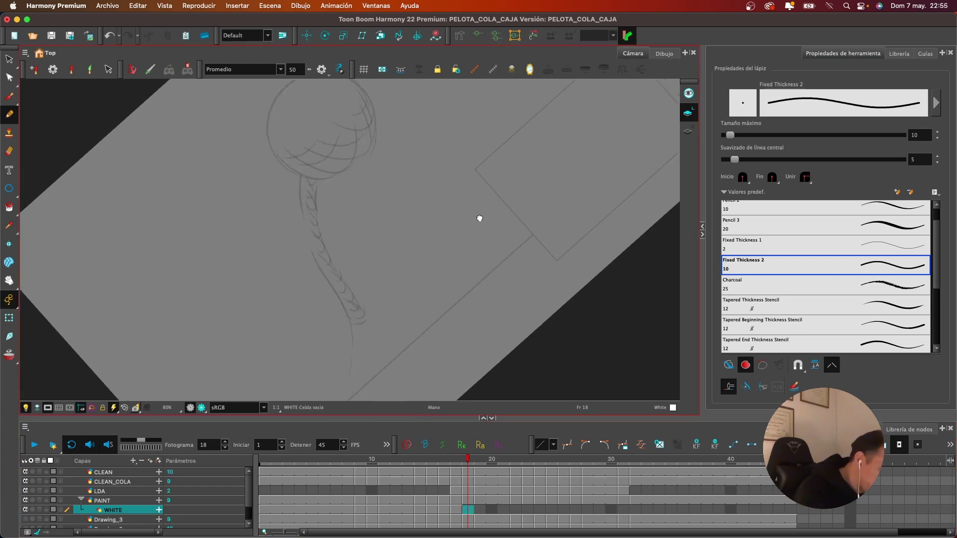
drag(479, 219, 474, 257)
drag(327, 216, 372, 158)
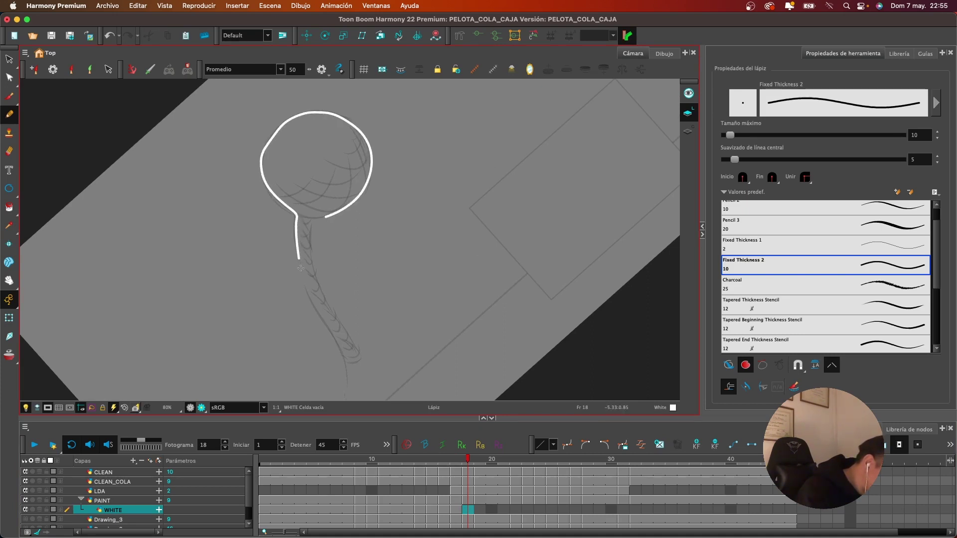
mouse_move(355, 348)
mouse_down()
mouse_move(330, 306)
mouse_move(311, 231)
mouse_move(328, 217)
mouse_up()
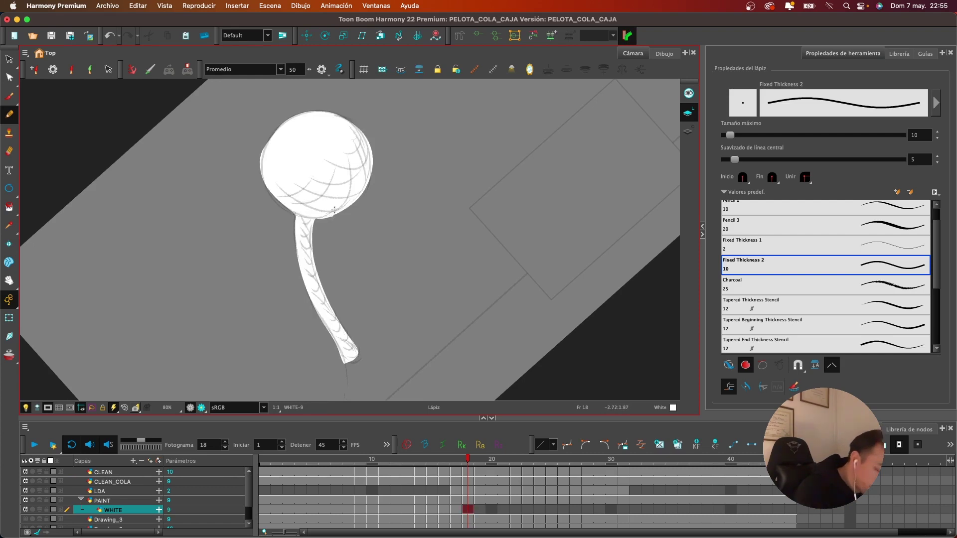
click(480, 509)
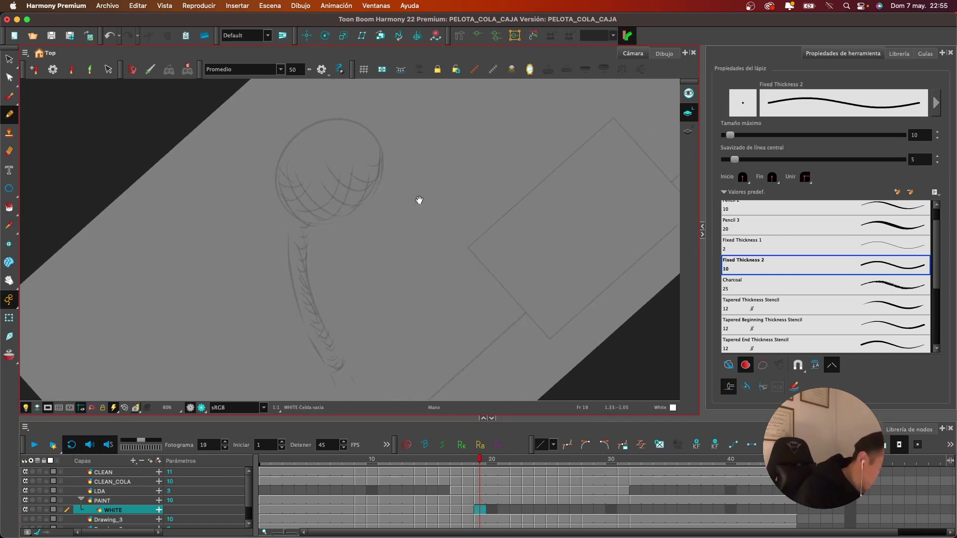
mouse_move(276, 178)
mouse_down()
mouse_move(294, 140)
mouse_move(331, 122)
mouse_move(358, 127)
mouse_move(380, 155)
mouse_up()
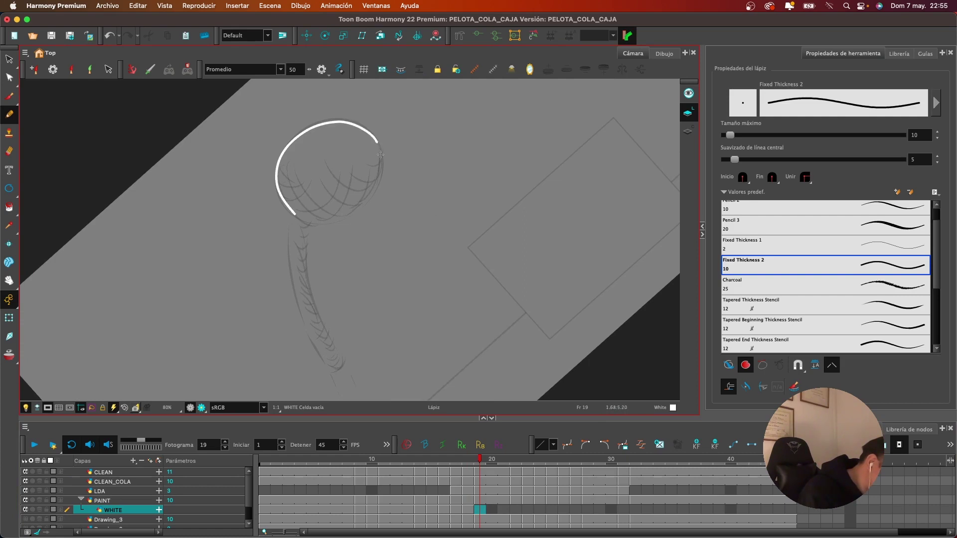
mouse_move(353, 209)
mouse_down()
mouse_move(309, 225)
mouse_move(305, 292)
mouse_move(339, 361)
mouse_move(328, 364)
mouse_up()
drag(300, 316, 289, 246)
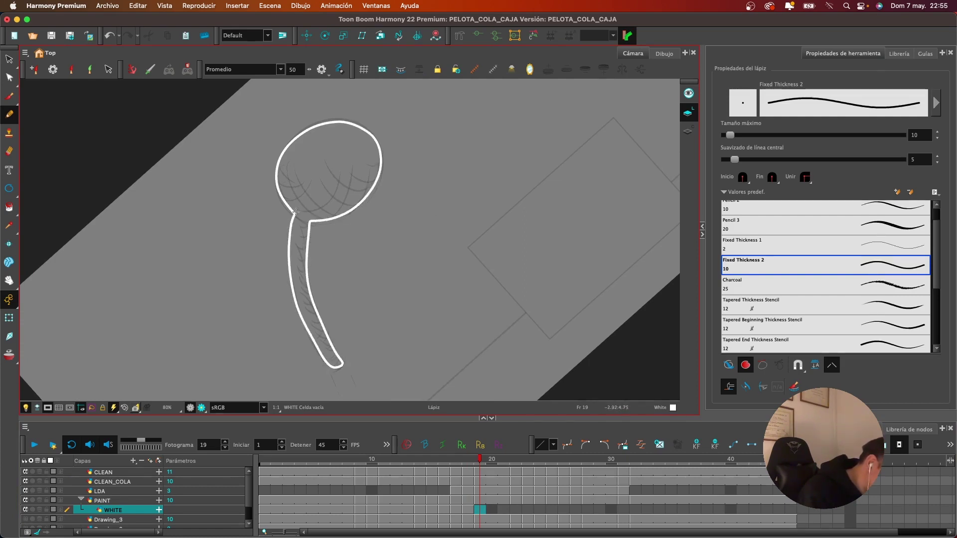
drag(296, 211, 295, 210)
key(super+z)
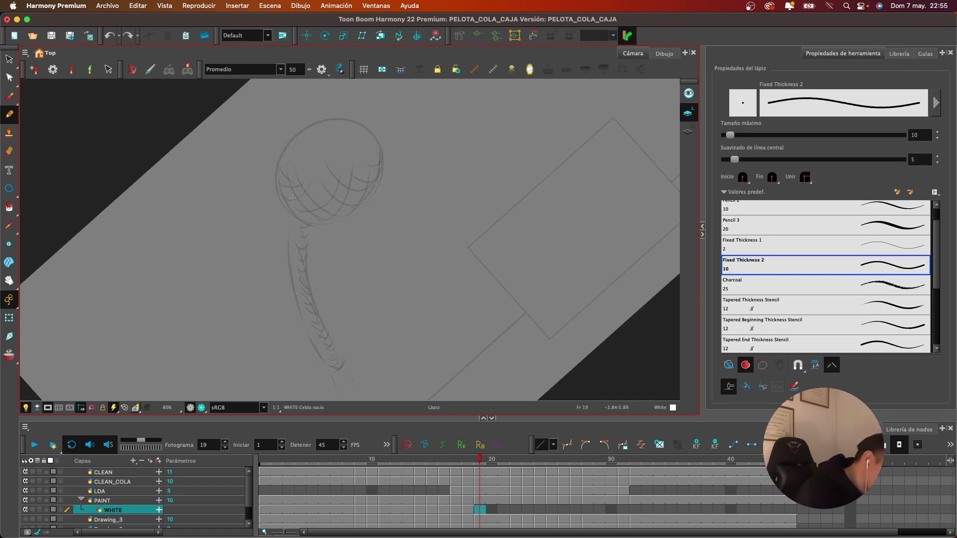
Trace the ball and tail on frame 19 of the WHITE layer in one closed outline to fill them white
mouse_move(277, 173)
mouse_down()
mouse_move(291, 139)
mouse_move(323, 122)
mouse_up()
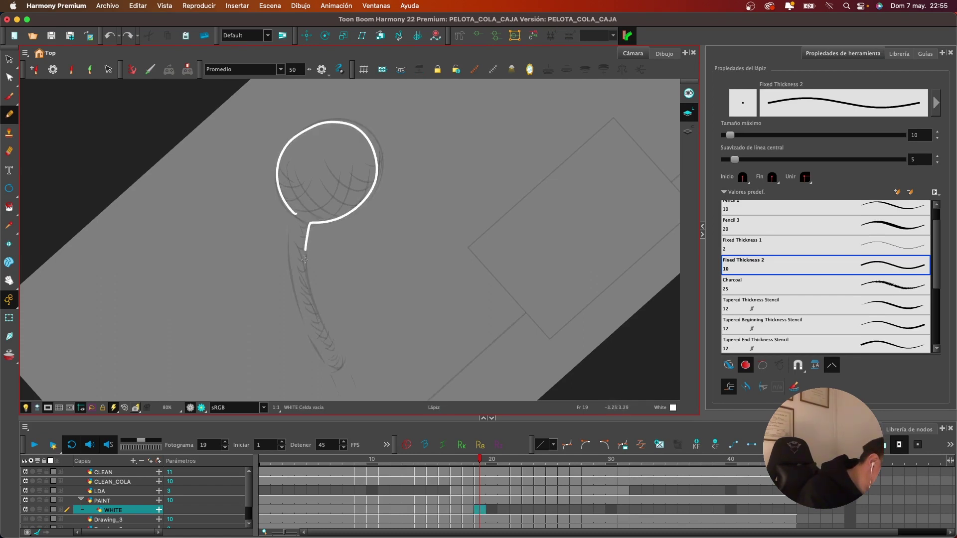
mouse_move(304, 259)
mouse_down()
mouse_move(342, 363)
mouse_move(333, 368)
mouse_move(296, 306)
mouse_move(298, 210)
mouse_up()
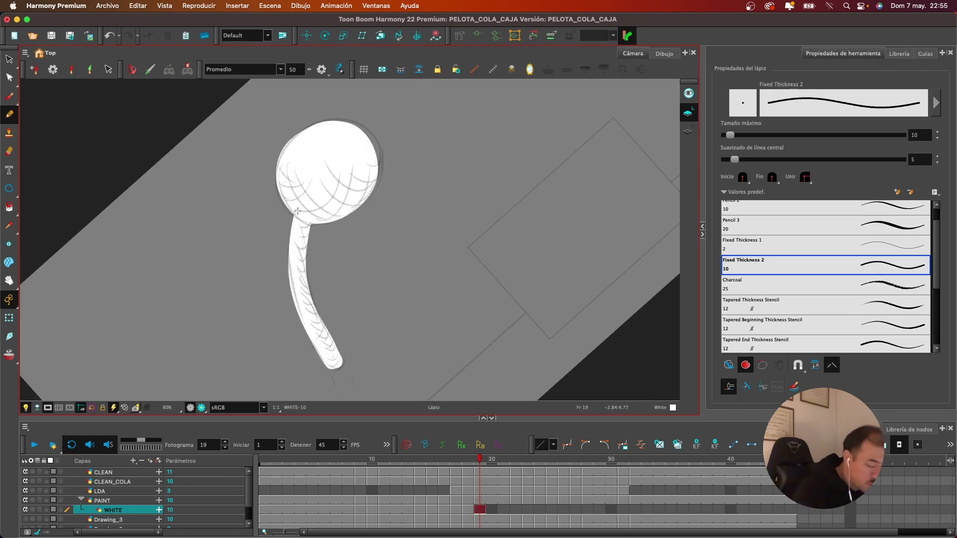
Trace the ball and tail on frame 22 of the WHITE layer to fill them white
click(515, 510)
drag(432, 204, 427, 229)
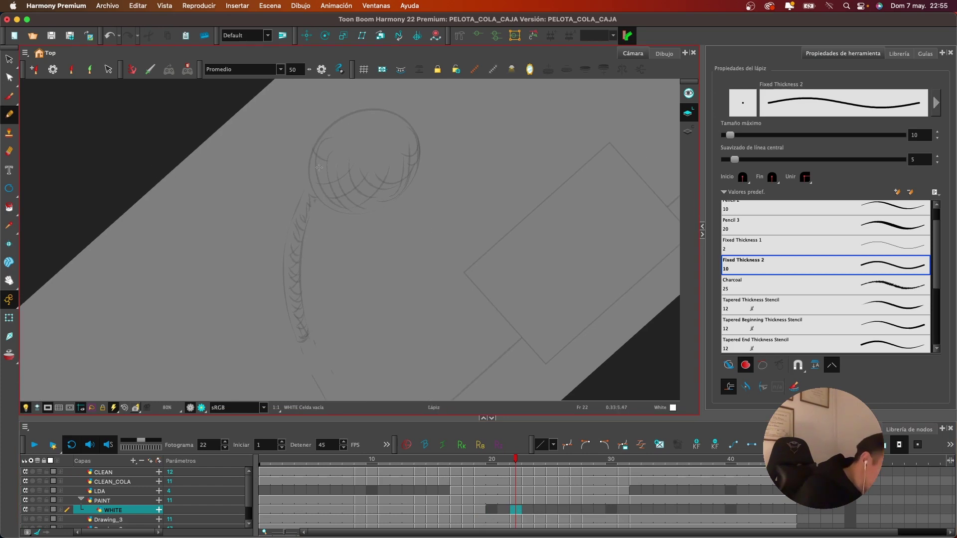
mouse_move(311, 176)
mouse_down()
mouse_move(340, 120)
mouse_move(393, 118)
mouse_move(410, 140)
mouse_move(410, 177)
mouse_move(393, 198)
mouse_move(359, 216)
mouse_move(314, 198)
mouse_move(298, 264)
mouse_move(309, 336)
mouse_move(296, 341)
mouse_move(283, 277)
mouse_move(311, 175)
mouse_up()
Go to frame 23 of the WHITE layer and rotate the canvas to a comfortable tracing angle
click(529, 510)
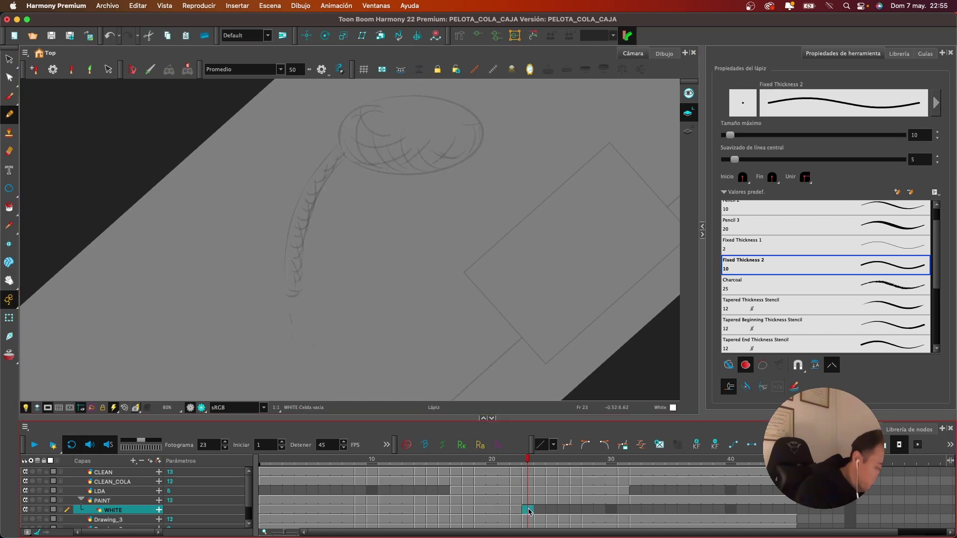
drag(461, 184, 434, 246)
mouse_move(479, 322)
mouse_down()
mouse_move(522, 260)
mouse_move(509, 241)
mouse_up()
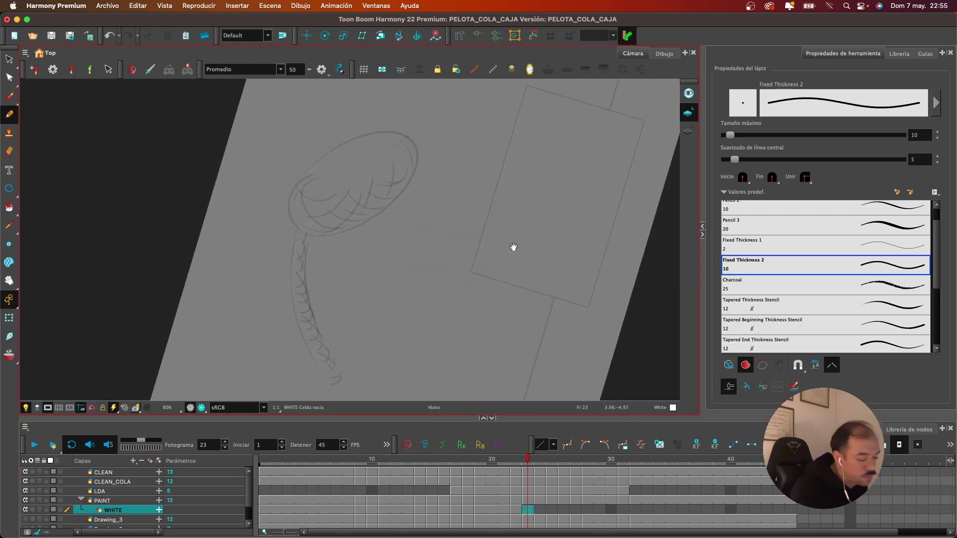
mouse_move(292, 177)
mouse_down()
mouse_move(352, 130)
mouse_move(386, 127)
mouse_up()
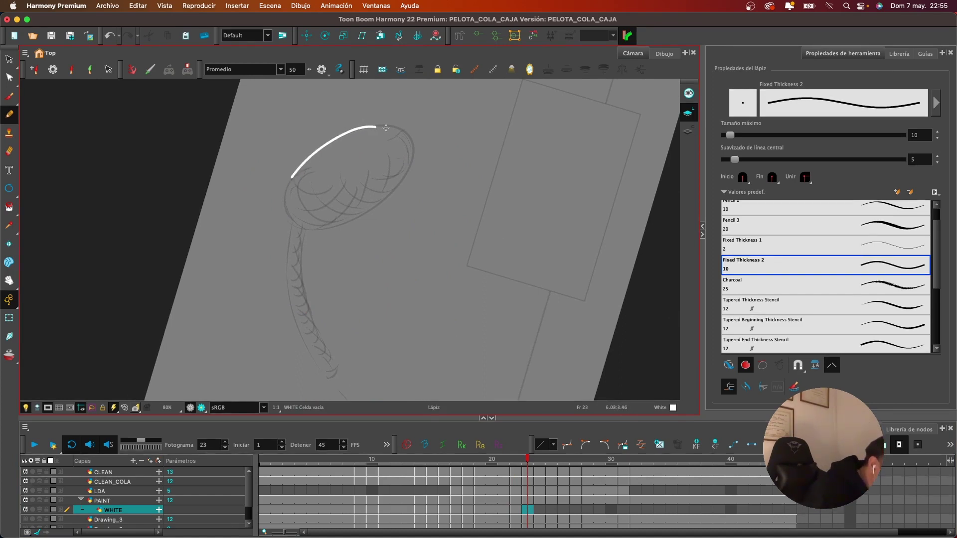
drag(380, 200, 364, 209)
key(super+z)
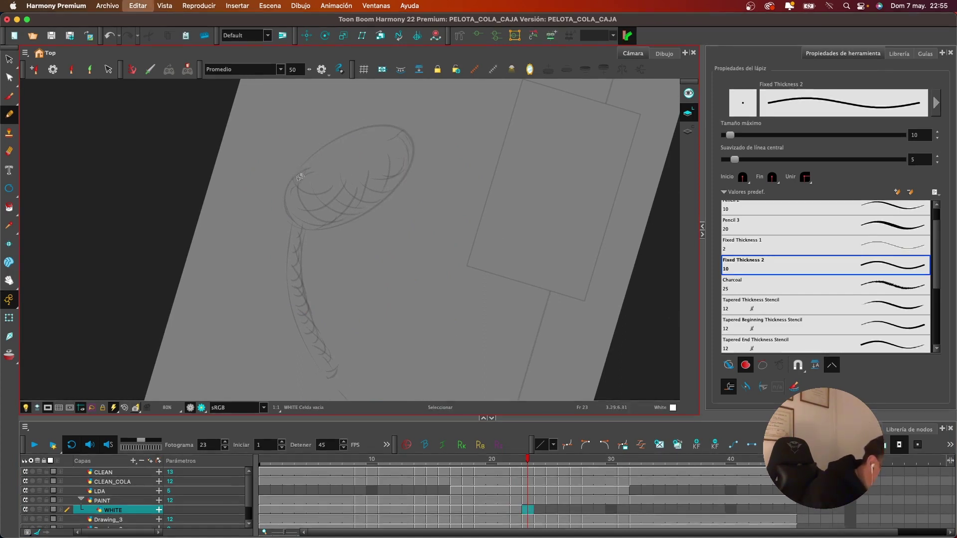
Trace the ball and tail on frame 23 of the WHITE layer to fill them white
mouse_move(290, 182)
mouse_down()
mouse_move(410, 139)
mouse_move(396, 196)
mouse_move(308, 224)
mouse_up()
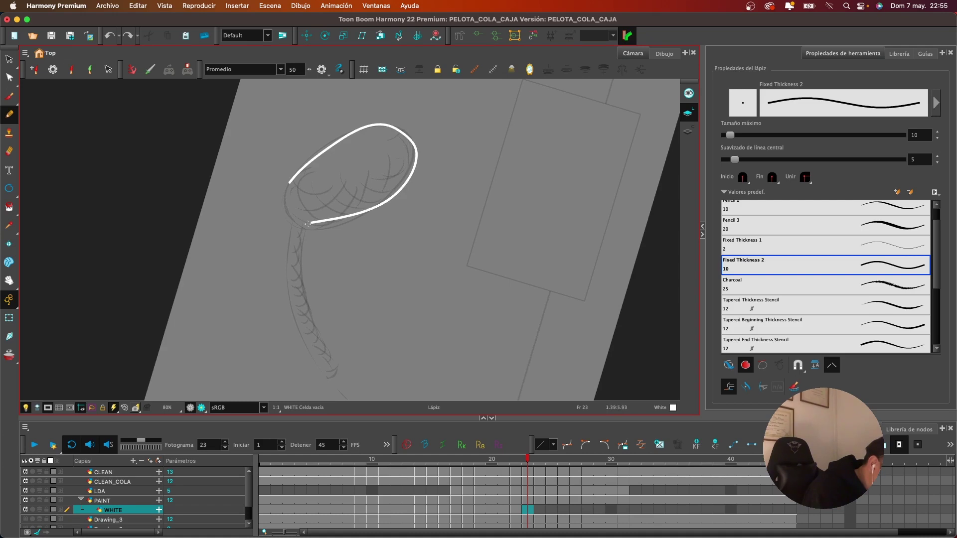
mouse_move(300, 279)
mouse_down()
mouse_move(337, 369)
mouse_move(325, 374)
mouse_move(293, 324)
mouse_move(287, 248)
mouse_up()
drag(287, 190, 291, 181)
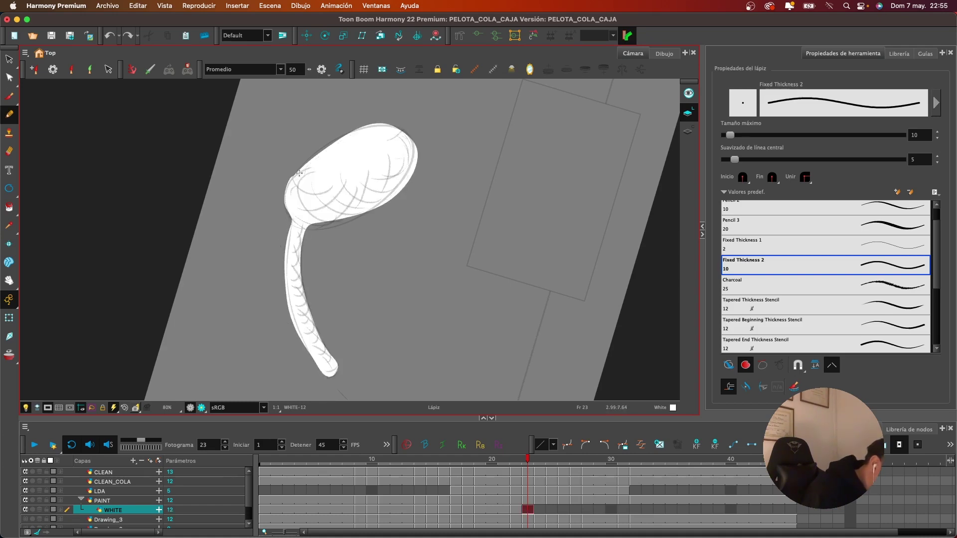
Trace the stretched ball and curved tail on frame 24 of the WHITE layer to fill them white
click(540, 510)
key(space)
drag(496, 201, 439, 261)
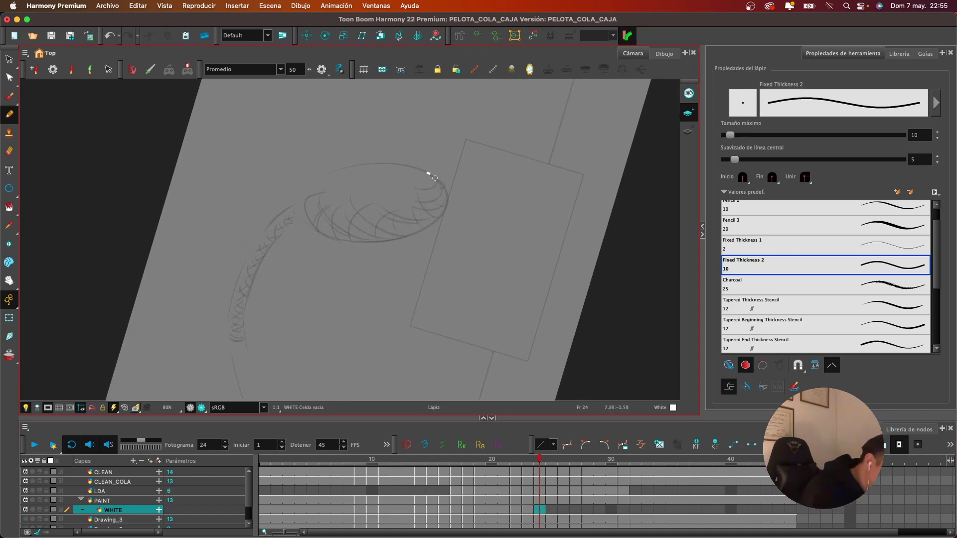
mouse_move(429, 224)
mouse_down()
mouse_move(371, 241)
mouse_move(313, 228)
mouse_up()
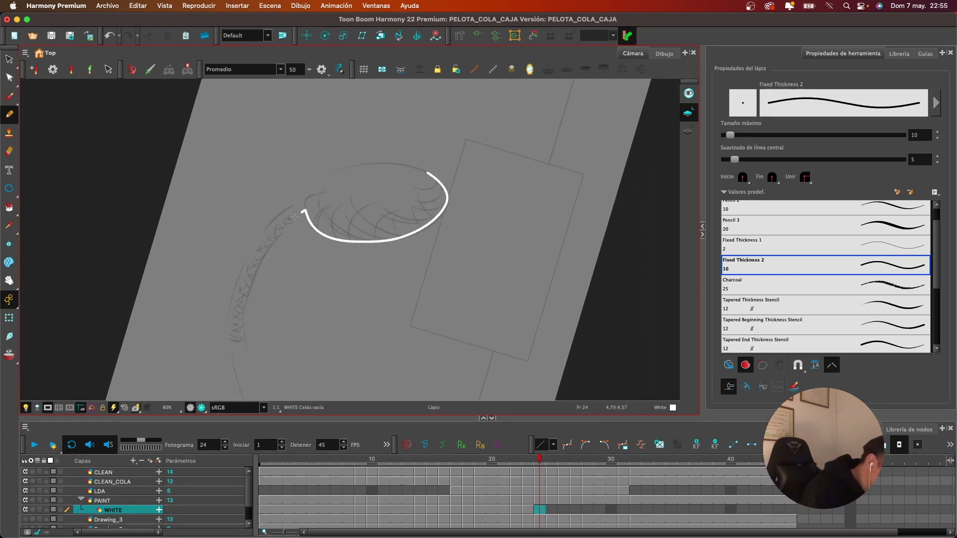
drag(258, 264, 243, 334)
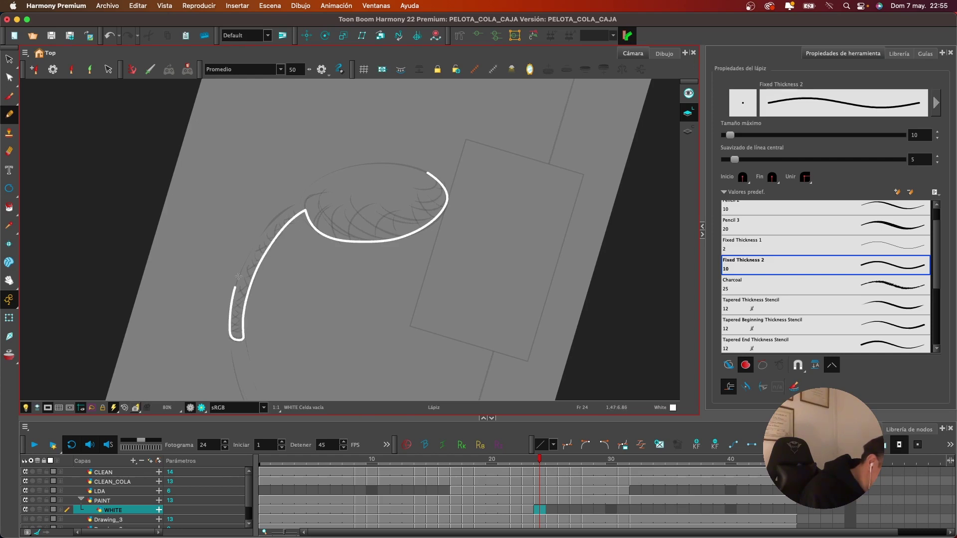
mouse_move(239, 276)
mouse_down()
mouse_move(255, 243)
mouse_move(329, 174)
mouse_move(393, 166)
mouse_move(439, 191)
mouse_up()
Trace the ball and its S-shaped tail on frame 25 of the WHITE layer to fill them white
key(period)
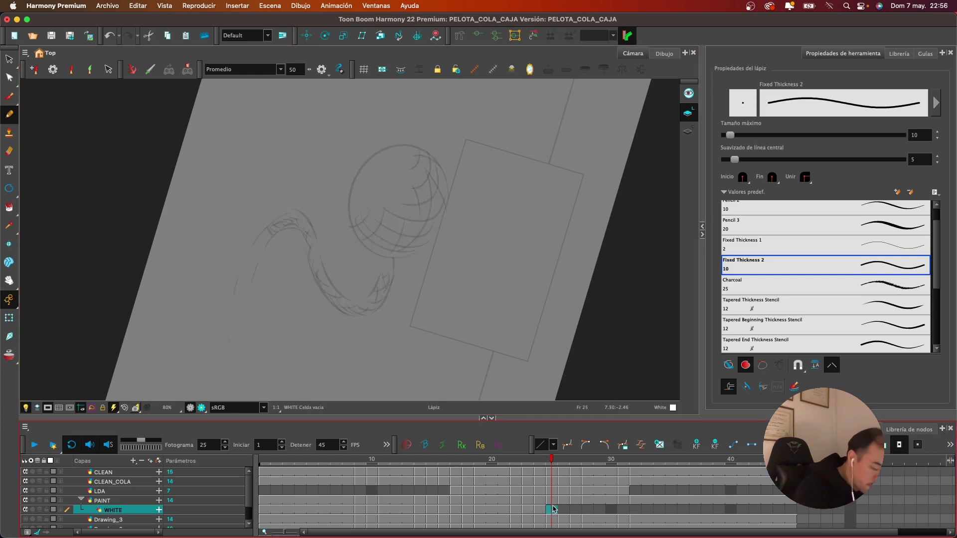
drag(376, 244, 362, 245)
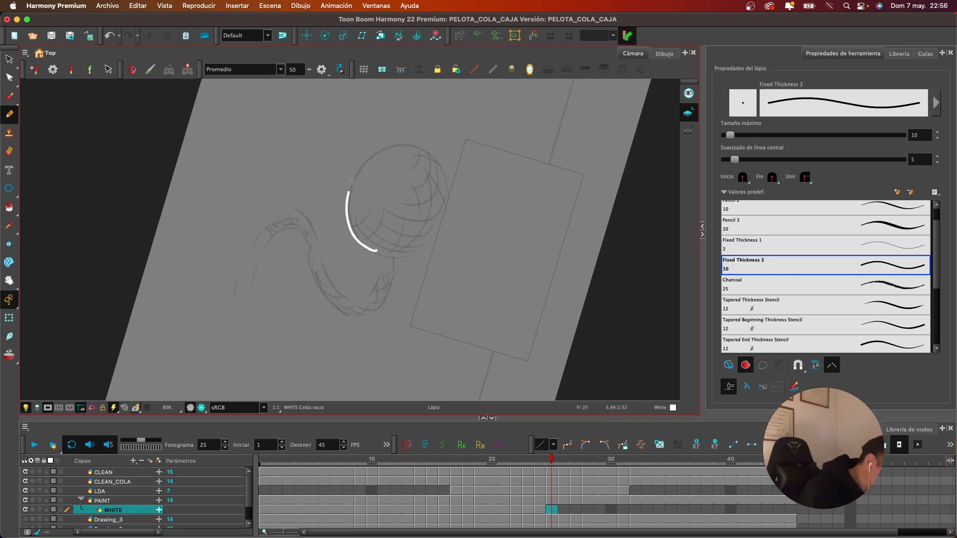
mouse_move(441, 222)
mouse_down()
mouse_move(428, 245)
mouse_move(398, 258)
mouse_up()
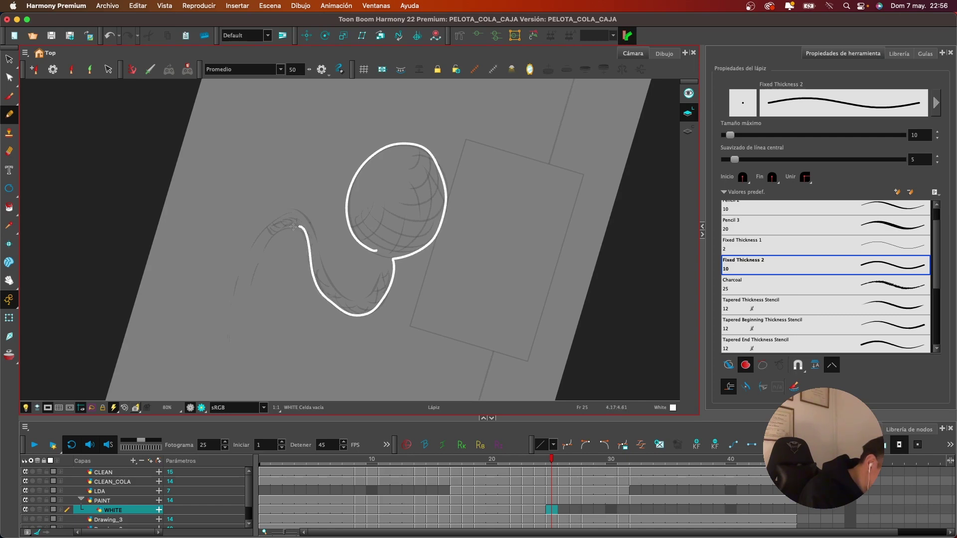
drag(278, 218, 303, 221)
drag(377, 253, 374, 247)
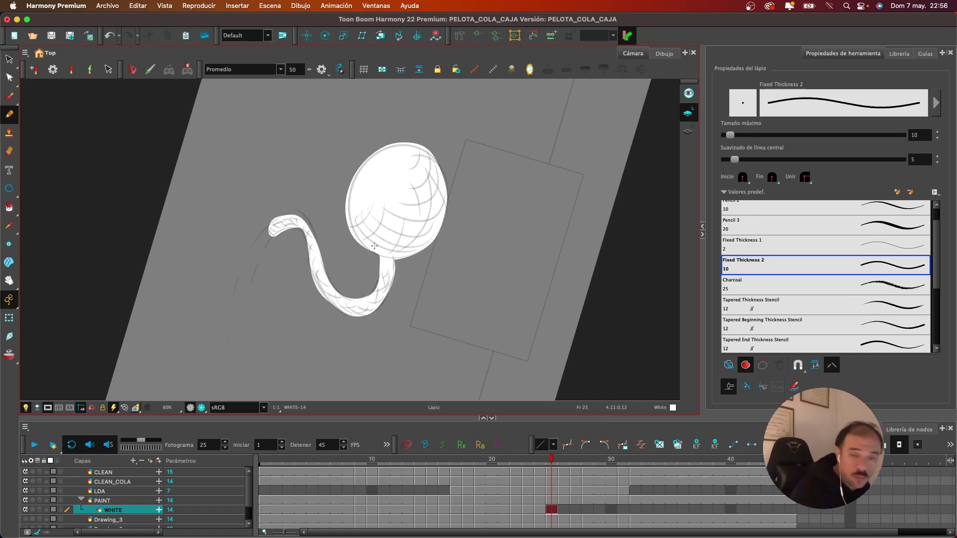
Trace the ball and its curved tail on frame 26 of the WHITE layer to fill them white
click(560, 508)
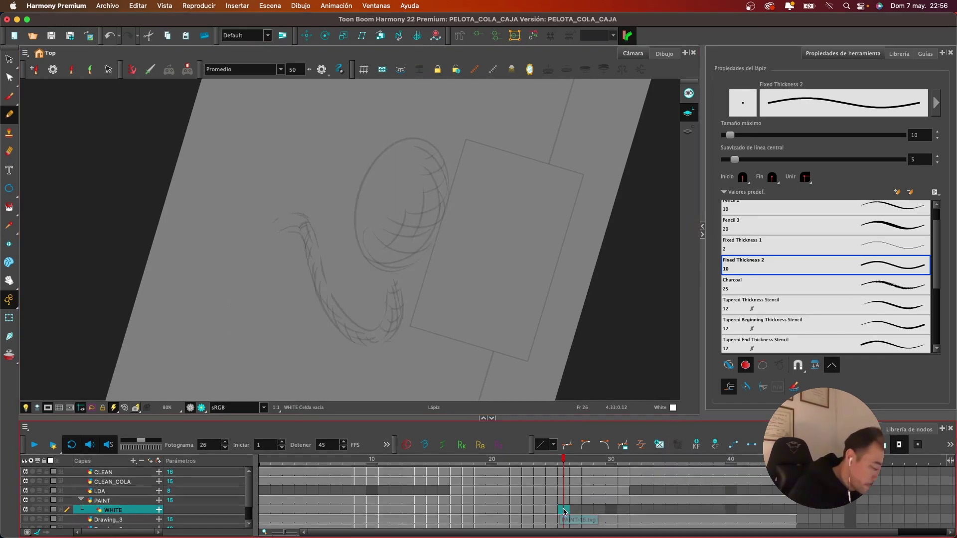
mouse_move(387, 267)
mouse_down()
mouse_move(355, 227)
mouse_move(358, 193)
mouse_move(380, 155)
mouse_move(408, 137)
mouse_move(439, 150)
mouse_move(445, 207)
mouse_up()
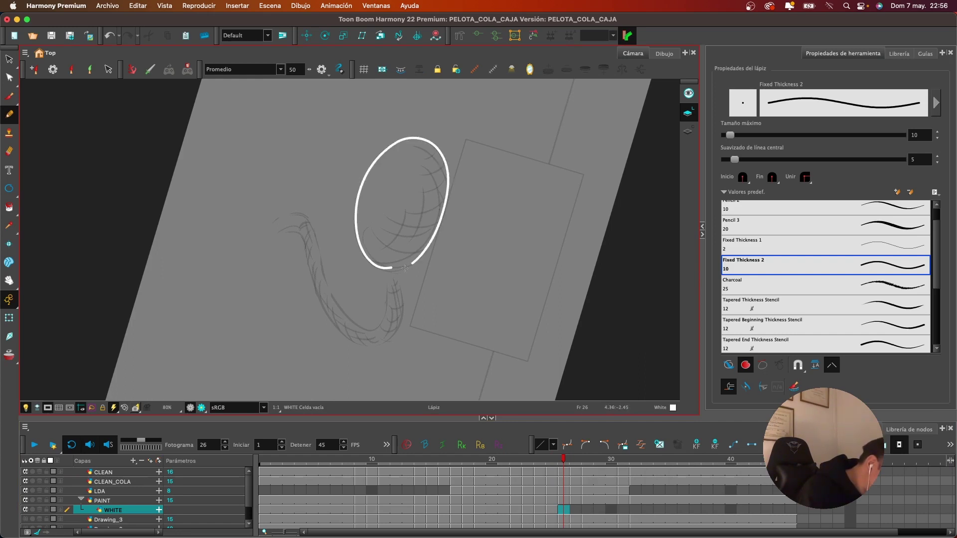
mouse_move(401, 298)
mouse_down()
mouse_move(400, 320)
mouse_move(378, 345)
mouse_move(353, 340)
mouse_move(331, 315)
mouse_move(301, 226)
mouse_move(325, 282)
mouse_move(365, 329)
mouse_up()
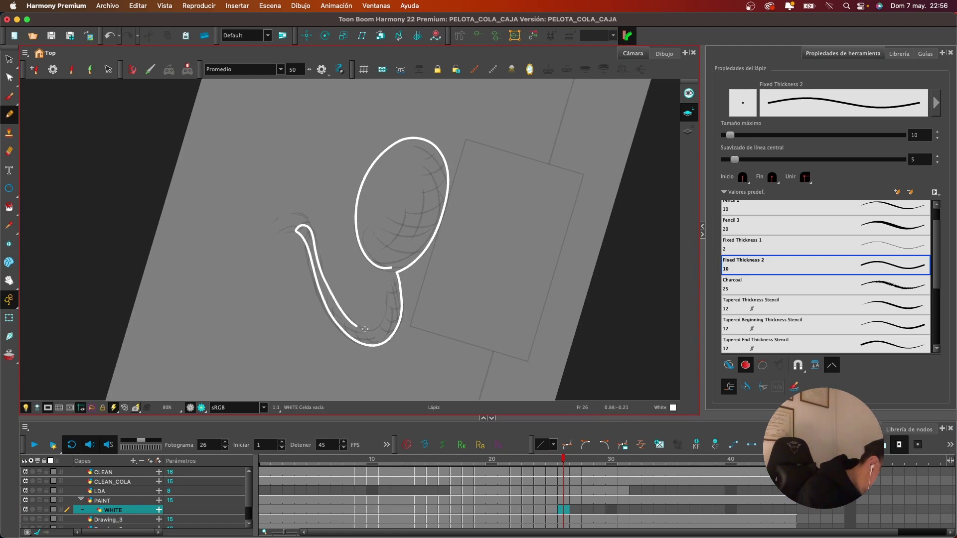
drag(389, 267, 390, 265)
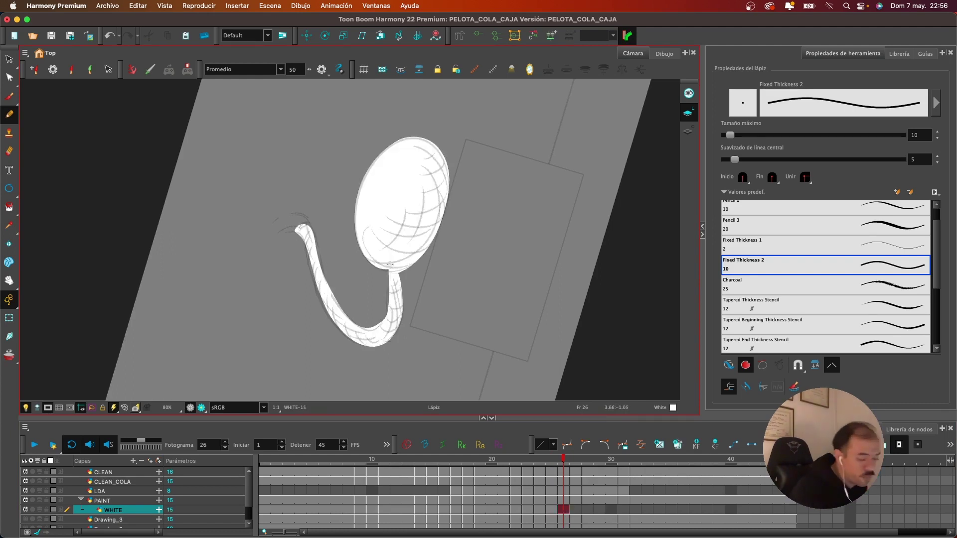
Trace the stretched ball and its hooked tail on frame 27 of the WHITE layer to fill them white
key(period)
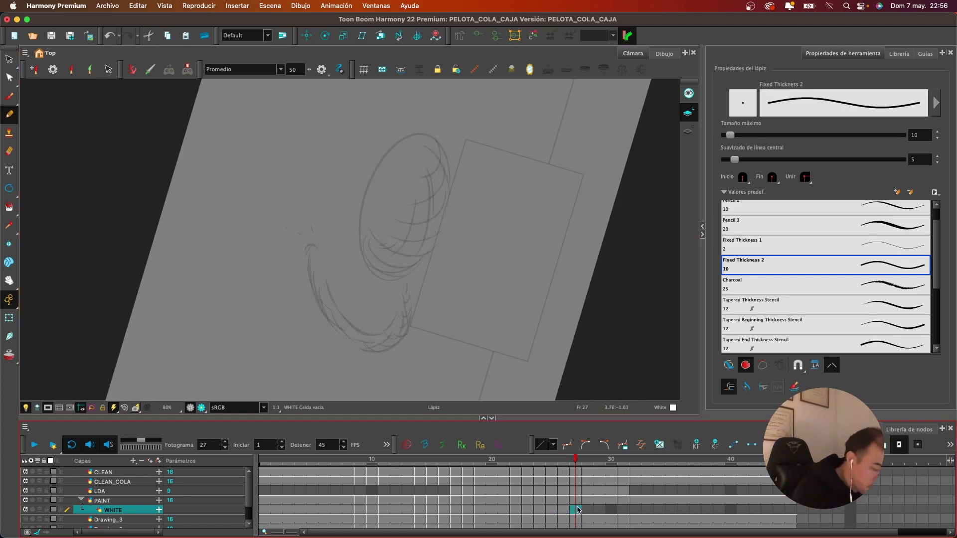
mouse_move(366, 261)
mouse_down()
mouse_move(372, 178)
mouse_move(393, 145)
mouse_move(427, 134)
mouse_move(444, 195)
mouse_up()
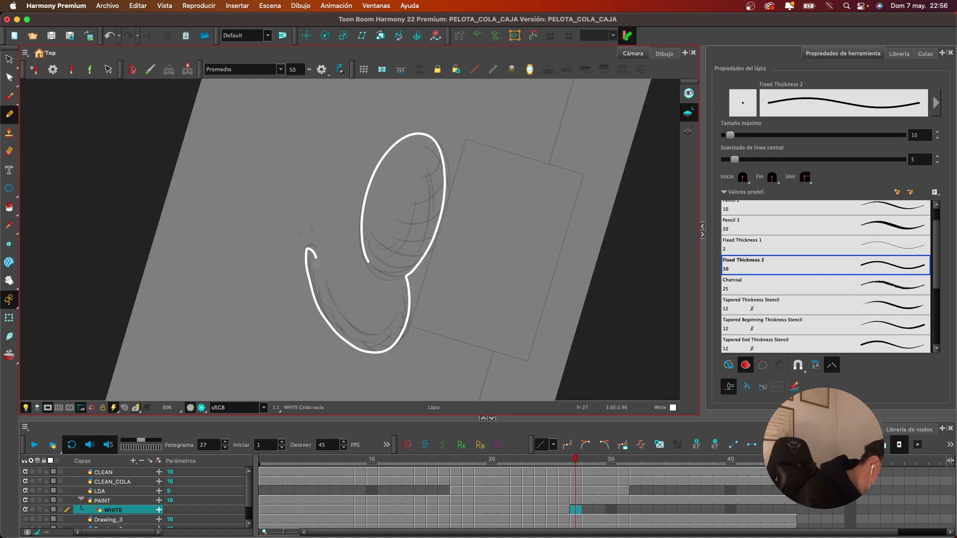
drag(317, 265, 345, 320)
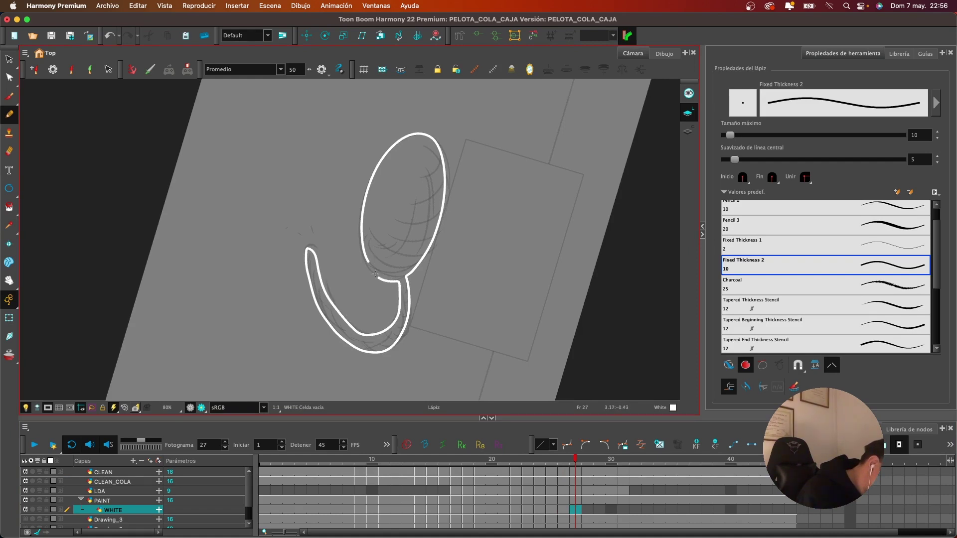
drag(375, 273, 368, 263)
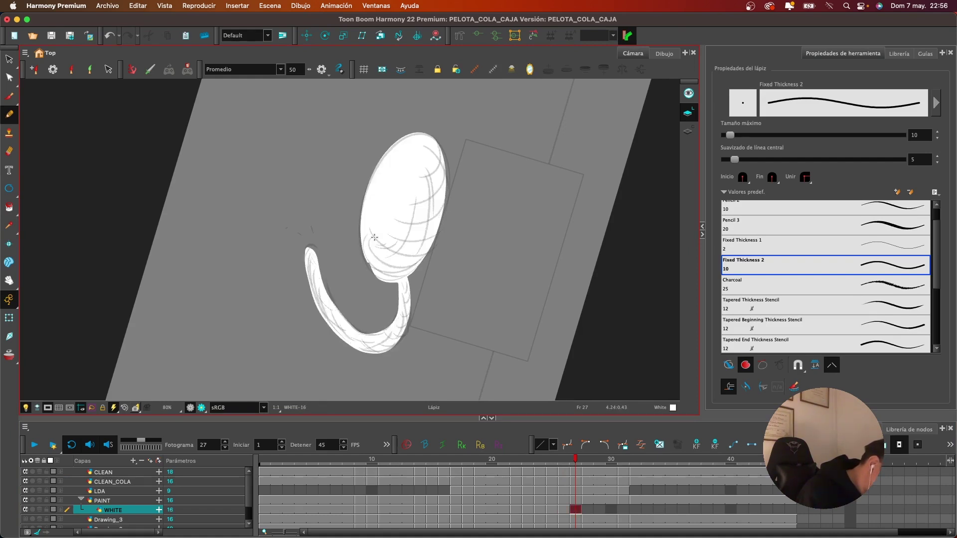
Trace the narrow stretched ball and U-shaped tail on frame 28 of the WHITE layer to fill them white
click(588, 511)
mouse_move(371, 259)
mouse_down()
mouse_move(382, 184)
mouse_move(407, 142)
mouse_move(434, 133)
mouse_move(447, 160)
mouse_move(439, 229)
mouse_up()
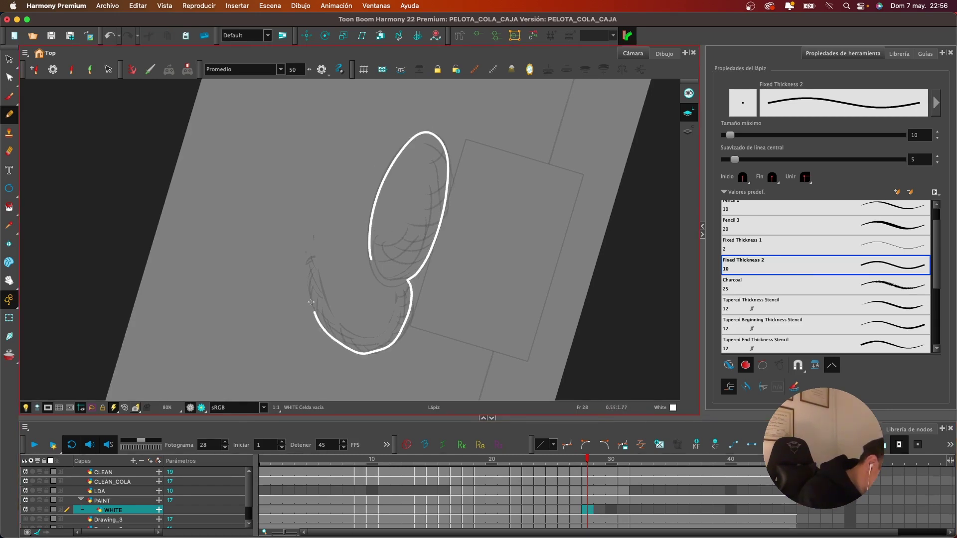
drag(311, 302, 310, 259)
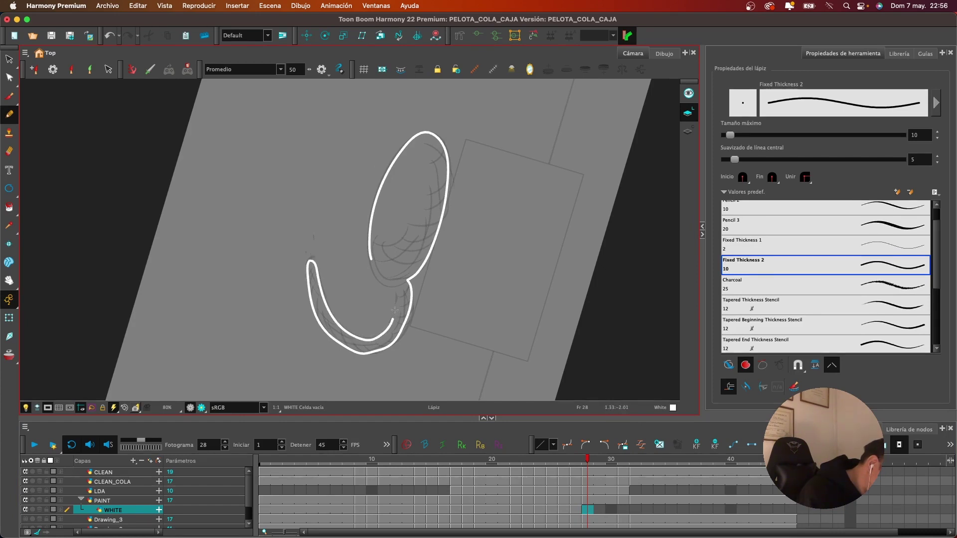
drag(371, 257, 372, 265)
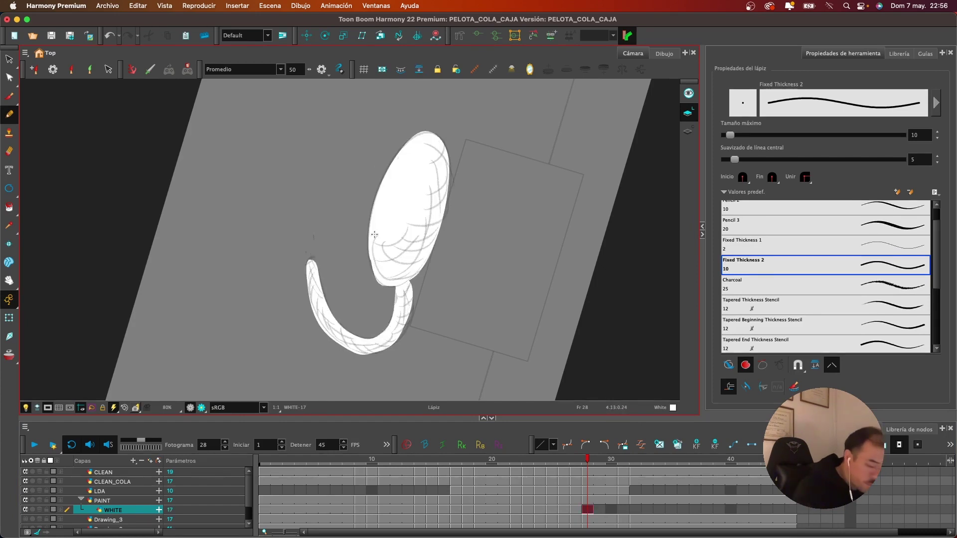
Trace the oval ball and its U-shaped tail on frame 31 of the WHITE layer to fill them white
click(624, 511)
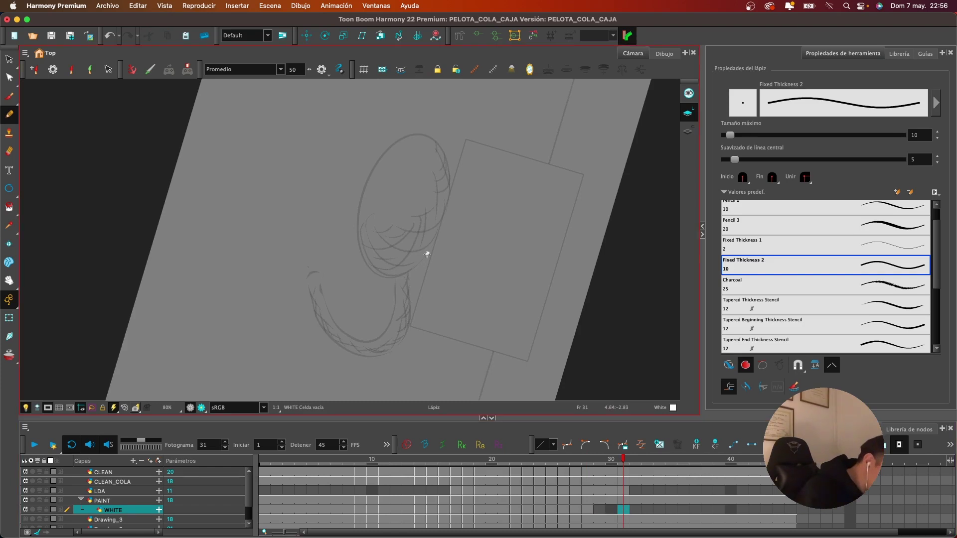
mouse_move(428, 253)
mouse_down()
mouse_move(381, 273)
mouse_move(362, 254)
mouse_up()
key(super+z)
mouse_move(426, 253)
mouse_down()
mouse_move(445, 212)
mouse_move(451, 159)
mouse_up()
mouse_move(398, 141)
mouse_down()
mouse_move(358, 204)
mouse_move(358, 243)
mouse_move(385, 276)
mouse_up()
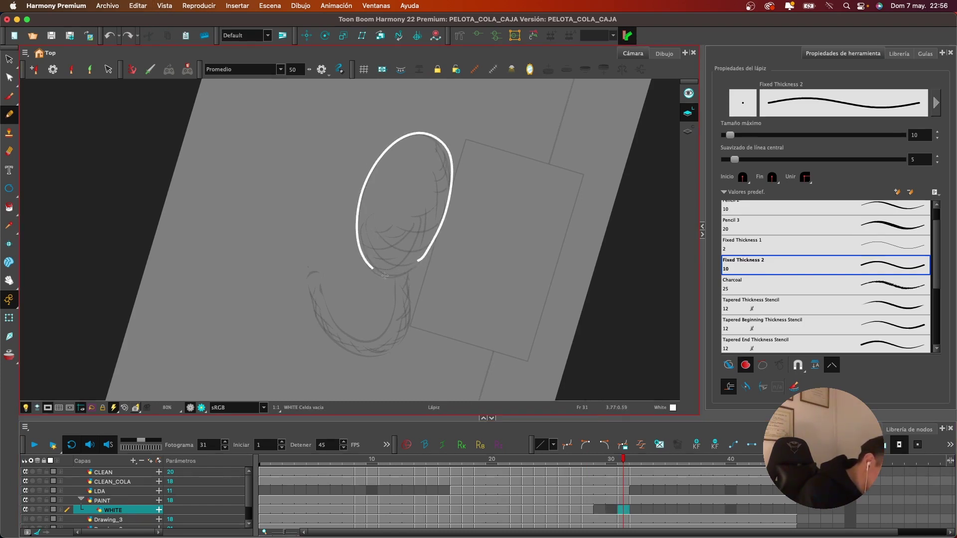
mouse_move(347, 339)
mouse_down()
mouse_move(313, 274)
mouse_move(321, 320)
mouse_move(366, 352)
mouse_move(404, 322)
mouse_move(407, 285)
mouse_up()
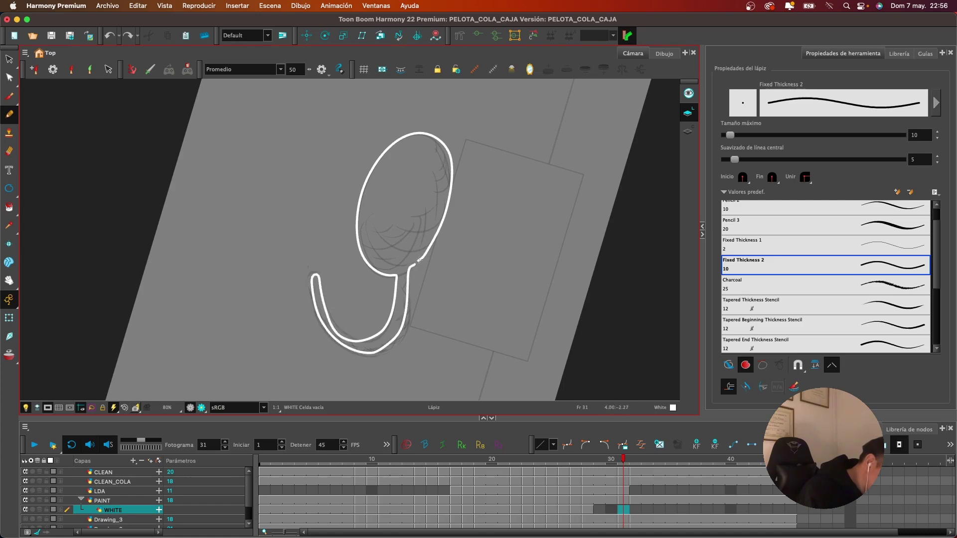
Trace the rounder ball and its hook-shaped tail on frame 32 of the WHITE layer to fill them white
click(635, 509)
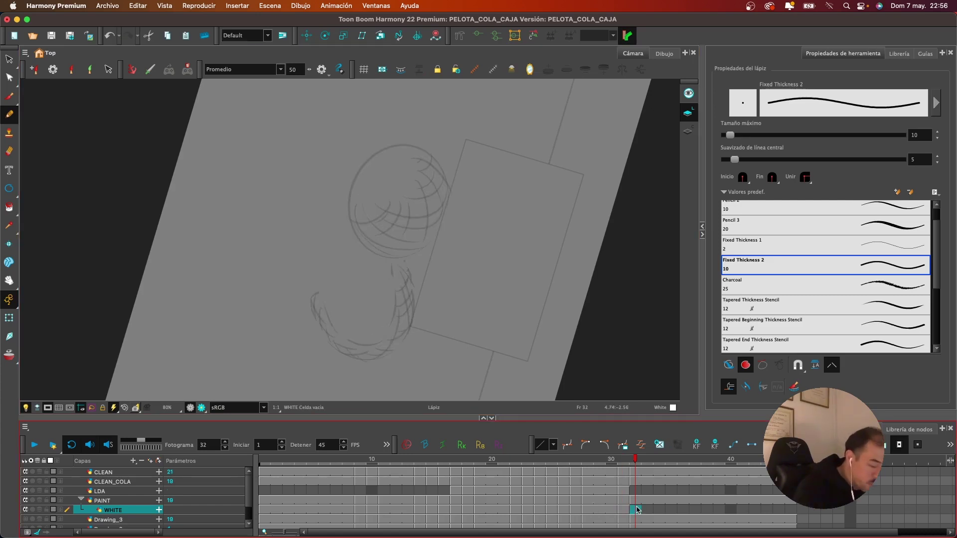
mouse_move(410, 254)
mouse_down()
mouse_move(441, 232)
mouse_move(451, 178)
mouse_up()
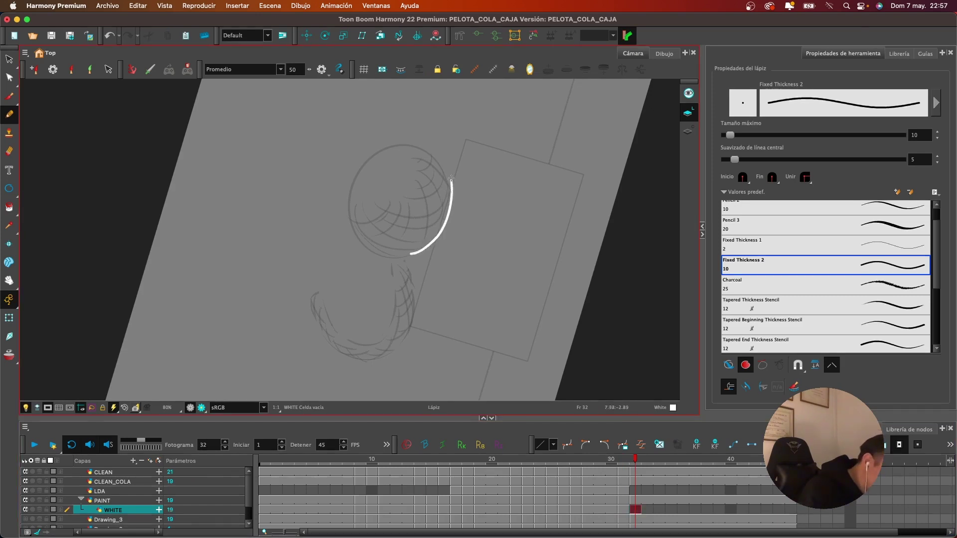
key(super+z)
mouse_move(434, 232)
mouse_down()
mouse_move(446, 197)
mouse_move(437, 157)
mouse_move(407, 141)
mouse_move(373, 154)
mouse_up()
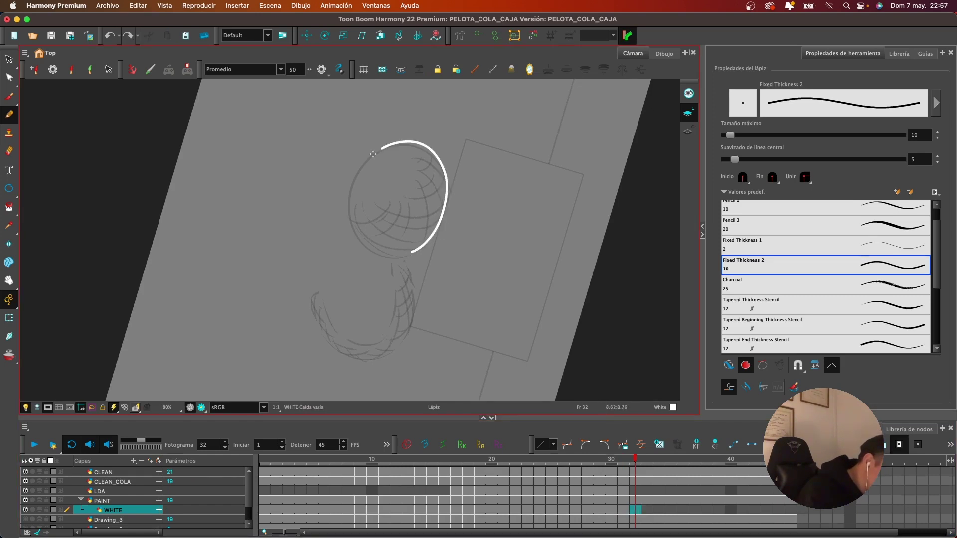
mouse_move(351, 209)
mouse_down()
mouse_move(362, 239)
mouse_move(394, 255)
mouse_up()
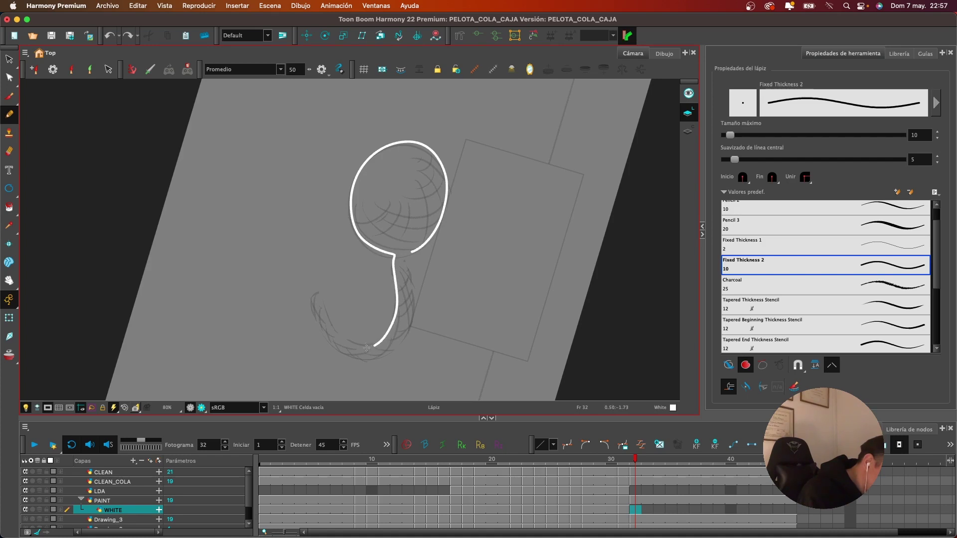
mouse_move(366, 347)
mouse_down()
mouse_move(341, 339)
mouse_move(319, 295)
mouse_move(348, 352)
mouse_up()
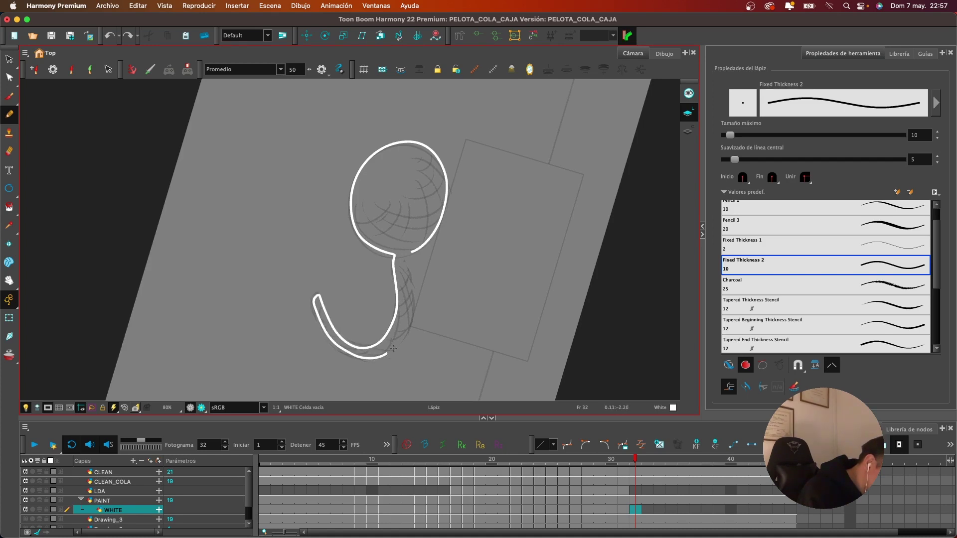
drag(407, 253, 408, 253)
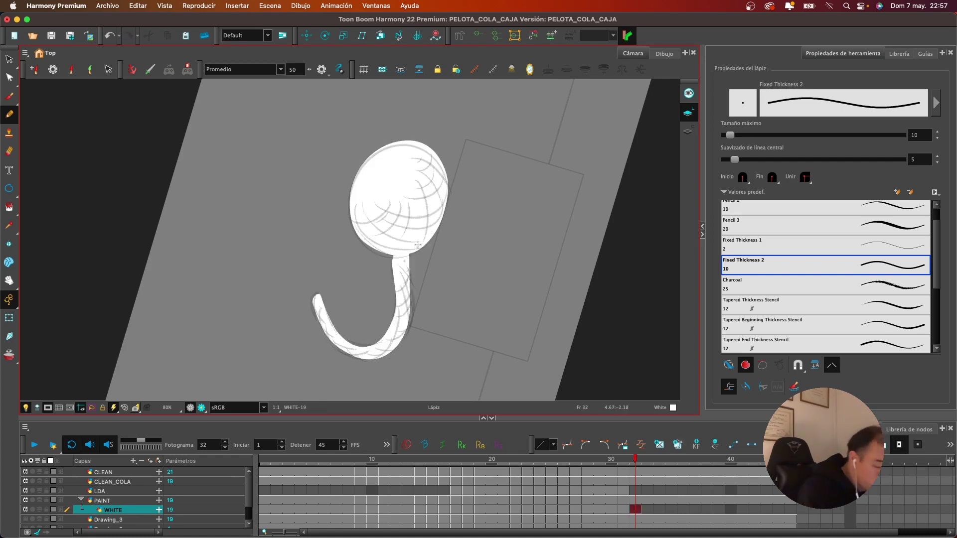
Extend the exposure of the frame 32 drawing on the WHITE layer through frame 45
click(636, 509)
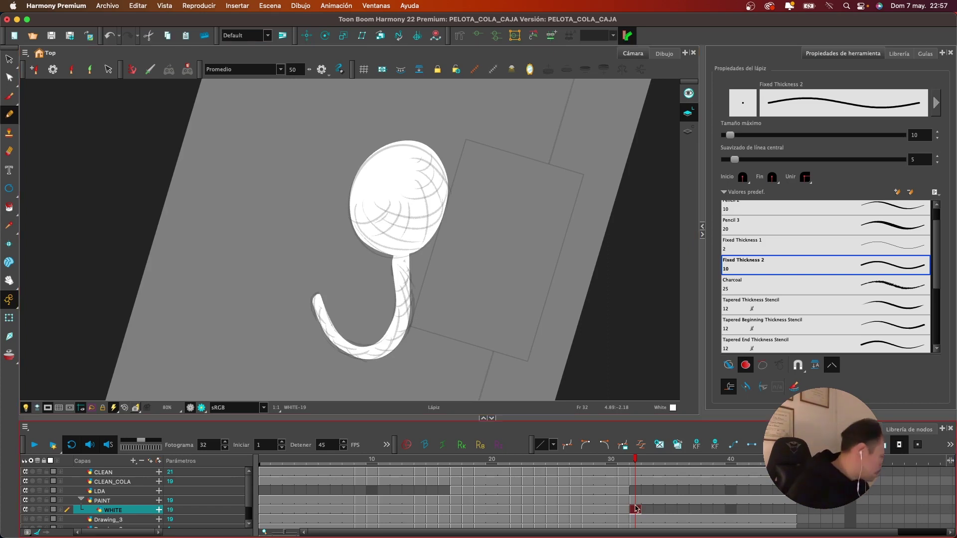
key(plus)
key(plus)
key(plus)
key(plus)
key(plus)
key(plus)
key(plus)
key(plus)
key(plus)
key(plus)
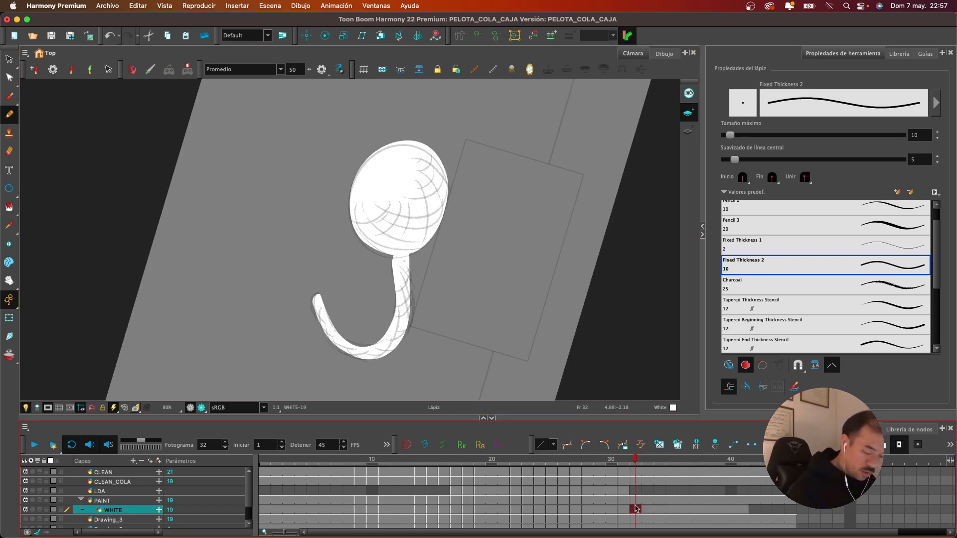
Play the animation from frame 1 with the canvas rotation reset and the light table turned off
drag(531, 204, 501, 210)
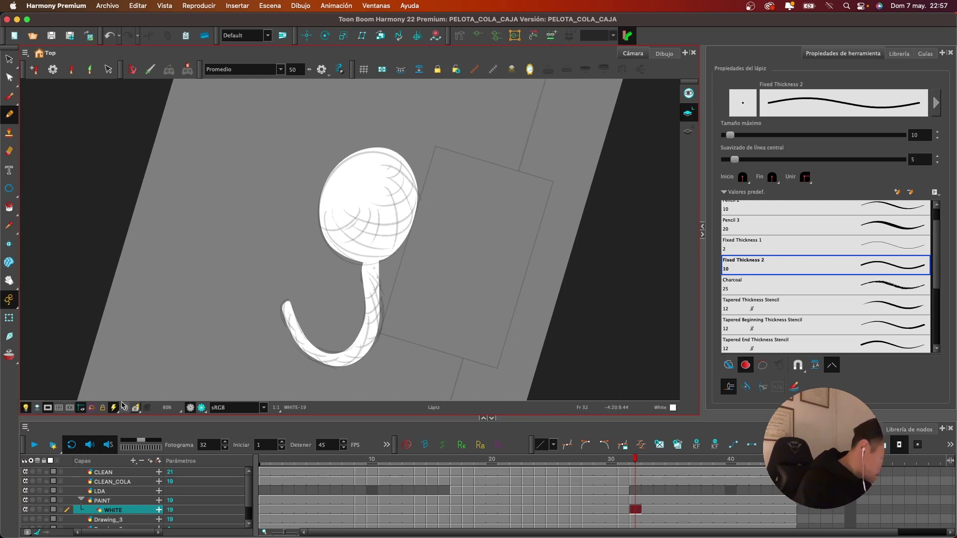
click(124, 408)
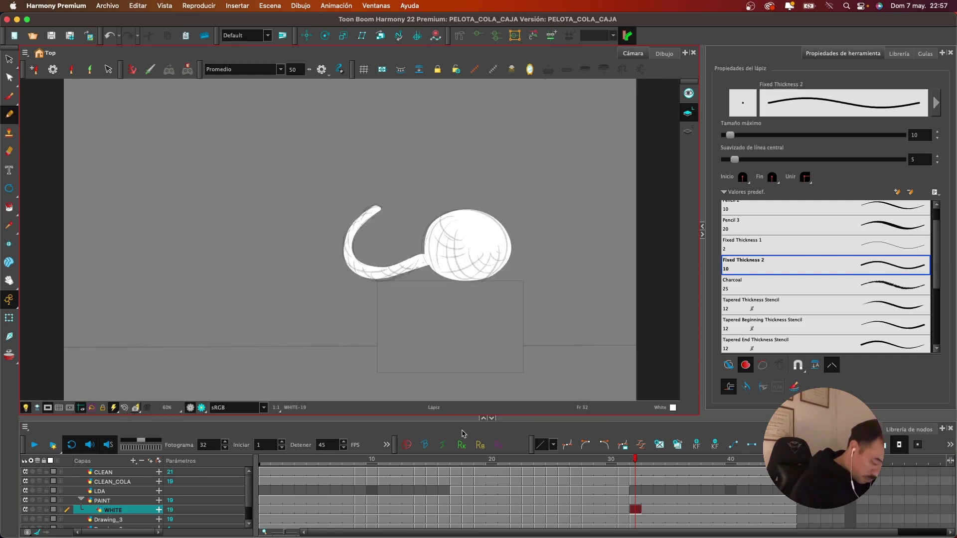
click(262, 472)
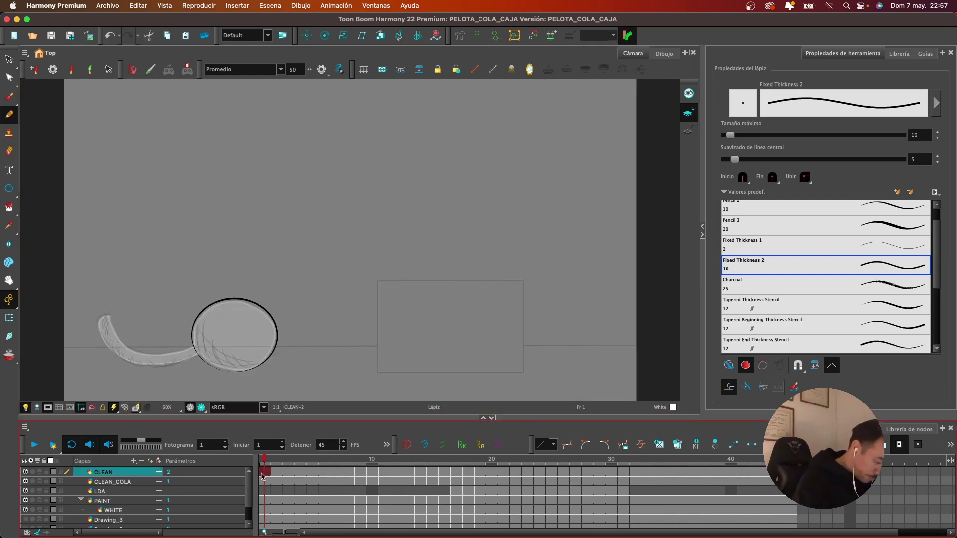
click(26, 409)
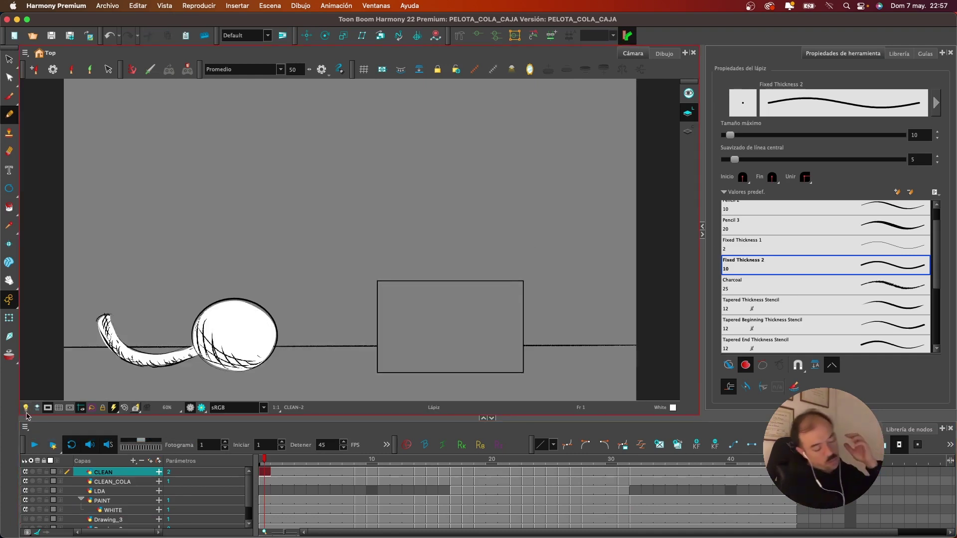
click(34, 446)
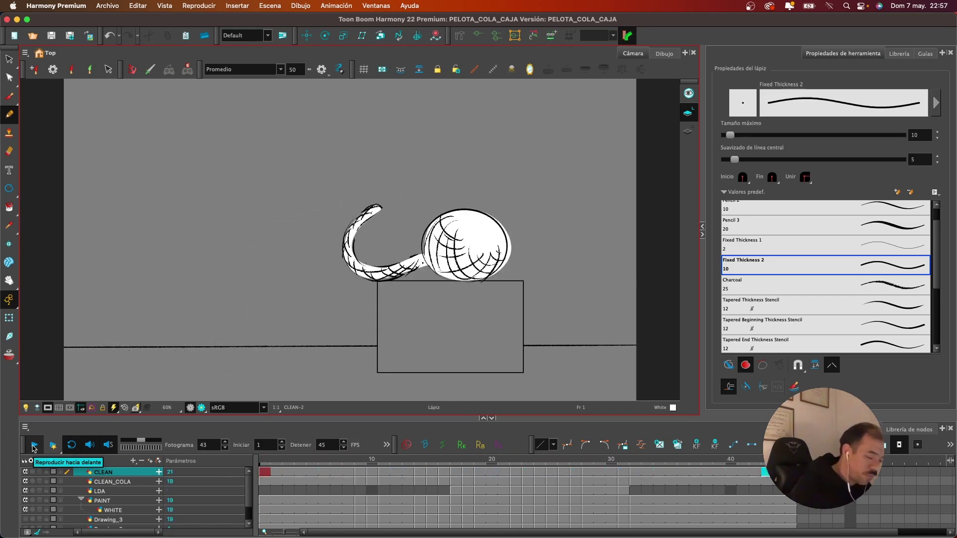
click(33, 447)
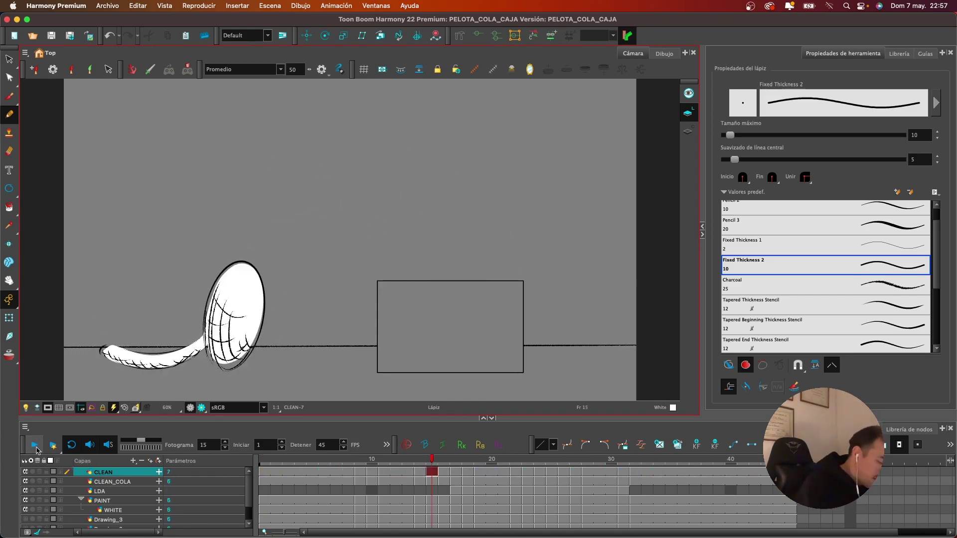
Trim the excess white fill outside the ball's outline on frame 32 of the WHITE layer
click(636, 501)
scroll(541, 253, up, 3)
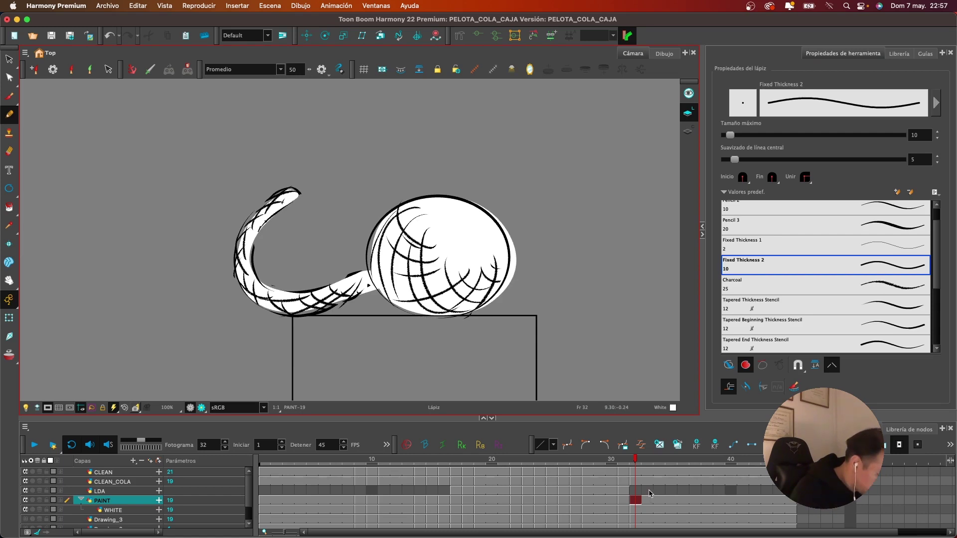
click(114, 510)
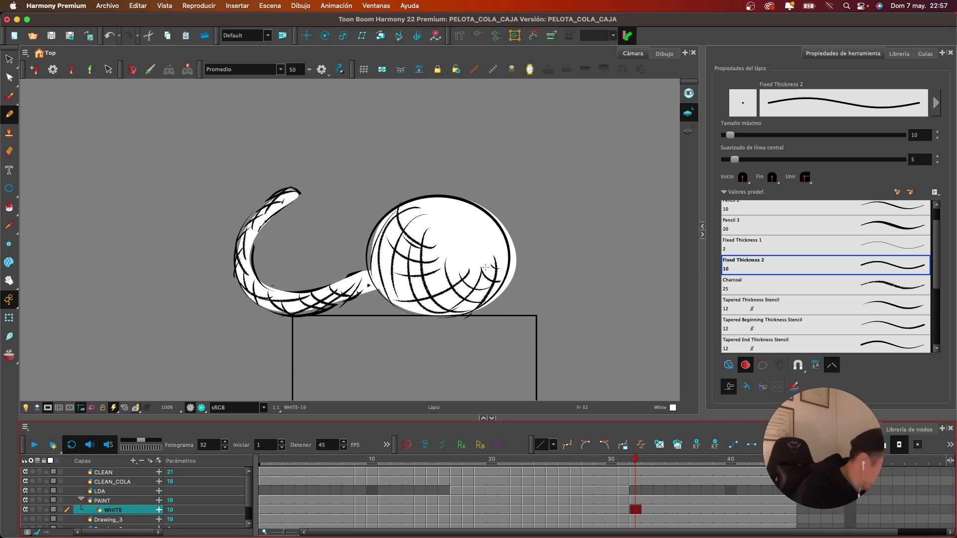
mouse_move(474, 312)
mouse_down()
mouse_move(516, 265)
mouse_move(521, 225)
mouse_move(501, 290)
mouse_move(473, 319)
mouse_move(512, 264)
mouse_move(509, 227)
mouse_move(487, 199)
mouse_move(506, 210)
mouse_move(481, 202)
mouse_up()
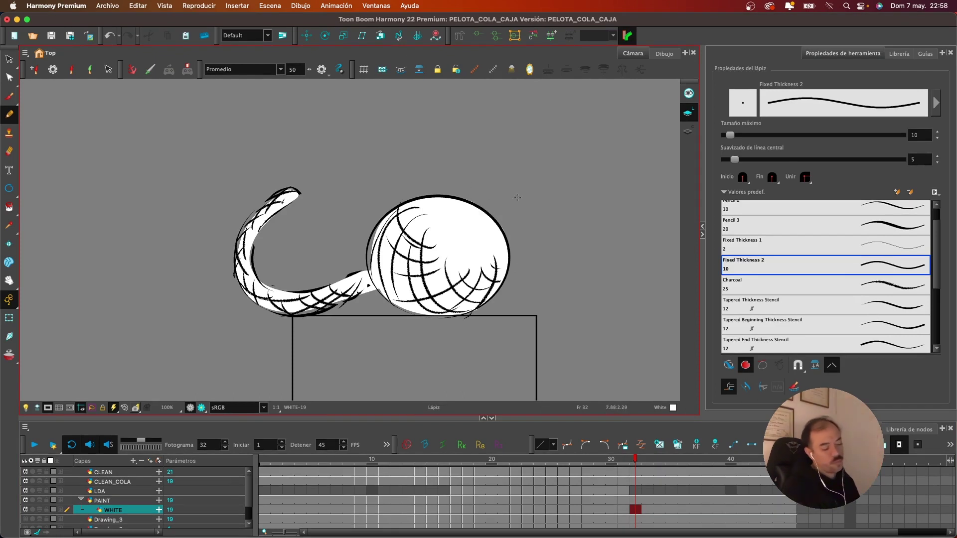
drag(527, 220, 498, 207)
Zoom out to show the whole scene and play the animation to review the white fill
key(1)
key(1)
key(1)
key(1)
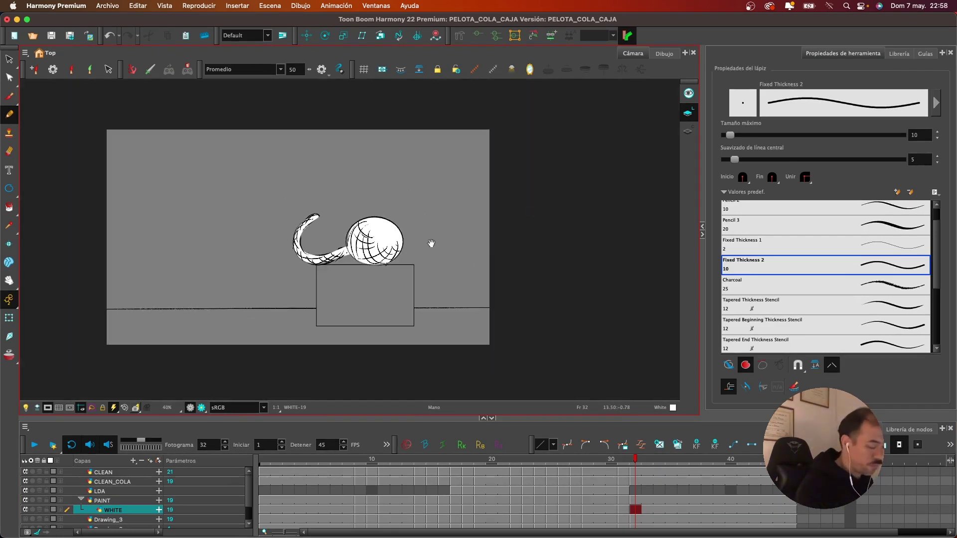
drag(432, 243, 537, 248)
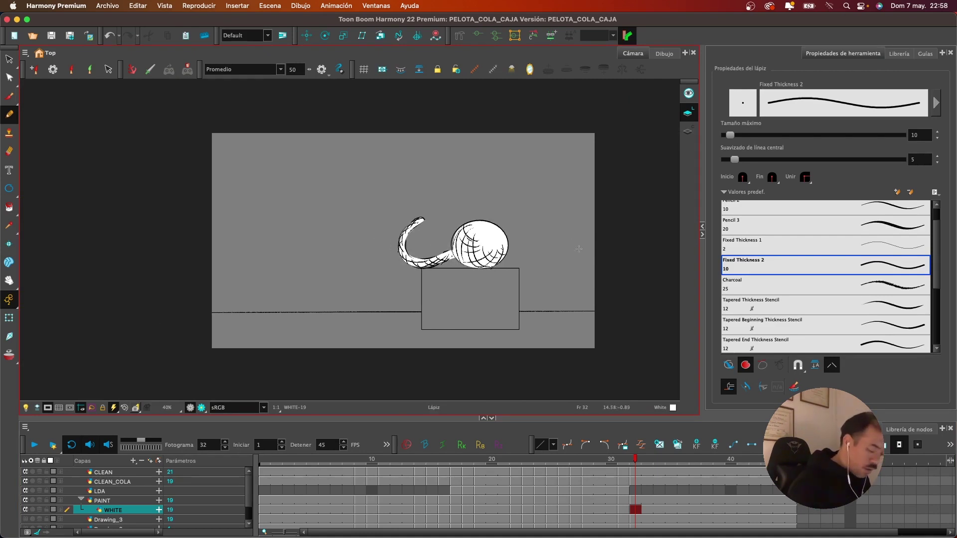
click(36, 447)
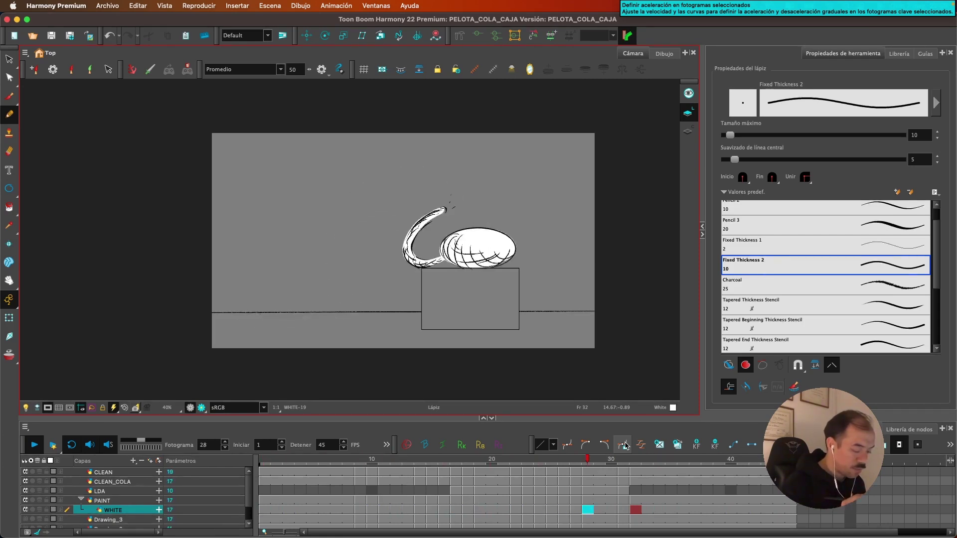
click(35, 446)
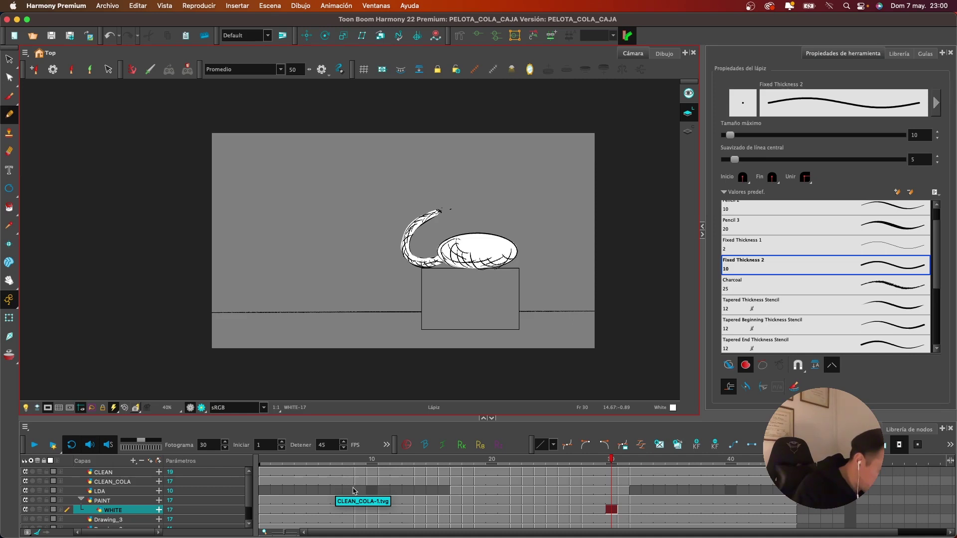
Go to frame 4 and toggle the visibility of the LDA, CLEAN_COLA, CLEAN and PAINT layers to check what each contains
click(459, 492)
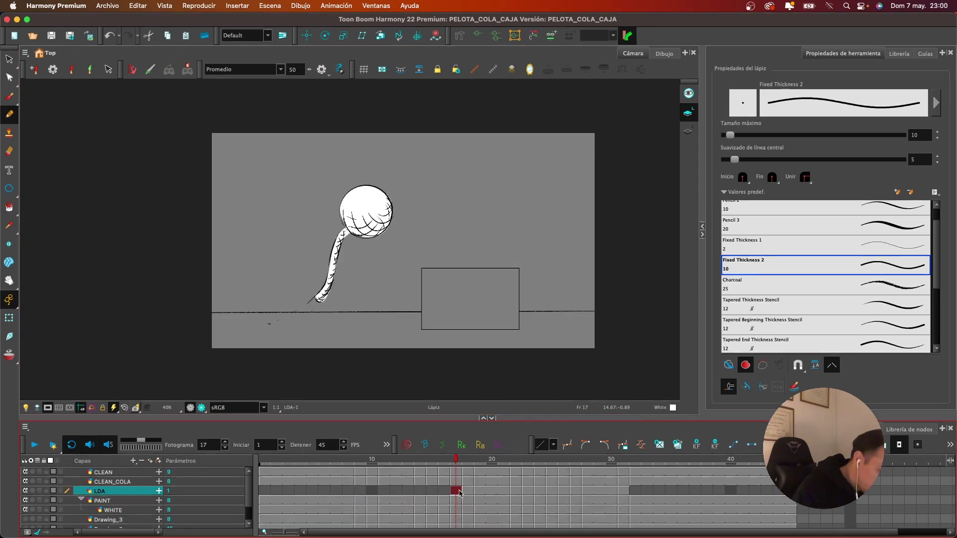
drag(432, 465, 301, 467)
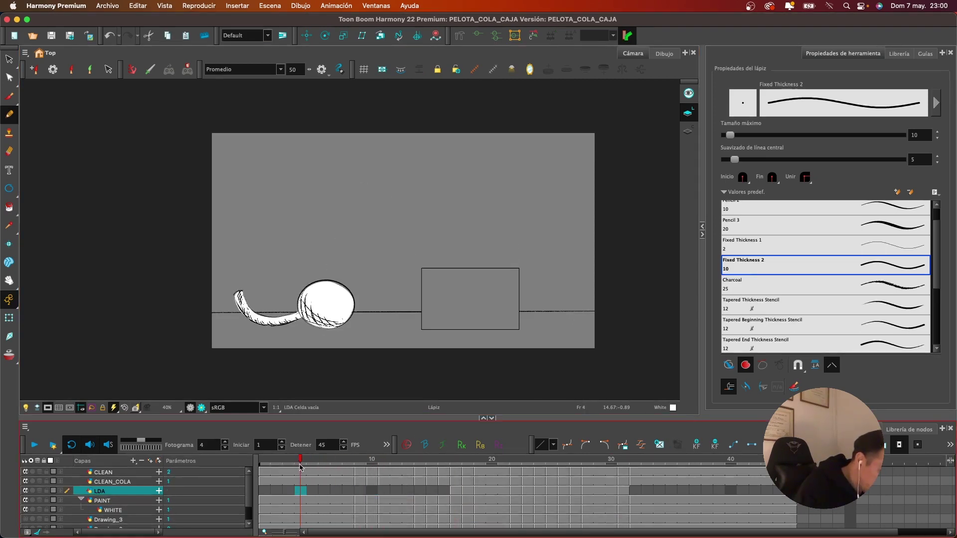
scroll(385, 235, up, 5)
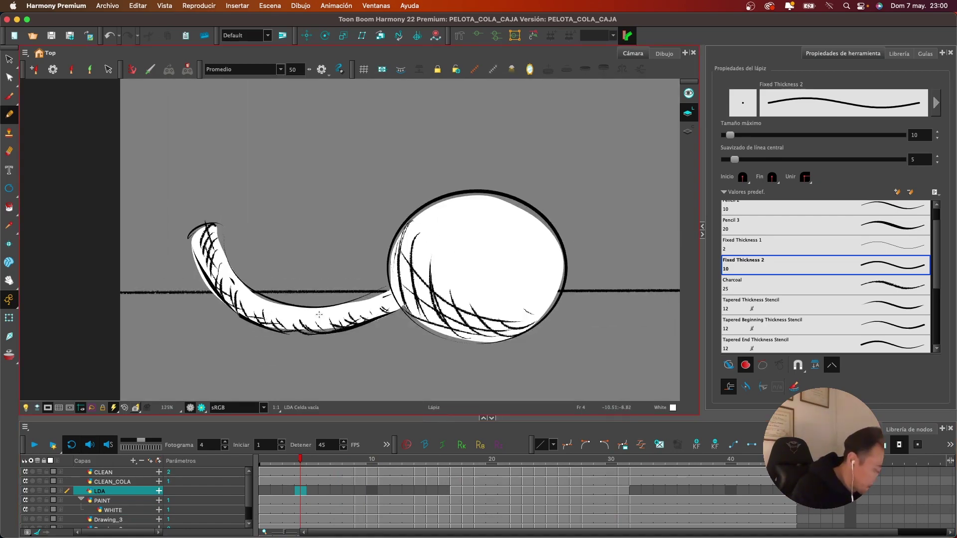
drag(389, 418, 388, 388)
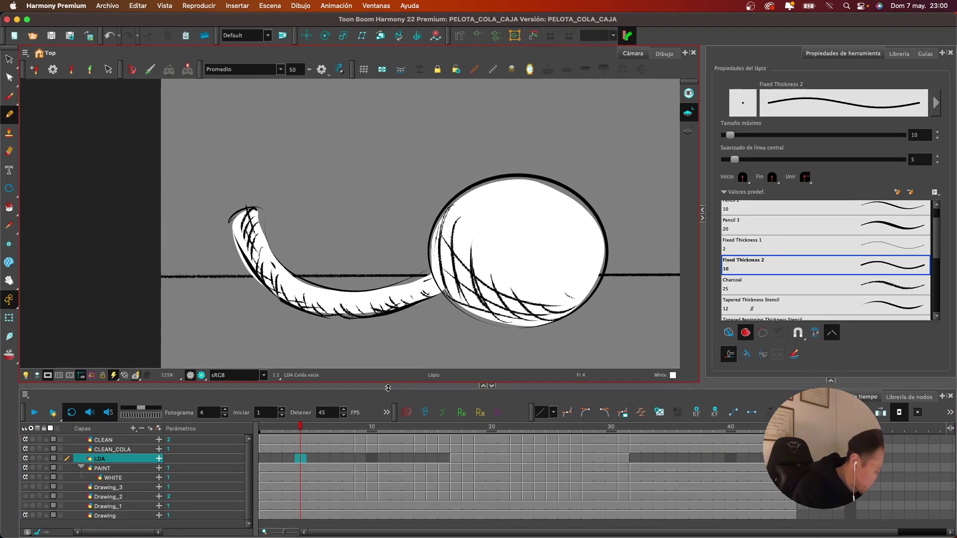
click(26, 460)
click(25, 450)
click(24, 450)
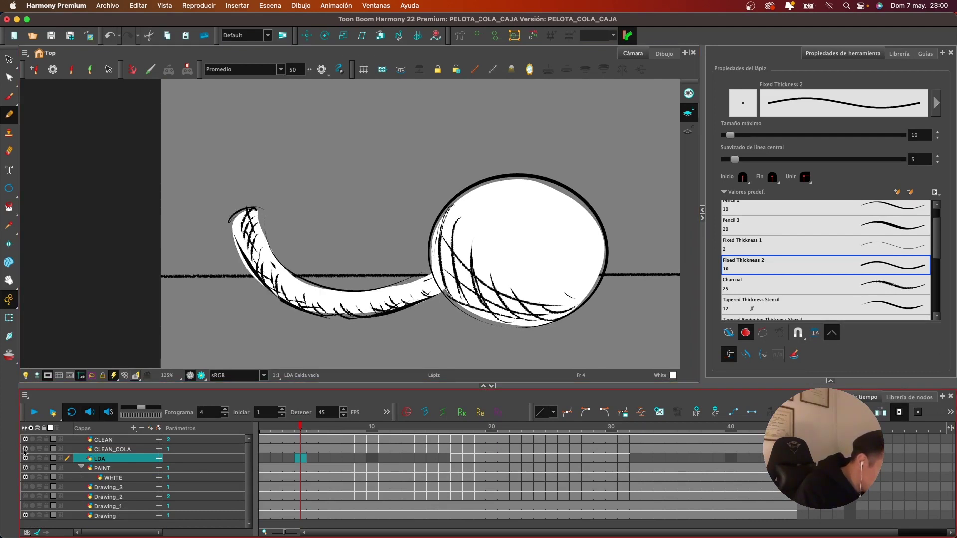
click(26, 440)
click(26, 441)
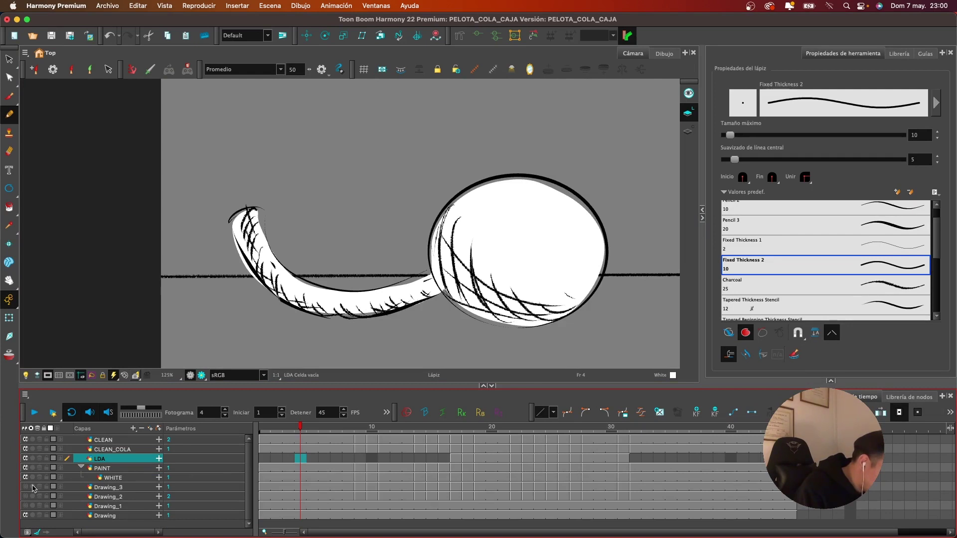
click(25, 468)
click(25, 469)
Remove the old hatching from the ball's tail on frame 4 of the PAINT layer
click(122, 469)
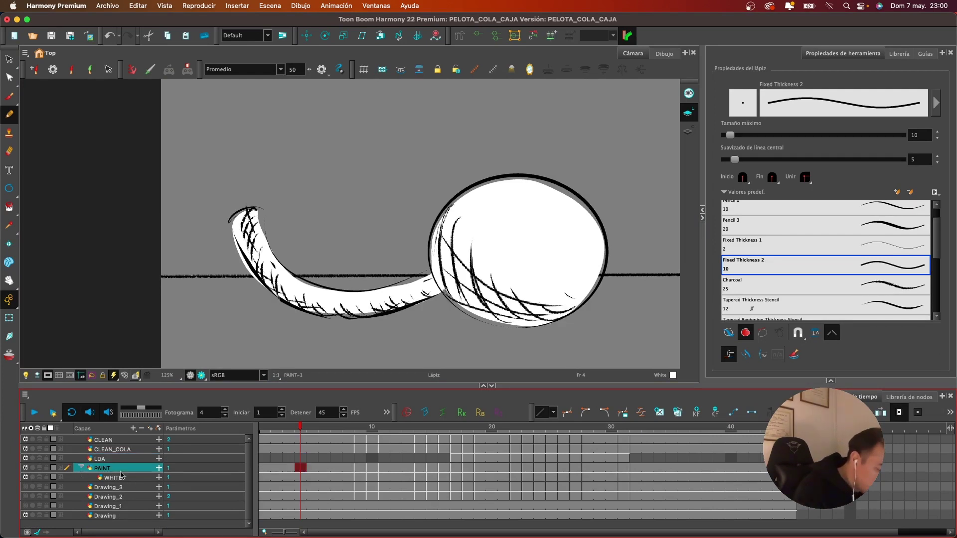
mouse_move(260, 241)
mouse_down()
mouse_move(250, 224)
mouse_move(299, 301)
mouse_move(239, 206)
mouse_move(340, 324)
mouse_move(424, 285)
mouse_up()
key(super+z)
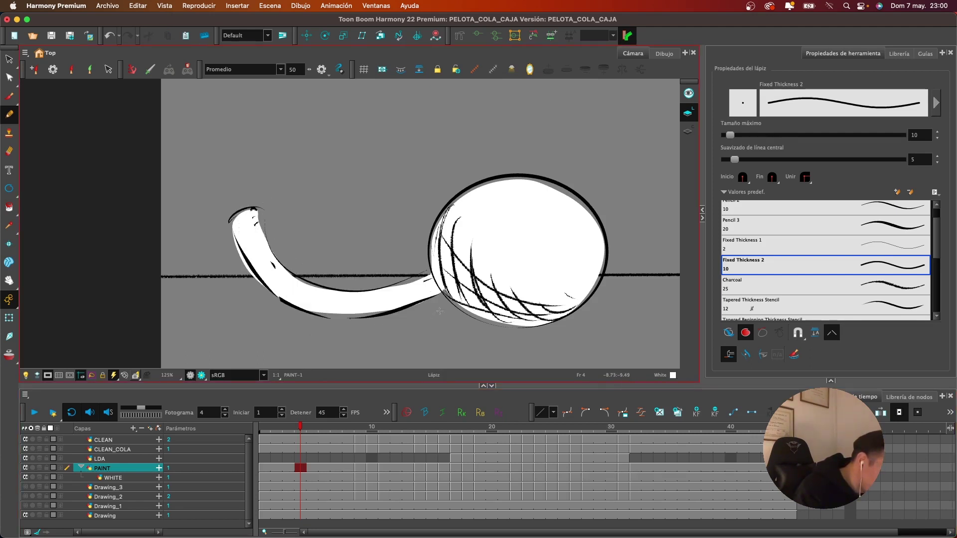
drag(252, 209, 287, 312)
key(super+z)
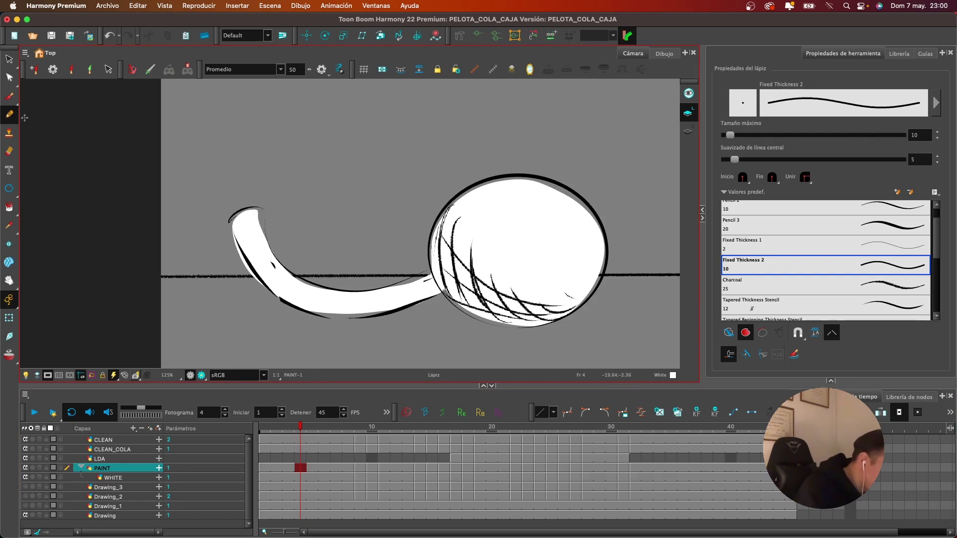
Set up the Brush tool with the Pipe Cleaner preset, the Black colour and Promedio smoothing of 10
click(16, 99)
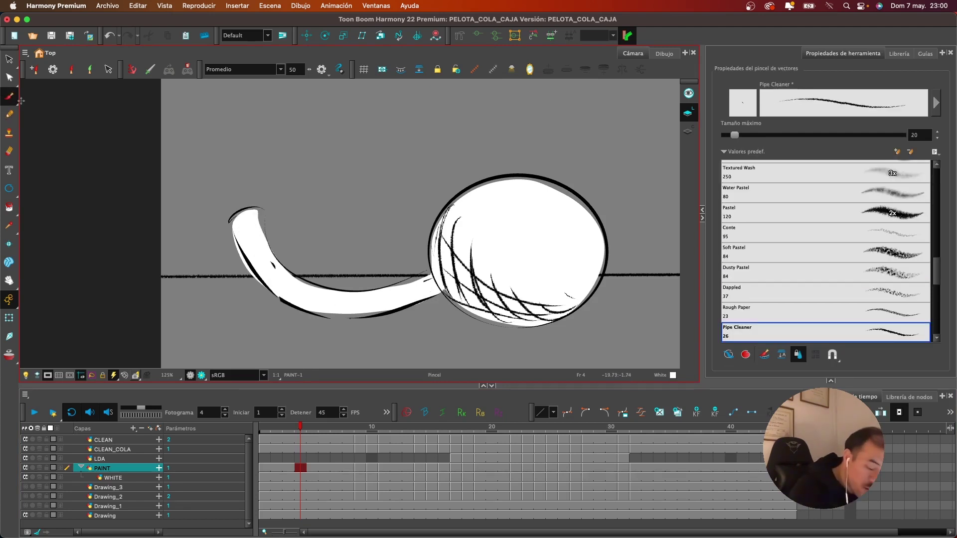
click(831, 381)
click(738, 311)
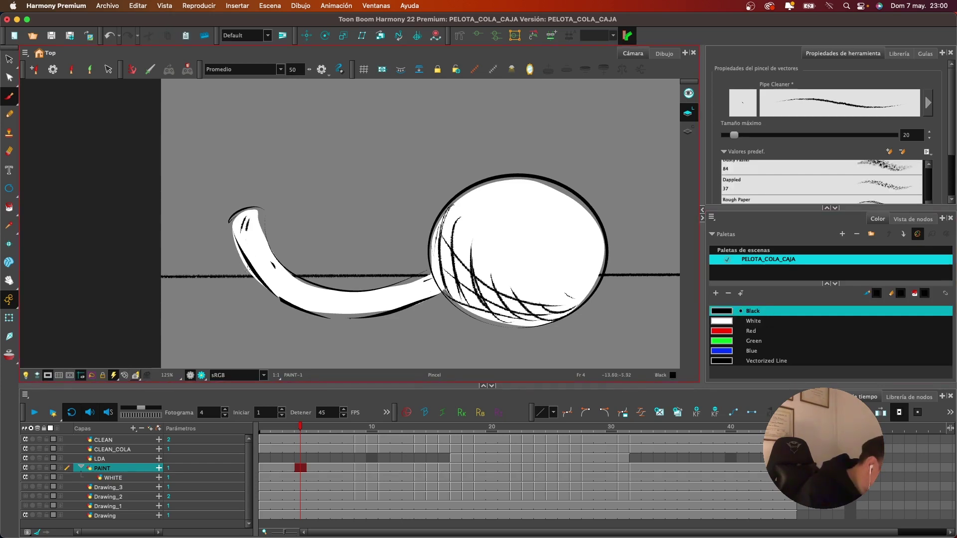
key(super+z)
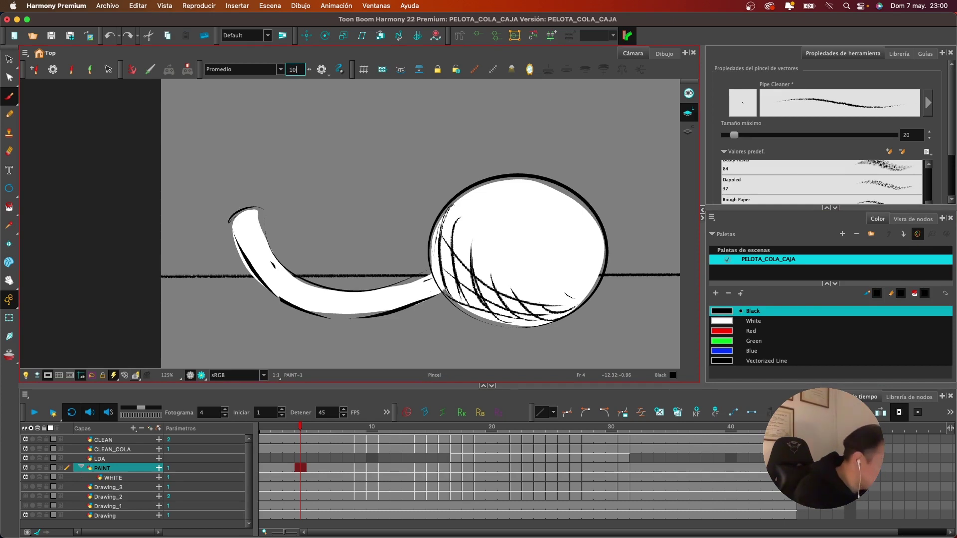
Draw crossed black hatching strokes along the whole tail on frame 4 of the PAINT layer
drag(387, 218, 394, 184)
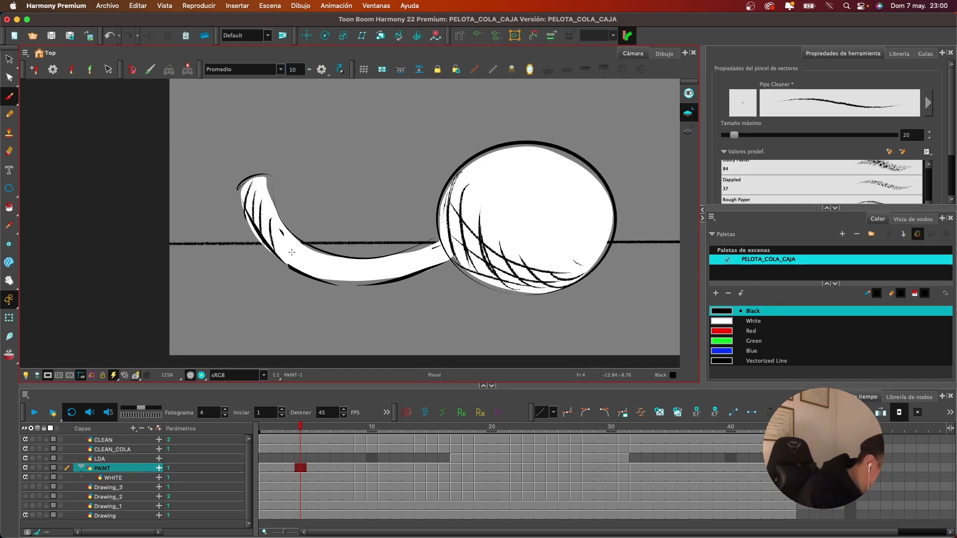
drag(291, 252, 290, 266)
drag(296, 240, 301, 263)
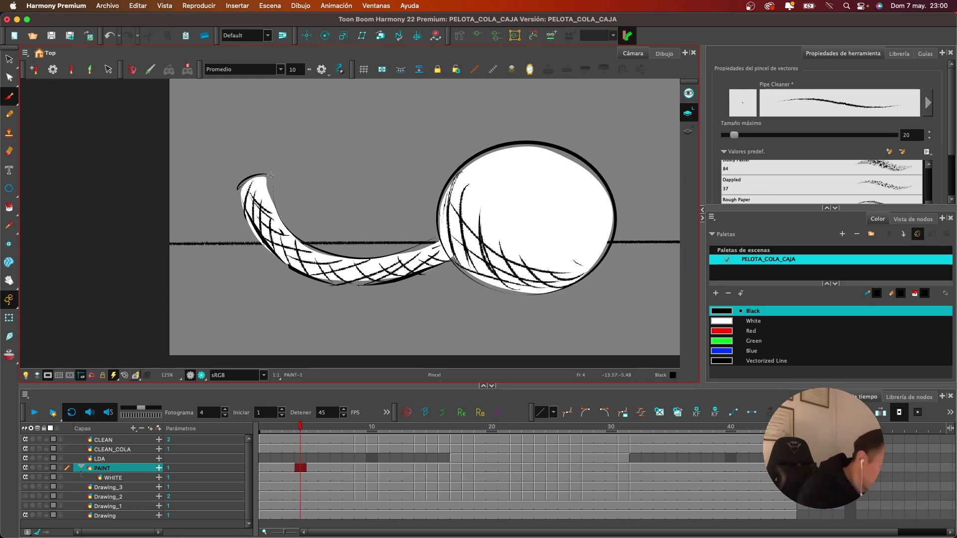
Step through the PAINT drawings from frame 4 to about frame 20 and back to frame 9 to compare the tail hatching
drag(538, 241, 478, 240)
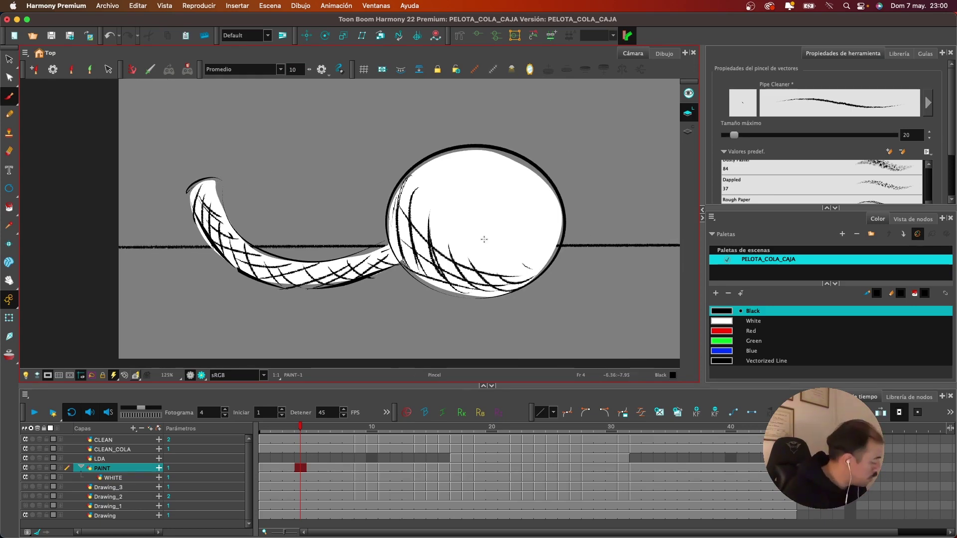
key(g)
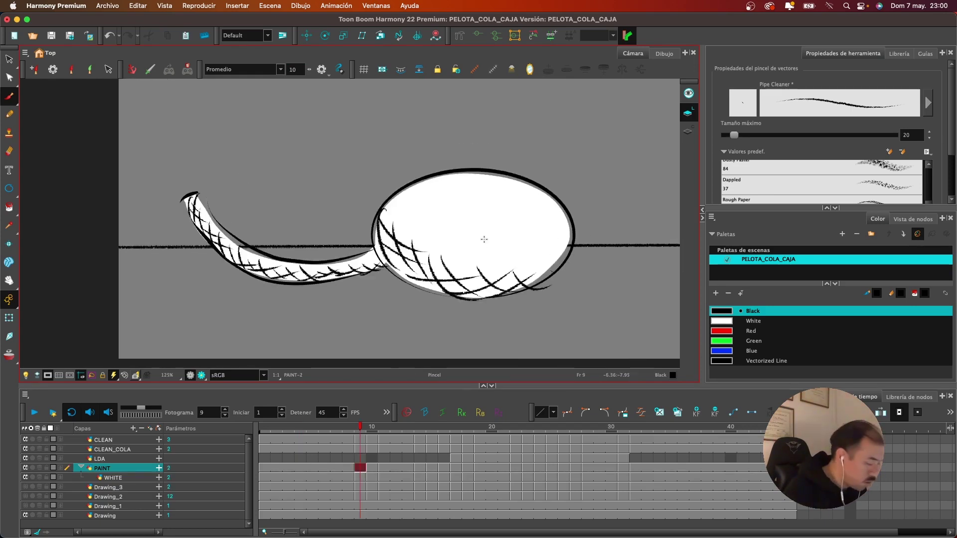
key(g)
key(g)
key(g)
key(g)
key(g)
key(g)
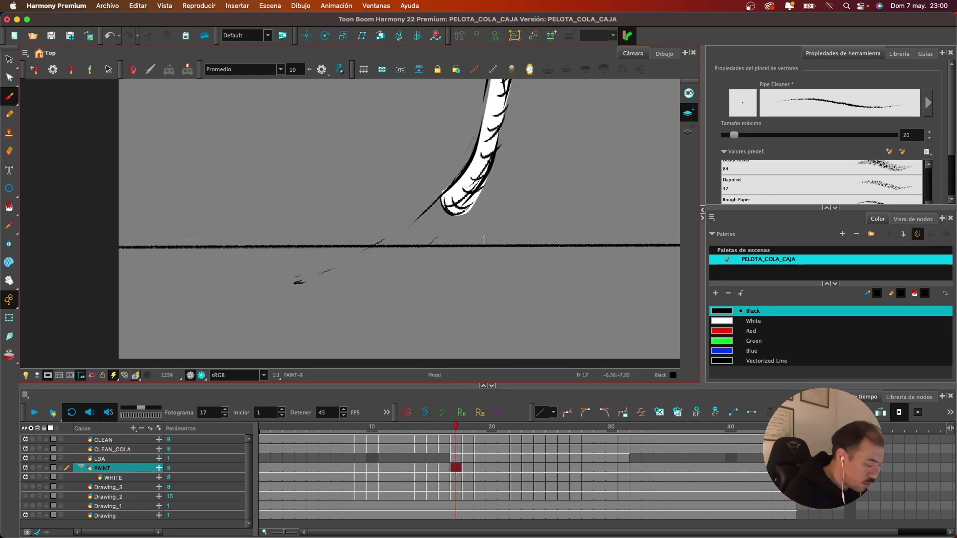
key(f)
key(f)
key(f)
key(g)
key(g)
key(g)
key(g)
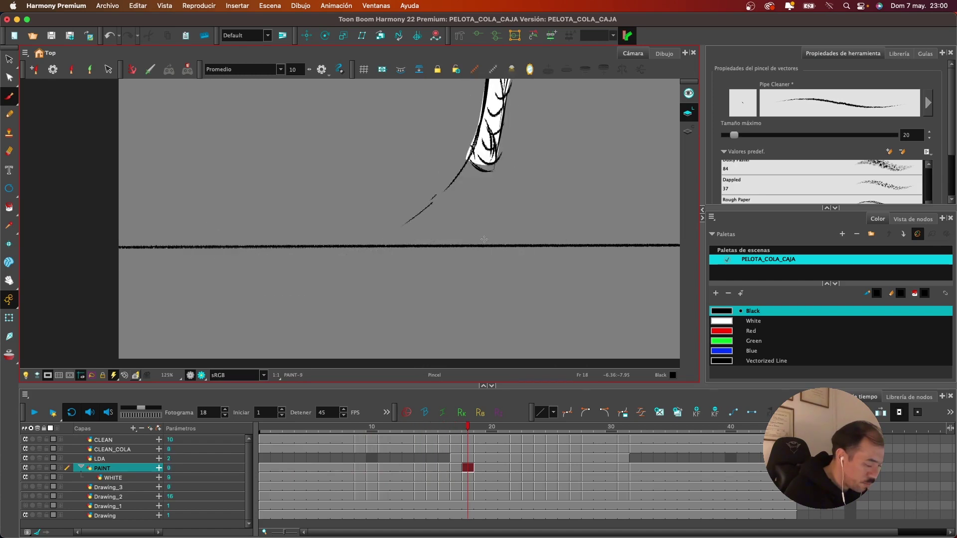
key(g)
key(g)
key(f)
key(f)
key(f)
key(f)
key(f)
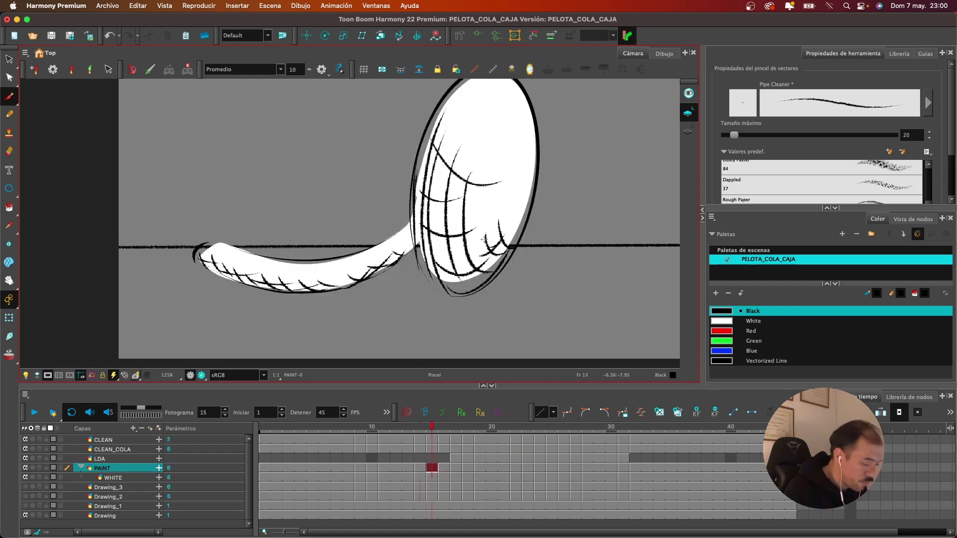
key(f)
key(f)
key(f)
key(f)
Play the animation with the whole scene in view to review the redrawn tail hatching
drag(494, 209, 466, 232)
key(1)
key(1)
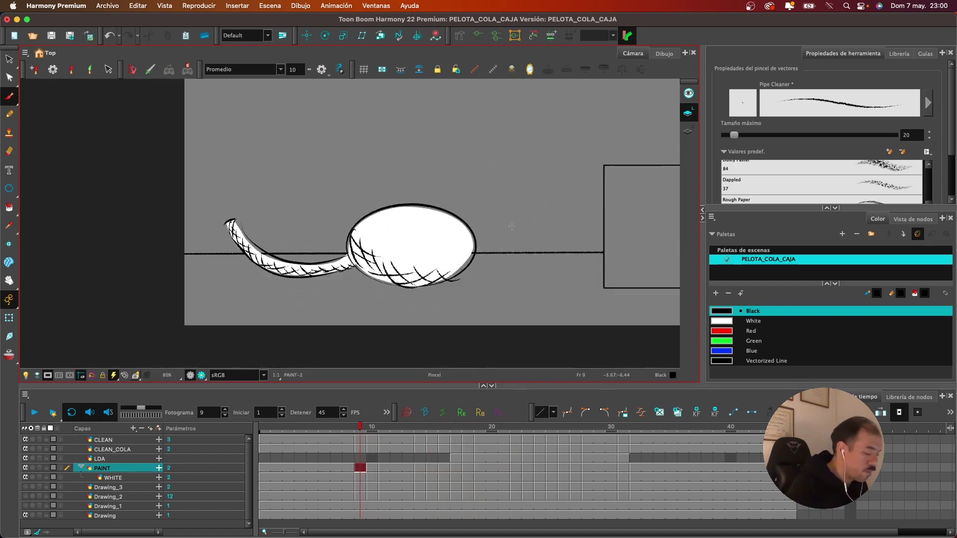
key(1)
key(1)
key(1)
drag(561, 207, 526, 257)
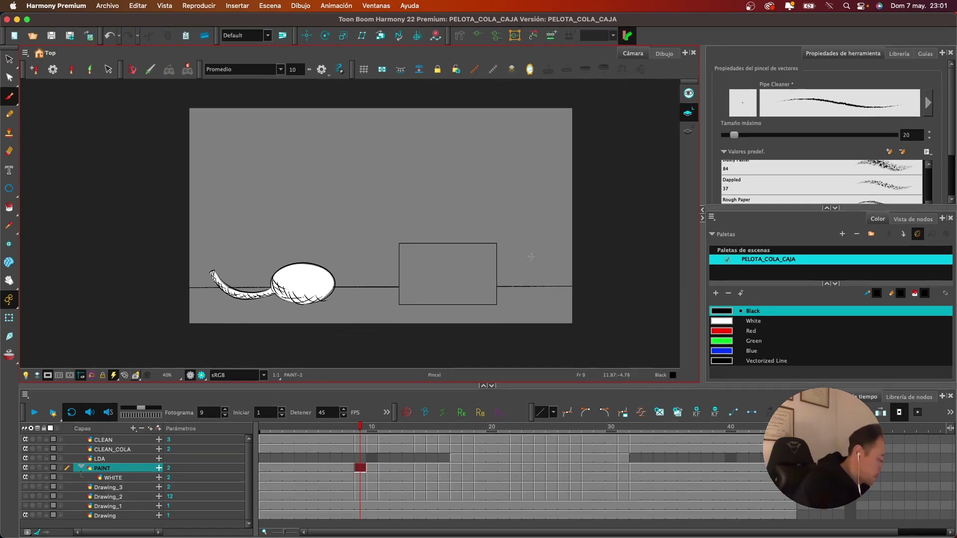
click(35, 416)
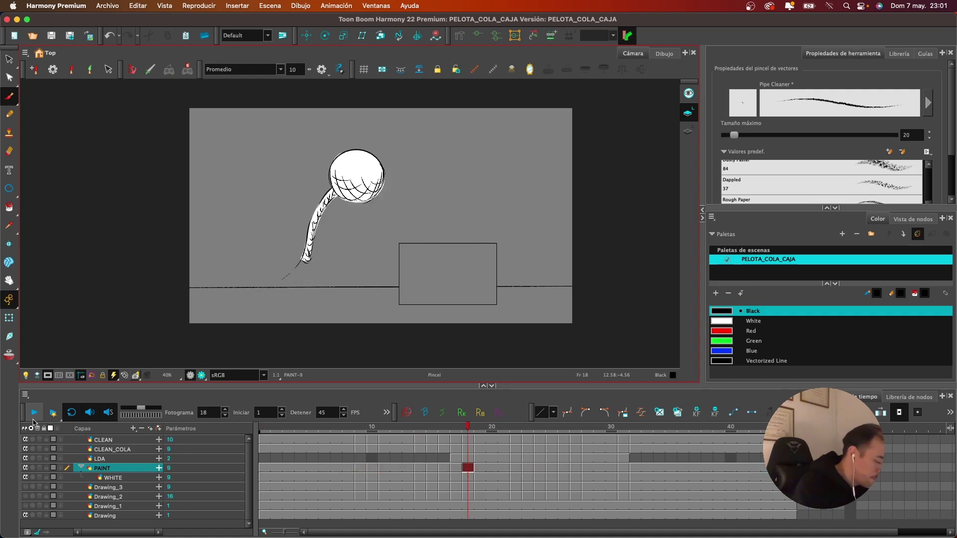
Replay the animation with the timeline collapsed so the scene shows in an enlarged camera view
click(492, 386)
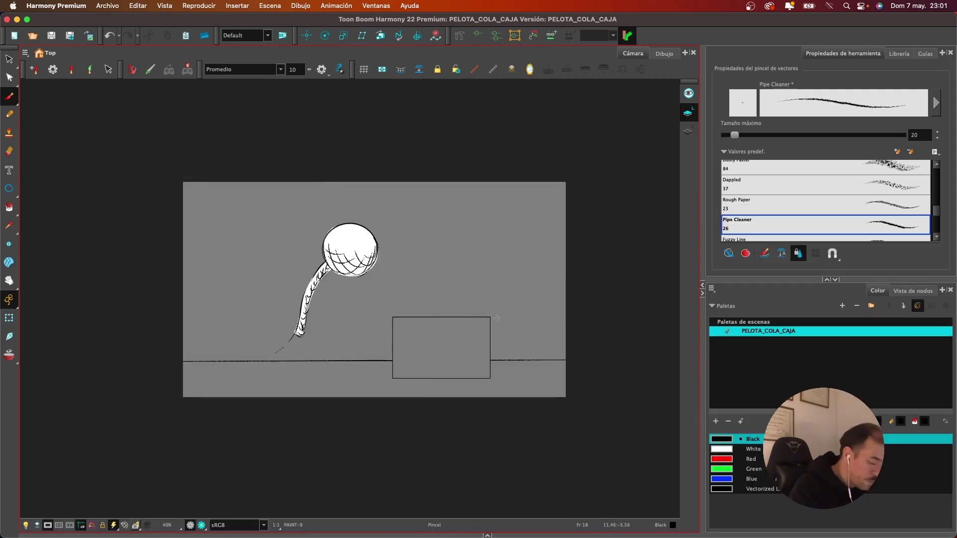
key(2)
key(2)
key(2)
mouse_move(496, 318)
mouse_down()
mouse_move(498, 337)
mouse_move(502, 316)
mouse_move(545, 310)
mouse_up()
key(1)
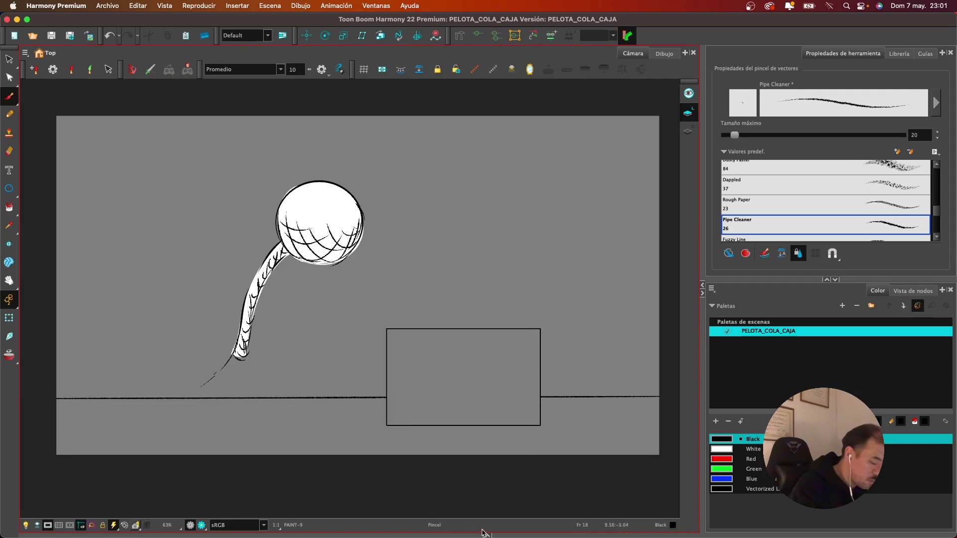
click(488, 535)
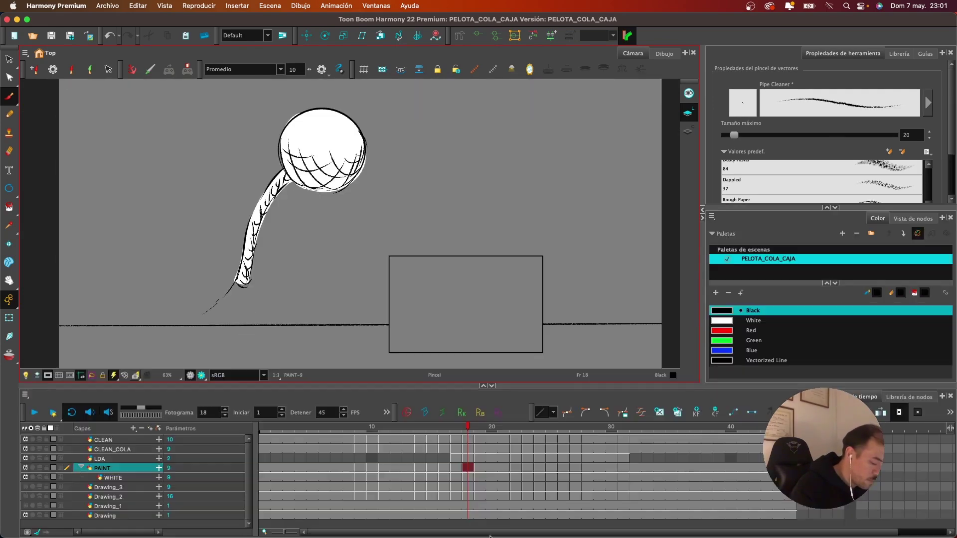
click(36, 412)
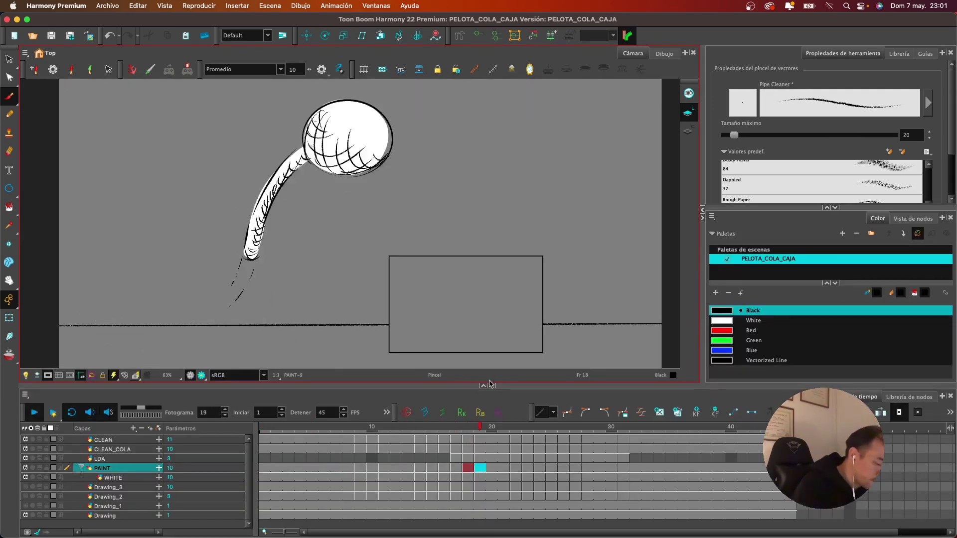
click(487, 386)
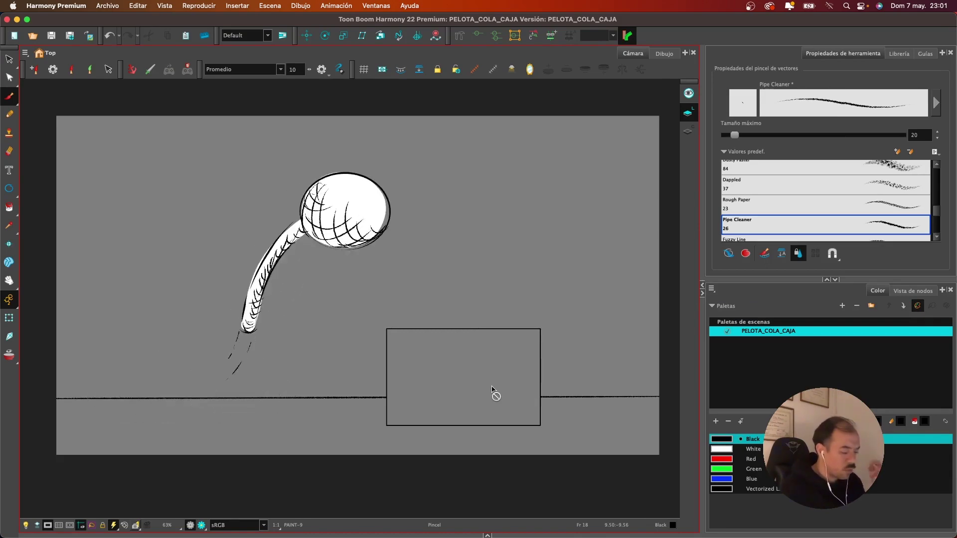